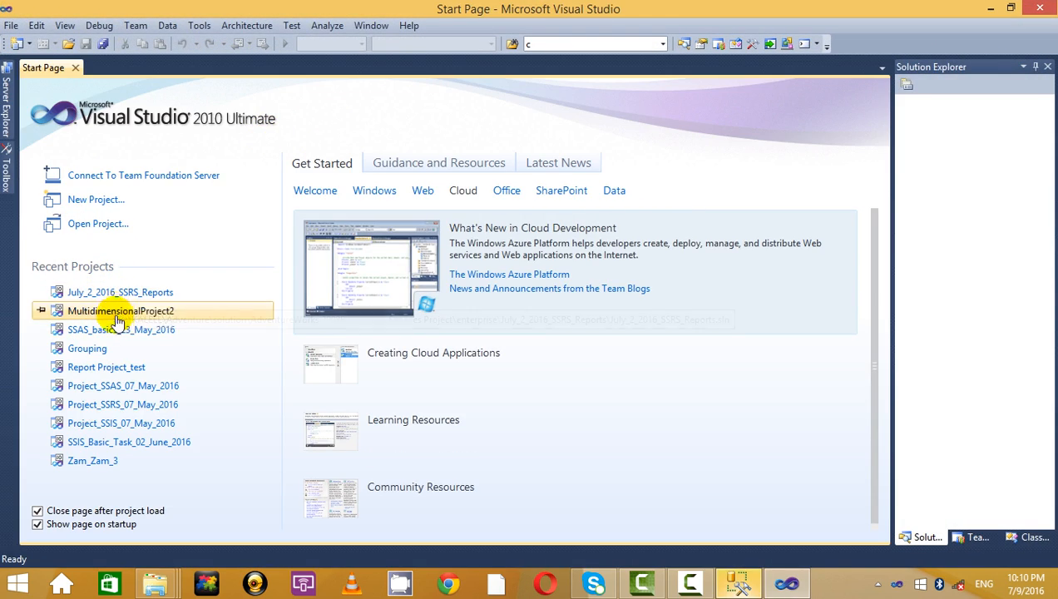
# - Connect to the local database engine in SQL Server Management Studio with Windows Authentication and open a new query on the Materials database
pyautogui.click(991, 8)
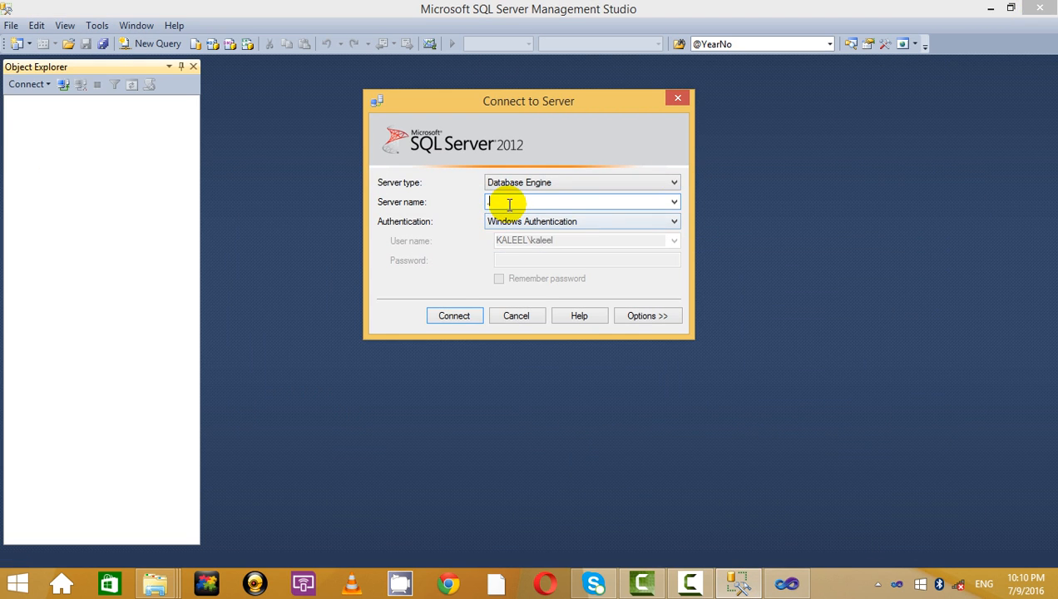
pyautogui.click(443, 320)
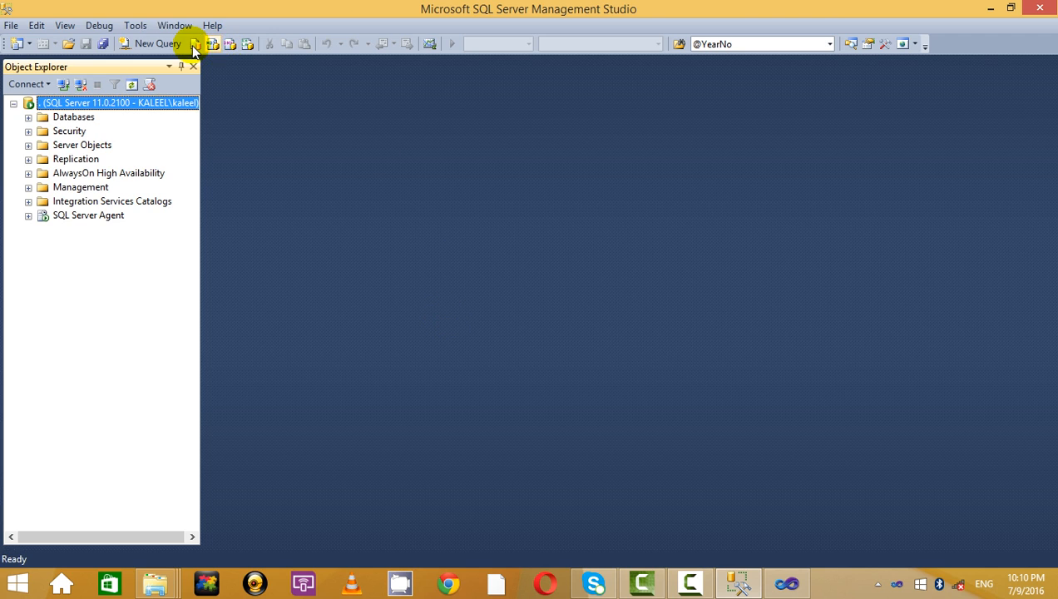
pyautogui.click(143, 43)
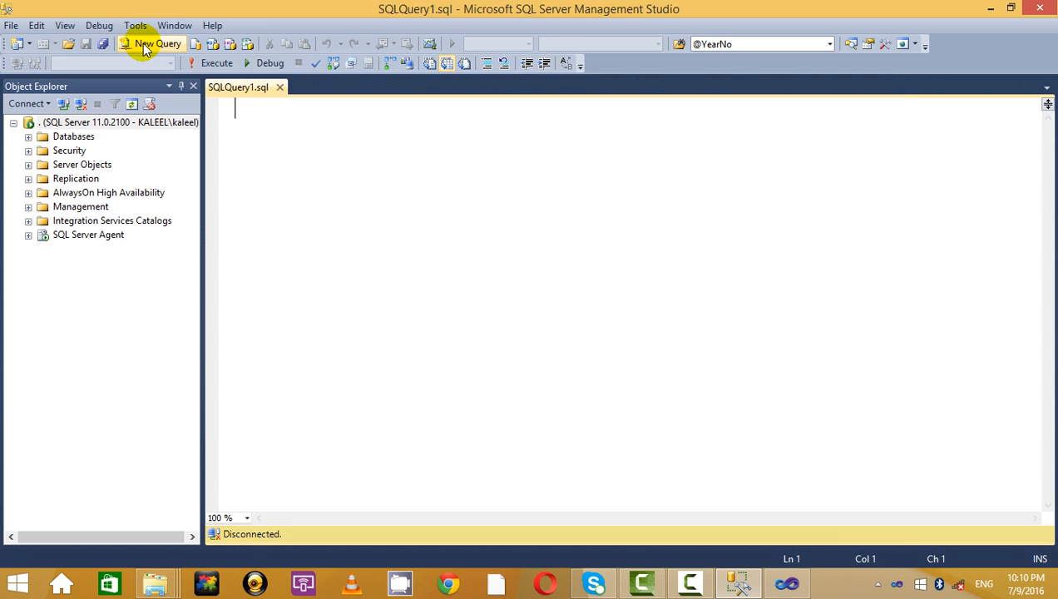
pyautogui.click(170, 63)
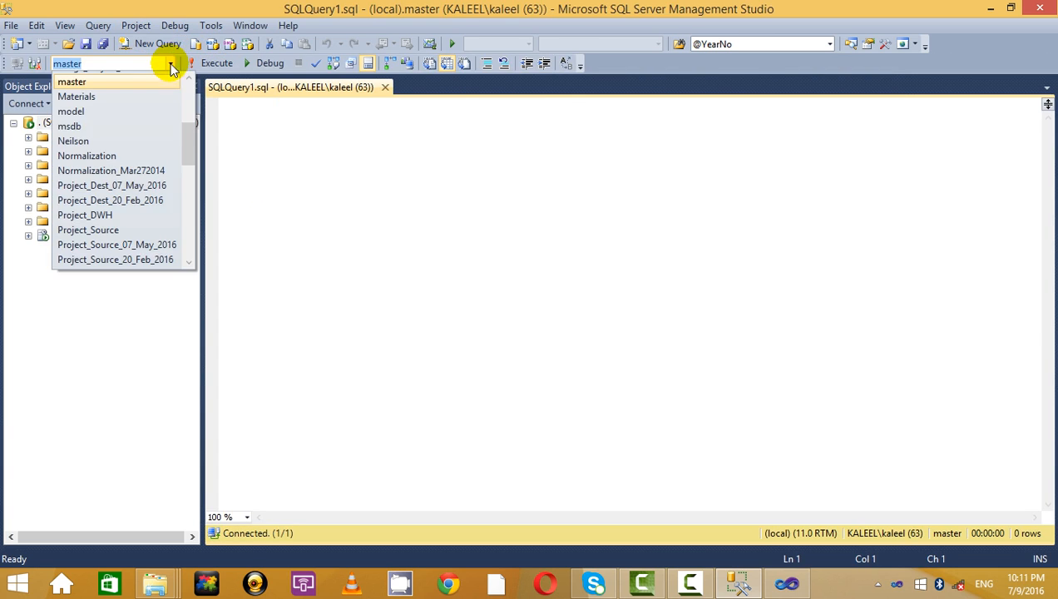
pyautogui.click(135, 93)
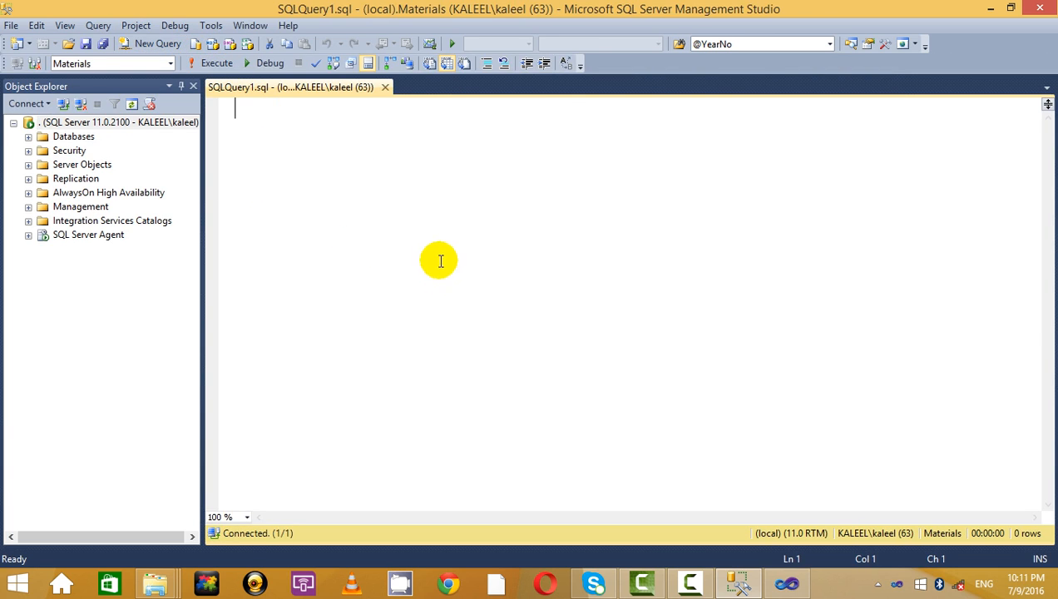
# - Expand the server's Databases folder and look through the list of databases
pyautogui.click(28, 137)
pyautogui.scroll(-6, 95, 248)
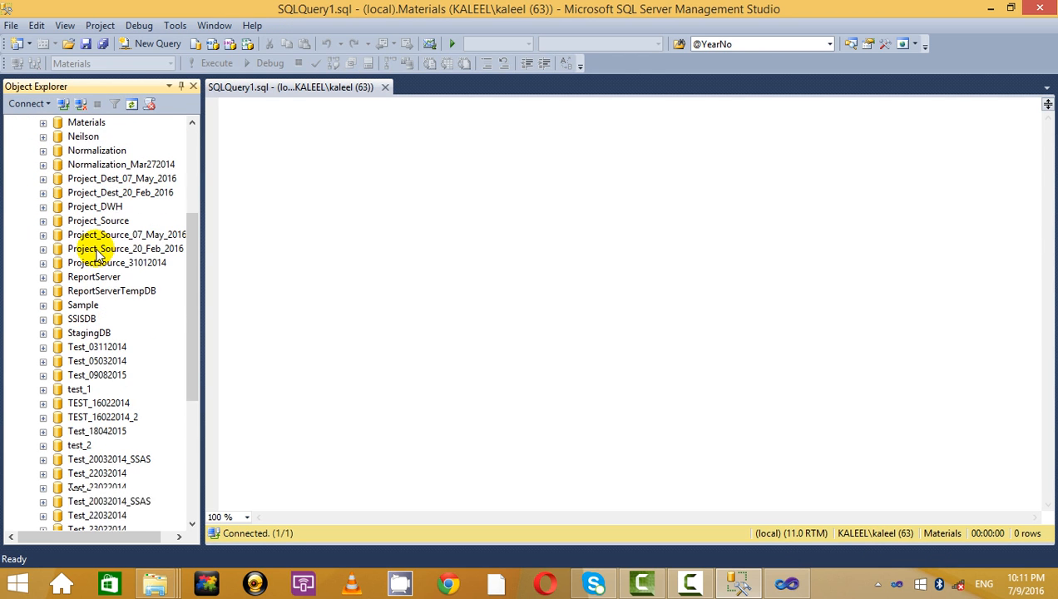
pyautogui.scroll(-3, 98, 253)
pyautogui.scroll(10, 102, 250)
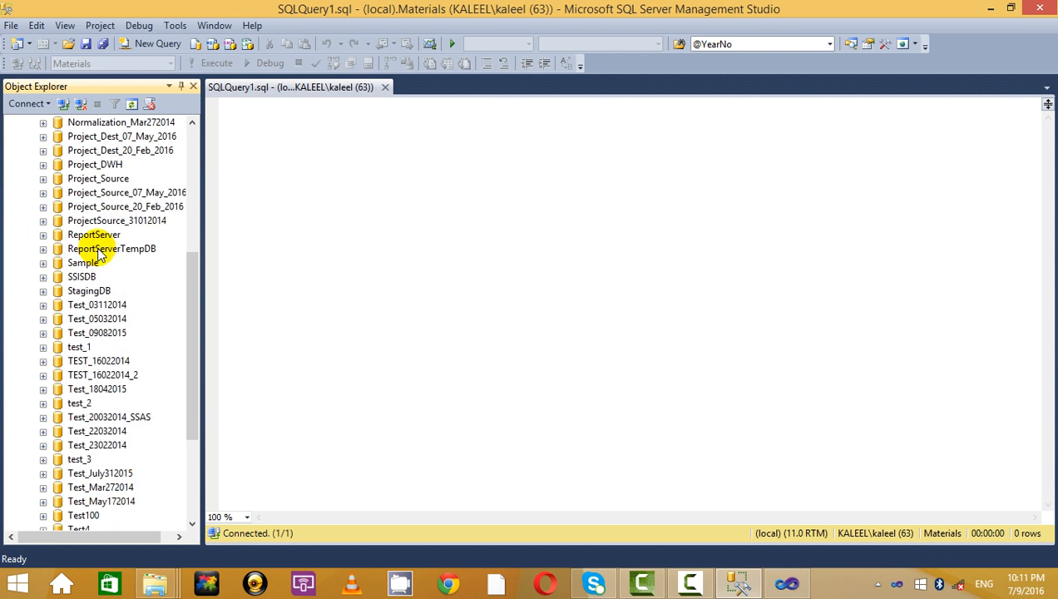
pyautogui.scroll(-1, 104, 242)
pyautogui.scroll(-4, 116, 233)
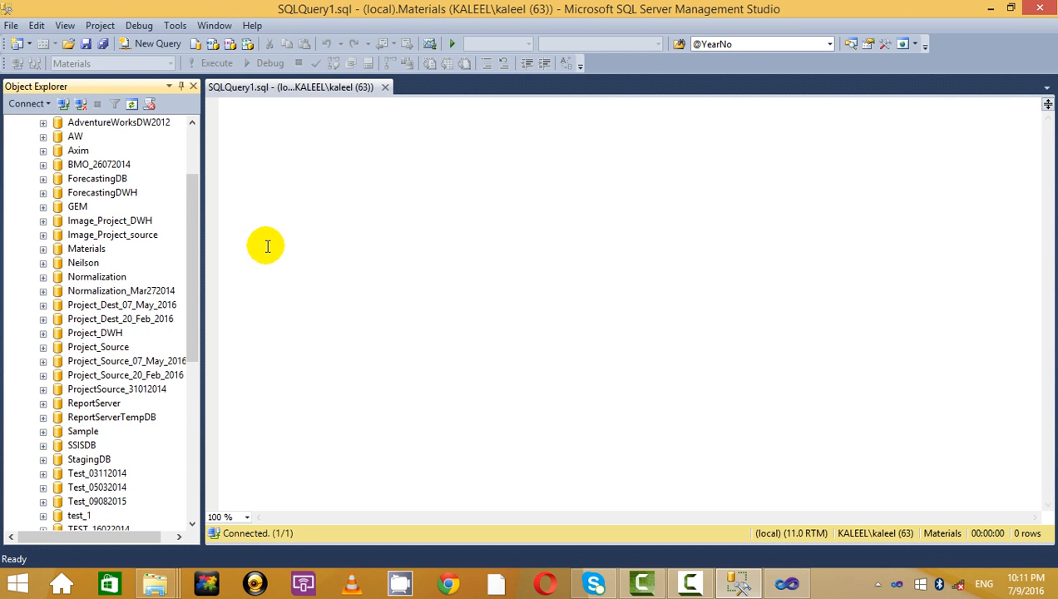
pyautogui.scroll(-1, 104, 262)
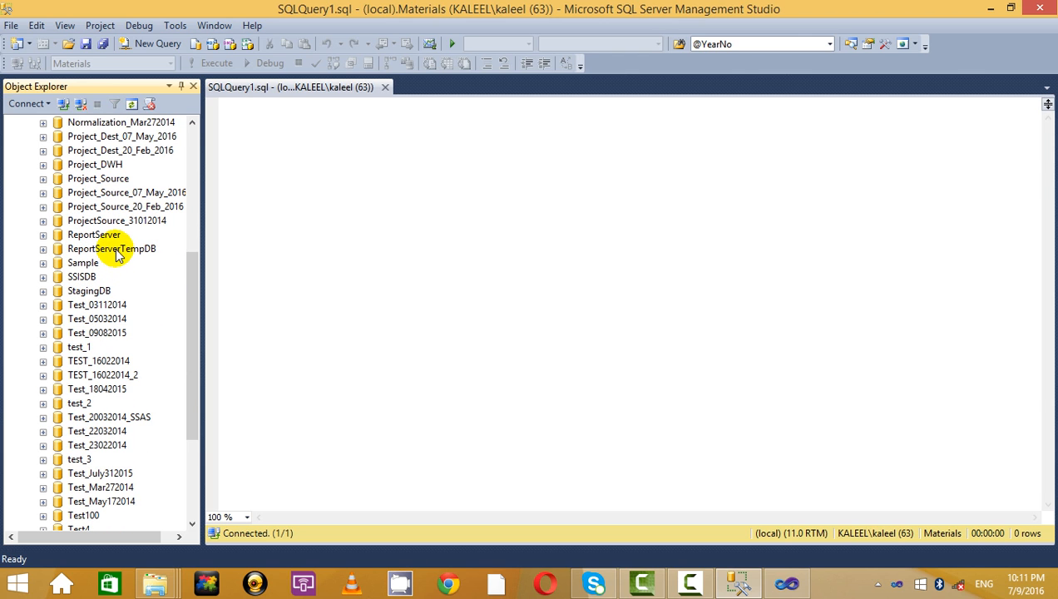
pyautogui.click(484, 213)
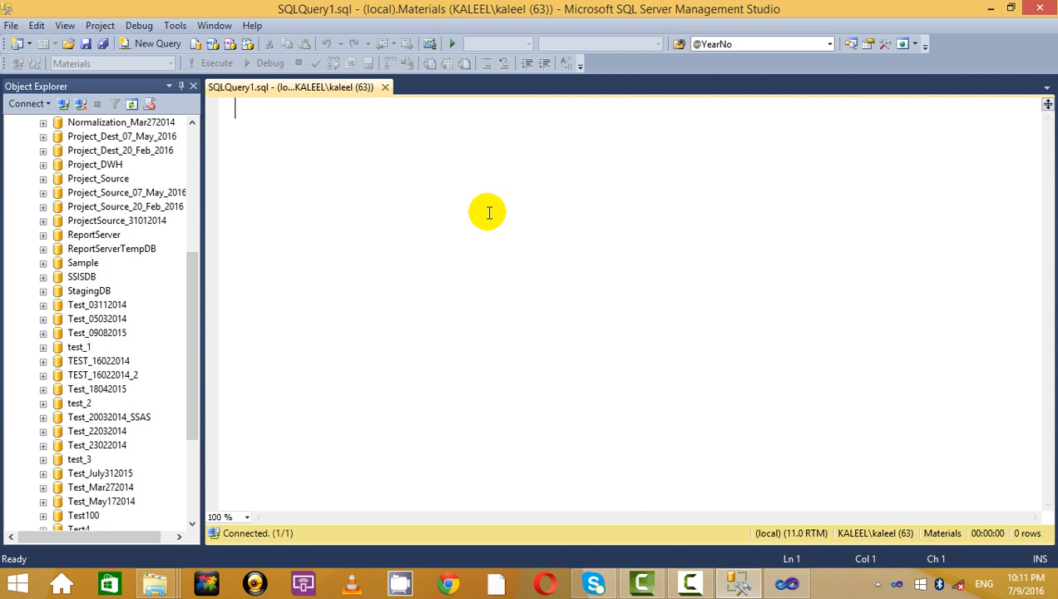
pyautogui.click(689, 583)
pyautogui.click(1022, 469)
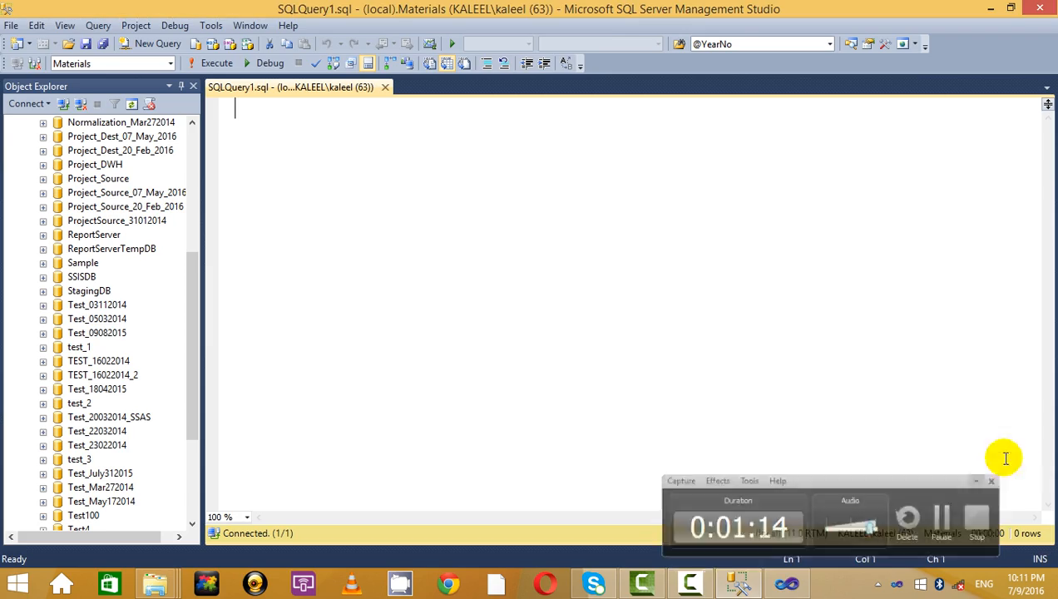
pyautogui.click(988, 7)
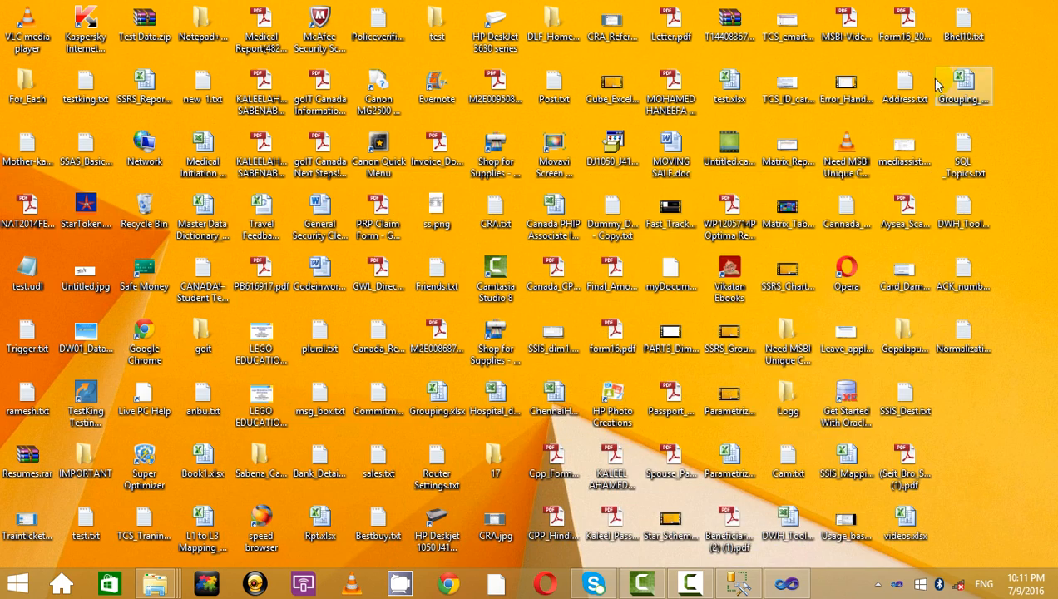
pyautogui.rightClick(1049, 138)
pyautogui.click(965, 217)
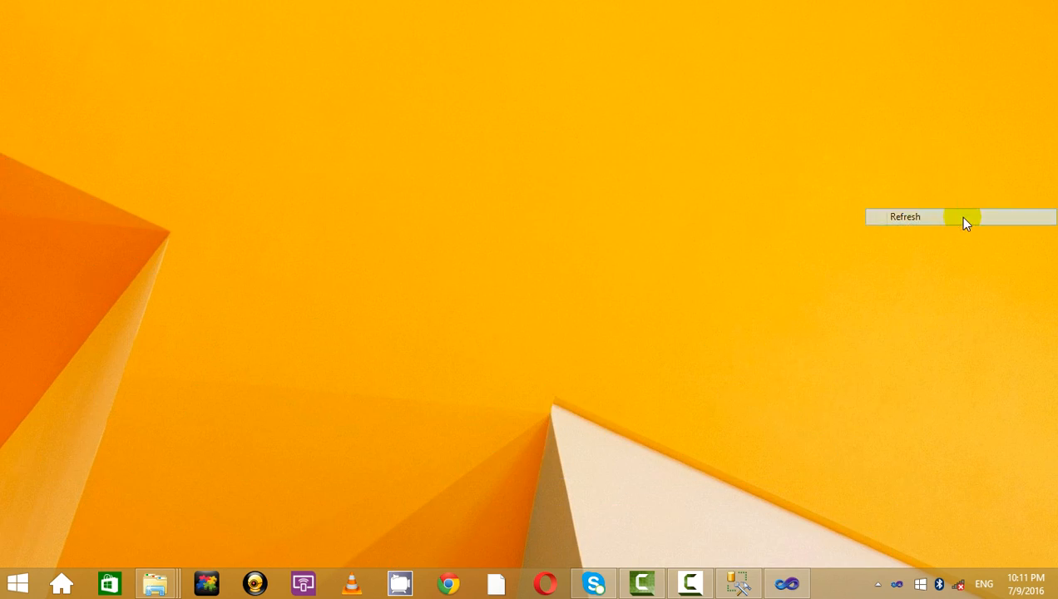
pyautogui.click(18, 583)
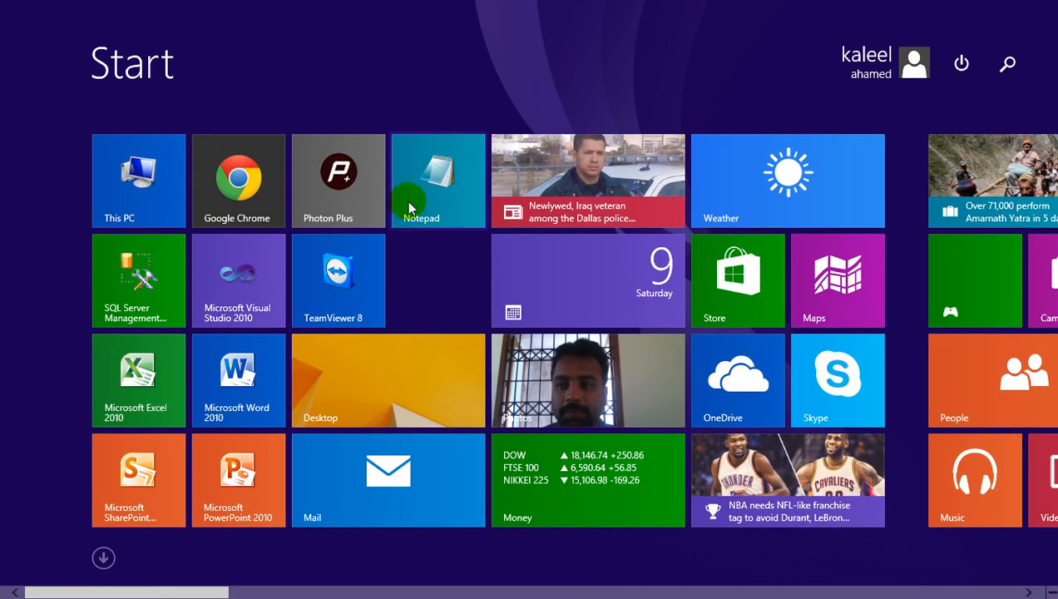
pyautogui.moveTo(112, 592); pyautogui.dragTo(83, 589)
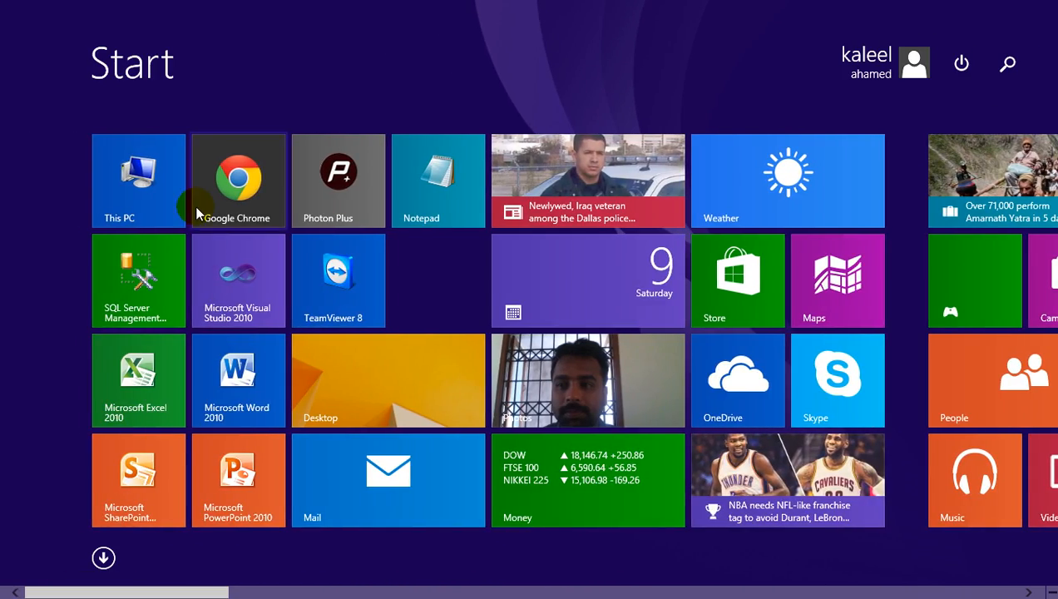
pyautogui.click(359, 319)
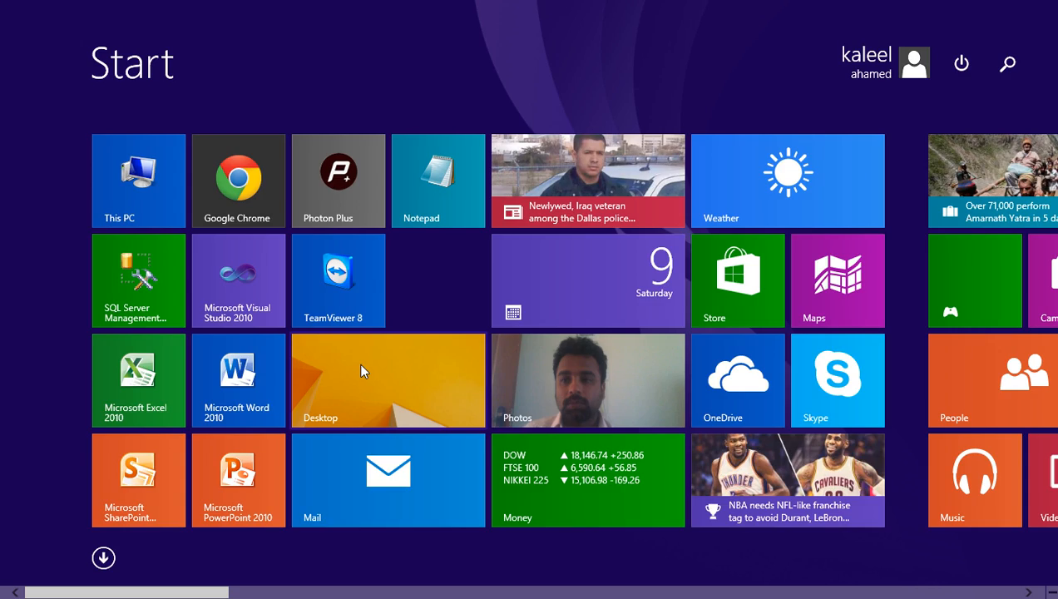
pyautogui.click(392, 377)
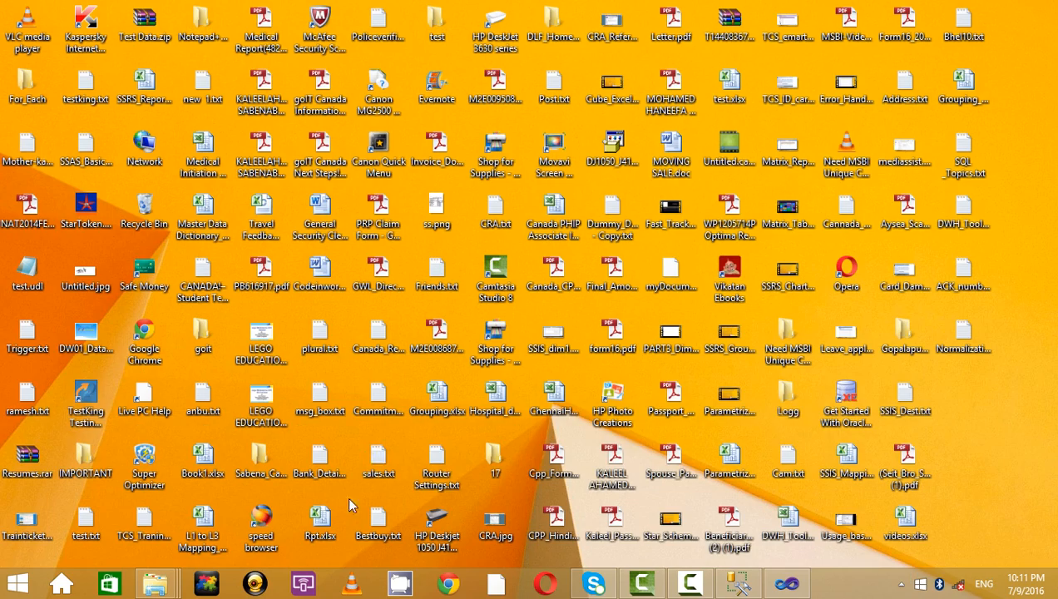
pyautogui.rightClick(1046, 198)
pyautogui.click(1008, 276)
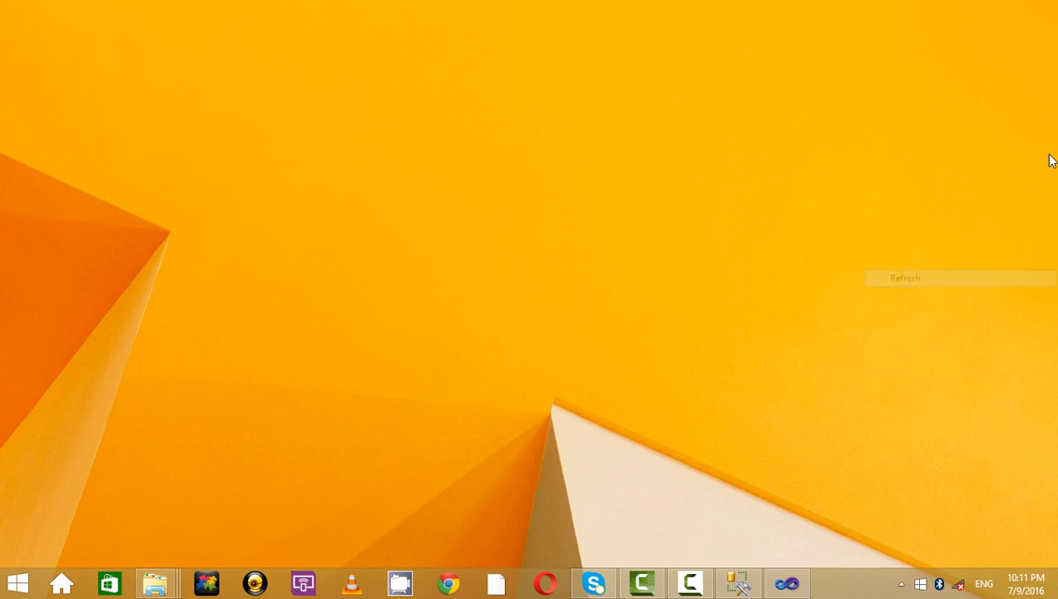
pyautogui.rightClick(1051, 156)
pyautogui.click(990, 233)
pyautogui.rightClick(1041, 118)
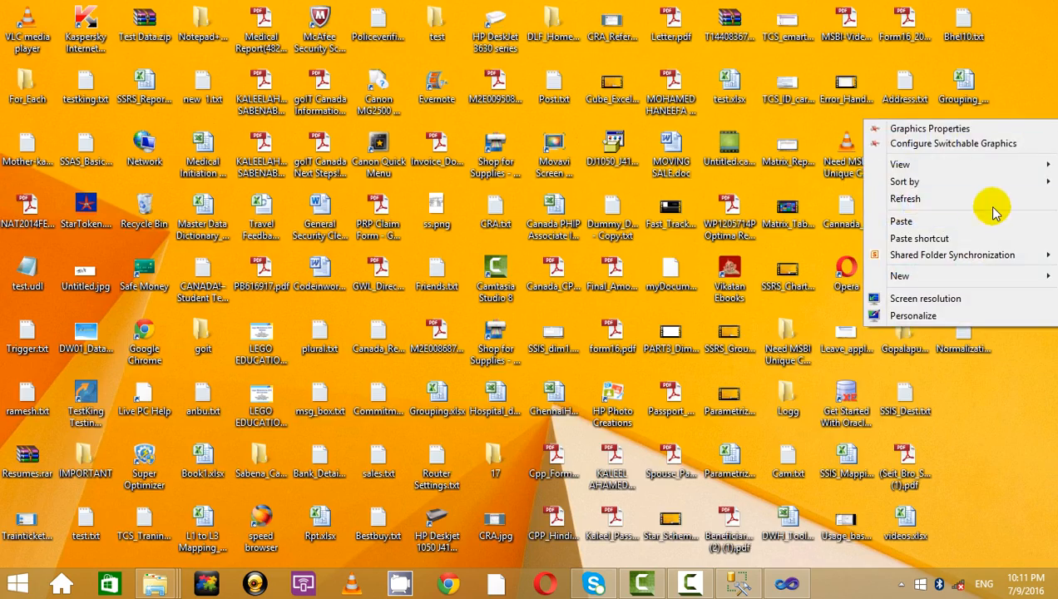
pyautogui.click(994, 197)
pyautogui.rightClick(1040, 116)
pyautogui.click(974, 195)
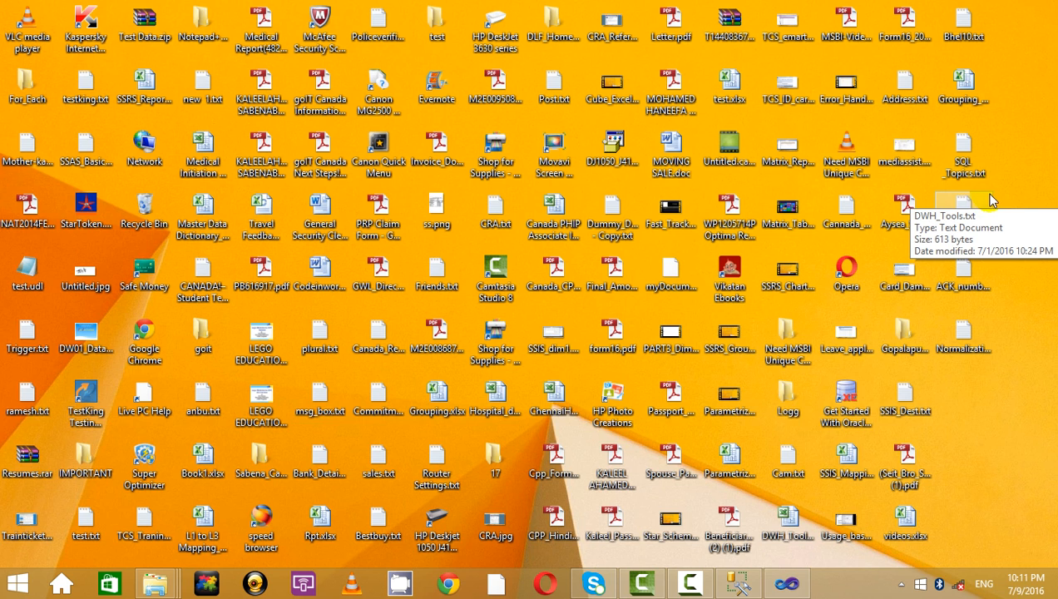
# - Switch to Visual Studio, open the recent project July_2_2016_SSRS_Reports and select its Reports folder
pyautogui.click(760, 587)
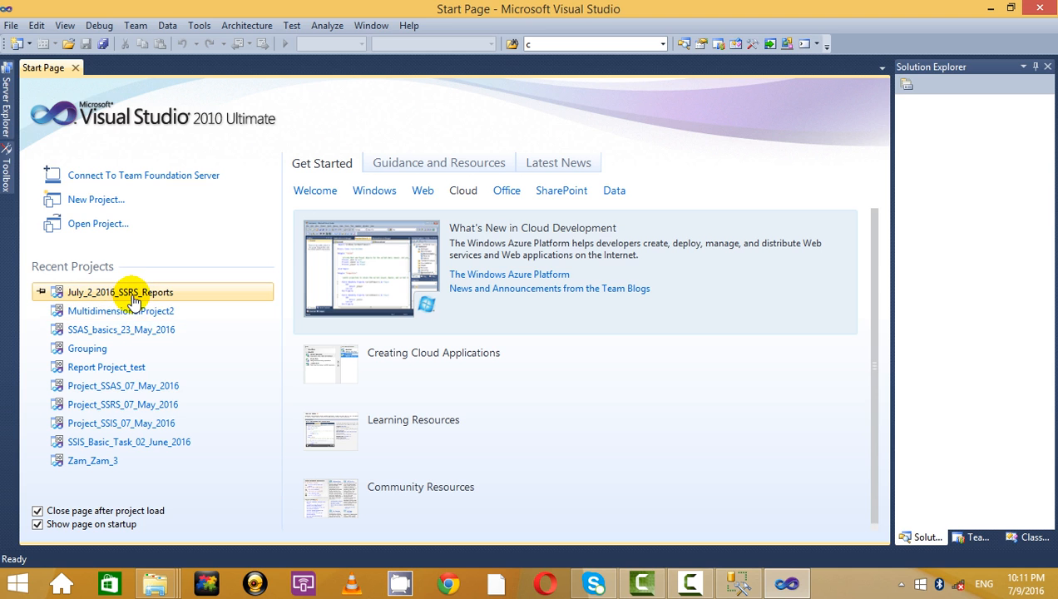
pyautogui.click(132, 292)
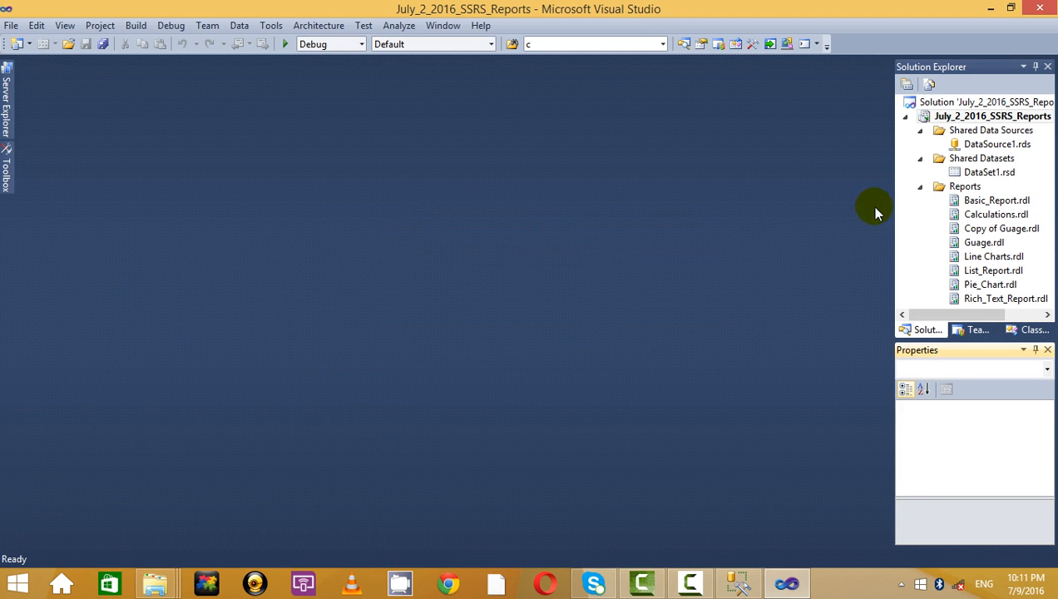
pyautogui.click(1028, 189)
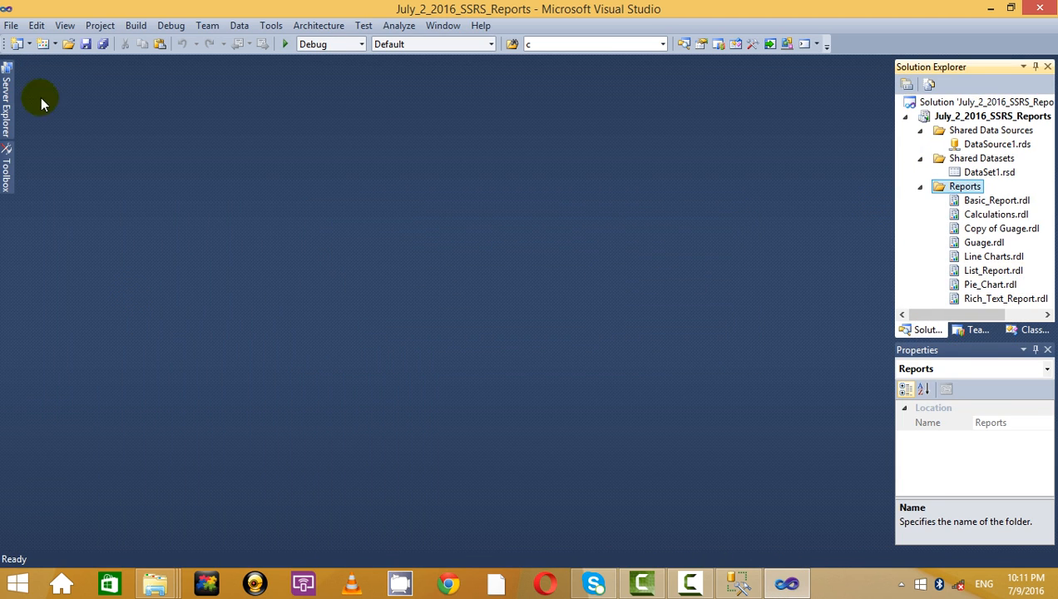
# - Return to SQL Server Management Studio and review the databases and server folders from the first to the last entry
pyautogui.click(990, 7)
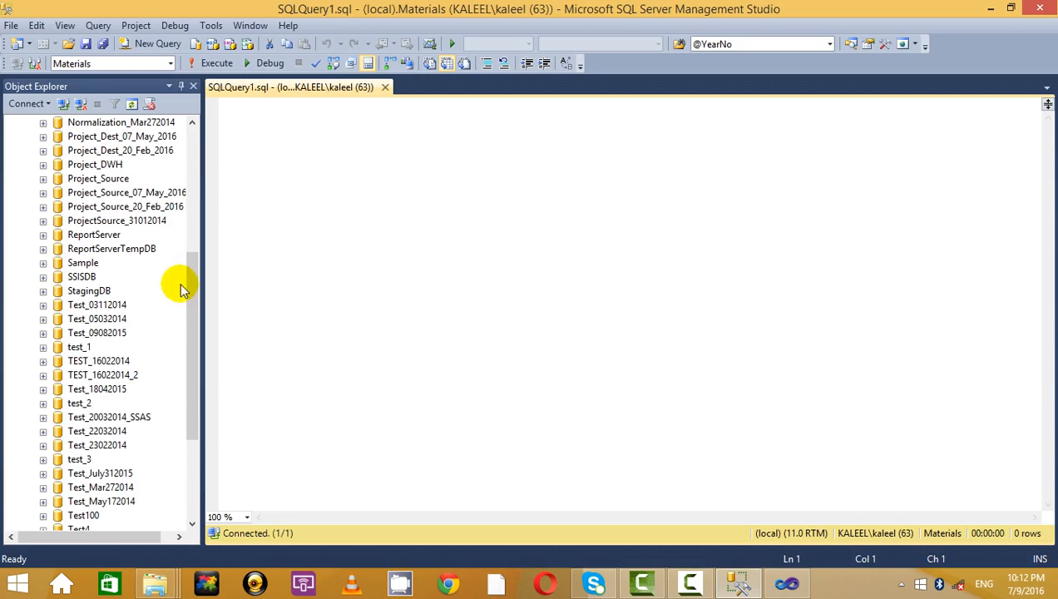
pyautogui.click(197, 292)
pyautogui.moveTo(197, 293); pyautogui.dragTo(208, 160)
pyautogui.click(482, 243)
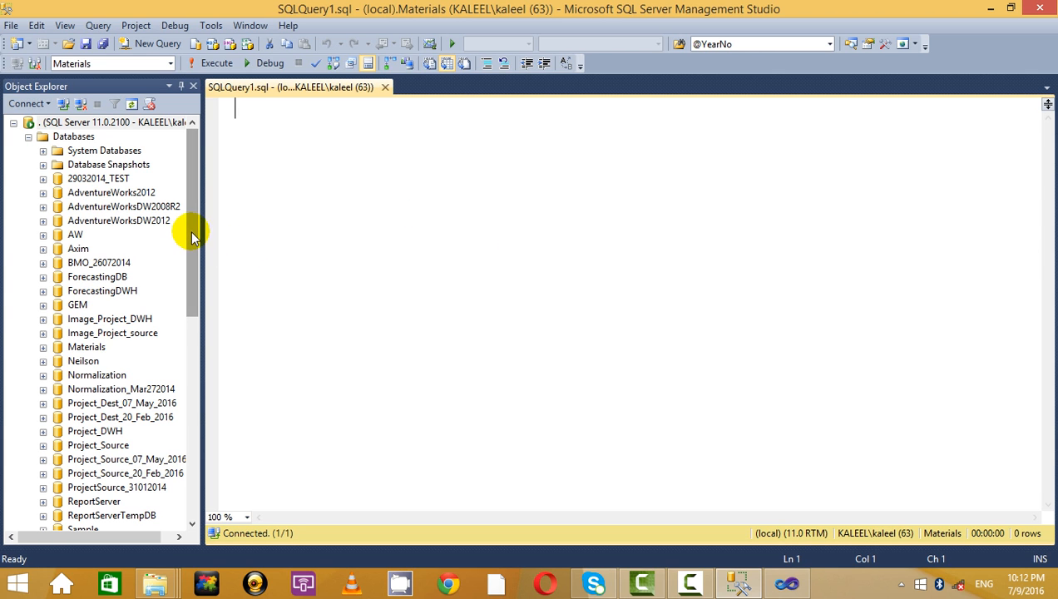
pyautogui.moveTo(187, 229); pyautogui.dragTo(179, 445)
pyautogui.click(318, 287)
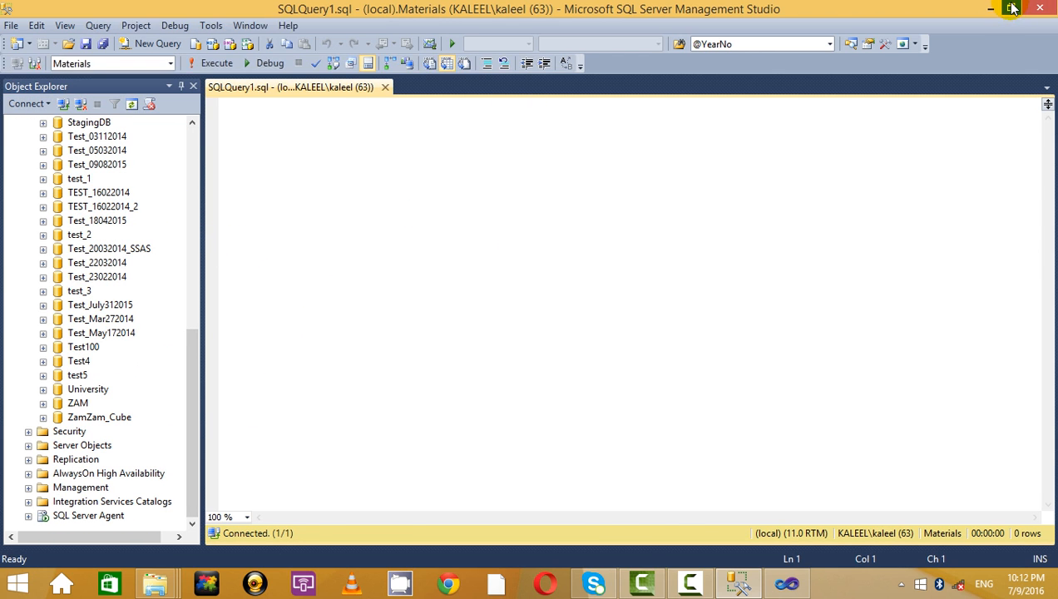
pyautogui.click(1010, 7)
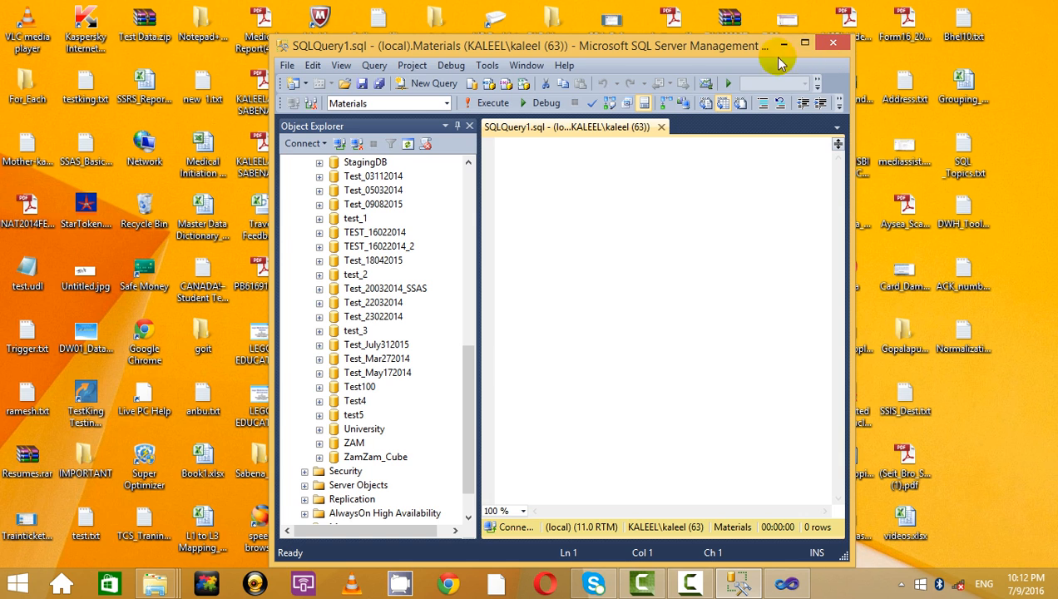
pyautogui.click(805, 44)
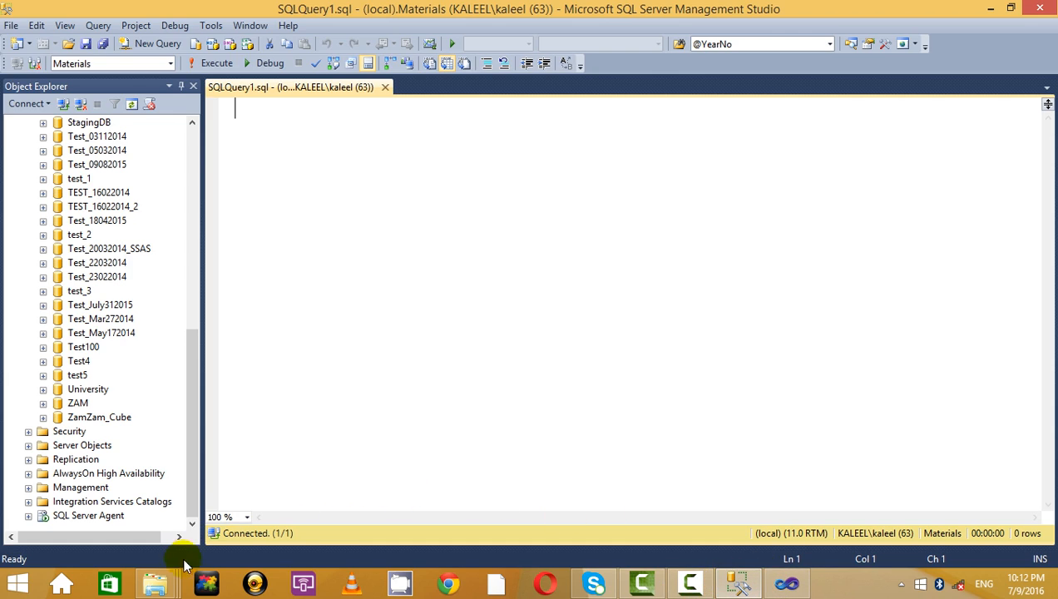
# - Open a new Notepad document and enter the contact's full name and two phone numbers, leaving the window restored to a smaller size
pyautogui.click(19, 582)
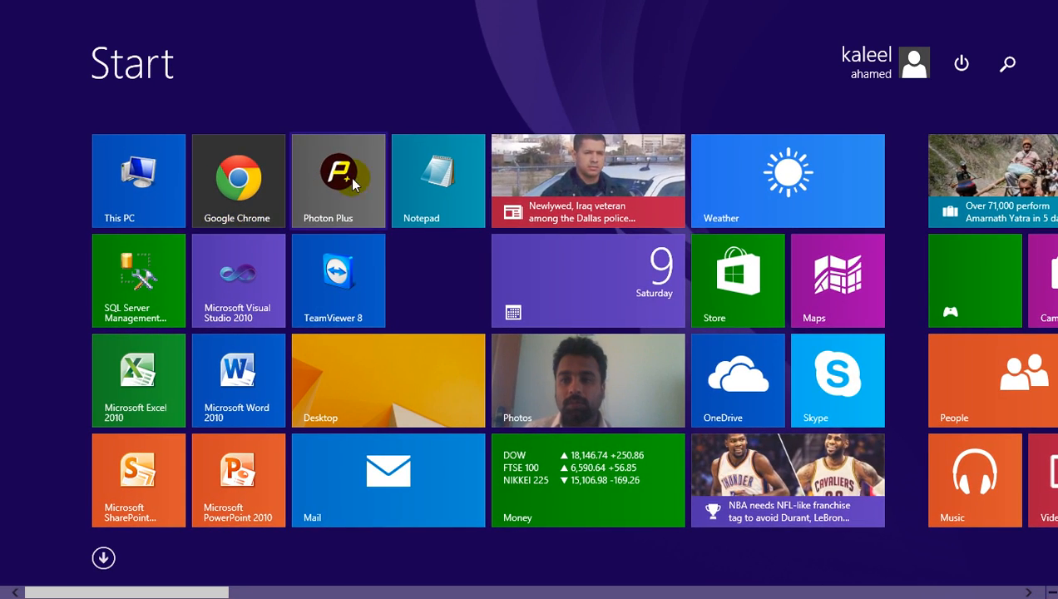
pyautogui.click(449, 187)
pyautogui.click(426, 15)
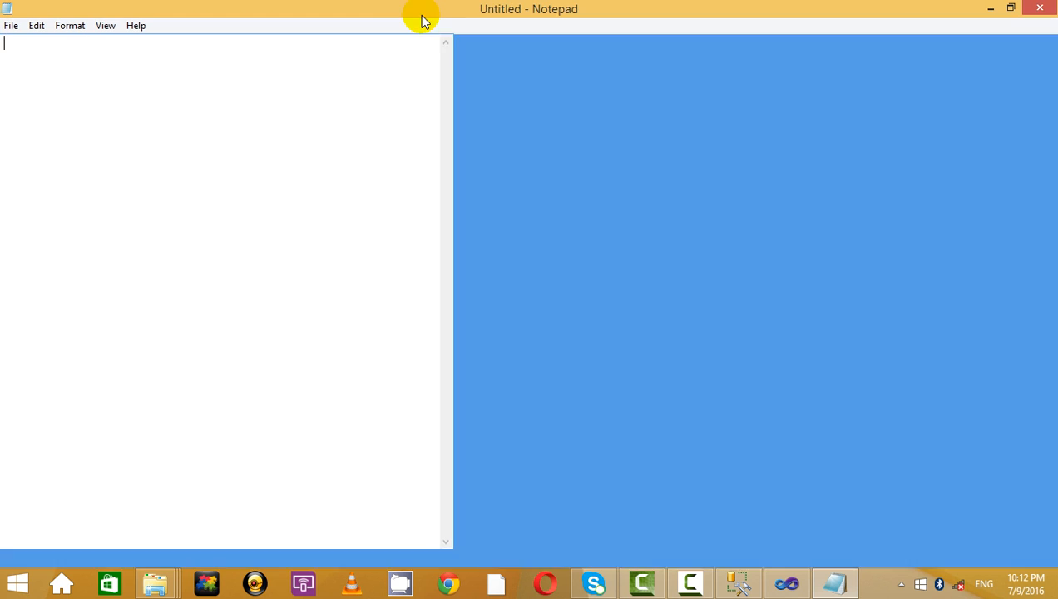
pyautogui.write('Kaleel ahamed')
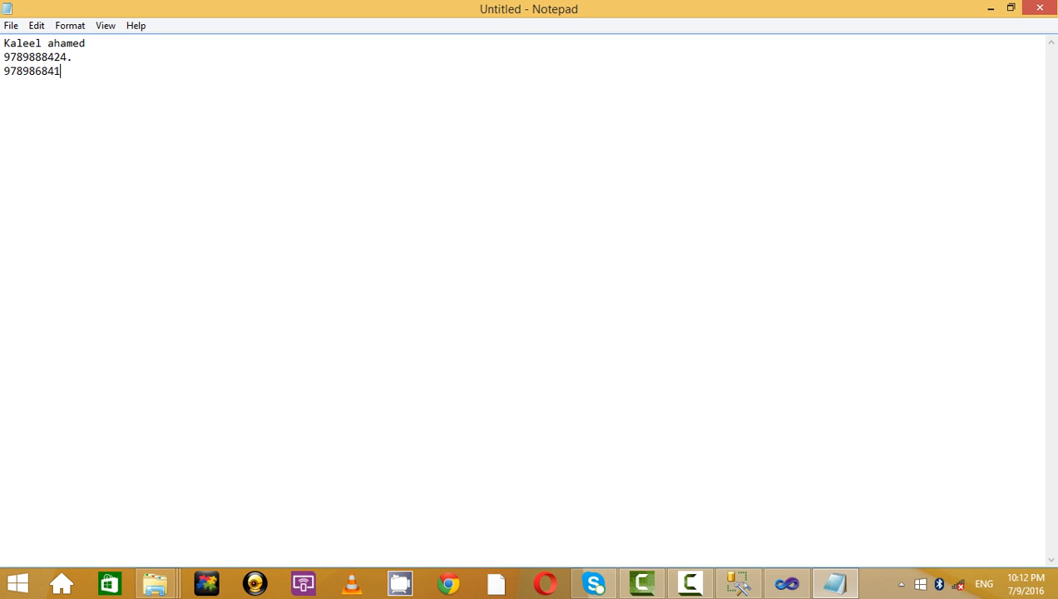
pyautogui.click(1010, 7)
pyautogui.click(979, 8)
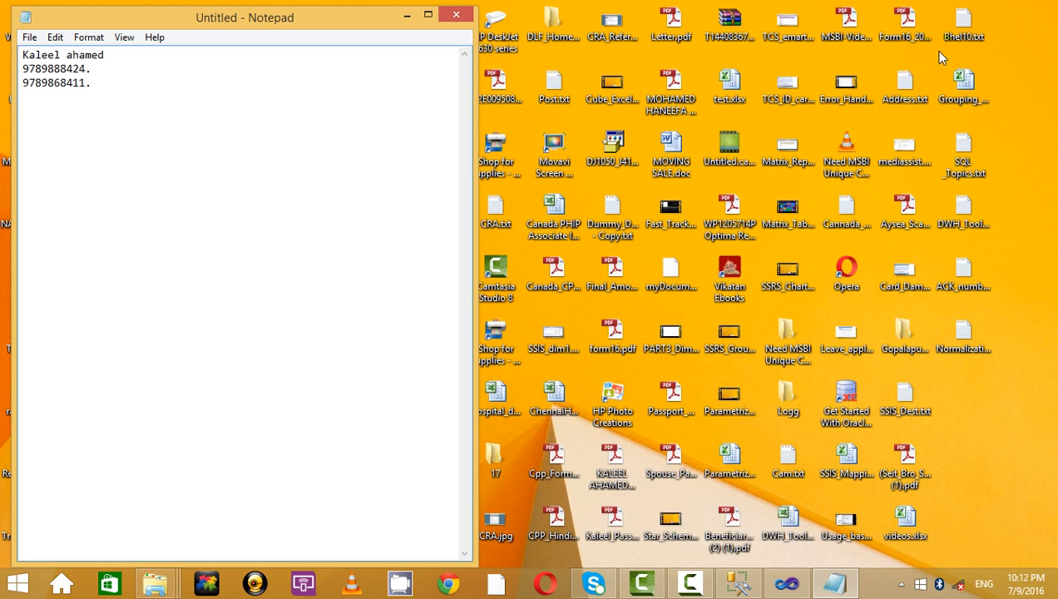
# - Open and close the Normalization text file from the desktop, and open Address.txt in Notepad
pyautogui.doubleClick(956, 337)
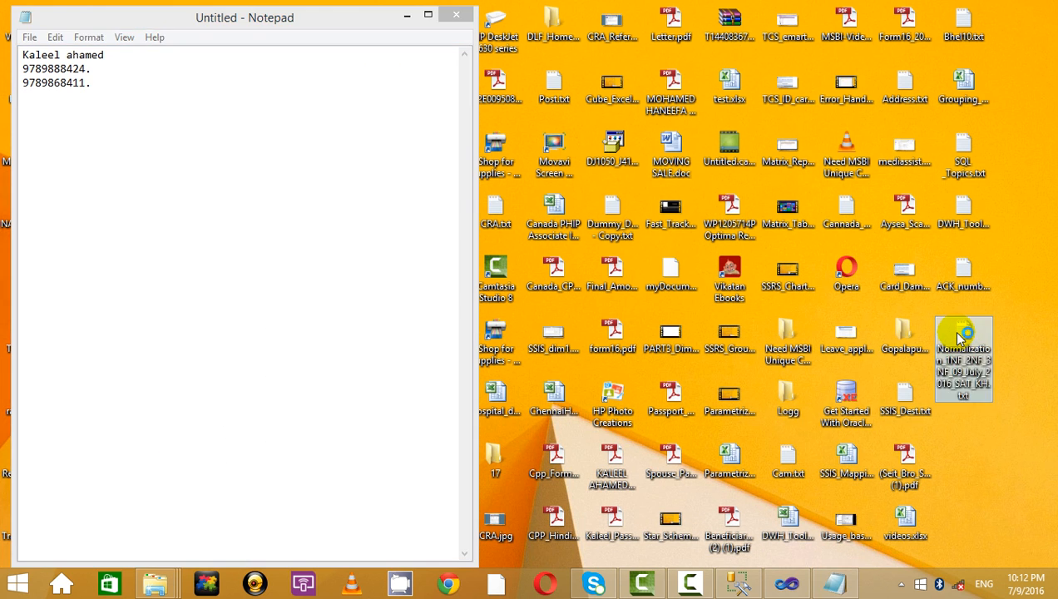
pyautogui.click(456, 14)
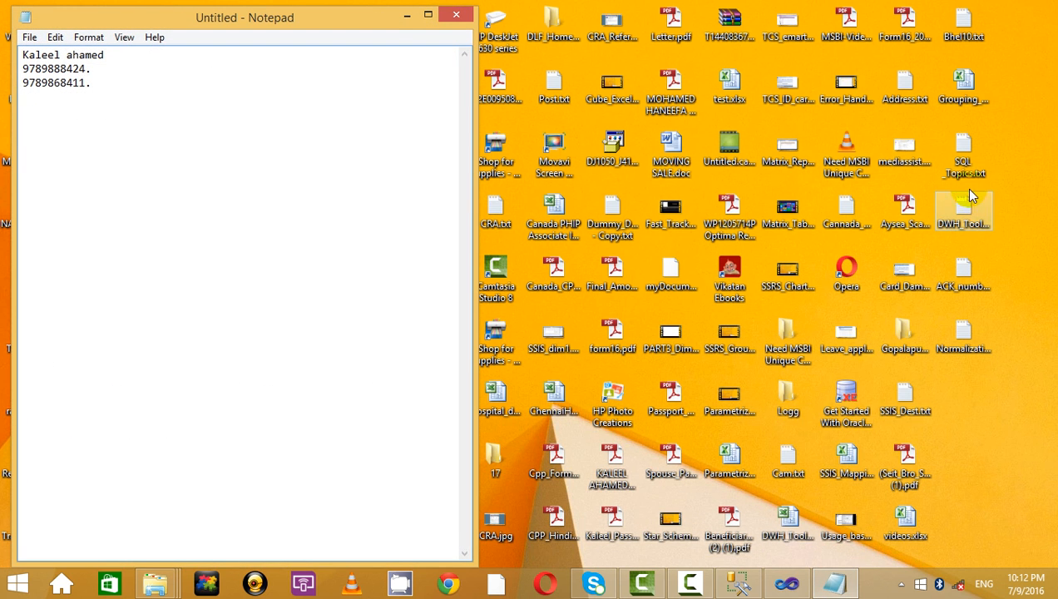
pyautogui.doubleClick(903, 90)
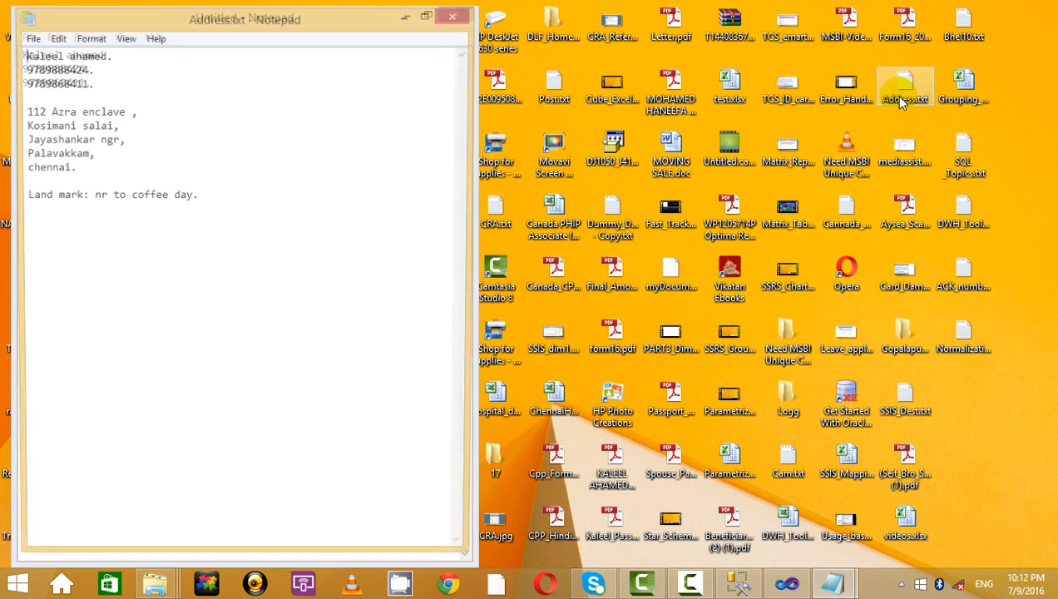
# - Replace the untitled Notepad document's contents with all the text copied from Address.txt, and maximize its window
pyautogui.click(240, 197)
pyautogui.hotkey('ctrl', 'a')
pyautogui.hotkey('ctrl', 'c')
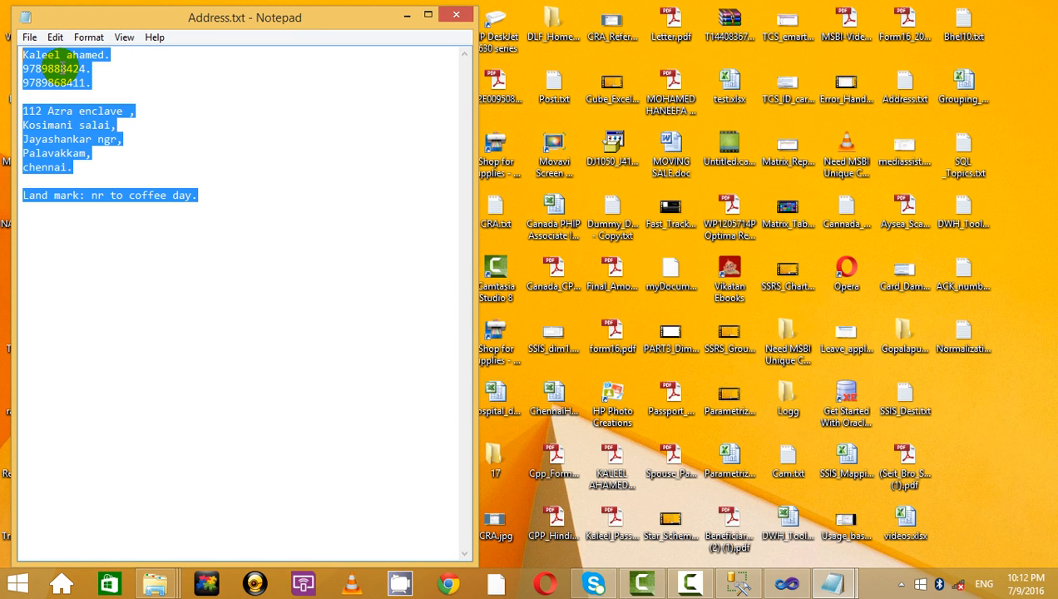
pyautogui.hotkey('alt', 'Tab')
pyautogui.moveTo(234, 86); pyautogui.dragTo(56, 33)
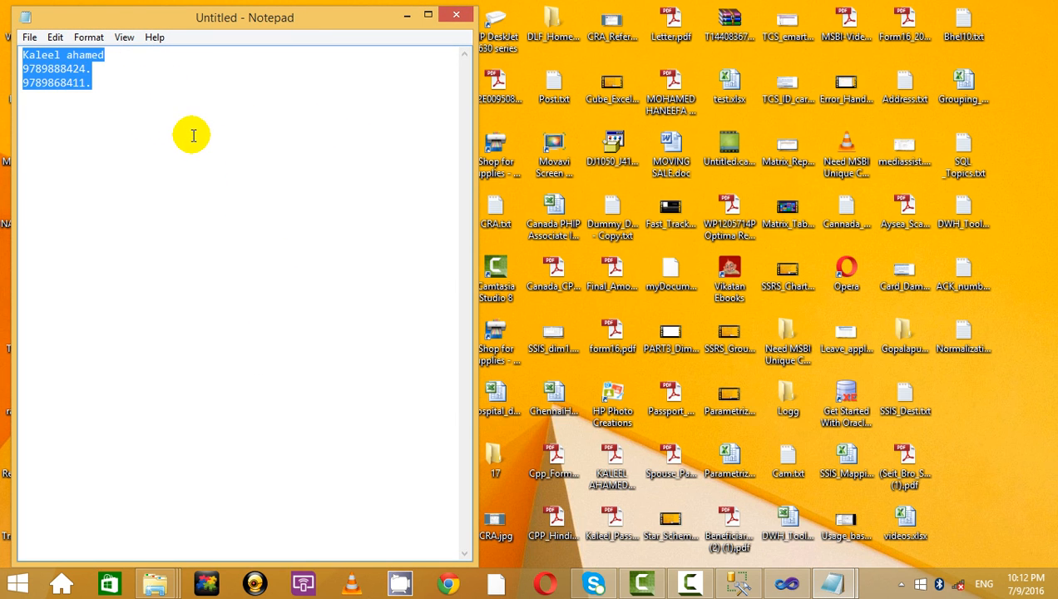
pyautogui.hotkey('ctrl', 'v')
pyautogui.click(430, 19)
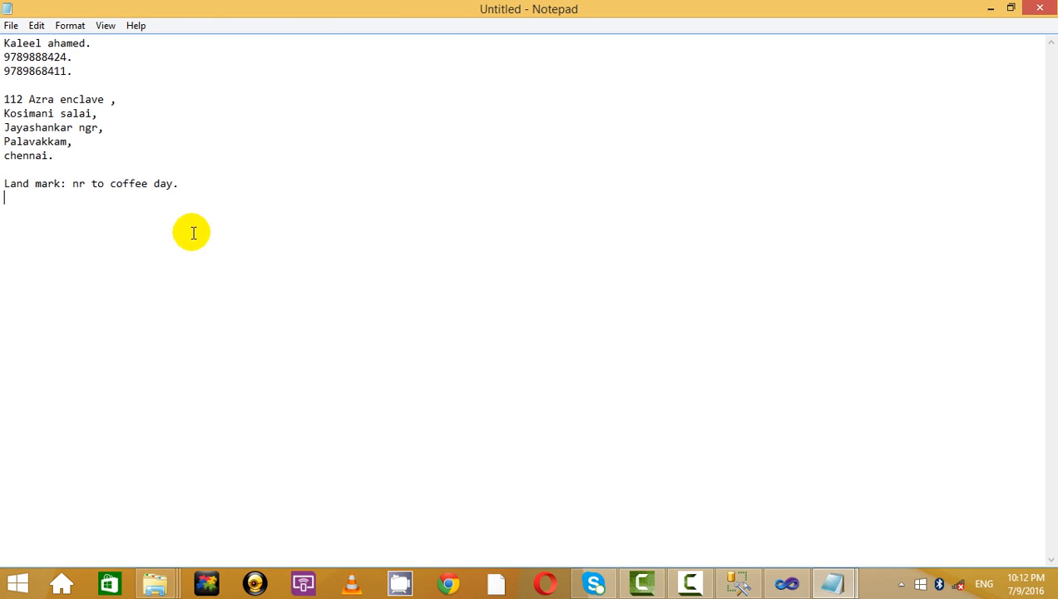
pyautogui.moveTo(287, 200); pyautogui.dragTo(7, 42)
pyautogui.click(238, 175)
pyautogui.click(274, 224)
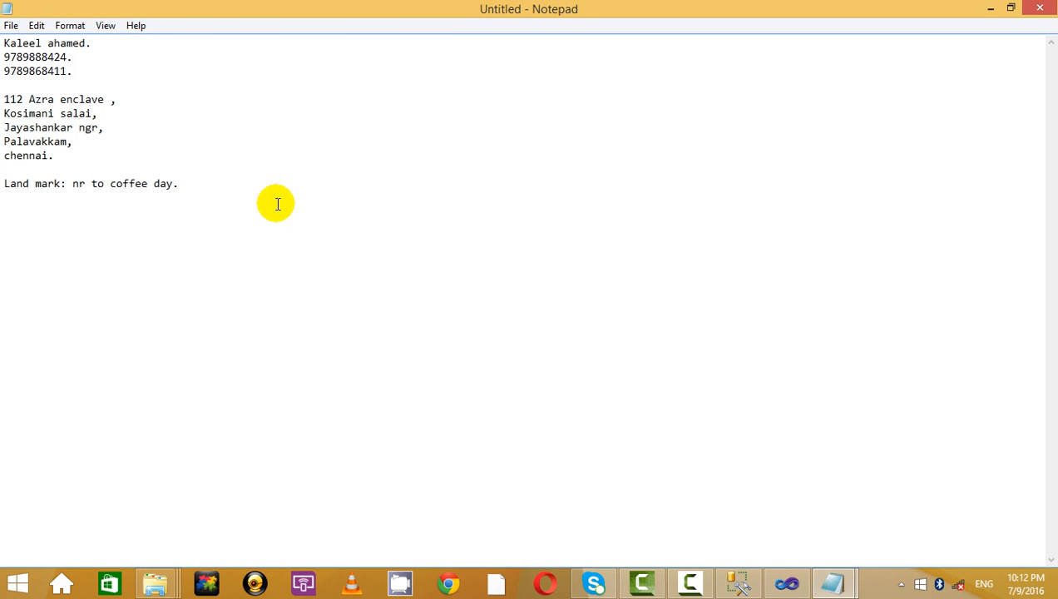
# - Add an underlined SSRS Grouping: heading below the address, with three >> entries: Grouping., Drill Down and Adding Totals
pyautogui.press('Return')
pyautogui.press('Return')
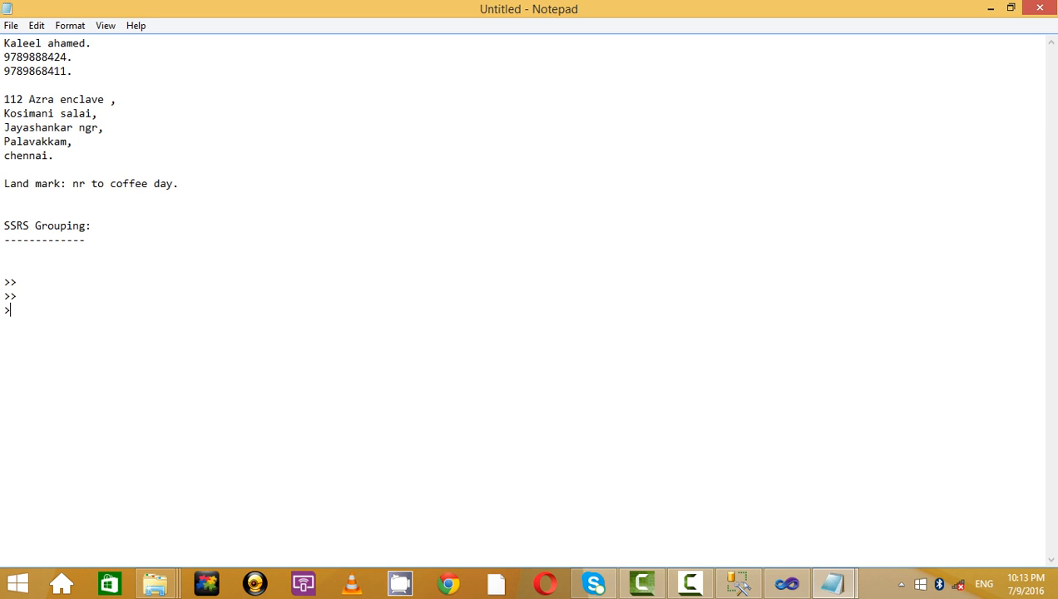
pyautogui.click(85, 267)
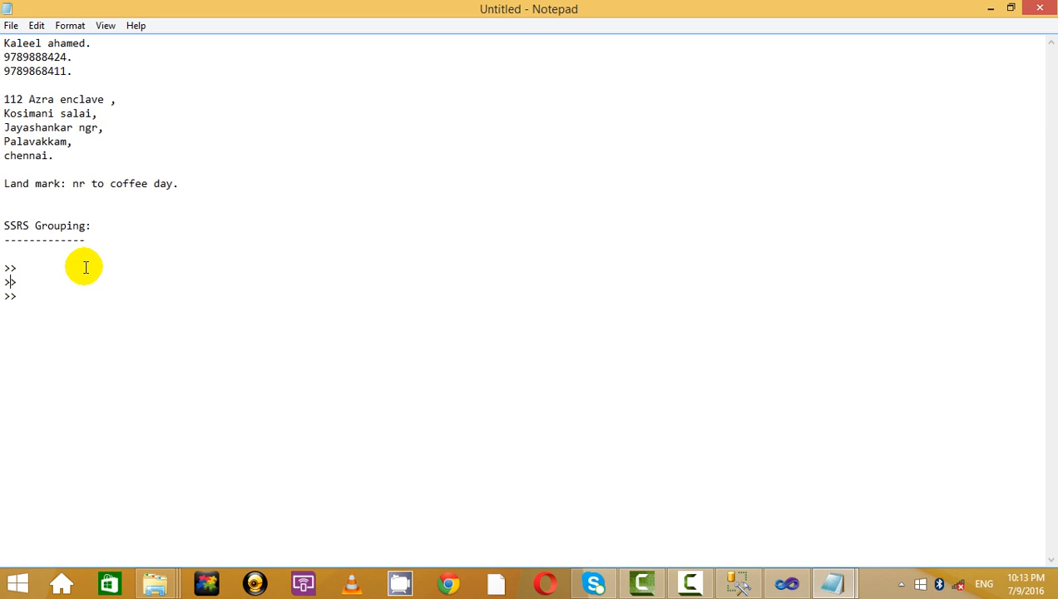
pyautogui.write('>>Gr')
pyautogui.write('Drill Down')
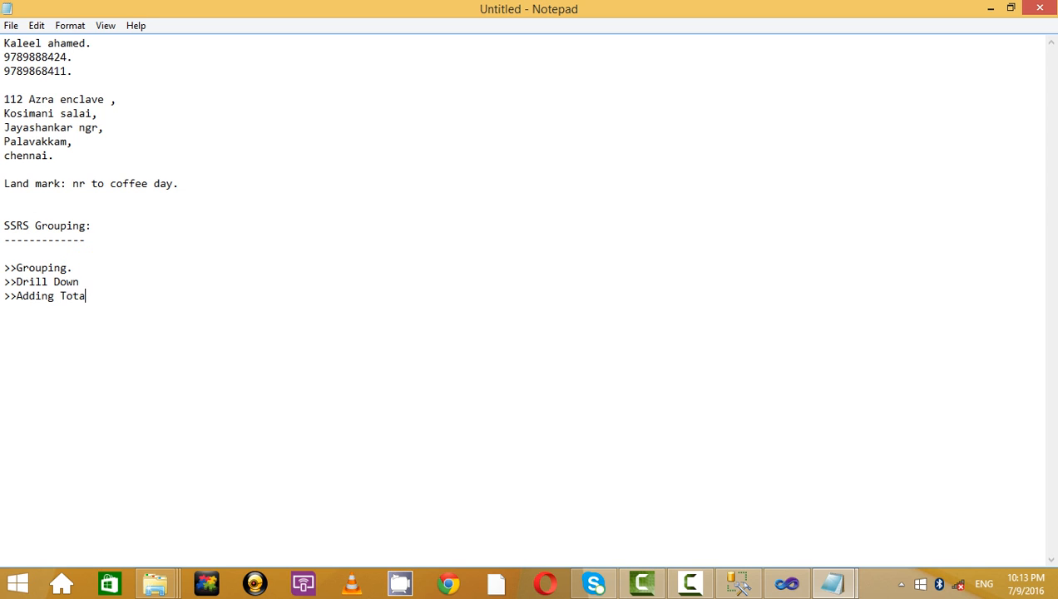
pyautogui.write('.')
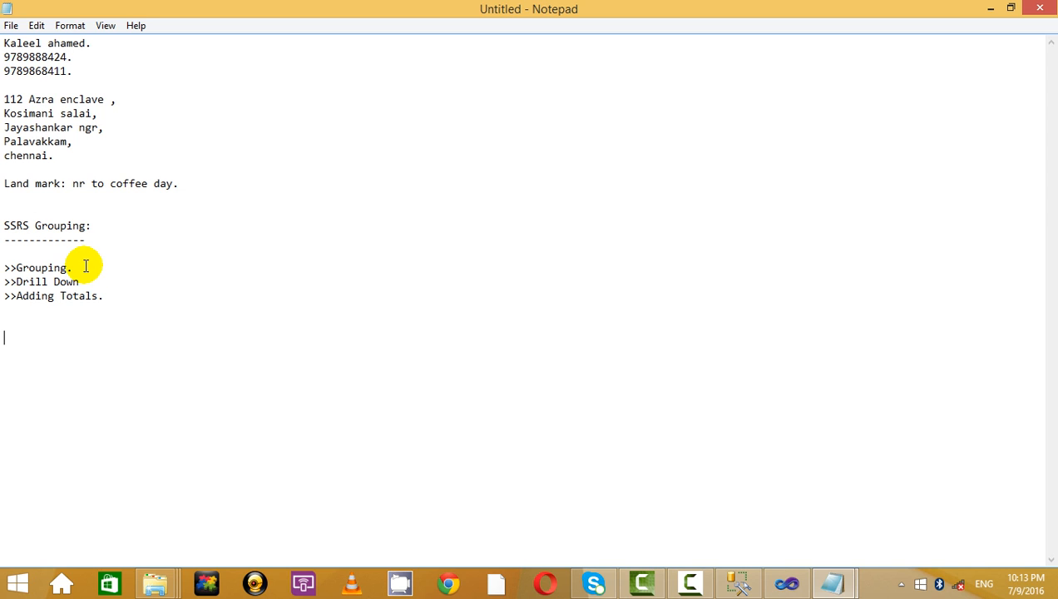
pyautogui.press('Return')
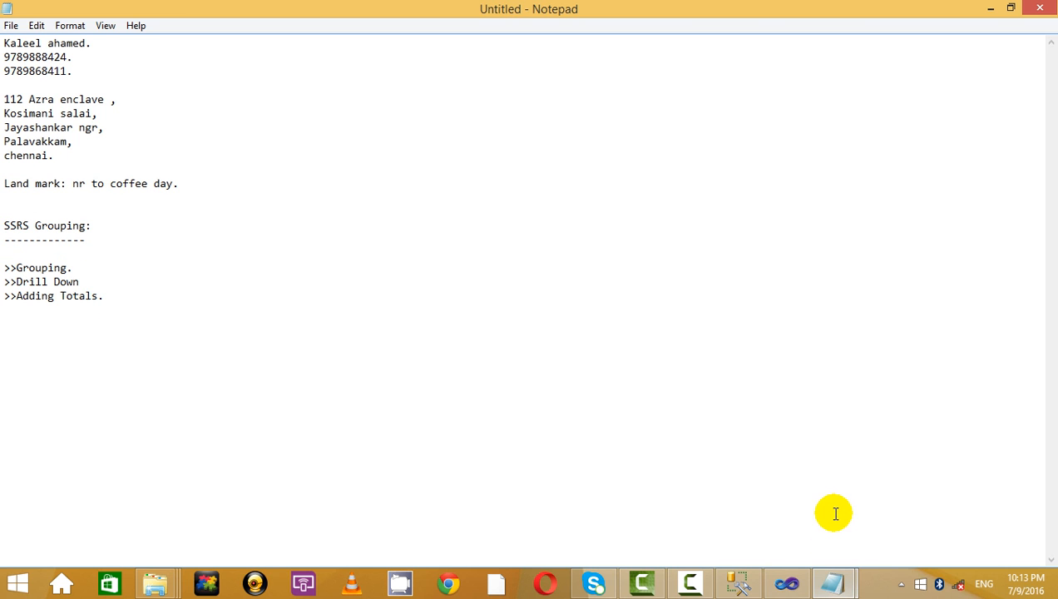
pyautogui.click(789, 581)
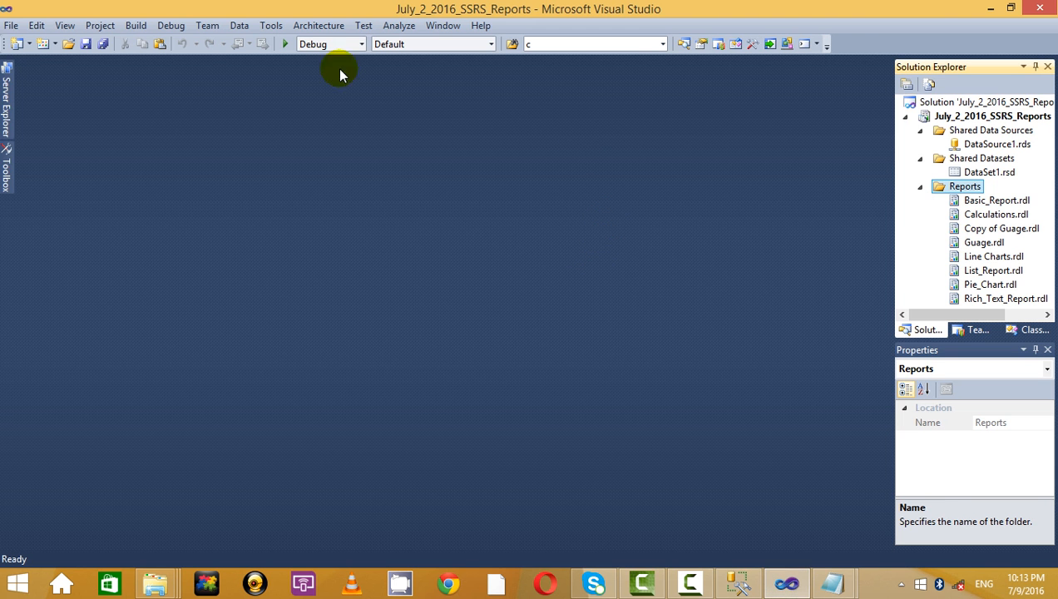
pyautogui.click(13, 29)
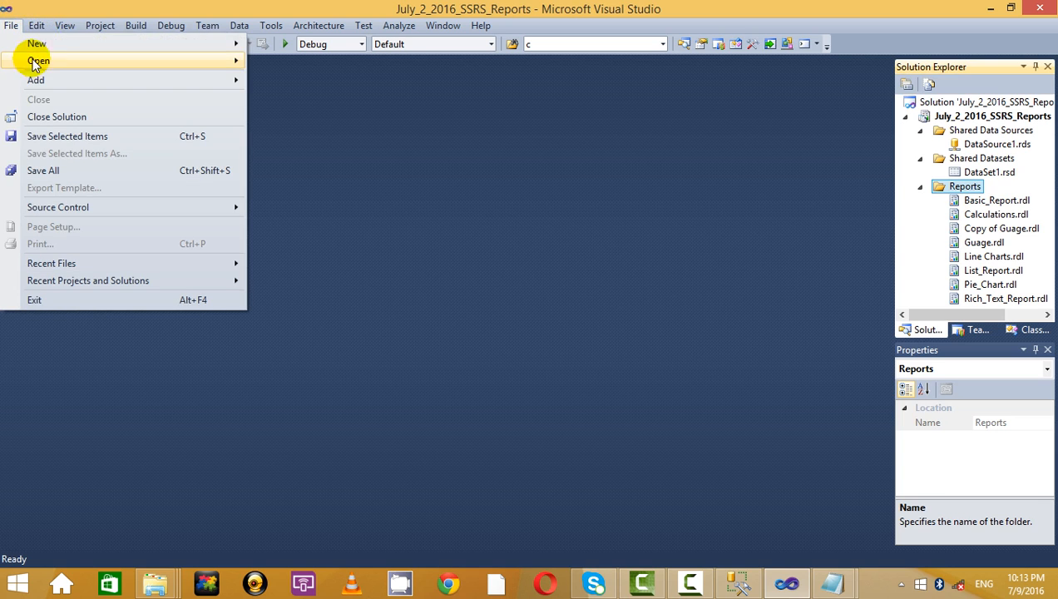
pyautogui.click(371, 43)
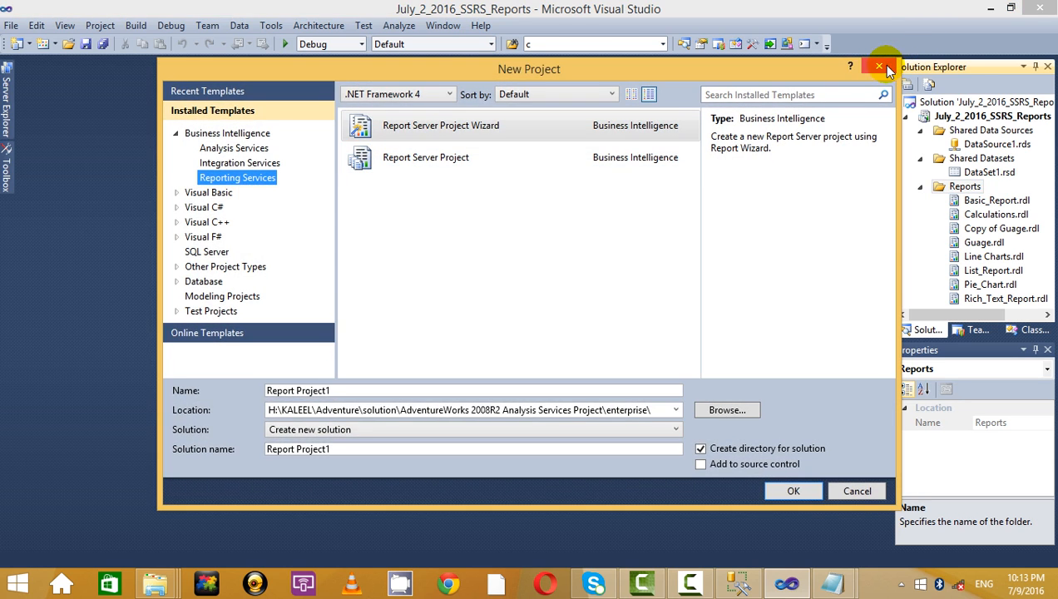
pyautogui.click(880, 67)
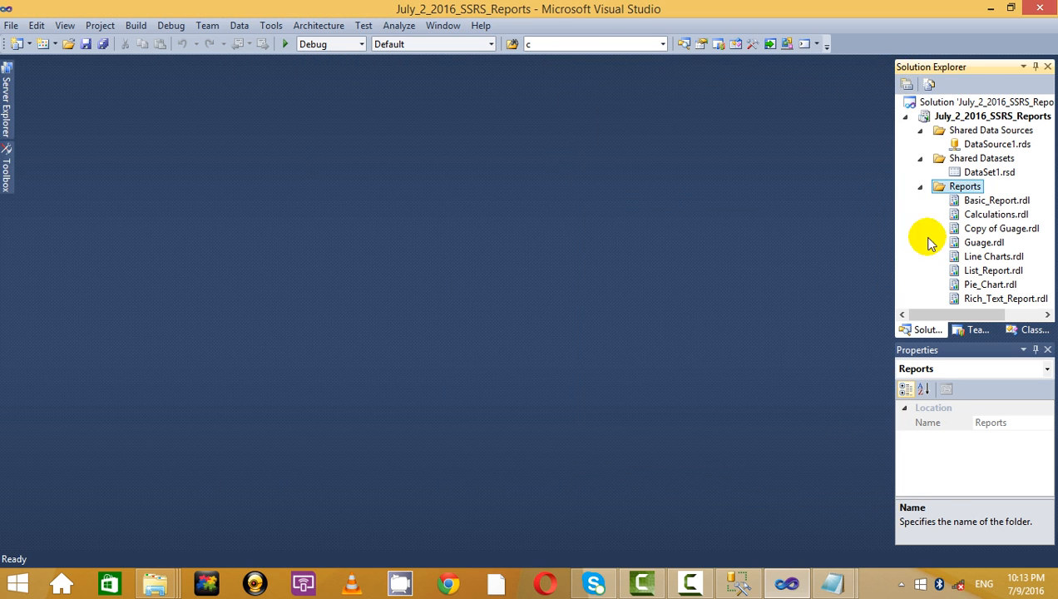
pyautogui.rightClick(963, 190)
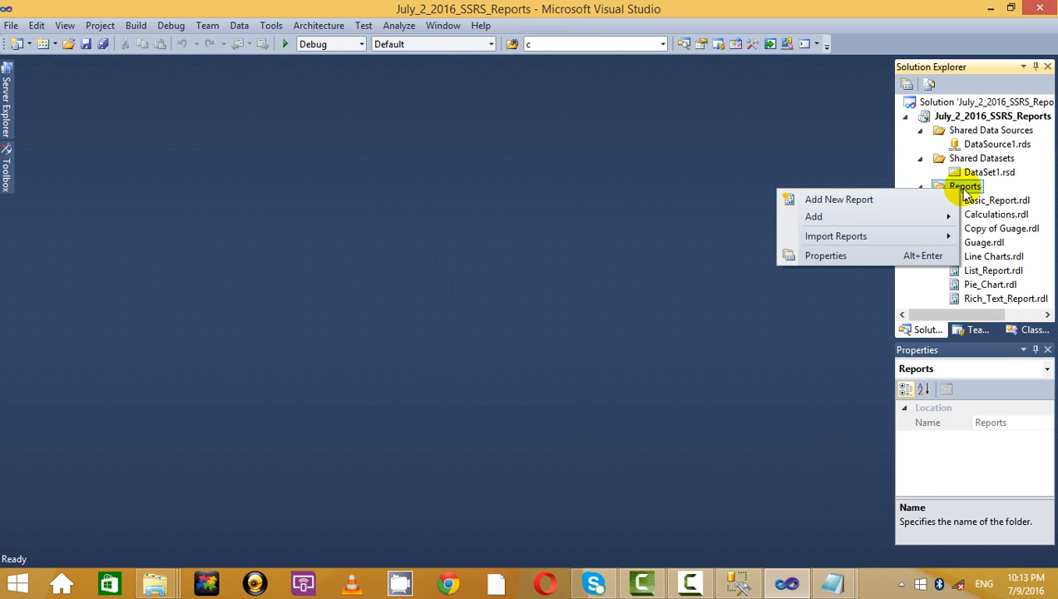
pyautogui.click(846, 199)
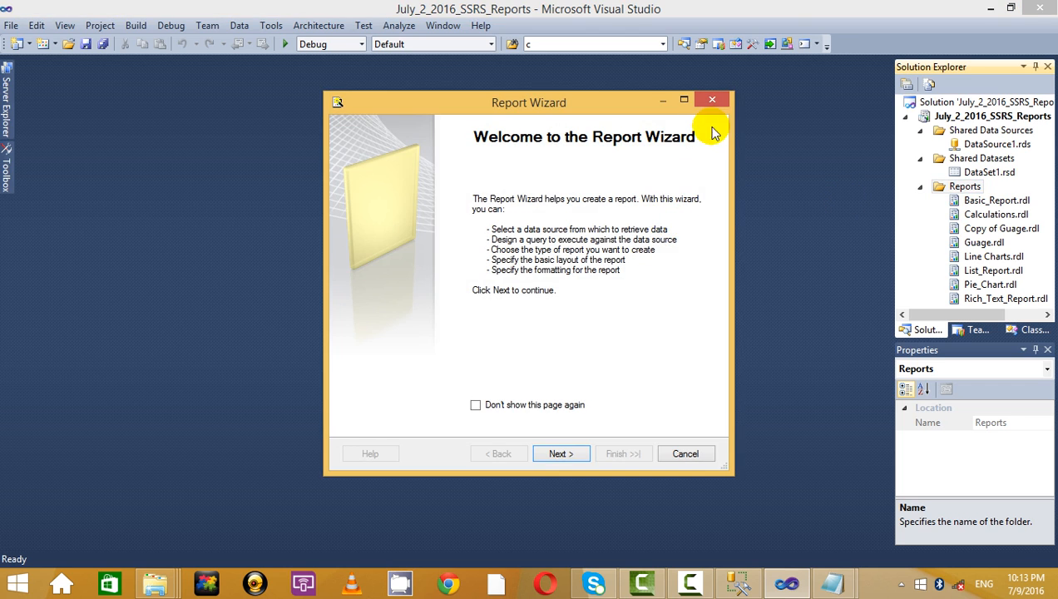
pyautogui.click(712, 101)
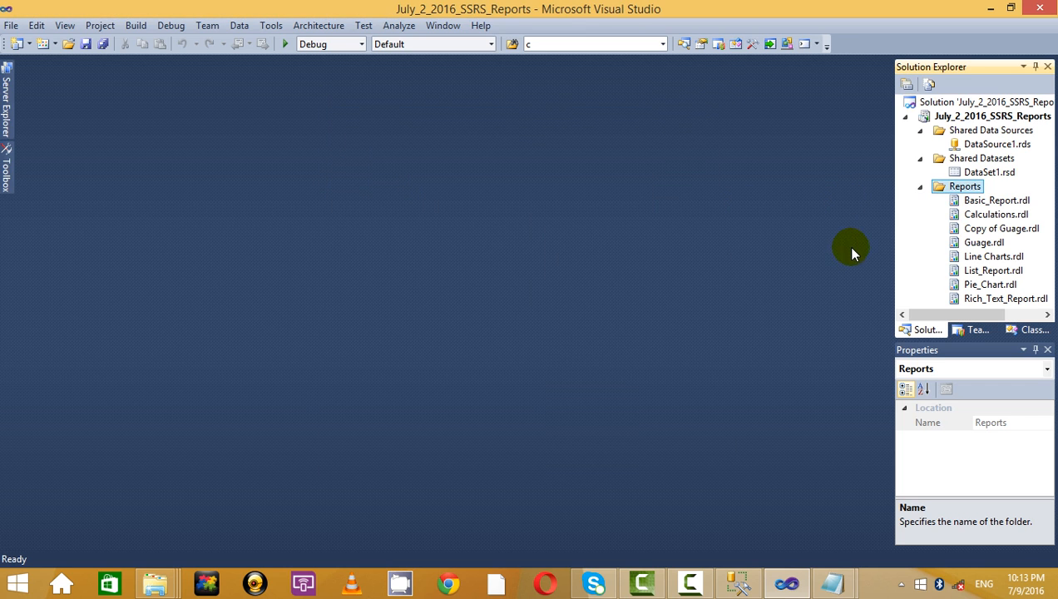
pyautogui.click(1008, 257)
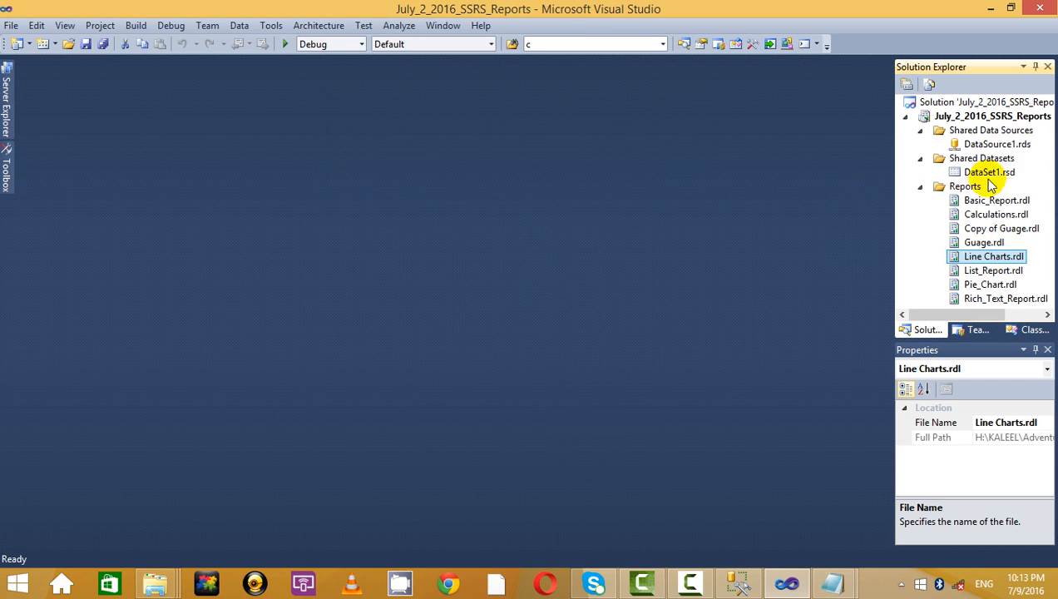
pyautogui.click(990, 173)
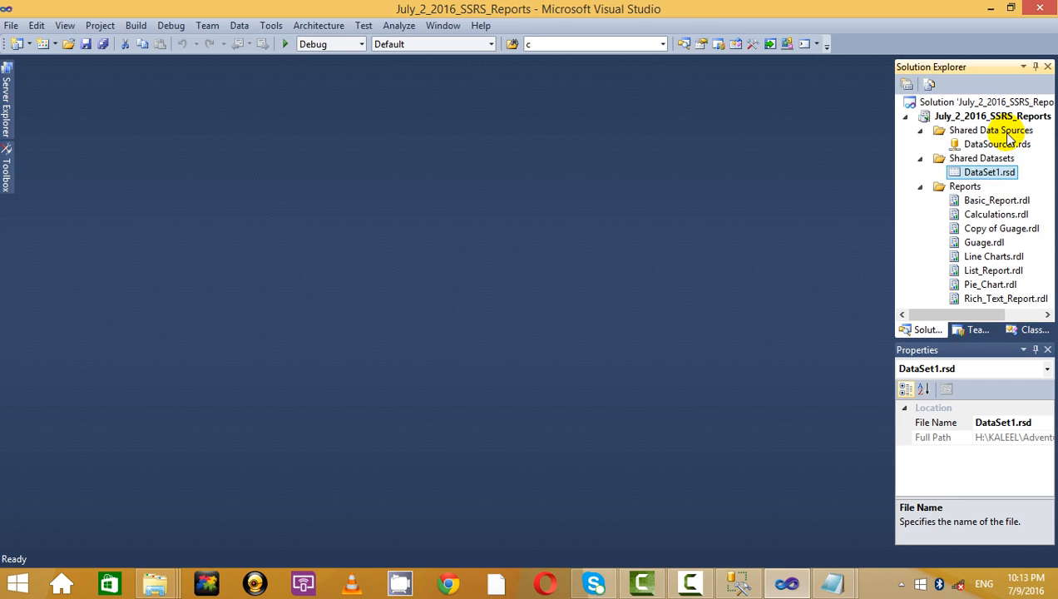
# - Close and relaunch Visual Studio, and create a new Report Server Project named Grouping_Reports
pyautogui.click(1040, 9)
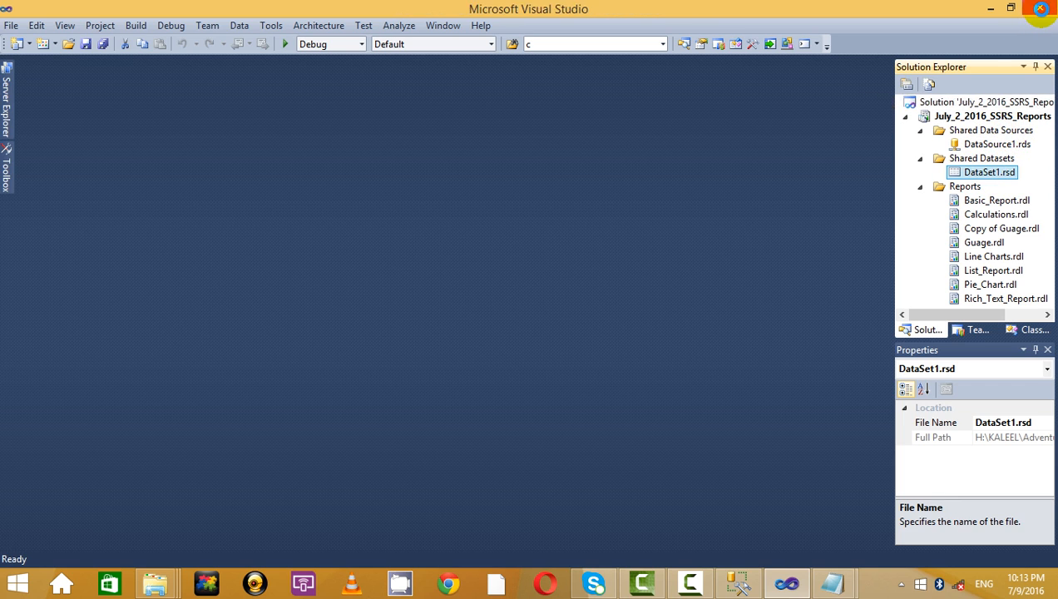
pyautogui.click(18, 582)
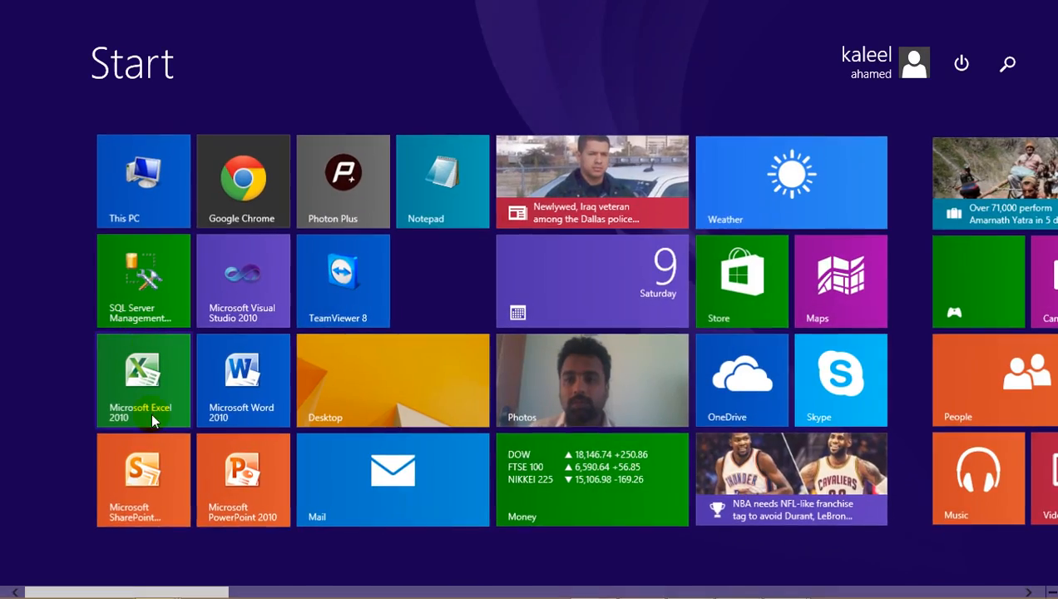
pyautogui.click(248, 287)
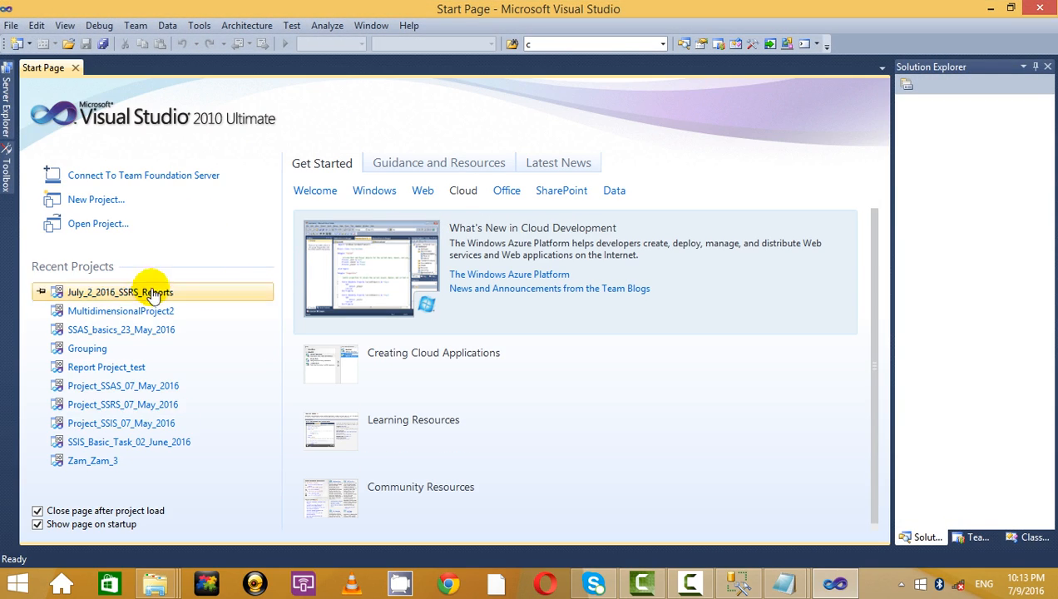
pyautogui.click(112, 197)
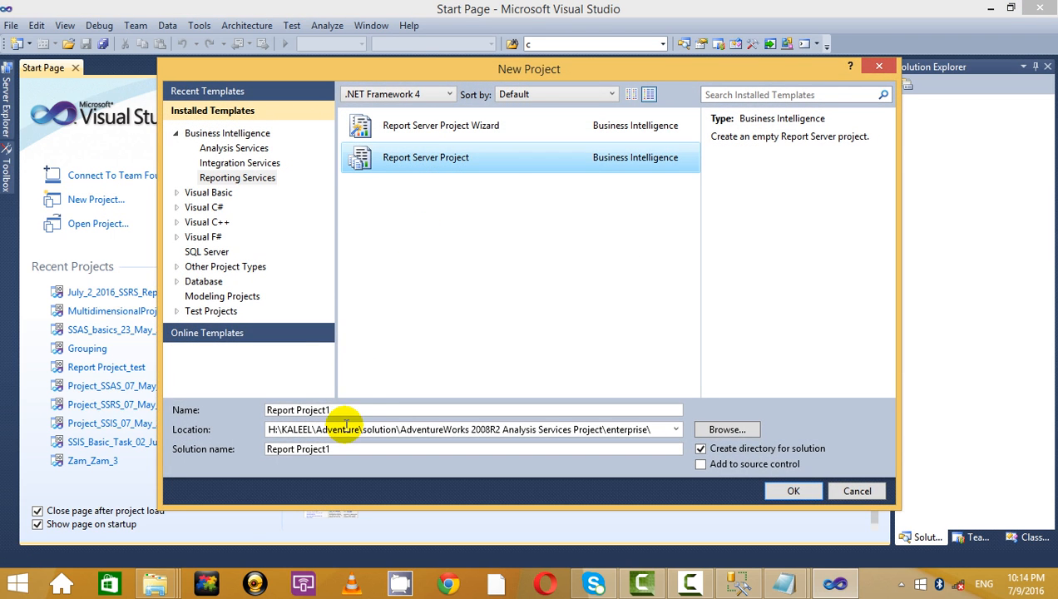
pyautogui.moveTo(341, 410); pyautogui.dragTo(278, 409)
pyautogui.press('BackSpace')
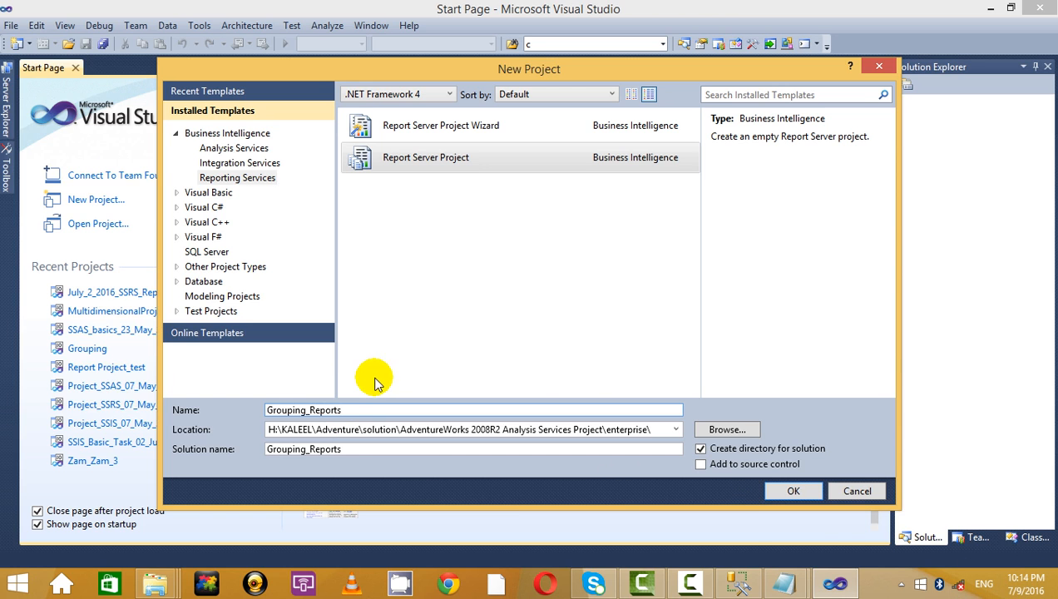
pyautogui.click(795, 493)
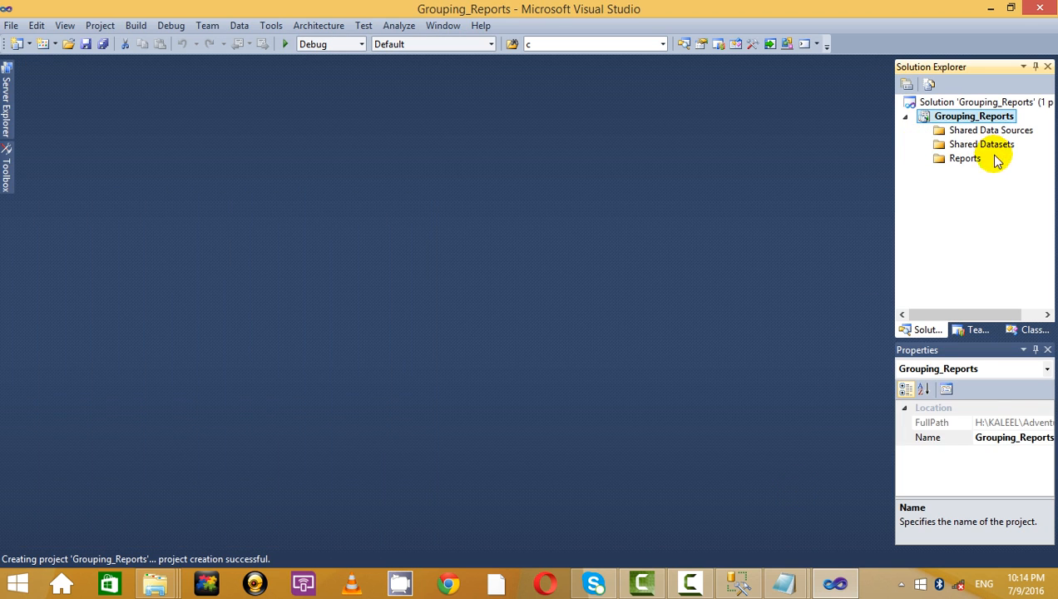
# - Select the project's Shared Data Sources folder, and switch to SQL Server Management Studio to look through the database list
pyautogui.click(956, 129)
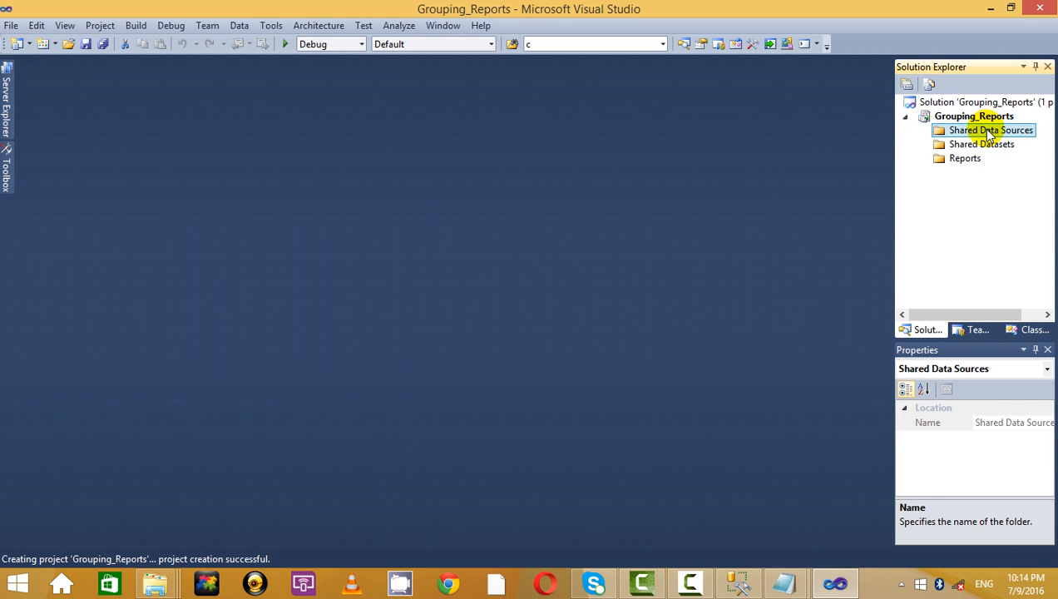
pyautogui.rightClick(978, 131)
pyautogui.click(929, 141)
pyautogui.click(737, 581)
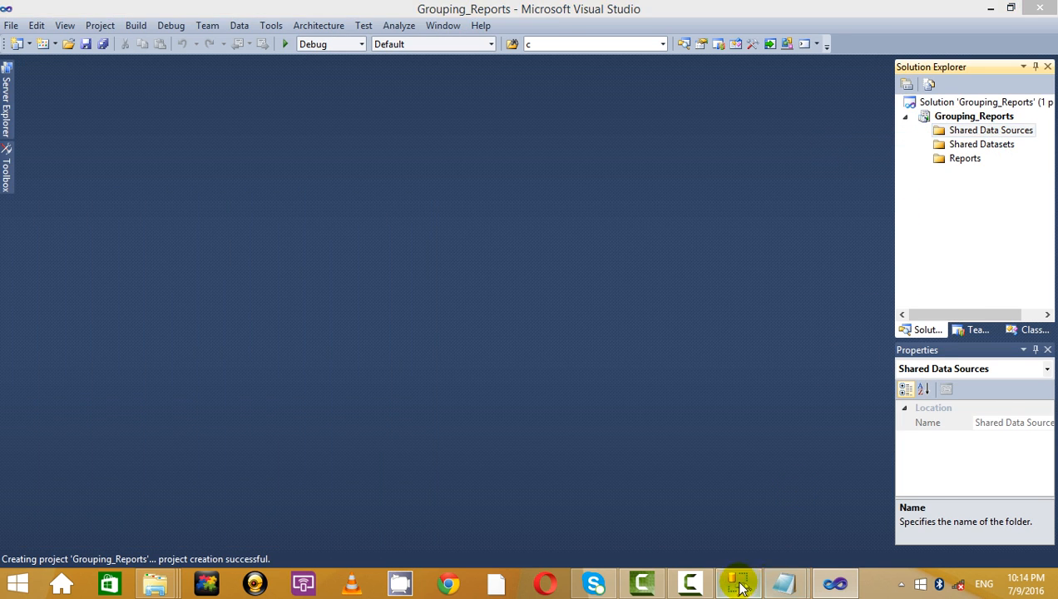
pyautogui.moveTo(193, 372); pyautogui.dragTo(190, 213)
pyautogui.click(691, 580)
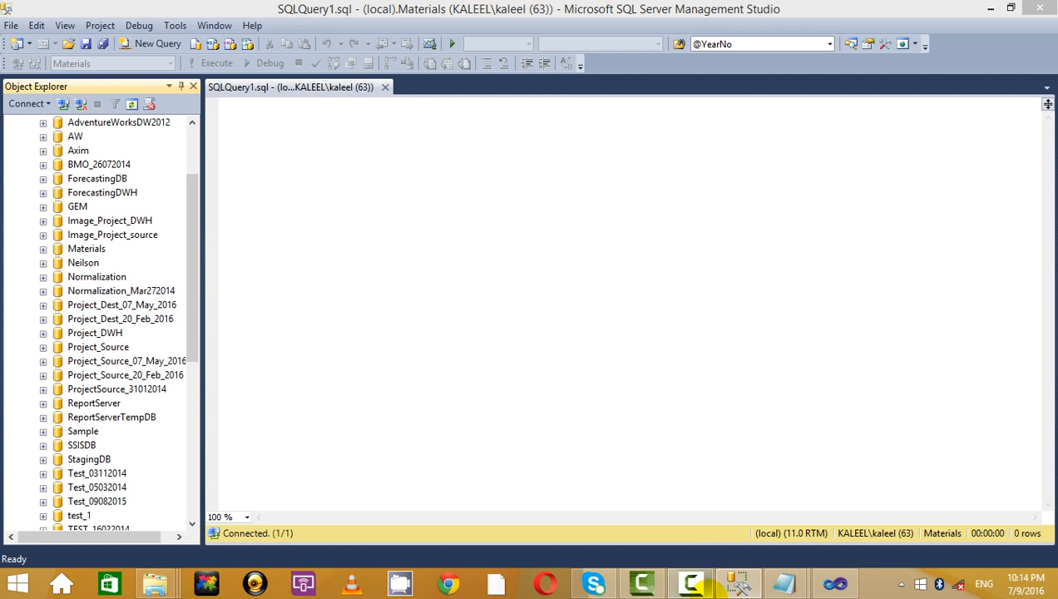
pyautogui.click(1022, 467)
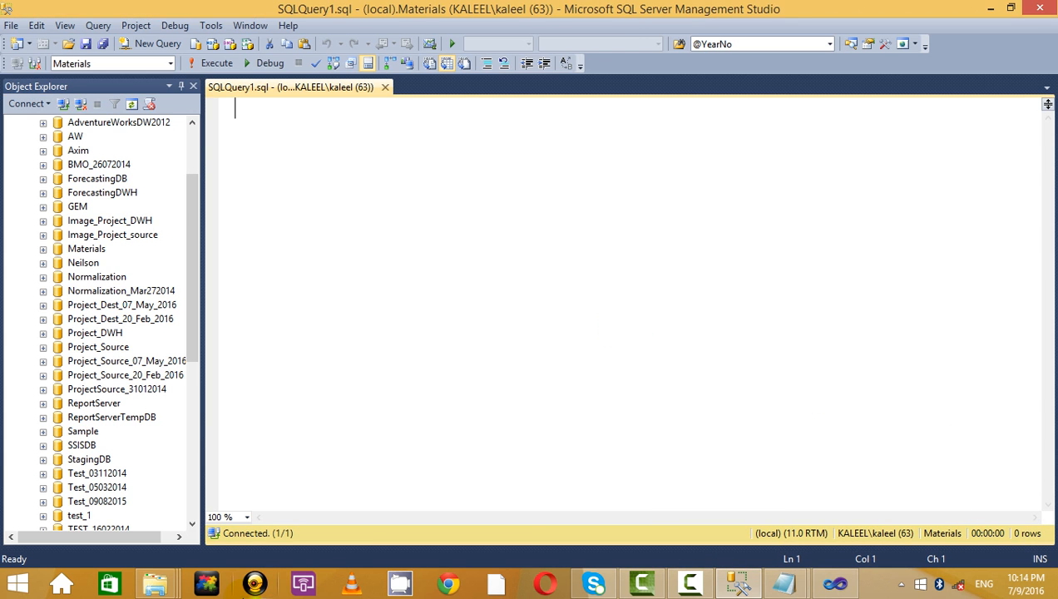
# - Switch to File Explorer, view the H: drive window, and show and close the This PC window
pyautogui.click(155, 586)
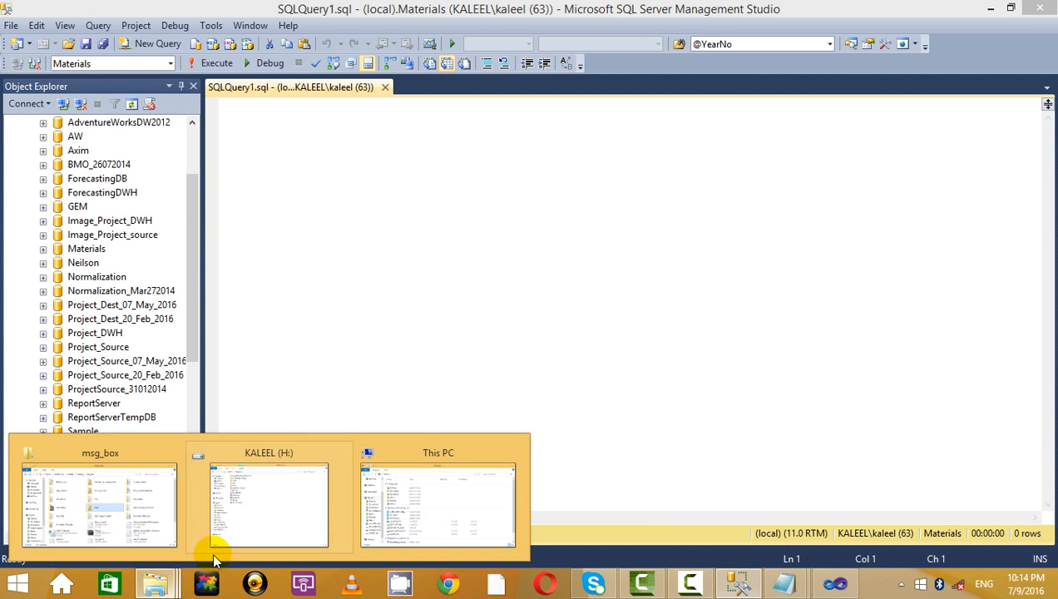
pyautogui.click(289, 482)
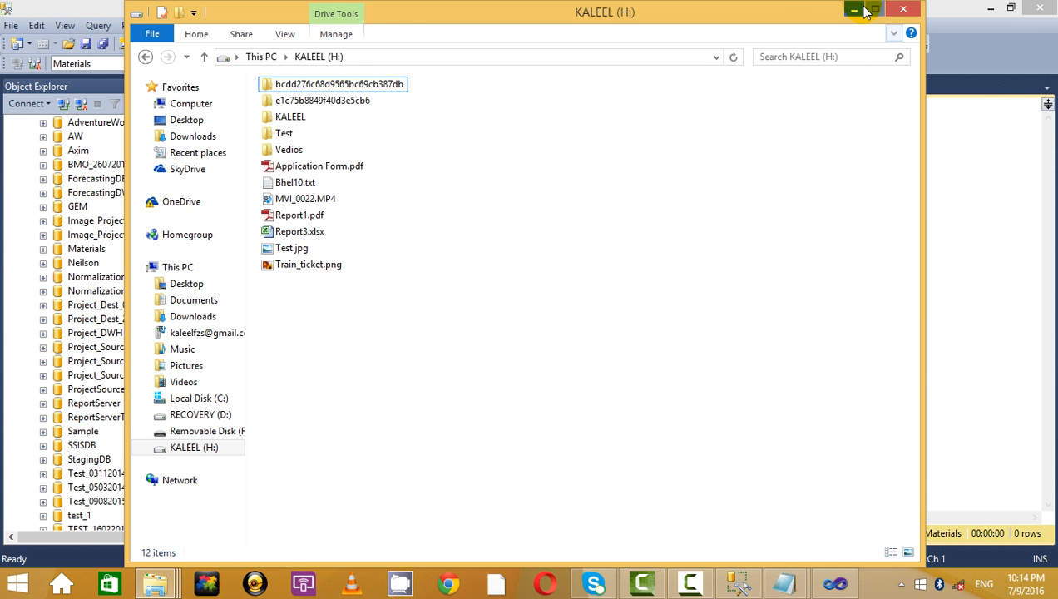
pyautogui.click(155, 586)
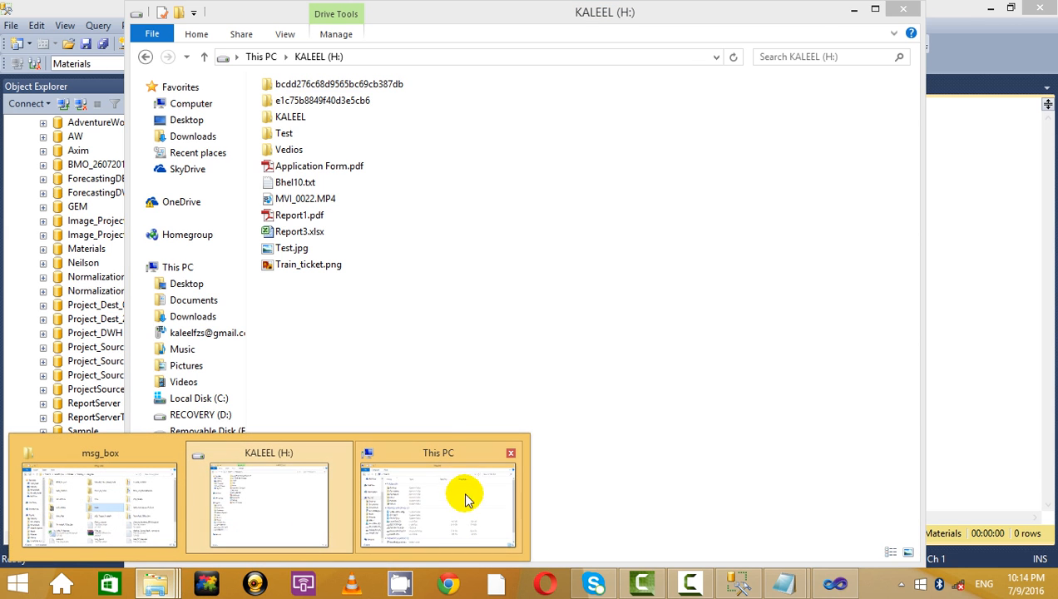
pyautogui.click(465, 457)
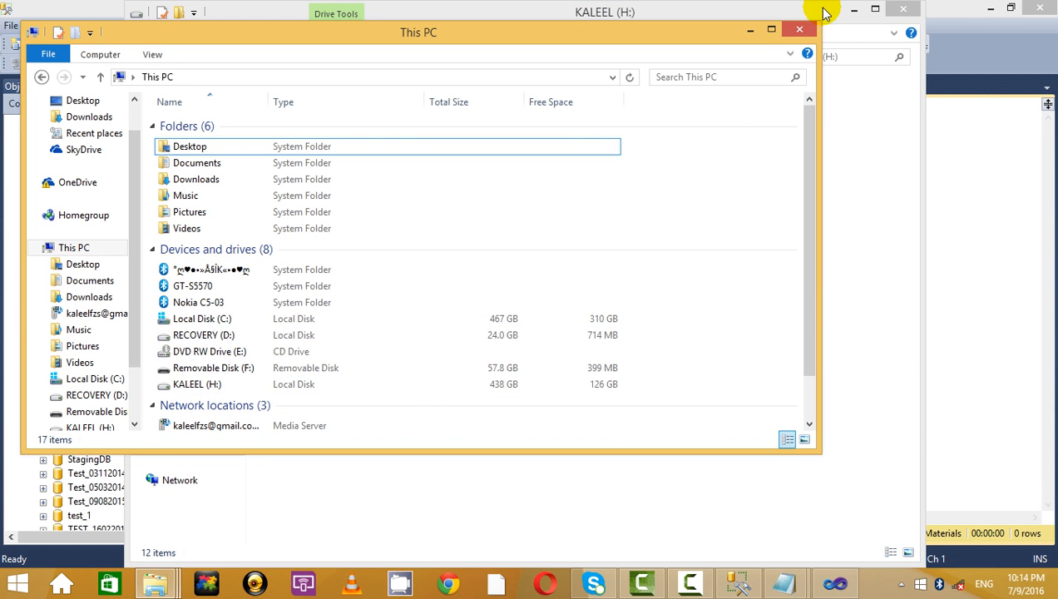
pyautogui.click(801, 31)
# - Bring up the msg_box folder window, open its Canada_Class_video_code folder and maximize the window
pyautogui.click(155, 585)
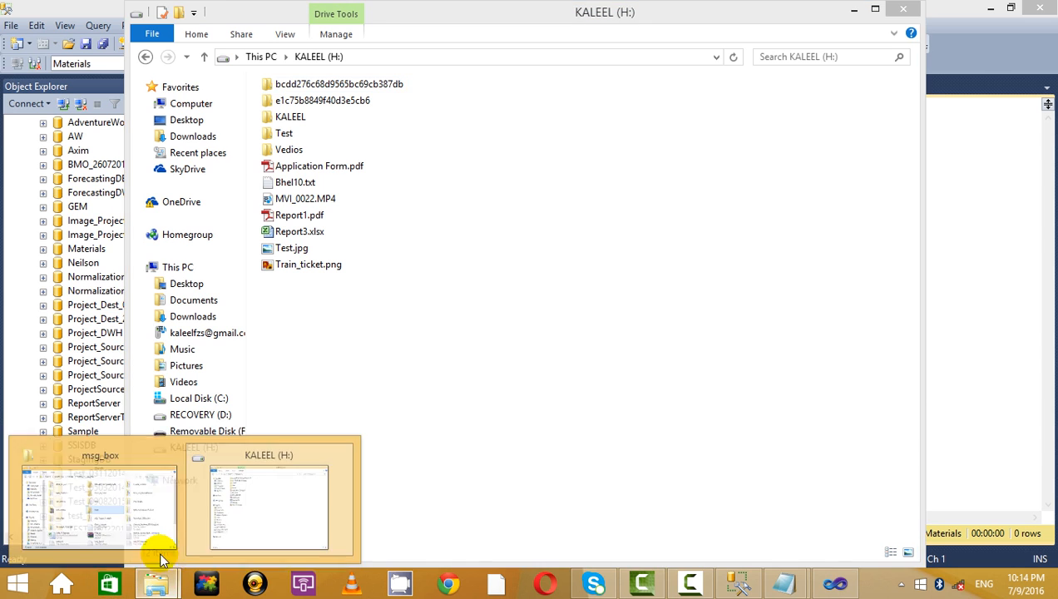
pyautogui.click(147, 499)
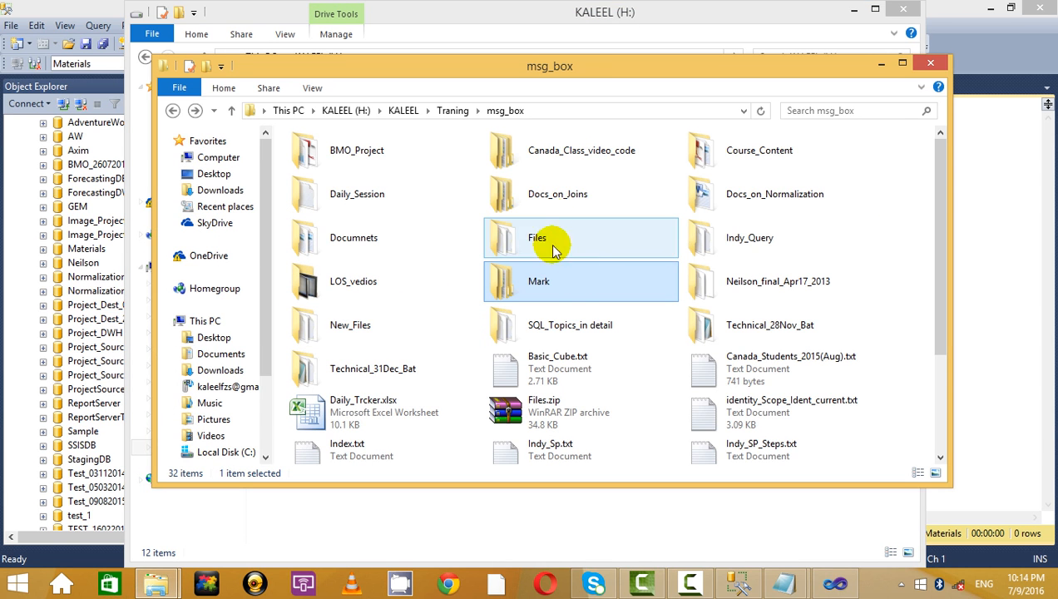
pyautogui.doubleClick(555, 156)
pyautogui.doubleClick(632, 56)
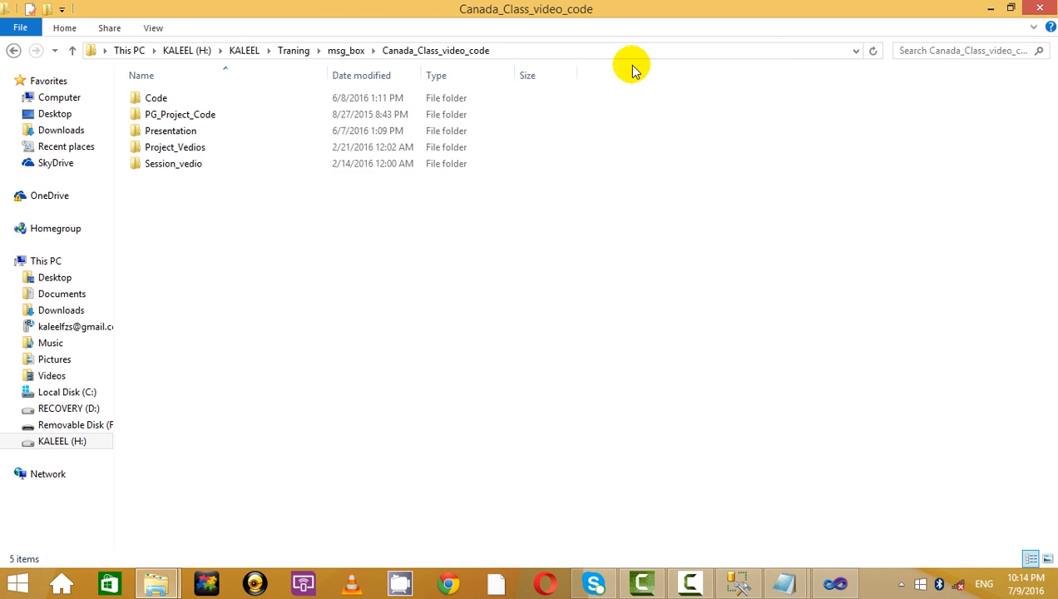
pyautogui.doubleClick(189, 168)
pyautogui.doubleClick(343, 108)
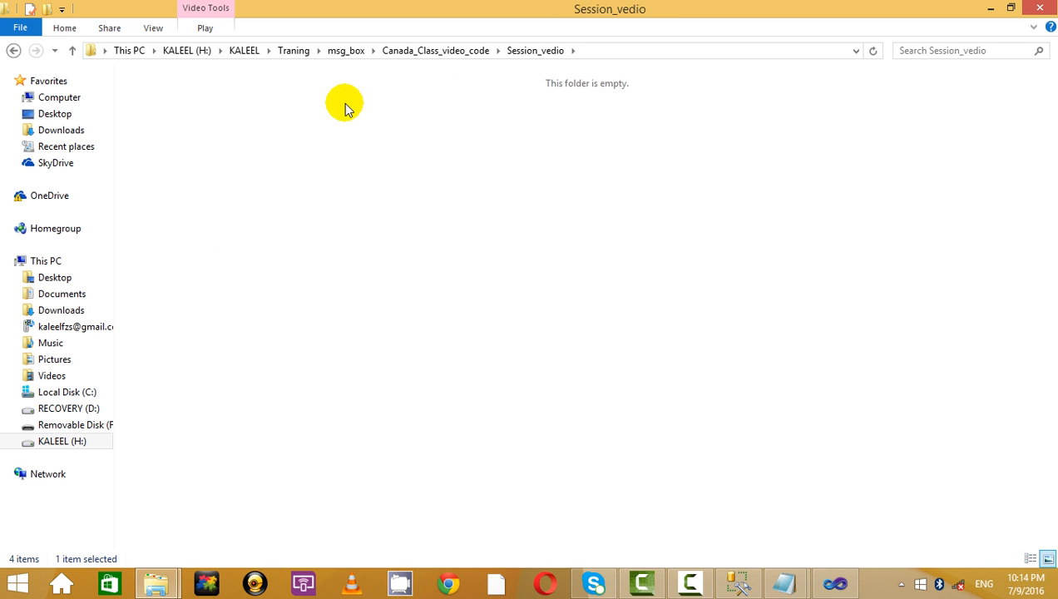
pyautogui.click(341, 157)
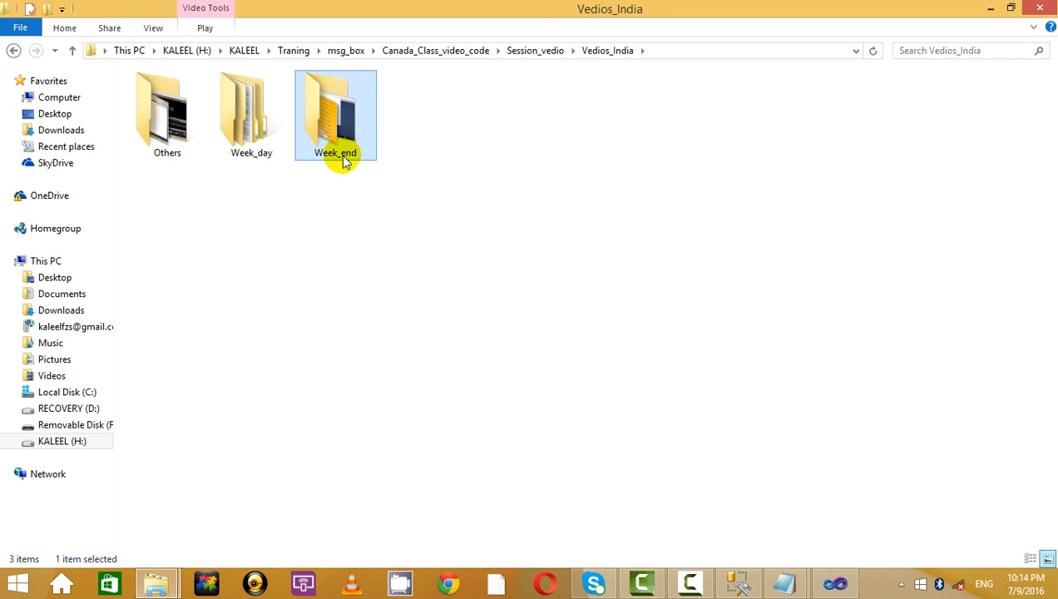
pyautogui.click(14, 51)
pyautogui.click(14, 50)
# - Go to the Files folder inside Code, open Bhel10.txt to examine its share price records, and close it
pyautogui.doubleClick(249, 98)
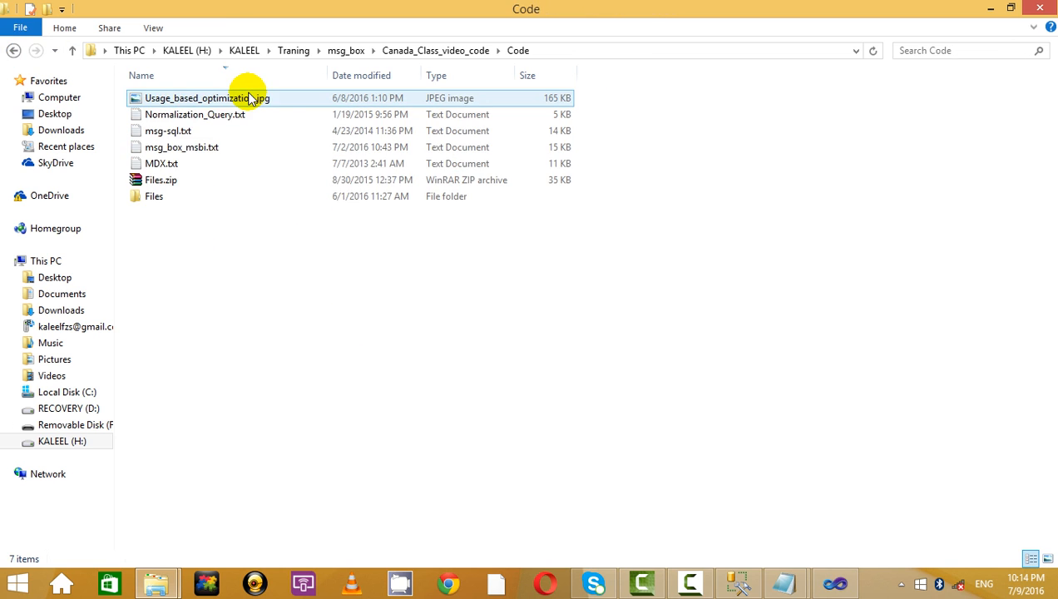
pyautogui.doubleClick(214, 199)
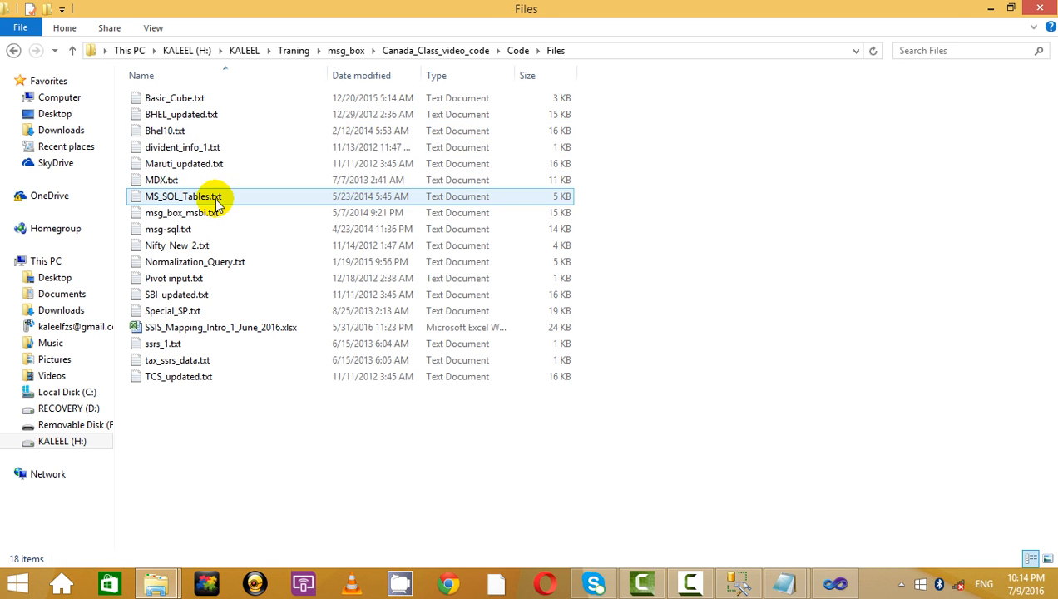
pyautogui.doubleClick(208, 131)
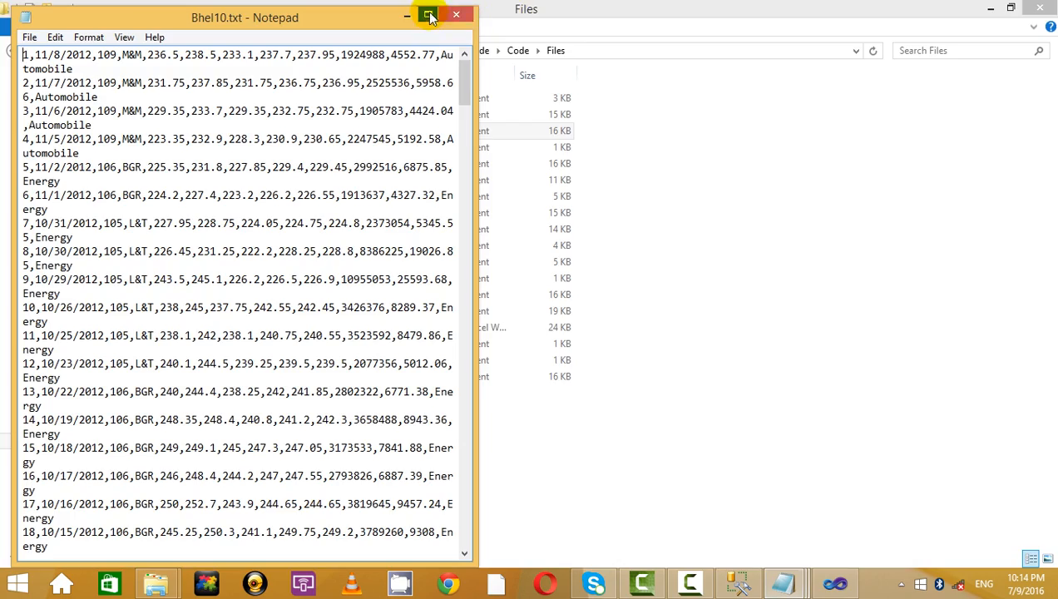
pyautogui.click(430, 17)
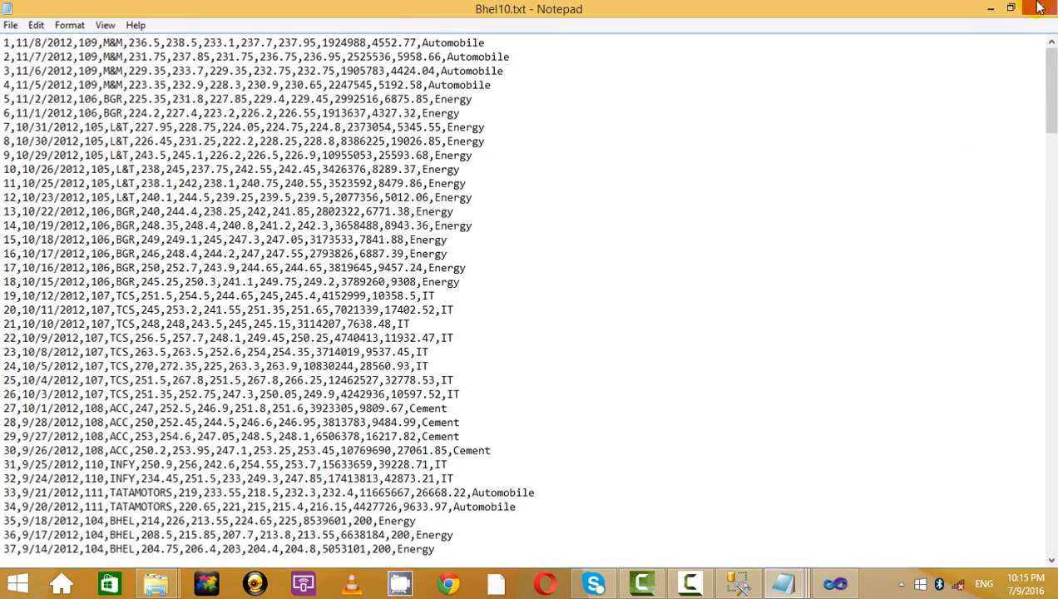
pyautogui.click(1038, 7)
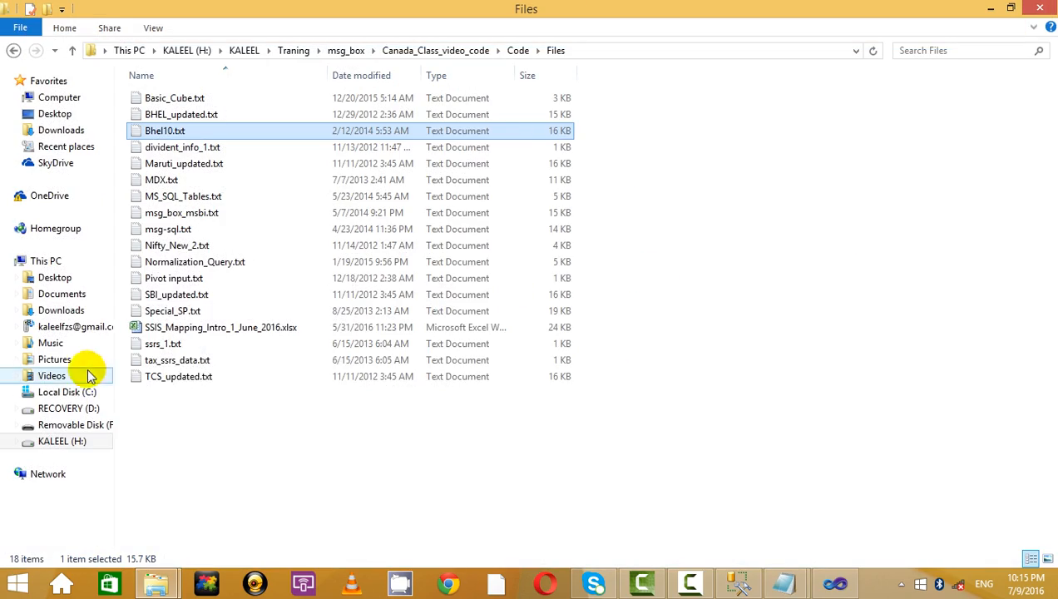
# - Look through msg_box_msbi.txt and msg-sql.txt for the table creation and load scripts, closing each file
pyautogui.click(213, 244)
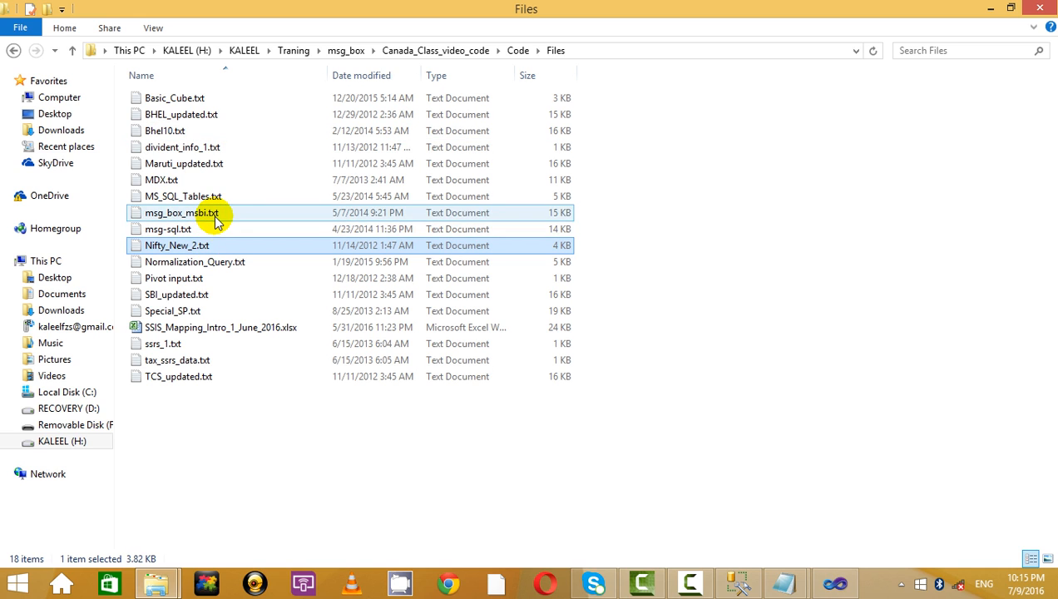
pyautogui.doubleClick(218, 213)
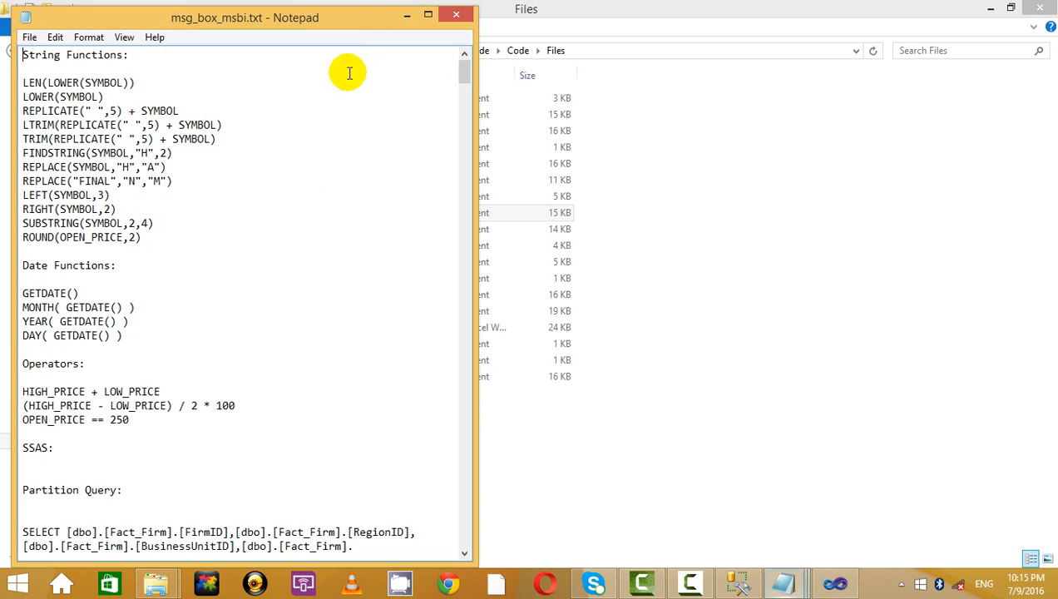
pyautogui.click(421, 16)
pyautogui.scroll(-20, 423, 425)
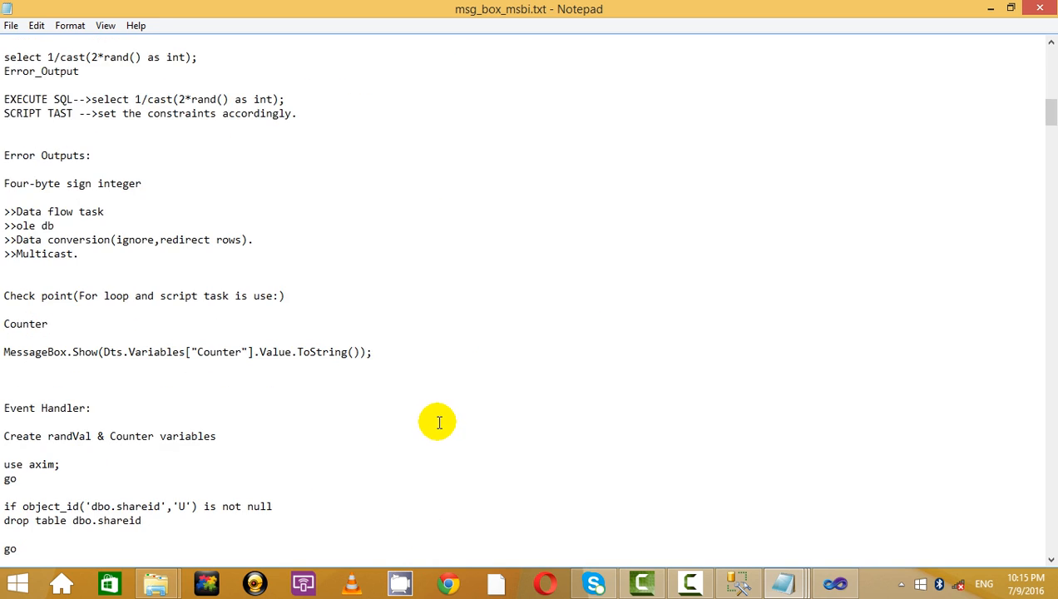
pyautogui.scroll(-20, 431, 430)
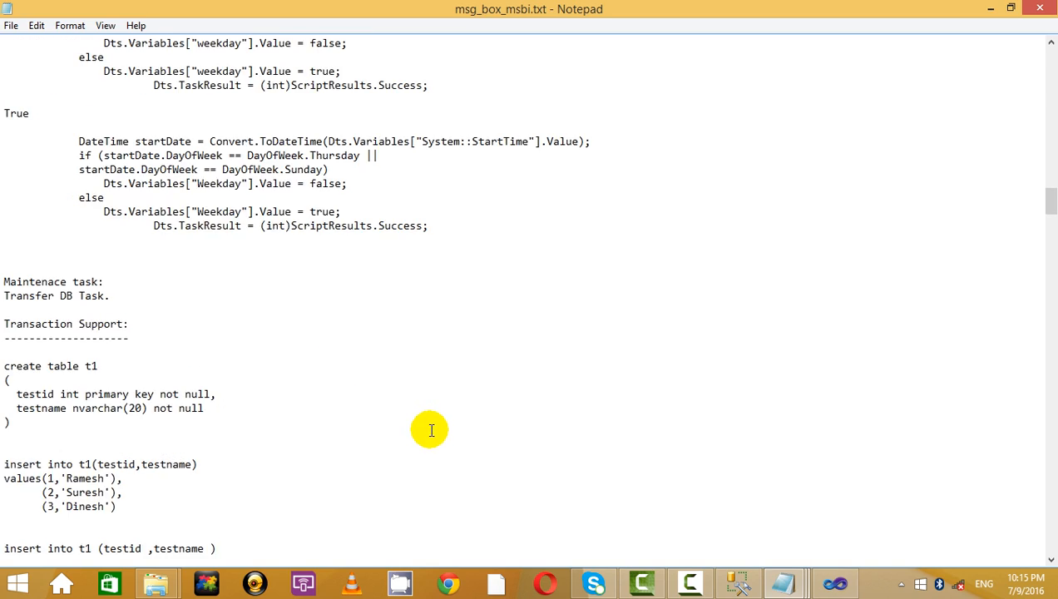
pyautogui.scroll(4, 425, 439)
pyautogui.click(1040, 10)
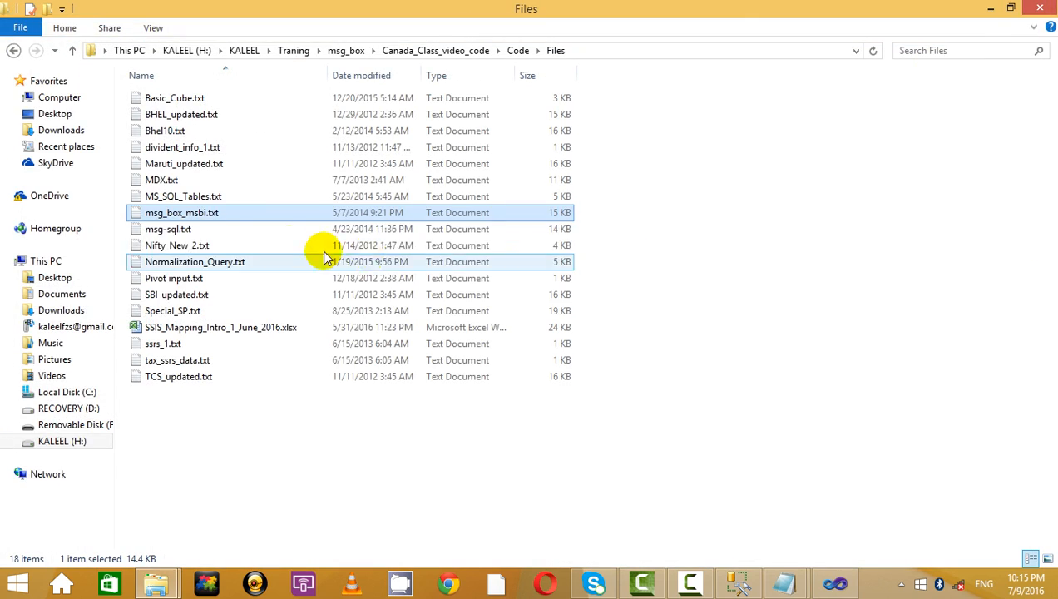
pyautogui.doubleClick(271, 226)
pyautogui.click(457, 13)
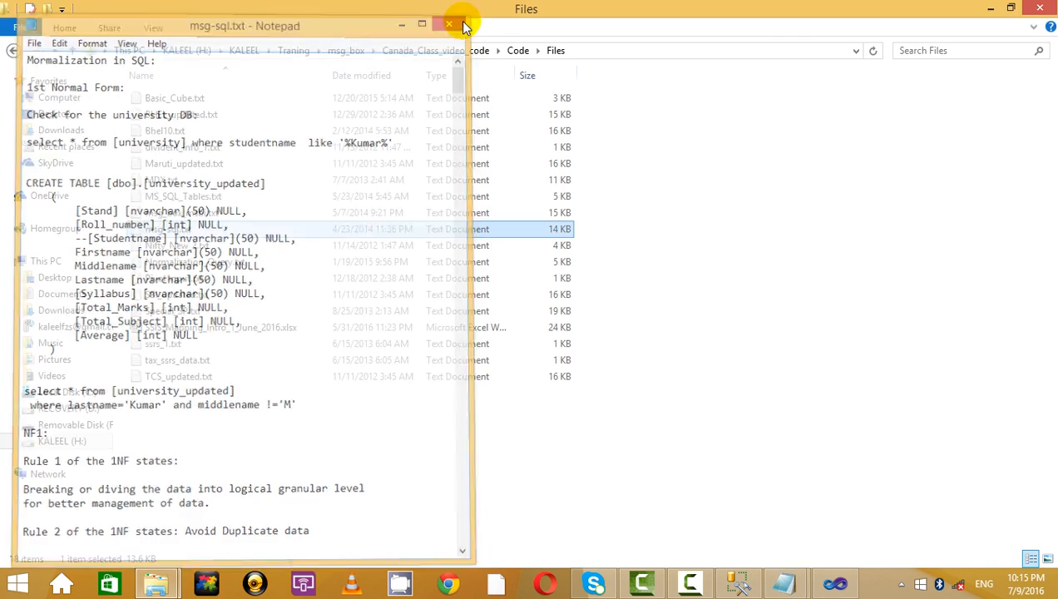
# - Open MS_SQL_Tables.txt and copy the BULK INSERT nifty_new statement, from BULK to GO
pyautogui.click(253, 200)
pyautogui.doubleClick(253, 200)
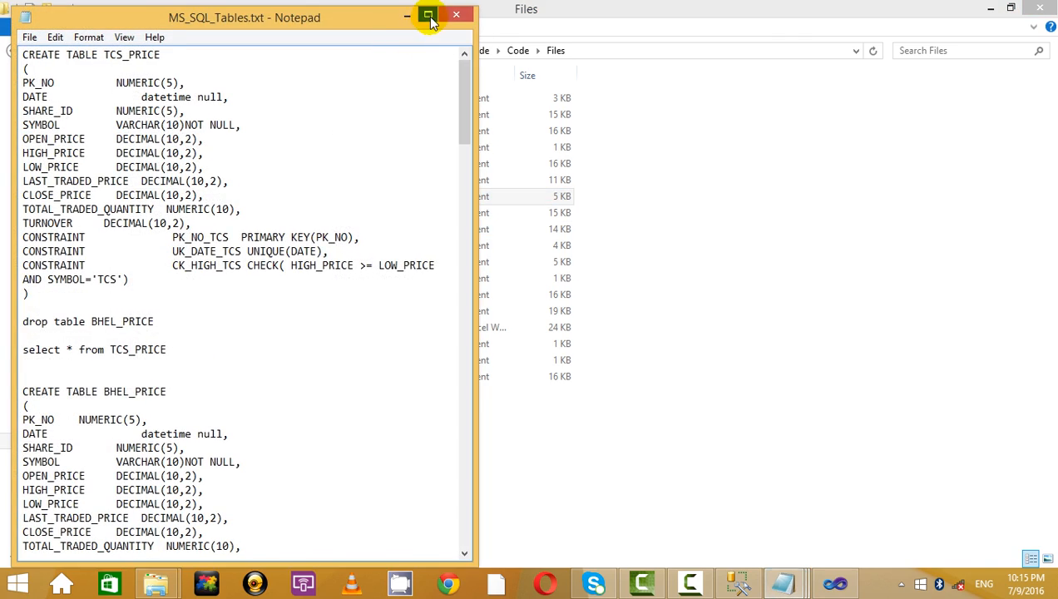
pyautogui.click(431, 21)
pyautogui.scroll(-20, 341, 337)
pyautogui.scroll(5, 339, 348)
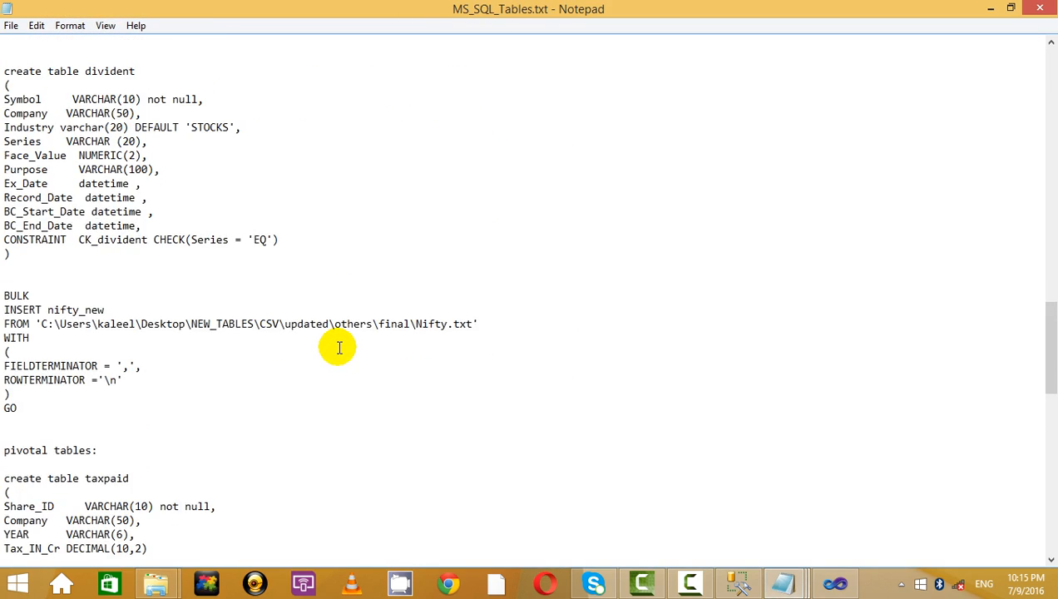
pyautogui.moveTo(102, 432); pyautogui.dragTo(37, 309)
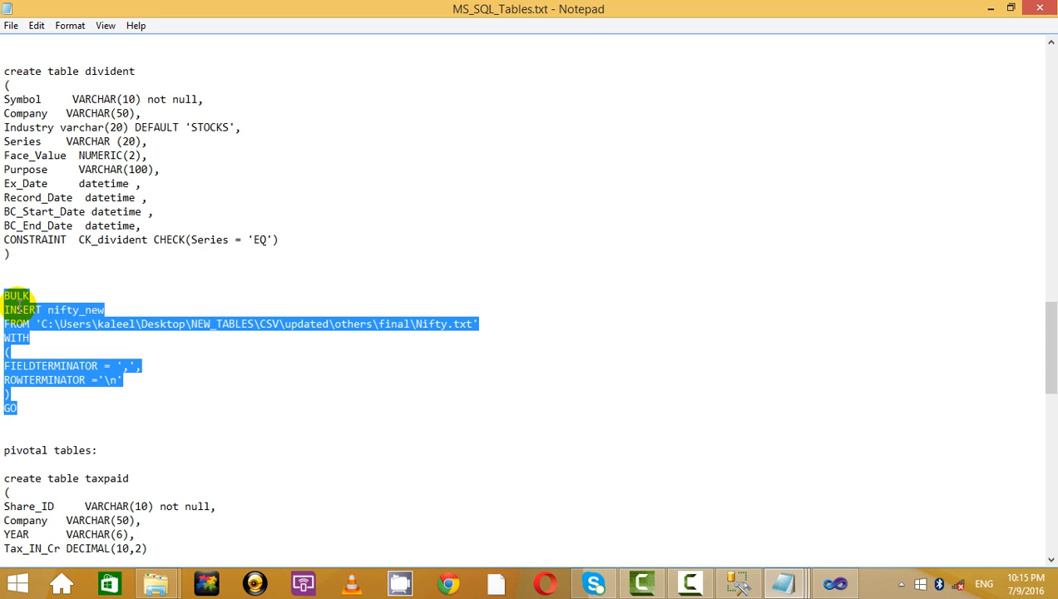
pyautogui.hotkey('alt', 'Tab')
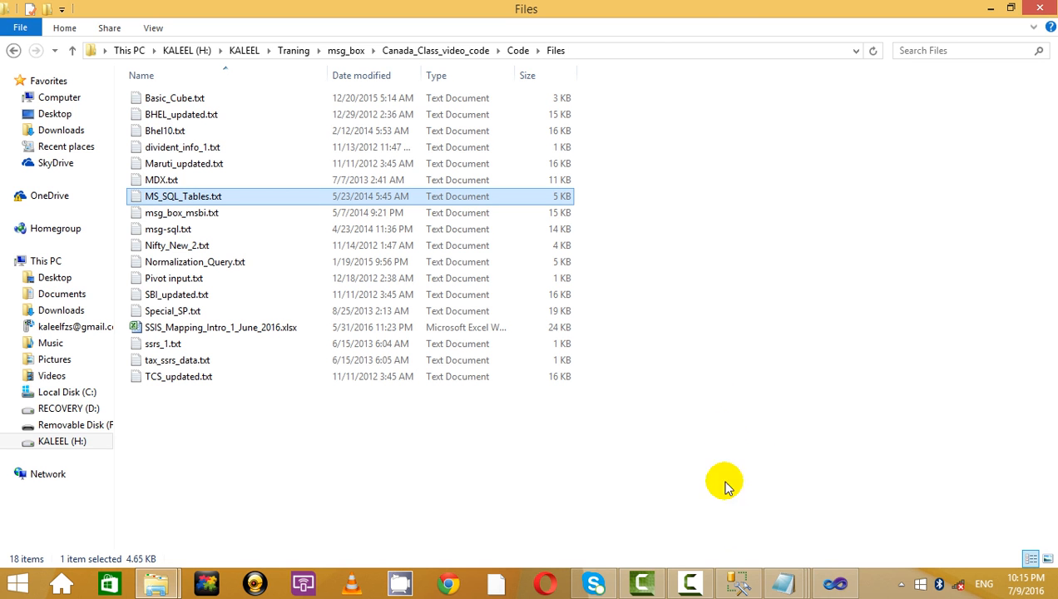
# - Switch to SQL Server Management Studio and paste the BULK INSERT nifty_new statement into the SQLQuery1.sql query
pyautogui.click(732, 585)
pyautogui.write("BULK INSERT nifty_new FROM 'C:\\Users\\kaleel\\Desktop\\NEW_TABLES\\CSV\\updated\\others\\final\\Nifty.txt' WITH ( FIELDTERMINATOR = ',', ROWTERMINATOR ='\\n' ) GO")
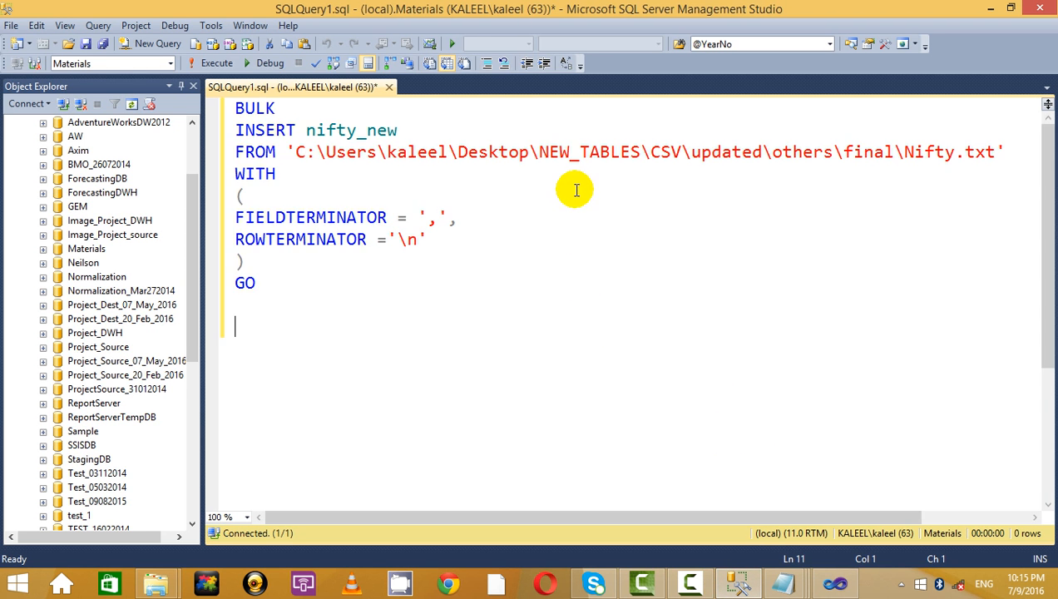
pyautogui.click(560, 241)
pyautogui.doubleClick(369, 133)
pyautogui.click(582, 224)
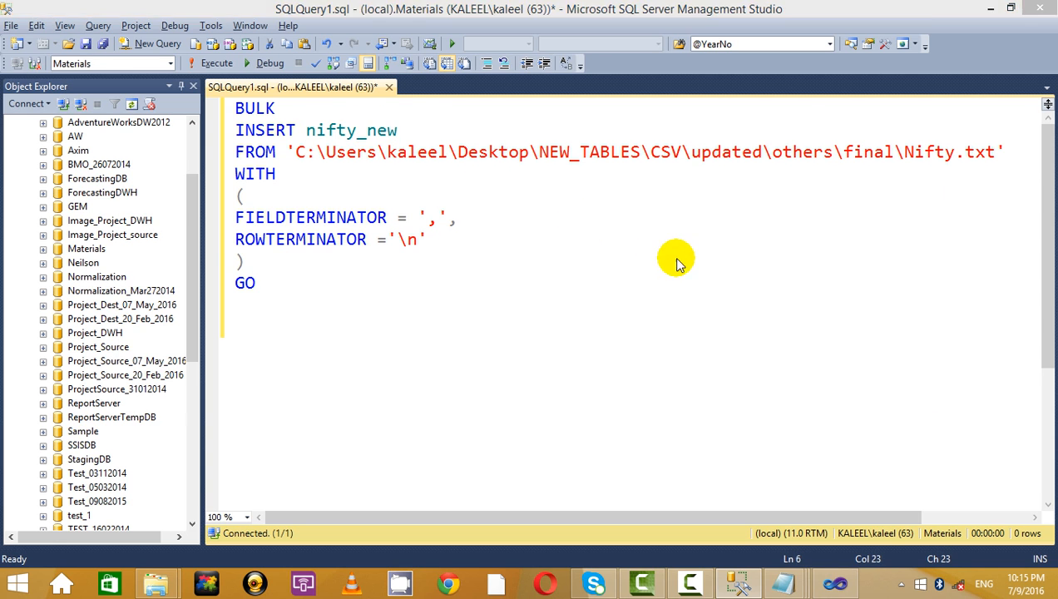
# - Return to MS_SQL_Tables.txt, copy the CREATE TABLE BHEL_PRICE10 statement at the end of the file, and minimize the file's window
pyautogui.hotkey('alt', 'Tab')
pyautogui.click(794, 587)
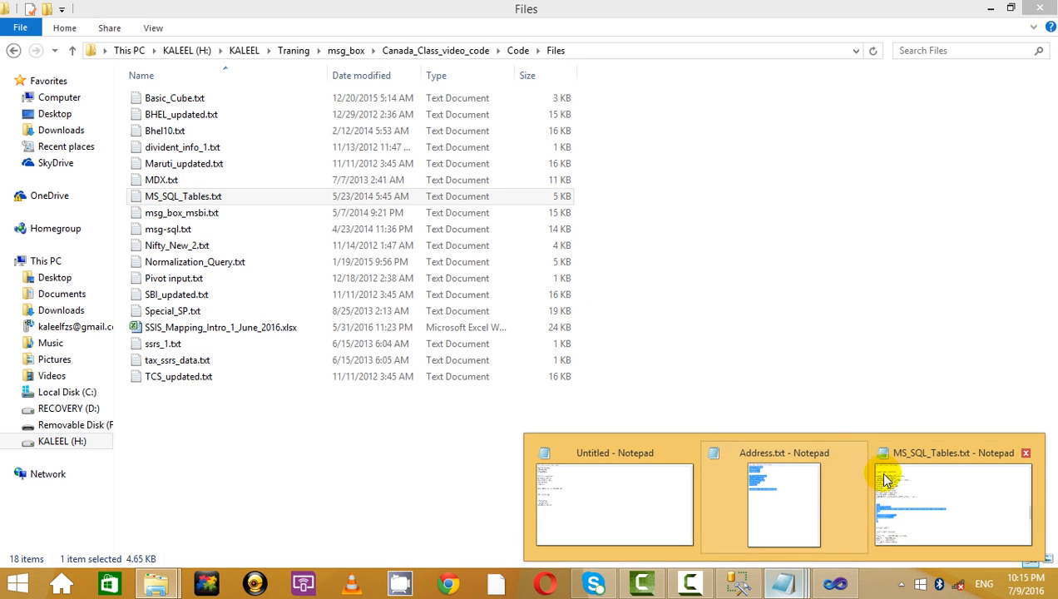
pyautogui.click(913, 483)
pyautogui.click(590, 317)
pyautogui.scroll(-1, 590, 317)
pyautogui.scroll(-6, 590, 317)
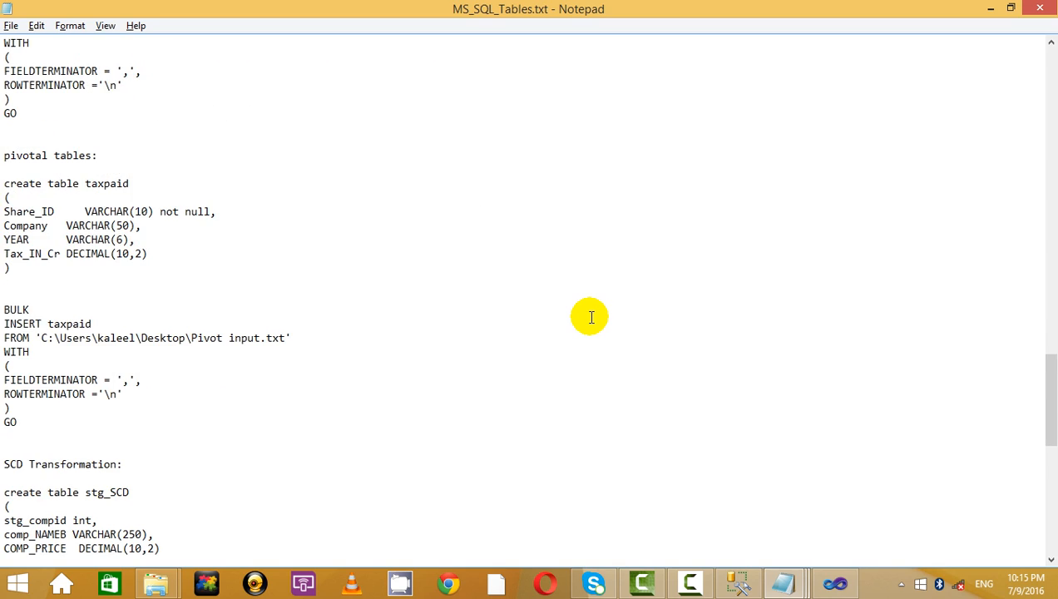
pyautogui.scroll(-12, 592, 317)
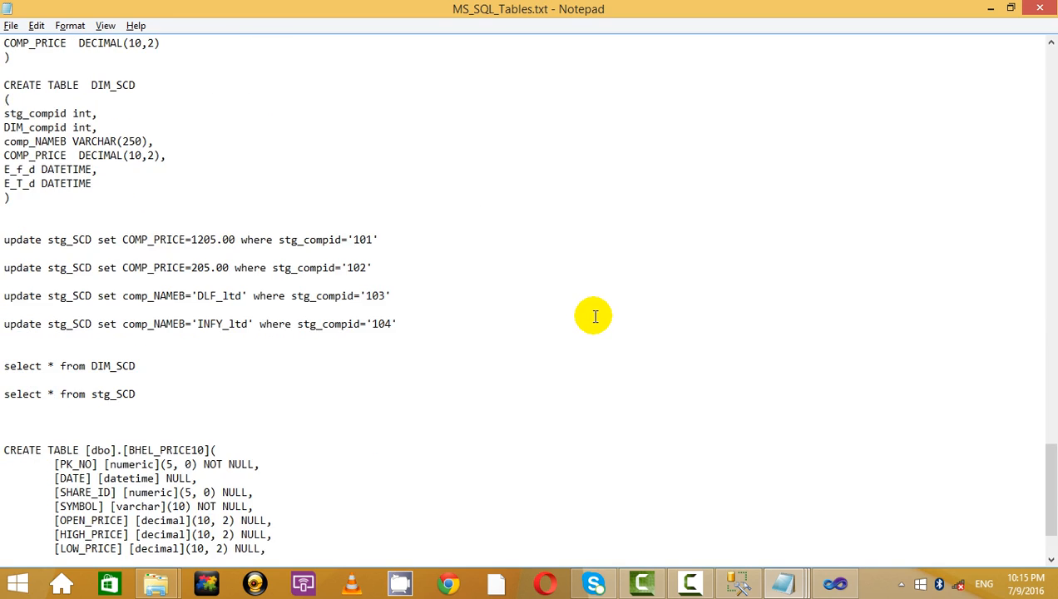
pyautogui.scroll(13, 594, 303)
pyautogui.scroll(-13, 582, 333)
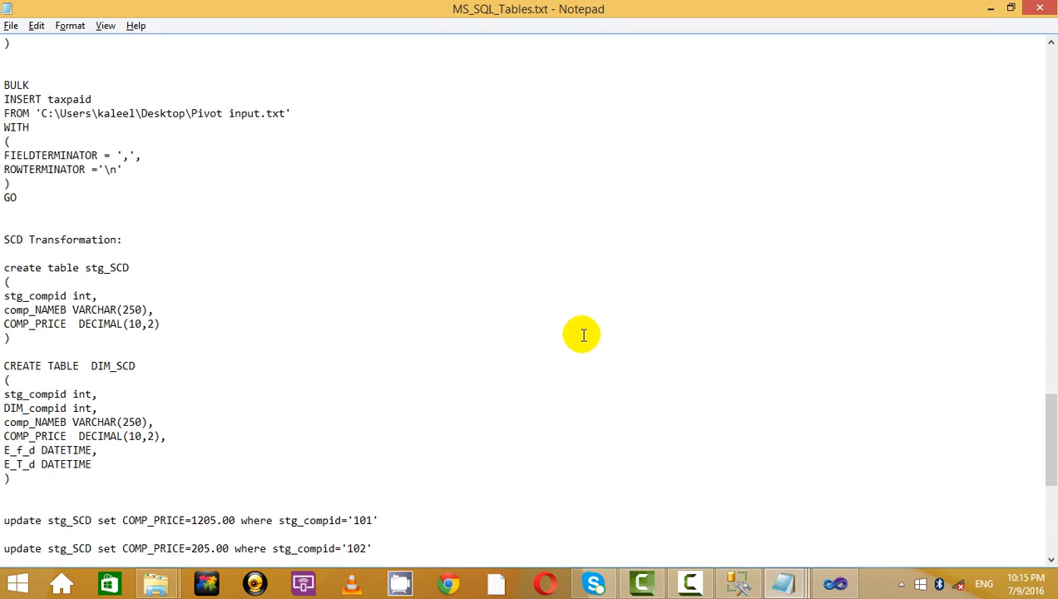
pyautogui.moveTo(173, 531); pyautogui.dragTo(3, 351)
pyautogui.hotkey('ctrl', 'c')
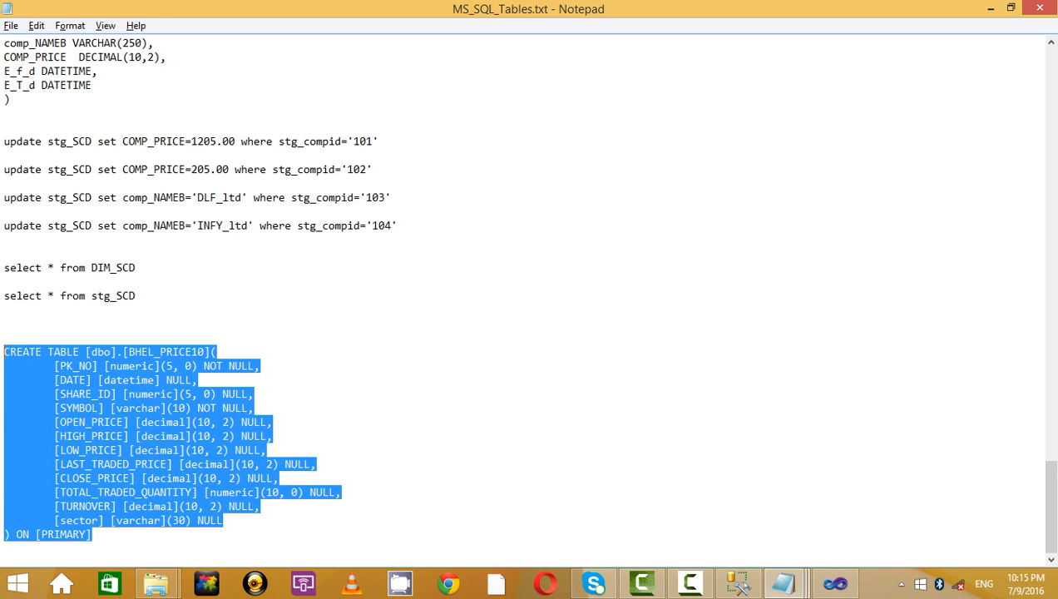
pyautogui.click(990, 8)
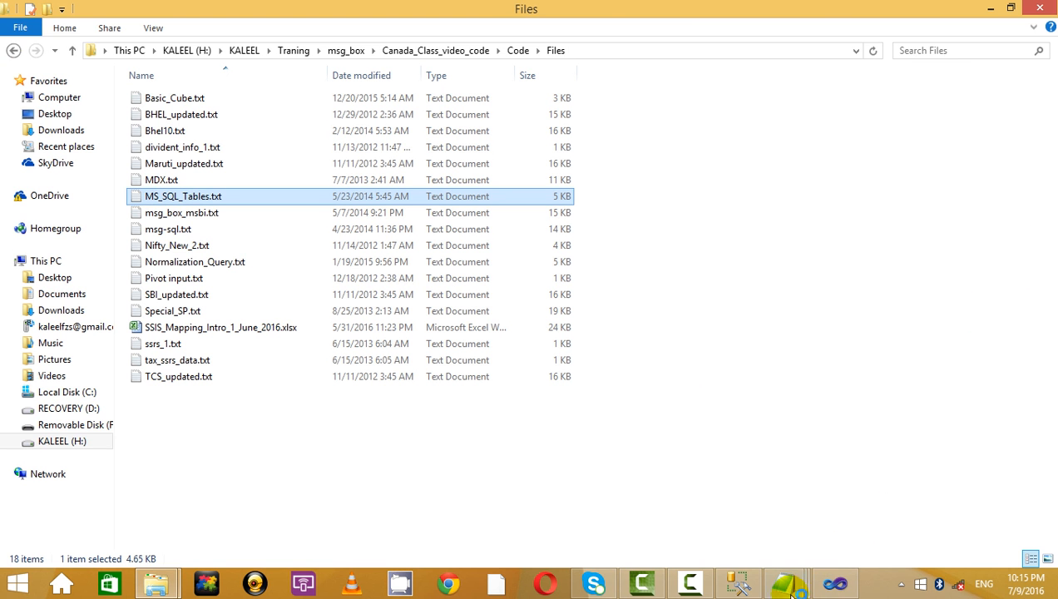
# - In SQL Server Management Studio, paste the CREATE TABLE statement above the BULK INSERT block and rename its table to BHEL_PRICE23
pyautogui.click(742, 587)
pyautogui.click(653, 285)
pyautogui.moveTo(706, 302); pyautogui.dragTo(643, 321)
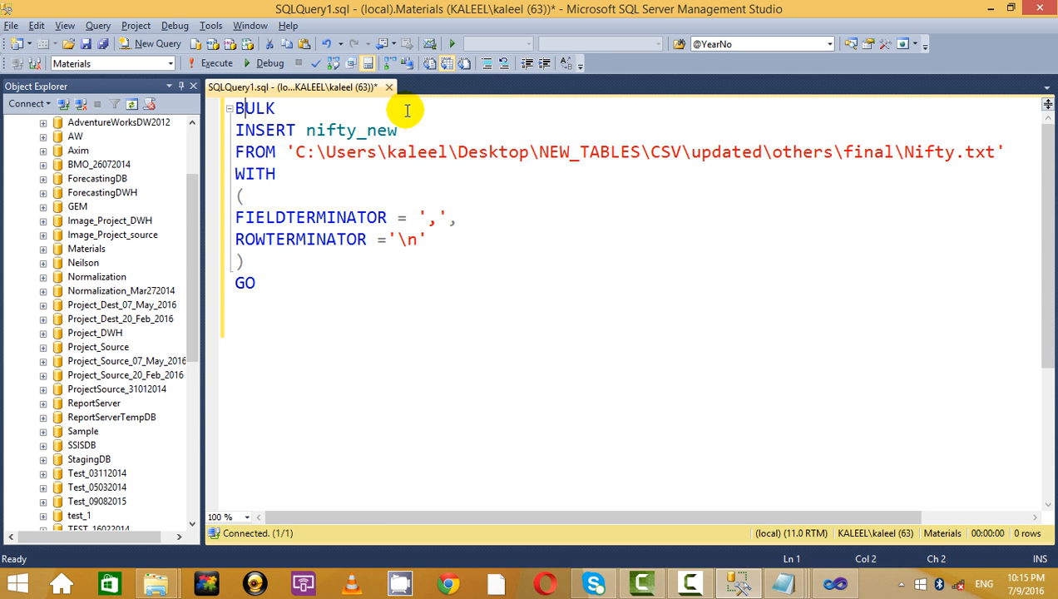
pyautogui.press('Left')
pyautogui.press('Return')
pyautogui.press('Return')
pyautogui.press('Return')
pyautogui.press('Return')
pyautogui.press('Return')
pyautogui.press('Return')
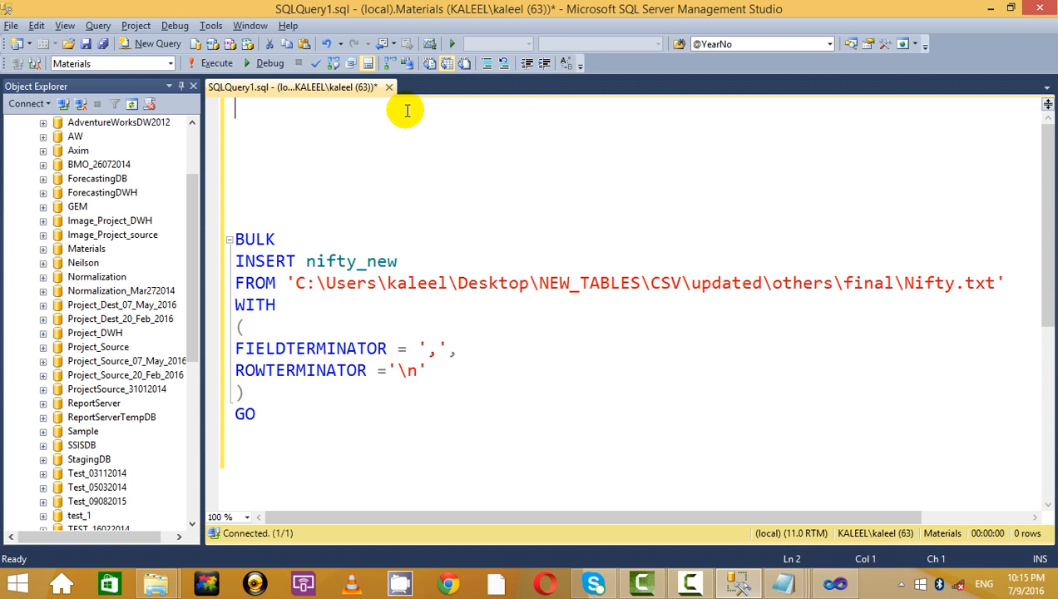
pyautogui.hotkey('ctrl', 'v')
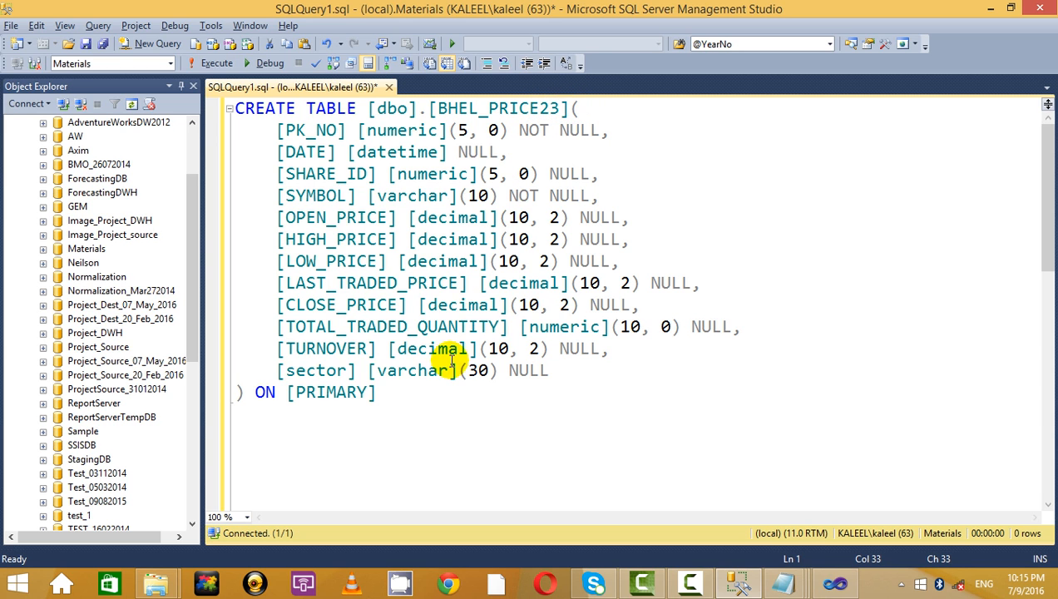
# - Change the query's target database to ZamZam_Cube
pyautogui.moveTo(428, 424); pyautogui.dragTo(305, 112)
pyautogui.click(430, 250)
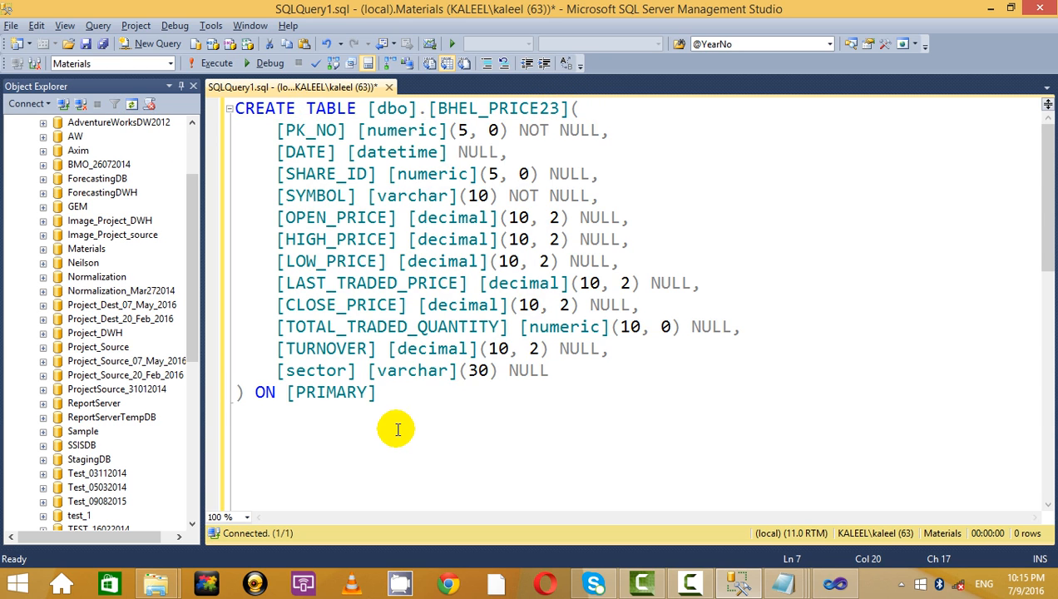
pyautogui.moveTo(397, 427); pyautogui.dragTo(225, 107)
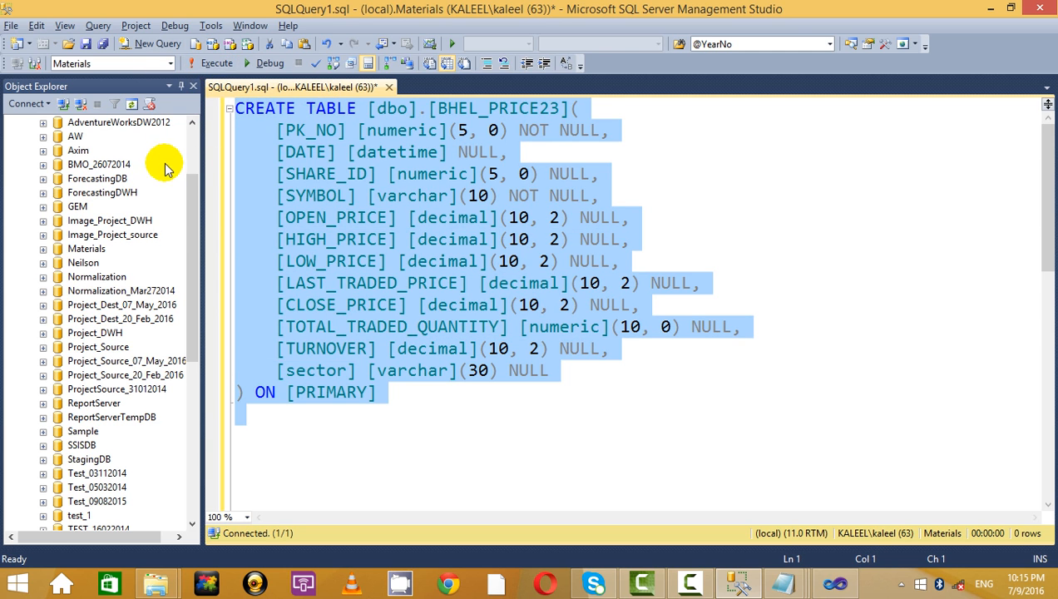
pyautogui.click(170, 64)
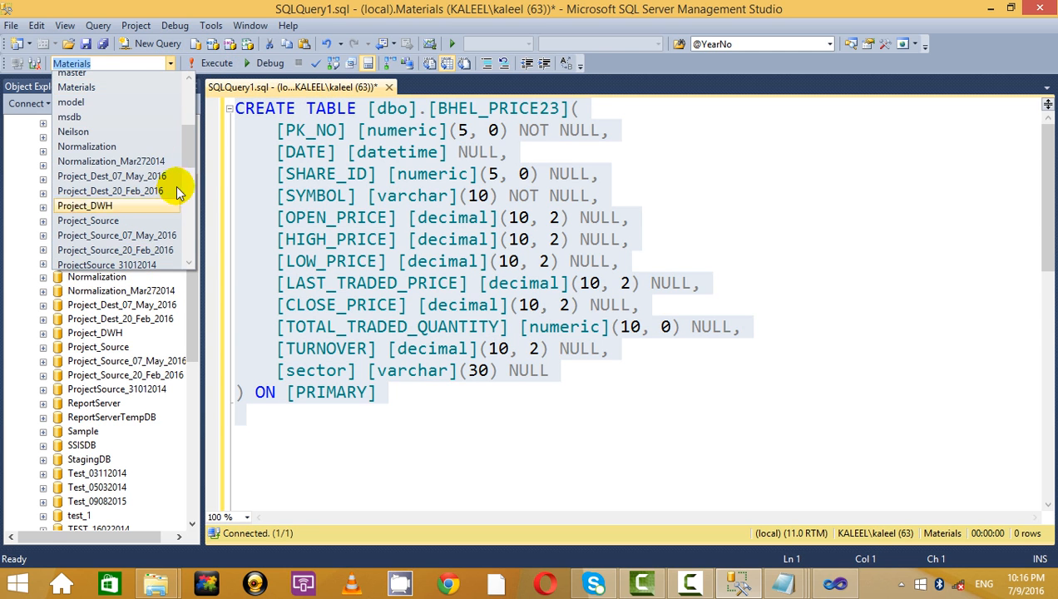
pyautogui.moveTo(187, 188); pyautogui.dragTo(187, 254)
pyautogui.click(155, 257)
# - Execute the CREATE TABLE statement for BHEL_PRICE23 and hide the results pane
pyautogui.moveTo(489, 437); pyautogui.dragTo(277, 151)
pyautogui.click(485, 409)
pyautogui.hotkey('ctrl', 'a')
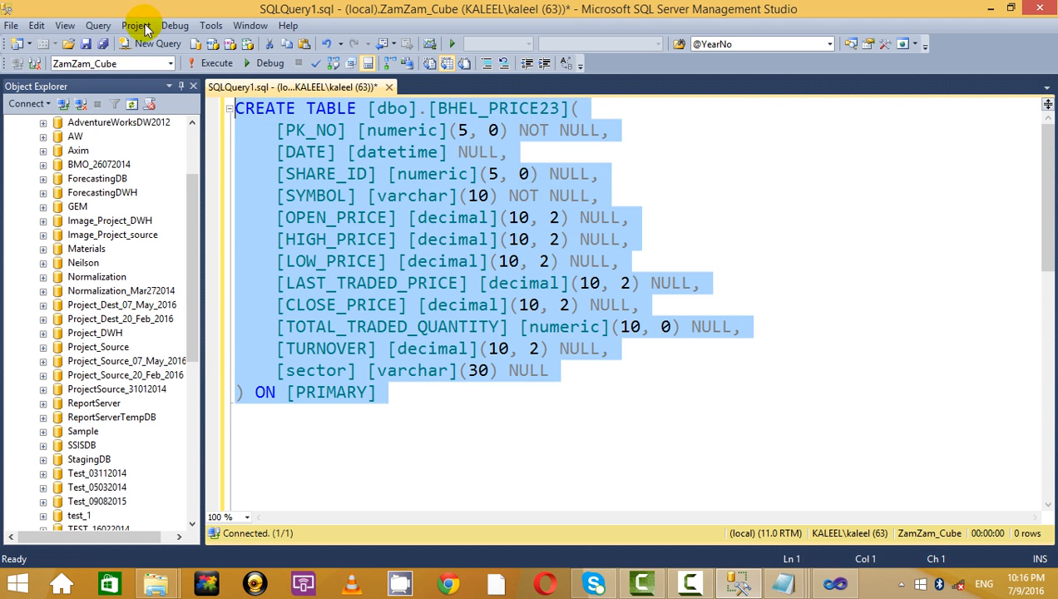
pyautogui.click(223, 67)
pyautogui.click(715, 201)
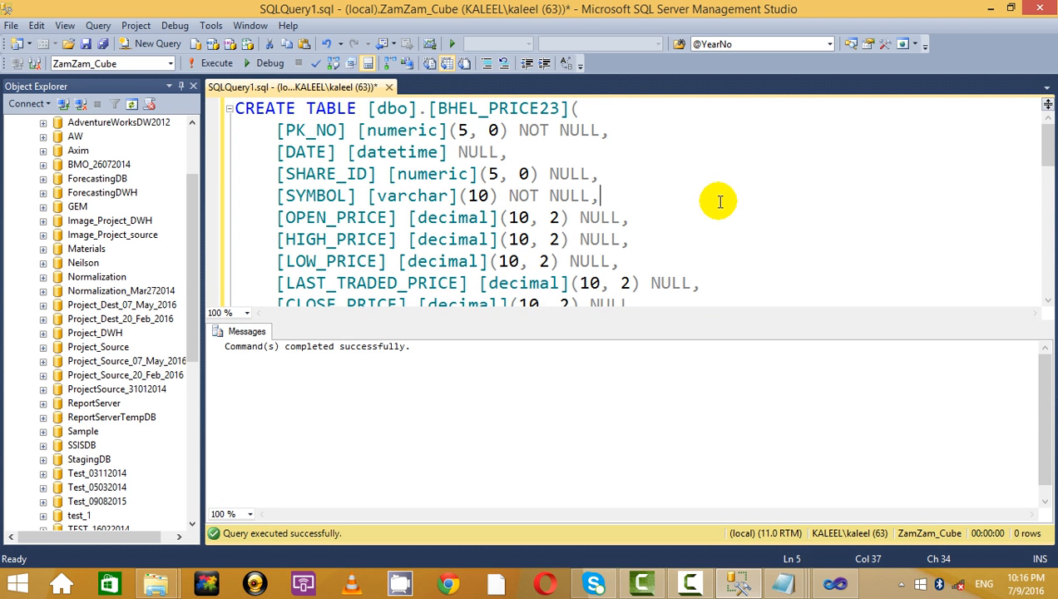
pyautogui.hotkey('ctrl', 'r')
# - Replace the BULK INSERT statement's target table nifty_new with BHEL_PRICE23, copied from the CREATE TABLE statement
pyautogui.click(708, 311)
pyautogui.scroll(-4, 724, 291)
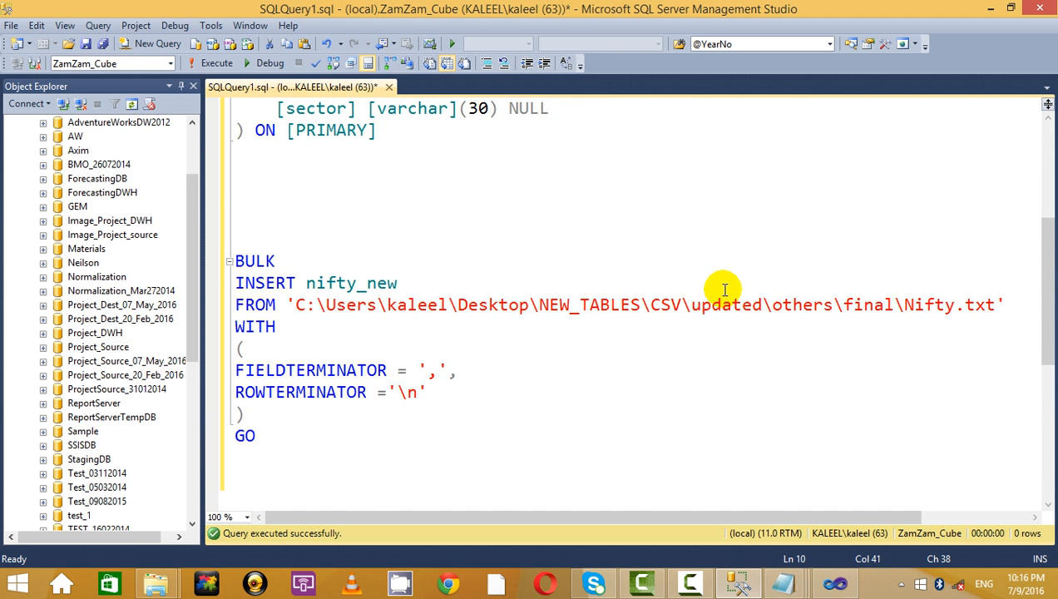
pyautogui.scroll(4, 727, 288)
pyautogui.moveTo(562, 106); pyautogui.dragTo(420, 107)
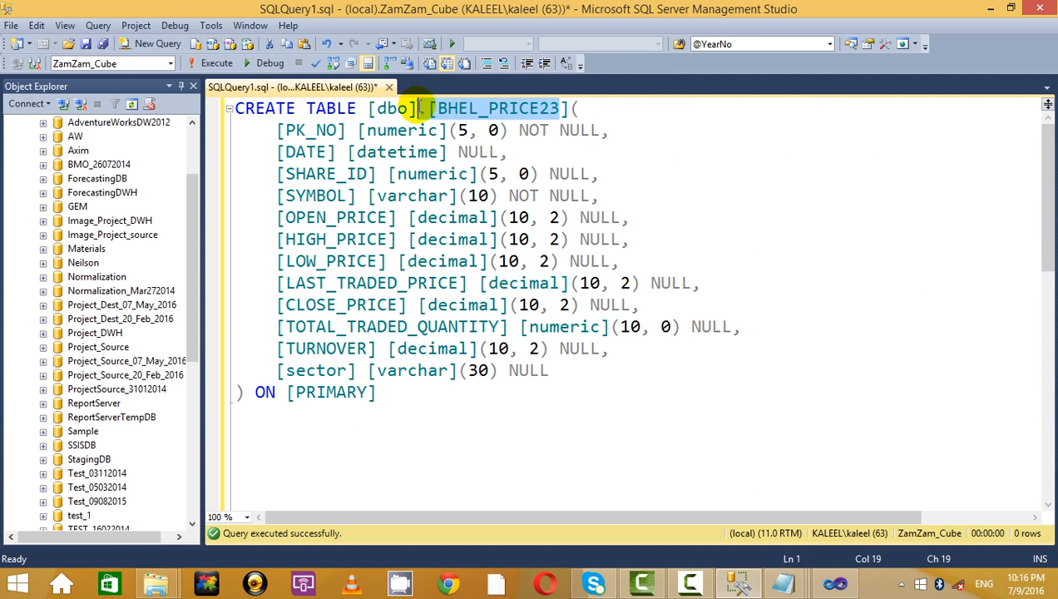
pyautogui.hotkey('ctrl', 'c')
pyautogui.scroll(-5, 599, 291)
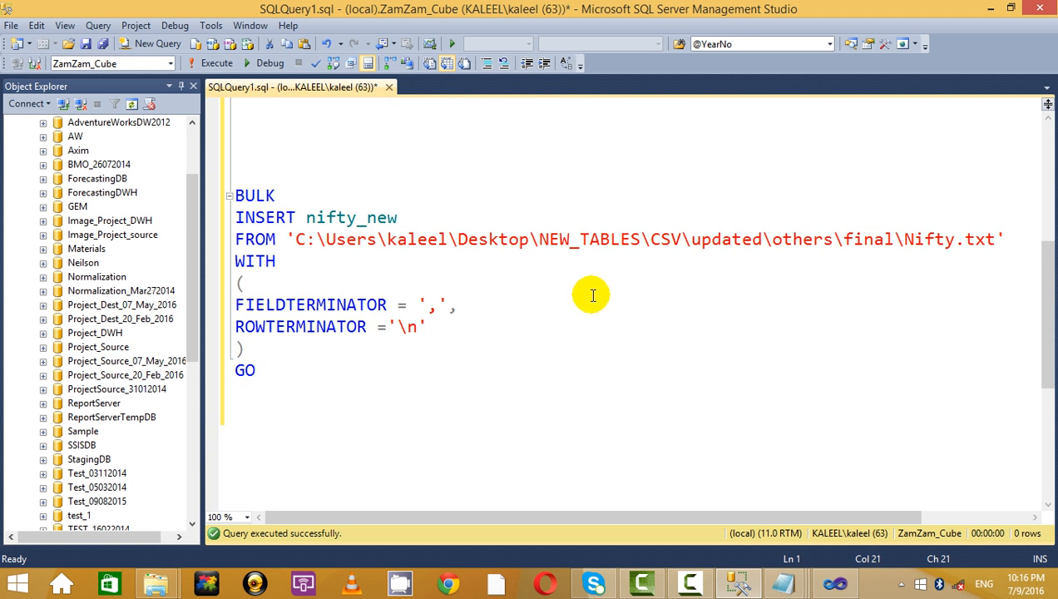
pyautogui.doubleClick(343, 216)
pyautogui.hotkey('ctrl', 'v')
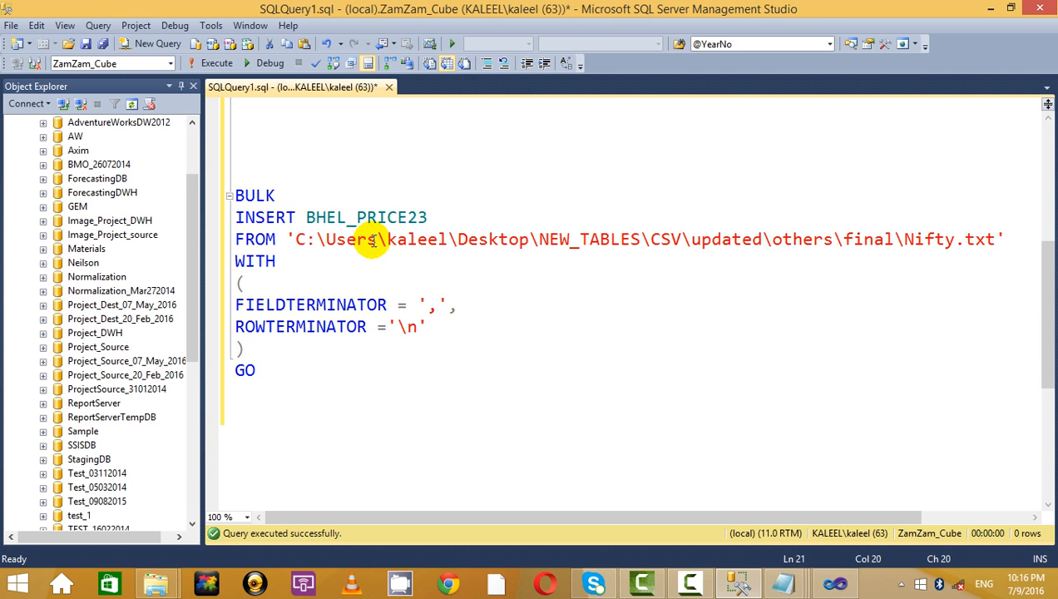
# - Delete the Nifty.txt file path from the BULK INSERT's FROM clause, keeping the quotes, and switch to File Explorer's Files folder
pyautogui.moveTo(289, 239); pyautogui.dragTo(413, 239)
pyautogui.click(449, 239)
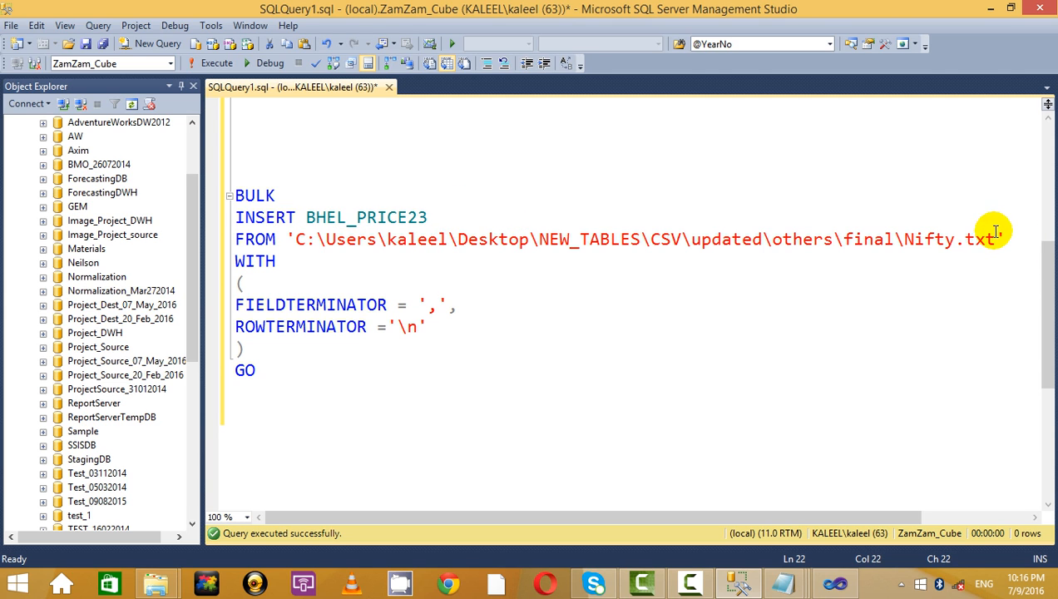
pyautogui.moveTo(996, 233); pyautogui.dragTo(266, 239)
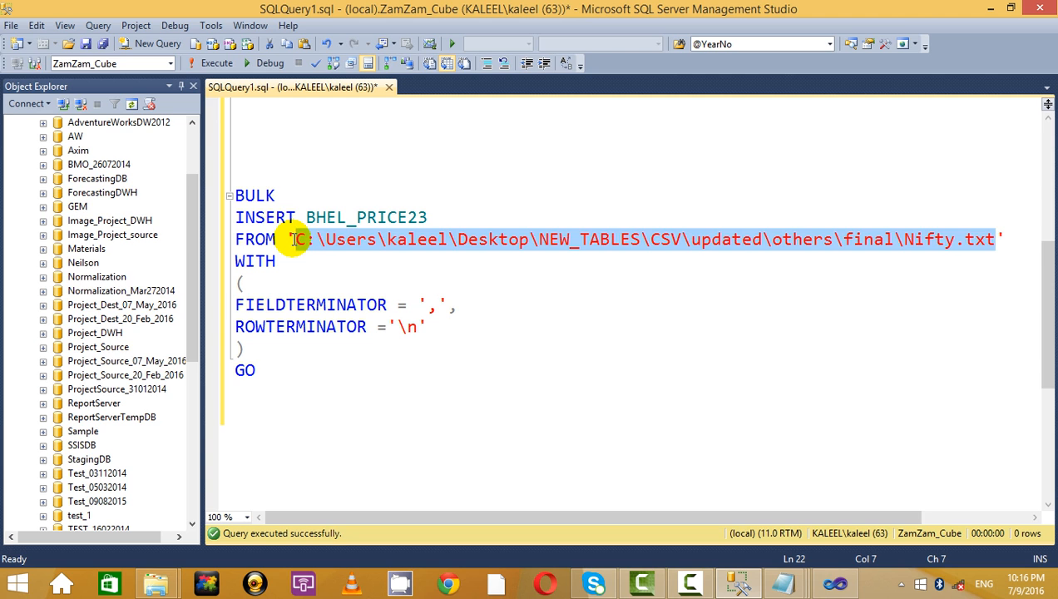
pyautogui.press('Delete')
pyautogui.hotkey('alt', 'Tab')
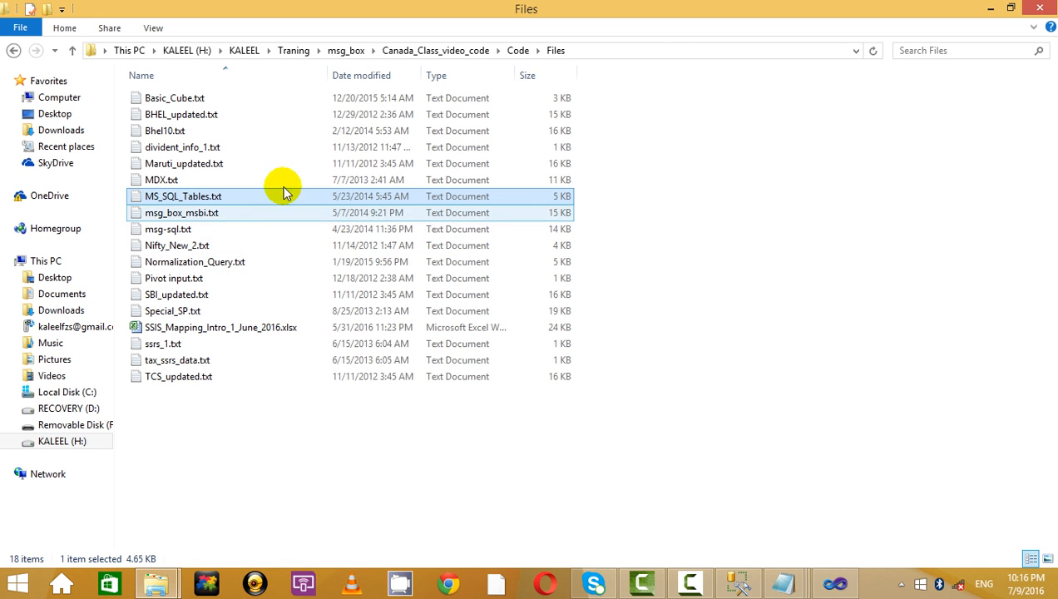
# - Build the full path of BHEL_updated.txt in the Files folder's address
pyautogui.click(623, 50)
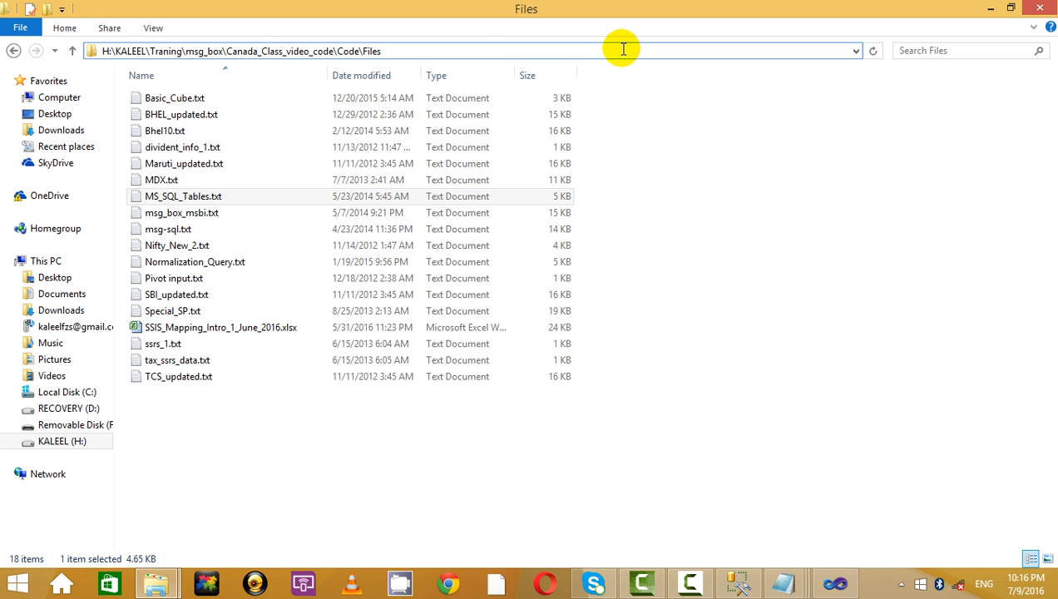
pyautogui.write('\\')
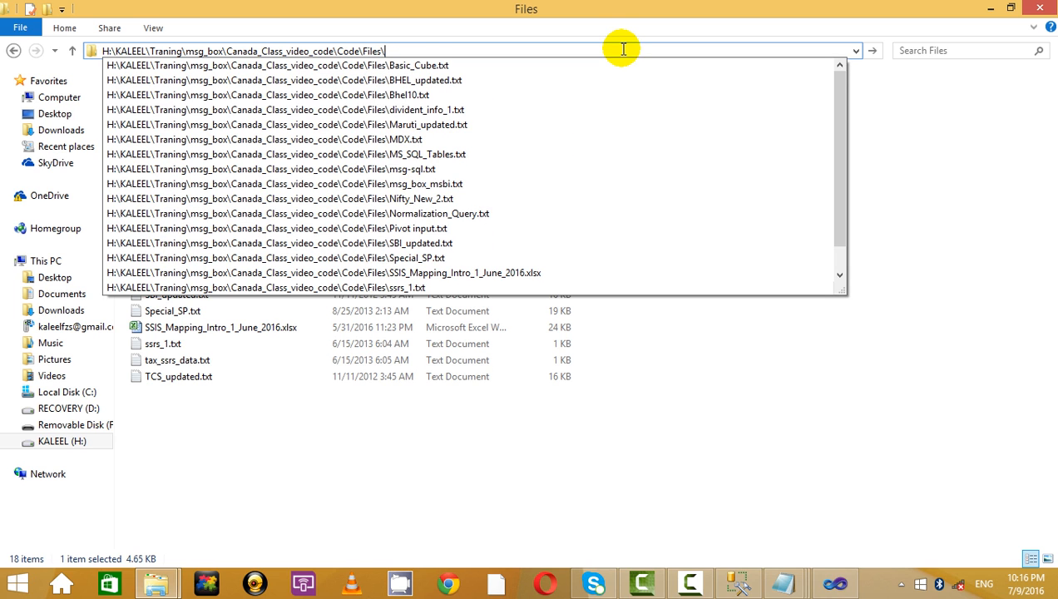
pyautogui.press('Down')
pyautogui.press('Down')
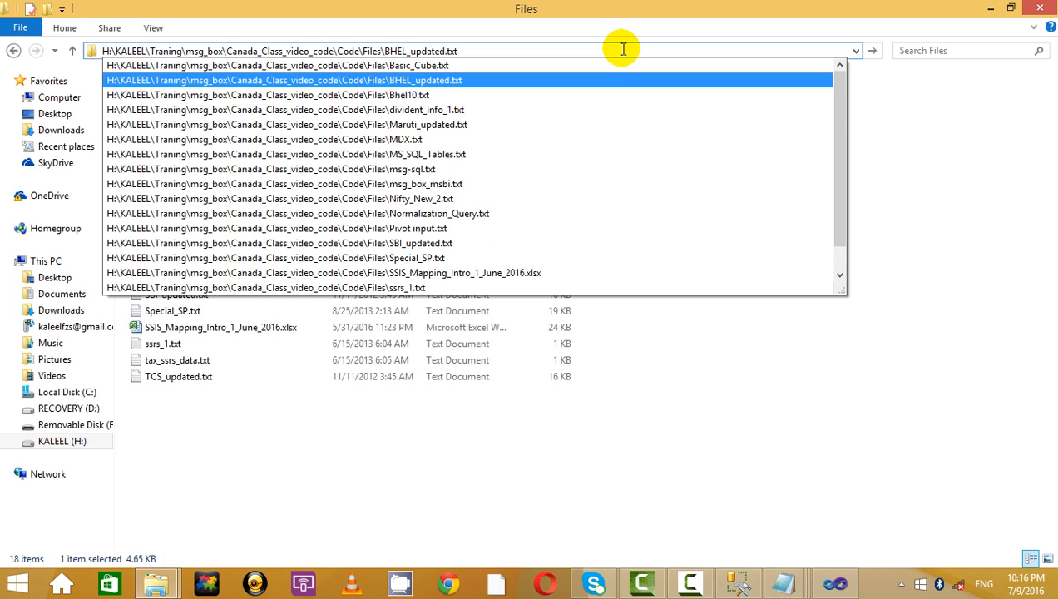
pyautogui.click(435, 79)
pyautogui.click(452, 16)
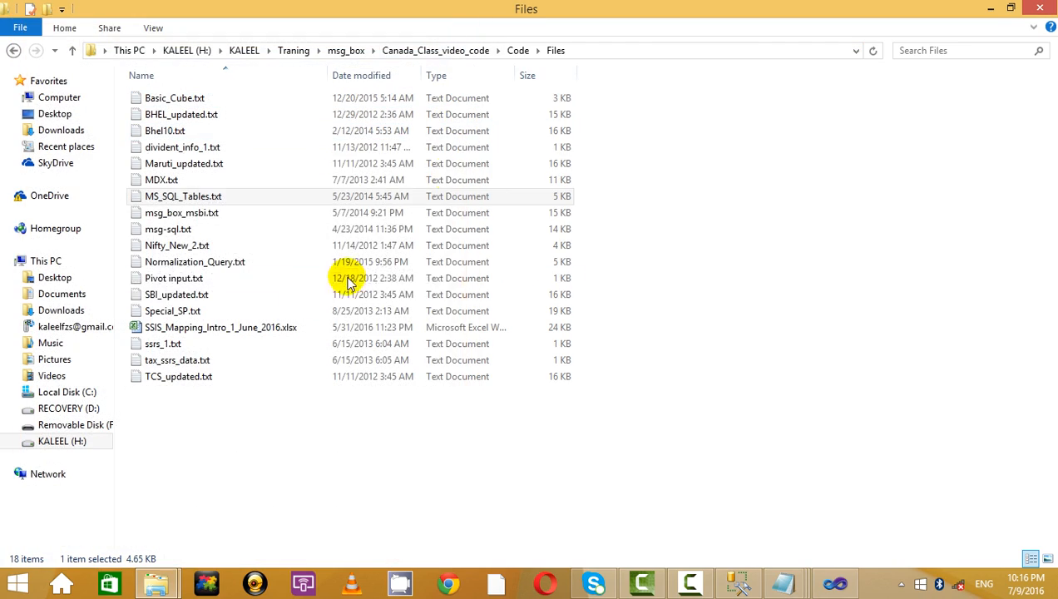
# - Change the file name in the folder address to Bhel10.txt and copy the full path
pyautogui.click(179, 131)
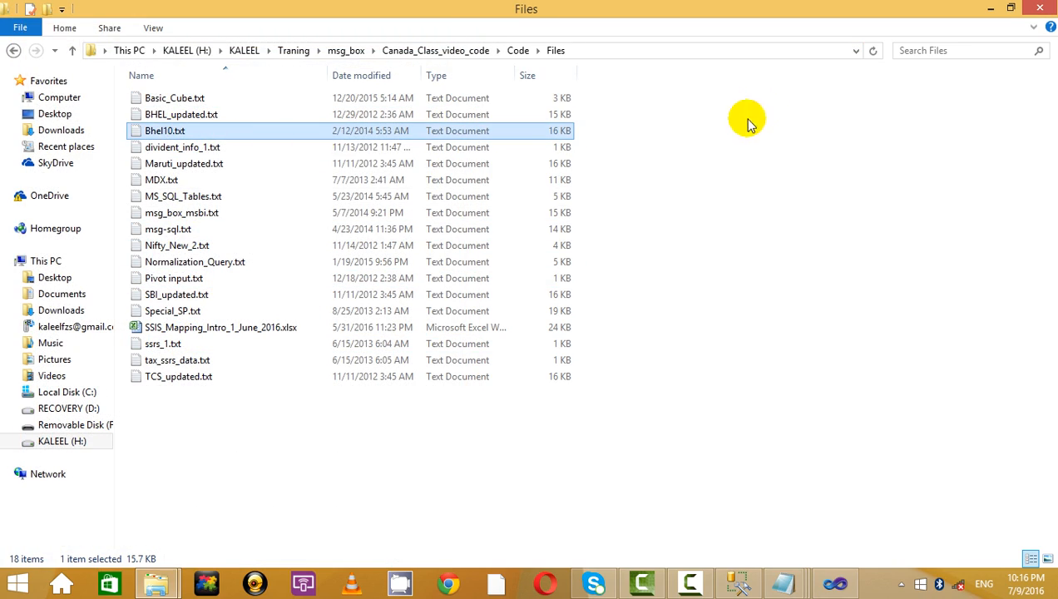
pyautogui.click(635, 50)
pyautogui.press('BackSpace')
pyautogui.press('BackSpace')
pyautogui.press('BackSpace')
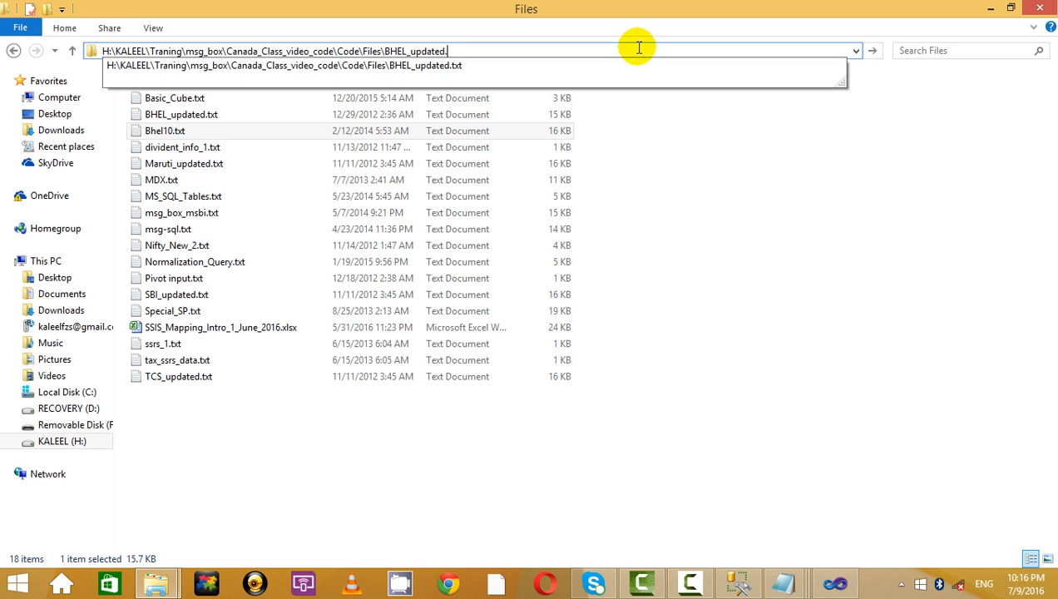
pyautogui.press('BackSpace')
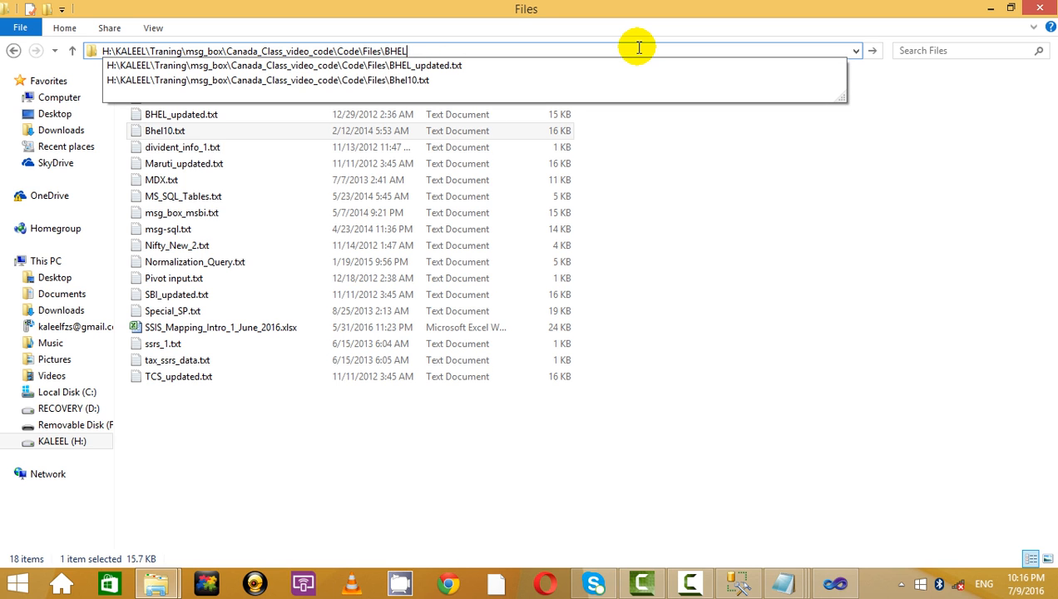
pyautogui.press('Down')
pyautogui.press('Down')
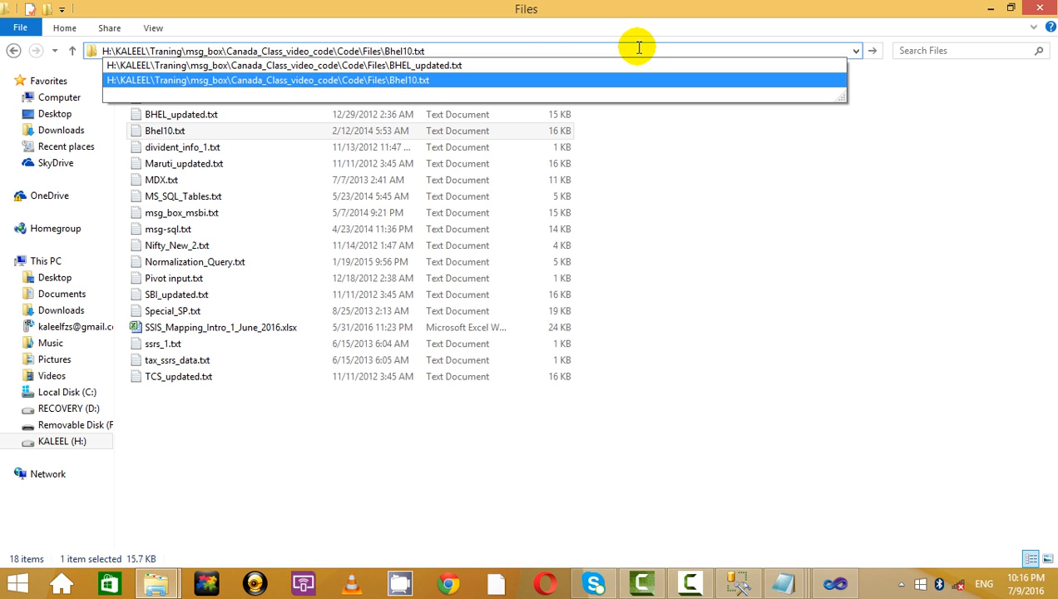
pyautogui.press('Return')
pyautogui.click(472, 23)
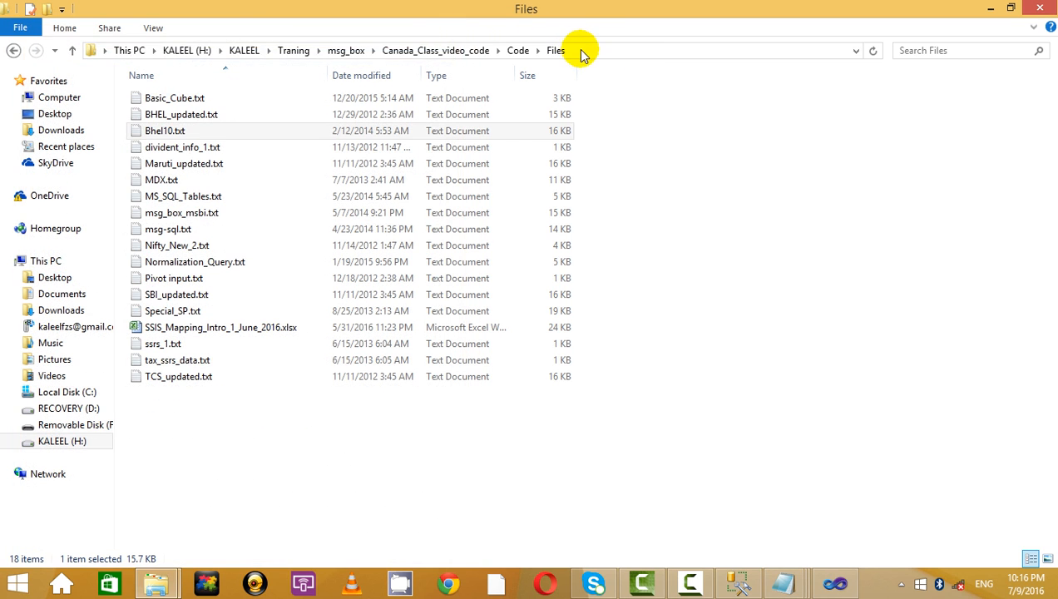
pyautogui.click(593, 50)
# - Return to SQL Server Management Studio and paste the full path of Bhel10.txt between the FROM clause's quotes
pyautogui.hotkey('alt', 'Tab')
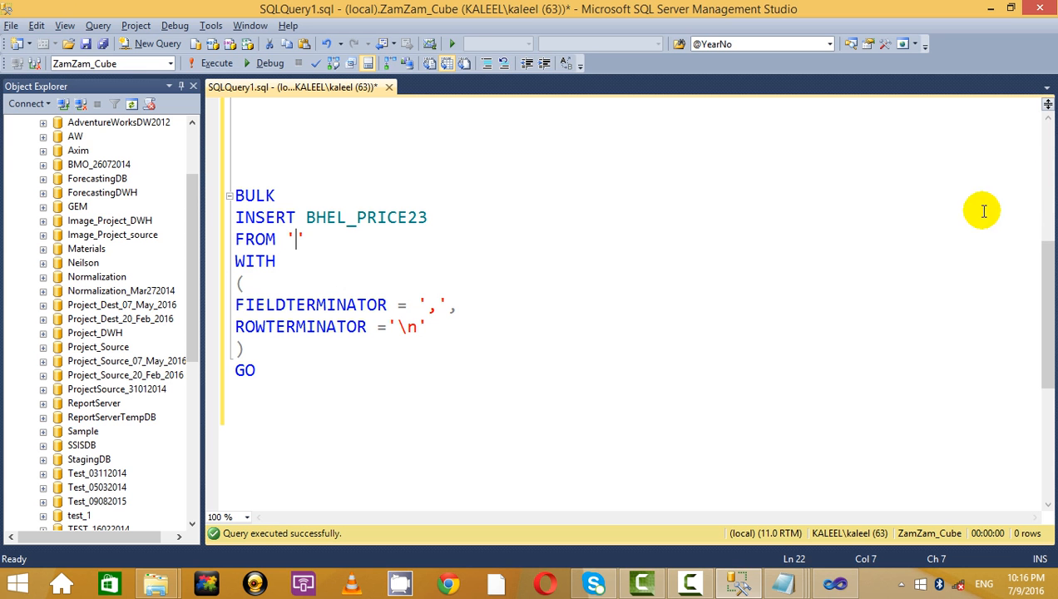
pyautogui.hotkey('ctrl', 'v')
pyautogui.click(602, 401)
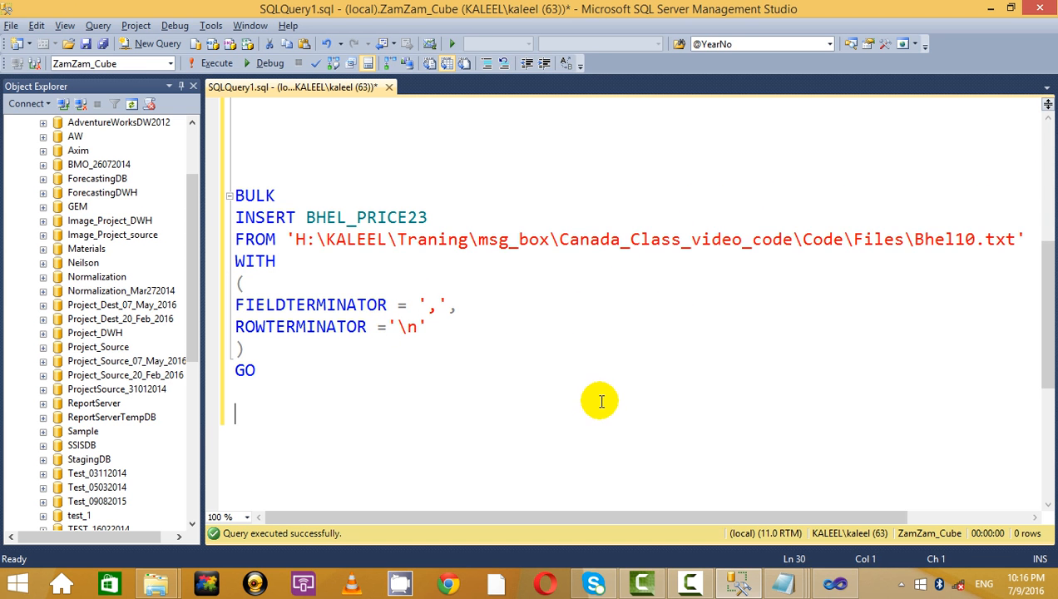
# - Execute only the BULK INSERT block to load Bhel10.txt into BHEL_PRICE23, and hide the results pane
pyautogui.moveTo(601, 401); pyautogui.dragTo(231, 179)
pyautogui.click(218, 65)
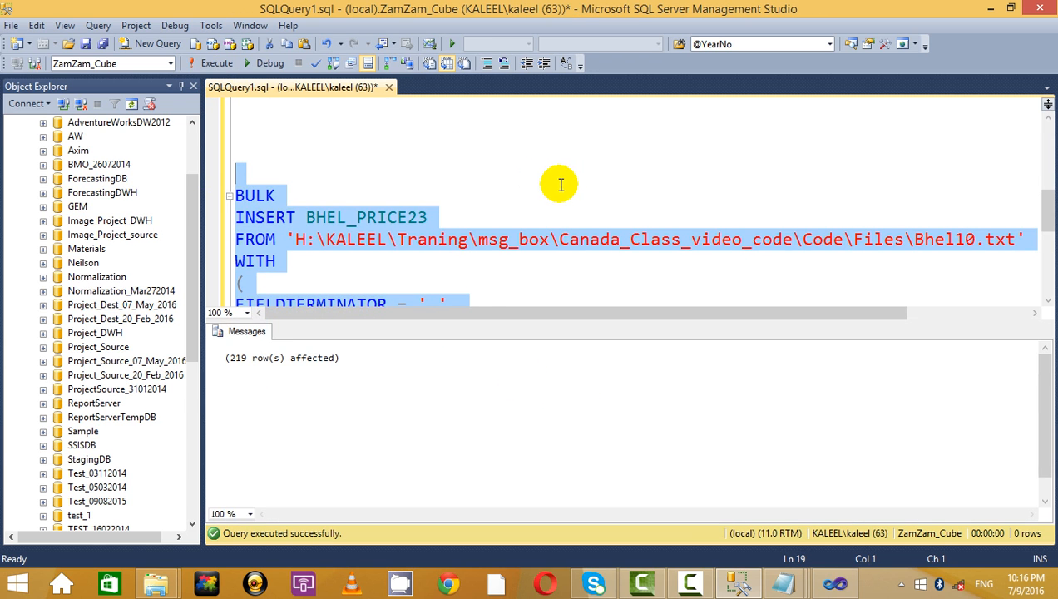
pyautogui.hotkey('ctrl', 'r')
pyautogui.click(503, 420)
# - Write the query "select * from BHEL_PRICE23" below the BULK INSERT block, copying the table name from the CREATE TABLE statement
pyautogui.scroll(4, 504, 420)
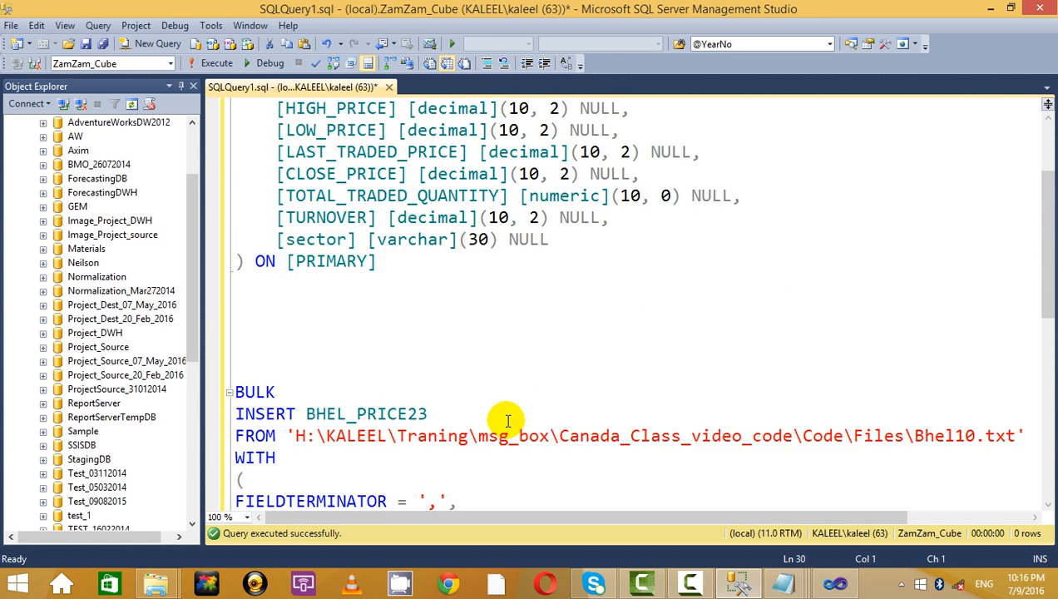
pyautogui.scroll(-4, 506, 420)
pyautogui.scroll(-1, 507, 420)
pyautogui.scroll(1, 490, 421)
pyautogui.click(370, 363)
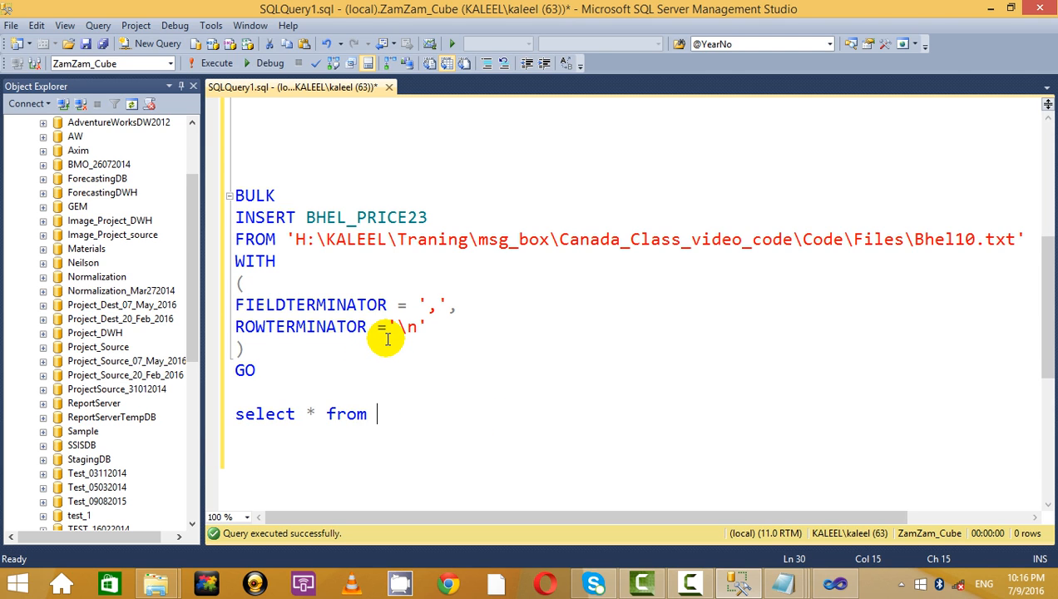
pyautogui.scroll(5, 499, 249)
pyautogui.scroll(-2, 472, 166)
pyautogui.scroll(2, 532, 124)
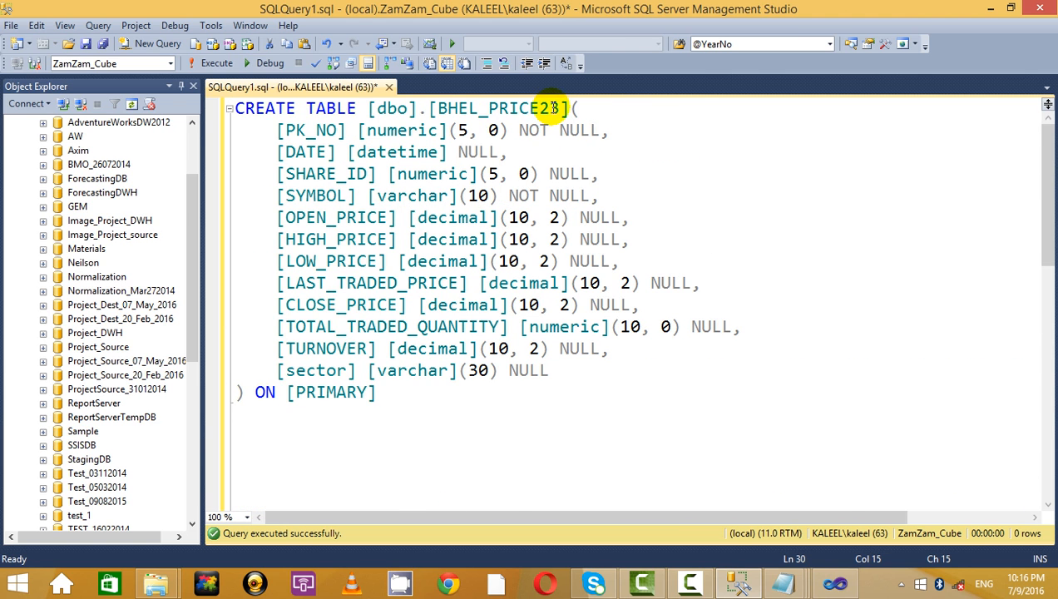
pyautogui.moveTo(560, 109); pyautogui.dragTo(441, 102)
pyautogui.hotkey('ctrl', 'c')
pyautogui.scroll(-6, 630, 210)
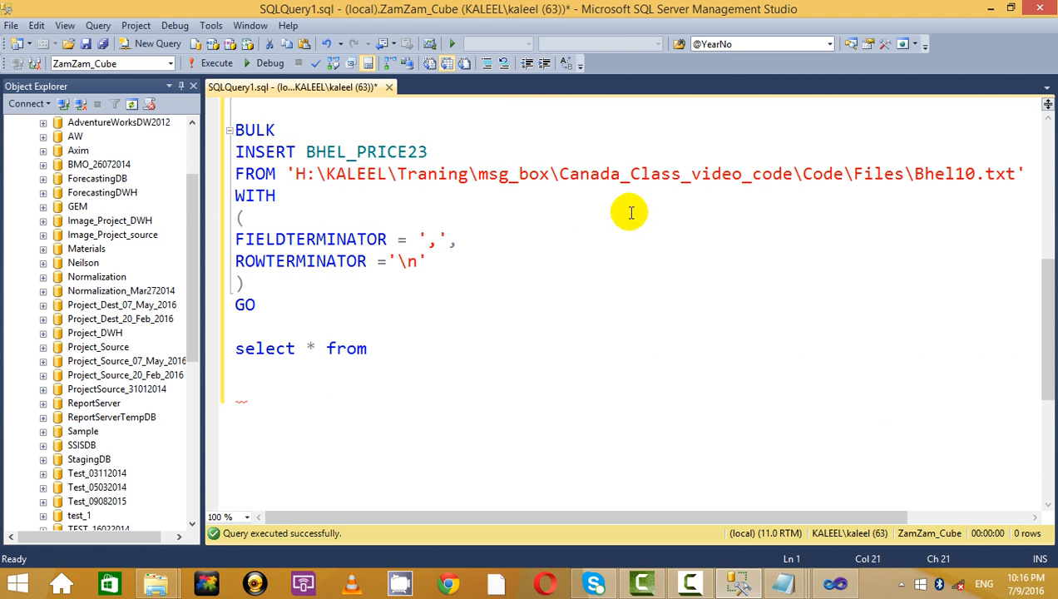
pyautogui.hotkey('ctrl', 'v')
# - Execute only the select query on BHEL_PRICE23, review the returned rows, and hide the results pane
pyautogui.moveTo(611, 348); pyautogui.dragTo(128, 336)
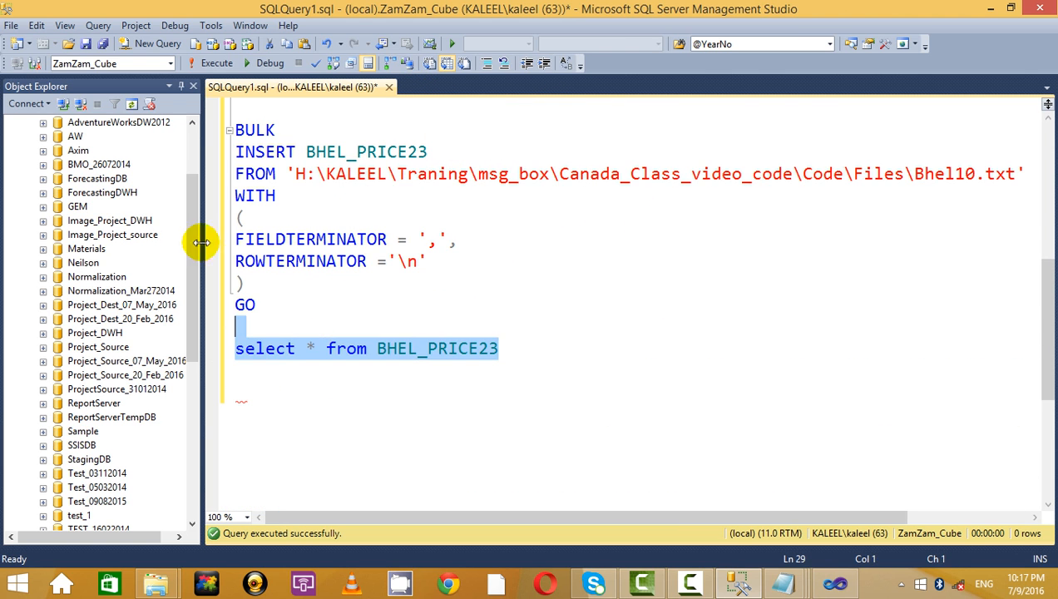
pyautogui.click(218, 63)
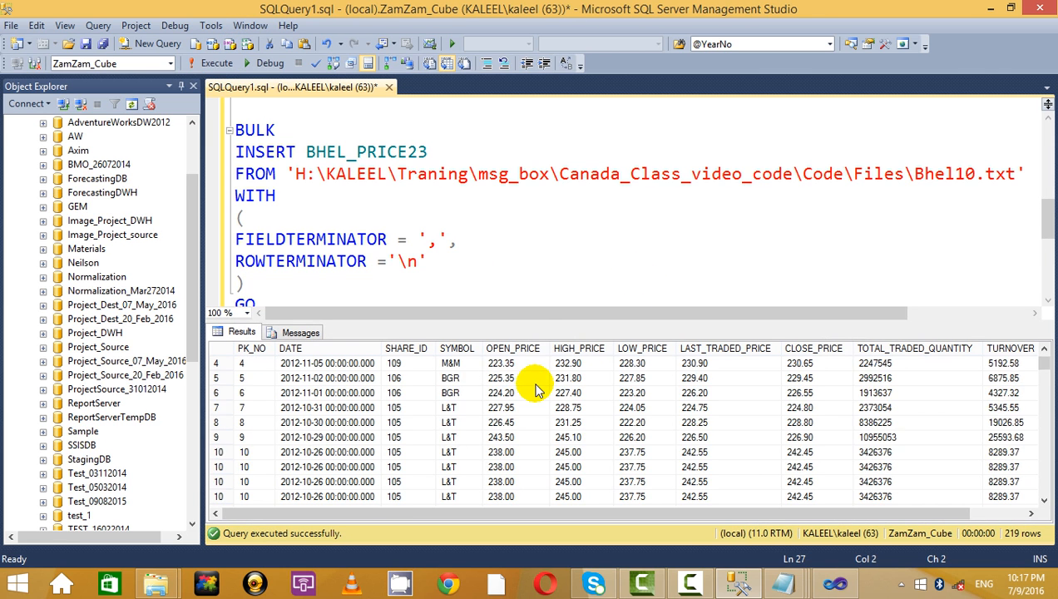
pyautogui.click(536, 381)
pyautogui.hotkey('ctrl', 'r')
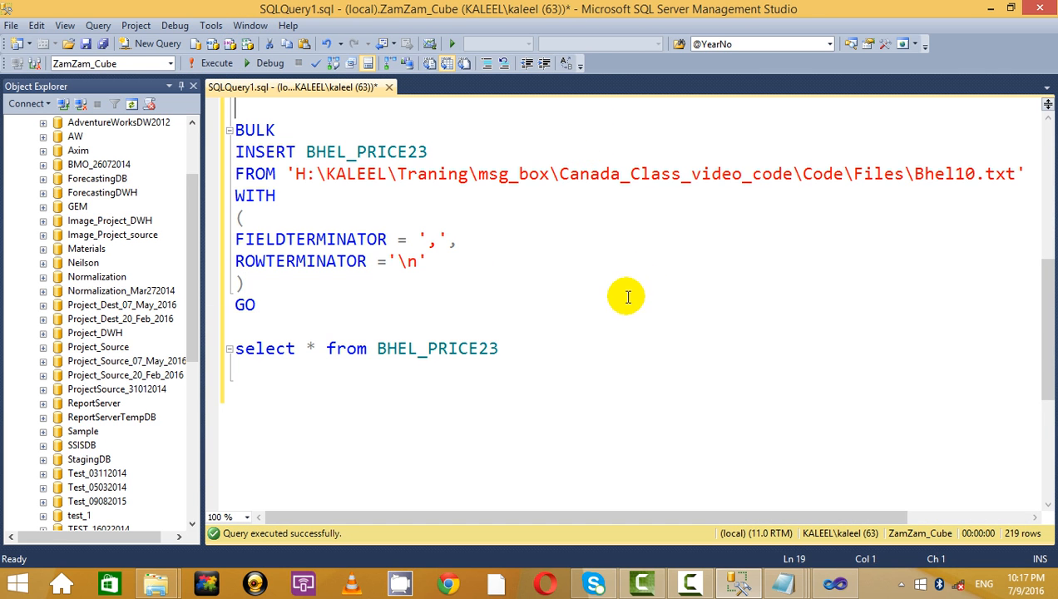
pyautogui.hotkey('alt', 'Tab')
pyautogui.click(693, 582)
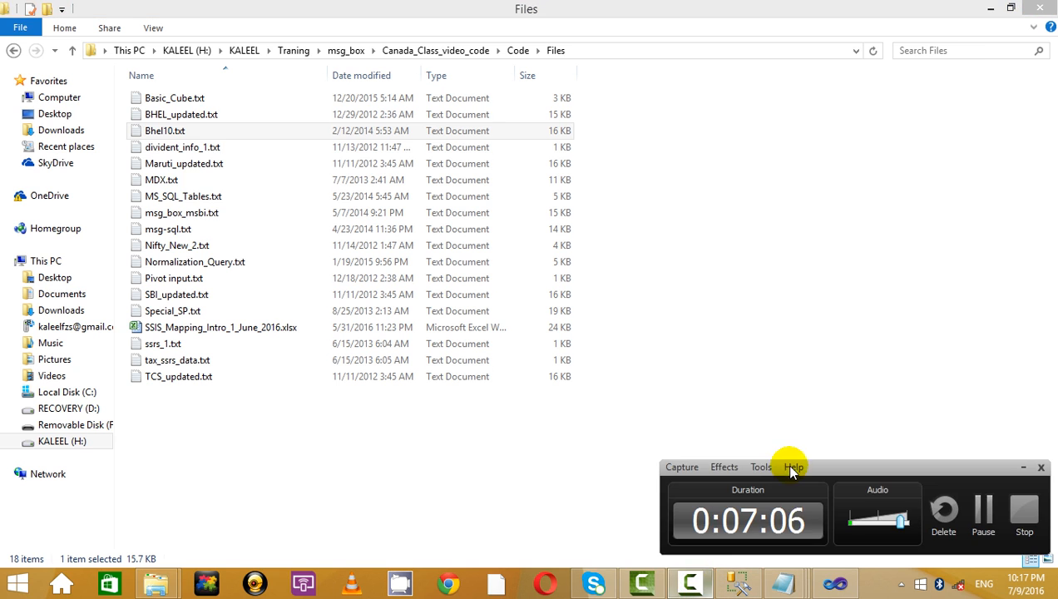
pyautogui.click(1026, 468)
pyautogui.hotkey('alt', 'Tab')
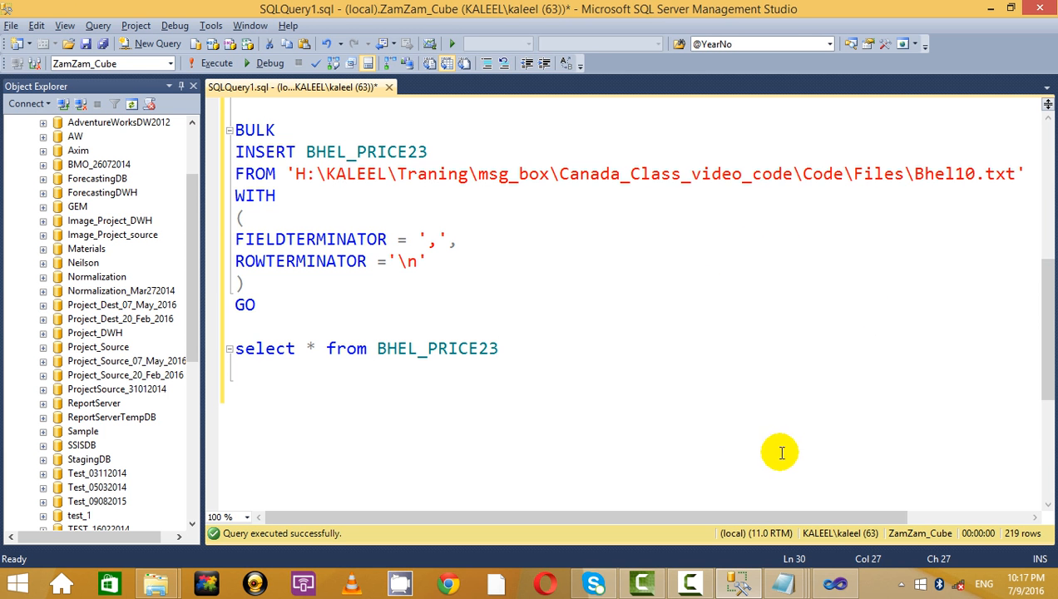
# - Switch to Visual Studio, add a new shared data source to Grouping_Reports, and set its connection's server name to "."
pyautogui.click(832, 587)
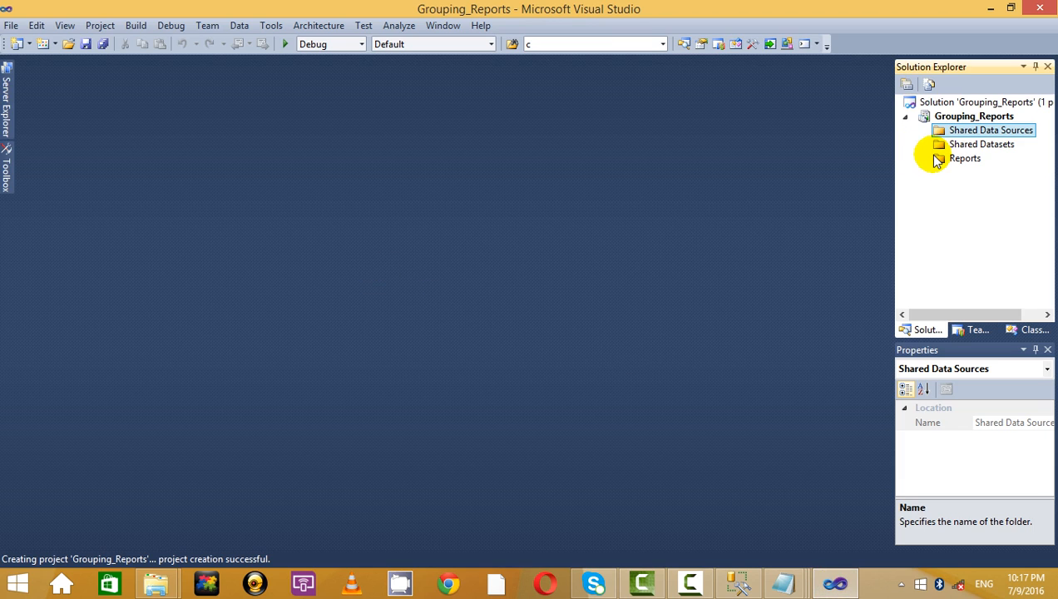
pyautogui.rightClick(951, 130)
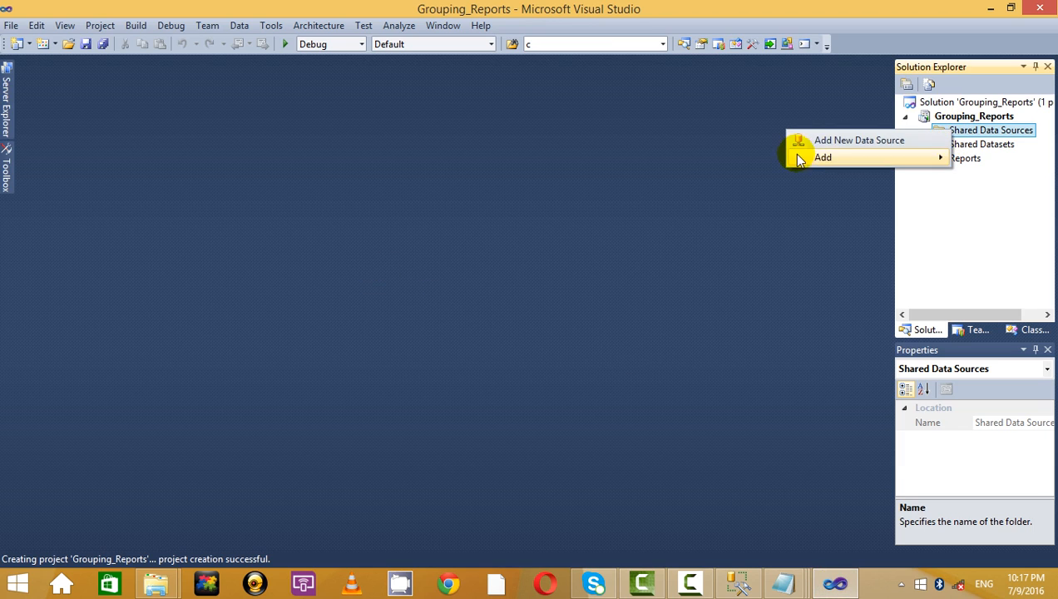
pyautogui.click(843, 140)
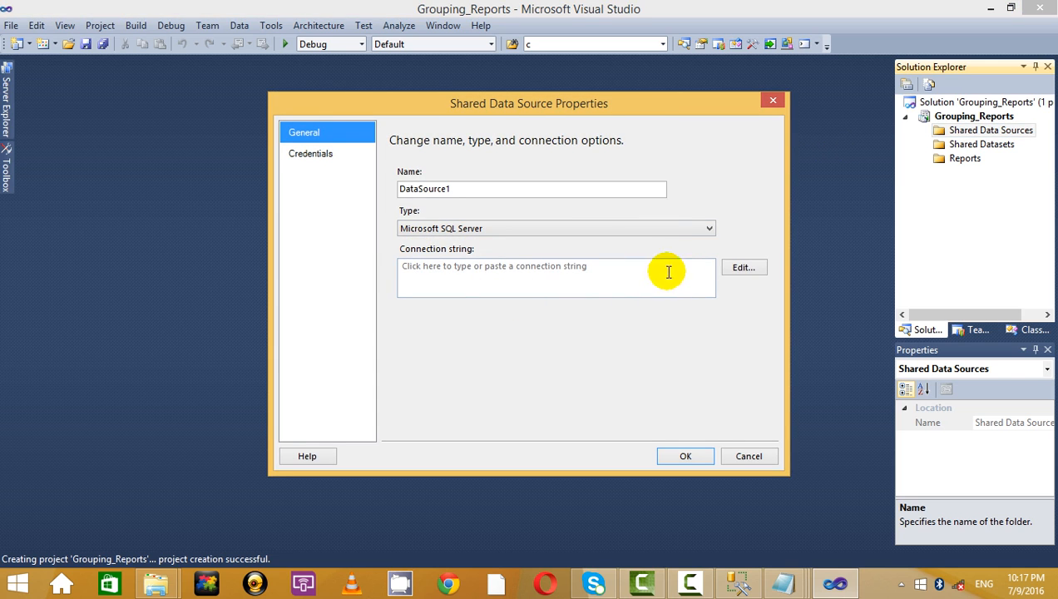
pyautogui.click(743, 268)
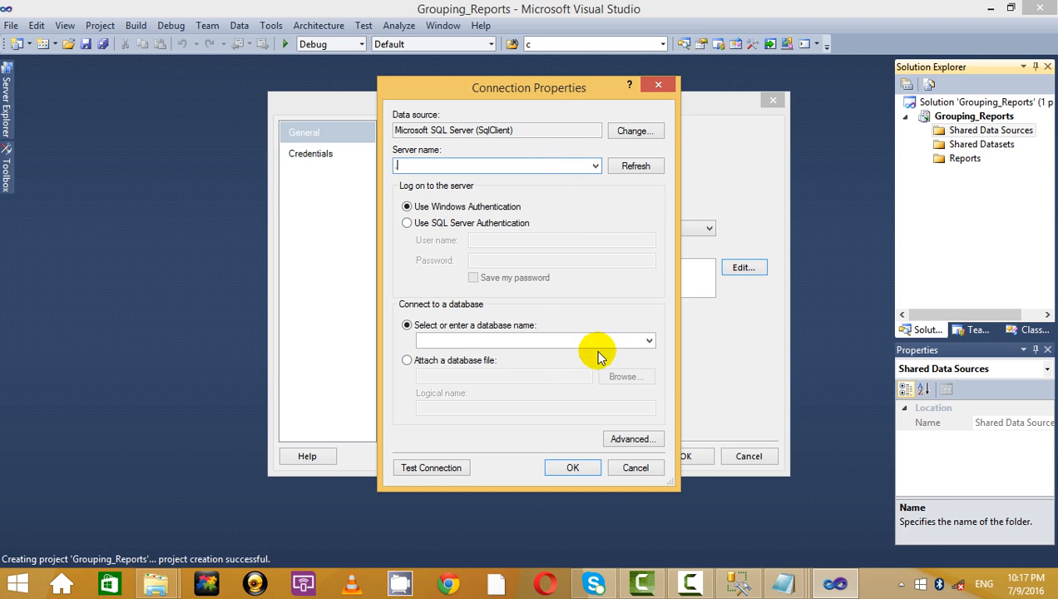
# - Choose ZamZam_Cube as the connection's database and save the new shared data source
pyautogui.click(648, 340)
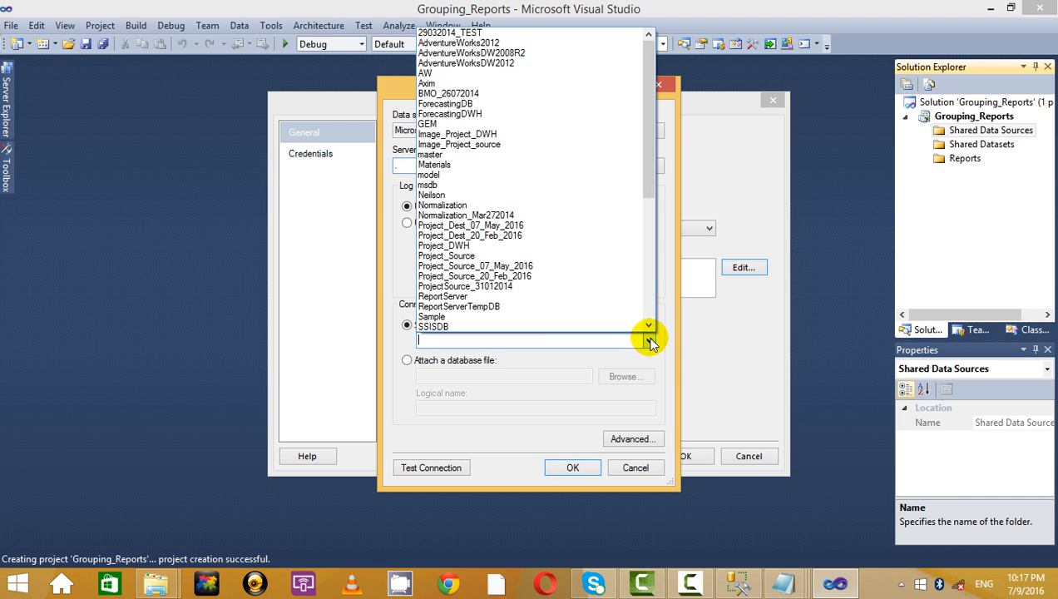
pyautogui.click(537, 163)
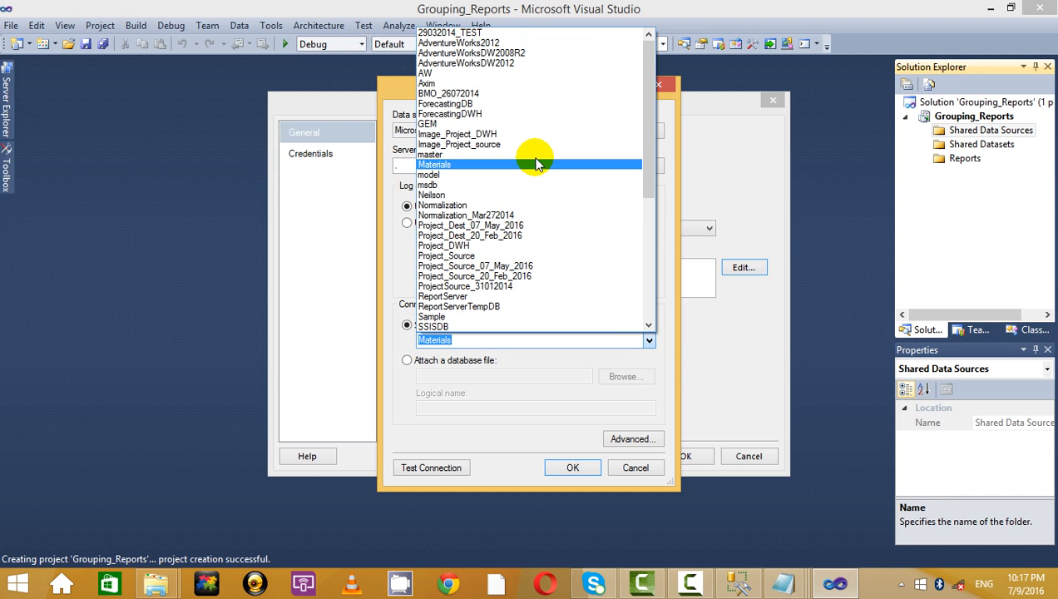
pyautogui.press('Down')
pyautogui.press('Down')
pyautogui.press('Down')
pyautogui.press('Down')
pyautogui.press('Down')
pyautogui.press('Down')
pyautogui.press('Down')
pyautogui.press('Down')
pyautogui.press('Down')
pyautogui.press('Down')
pyautogui.press('Down')
pyautogui.press('Down')
pyautogui.press('Down')
pyautogui.press('Down')
pyautogui.press('Down')
pyautogui.press('Down')
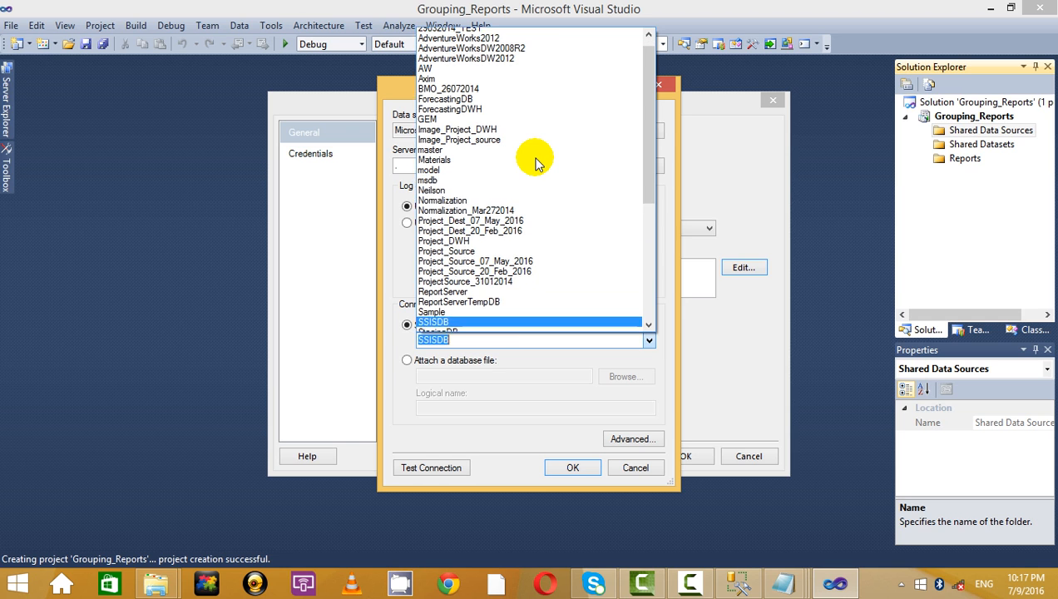
pyautogui.press('Down')
pyautogui.press('Down')
pyautogui.press('Down')
pyautogui.press('Down')
pyautogui.press('Down')
pyautogui.press('Down')
pyautogui.press('Down')
pyautogui.press('Down')
pyautogui.press('Down')
pyautogui.press('Down')
pyautogui.press('Down')
pyautogui.press('Down')
pyautogui.press('Down')
pyautogui.press('Down')
pyautogui.press('Down')
pyautogui.press('Down')
pyautogui.press('Down')
pyautogui.press('Down')
pyautogui.press('Down')
pyautogui.press('Down')
pyautogui.press('Return')
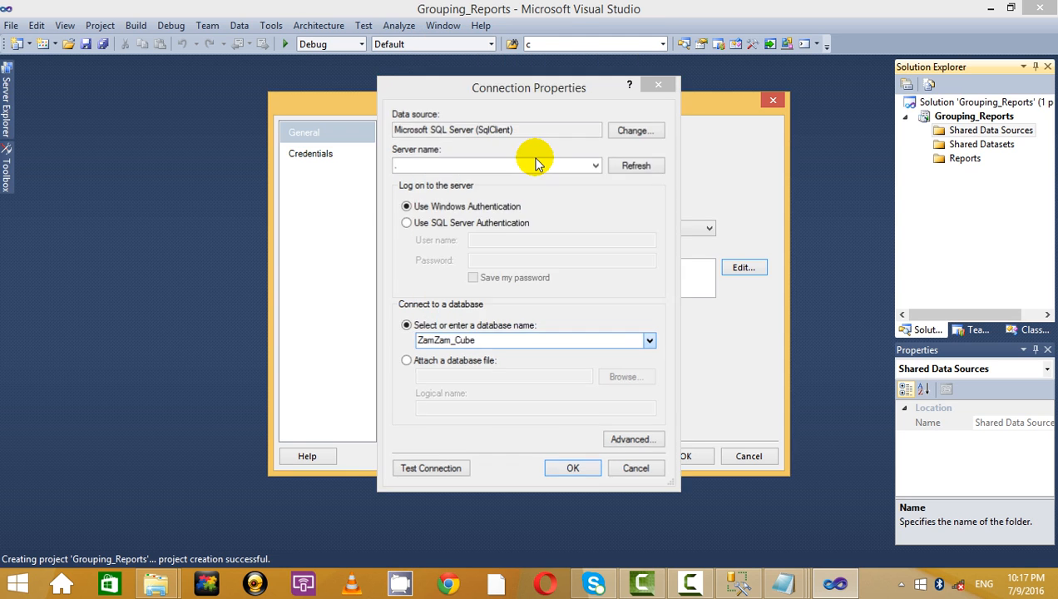
pyautogui.press('Return')
pyautogui.click(687, 456)
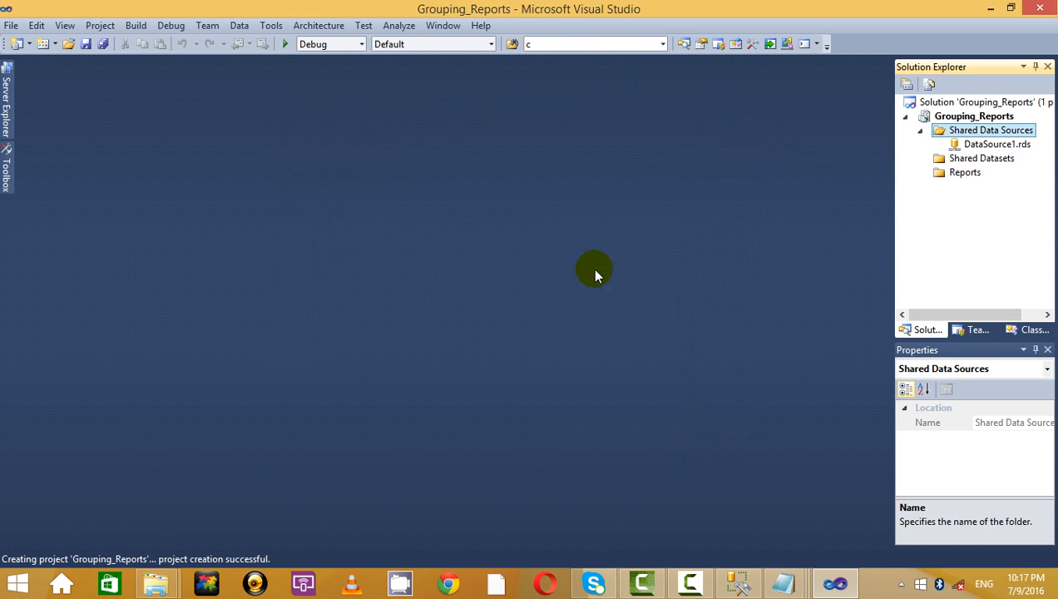
# - Add a new shared dataset to Grouping_Reports using DataSource1 and open its query designer
pyautogui.click(973, 158)
pyautogui.rightClick(966, 162)
pyautogui.click(865, 168)
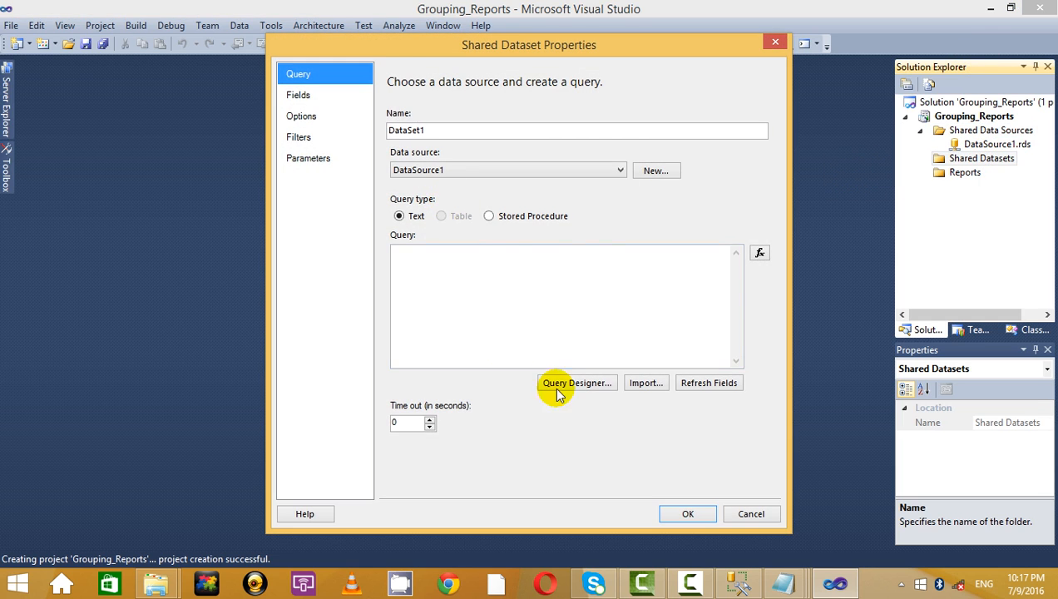
pyautogui.click(574, 378)
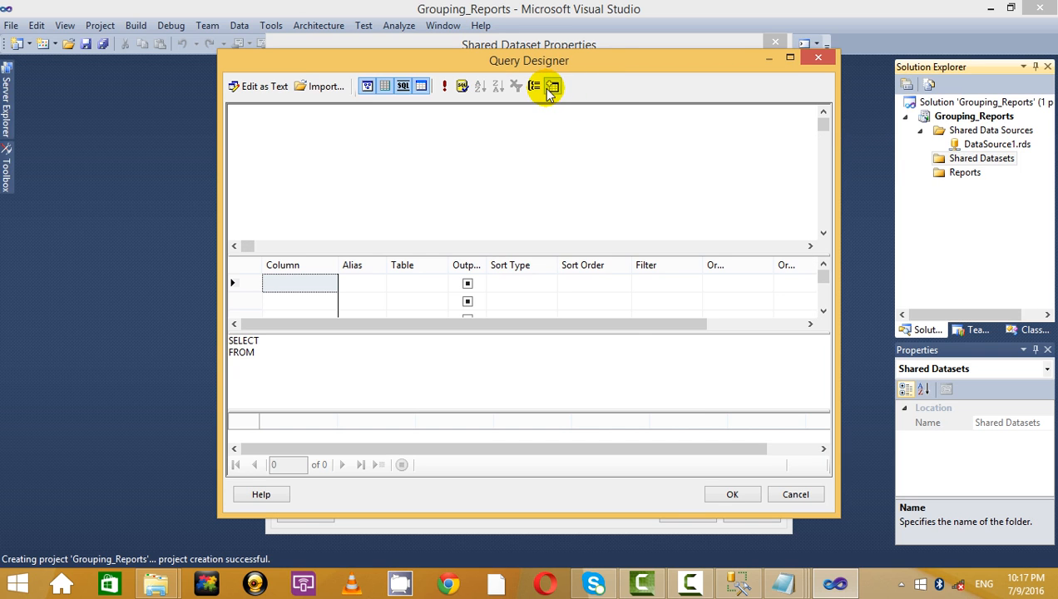
# - Add the BHEL_PRICE23 table to the query, select all its columns with *, and accept the query
pyautogui.click(552, 86)
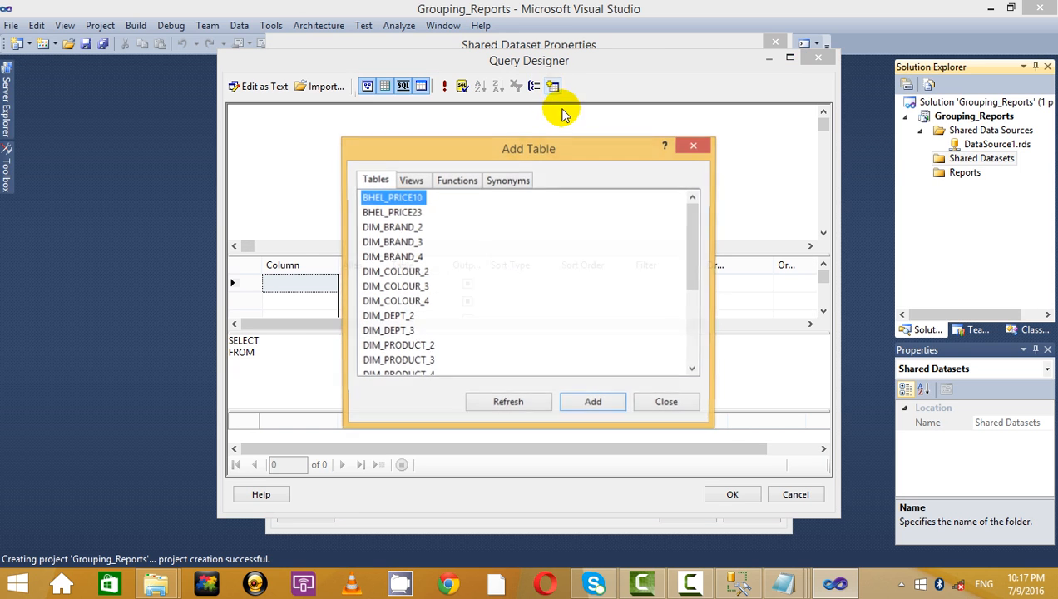
pyautogui.click(383, 213)
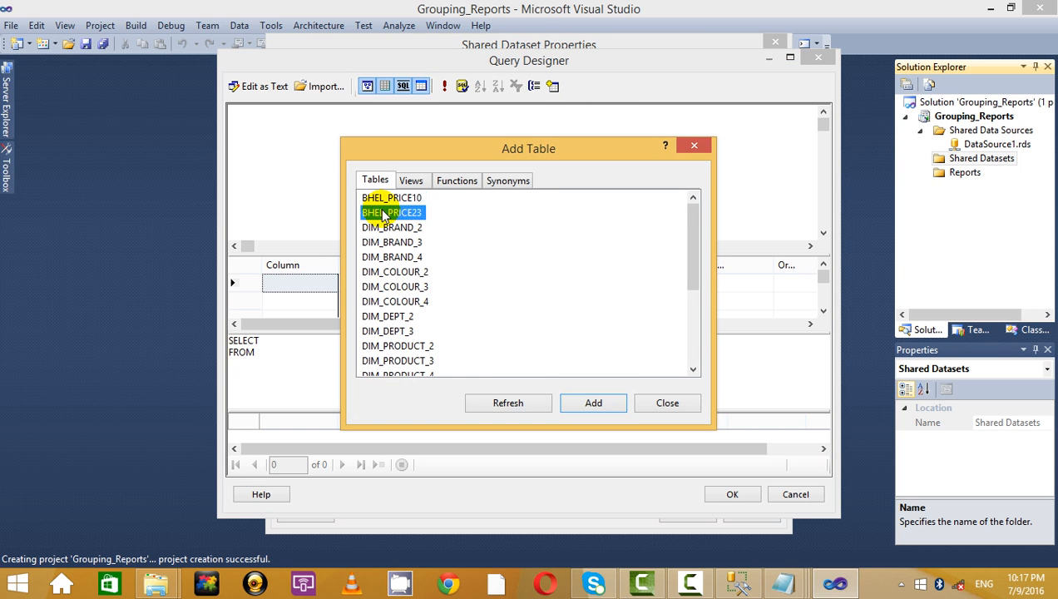
pyautogui.click(593, 403)
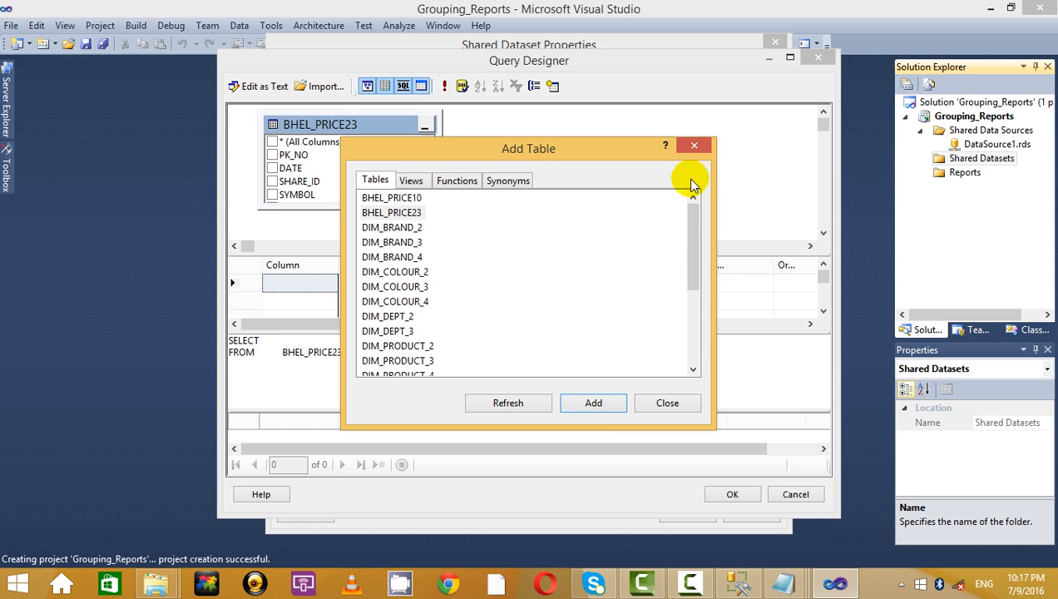
pyautogui.click(699, 146)
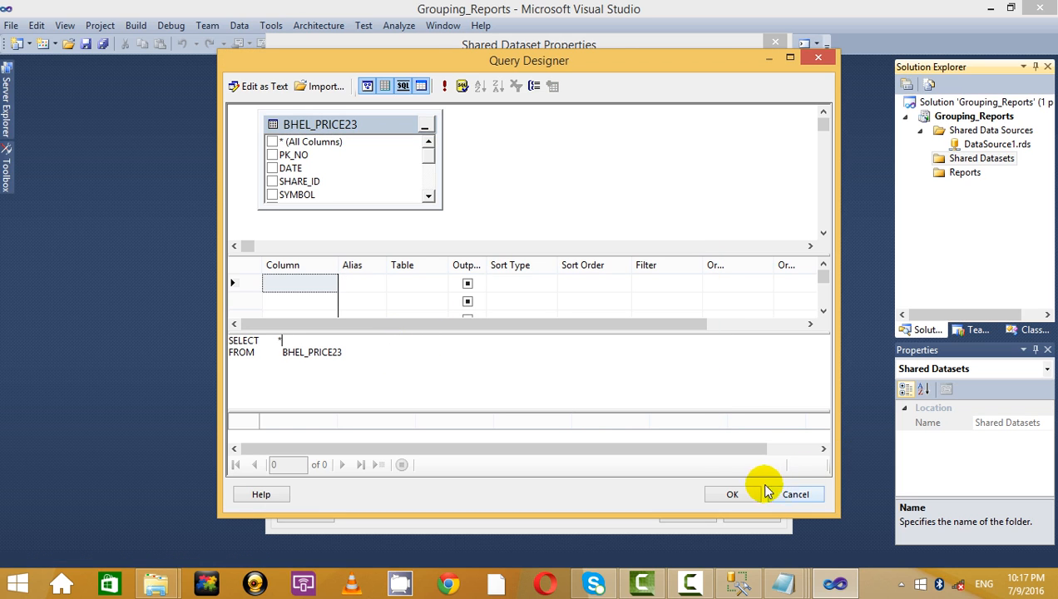
pyautogui.click(730, 492)
# - Break the dataset query so that SELECT, PK_NO, DATE, SHARE_ID and SYMBOL each stand on their own line
pyautogui.moveTo(589, 330); pyautogui.dragTo(231, 149)
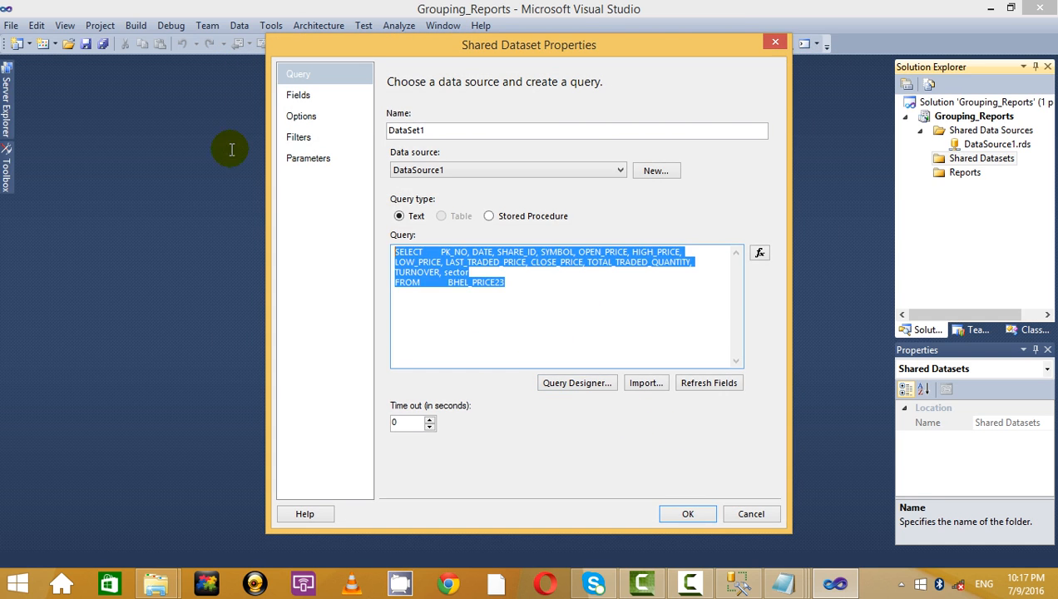
pyautogui.click(594, 294)
pyautogui.moveTo(588, 302); pyautogui.dragTo(288, 205)
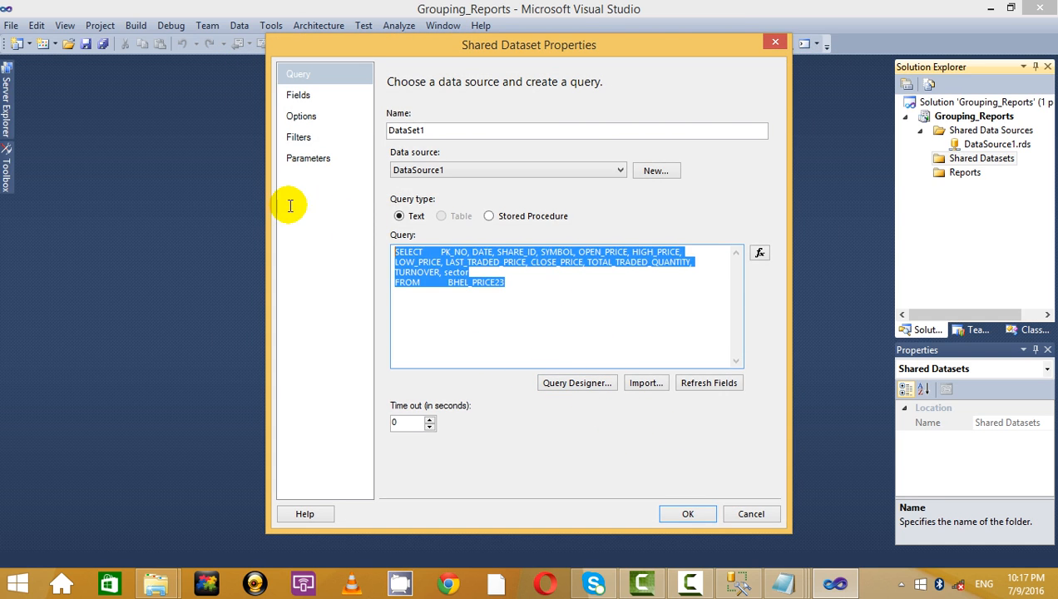
pyautogui.click(607, 293)
pyautogui.click(436, 251)
pyautogui.press('Return')
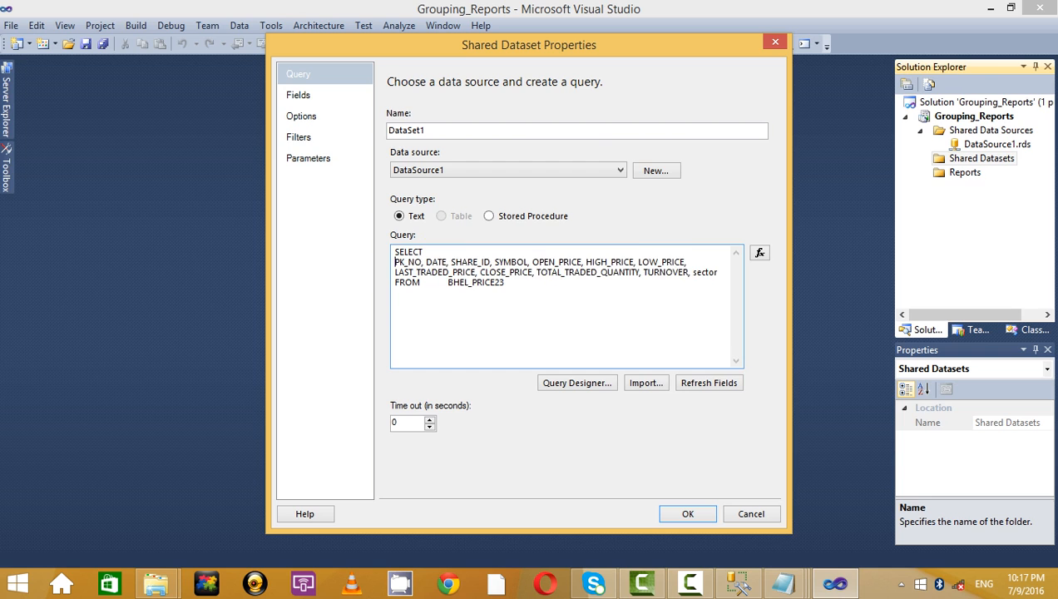
pyautogui.click(424, 262)
pyautogui.press('Return')
pyautogui.click(425, 272)
pyautogui.press('Return')
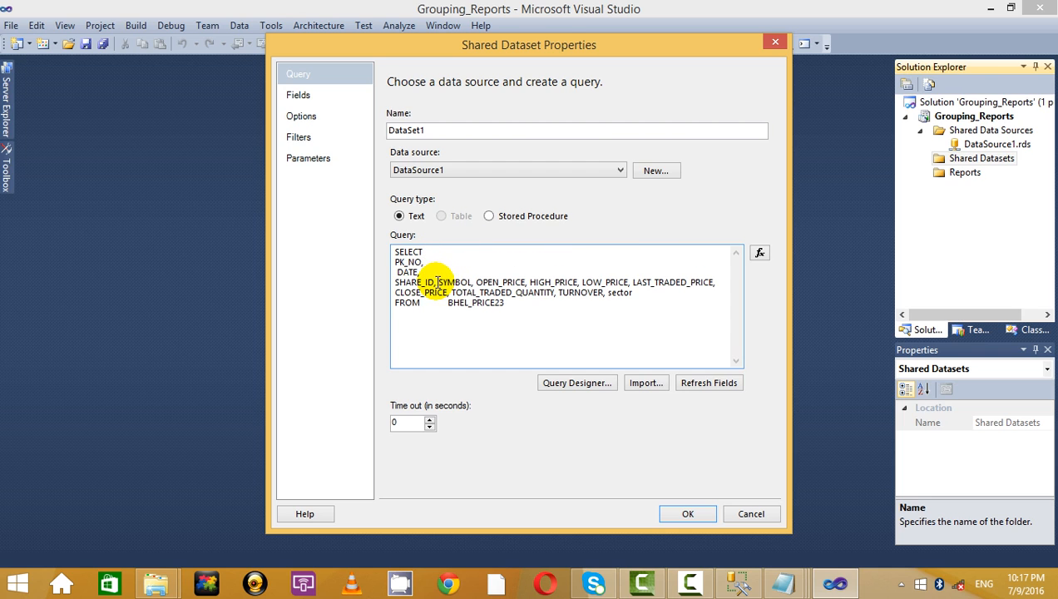
pyautogui.click(438, 282)
pyautogui.press('Return')
pyautogui.click(431, 292)
pyautogui.press('Return')
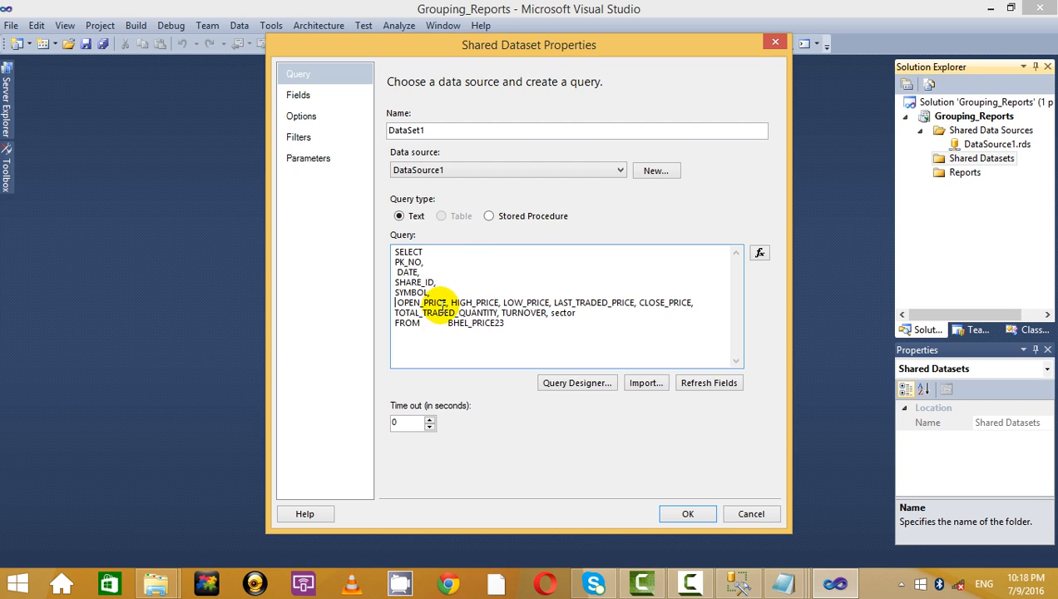
# - Put each remaining query column from OPEN_PRICE to sector on its own line and save the shared dataset
pyautogui.click(449, 302)
pyautogui.press('Return')
pyautogui.click(447, 313)
pyautogui.press('Return')
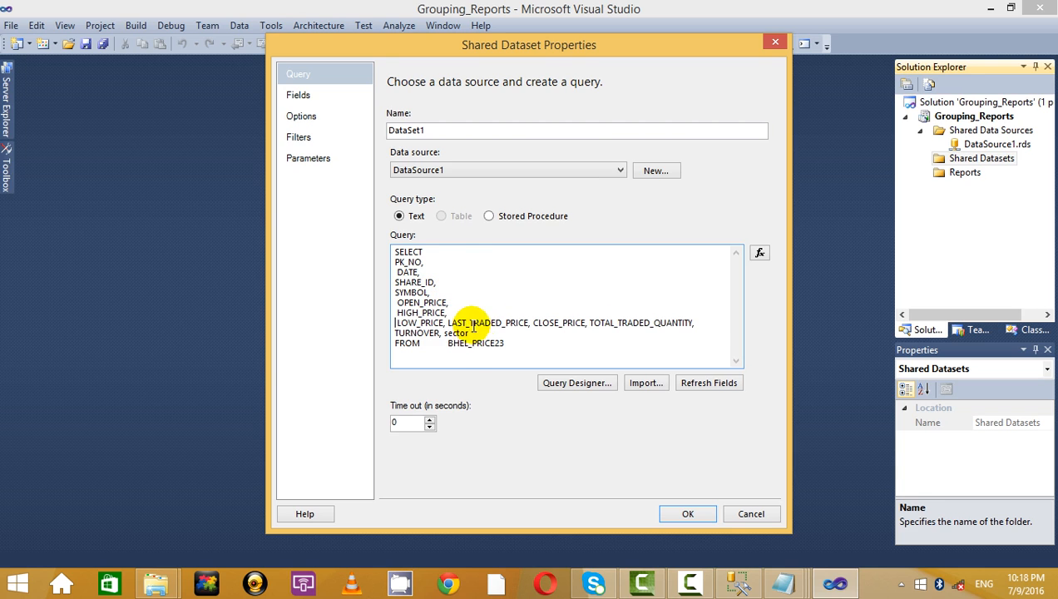
pyautogui.click(447, 323)
pyautogui.press('Return')
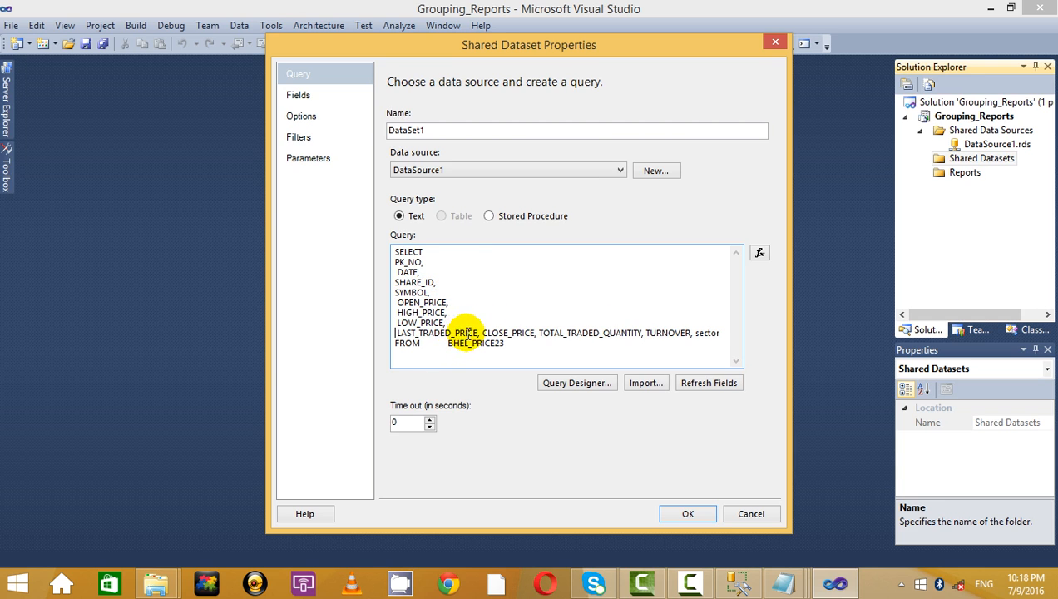
pyautogui.click(481, 332)
pyautogui.press('Return')
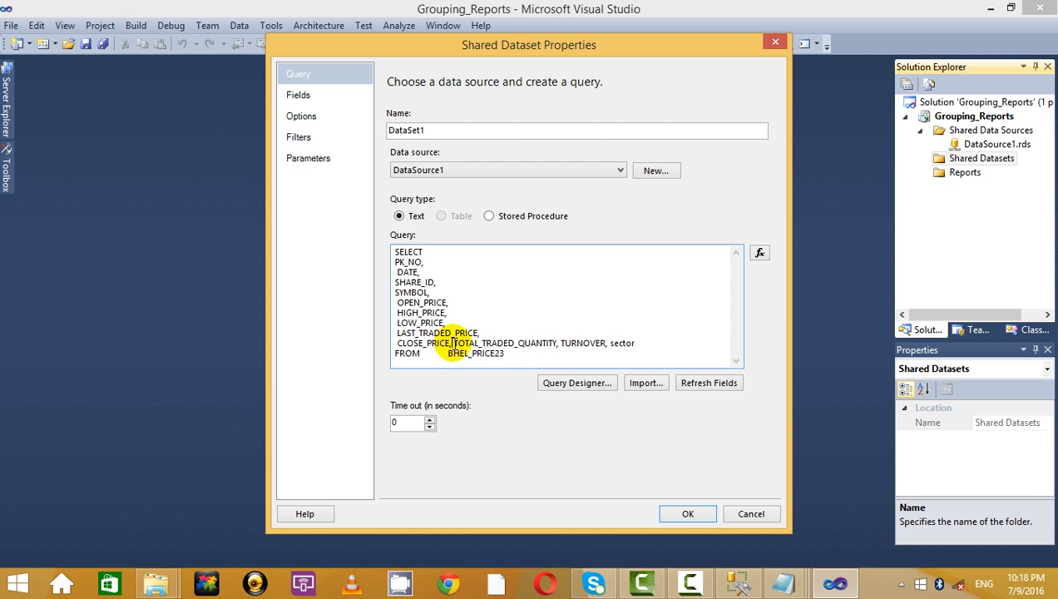
pyautogui.click(452, 343)
pyautogui.press('Return')
pyautogui.click(502, 353)
pyautogui.press('Return')
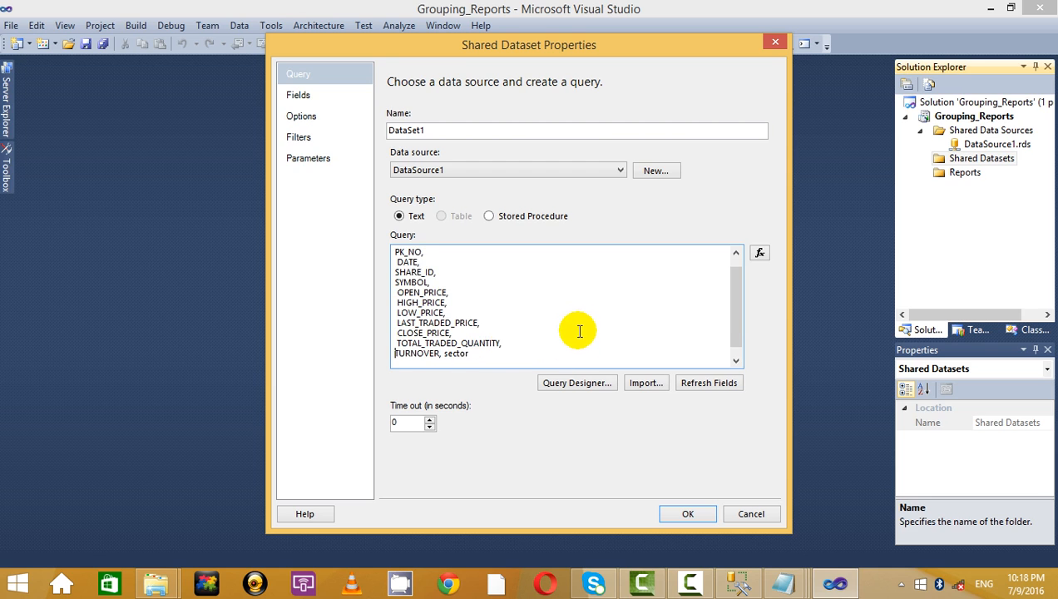
pyautogui.click(442, 343)
pyautogui.press('Return')
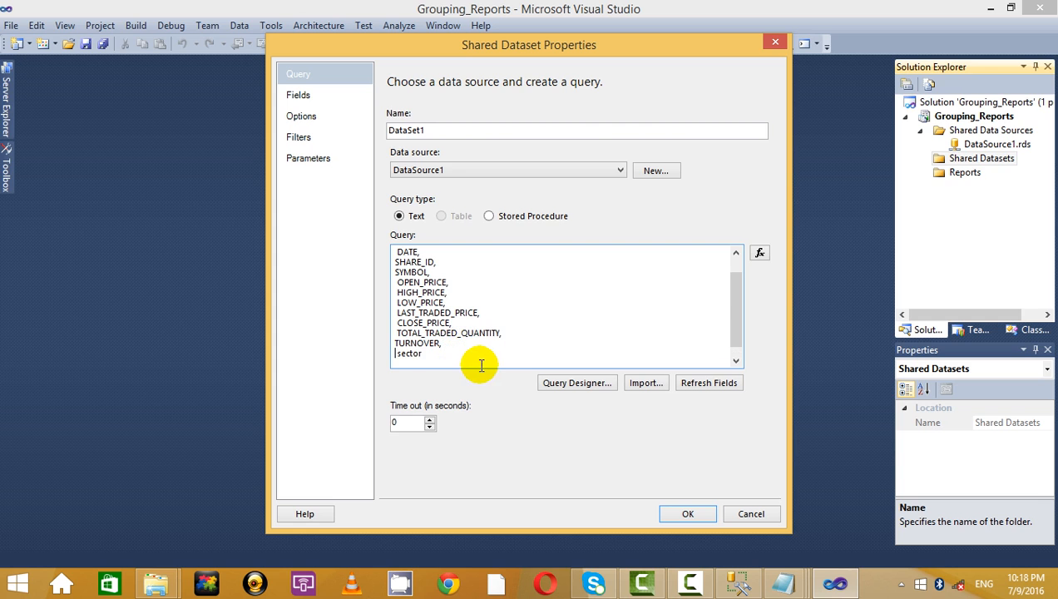
pyautogui.scroll(-1, 483, 348)
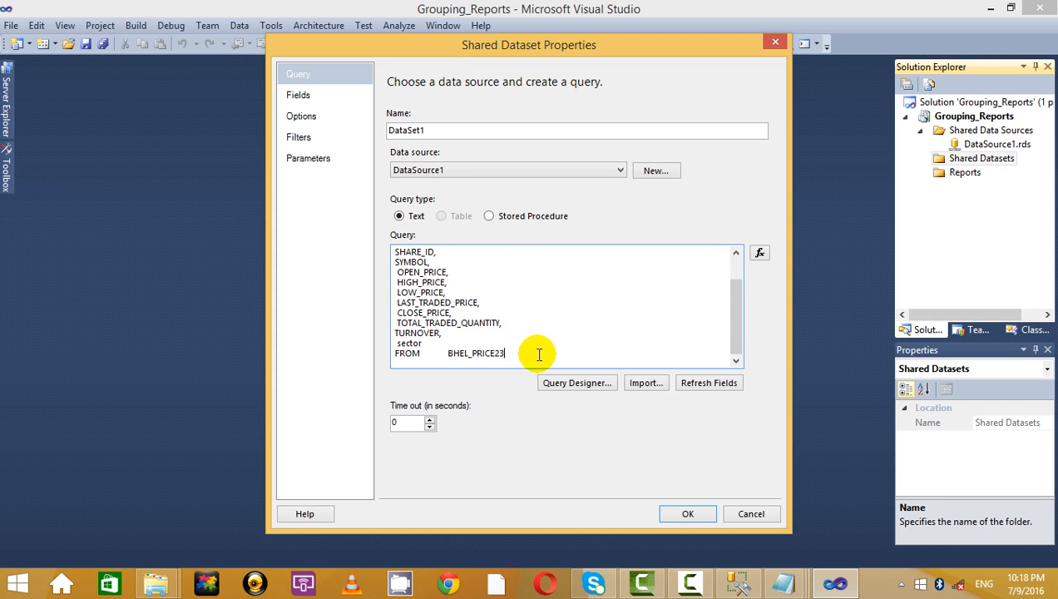
pyautogui.moveTo(539, 355); pyautogui.dragTo(298, 191)
pyautogui.click(489, 264)
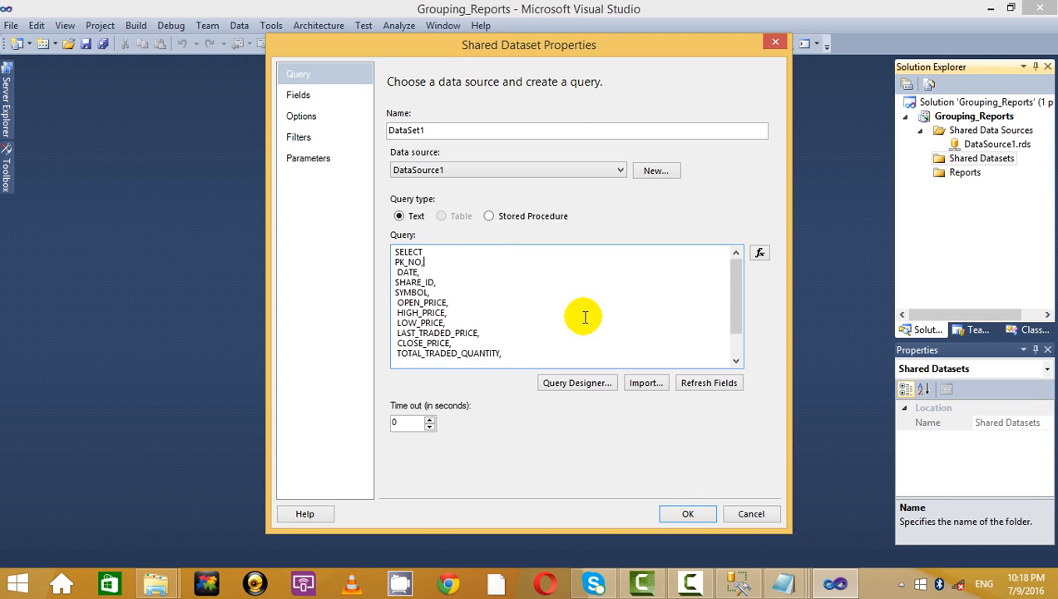
pyautogui.click(682, 514)
pyautogui.click(949, 186)
pyautogui.rightClick(955, 188)
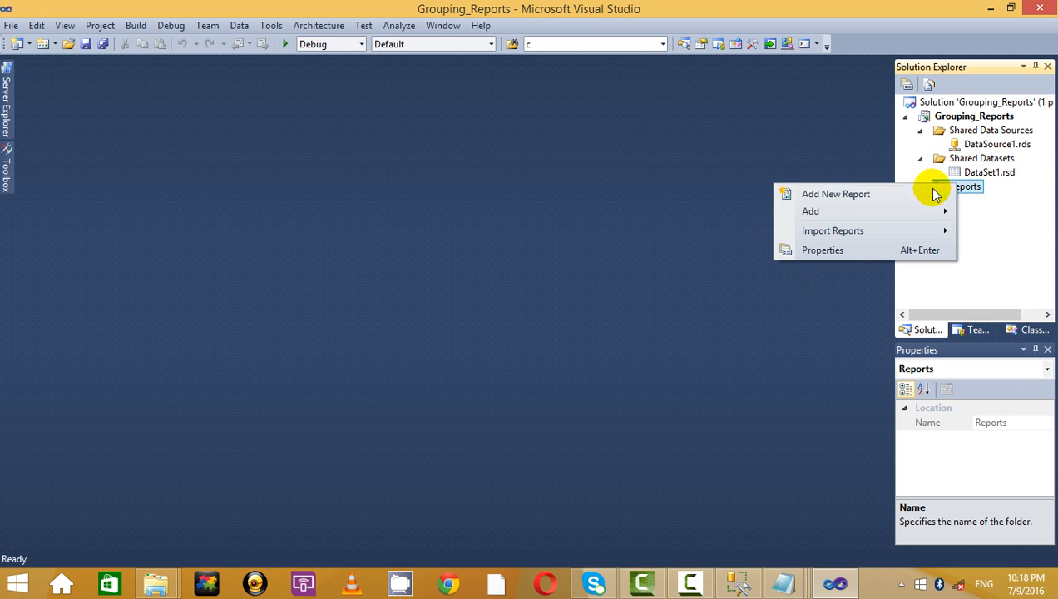
pyautogui.click(846, 194)
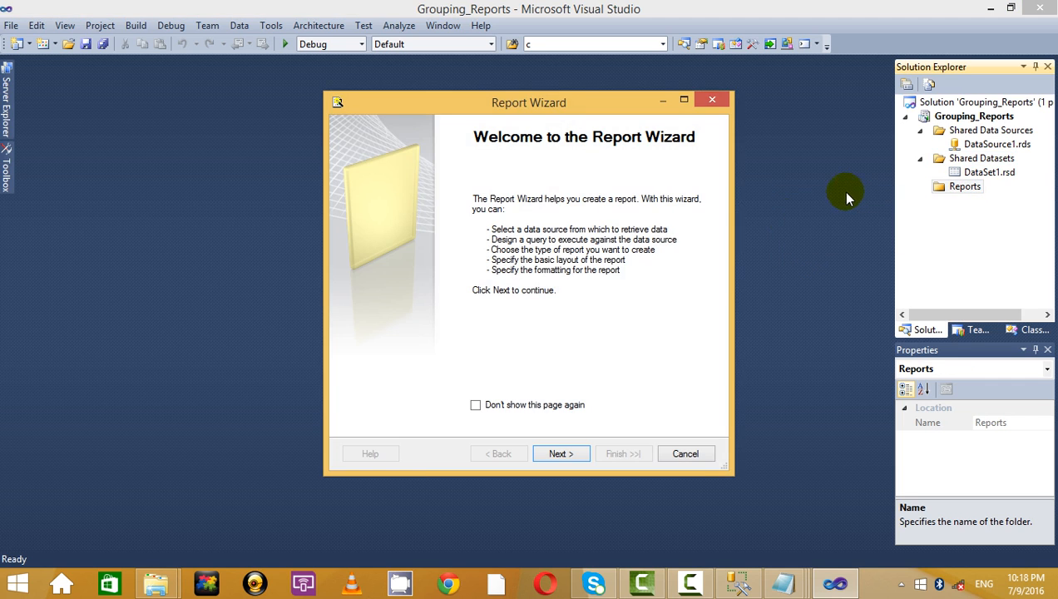
pyautogui.click(709, 102)
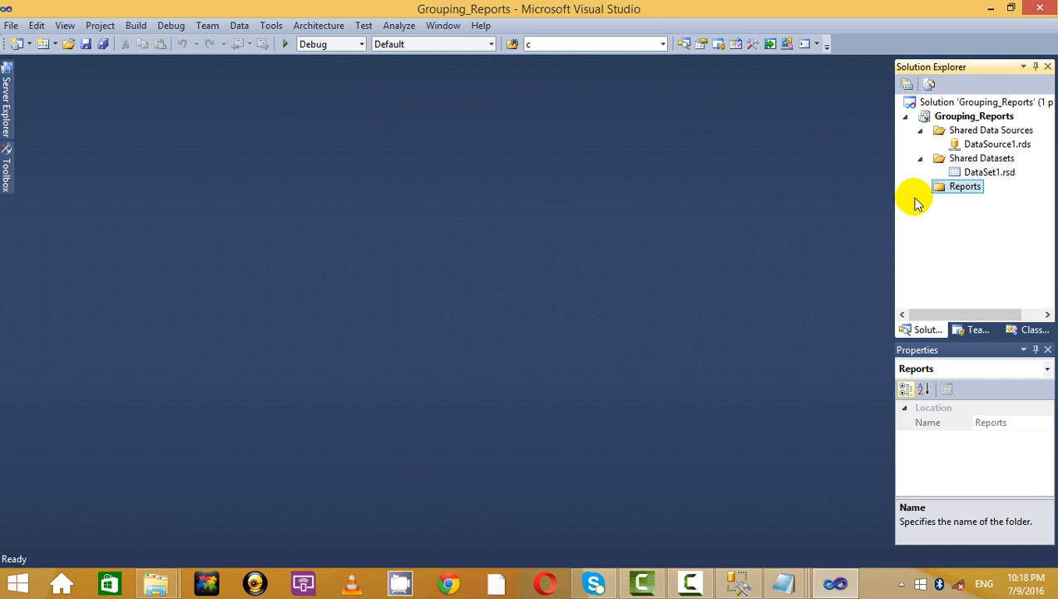
# - Add a new empty report named Grpuping.rdl to the Reports folder and select it in the project
pyautogui.rightClick(961, 190)
pyautogui.moveTo(888, 217)
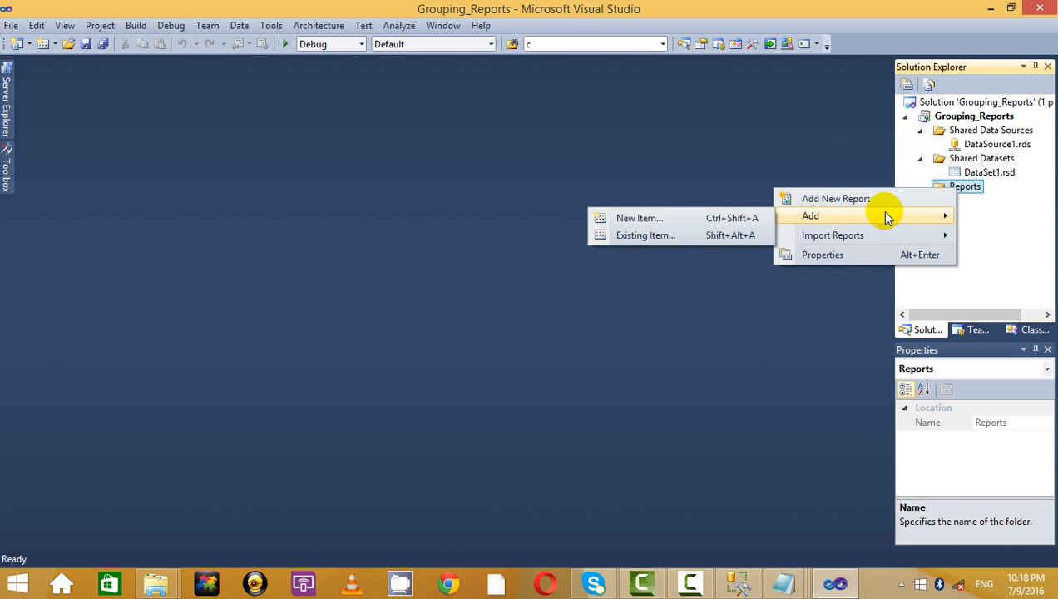
pyautogui.click(713, 219)
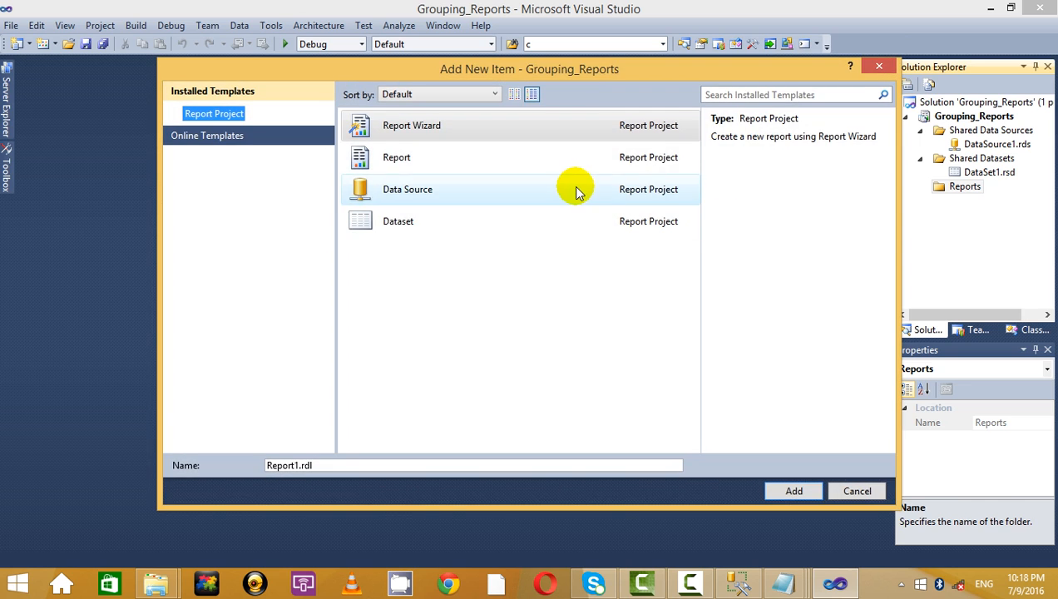
pyautogui.click(532, 163)
pyautogui.click(291, 465)
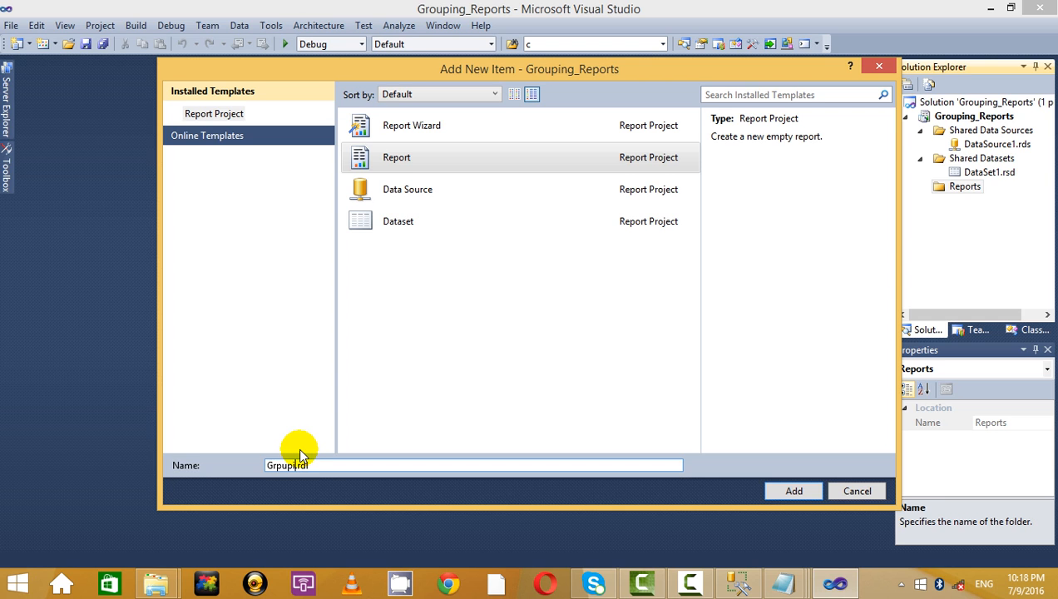
pyautogui.write('Grpuping')
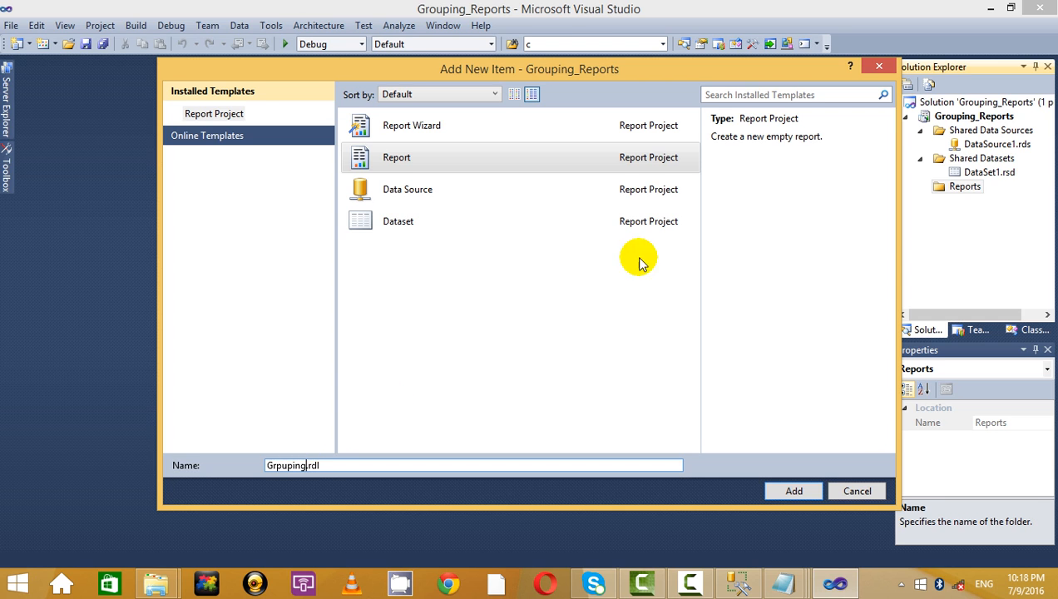
pyautogui.click(796, 491)
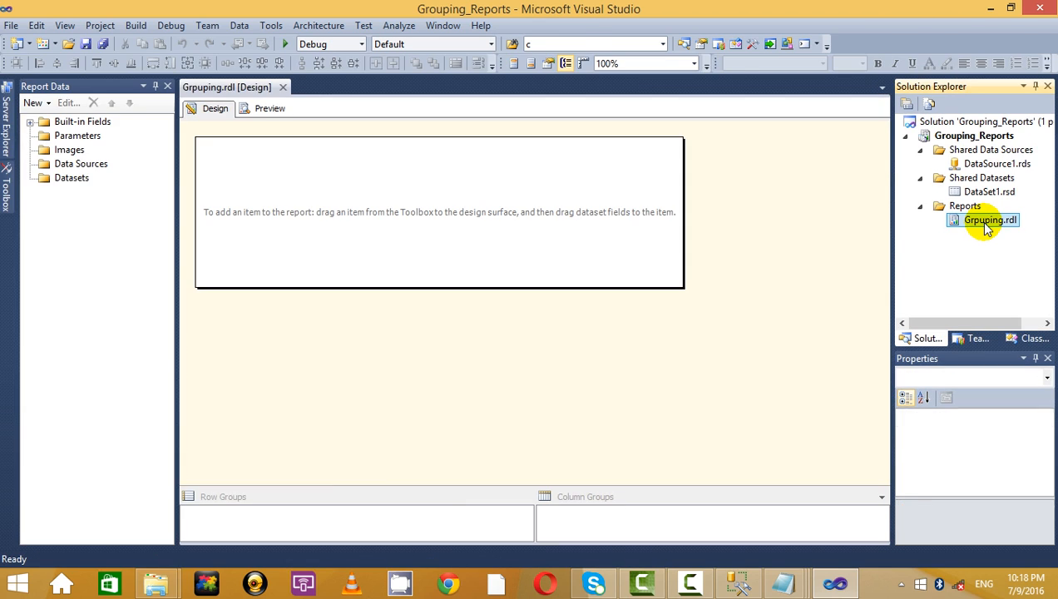
pyautogui.click(987, 223)
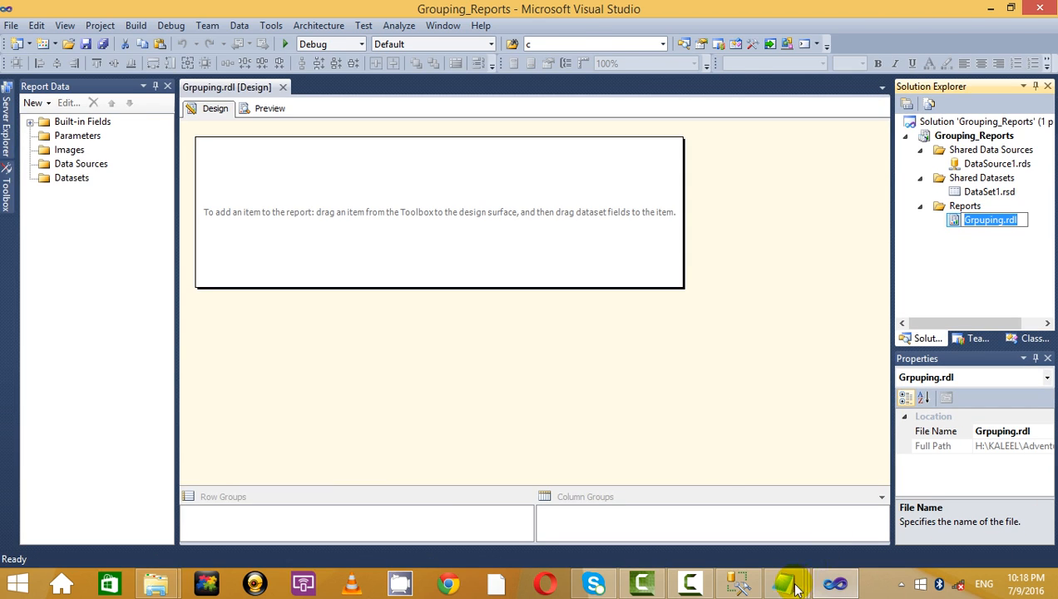
# - Switch to the untitled Notepad document and examine the SSRS Grouping topic list
pyautogui.moveTo(791, 587)
pyautogui.click(654, 506)
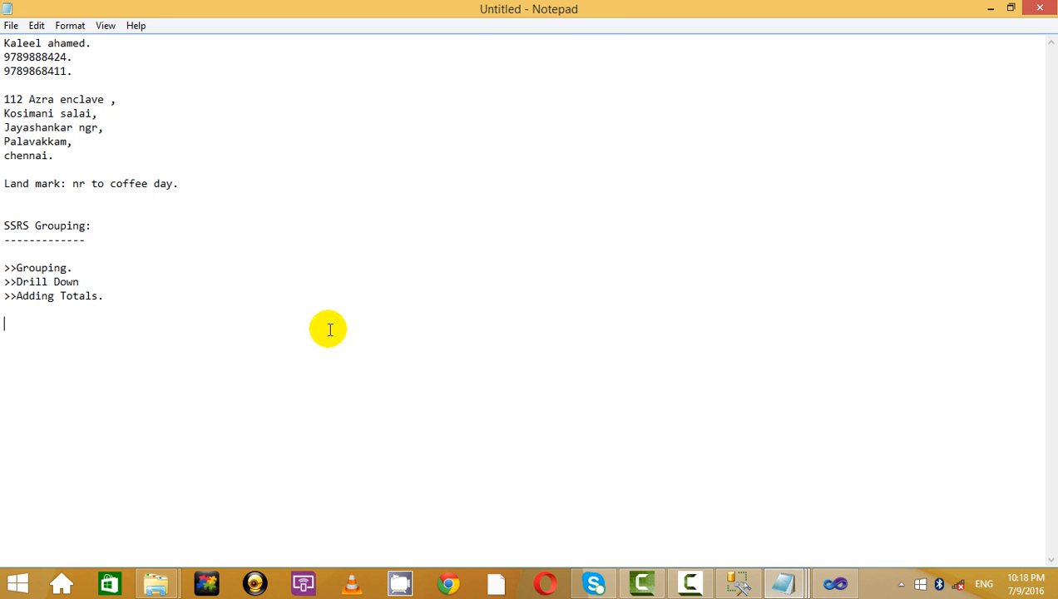
pyautogui.moveTo(785, 583)
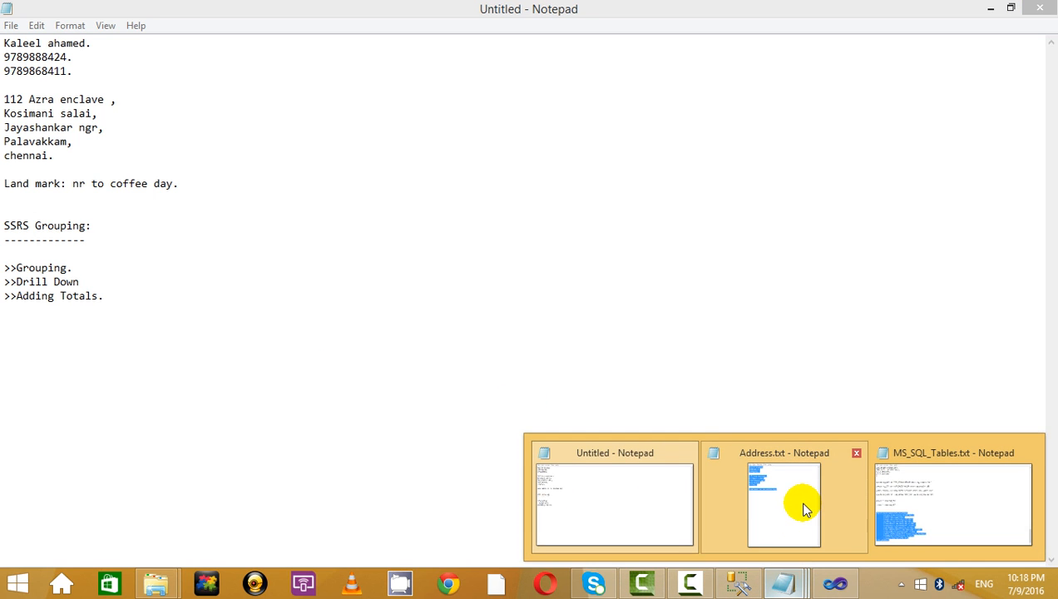
pyautogui.click(619, 507)
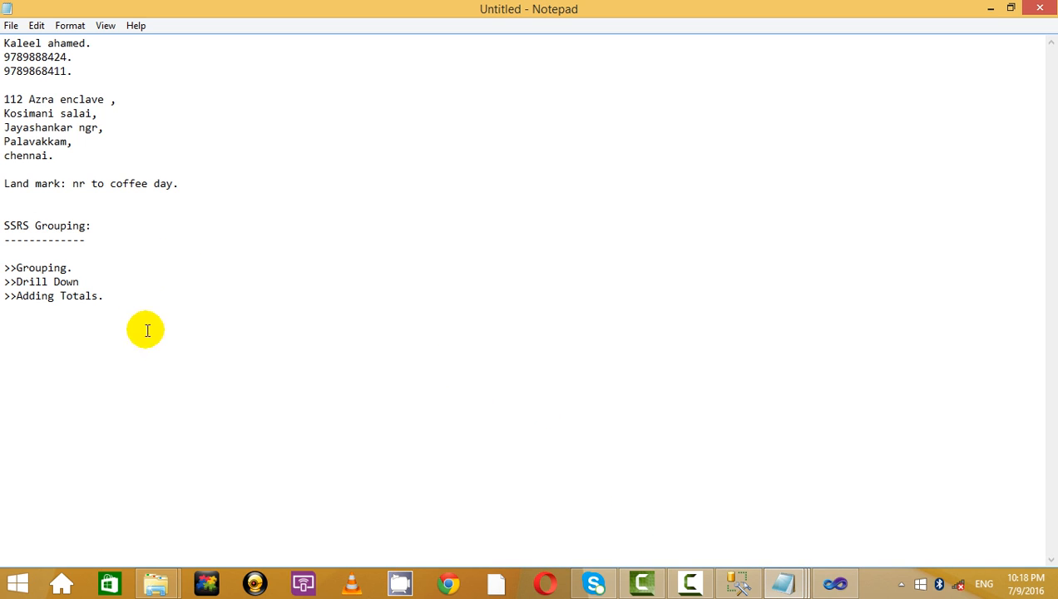
# - Add three bullet lines starting with ">>" between the SSRS Grouping heading and the existing topic list
pyautogui.click(156, 227)
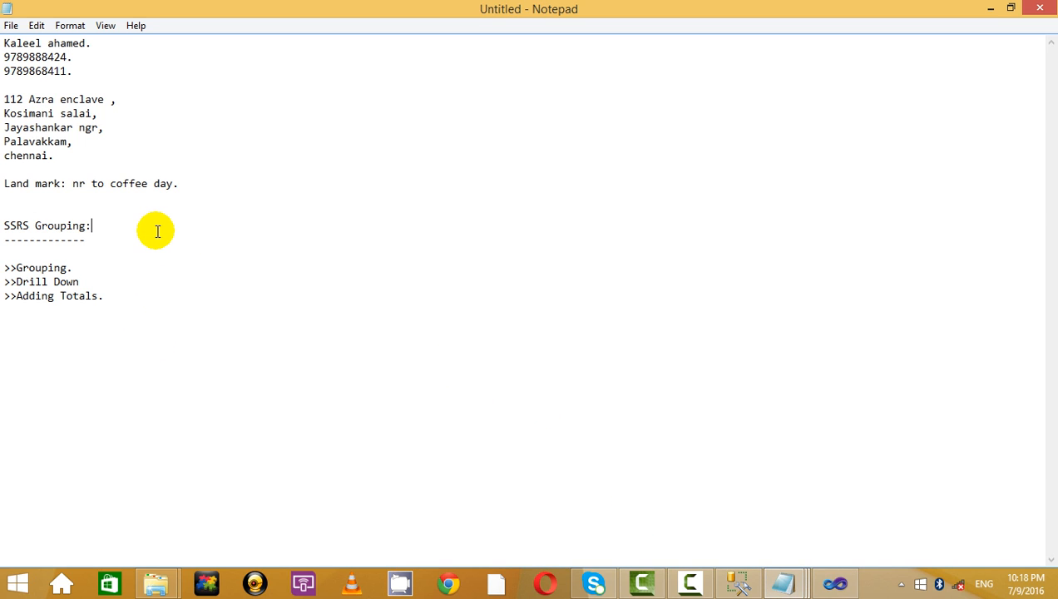
pyautogui.click(153, 247)
pyautogui.press('Return')
pyautogui.press('Return')
pyautogui.press('Return')
pyautogui.press('Return')
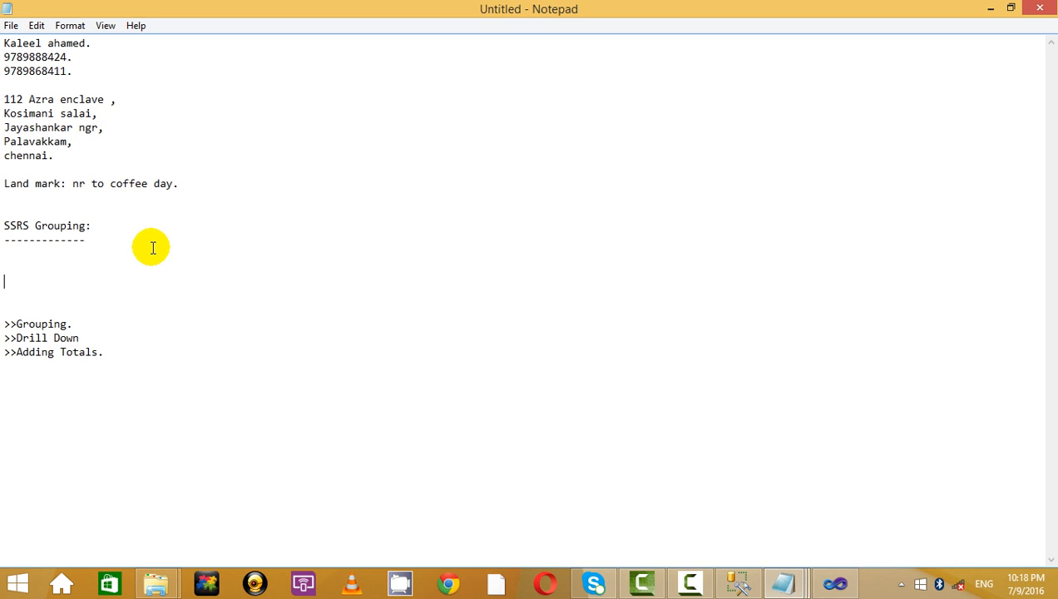
pyautogui.write('>>')
pyautogui.press('Return')
pyautogui.write('>>')
pyautogui.press('Return')
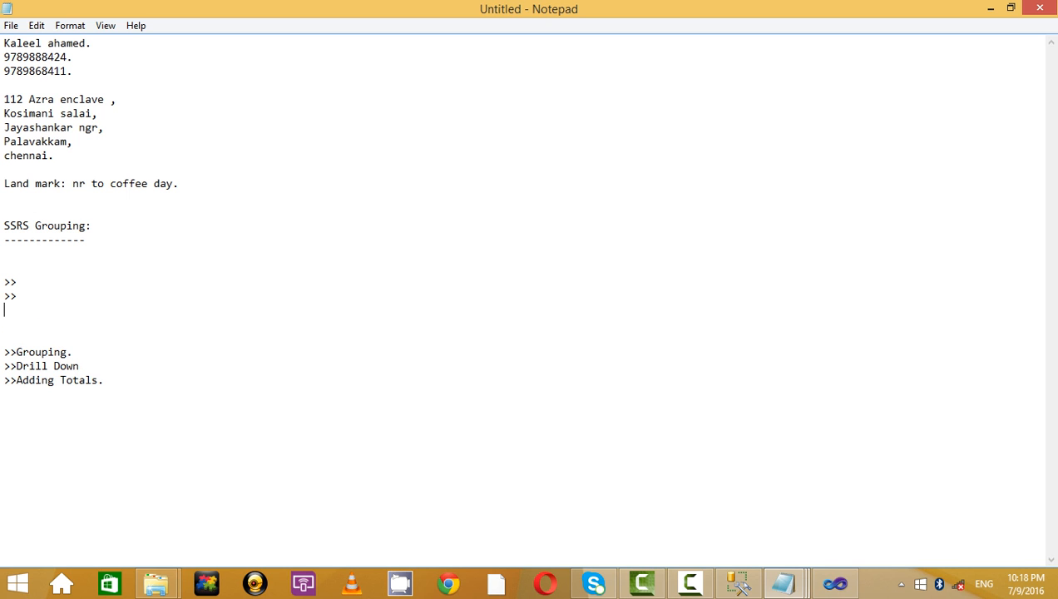
pyautogui.press('Return')
pyautogui.click(109, 281)
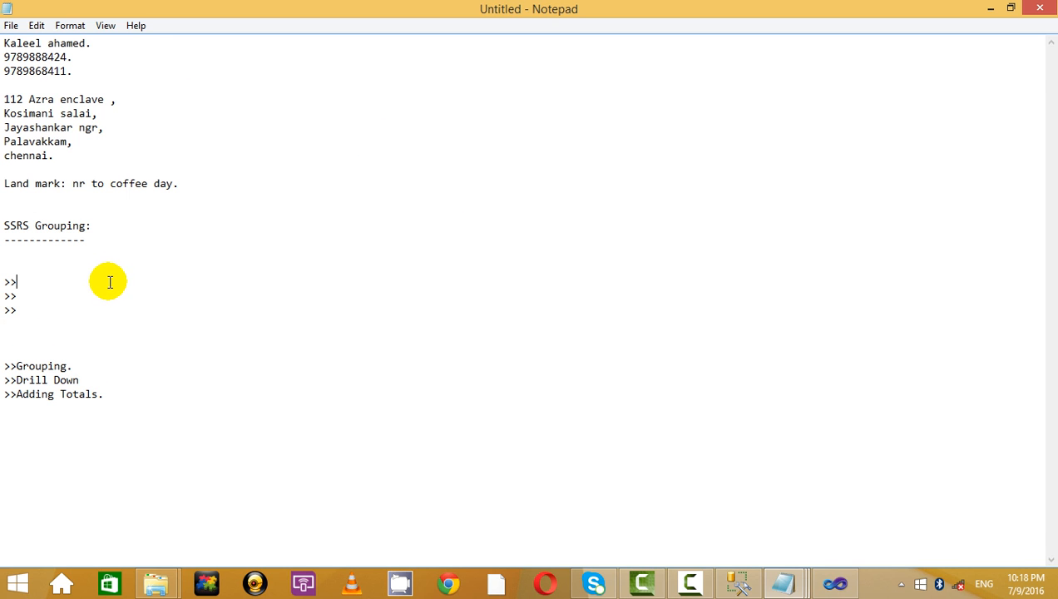
# - Complete the first bullet as "Data Source--------Connecting the right Database(oracle,ms sql server,db2)"
pyautogui.hotkey('alt', 'Tab')
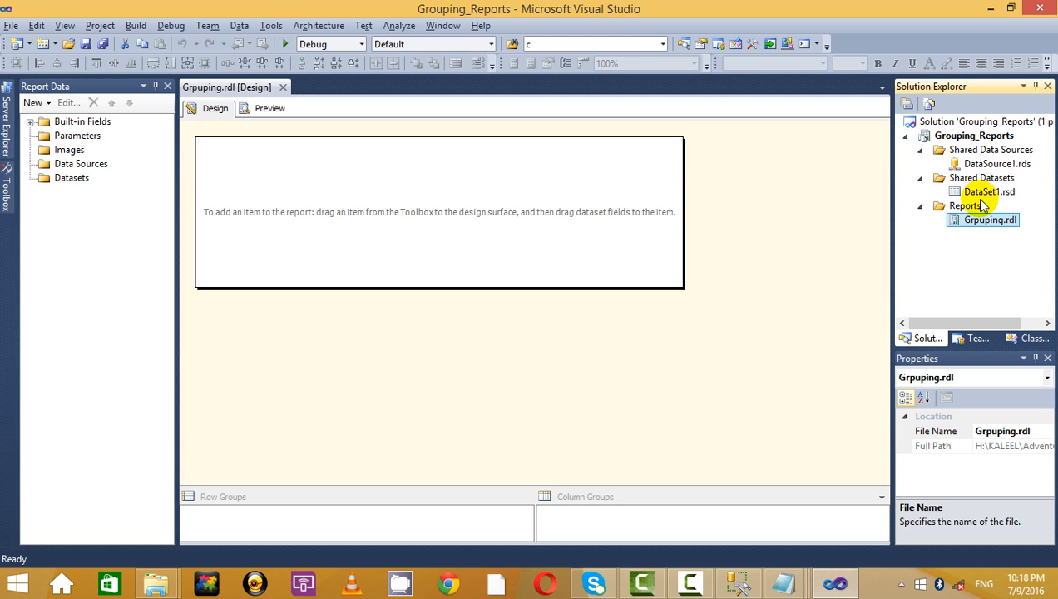
pyautogui.hotkey('alt', 'Tab')
pyautogui.hotkey('alt', 'Tab')
pyautogui.hotkey('alt', 'Tab')
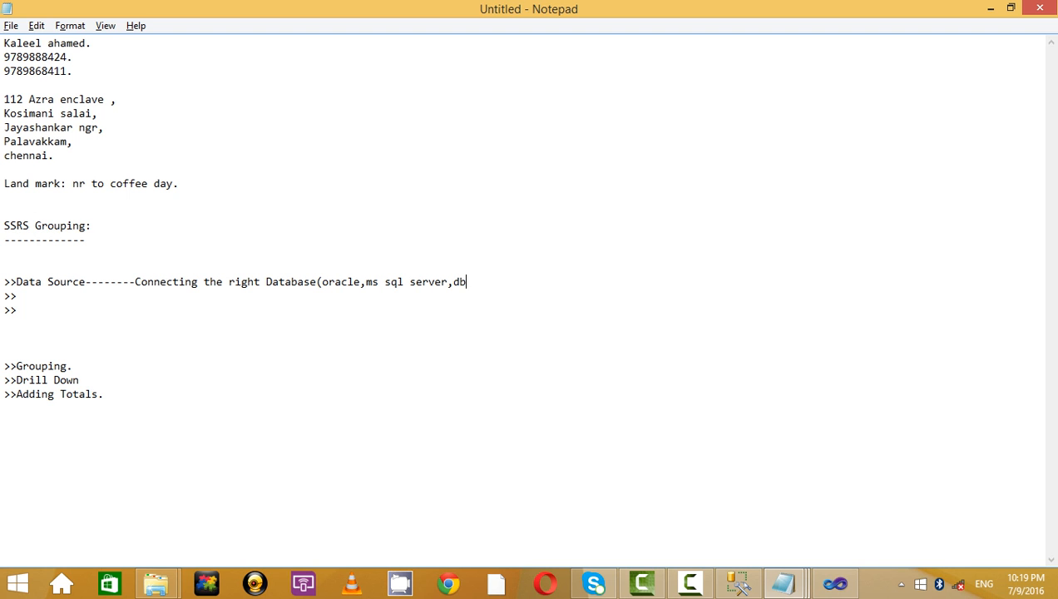
# - Switch to Visual Studio, examine the connection types offered for shared data source DataSource1, and close its properties unchanged
pyautogui.hotkey('alt', 'Tab')
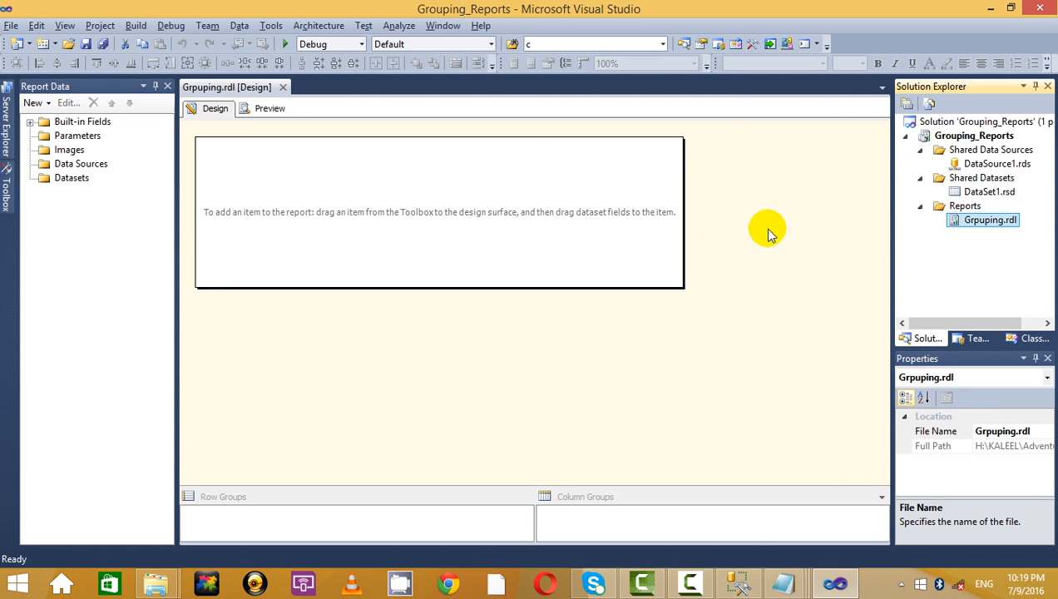
pyautogui.rightClick(994, 166)
pyautogui.click(822, 177)
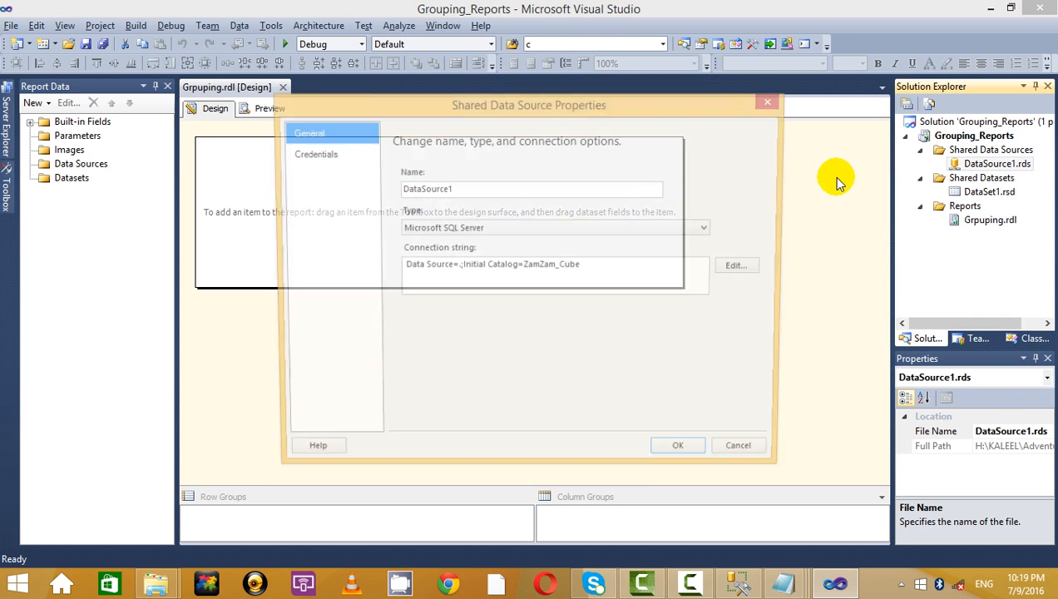
pyautogui.click(510, 230)
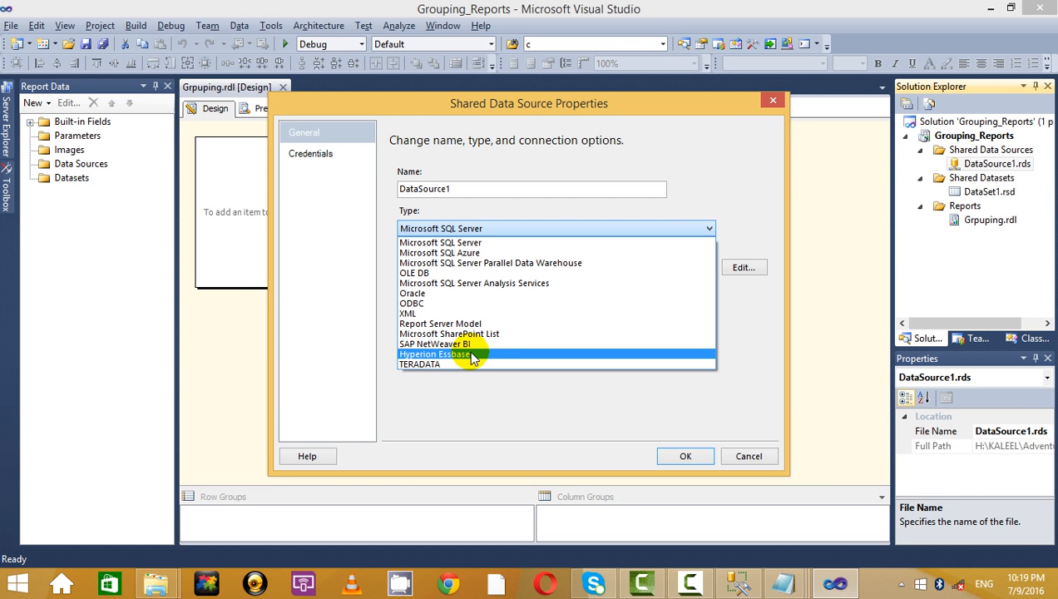
pyautogui.click(773, 103)
pyautogui.click(774, 103)
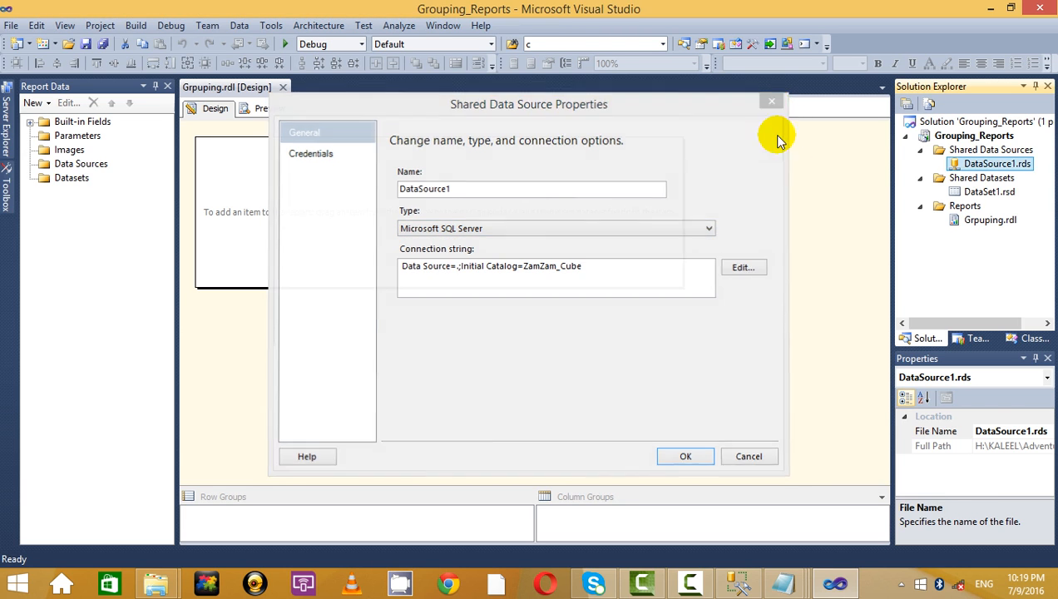
# - Return to Notepad and complete the second bullet as "Data Set----------->connecting to the right table with the query."
pyautogui.hotkey('alt', 'Tab')
pyautogui.moveTo(268, 390); pyautogui.dragTo(76, 332)
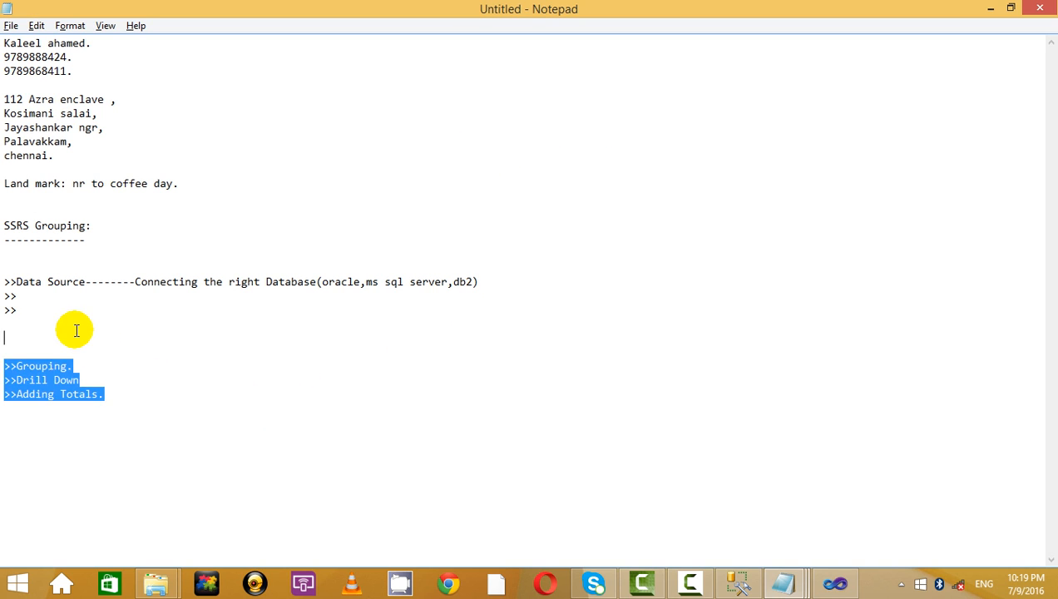
pyautogui.click(75, 326)
pyautogui.click(62, 300)
pyautogui.write('Data Set----------->')
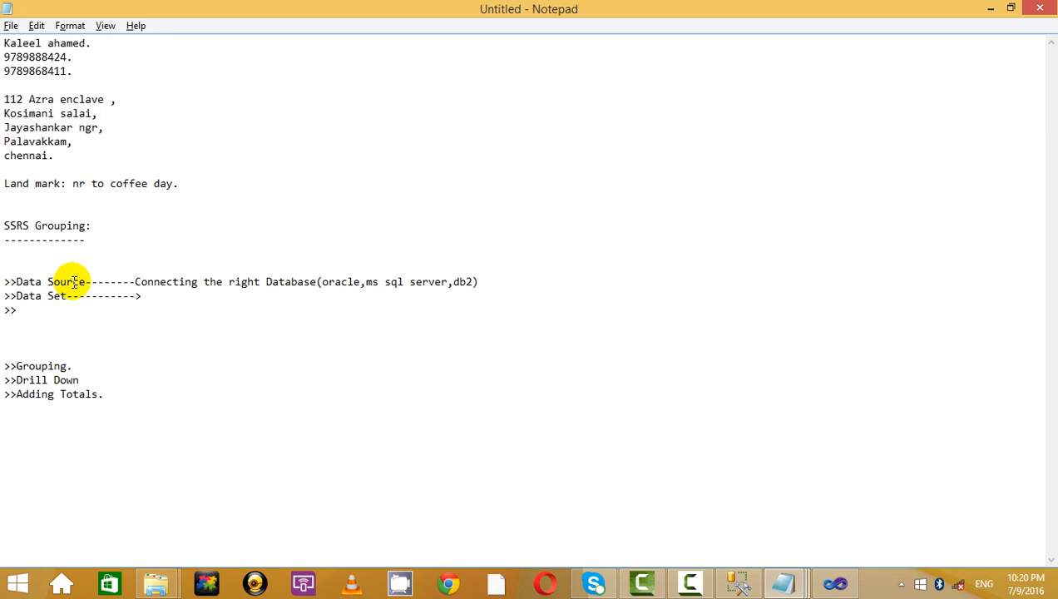
pyautogui.write('c')
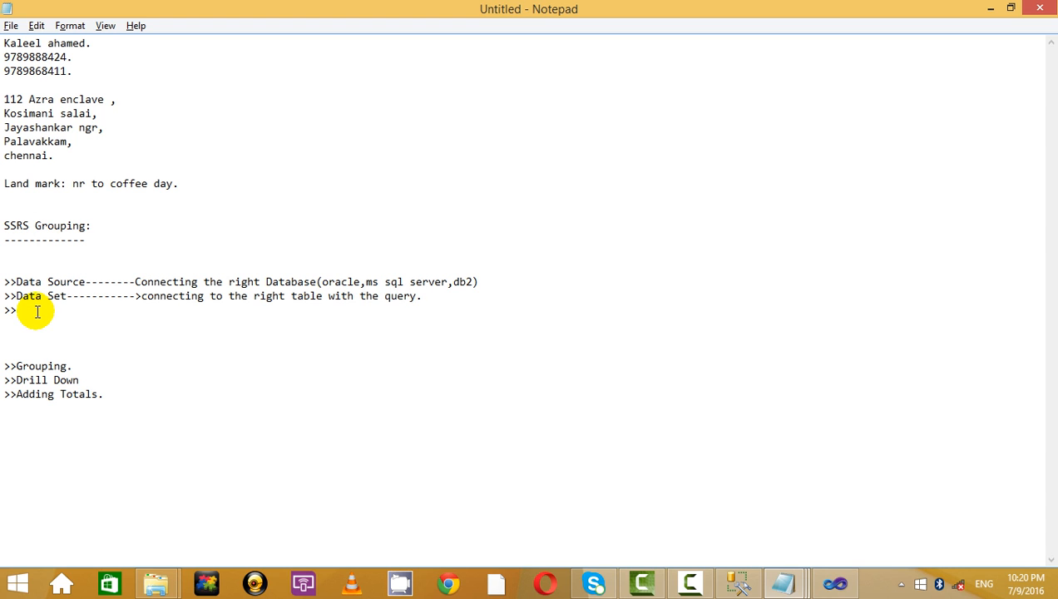
# - Start the third bullet with "Report Creation---->" and append "Or the table or the query which can take part in the report creation" to the Data Set note
pyautogui.hotkey('alt', 'Tab')
pyautogui.hotkey('alt', 'Tab')
pyautogui.hotkey('alt', 'Tab')
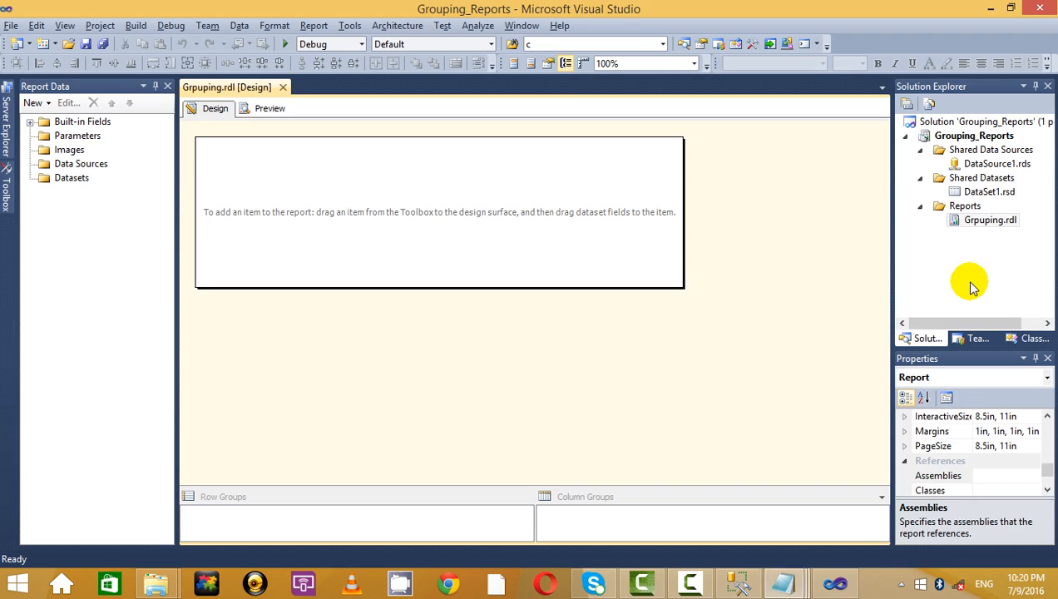
pyautogui.click(989, 222)
pyautogui.click(481, 241)
pyautogui.hotkey('alt', 'Tab')
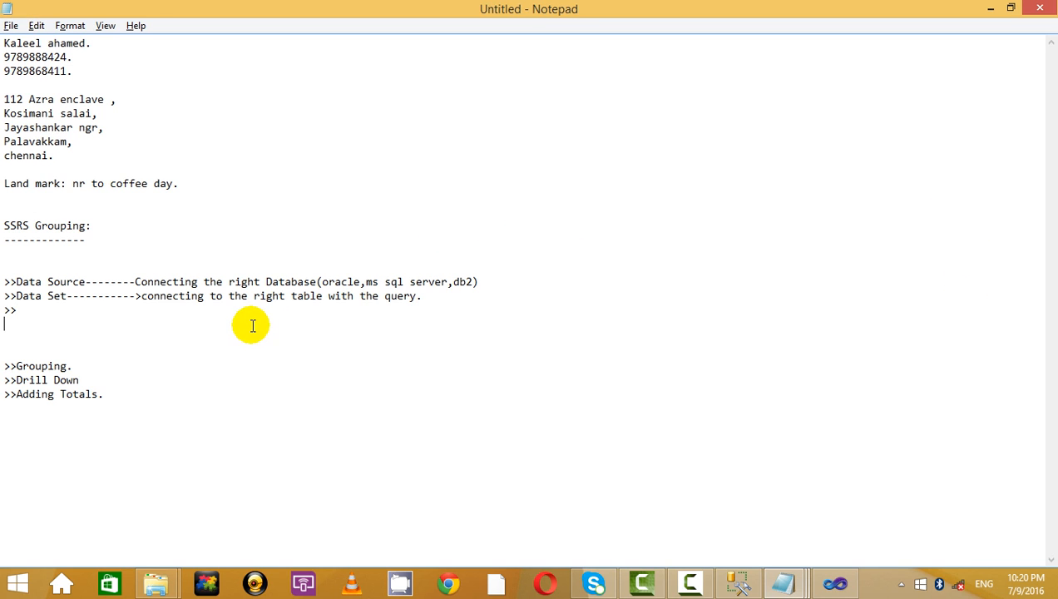
pyautogui.click(178, 309)
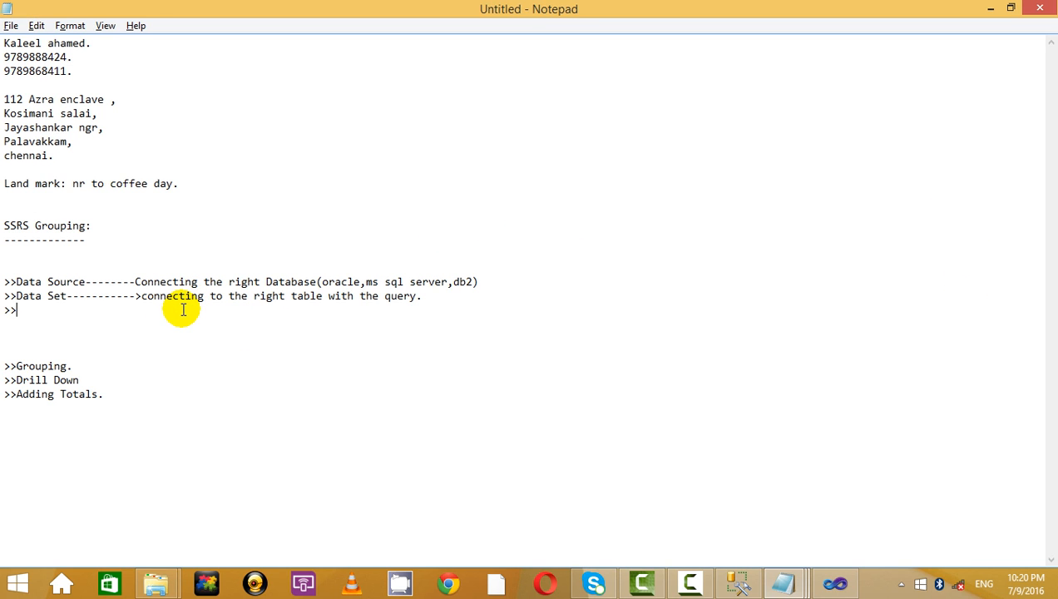
pyautogui.hotkey('alt', 'Tab')
pyautogui.hotkey('alt', 'Tab')
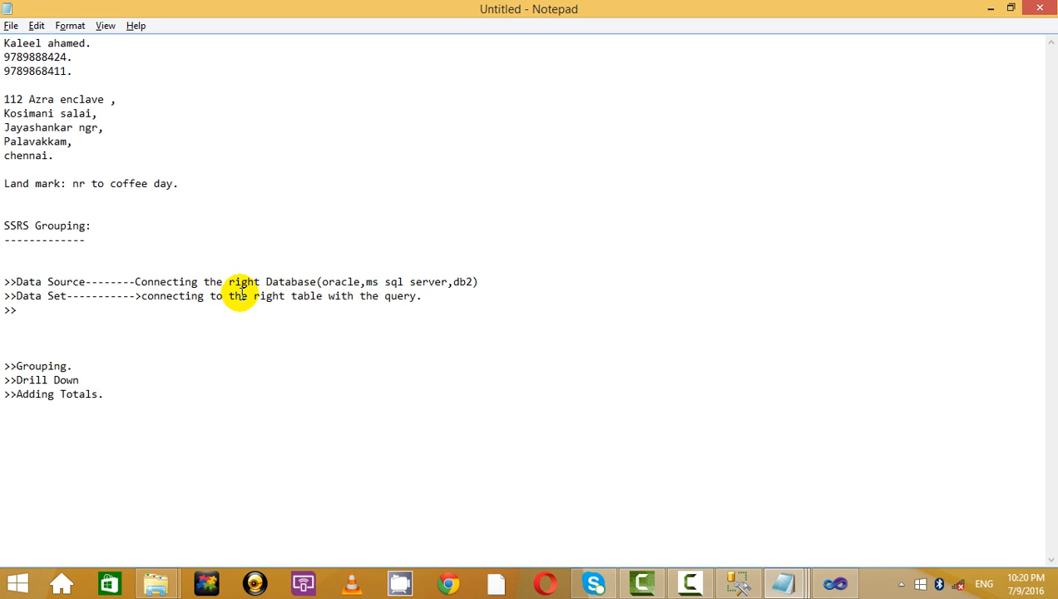
pyautogui.write('Report Creation---->')
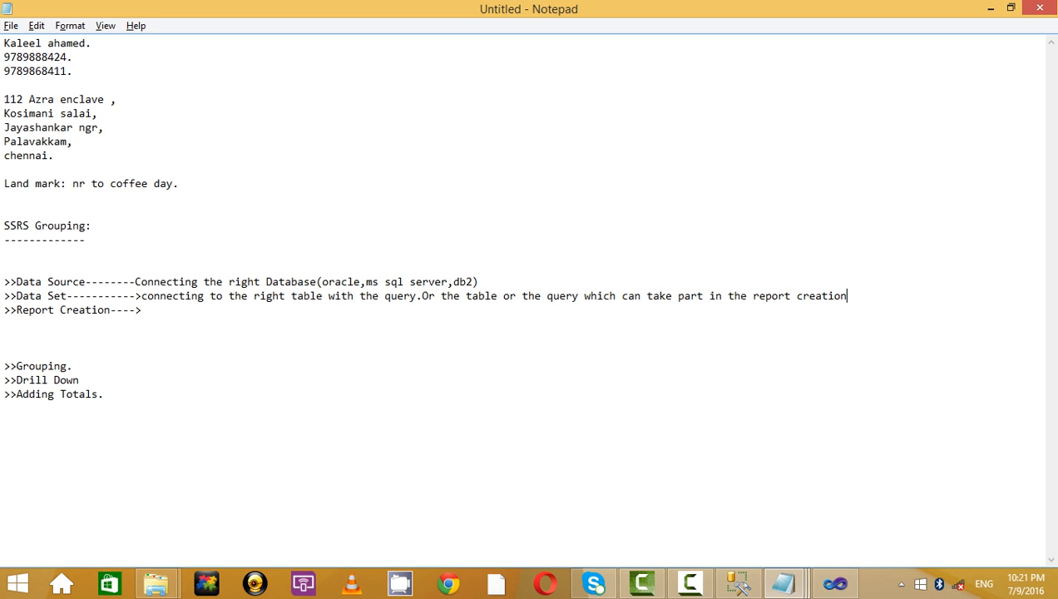
# - Describe Report Creation as "the actaul report which can be created using matrix,tabluar,chart and guages,list,etc."
pyautogui.click(191, 312)
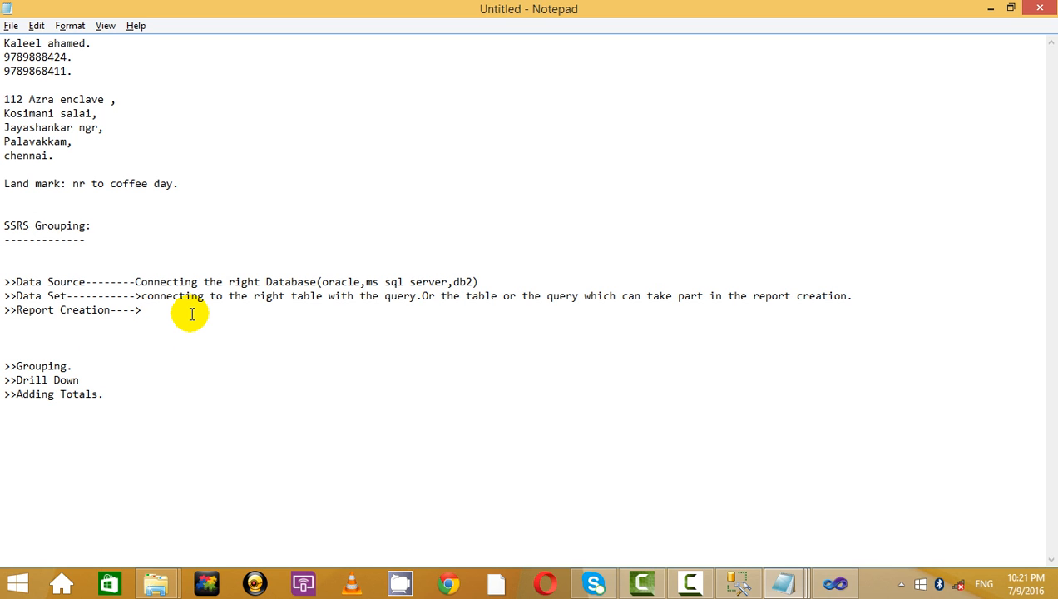
pyautogui.hotkey('alt', 'Tab')
pyautogui.hotkey('alt', 'Tab')
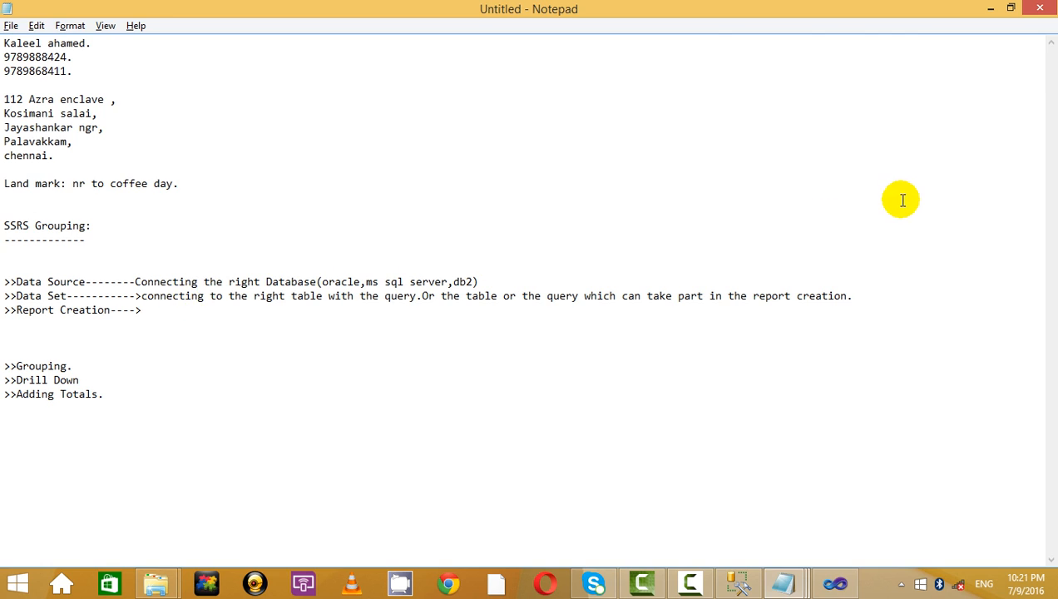
pyautogui.hotkey('alt', 'Tab')
pyautogui.hotkey('alt', 'Tab')
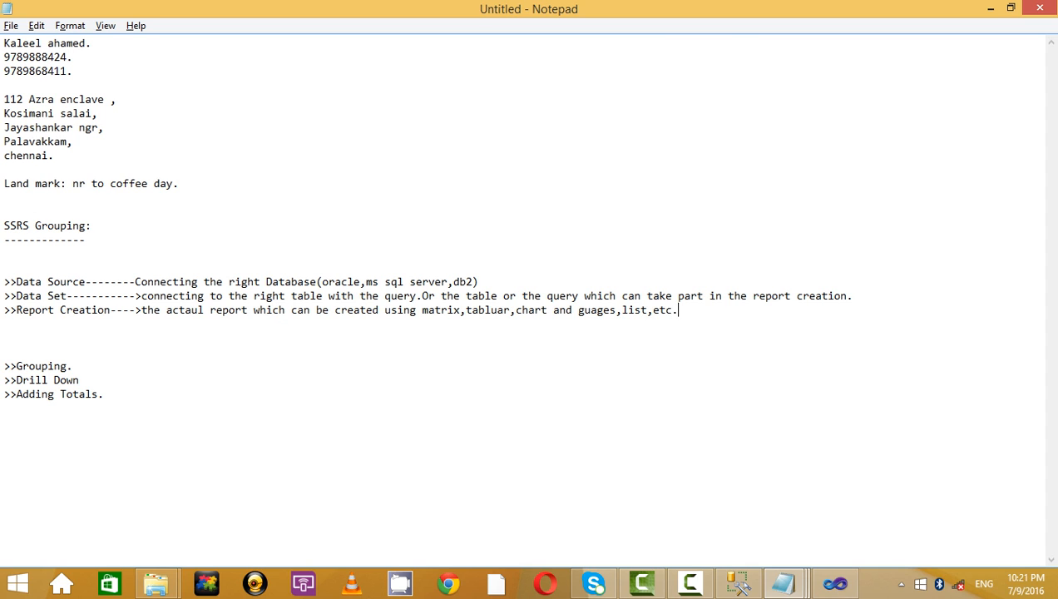
# - Switch to Visual Studio and add a data source named DataSource1 to the Grpuping.rdl report
pyautogui.hotkey('alt', 'Tab')
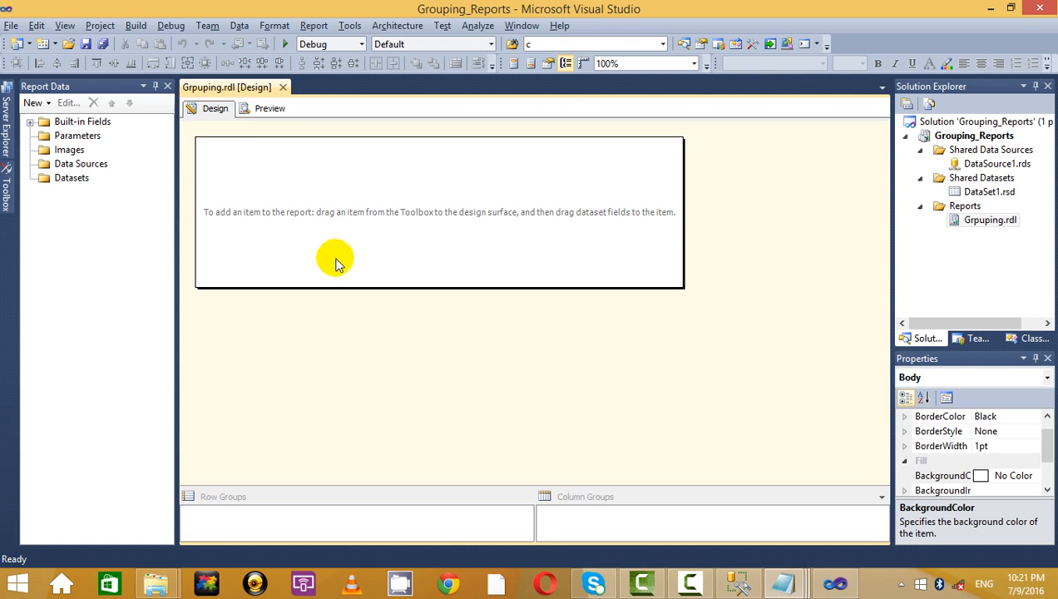
pyautogui.rightClick(93, 161)
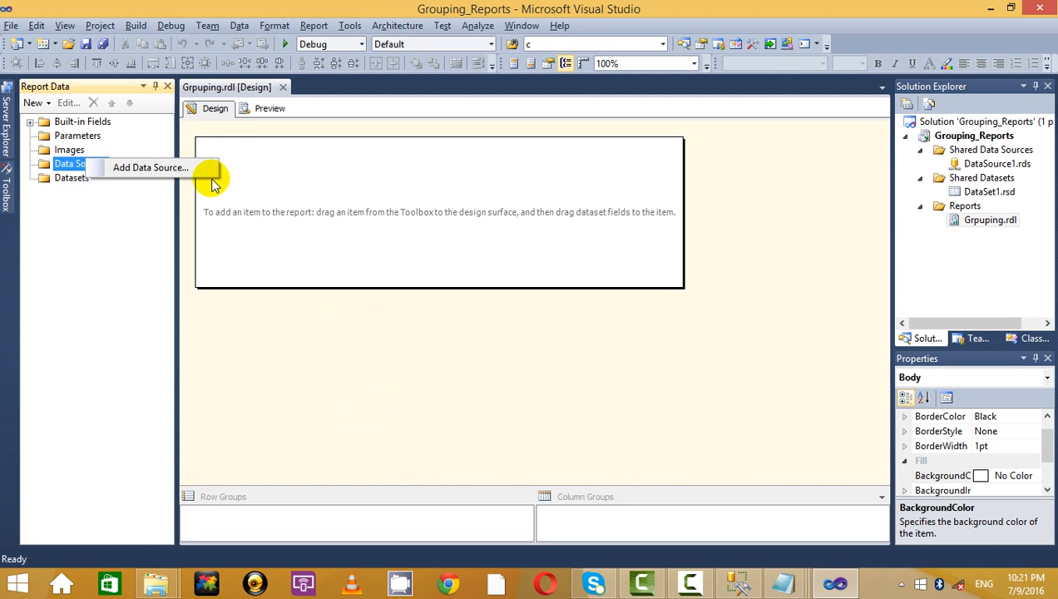
pyautogui.click(198, 169)
pyautogui.rightClick(95, 166)
pyautogui.click(138, 172)
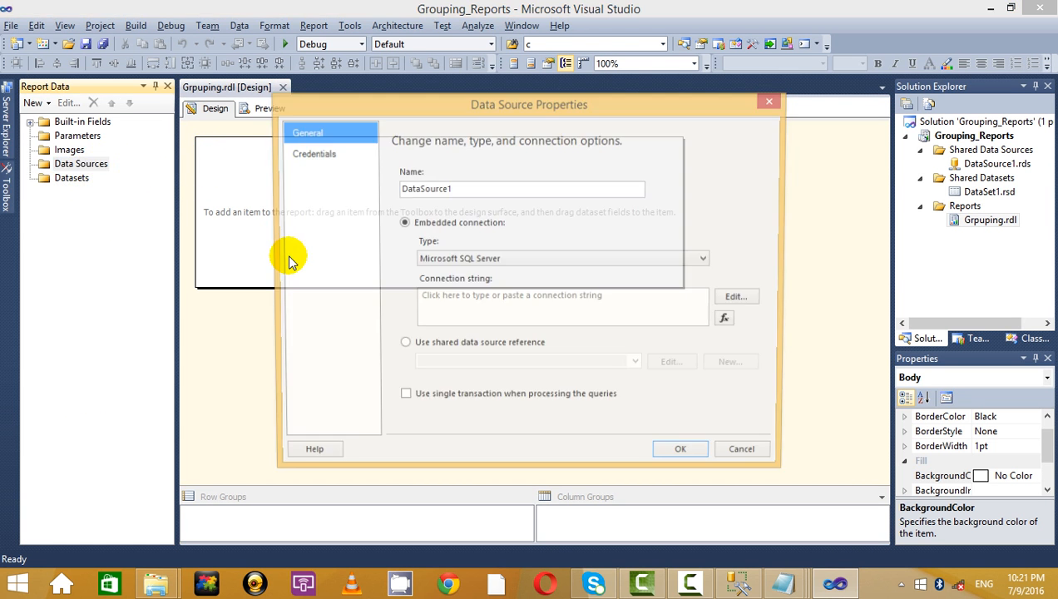
pyautogui.click(684, 458)
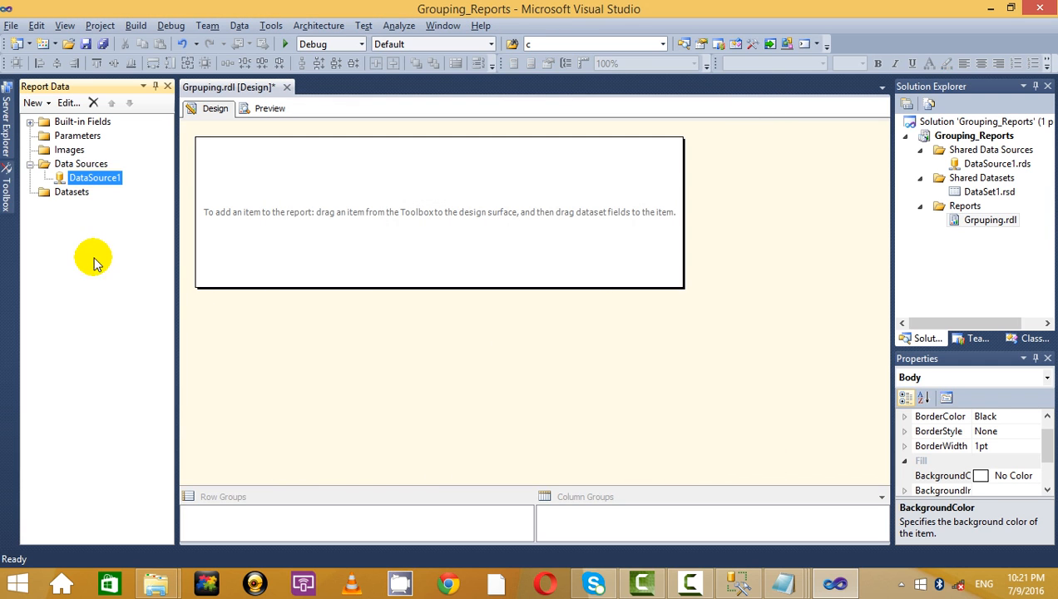
# - Add a dataset named DataSet1 to the report, based on the shared dataset DataSet1
pyautogui.click(65, 194)
pyautogui.rightClick(60, 199)
pyautogui.click(178, 205)
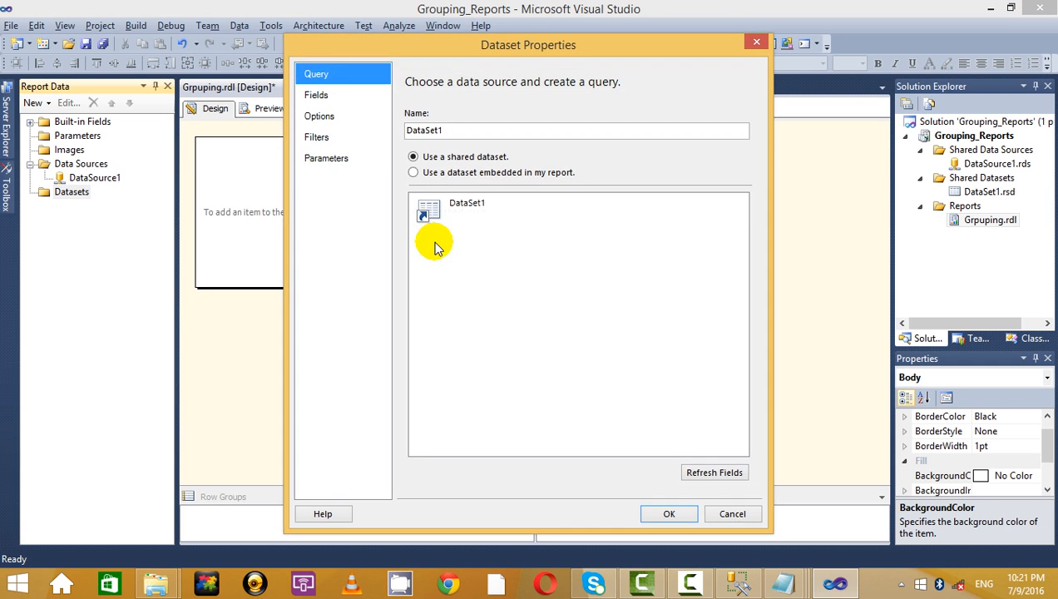
pyautogui.click(489, 208)
pyautogui.click(666, 513)
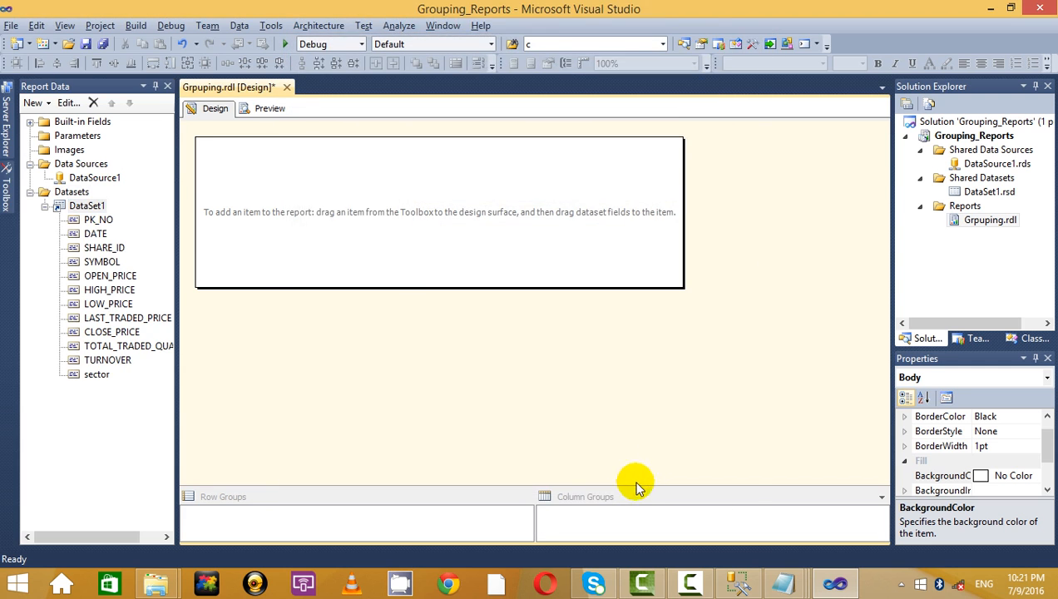
# - Insert a table in the report body and place the PK_NO and DATE fields in its first two columns
pyautogui.click(3, 180)
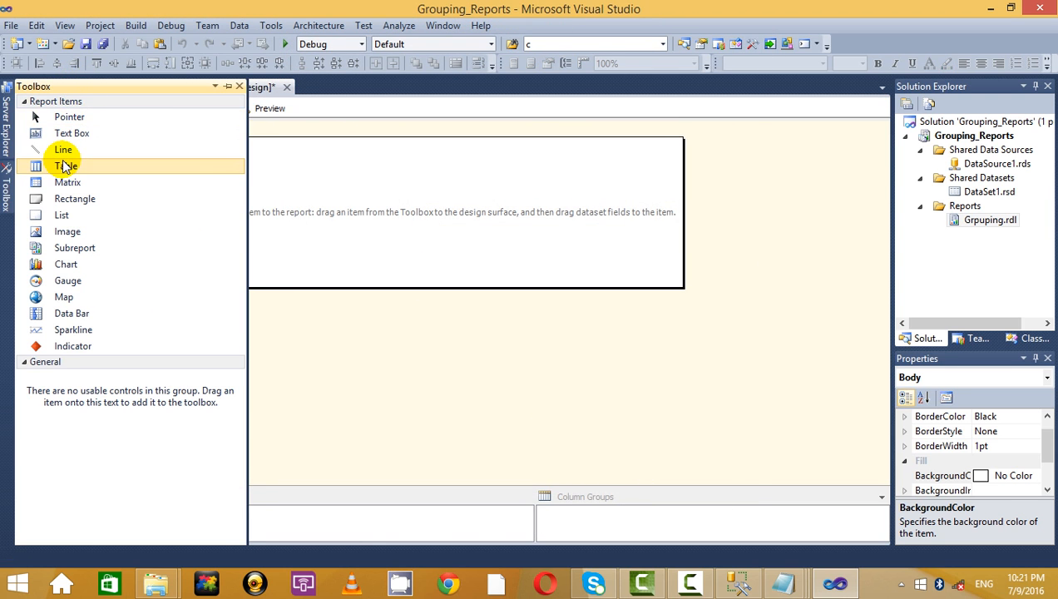
pyautogui.moveTo(53, 171); pyautogui.dragTo(353, 195)
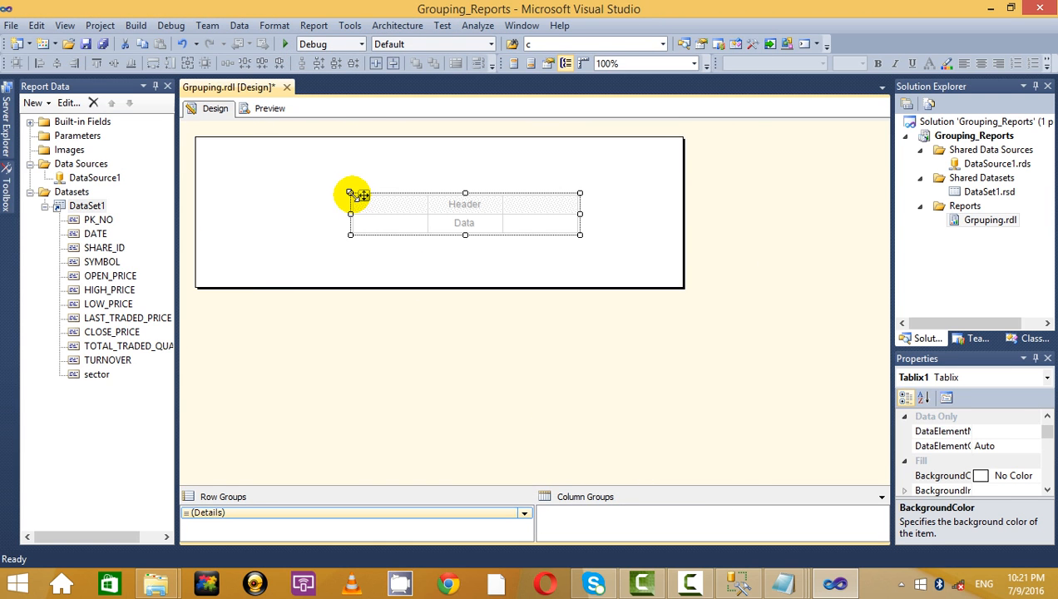
pyautogui.moveTo(95, 219); pyautogui.dragTo(391, 207)
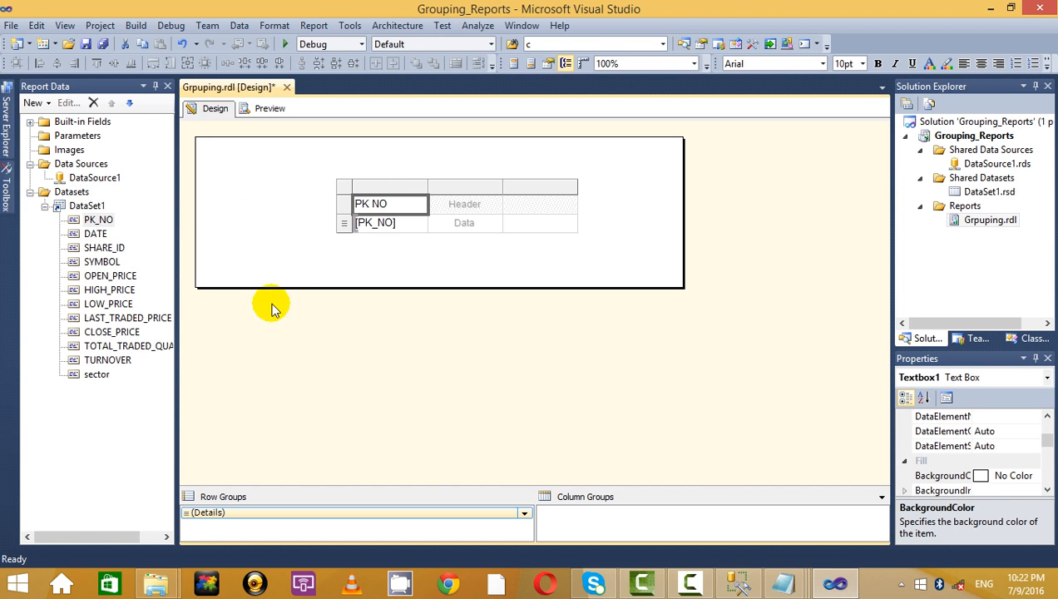
pyautogui.click(98, 247)
pyautogui.moveTo(95, 234); pyautogui.dragTo(445, 215)
# - Add OPEN_PRICE, HIGH_PRICE, LOW_PRICE, CLOSE_PRICE and TOTAL_TRADED_QUANTITY as the following columns of the table
pyautogui.moveTo(100, 277); pyautogui.dragTo(532, 215)
pyautogui.moveTo(113, 291); pyautogui.dragTo(582, 214)
pyautogui.moveTo(95, 302); pyautogui.dragTo(654, 211)
pyautogui.moveTo(104, 329); pyautogui.dragTo(728, 208)
pyautogui.moveTo(73, 347); pyautogui.dragTo(803, 208)
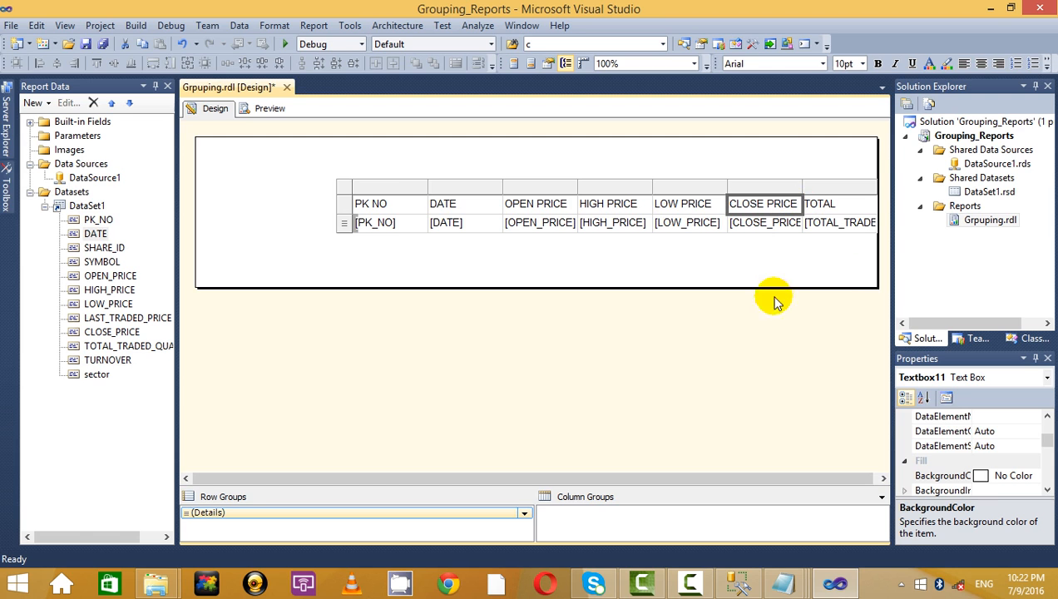
# - Move the table slightly to the left in the report body, preview the report and return to its design
pyautogui.click(356, 184)
pyautogui.click(342, 204)
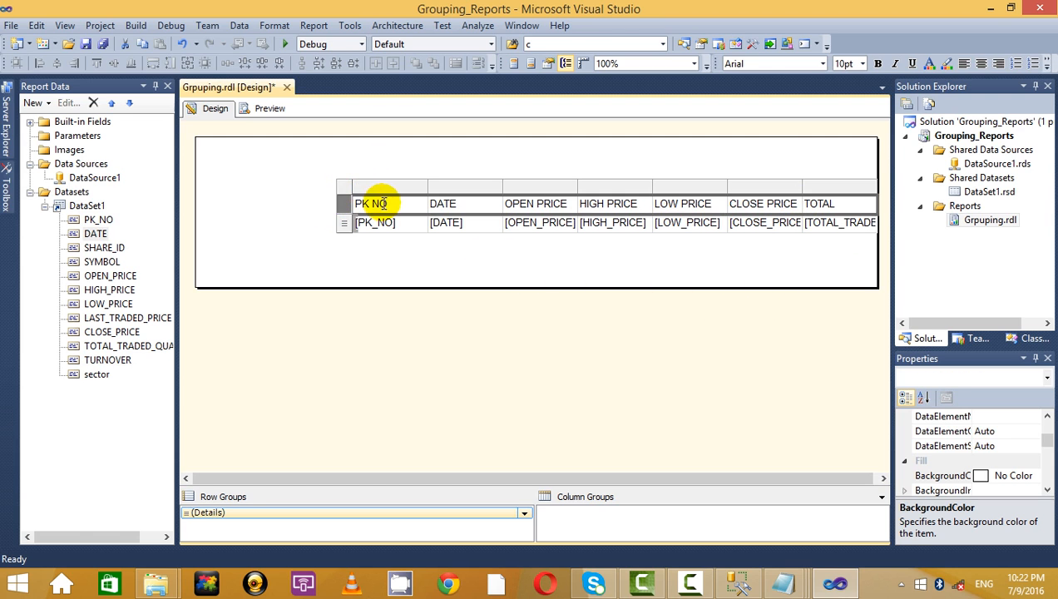
pyautogui.click(333, 187)
pyautogui.click(359, 202)
pyautogui.click(345, 188)
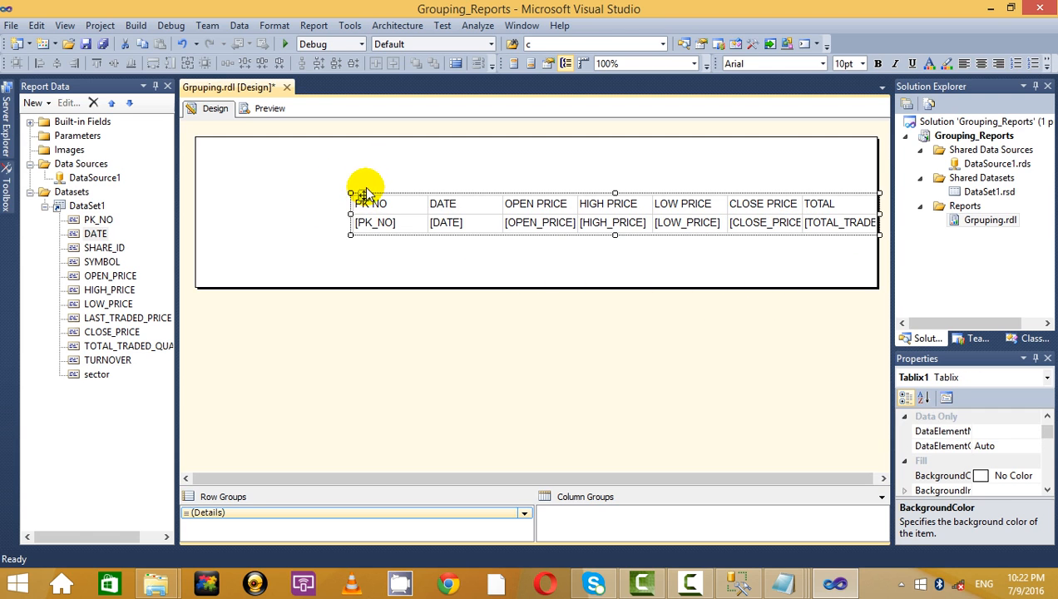
pyautogui.click(350, 160)
pyautogui.click(264, 109)
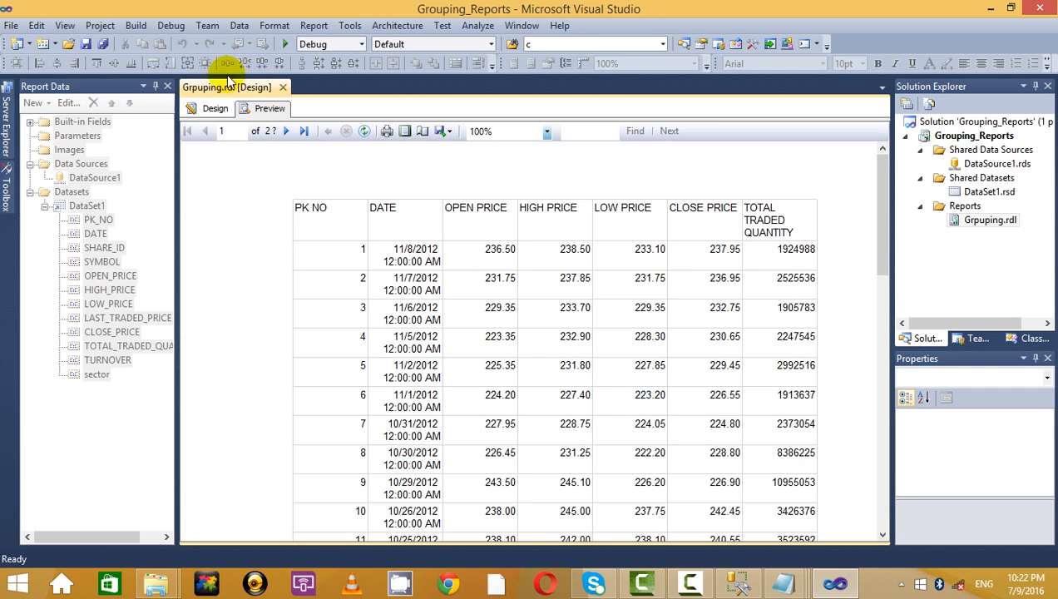
pyautogui.click(213, 108)
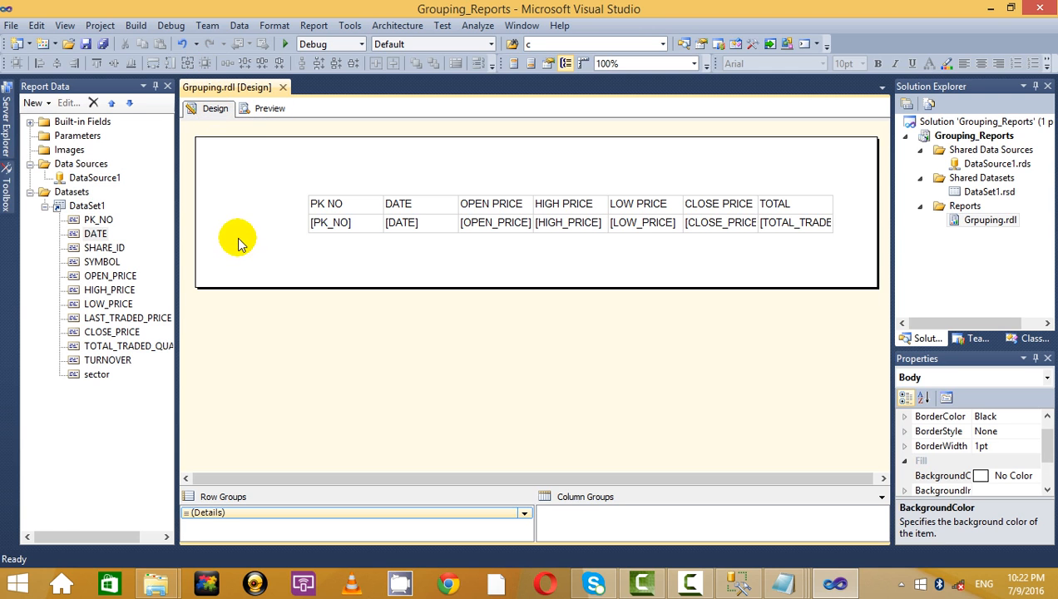
# - Add the sector and TURNOVER fields as the first two columns of the table, ahead of PK NO, and preview the report
pyautogui.click(113, 359)
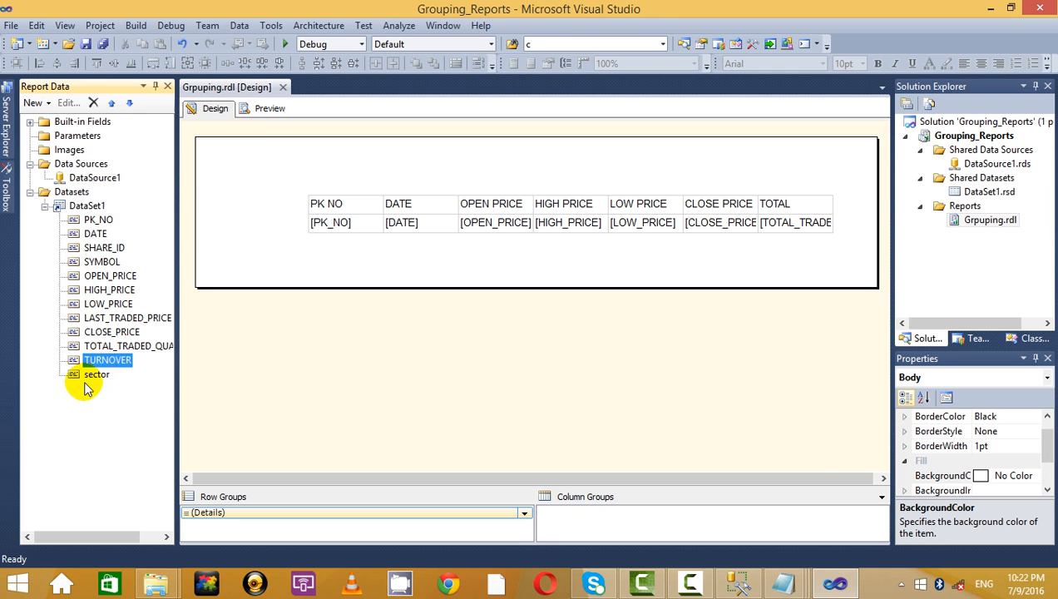
pyautogui.click(91, 377)
pyautogui.click(103, 364)
pyautogui.moveTo(98, 375); pyautogui.dragTo(314, 223)
pyautogui.click(260, 109)
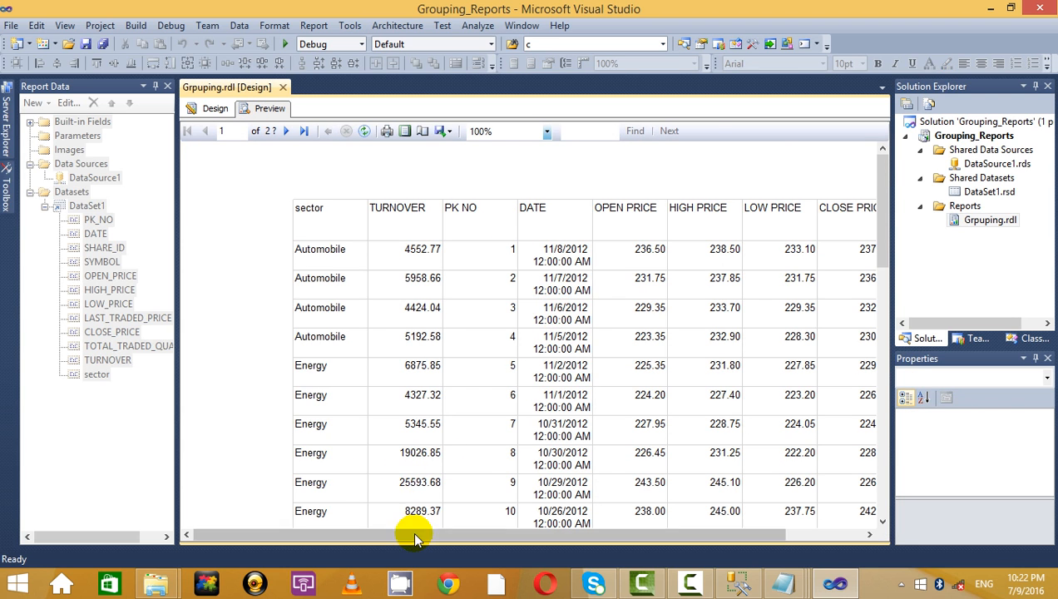
pyautogui.moveTo(416, 539); pyautogui.dragTo(491, 539)
pyautogui.scroll(-2, 701, 374)
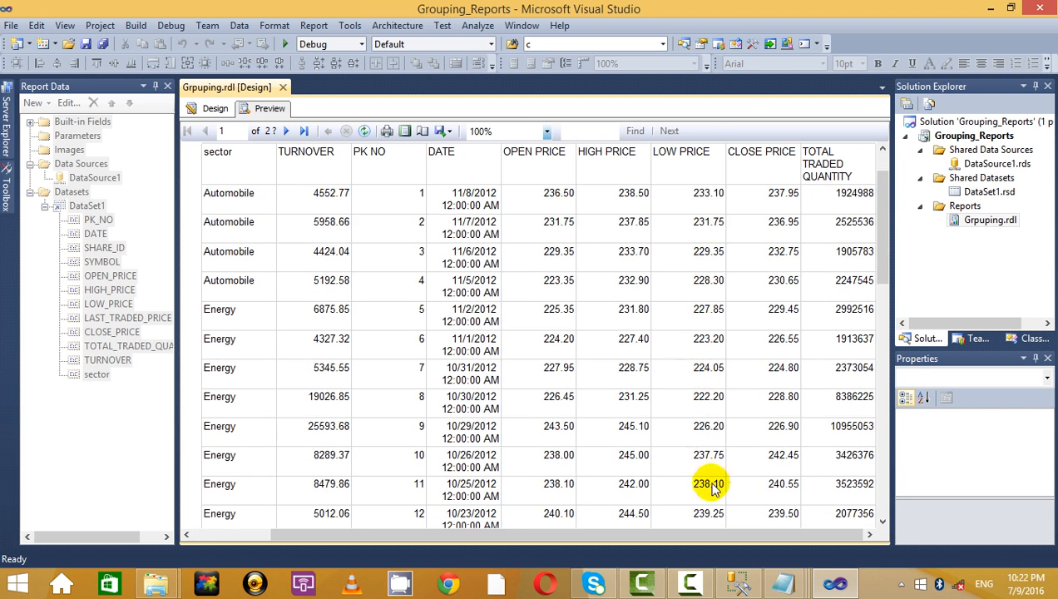
pyautogui.click(689, 582)
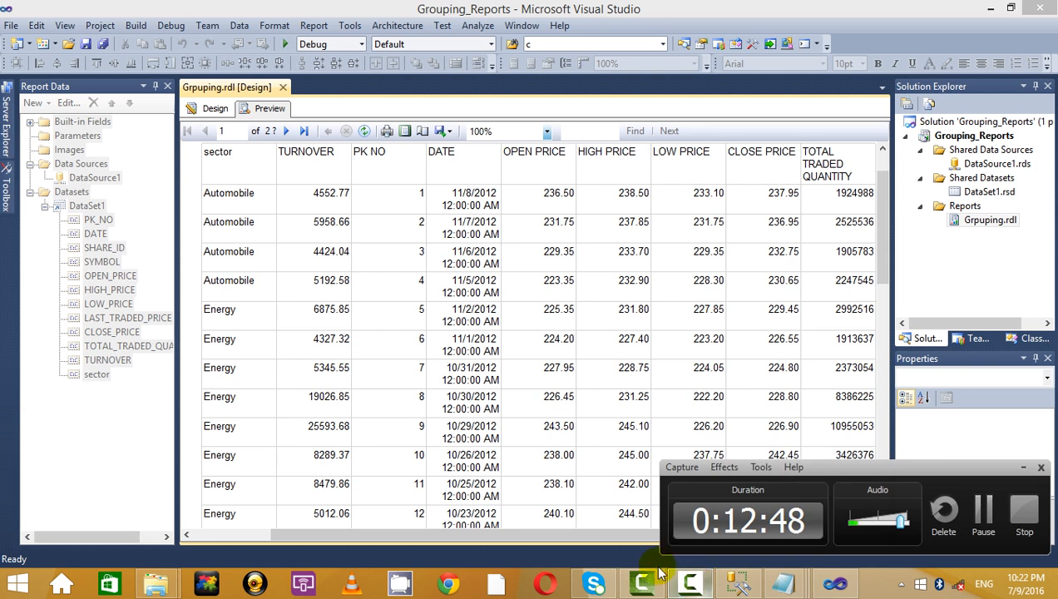
pyautogui.click(1023, 471)
pyautogui.scroll(2, 524, 257)
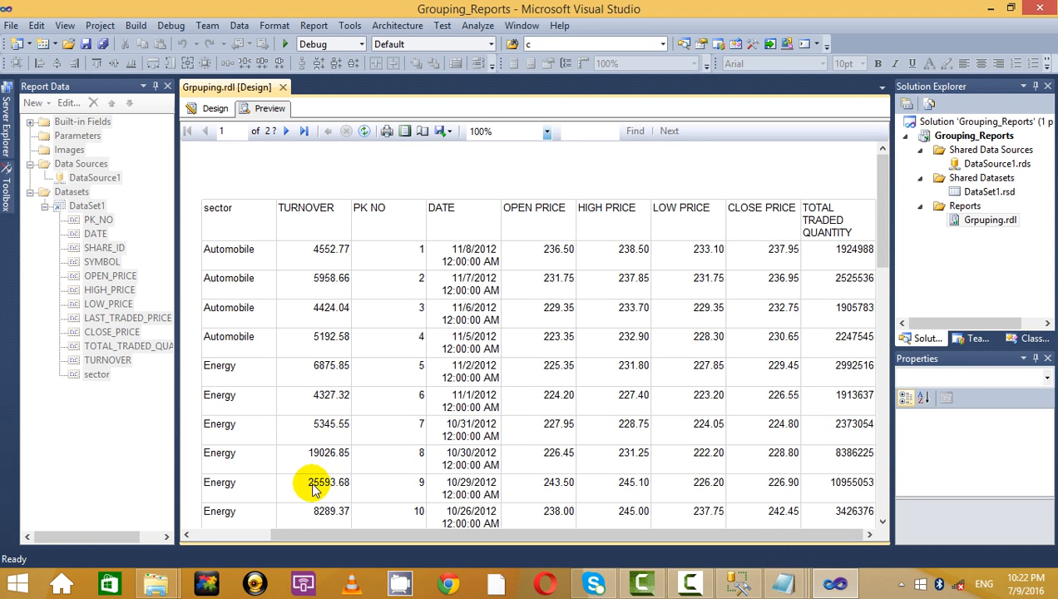
# - Switch to the Files folder in File Explorer, view the source data in Bhel10.txt and close the file
pyautogui.click(279, 499)
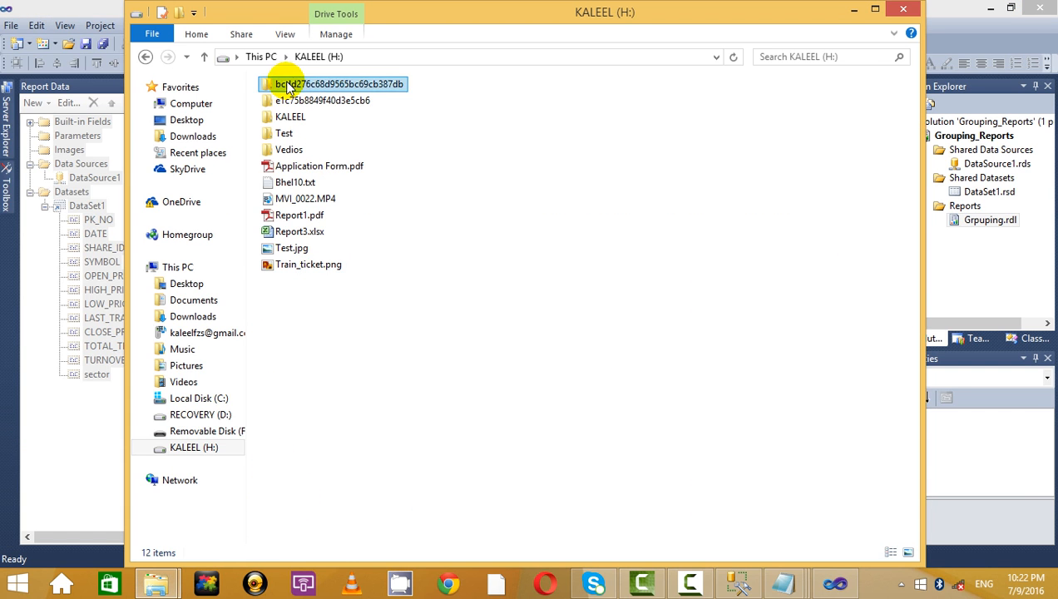
pyautogui.moveTo(156, 583)
pyautogui.click(147, 502)
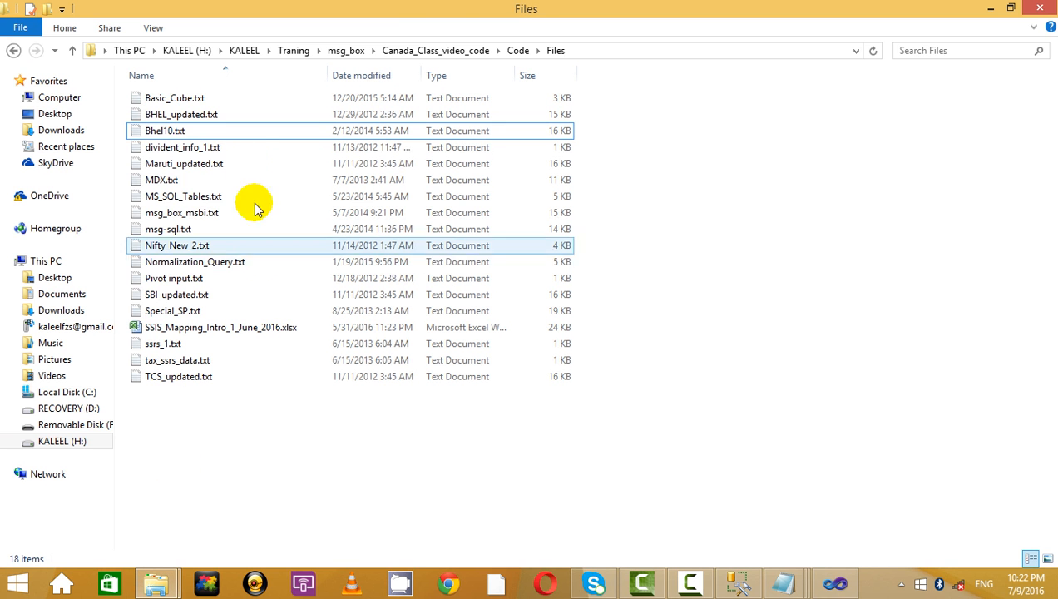
pyautogui.click(517, 50)
pyautogui.doubleClick(219, 196)
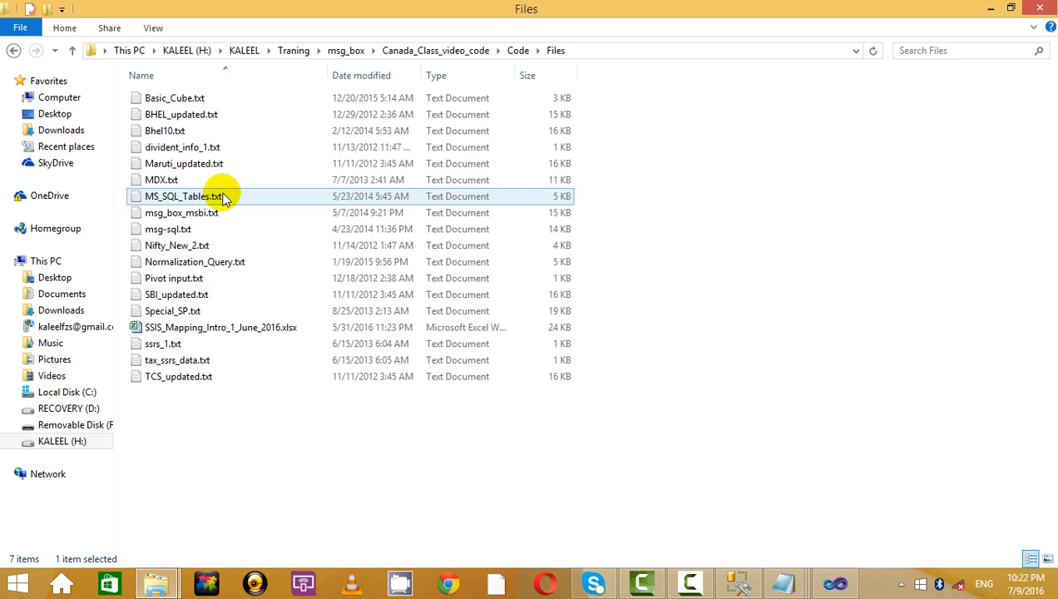
pyautogui.doubleClick(226, 131)
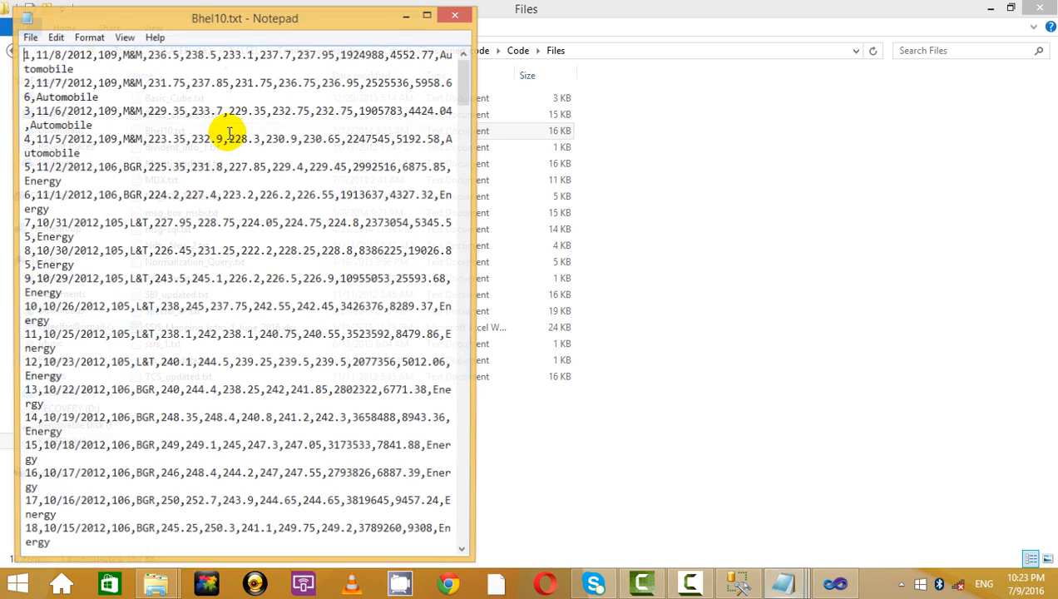
pyautogui.click(456, 14)
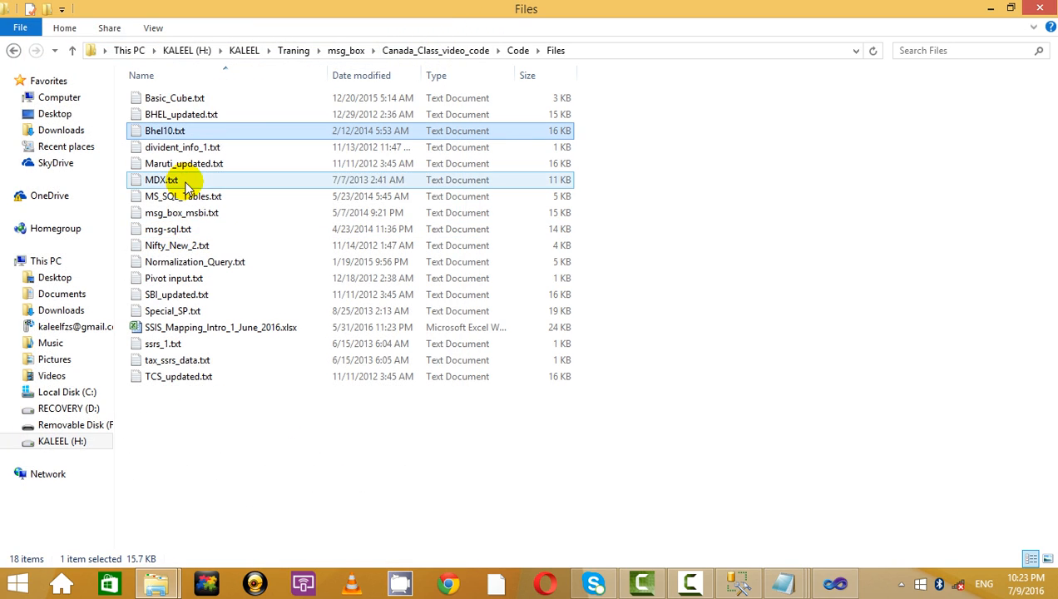
# - Examine the CREATE TABLE script for BHEL_PRICE10 in MS_SQL_Tables.txt, and put the file and folder windows away
pyautogui.doubleClick(189, 229)
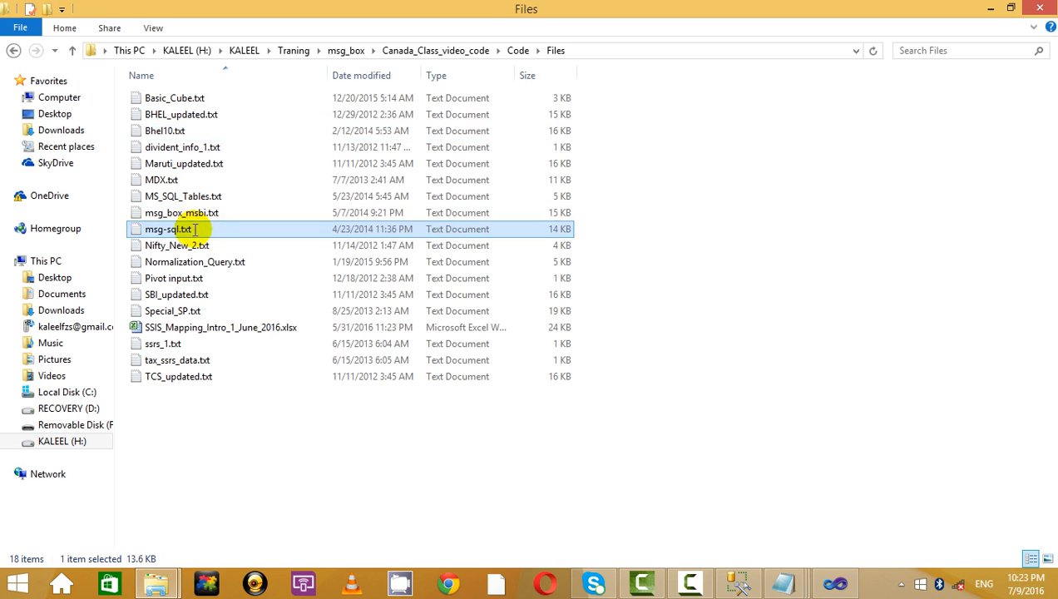
pyautogui.click(456, 14)
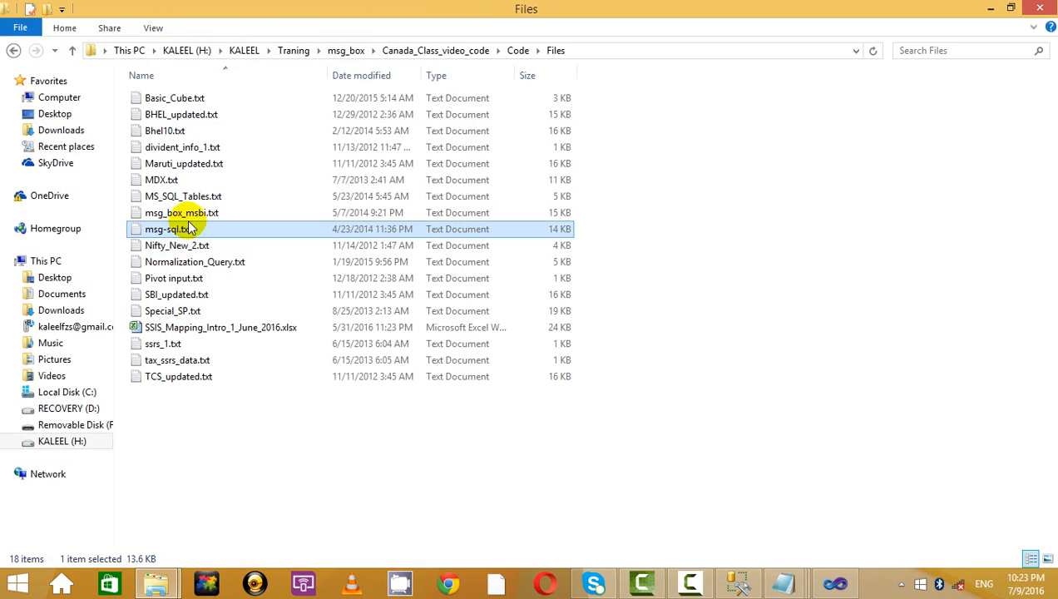
pyautogui.doubleClick(204, 200)
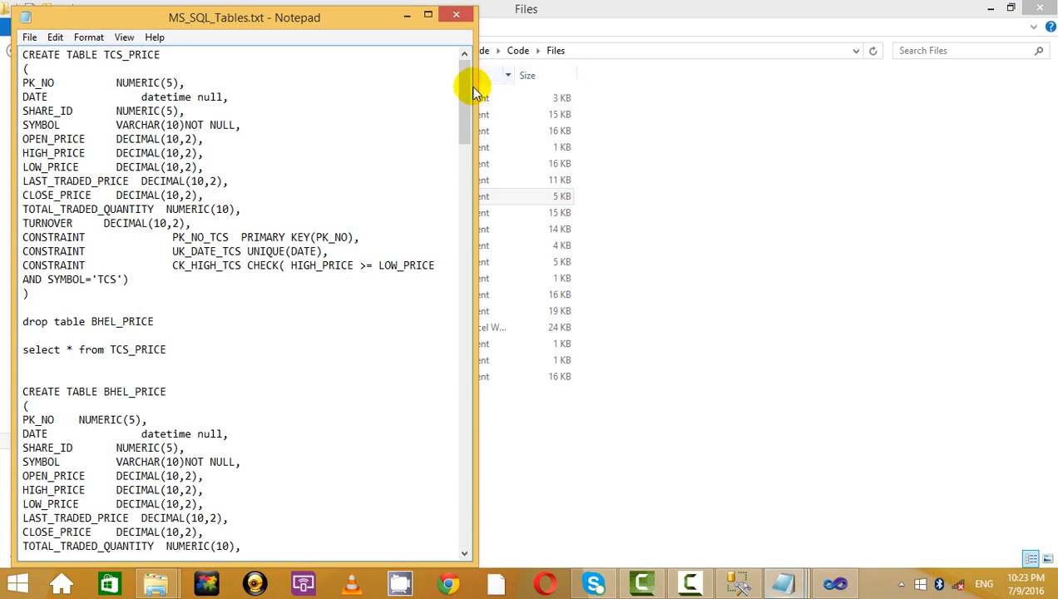
pyautogui.moveTo(471, 79); pyautogui.dragTo(398, 541)
pyautogui.moveTo(245, 542); pyautogui.dragTo(176, 353)
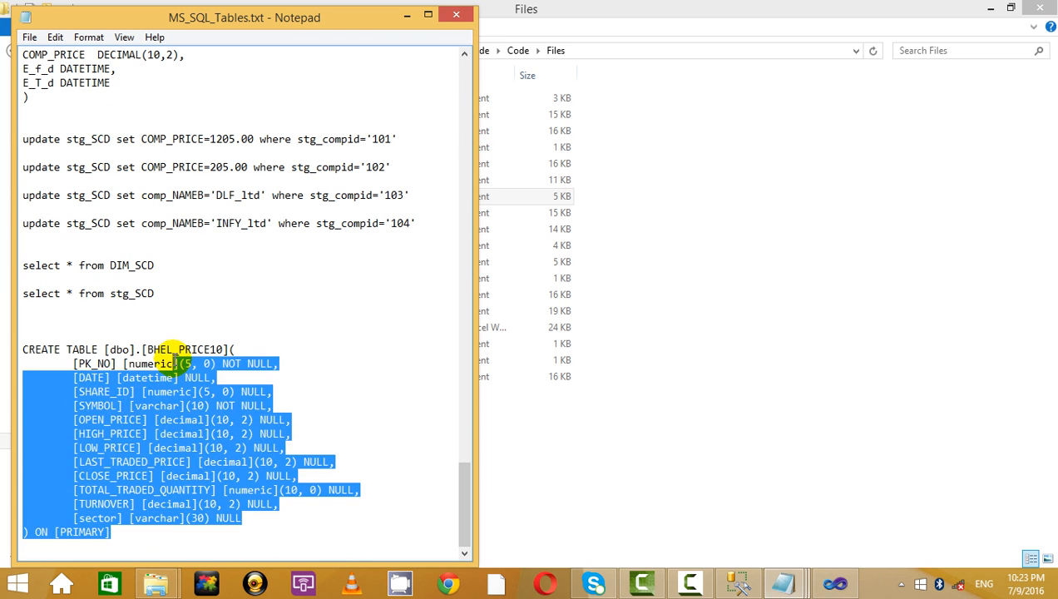
pyautogui.click(239, 309)
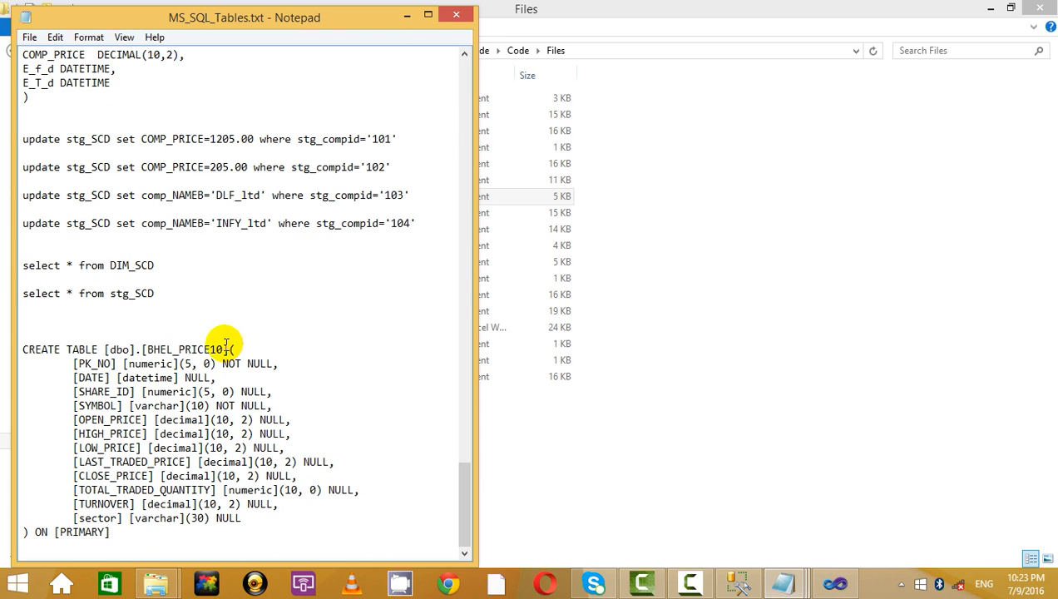
pyautogui.click(453, 18)
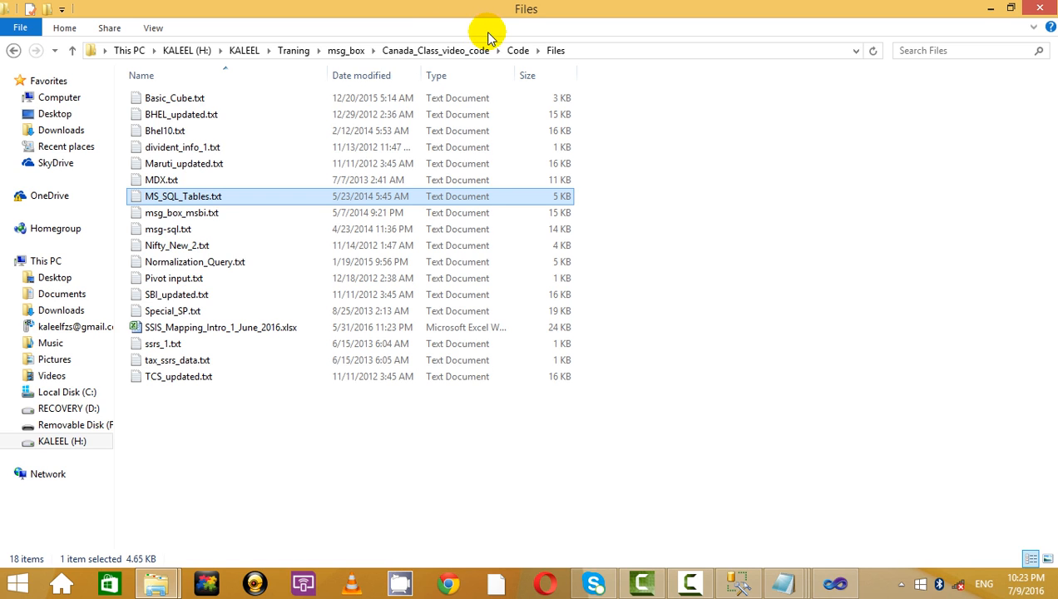
pyautogui.click(989, 8)
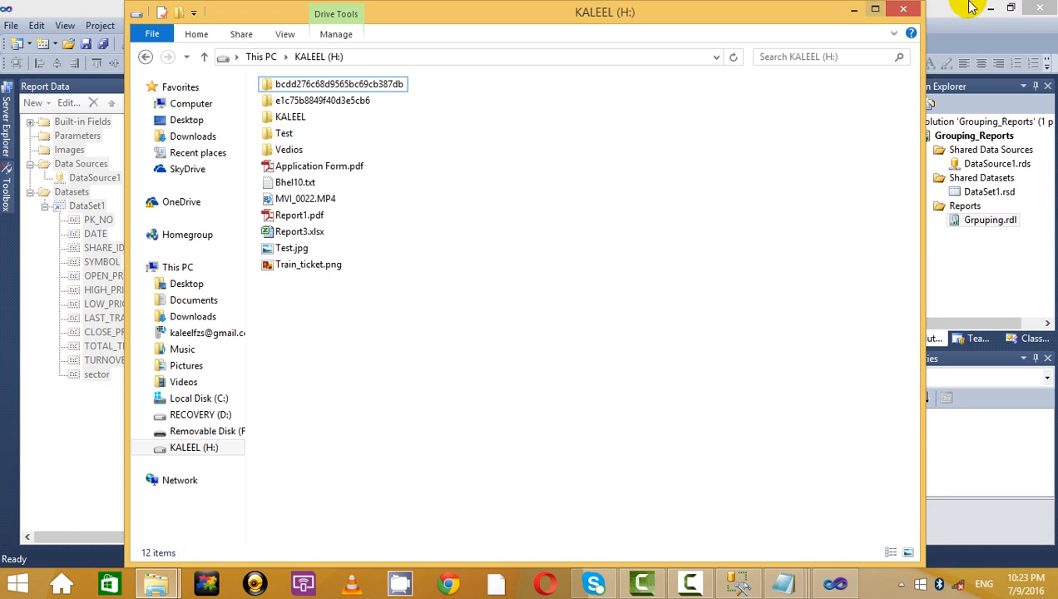
pyautogui.click(903, 9)
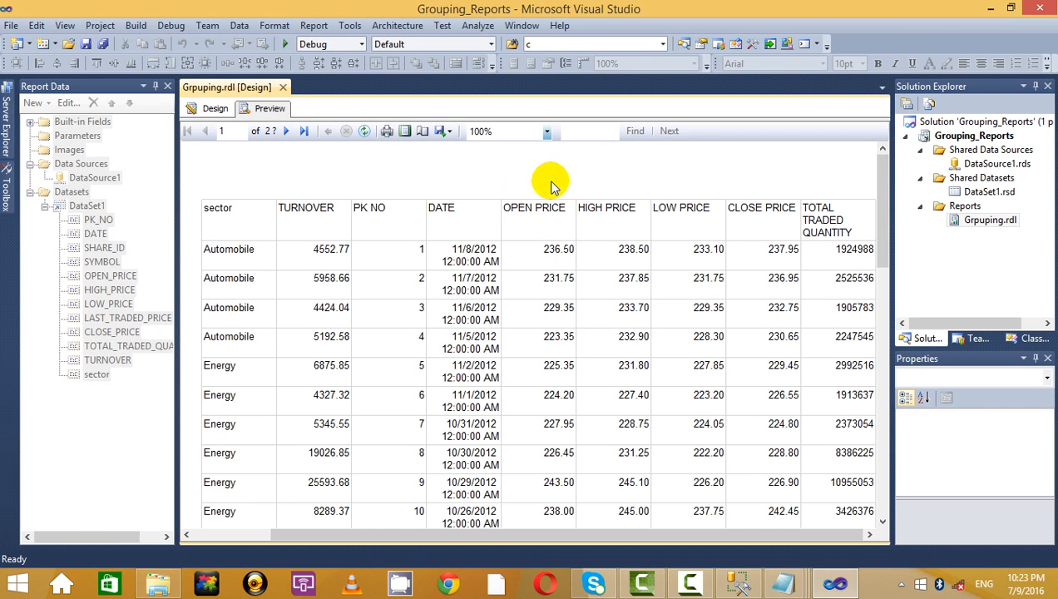
# - Return to the report design and move the whole table left, close to the left edge of the report body
pyautogui.click(204, 108)
pyautogui.click(330, 207)
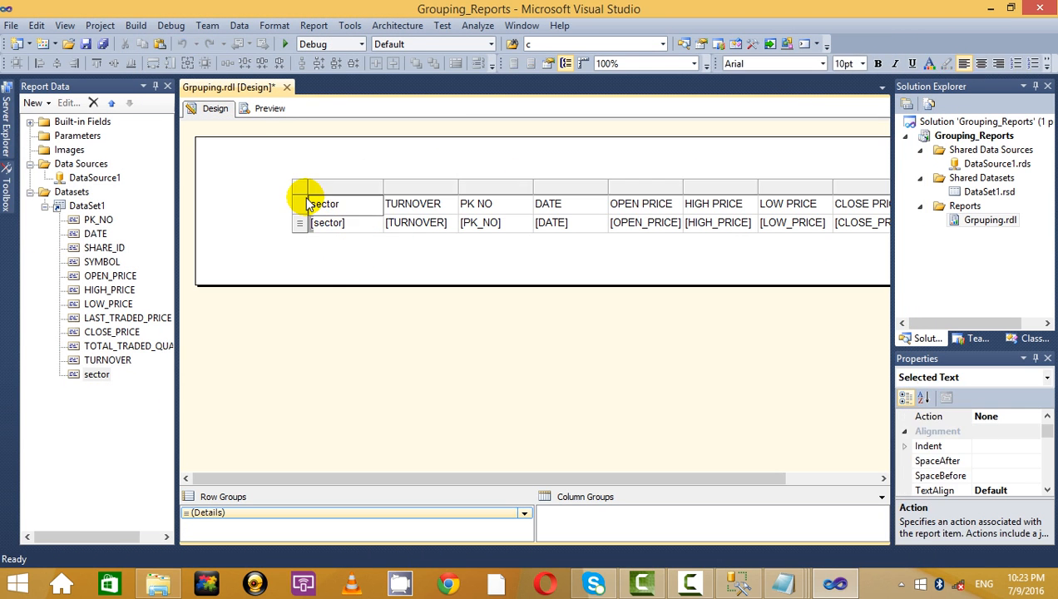
pyautogui.click(302, 202)
pyautogui.click(302, 187)
pyautogui.moveTo(320, 196); pyautogui.dragTo(209, 189)
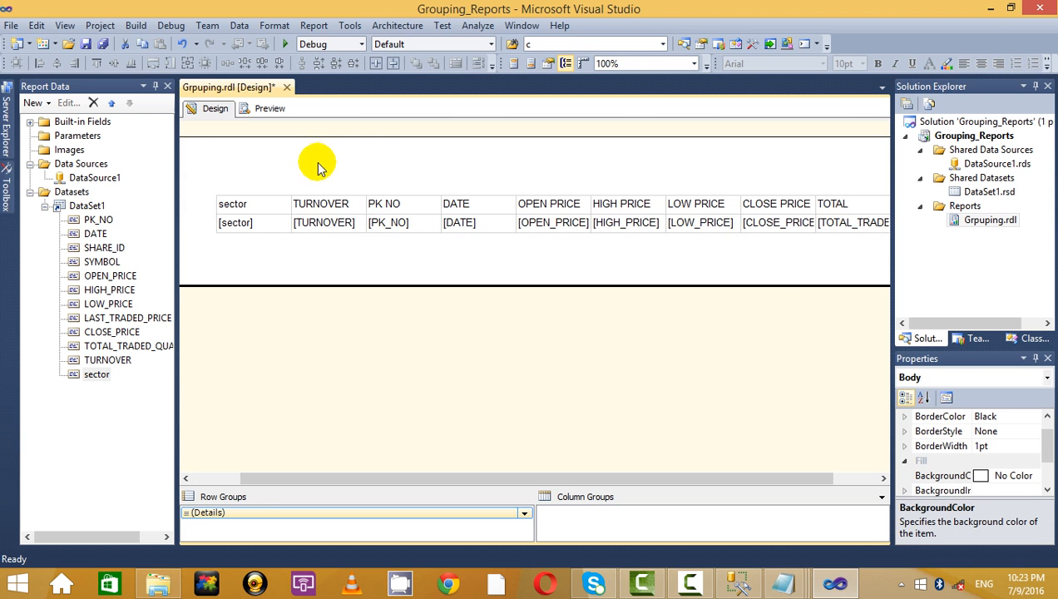
pyautogui.click(224, 204)
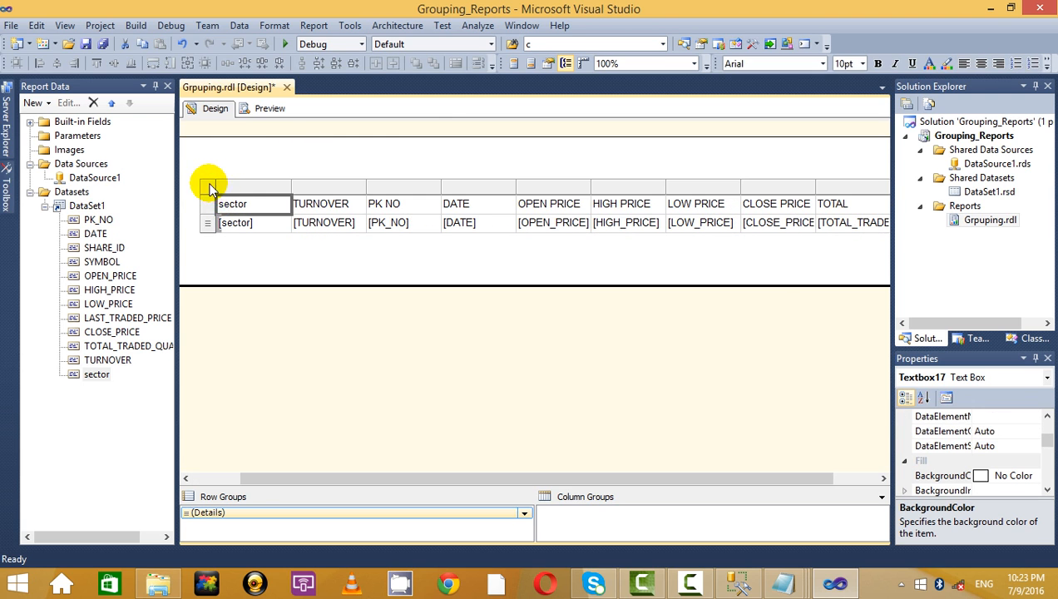
pyautogui.click(214, 193)
pyautogui.moveTo(227, 195)
pyautogui.mouseDown()
pyautogui.moveTo(241, 203)
pyautogui.moveTo(215, 193)
pyautogui.mouseUp()
pyautogui.click(331, 166)
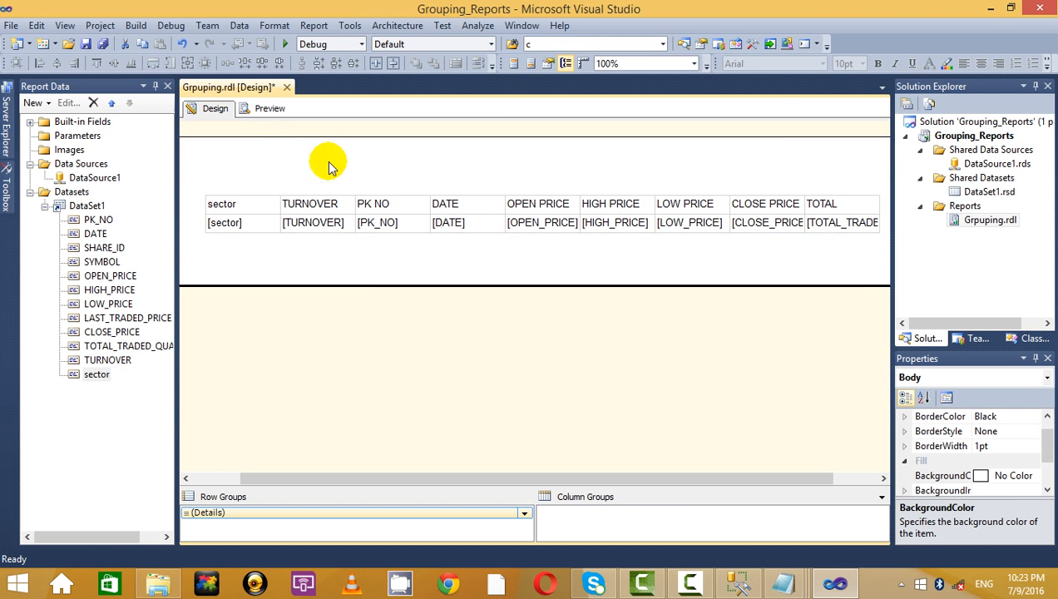
# - Insert a TURNOVER column after CLOSE PRICE, and delete the LOW PRICE and HIGH PRICE columns from the table
pyautogui.click(108, 360)
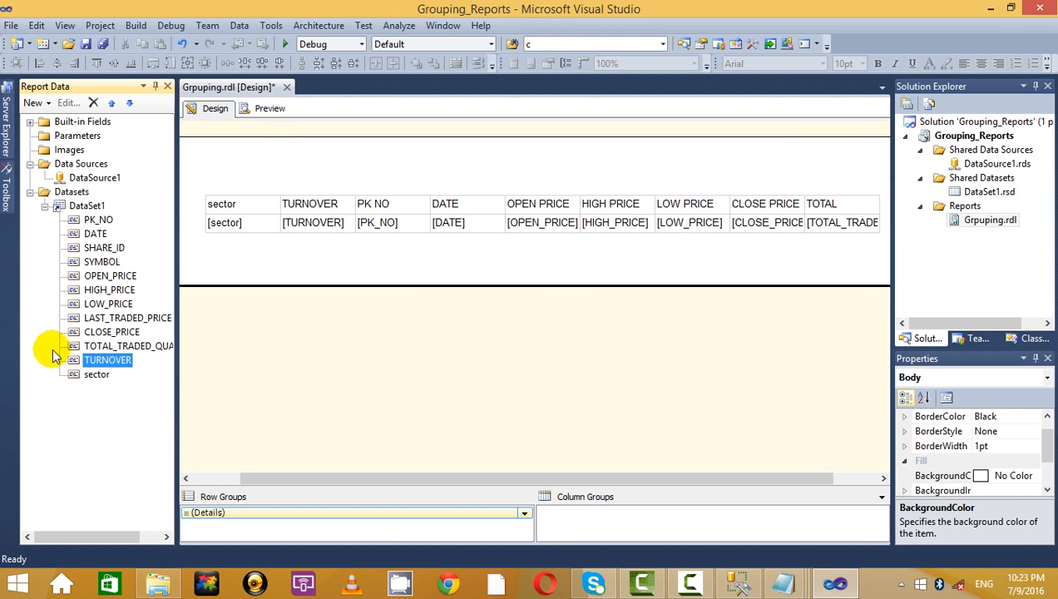
pyautogui.moveTo(99, 359)
pyautogui.mouseDown()
pyautogui.moveTo(752, 213)
pyautogui.moveTo(800, 224)
pyautogui.mouseUp()
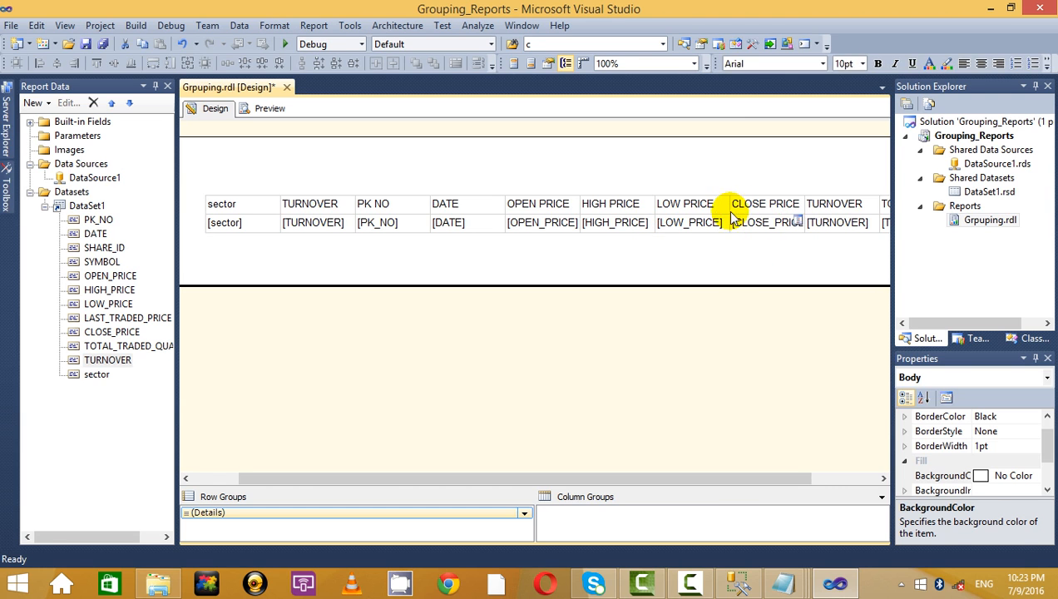
pyautogui.click(739, 218)
pyautogui.click(727, 188)
pyautogui.rightClick(709, 194)
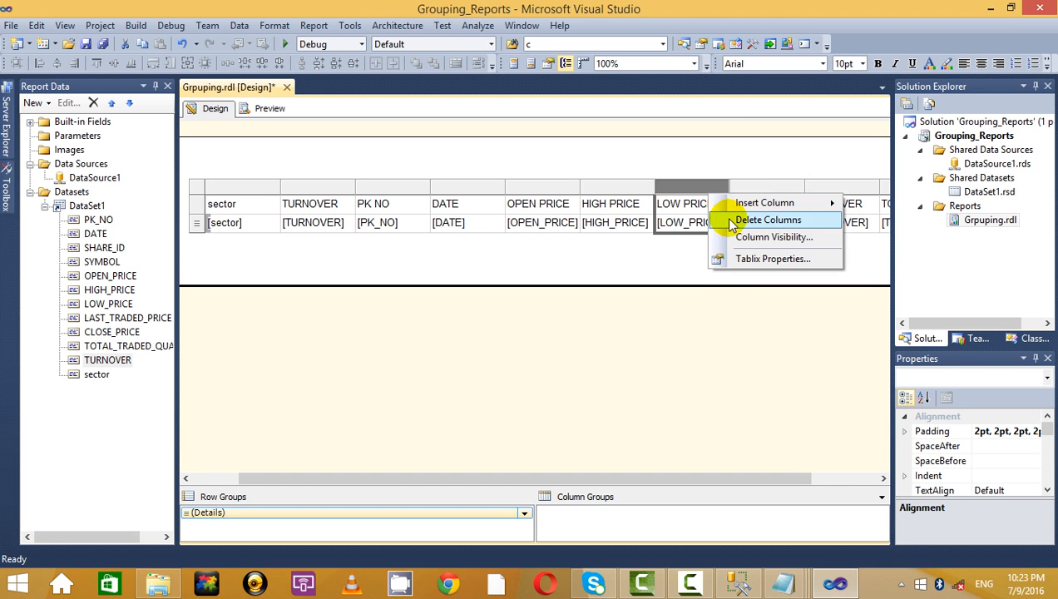
pyautogui.click(721, 216)
pyautogui.rightClick(596, 188)
pyautogui.click(654, 215)
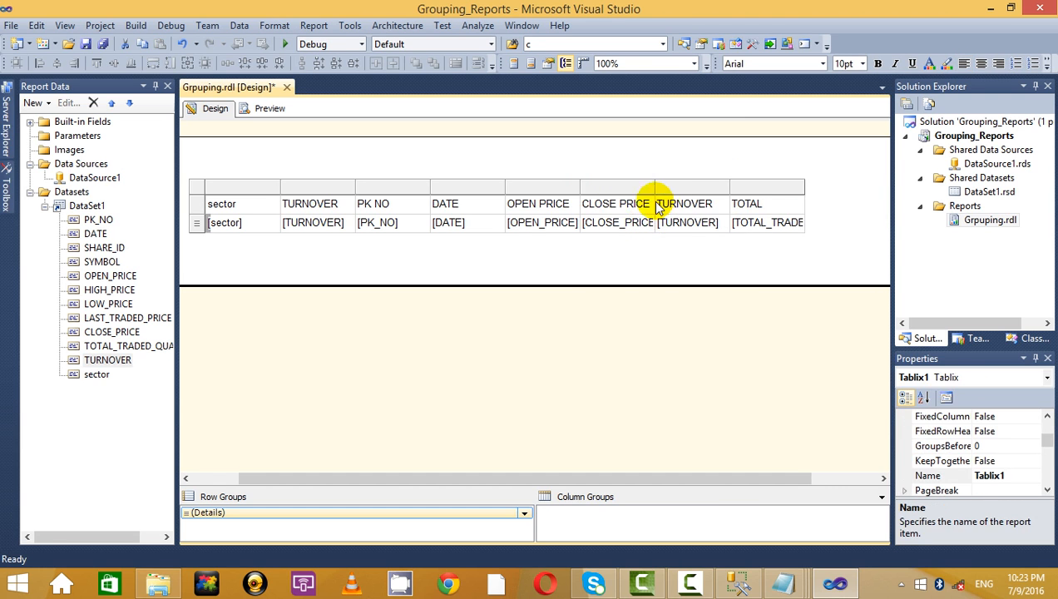
pyautogui.click(602, 266)
pyautogui.click(272, 109)
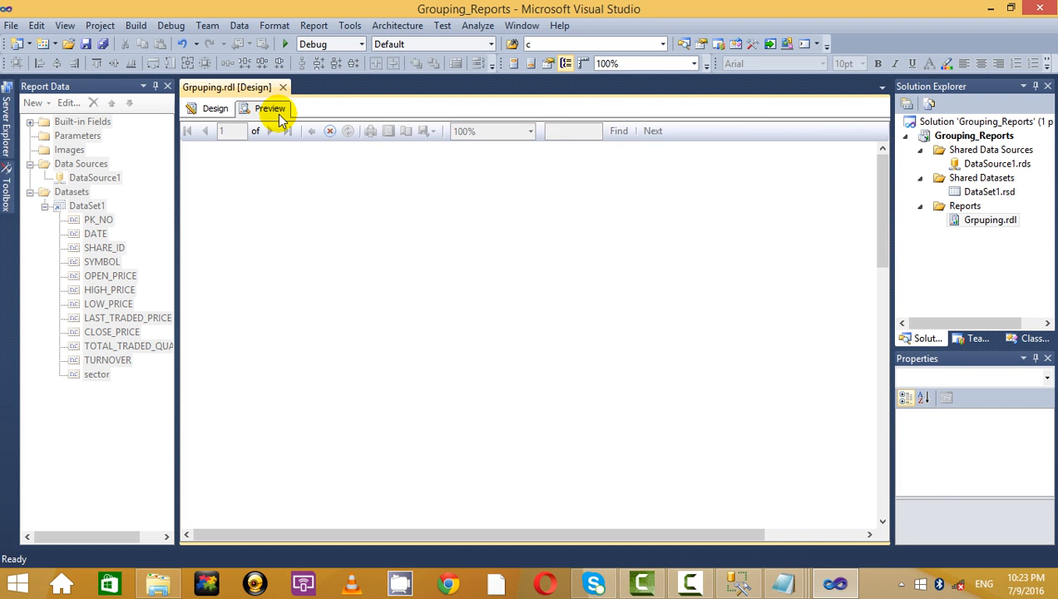
pyautogui.click(213, 109)
# - Make the table's header row bold with a tan background, and preview the report
pyautogui.doubleClick(367, 226)
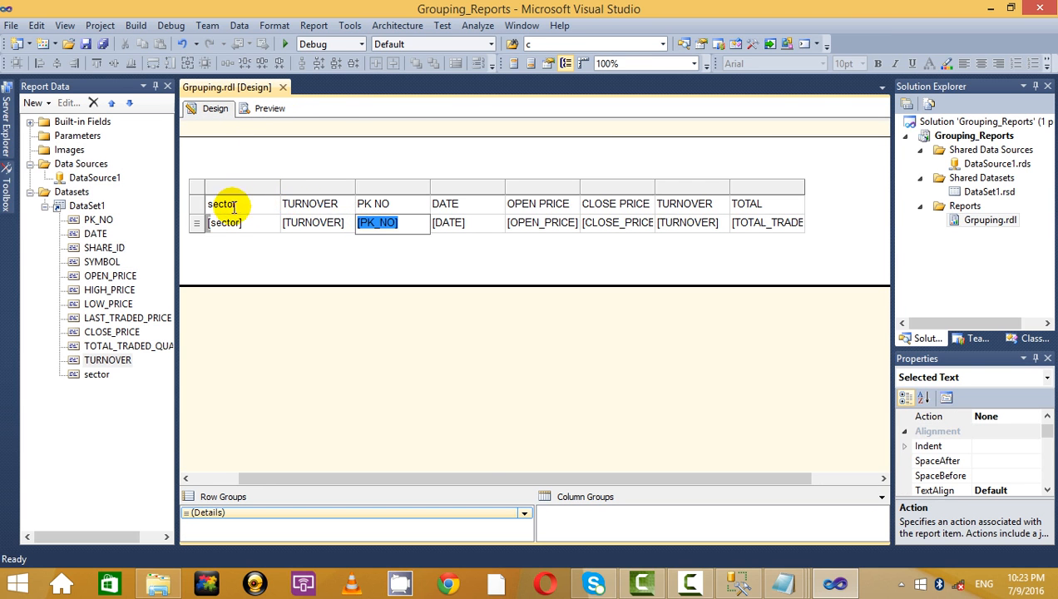
pyautogui.click(196, 203)
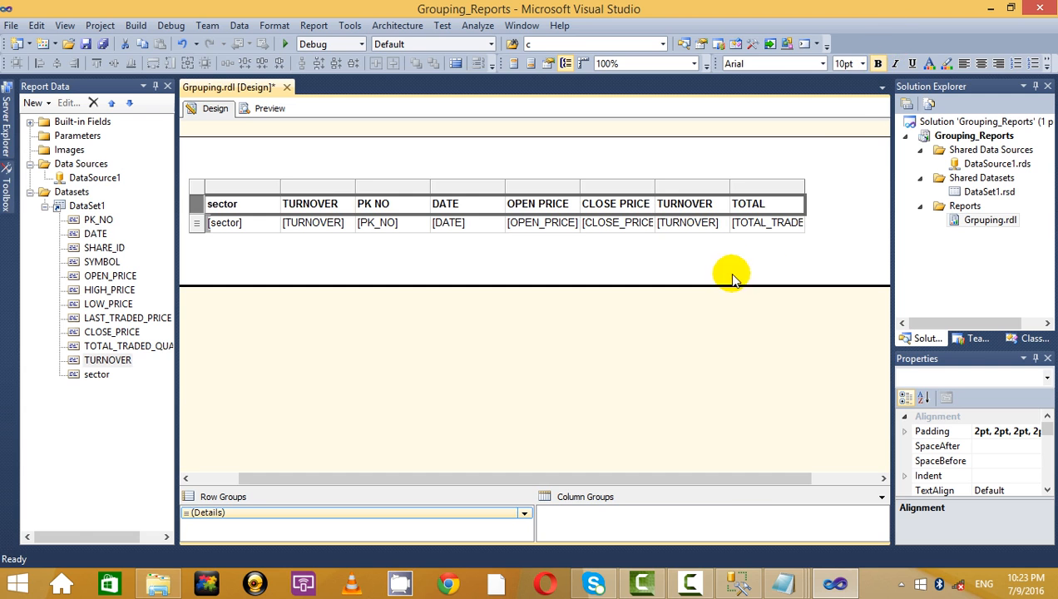
pyautogui.hotkey('ctrl', 'b')
pyautogui.click(929, 64)
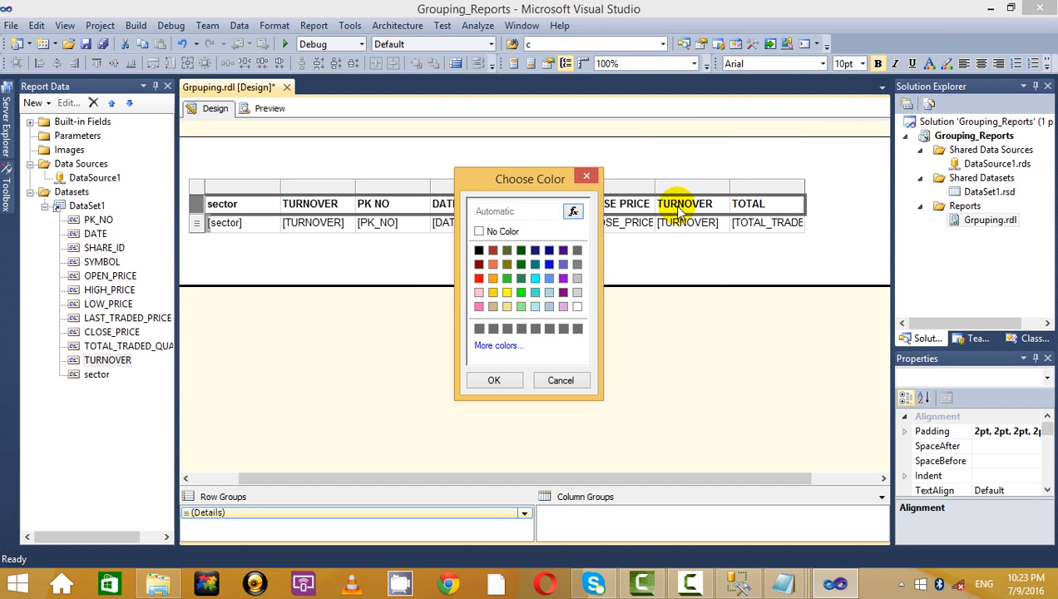
pyautogui.click(585, 175)
pyautogui.click(947, 64)
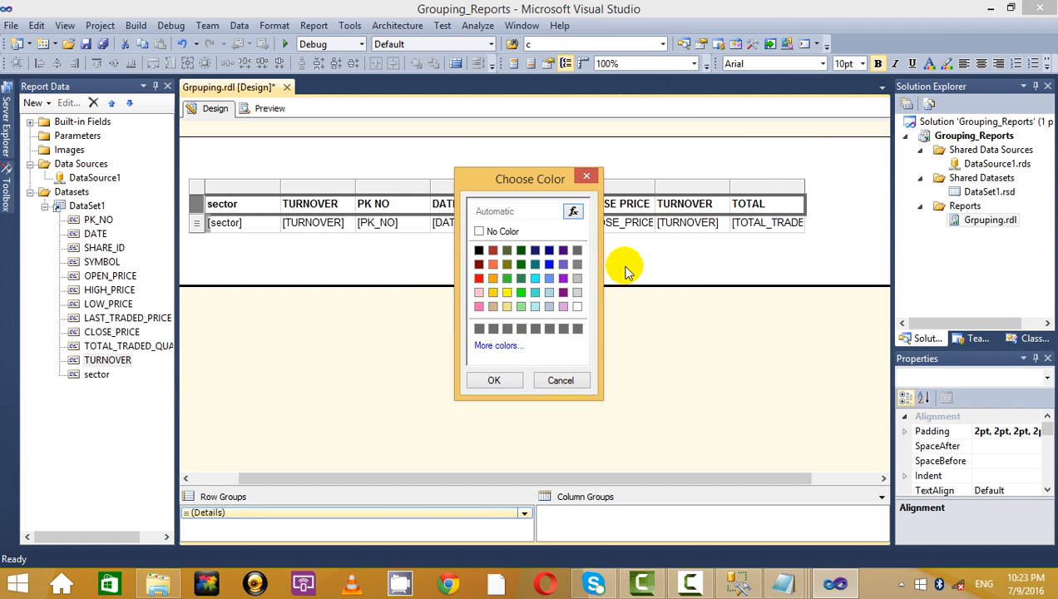
pyautogui.click(493, 306)
pyautogui.click(494, 381)
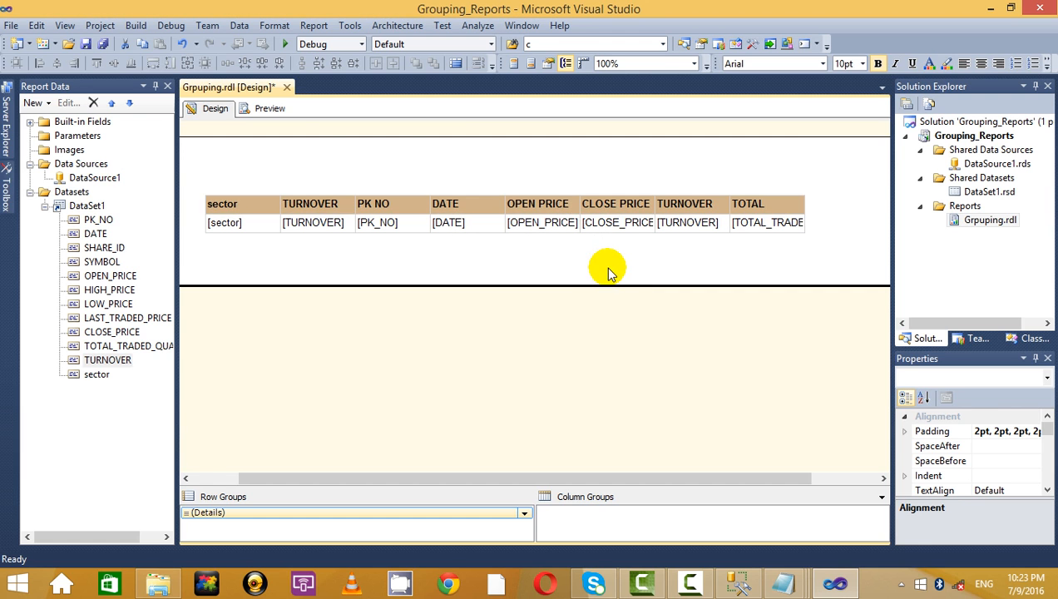
pyautogui.click(280, 109)
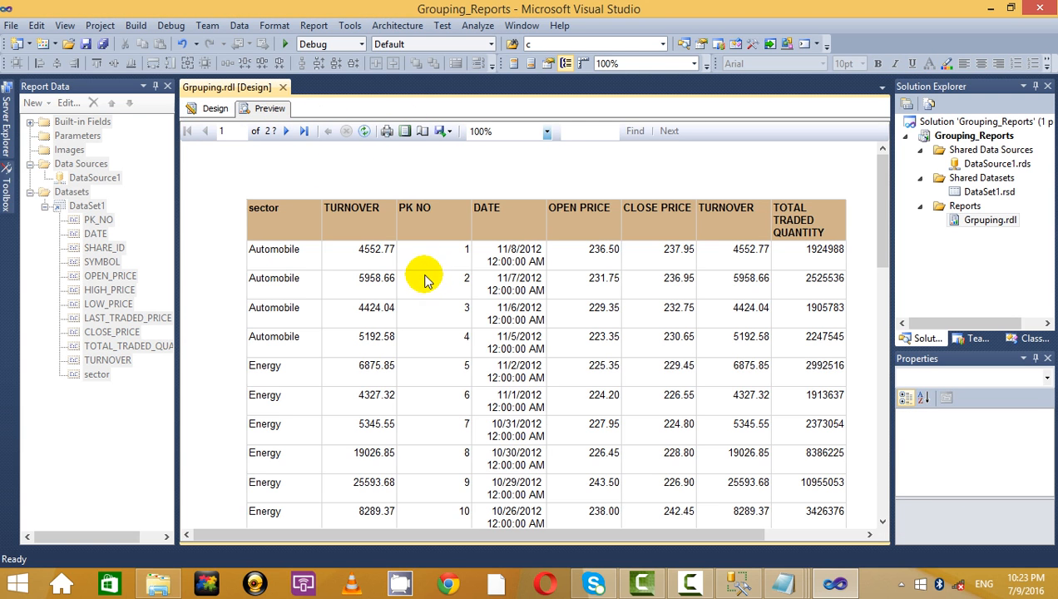
# - Return to the report design and change the table's sector column header to SECTOR
pyautogui.click(212, 109)
pyautogui.click(244, 210)
pyautogui.click(244, 215)
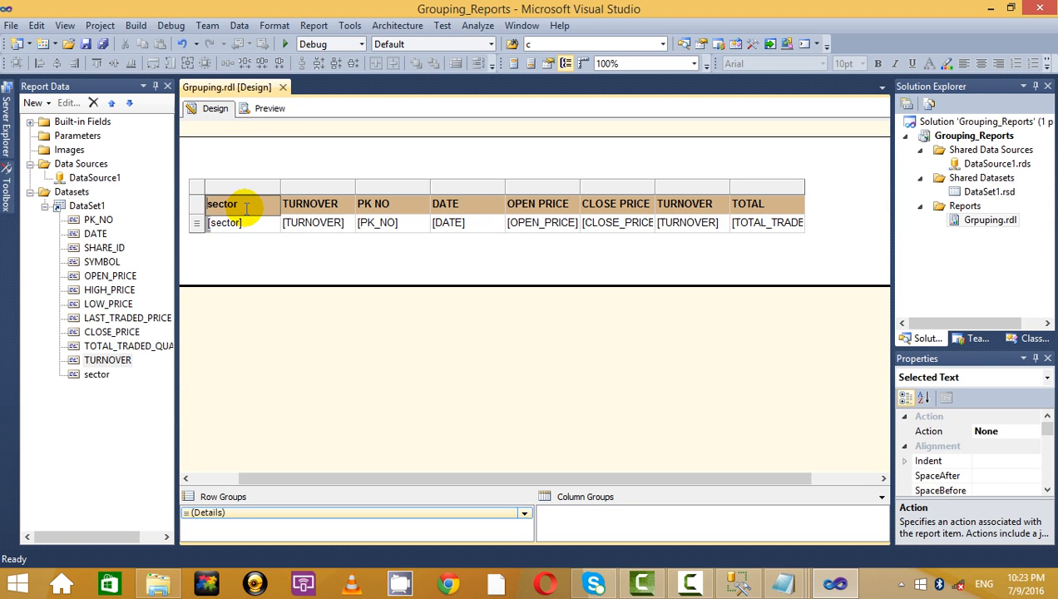
pyautogui.moveTo(238, 208); pyautogui.dragTo(191, 209)
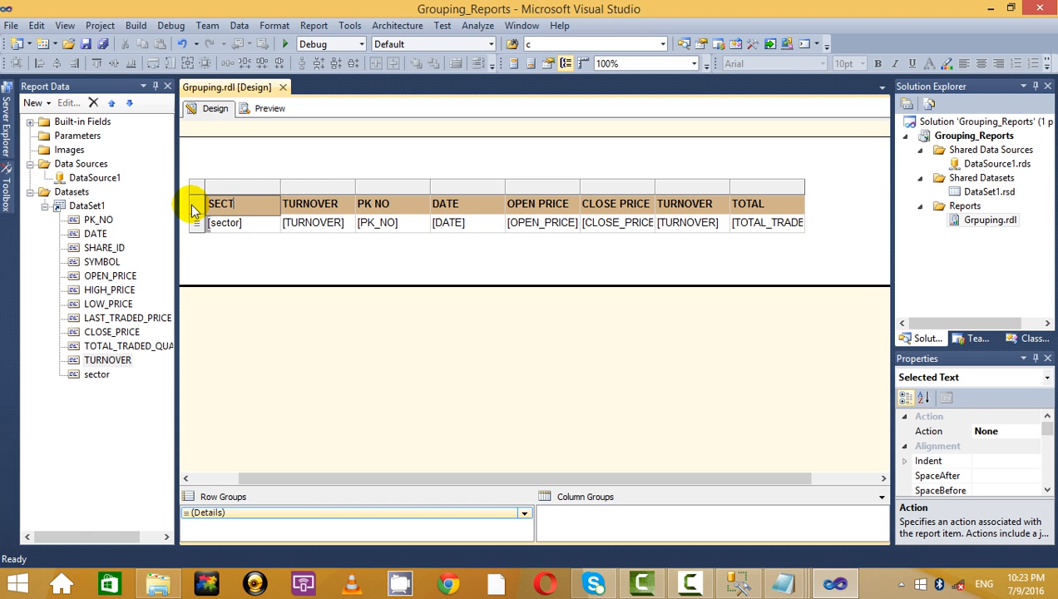
pyautogui.write('SECTOR')
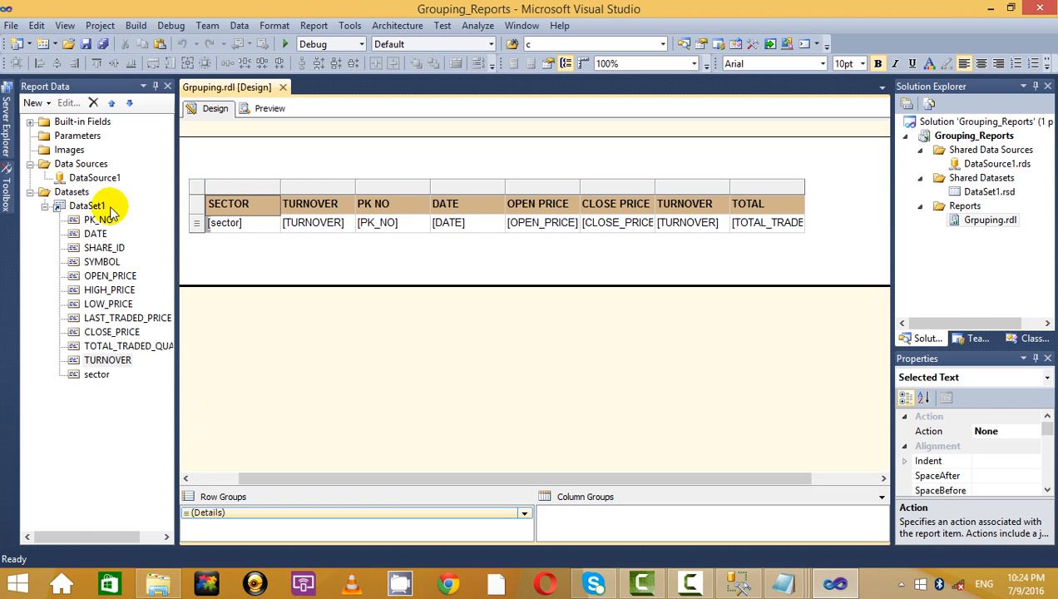
pyautogui.click(283, 245)
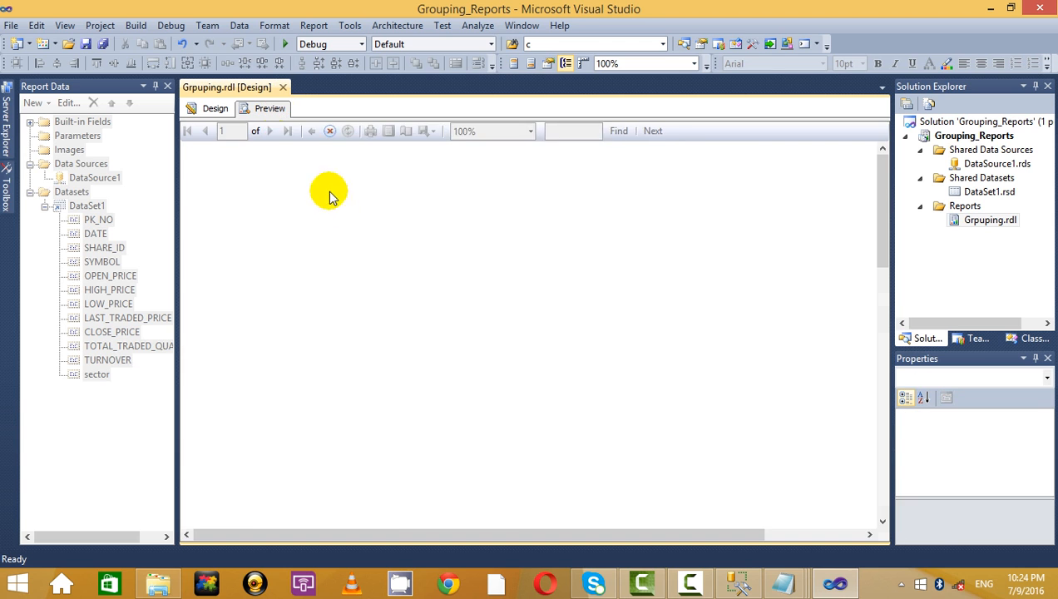
# - Preview the report and examine its rows under the SECTOR and TURNOVER columns
pyautogui.click(212, 111)
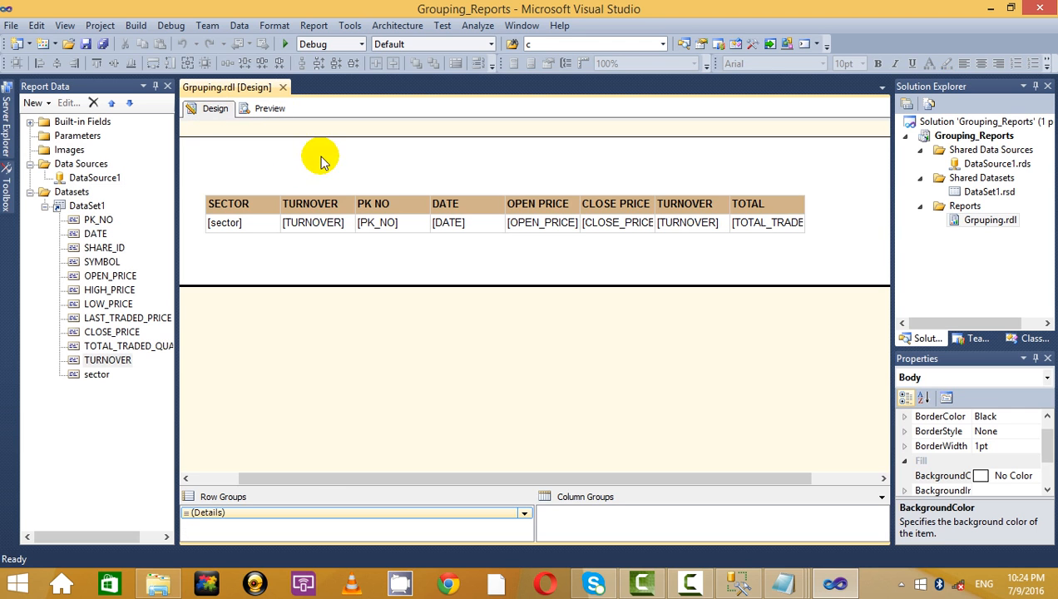
pyautogui.click(396, 213)
pyautogui.click(316, 138)
pyautogui.click(260, 108)
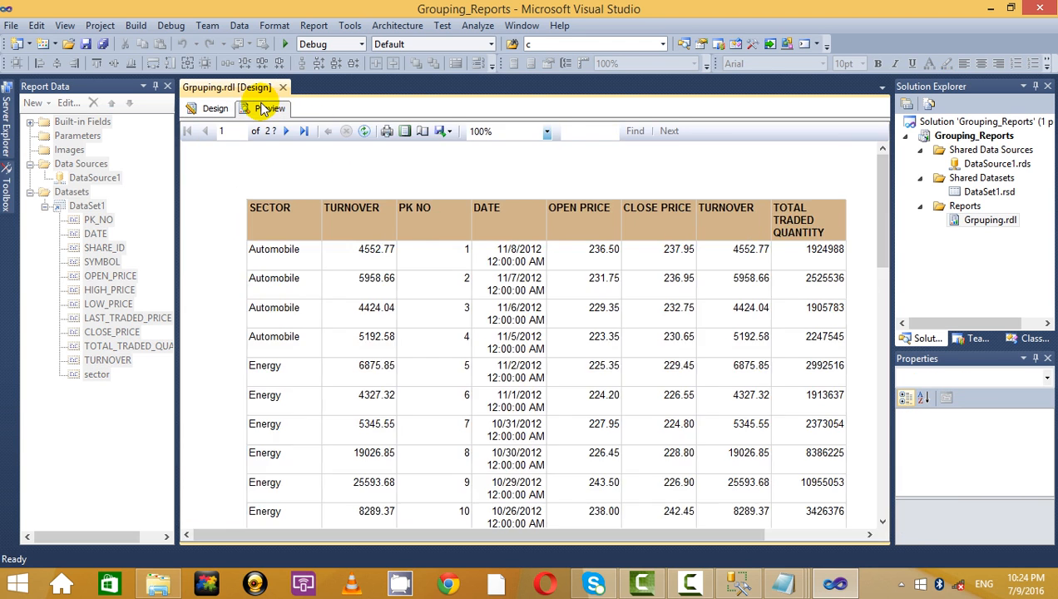
pyautogui.click(215, 109)
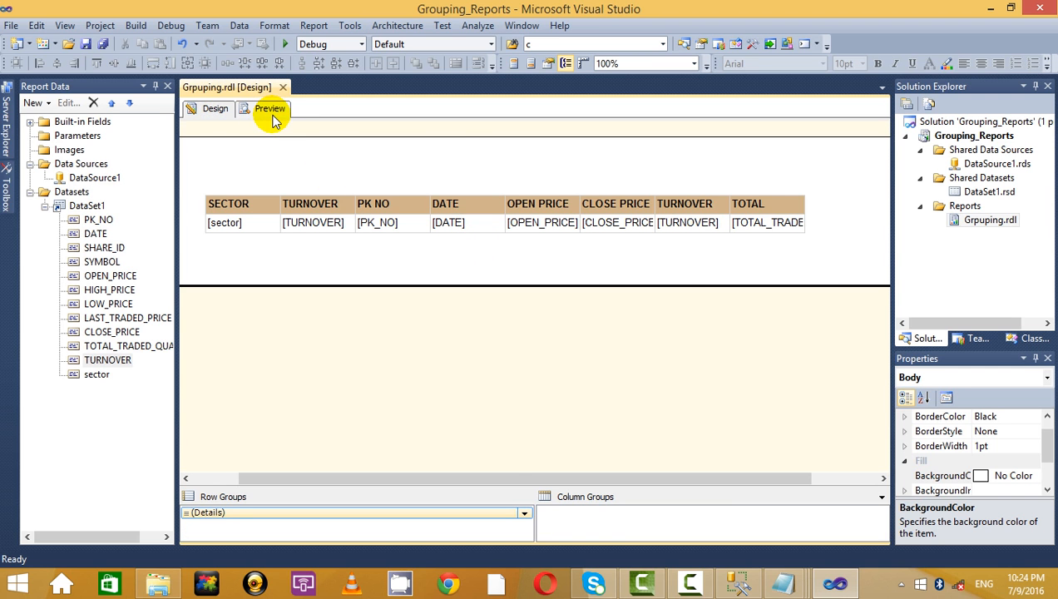
pyautogui.click(273, 115)
pyautogui.scroll(-5, 377, 246)
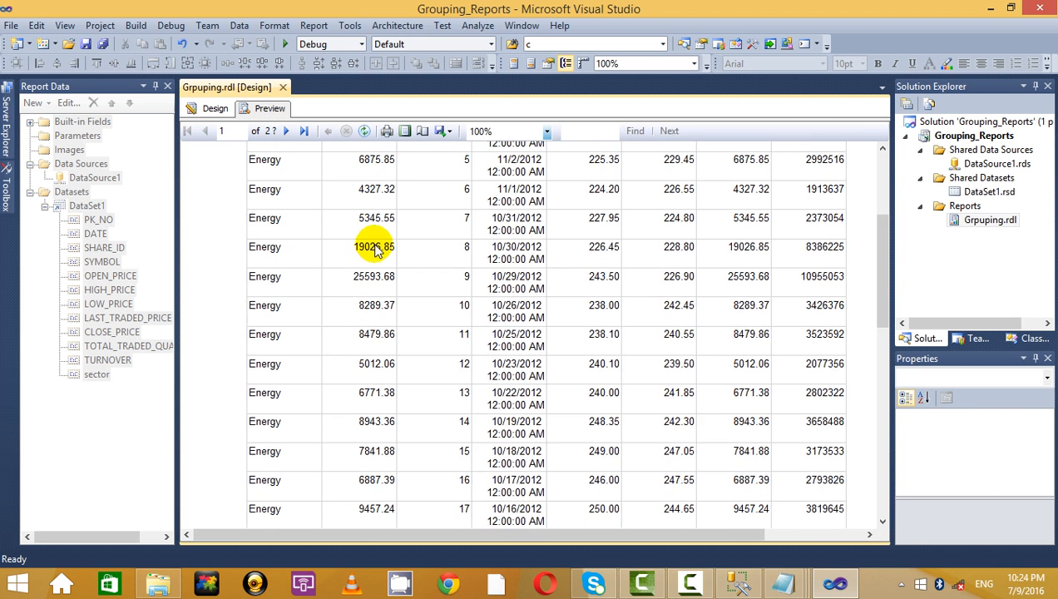
pyautogui.scroll(-3, 378, 246)
pyautogui.scroll(6, 366, 243)
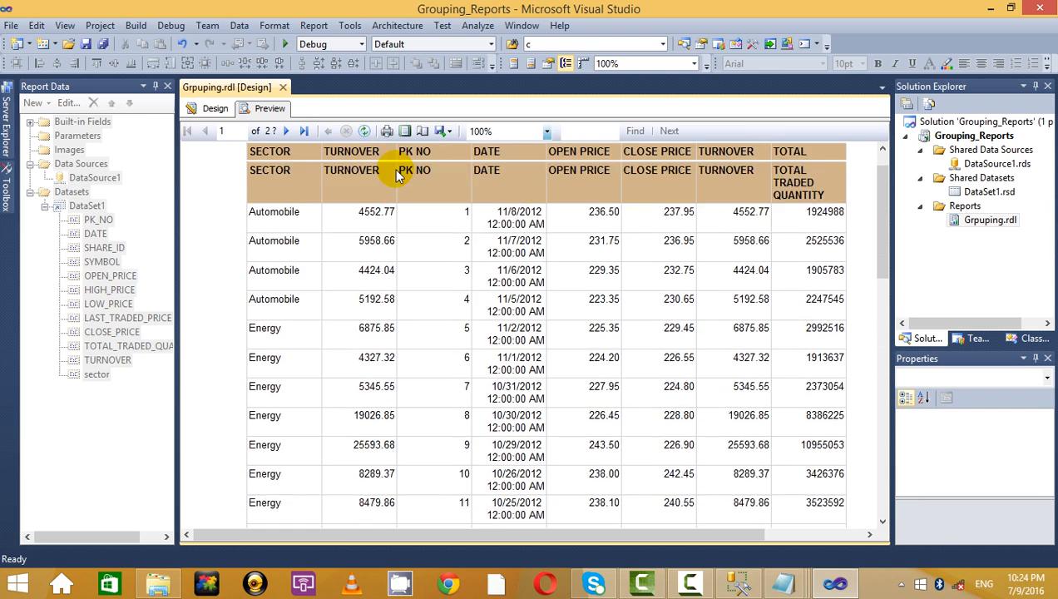
pyautogui.scroll(1, 396, 173)
# - Delete the SECTOR column from the table in the report design, and preview the report
pyautogui.click(210, 109)
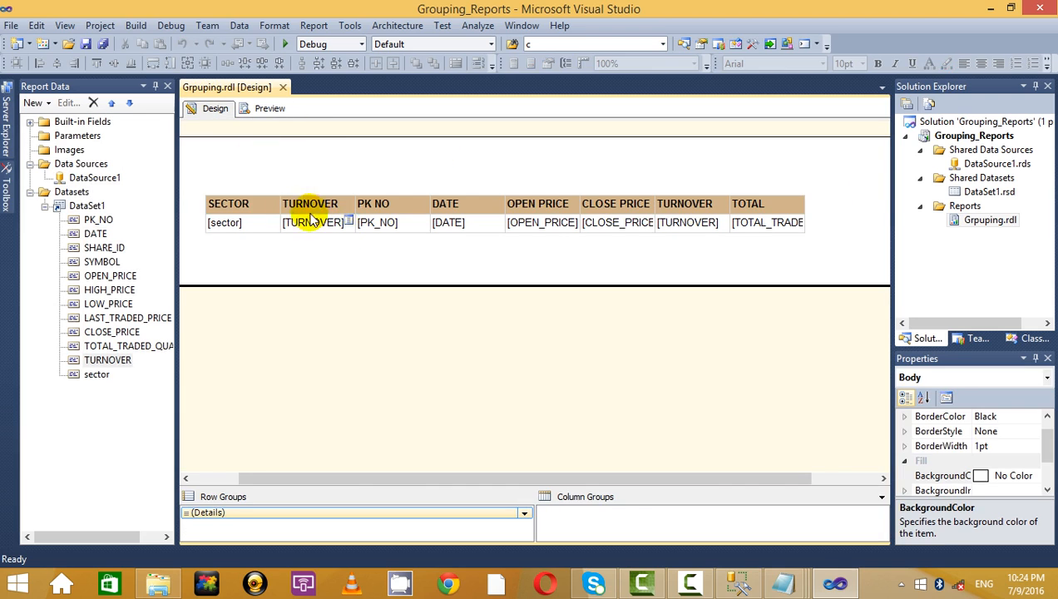
pyautogui.click(234, 222)
pyautogui.click(246, 187)
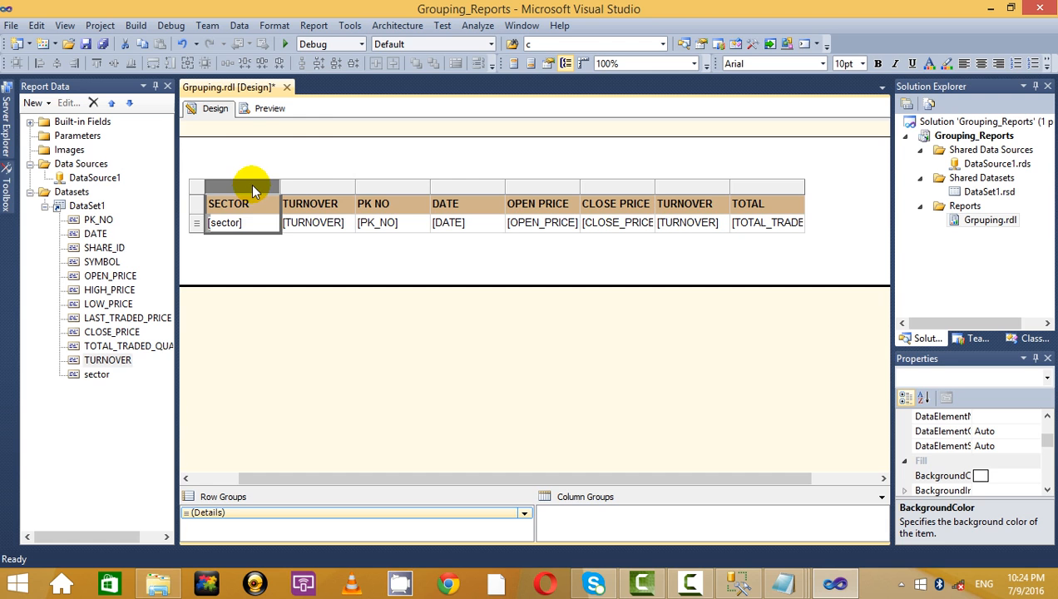
pyautogui.rightClick(250, 185)
pyautogui.click(308, 213)
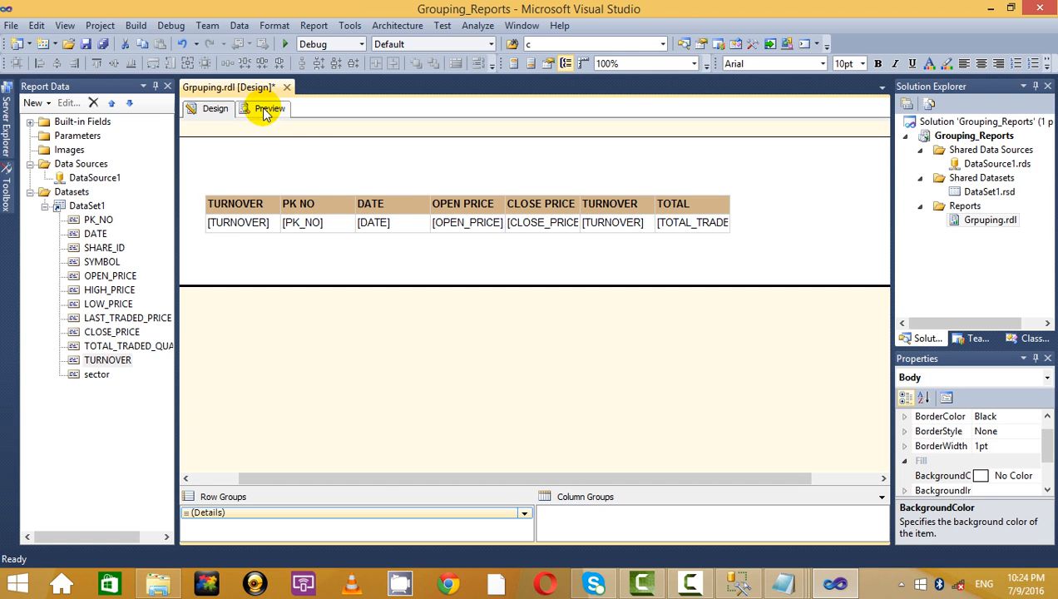
pyautogui.click(267, 109)
pyautogui.click(91, 370)
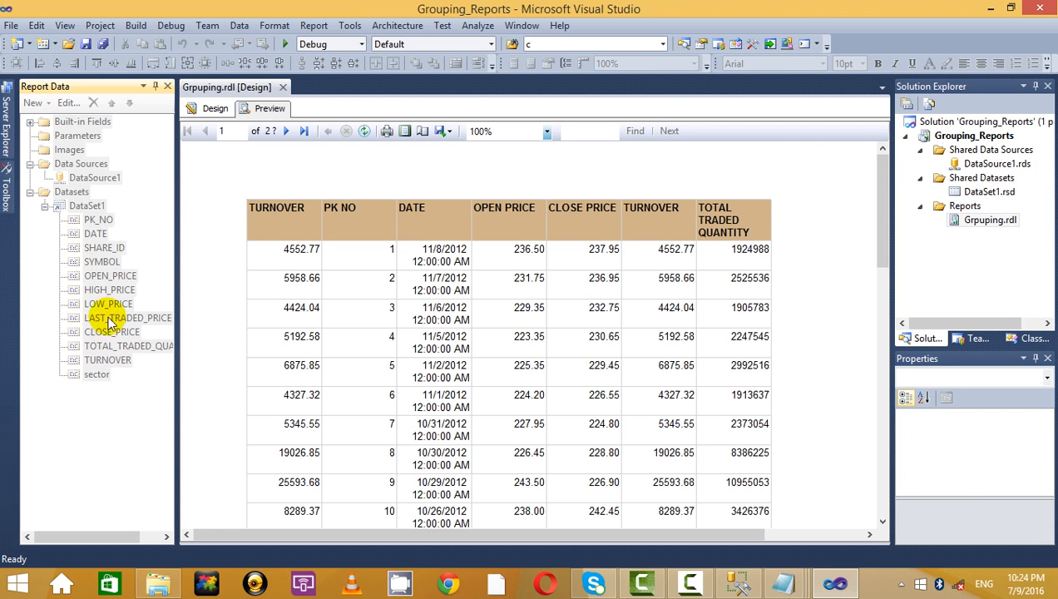
pyautogui.click(274, 178)
# - Insert a SYMBOL column before the first TURNOVER column and a sector column before SYMBOL, and check the full table width in the preview
pyautogui.click(214, 109)
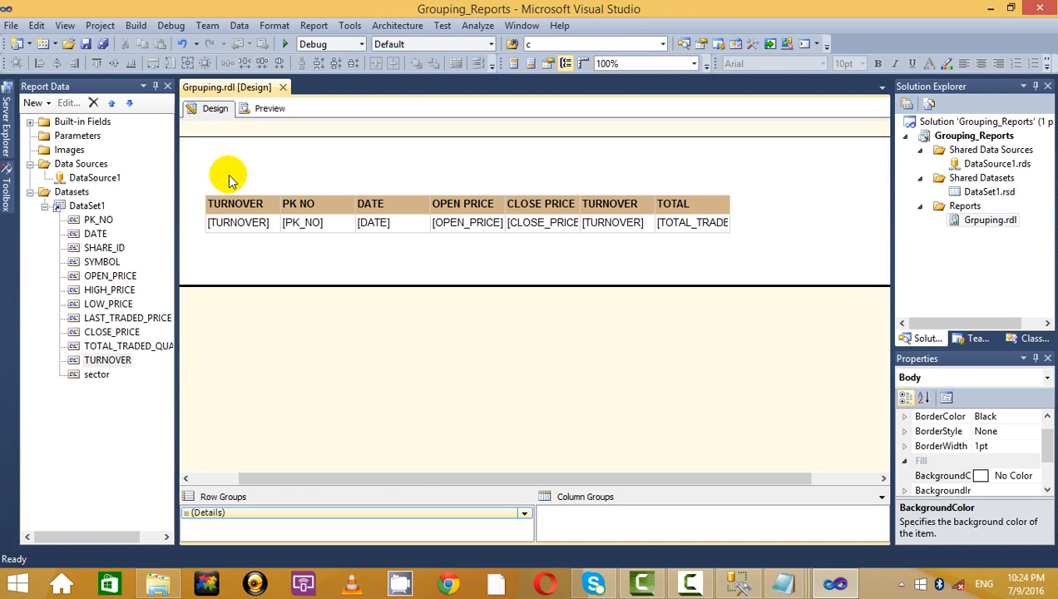
pyautogui.click(98, 263)
pyautogui.moveTo(97, 267); pyautogui.dragTo(208, 218)
pyautogui.moveTo(92, 376); pyautogui.dragTo(231, 243)
pyautogui.click(336, 258)
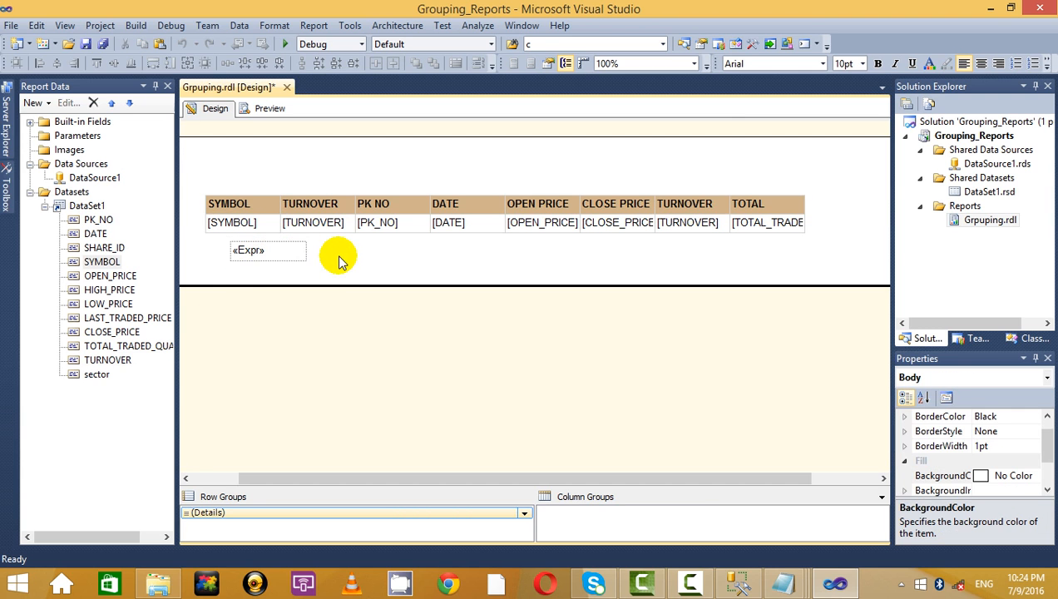
pyautogui.click(304, 252)
pyautogui.press('Delete')
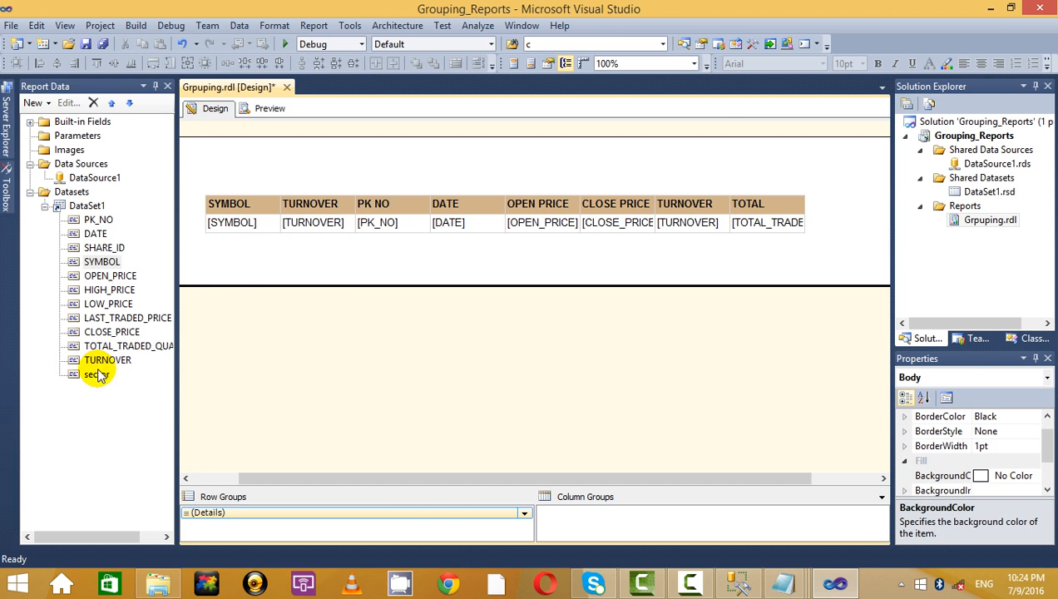
pyautogui.moveTo(94, 374); pyautogui.dragTo(235, 233)
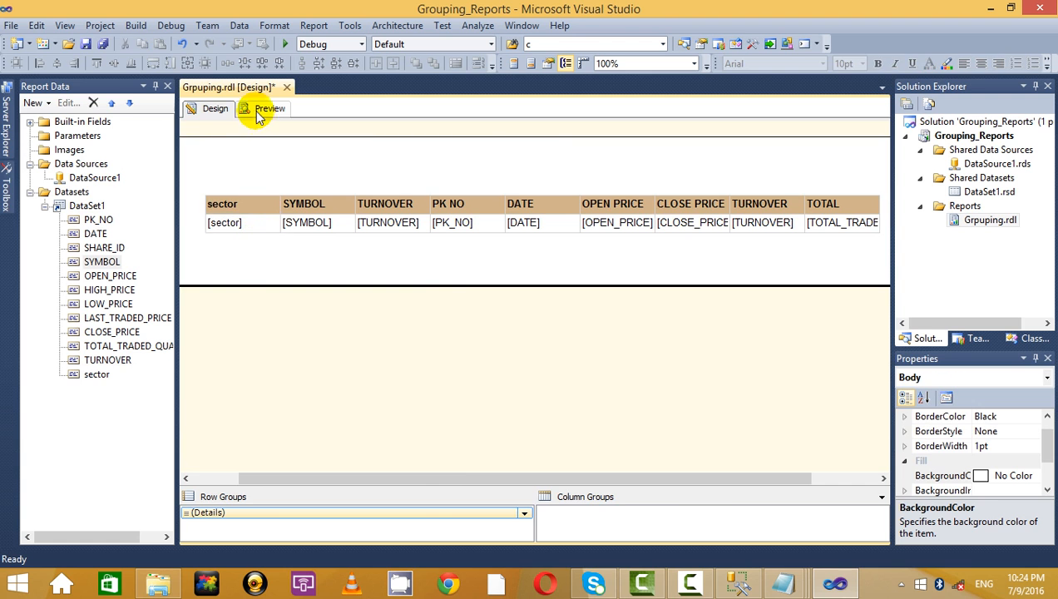
pyautogui.click(266, 109)
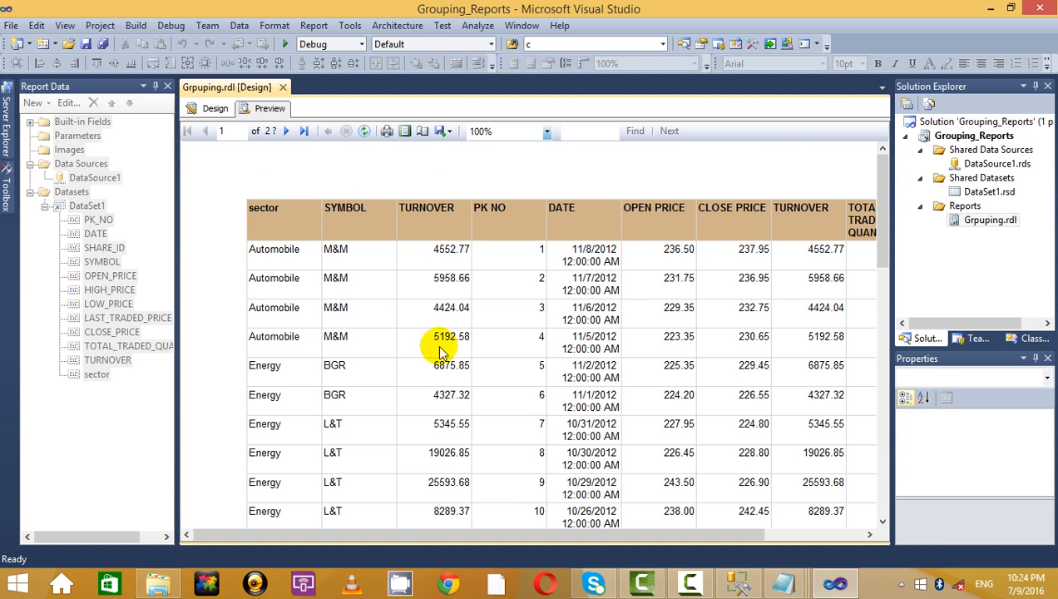
pyautogui.scroll(-1, 466, 391)
pyautogui.moveTo(407, 532); pyautogui.dragTo(577, 517)
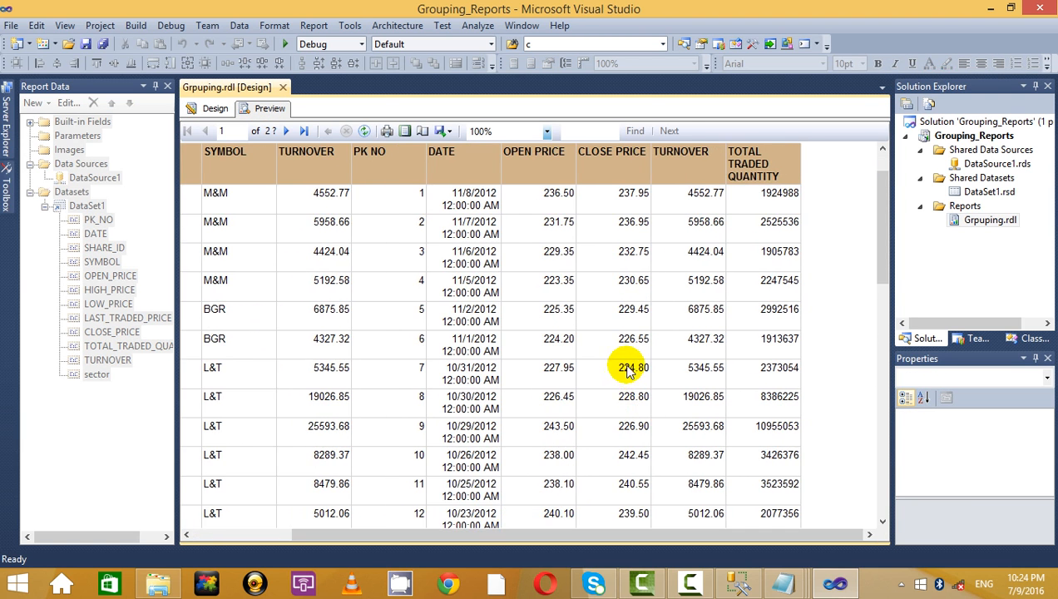
pyautogui.scroll(1, 625, 366)
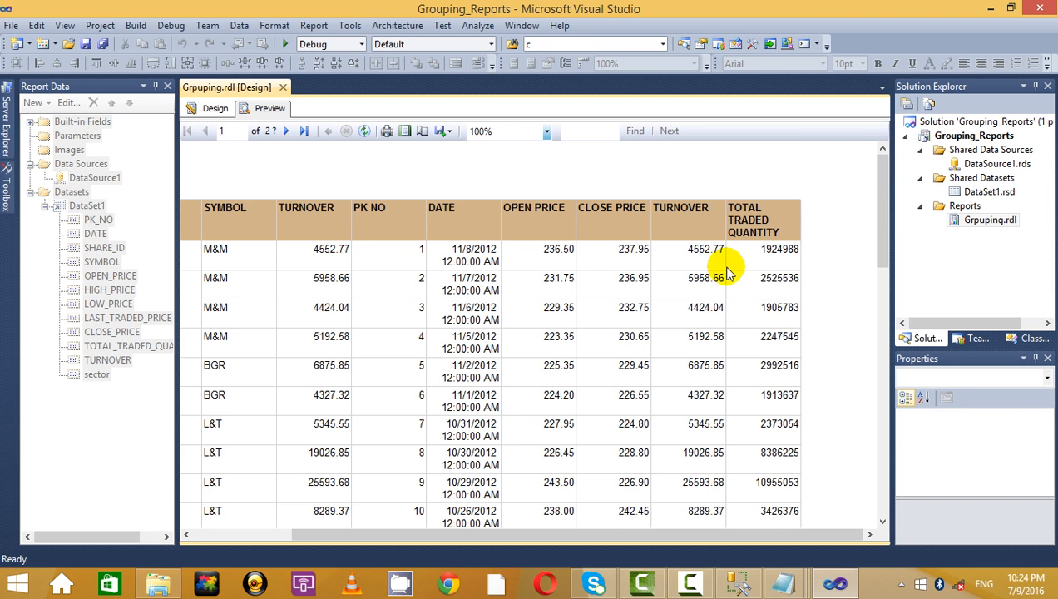
# - Return to the report design and delete the PK NO column from the table
pyautogui.click(213, 109)
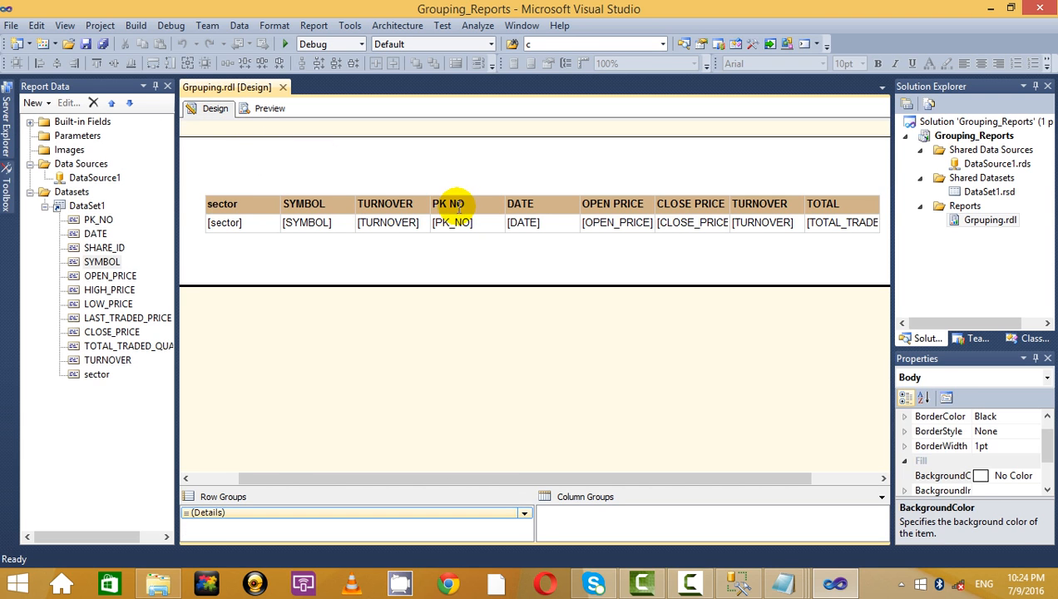
pyautogui.click(453, 205)
pyautogui.rightClick(465, 193)
pyautogui.click(503, 215)
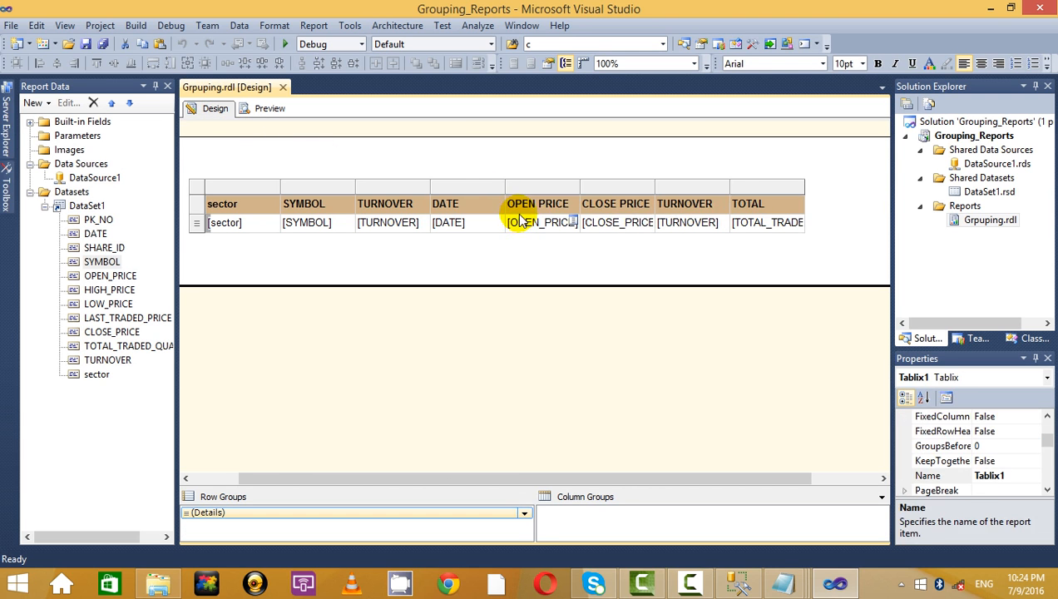
pyautogui.click(753, 166)
# - Move the whole table slightly to the right in the report body, and preview the report
pyautogui.click(223, 203)
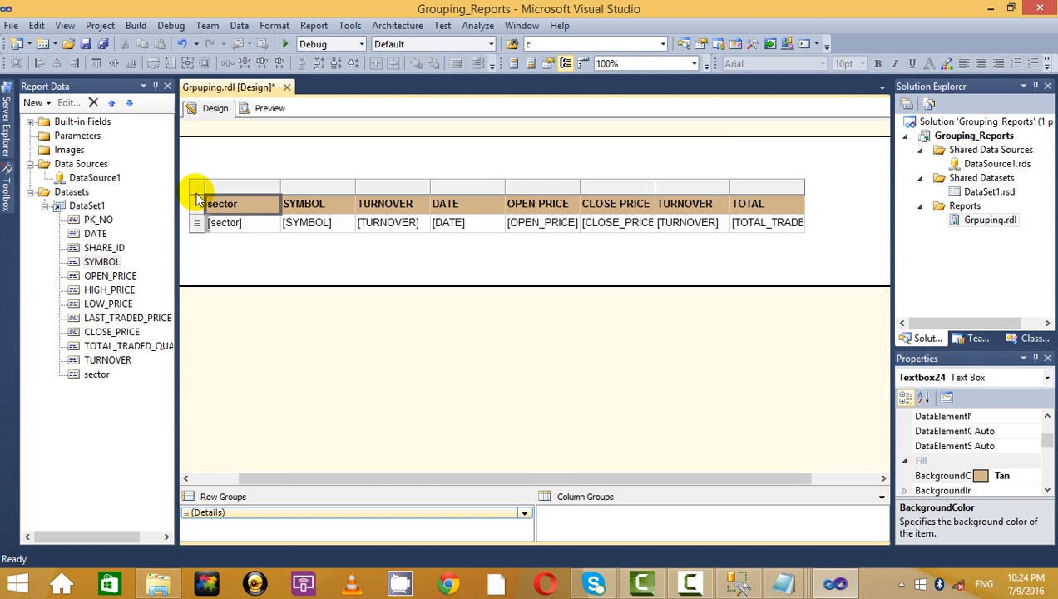
pyautogui.click(205, 195)
pyautogui.moveTo(208, 194); pyautogui.dragTo(236, 191)
pyautogui.click(258, 158)
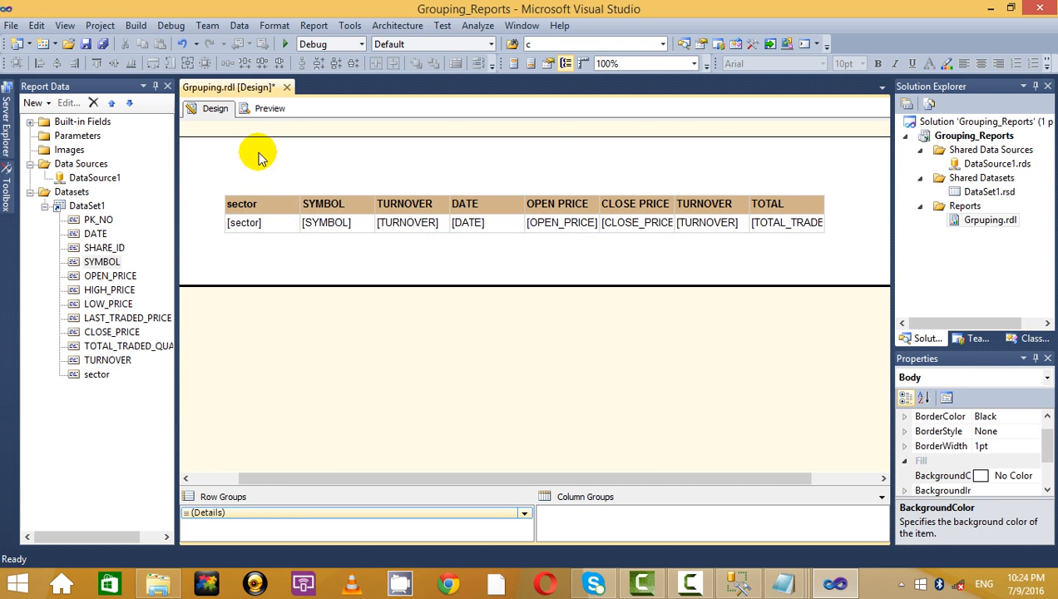
pyautogui.click(275, 114)
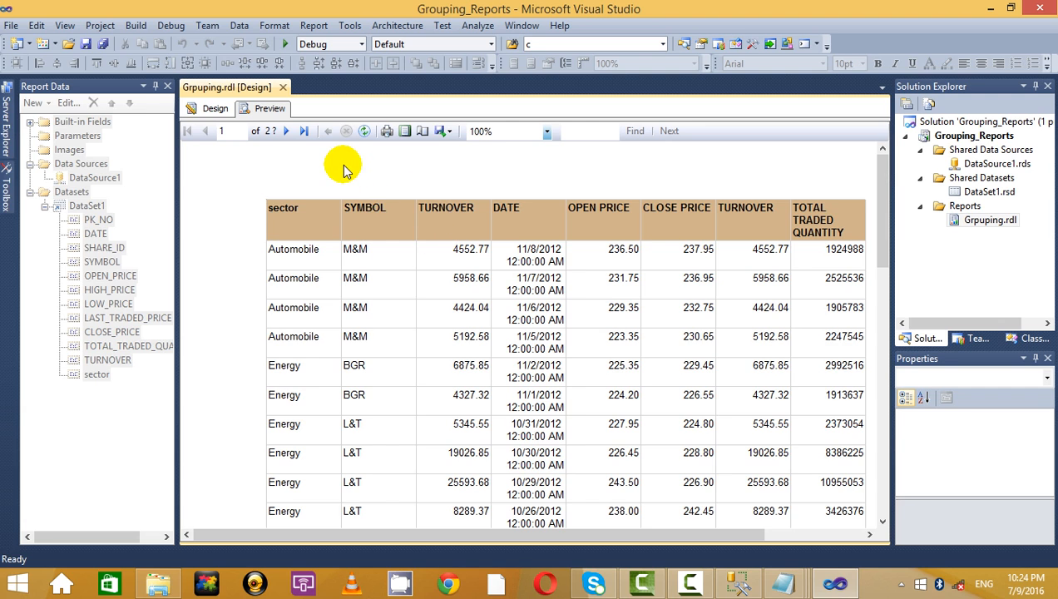
# - Delete the SYMBOL column from the table in the report design, and preview the report
pyautogui.click(216, 109)
pyautogui.click(398, 206)
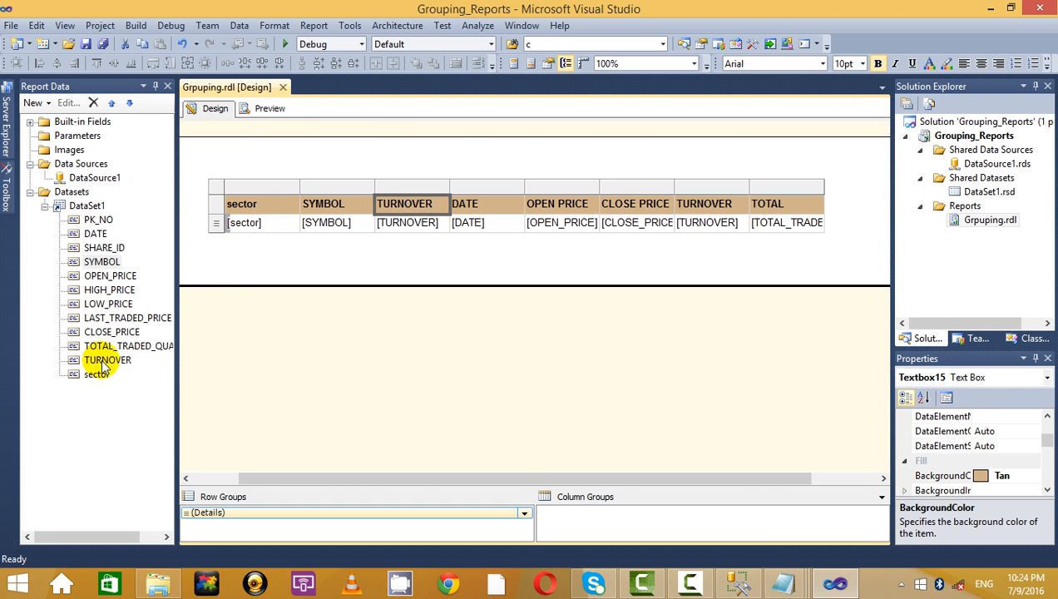
pyautogui.doubleClick(301, 223)
pyautogui.click(330, 185)
pyautogui.rightClick(330, 186)
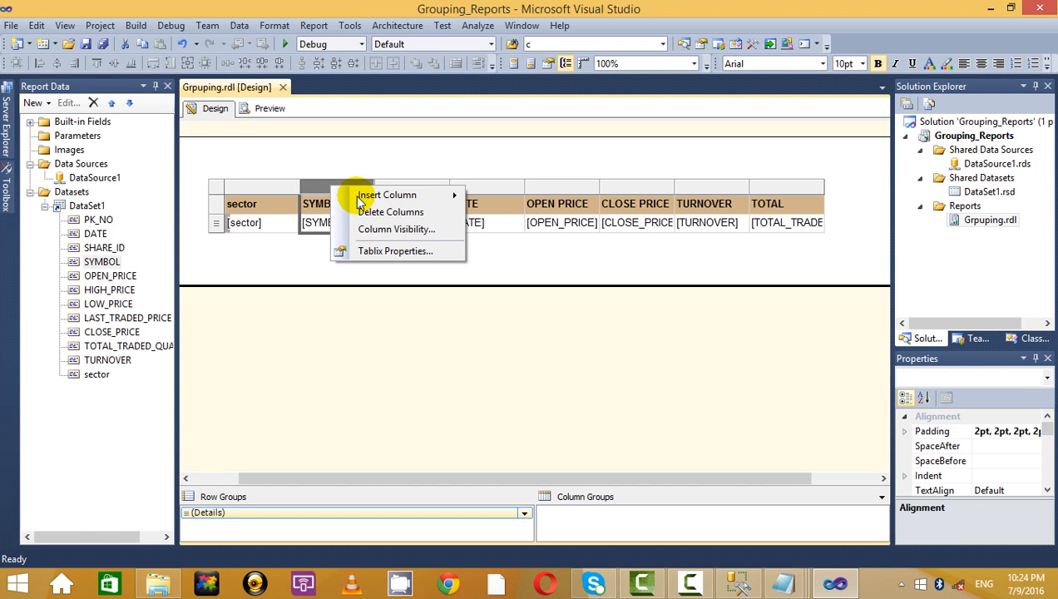
pyautogui.click(370, 215)
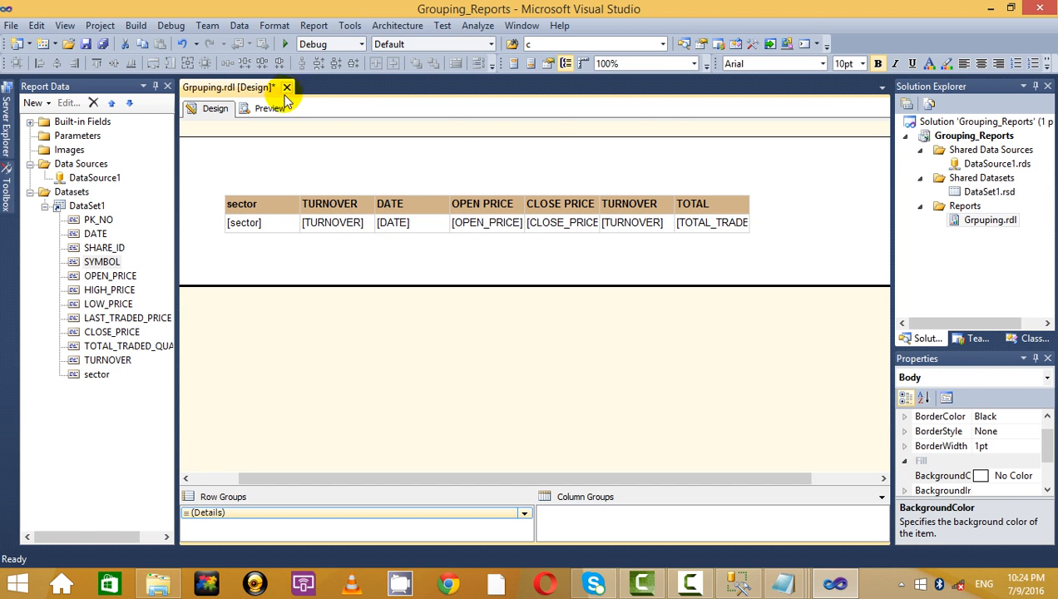
pyautogui.click(271, 109)
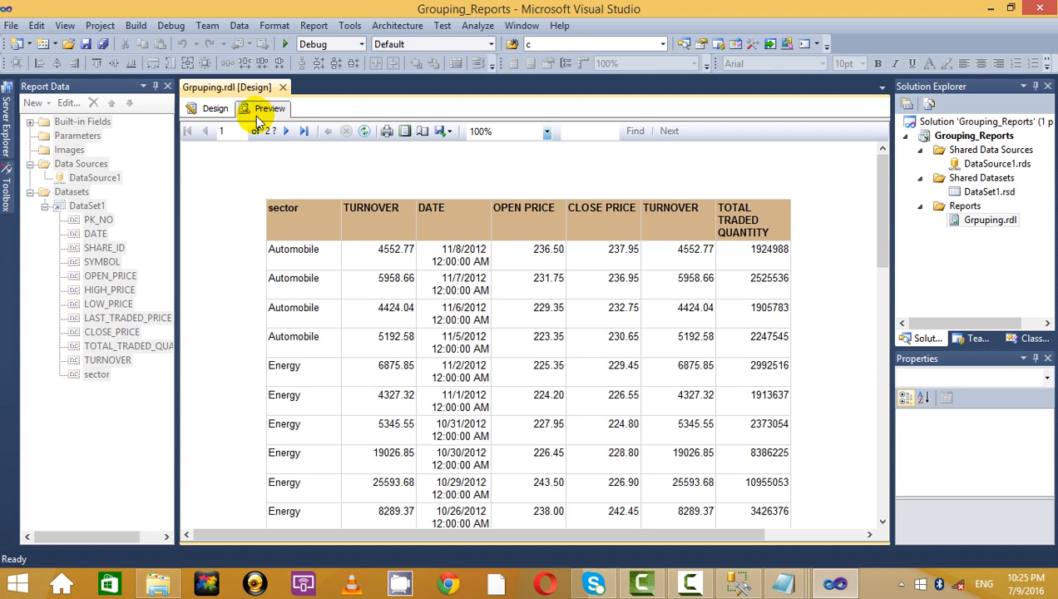
# - Delete the sector column so that the table starts with TURNOVER, and preview the report
pyautogui.click(194, 109)
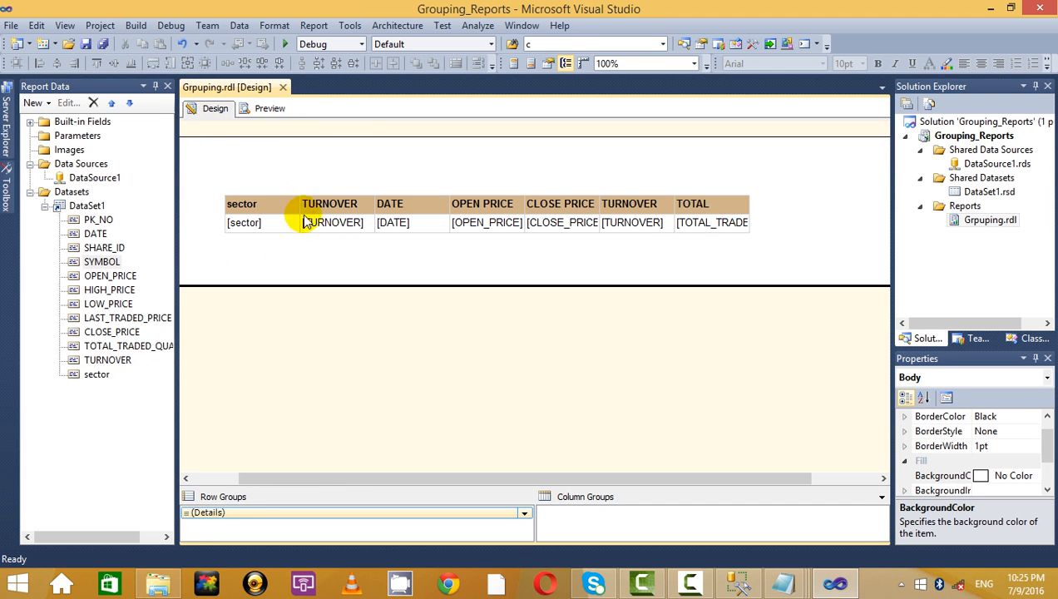
pyautogui.click(272, 205)
pyautogui.click(272, 186)
pyautogui.rightClick(274, 188)
pyautogui.click(310, 214)
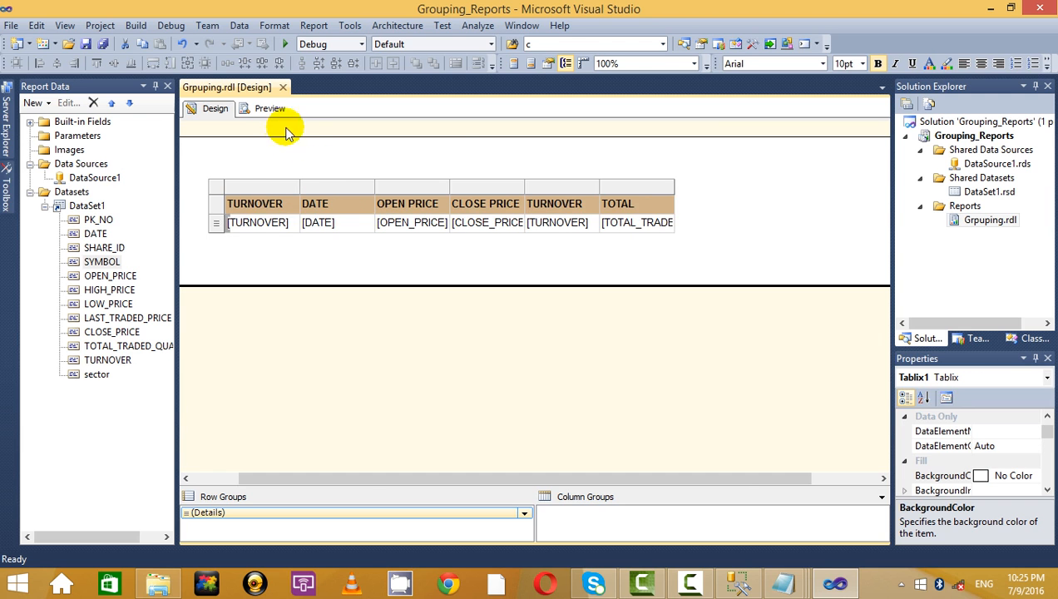
pyautogui.click(269, 108)
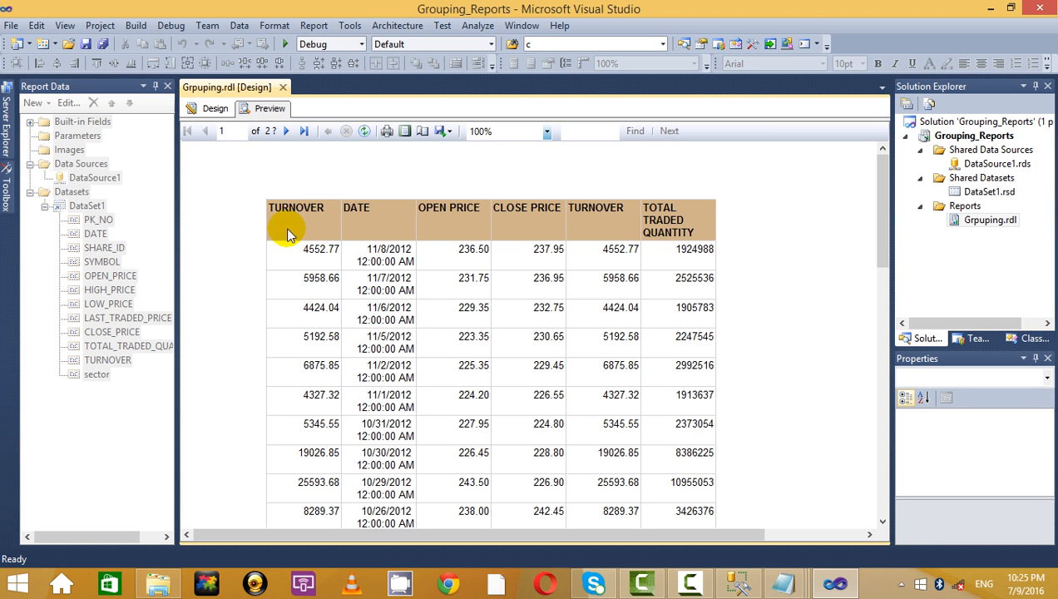
# - Return to the report design and insert the SYMBOL and sector fields, in that order, as columns before the first TURNOVER column
pyautogui.click(214, 109)
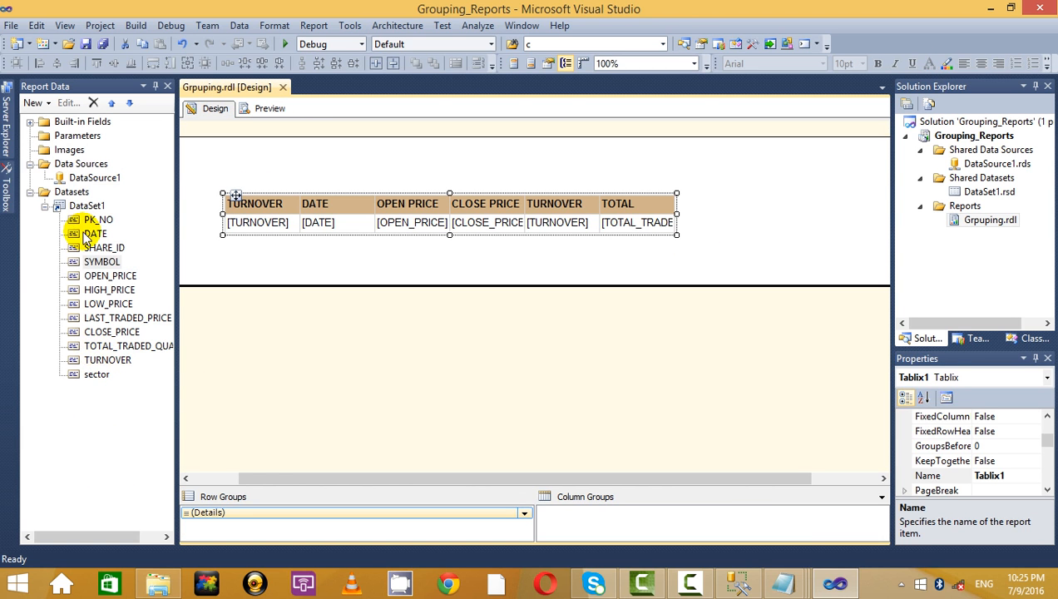
pyautogui.moveTo(92, 261); pyautogui.dragTo(208, 243)
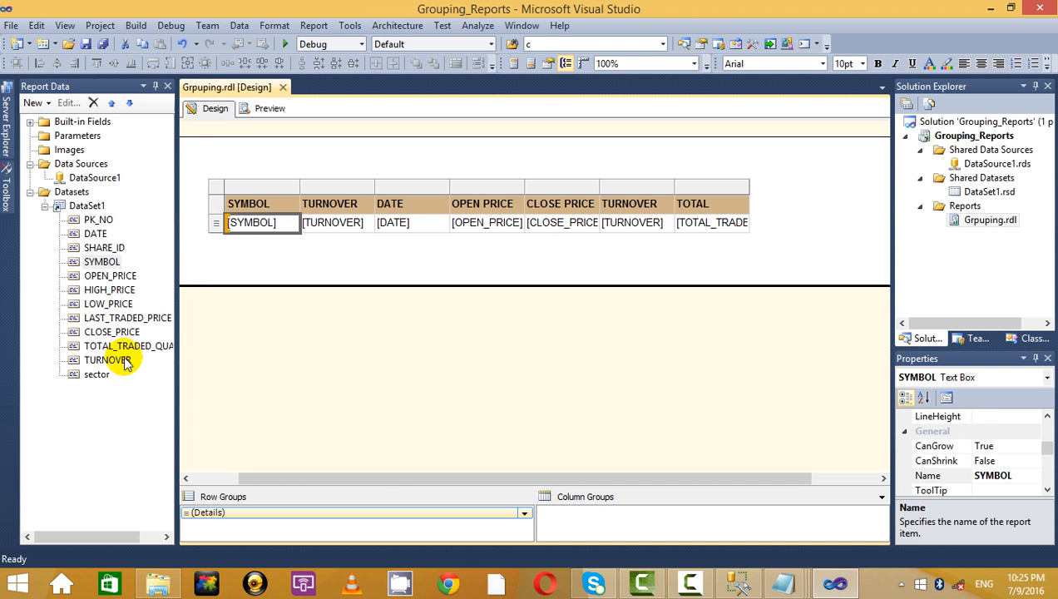
pyautogui.moveTo(103, 378); pyautogui.dragTo(302, 229)
pyautogui.click(301, 258)
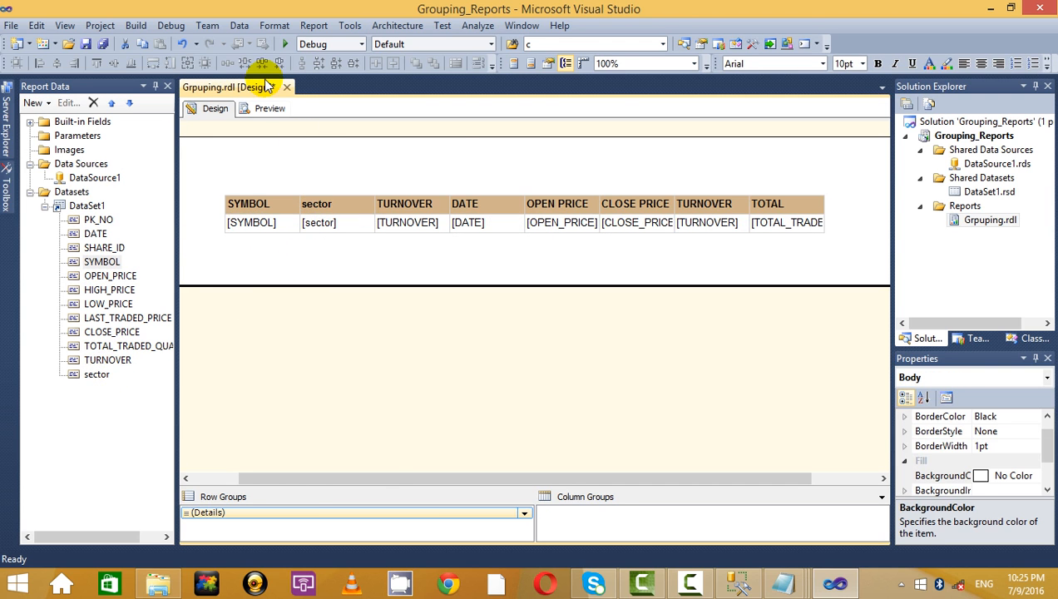
# - Preview the report and examine the SYMBOL and sector columns
pyautogui.click(266, 112)
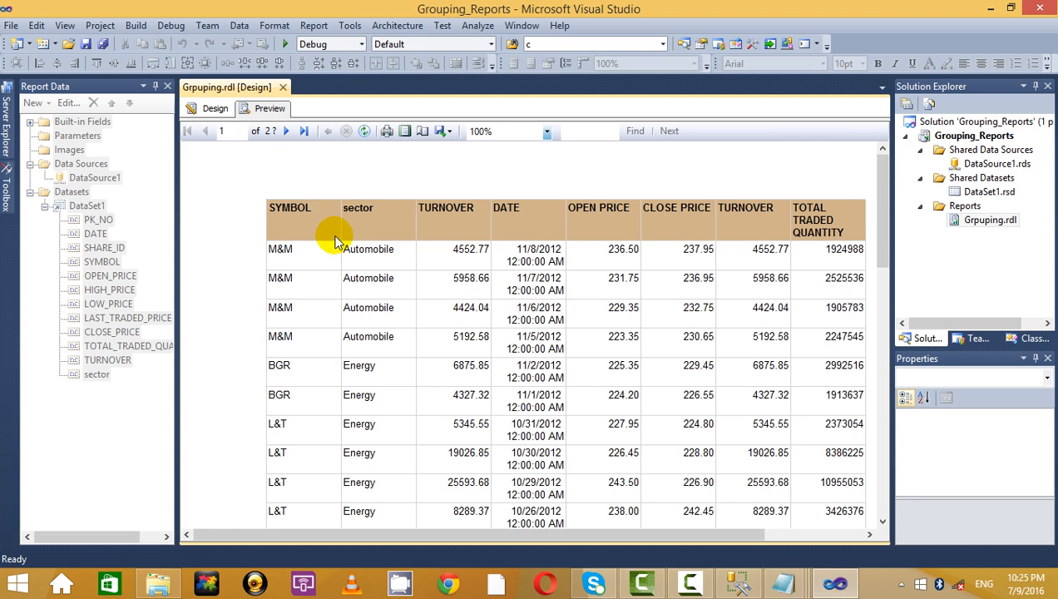
pyautogui.scroll(-1, 335, 242)
pyautogui.scroll(1, 335, 241)
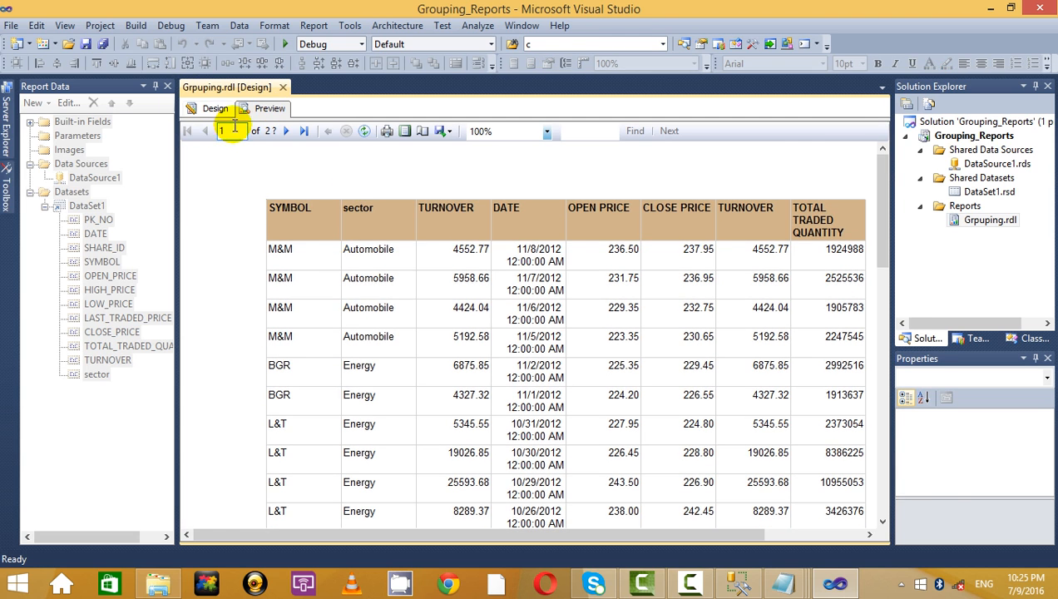
# - Place the sector column before SYMBOL by deleting it and inserting the sector field at the table's start, and preview the report
pyautogui.click(213, 109)
pyautogui.click(349, 206)
pyautogui.click(346, 185)
pyautogui.rightClick(346, 185)
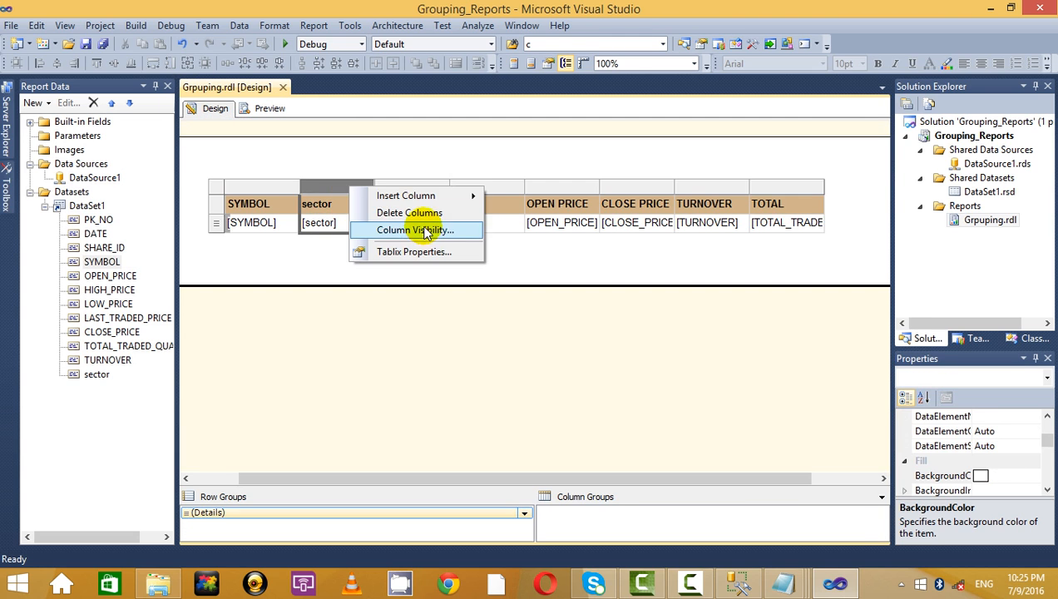
pyautogui.click(389, 215)
pyautogui.moveTo(91, 381); pyautogui.dragTo(239, 215)
pyautogui.click(271, 109)
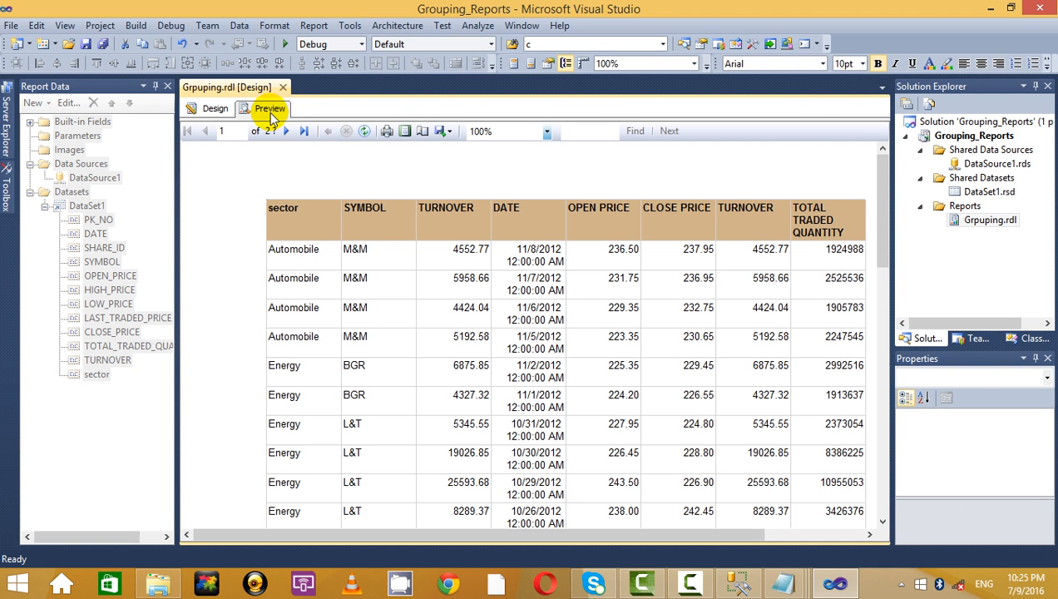
# - Return to the report design and enlarge the Row Groups and Column Groups area
pyautogui.click(202, 107)
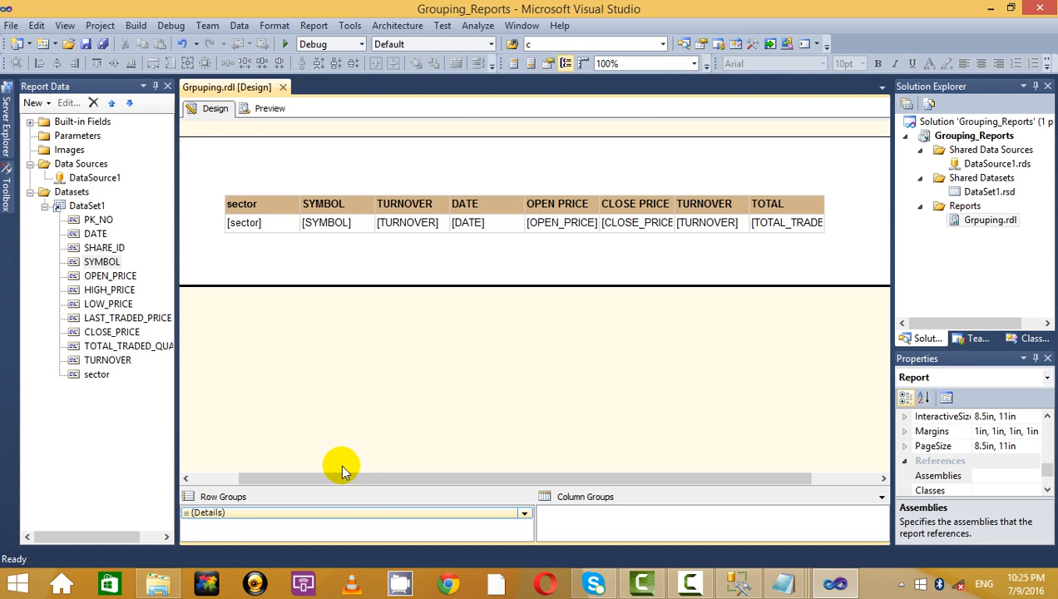
pyautogui.moveTo(378, 484); pyautogui.dragTo(391, 351)
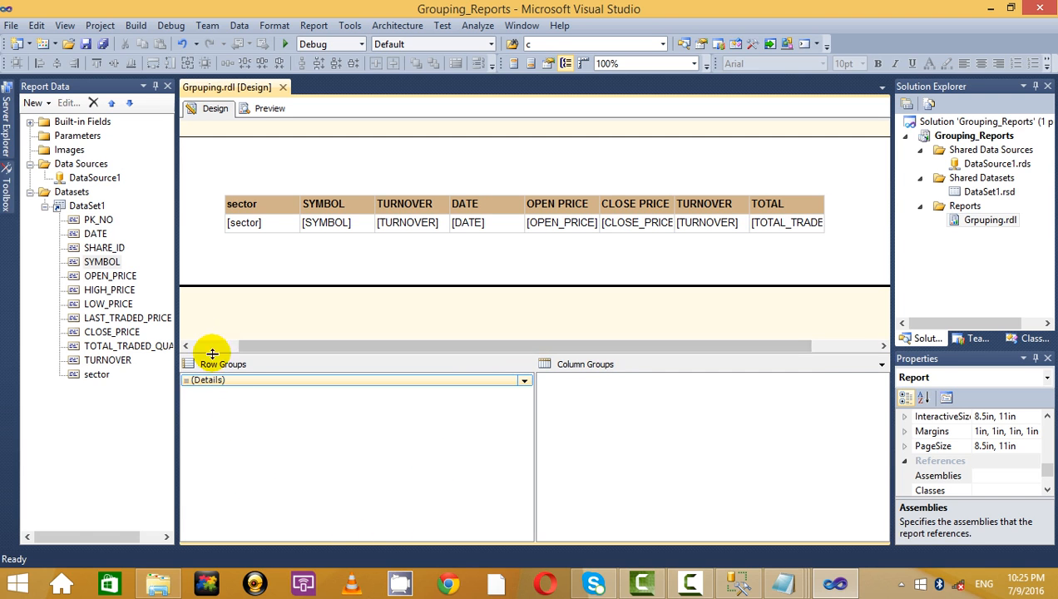
pyautogui.click(206, 381)
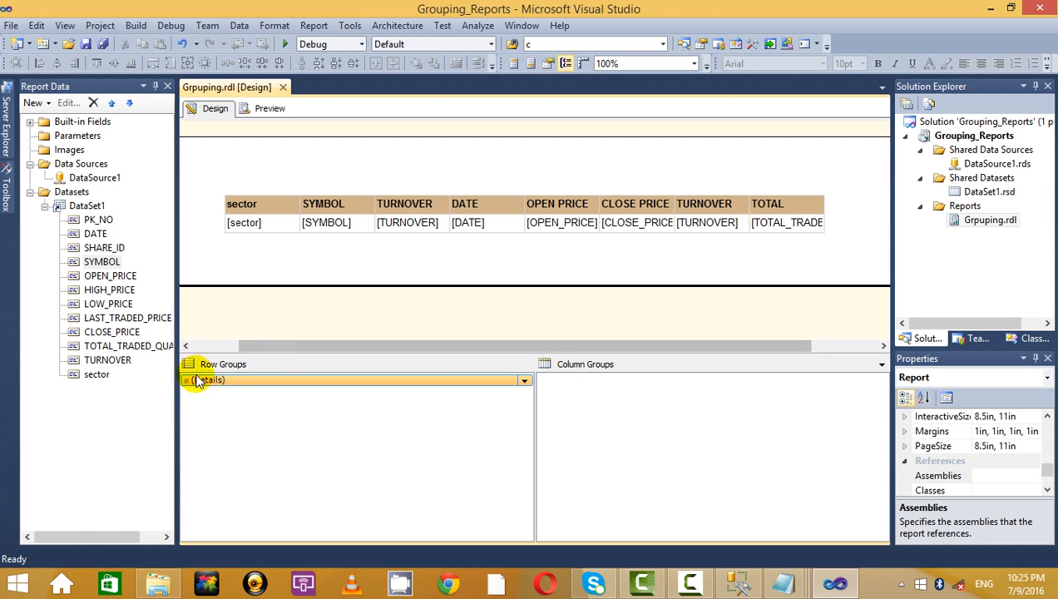
pyautogui.click(231, 259)
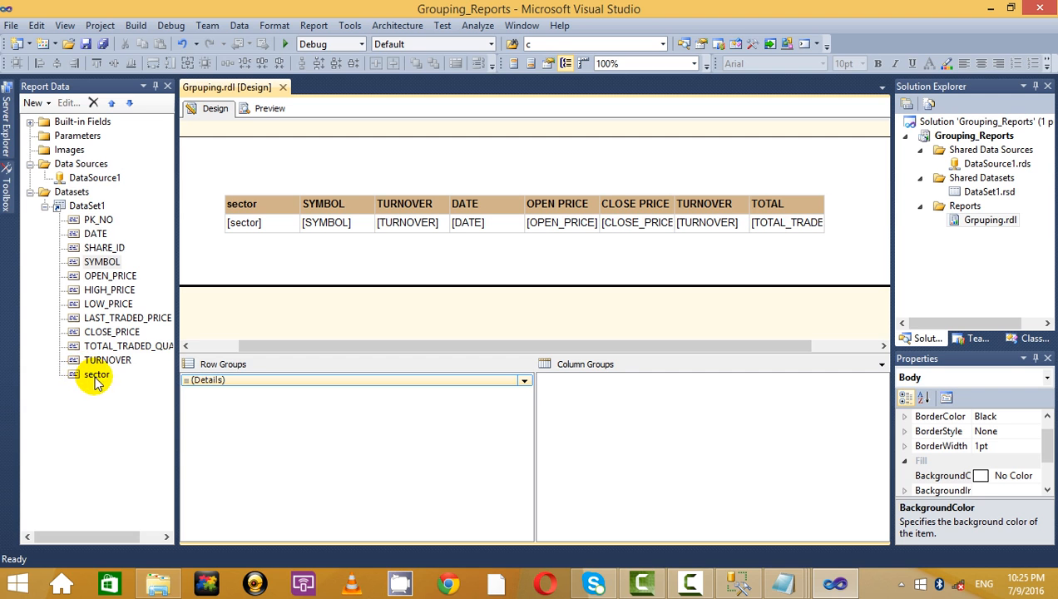
# - Insert the SHARE_ID field as a column after SYMBOL, delete the stray expression text box below the table, and preview the report
pyautogui.click(103, 265)
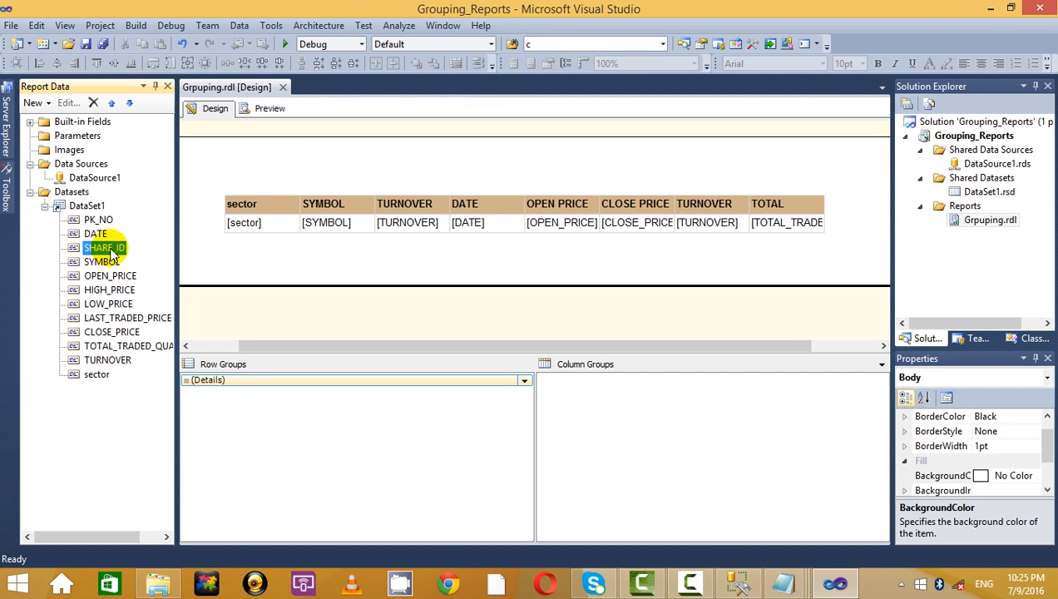
pyautogui.moveTo(104, 248); pyautogui.dragTo(341, 218)
pyautogui.moveTo(110, 277); pyautogui.dragTo(421, 237)
pyautogui.click(425, 239)
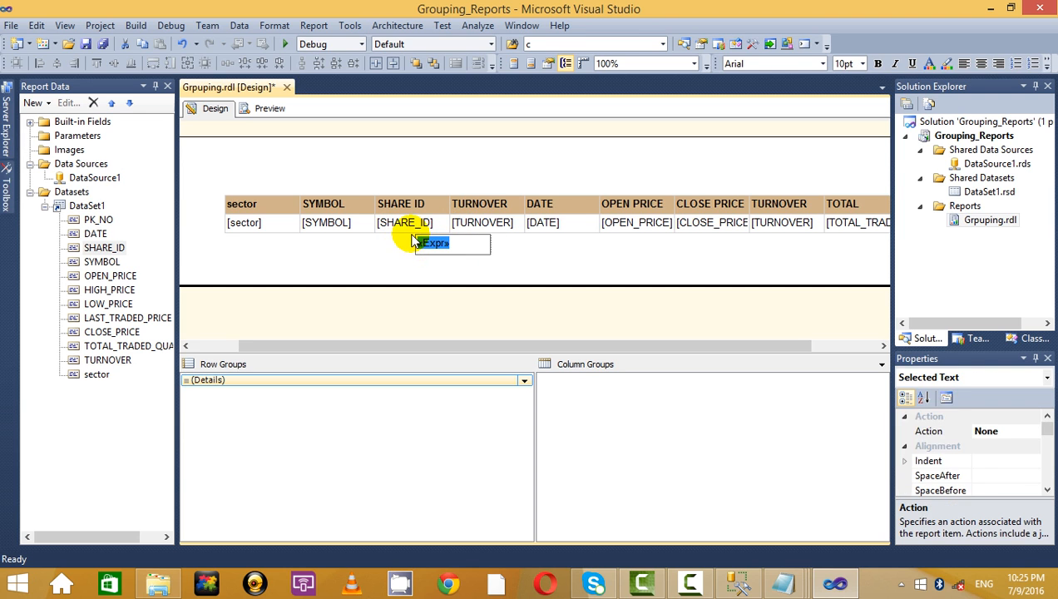
pyautogui.click(407, 232)
pyautogui.click(425, 241)
pyautogui.click(484, 256)
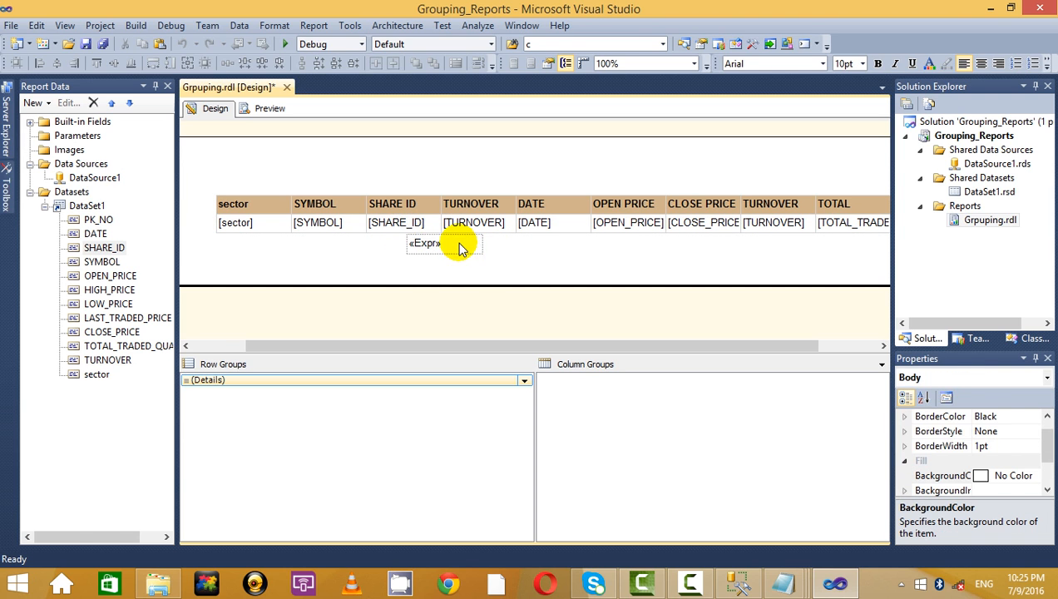
pyautogui.click(453, 243)
pyautogui.press('Delete')
pyautogui.click(265, 109)
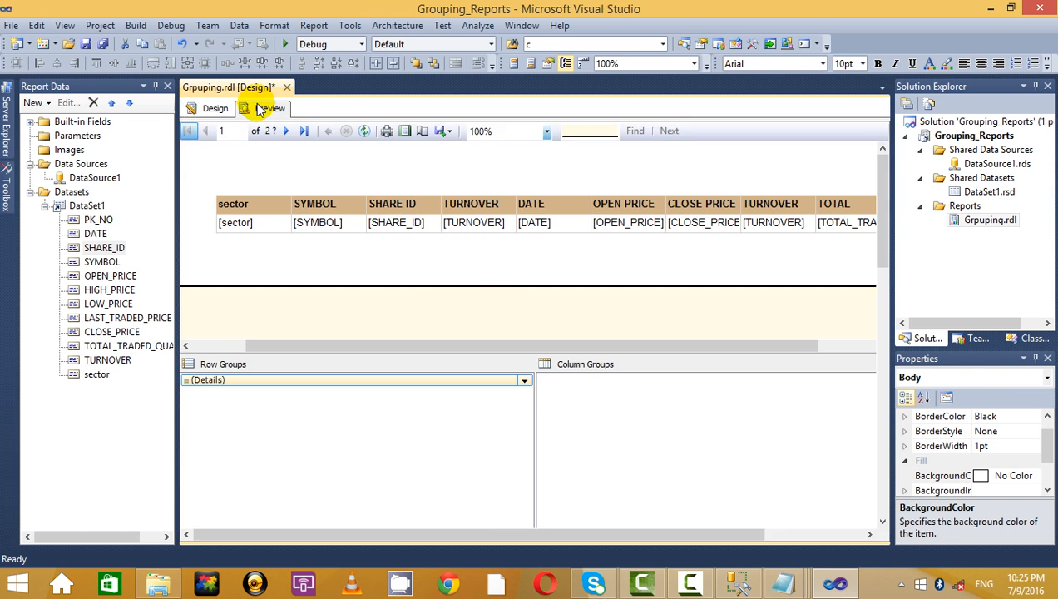
# - Delete the TURNOVER column that follows SHARE ID in the report design, and preview the report
pyautogui.click(214, 109)
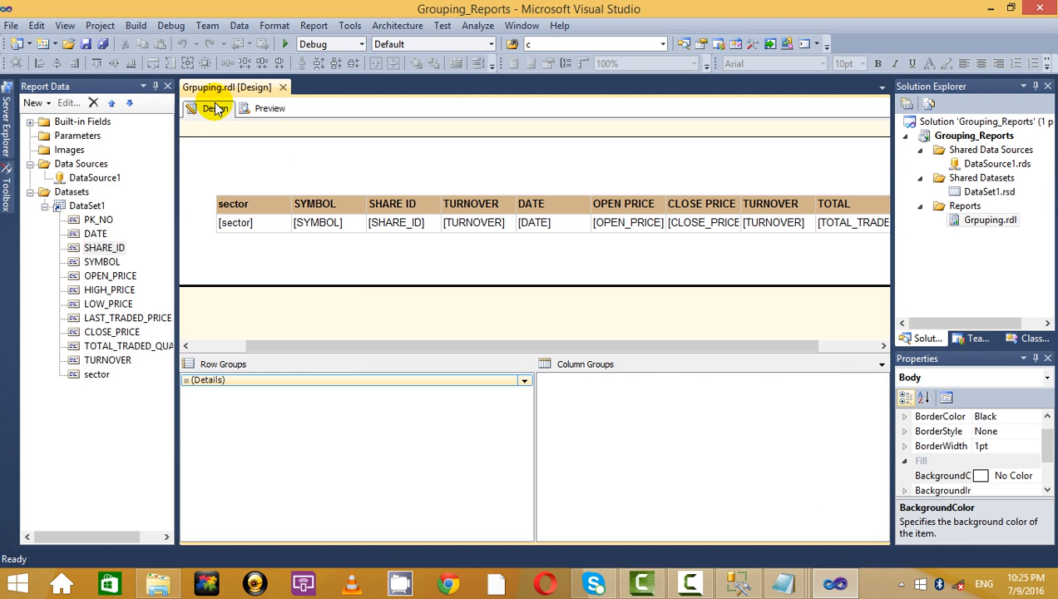
pyautogui.click(466, 226)
pyautogui.click(486, 187)
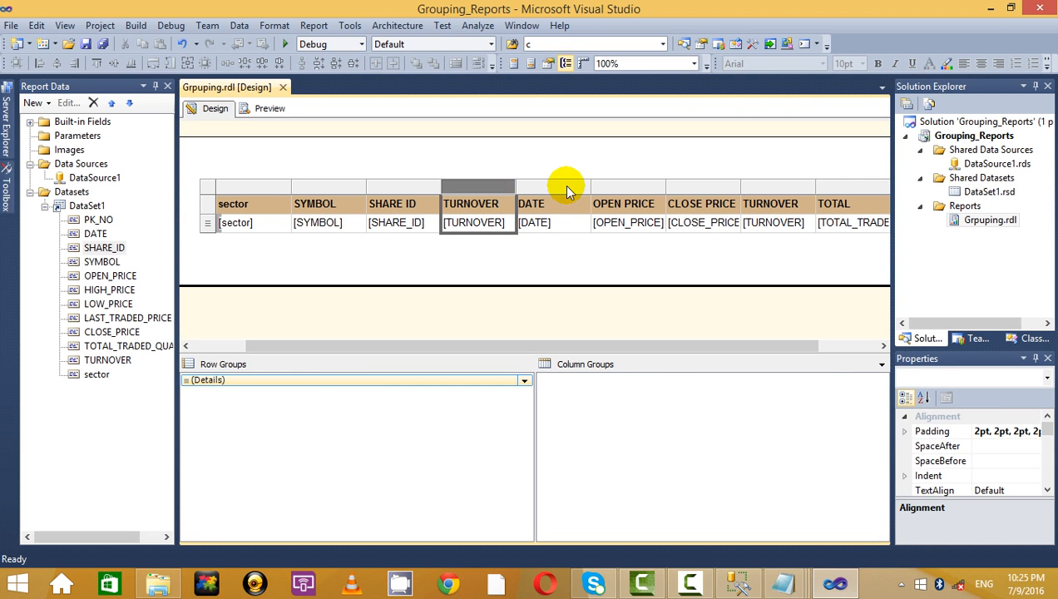
pyautogui.click(566, 188)
pyautogui.rightClick(454, 188)
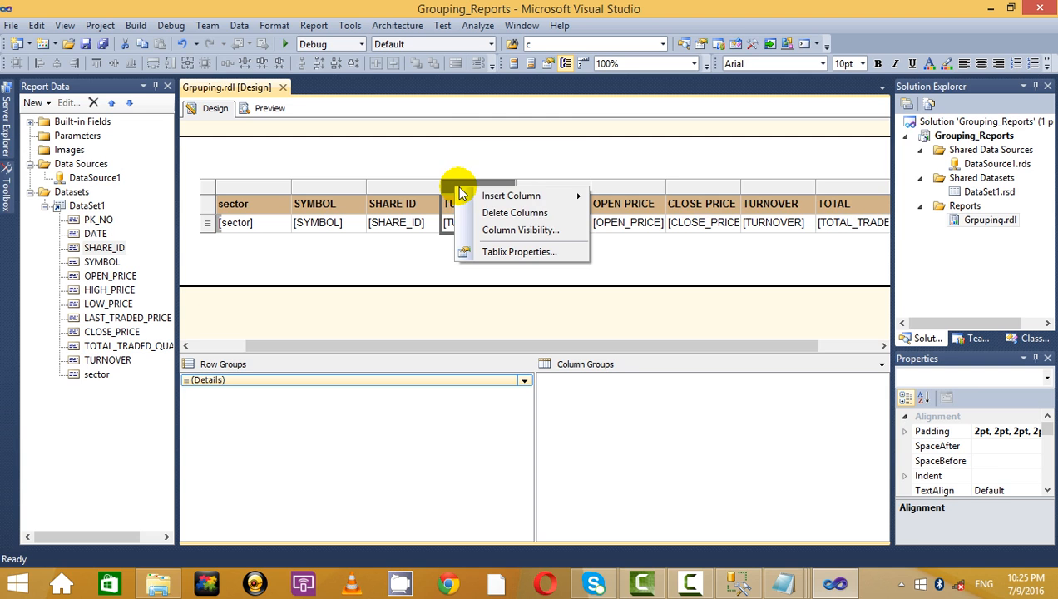
pyautogui.click(510, 212)
pyautogui.click(503, 236)
pyautogui.click(252, 137)
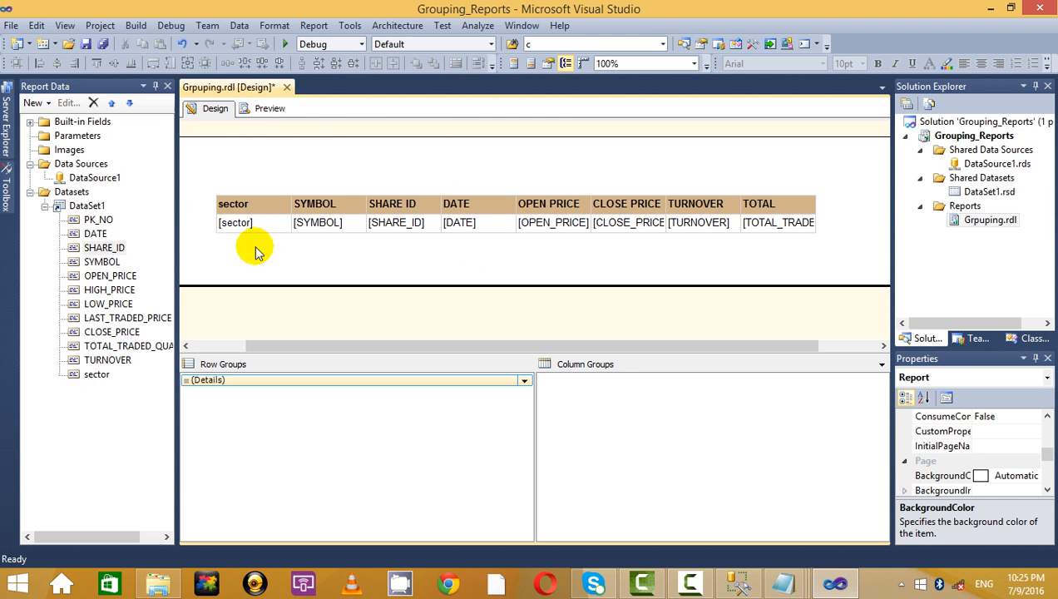
pyautogui.click(255, 246)
pyautogui.click(275, 108)
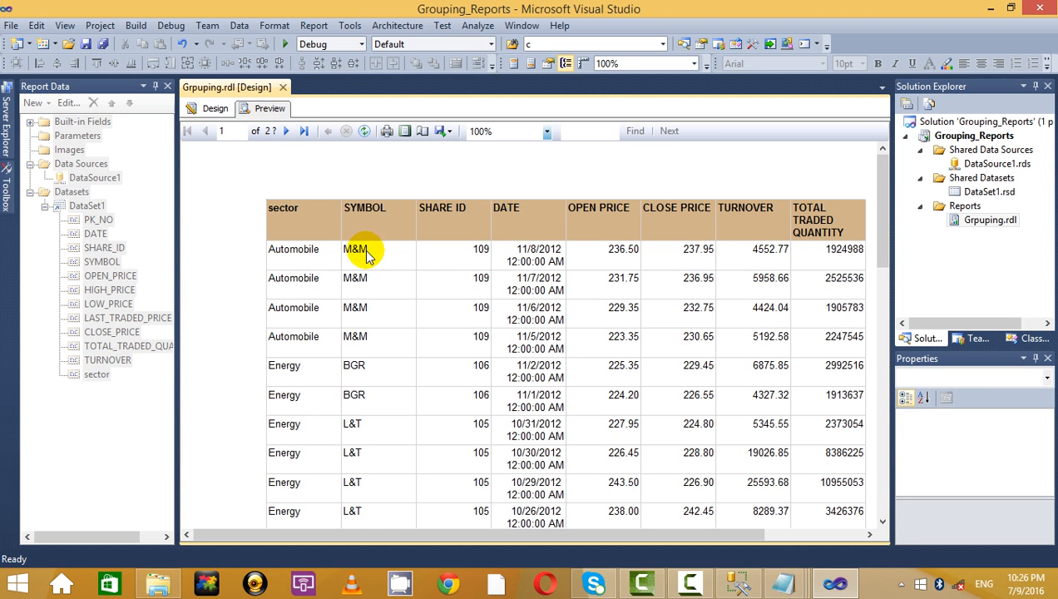
# - Delete the SHARE ID column from the table in the report design, and preview the report
pyautogui.click(216, 109)
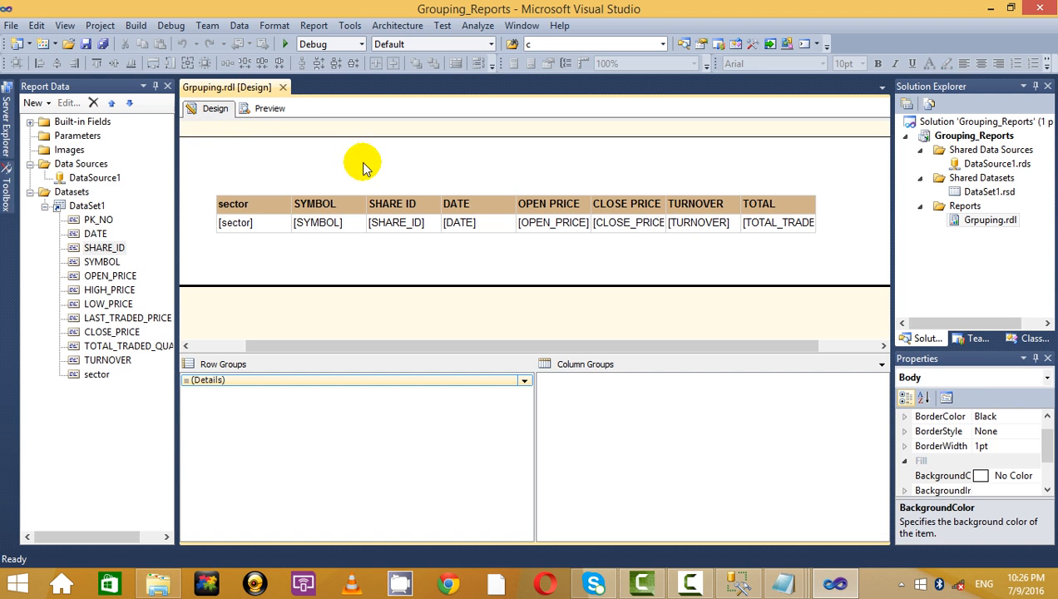
pyautogui.click(420, 204)
pyautogui.click(413, 185)
pyautogui.rightClick(416, 186)
pyautogui.click(464, 208)
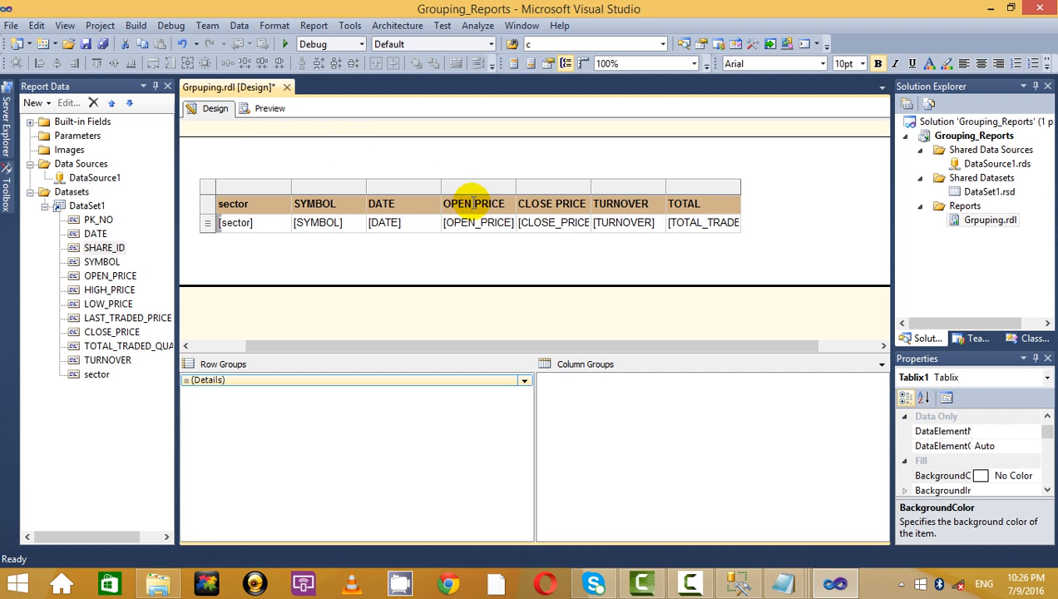
pyautogui.click(403, 165)
pyautogui.click(273, 108)
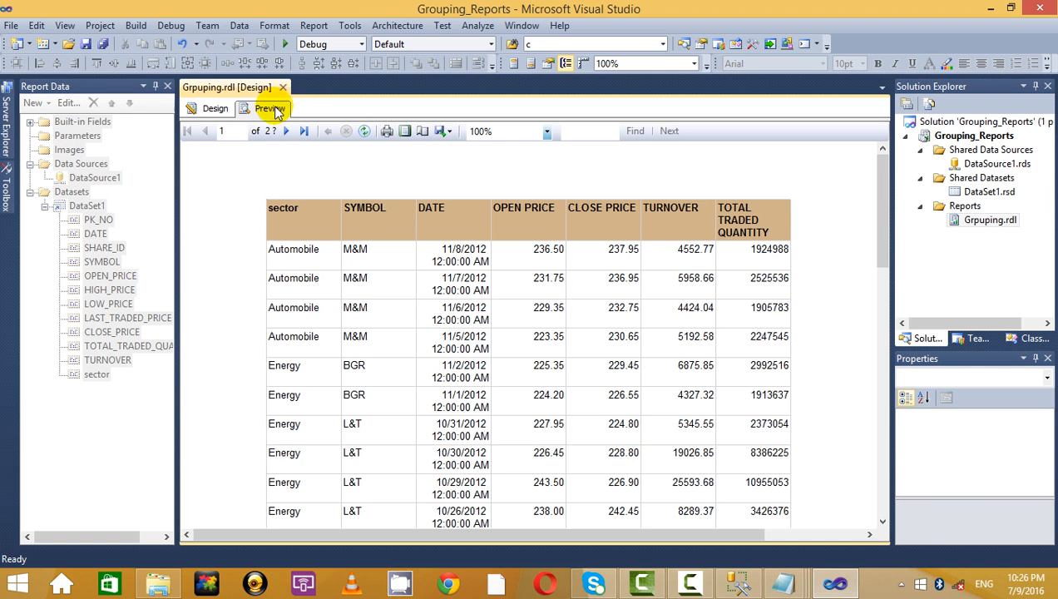
# - Switch to the Notepad notes and review the Grouping, Drill Down and Adding Totals items
pyautogui.click(208, 108)
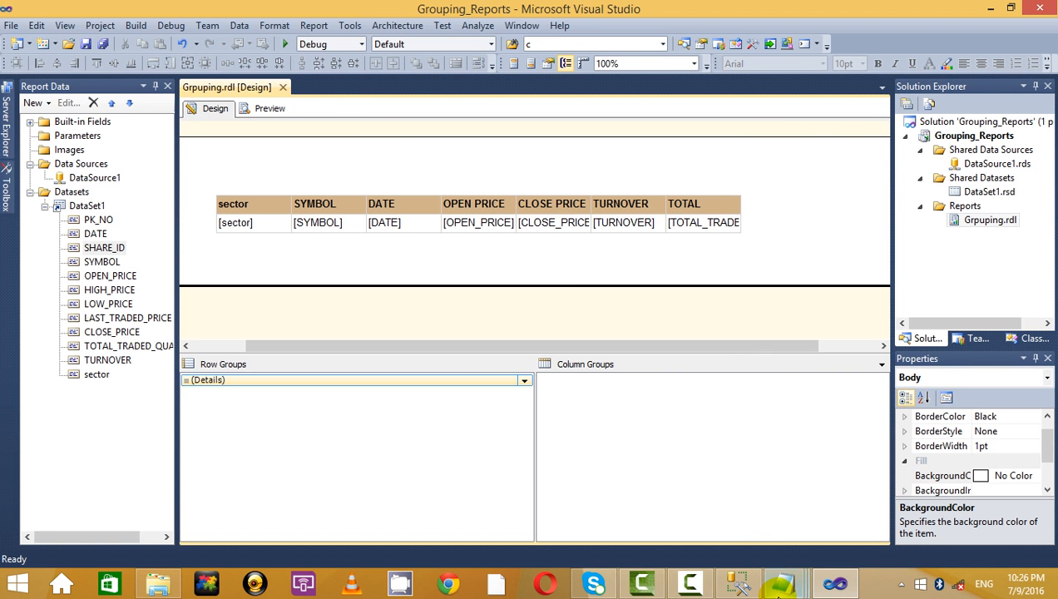
pyautogui.moveTo(782, 584)
pyautogui.click(659, 516)
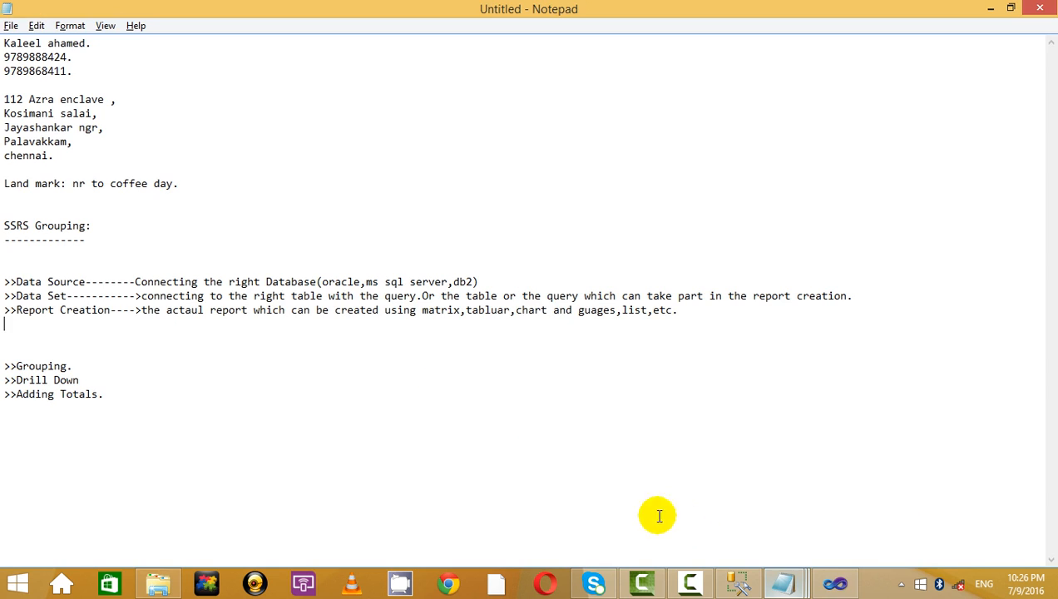
pyautogui.moveTo(296, 394); pyautogui.dragTo(93, 343)
pyautogui.click(178, 376)
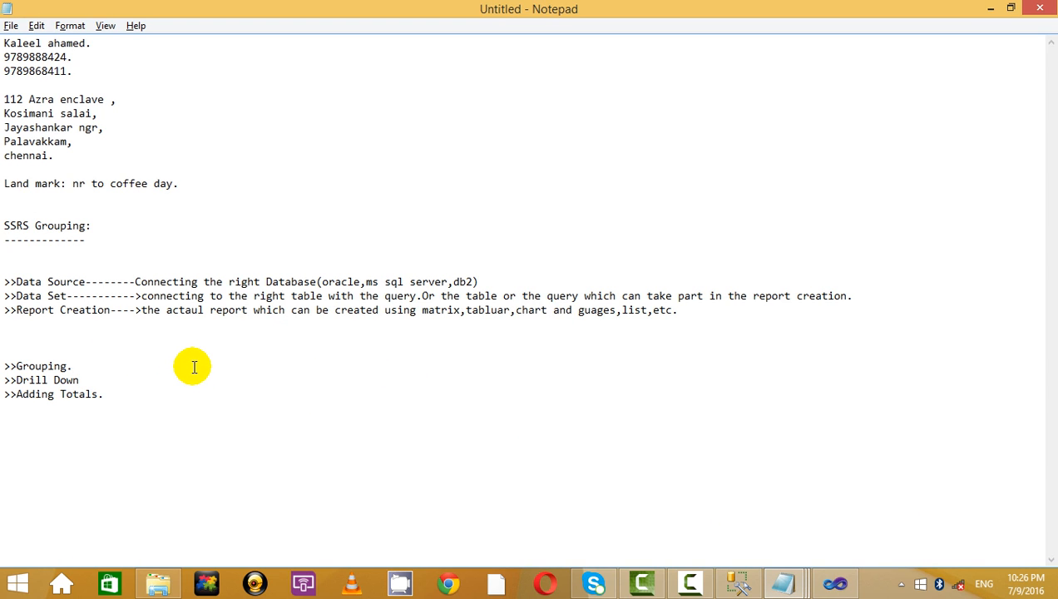
# - Switch back to Visual Studio, preview the report once more, and return to its design
pyautogui.hotkey('alt', 'Tab')
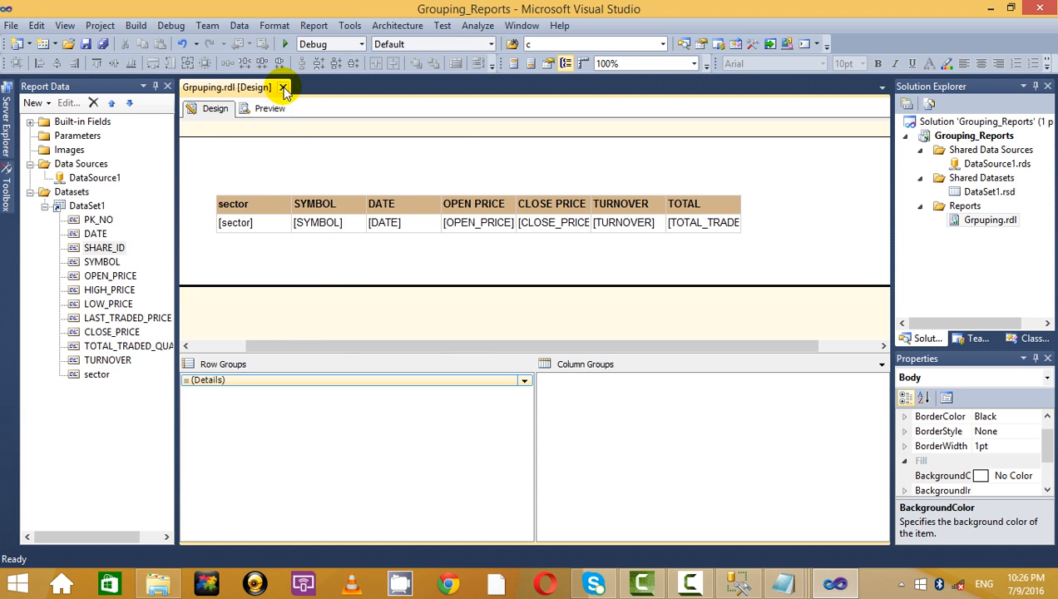
pyautogui.click(264, 112)
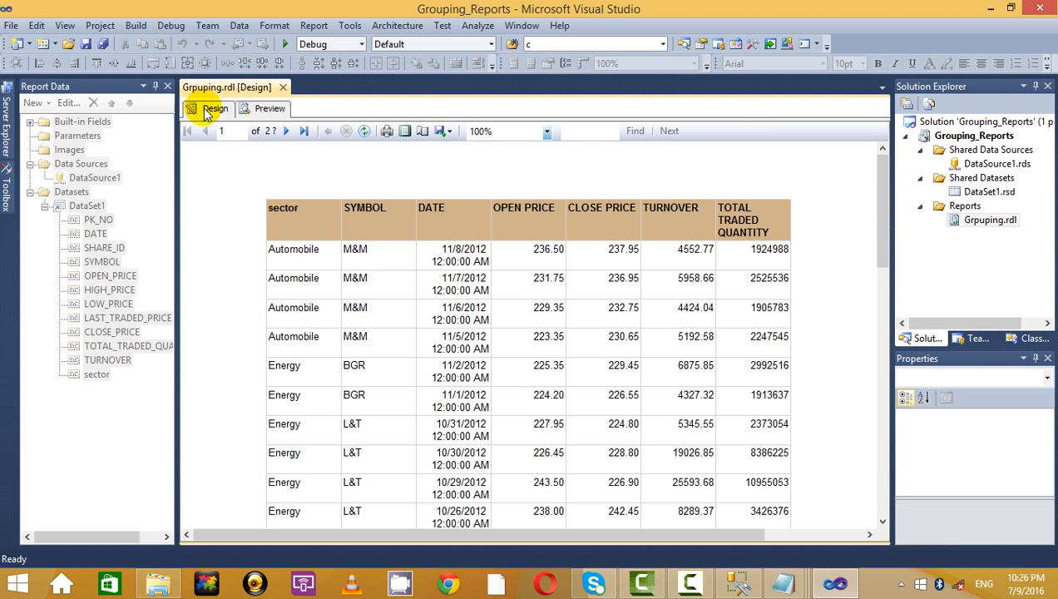
pyautogui.click(210, 108)
# - In the Notepad notes under Grouping, add the line "1]Parent Child hericay is possible." and start a second item "2]"
pyautogui.hotkey('alt', 'Tab')
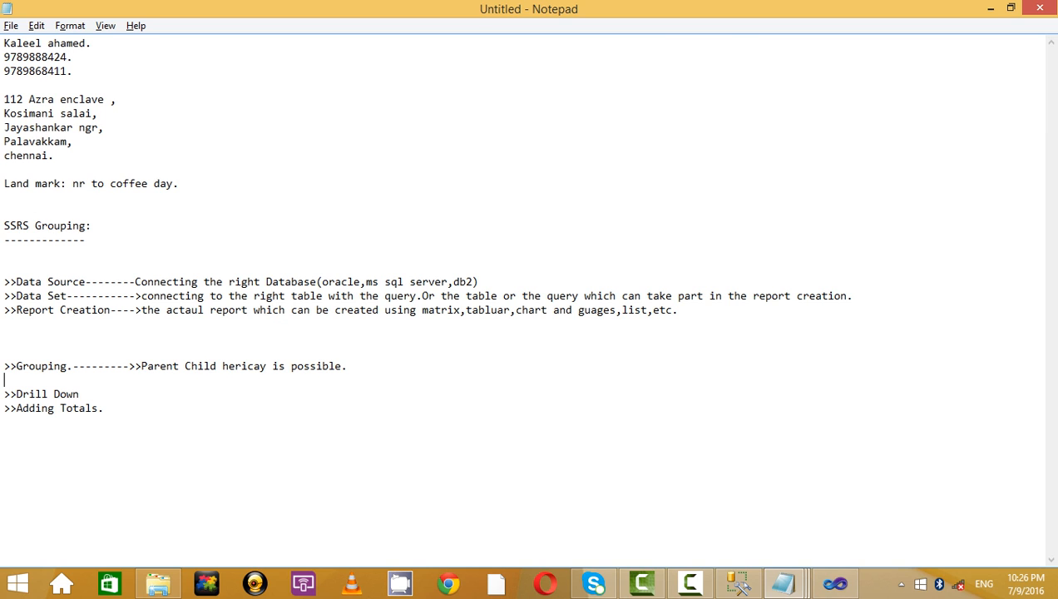
pyautogui.click(129, 367)
pyautogui.press('Return')
pyautogui.press('Return')
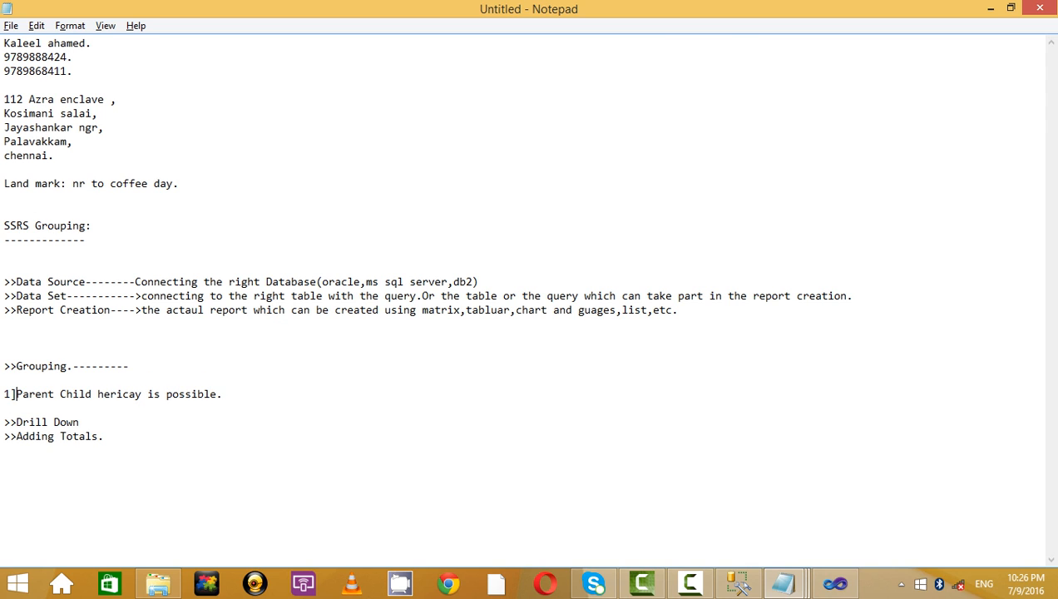
pyautogui.click(250, 392)
pyautogui.press('Return')
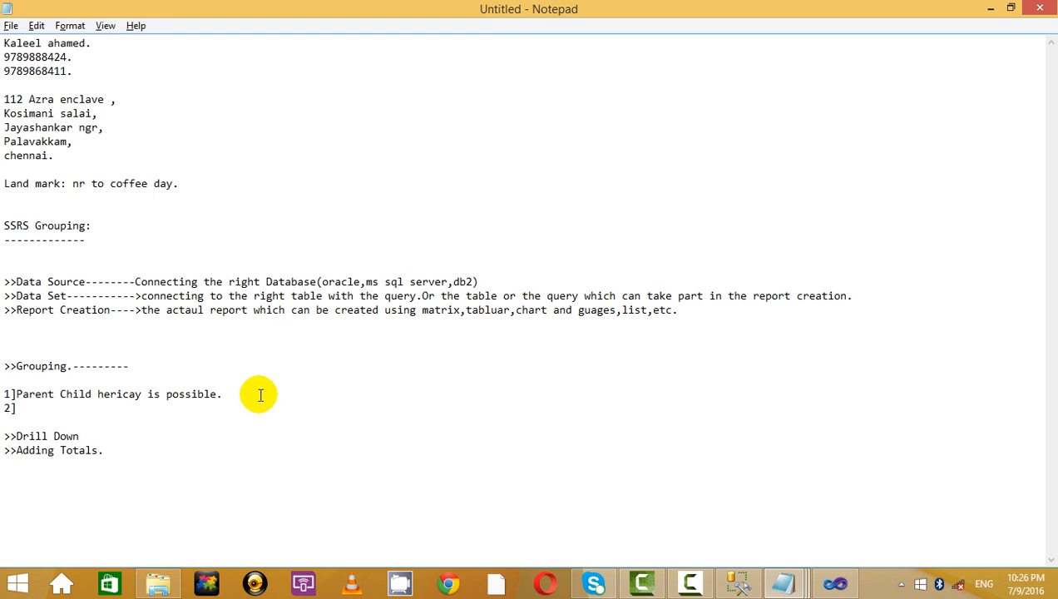
# - Switch to SQL Server Management Studio, check the contents of the Materials database, and expand the University database
pyautogui.click(749, 578)
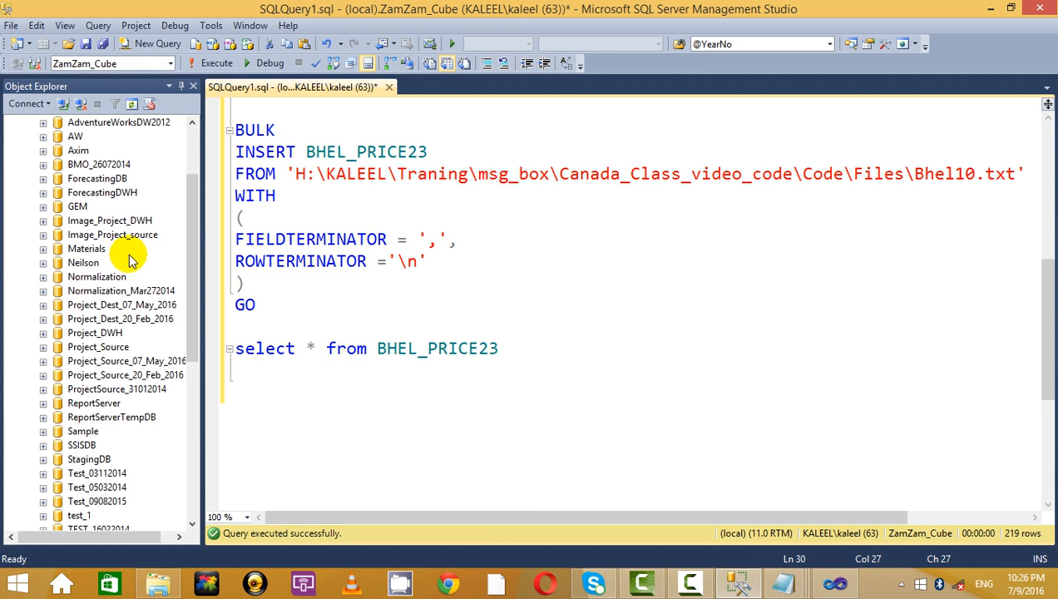
pyautogui.click(44, 249)
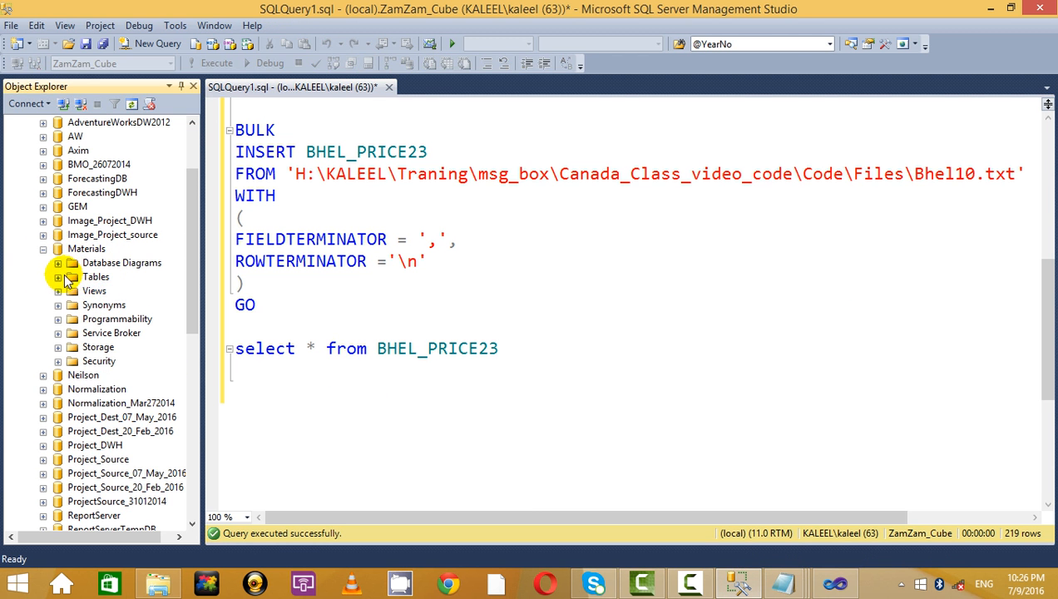
pyautogui.scroll(1, 33, 287)
pyautogui.click(43, 292)
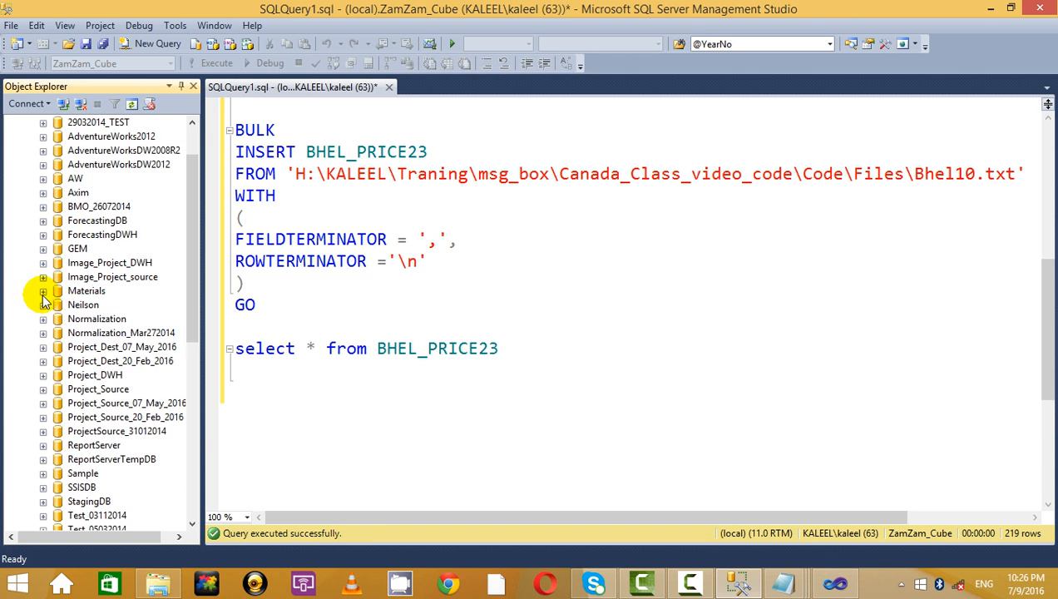
pyautogui.scroll(-4, 106, 308)
pyautogui.scroll(-5, 87, 374)
pyautogui.scroll(1, 87, 420)
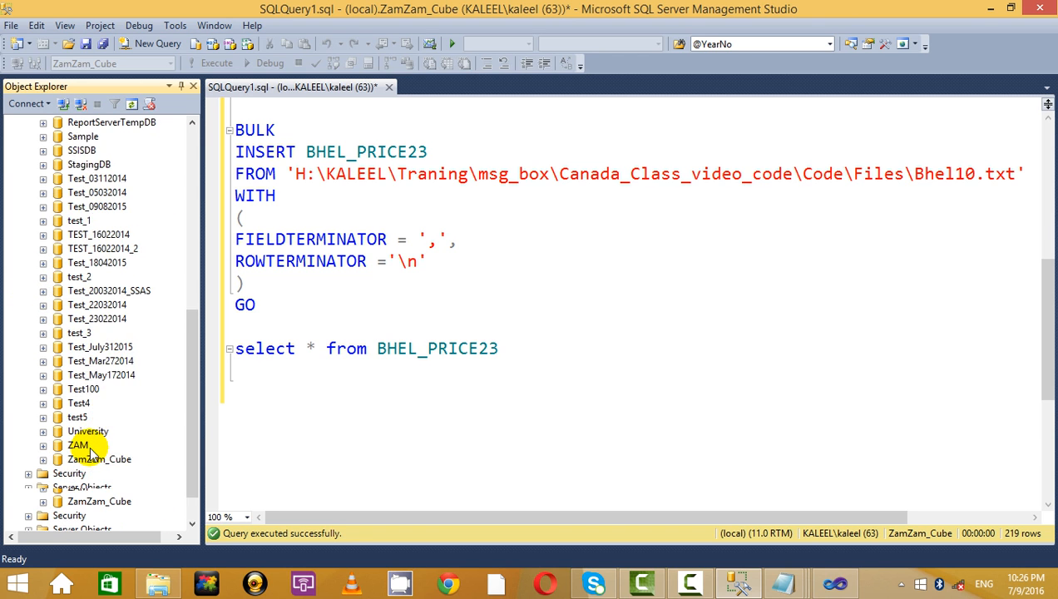
pyautogui.scroll(-1, 50, 370)
pyautogui.scroll(-2, 106, 376)
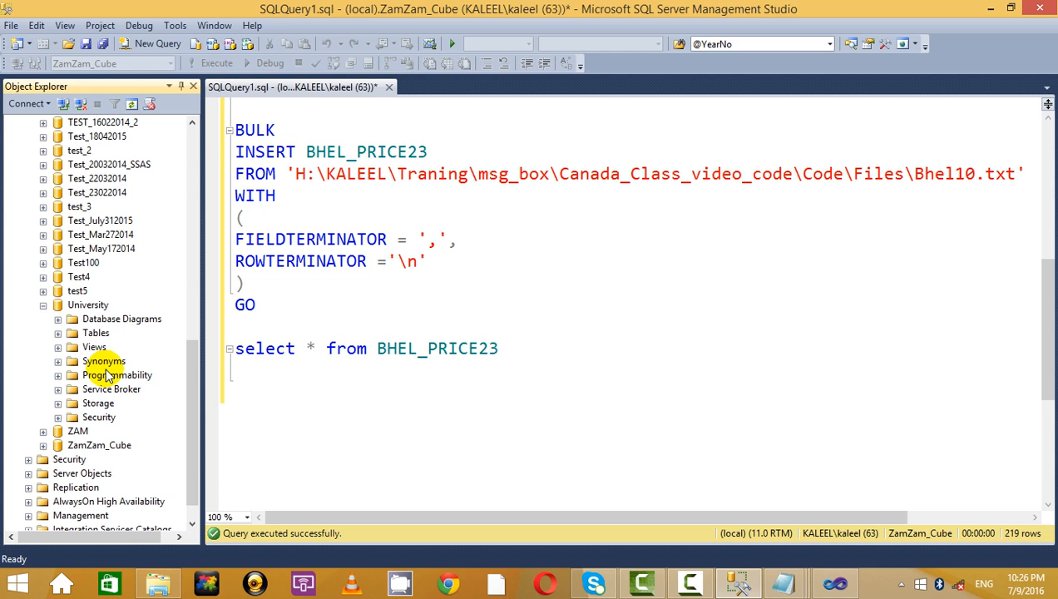
# - Look through the University database's tables, and open its database diagram dbo.Diagram_14
pyautogui.click(58, 333)
pyautogui.scroll(-1, 111, 316)
pyautogui.scroll(1, 121, 320)
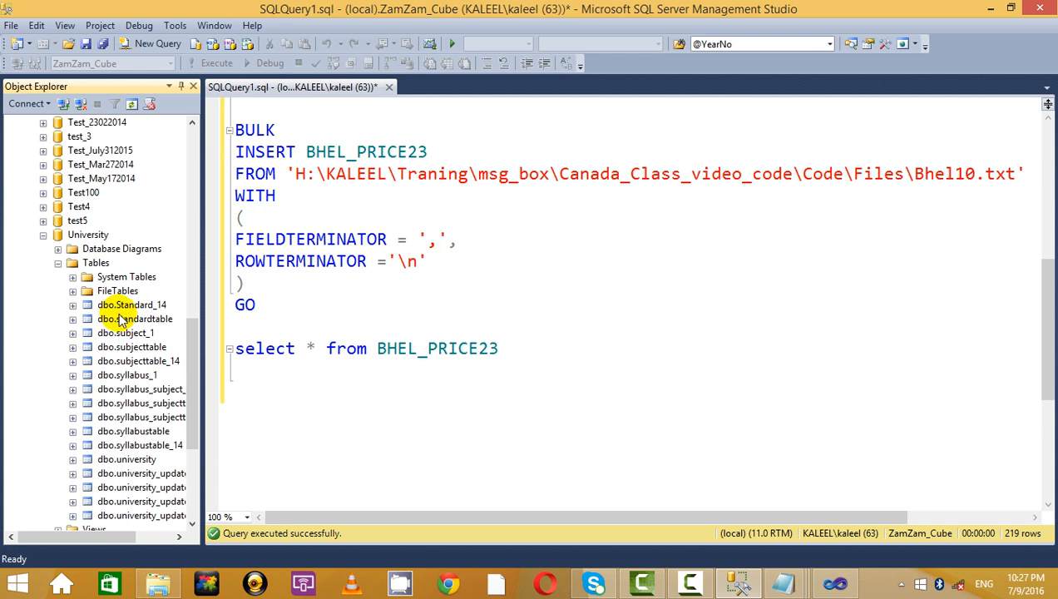
pyautogui.click(58, 263)
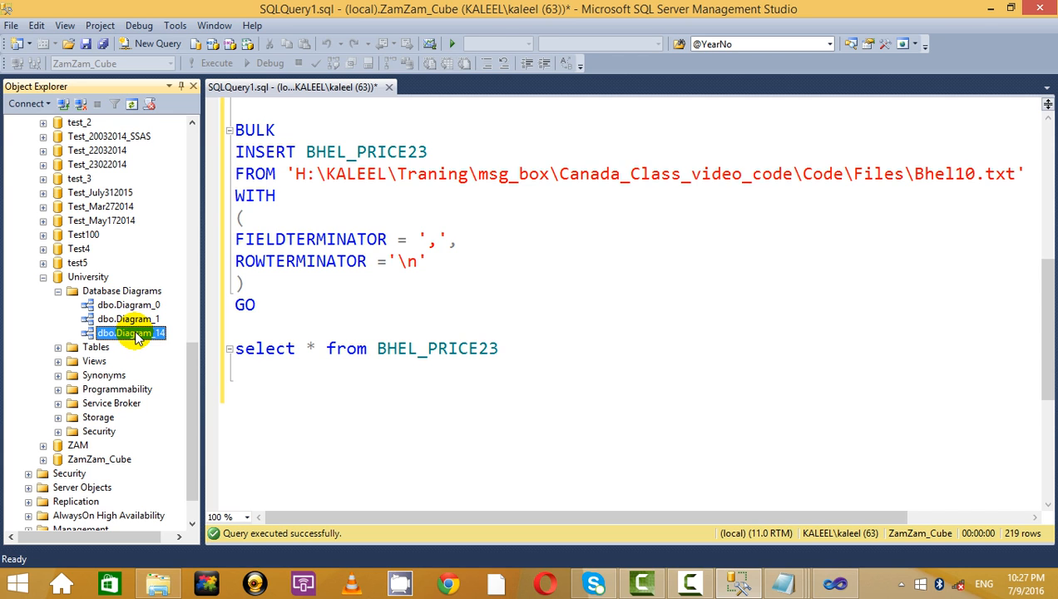
pyautogui.doubleClick(133, 334)
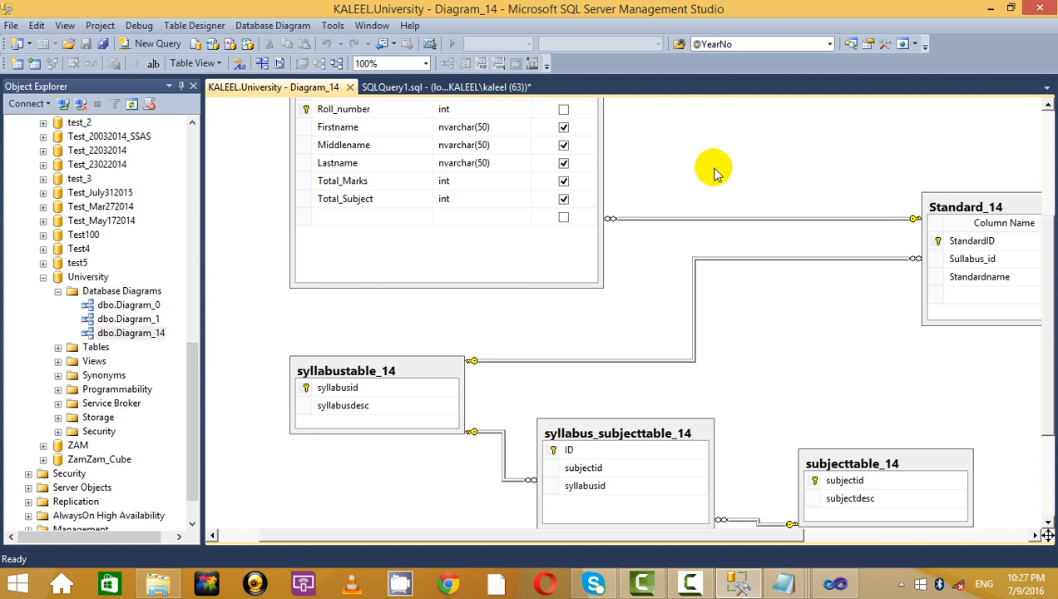
# - Review the table relationships in the diagram, and write "P and FK rela" as item 2] under Grouping in the Notepad notes
pyautogui.hotkey('alt', 'Tab')
pyautogui.hotkey('alt', 'Tab')
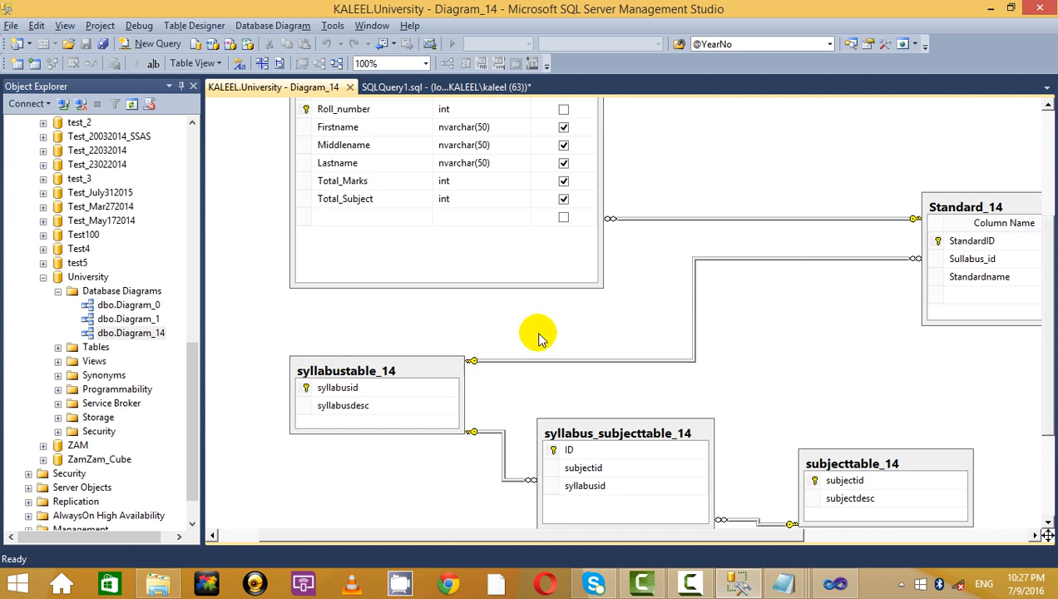
pyautogui.scroll(3, 799, 249)
pyautogui.scroll(-2, 798, 250)
pyautogui.hotkey('alt', 'Tab')
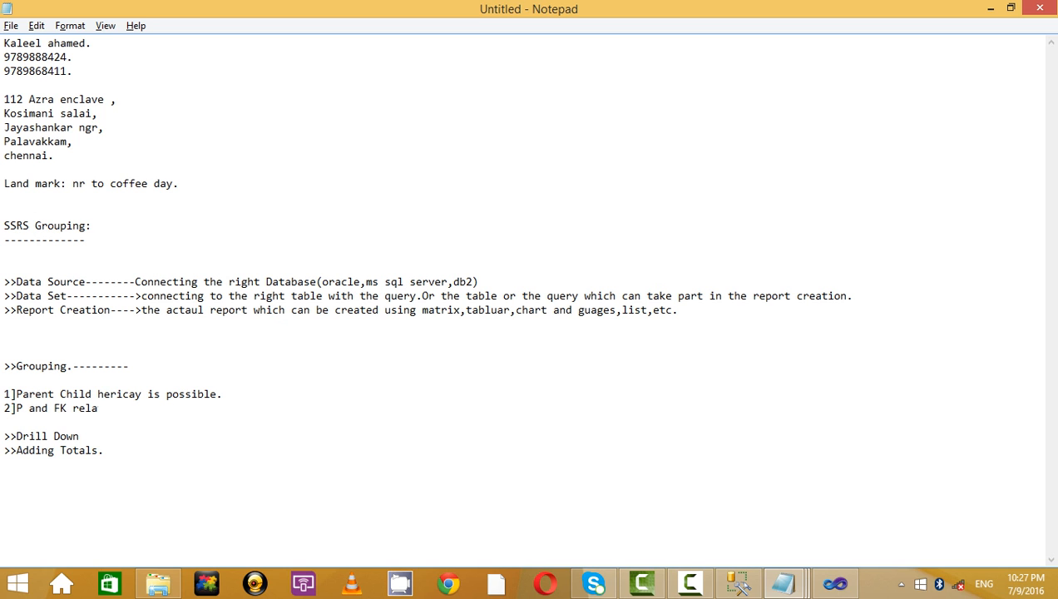
# - Return briefly to the database diagram, then switch to Visual Studio and preview the report before reopening its design
pyautogui.hotkey('alt', 'Tab')
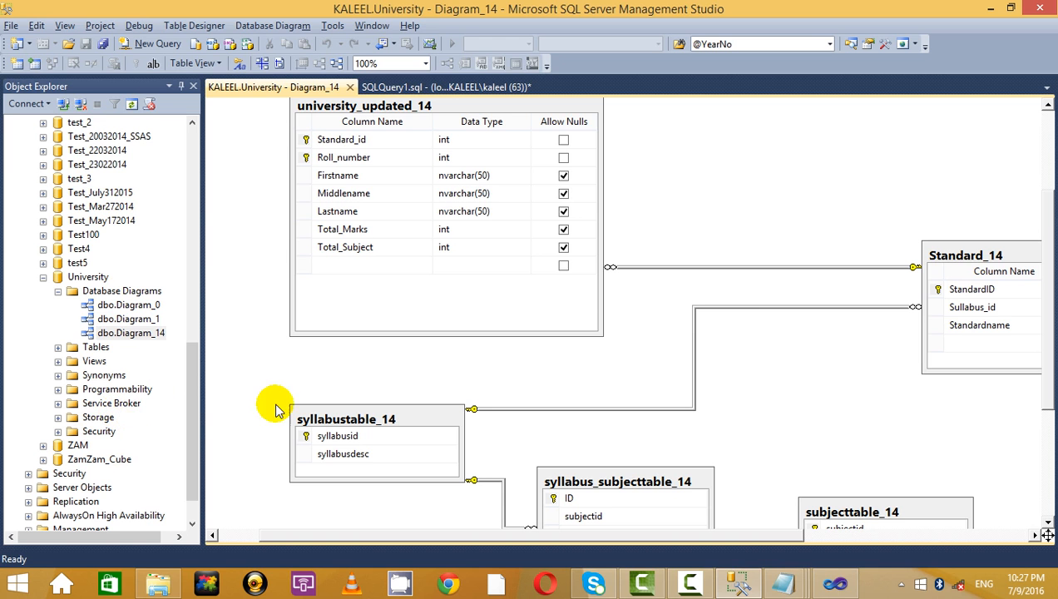
pyautogui.click(996, 6)
pyautogui.hotkey('alt', 'Tab')
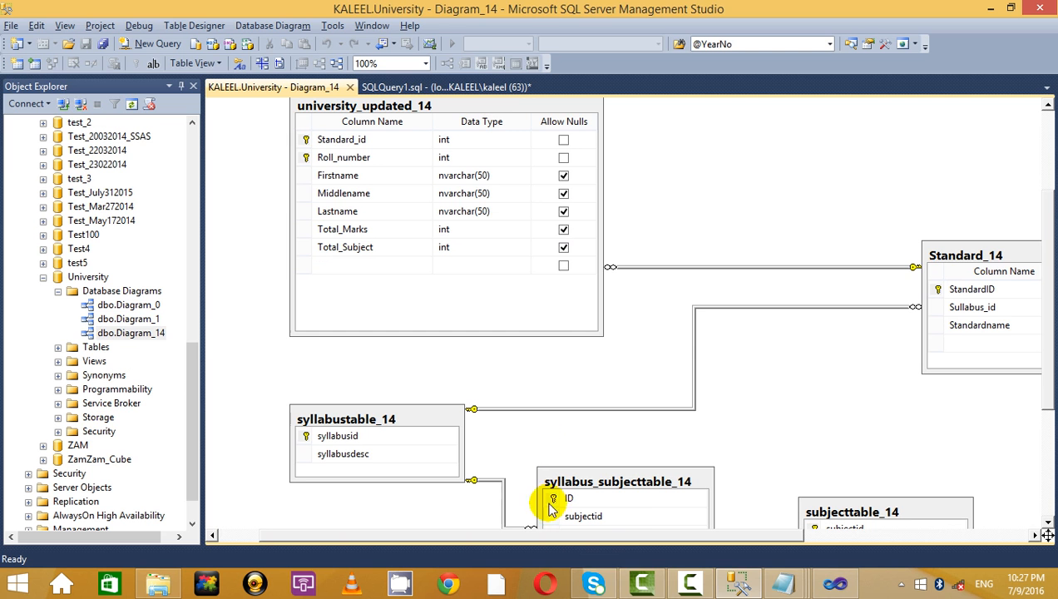
pyautogui.click(838, 586)
pyautogui.click(675, 227)
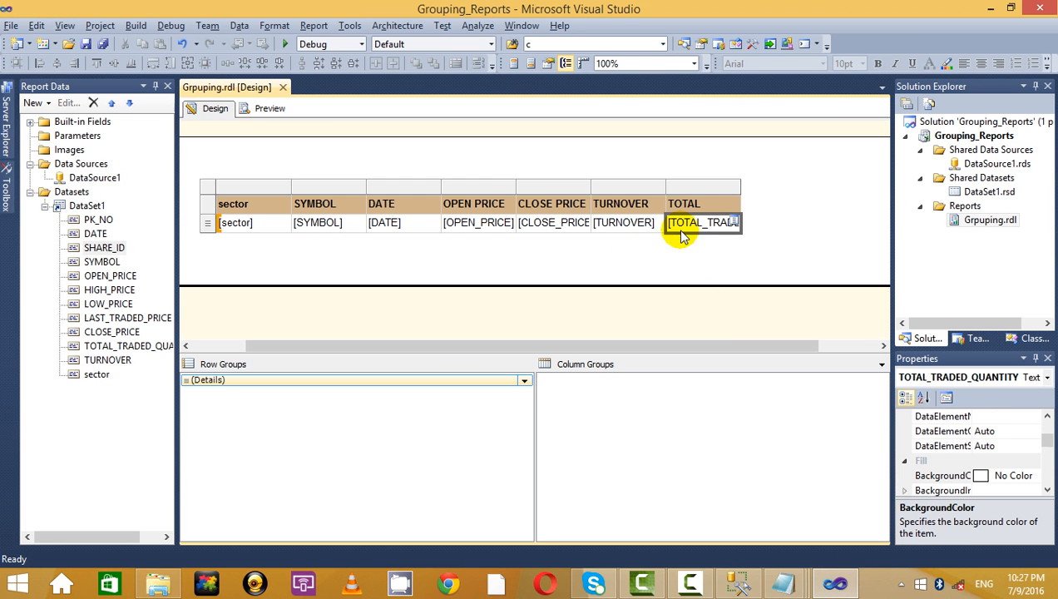
pyautogui.click(754, 225)
pyautogui.click(267, 111)
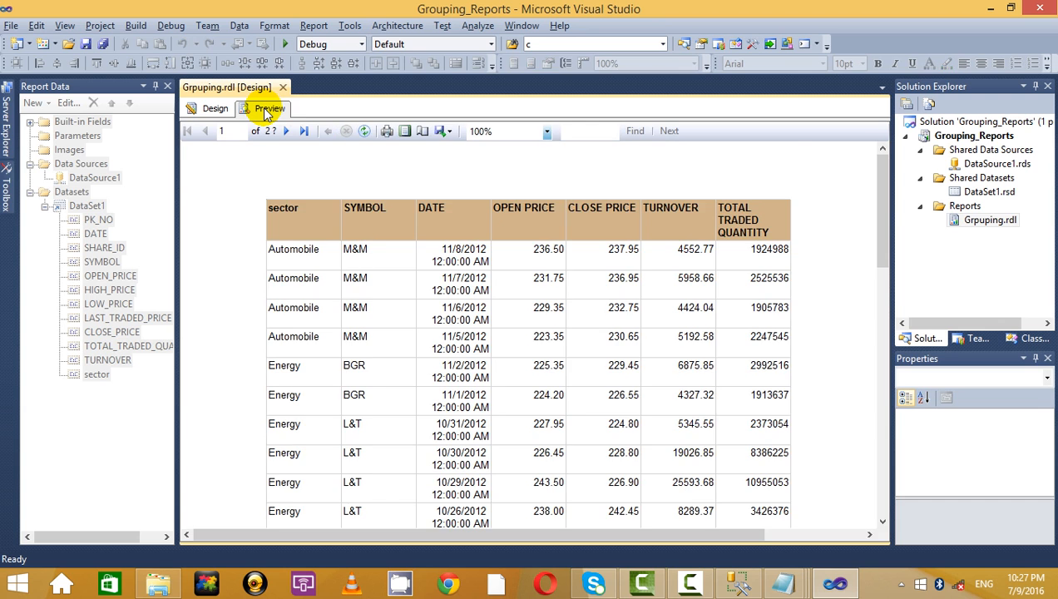
pyautogui.click(213, 109)
# - Highlight the sector and SYMBOL columns in the report table, and compare them with the preview
pyautogui.click(266, 225)
pyautogui.click(271, 206)
pyautogui.click(280, 189)
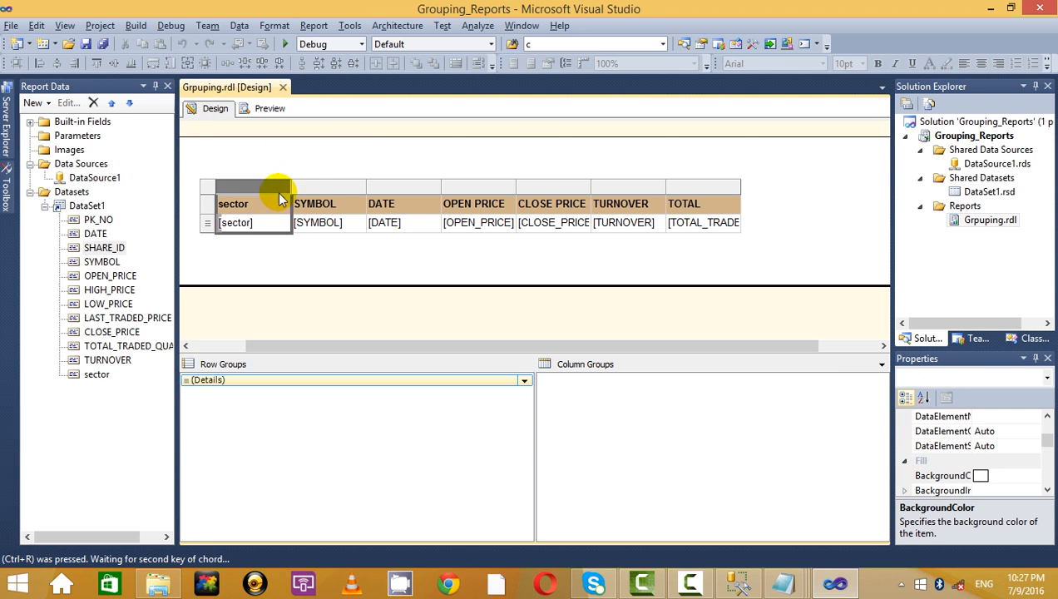
pyautogui.click(333, 186)
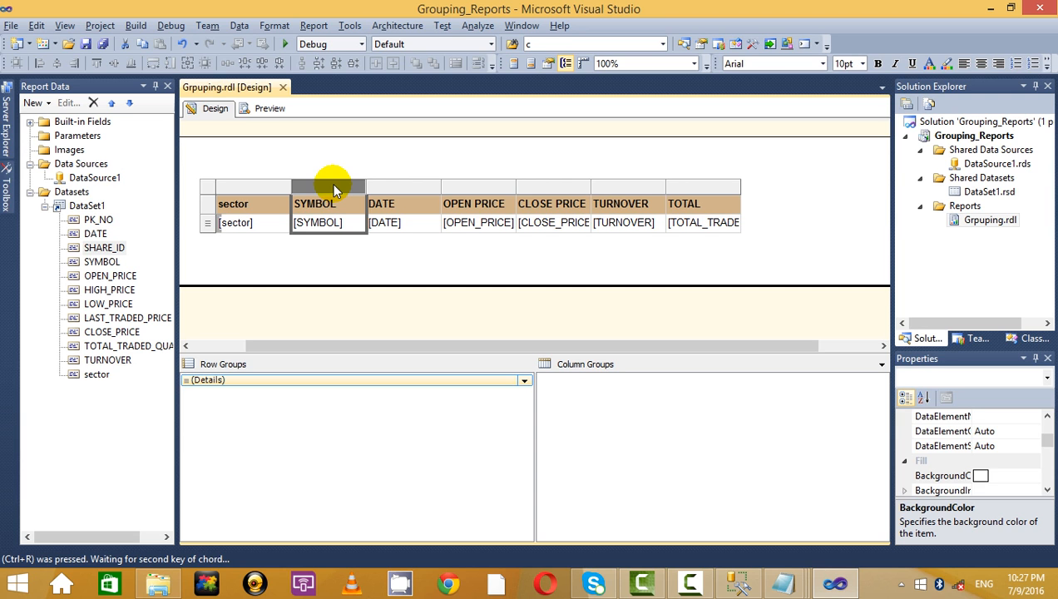
pyautogui.click(264, 109)
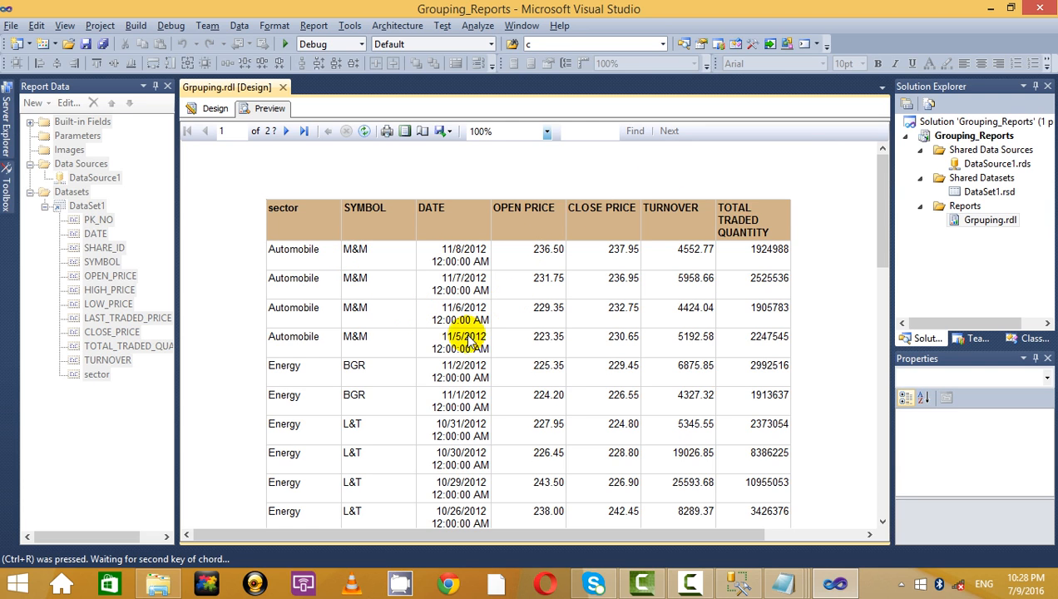
pyautogui.click(213, 108)
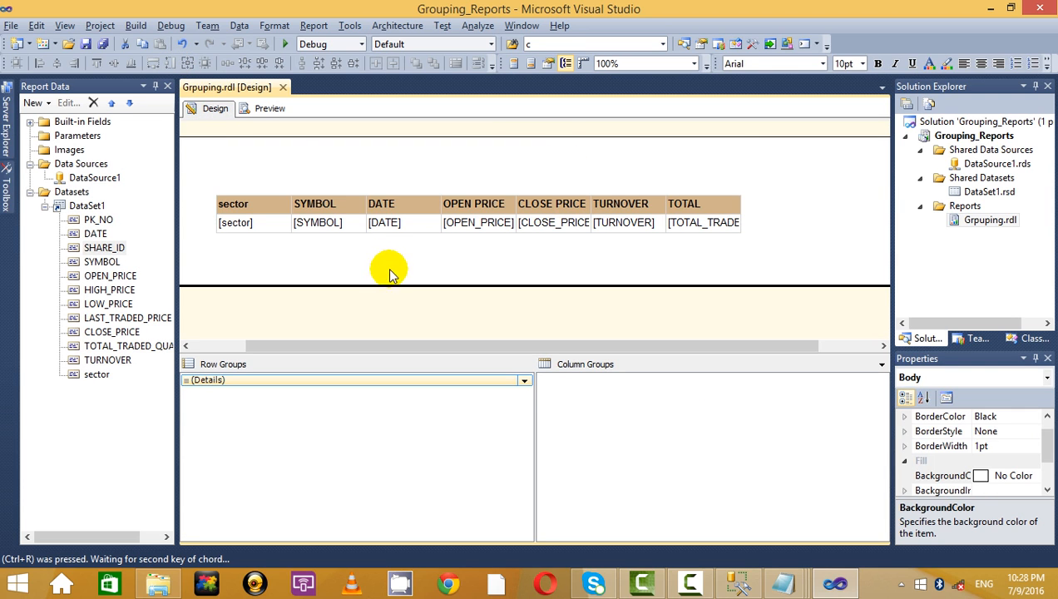
# - Delete the SYMBOL and sector columns from the report table, and check the layout in the preview
pyautogui.click(335, 210)
pyautogui.click(339, 174)
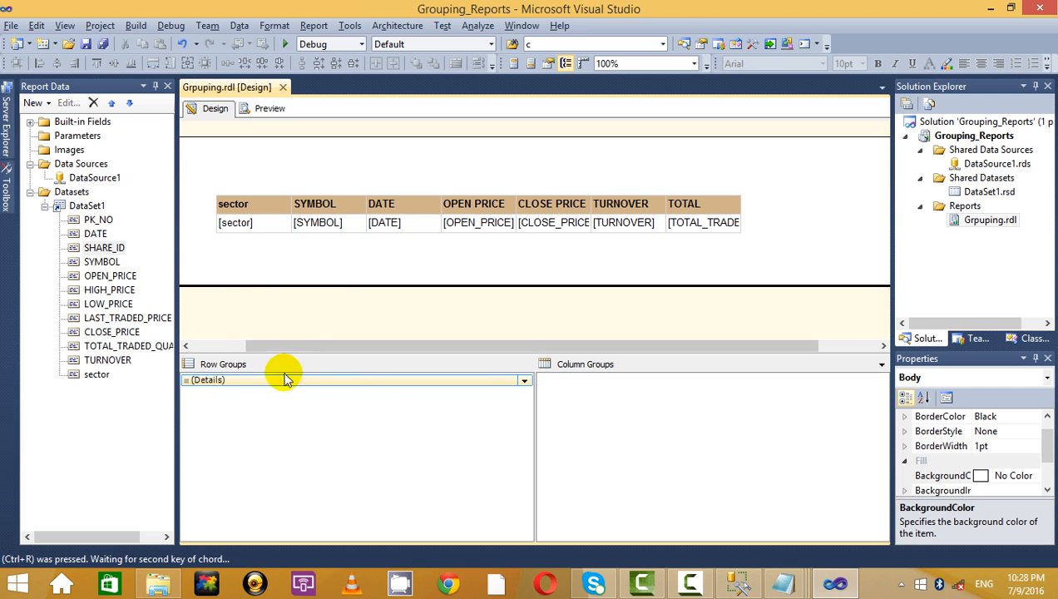
pyautogui.click(310, 223)
pyautogui.rightClick(328, 189)
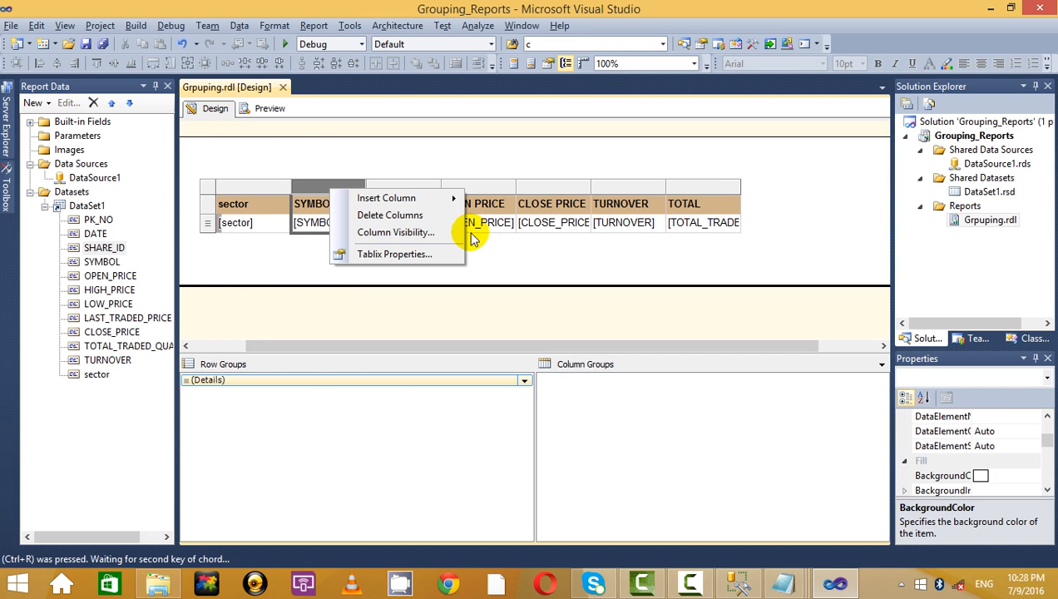
pyautogui.click(447, 218)
pyautogui.rightClick(279, 188)
pyautogui.click(321, 209)
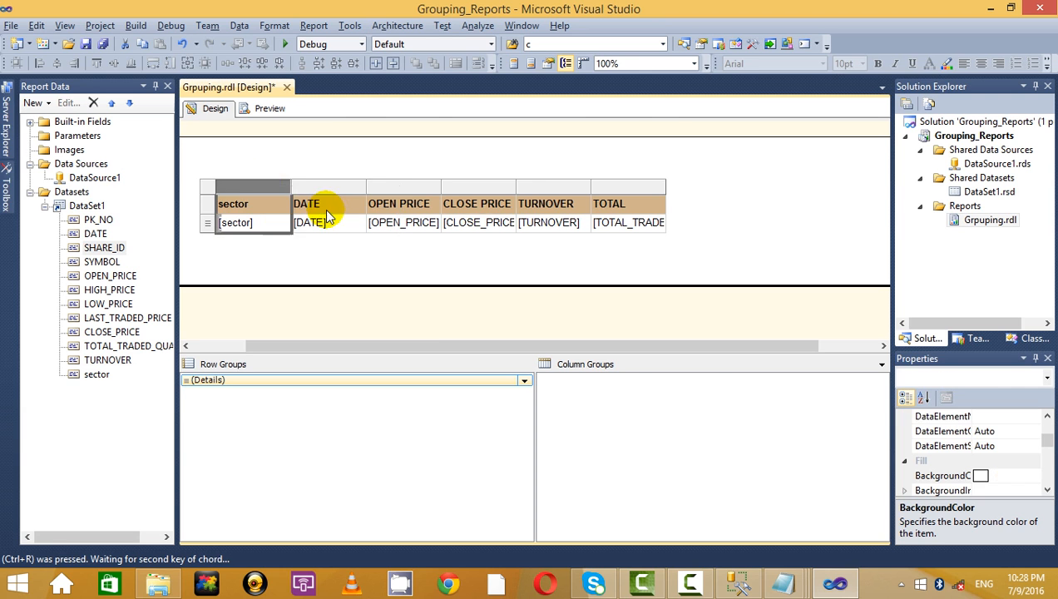
pyautogui.click(264, 109)
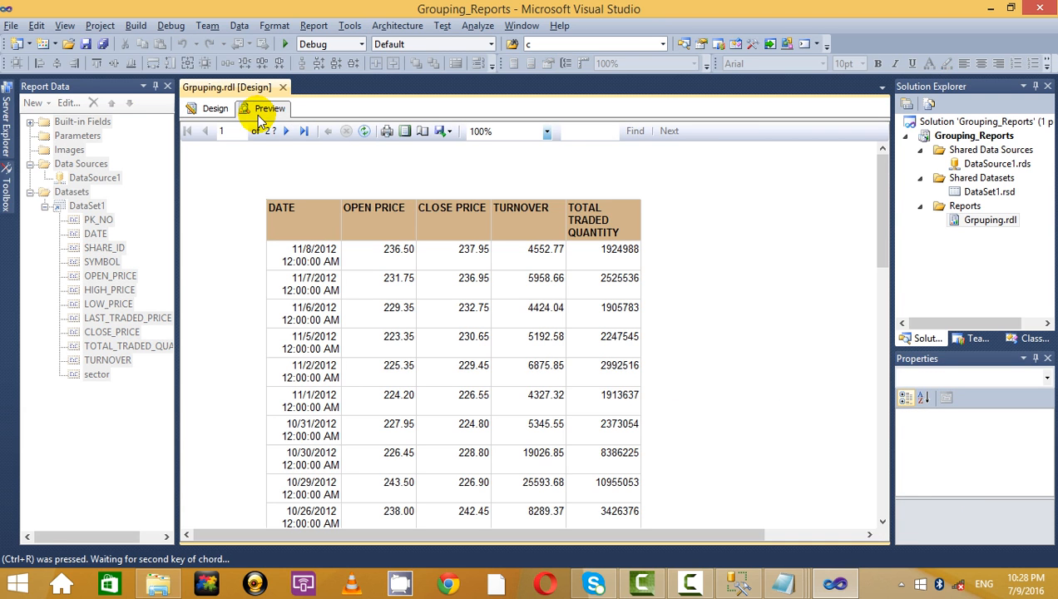
pyautogui.click(209, 109)
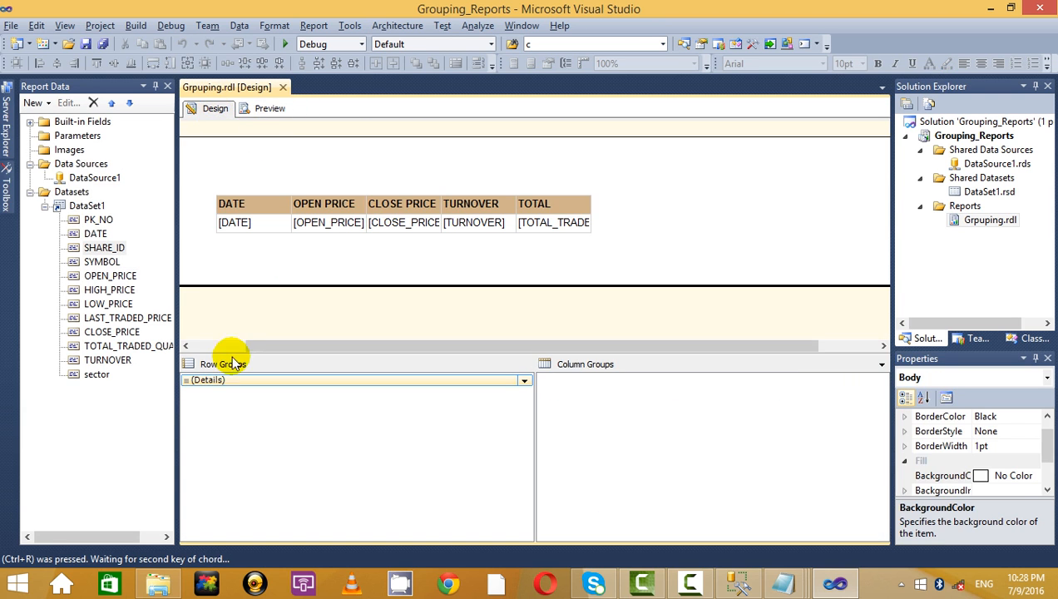
# - Insert the SYMBOL and sector fields from DataSet1 back into the table ahead of the DATE column
pyautogui.moveTo(101, 261); pyautogui.dragTo(235, 227)
pyautogui.moveTo(99, 381); pyautogui.dragTo(233, 226)
pyautogui.click(316, 139)
# - Preview the report, examine the sector and SYMBOL rows, and return to the design
pyautogui.click(268, 108)
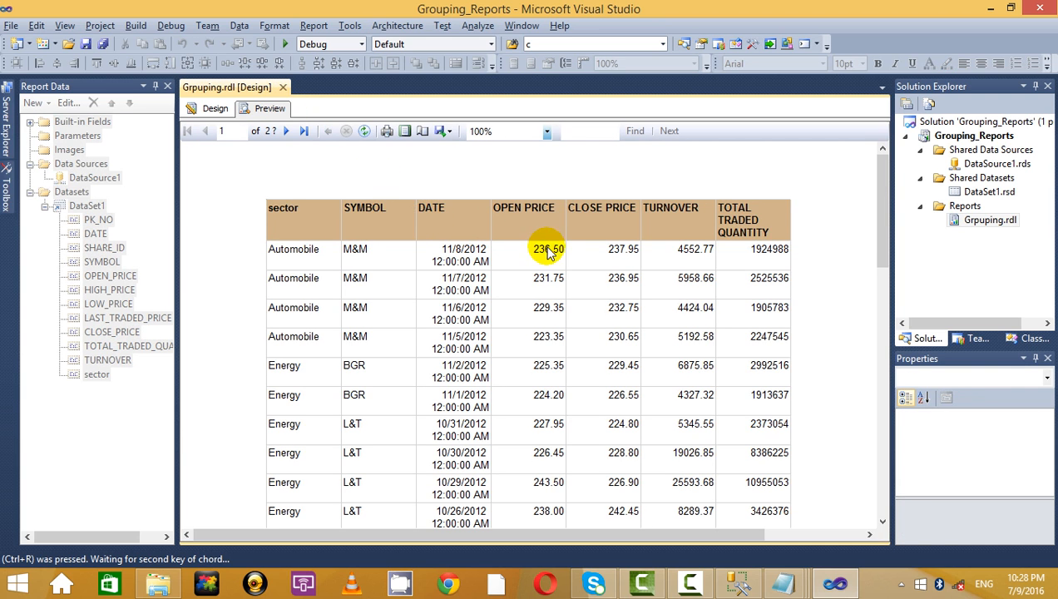
pyautogui.click(210, 109)
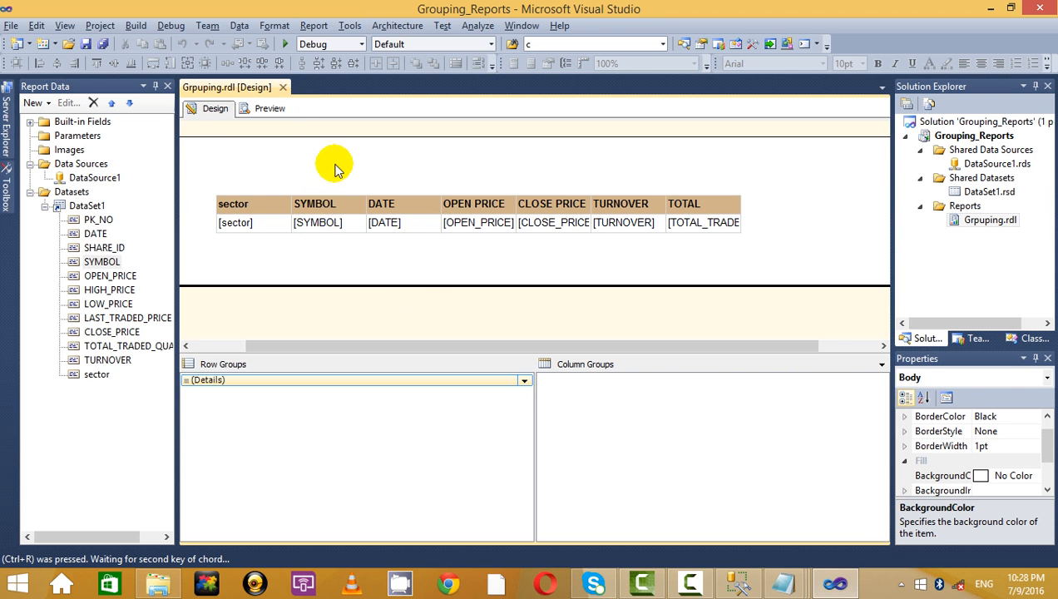
pyautogui.click(283, 111)
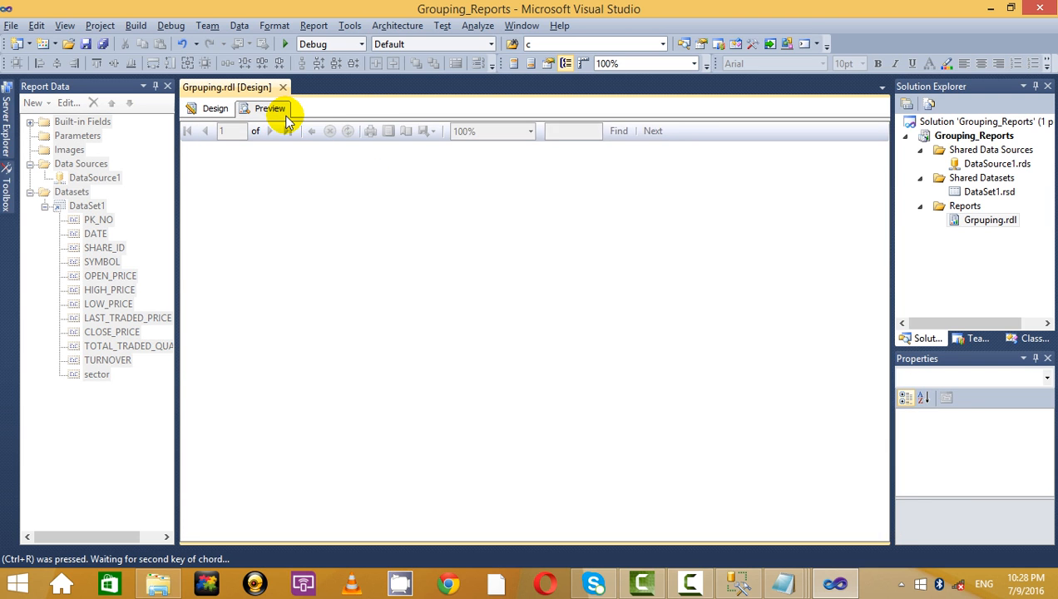
pyautogui.scroll(-4, 786, 379)
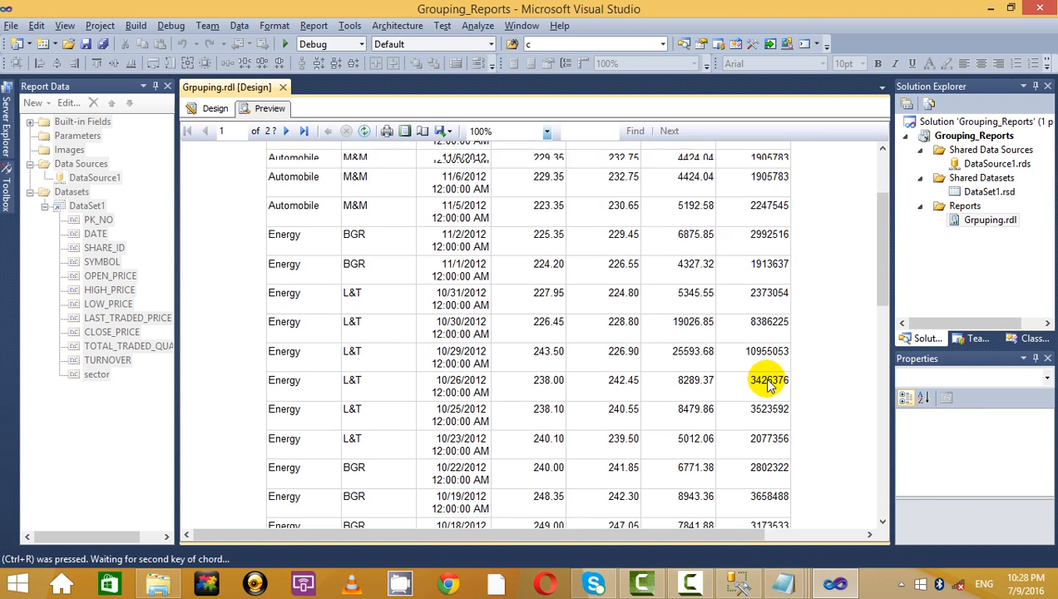
pyautogui.scroll(4, 769, 383)
pyautogui.click(208, 109)
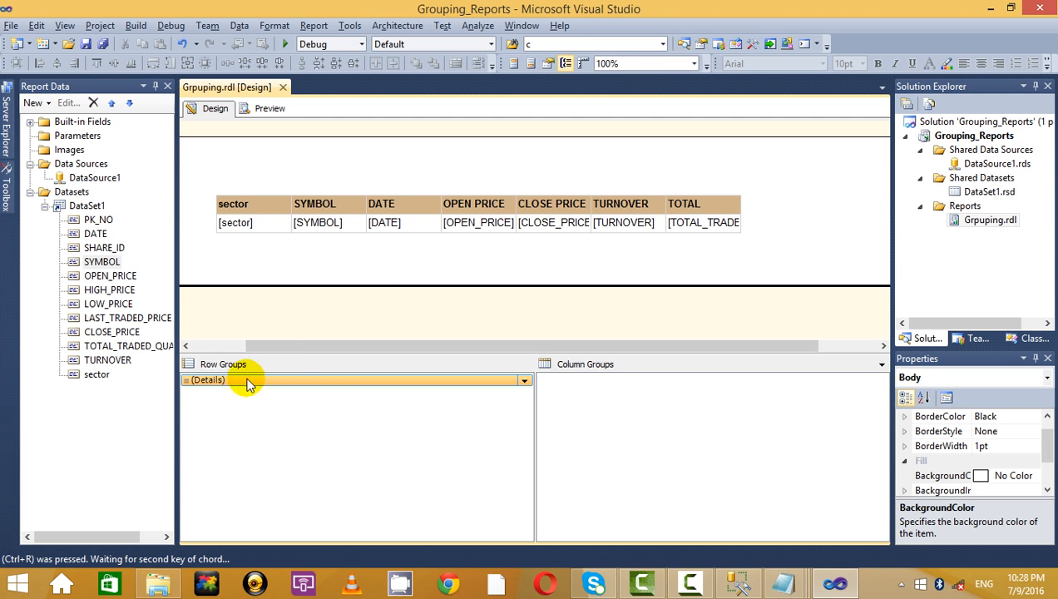
# - Delete the sector column and the SYMBOL column from the report table
pyautogui.click(265, 200)
pyautogui.click(268, 185)
pyautogui.rightClick(269, 188)
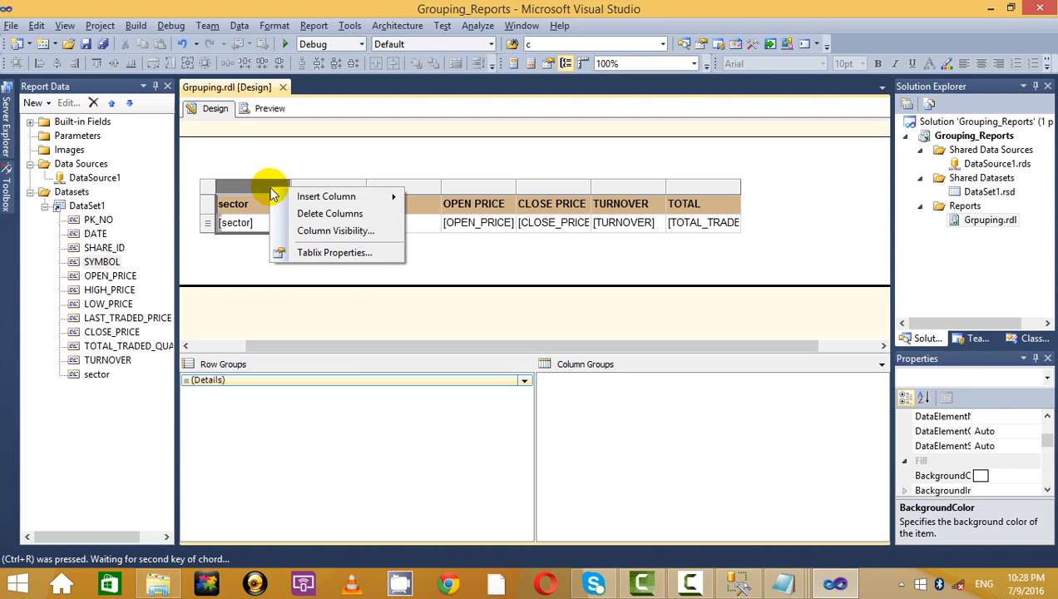
pyautogui.click(329, 213)
pyautogui.rightClick(267, 185)
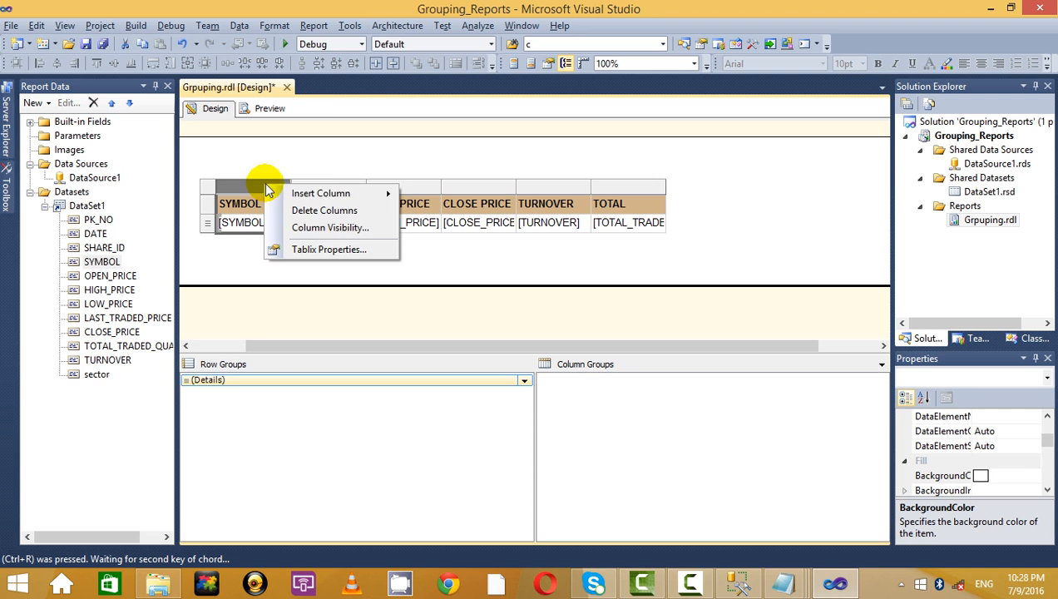
pyautogui.click(323, 212)
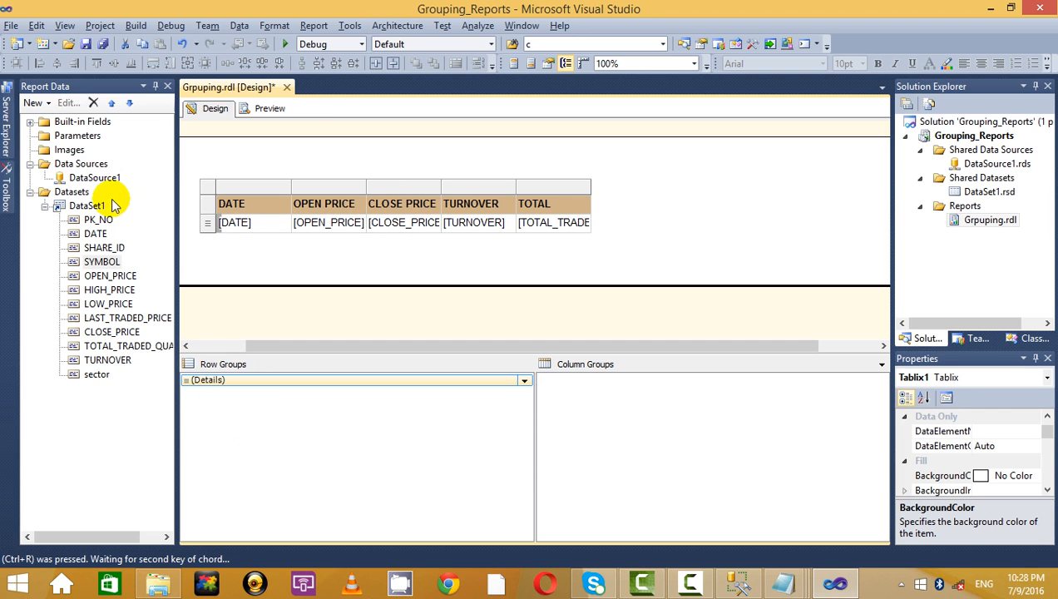
# - Add a parent group to the Details row group and choose [SYMBOL] as its group-by field
pyautogui.rightClick(231, 380)
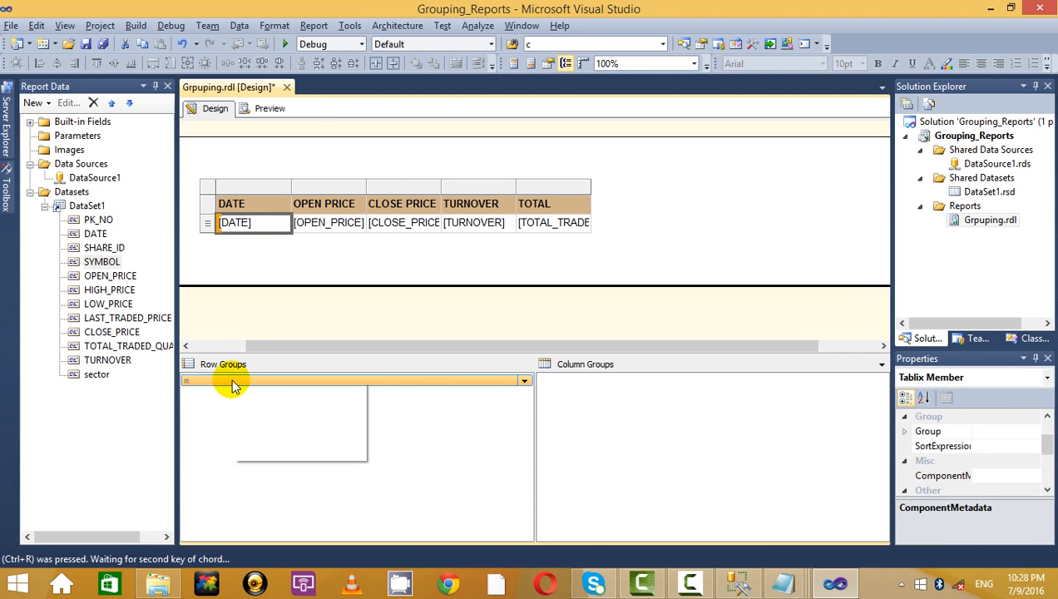
pyautogui.moveTo(324, 394)
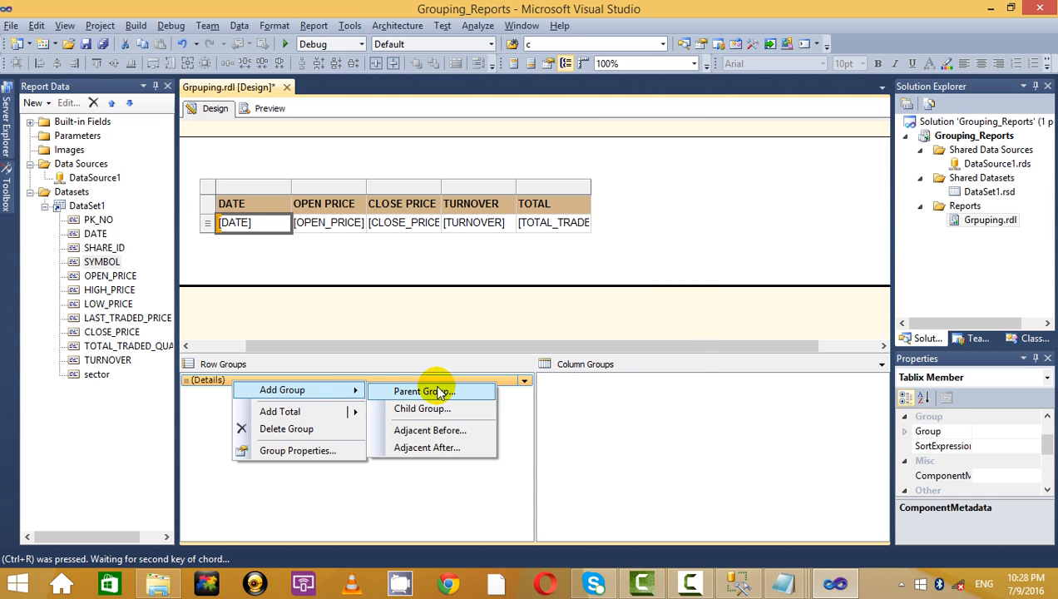
pyautogui.click(412, 391)
pyautogui.click(662, 248)
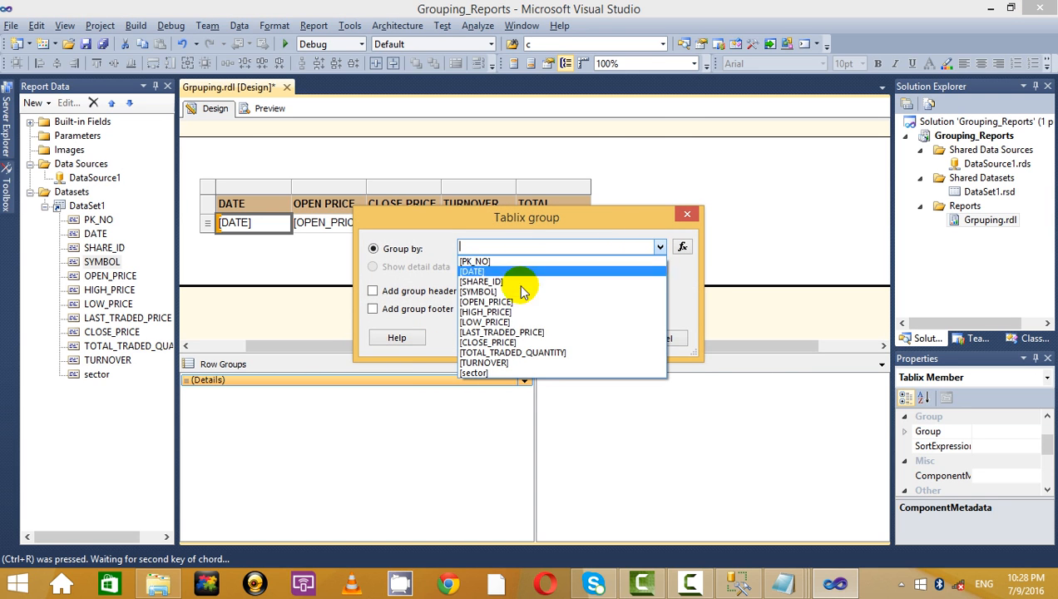
pyautogui.click(503, 289)
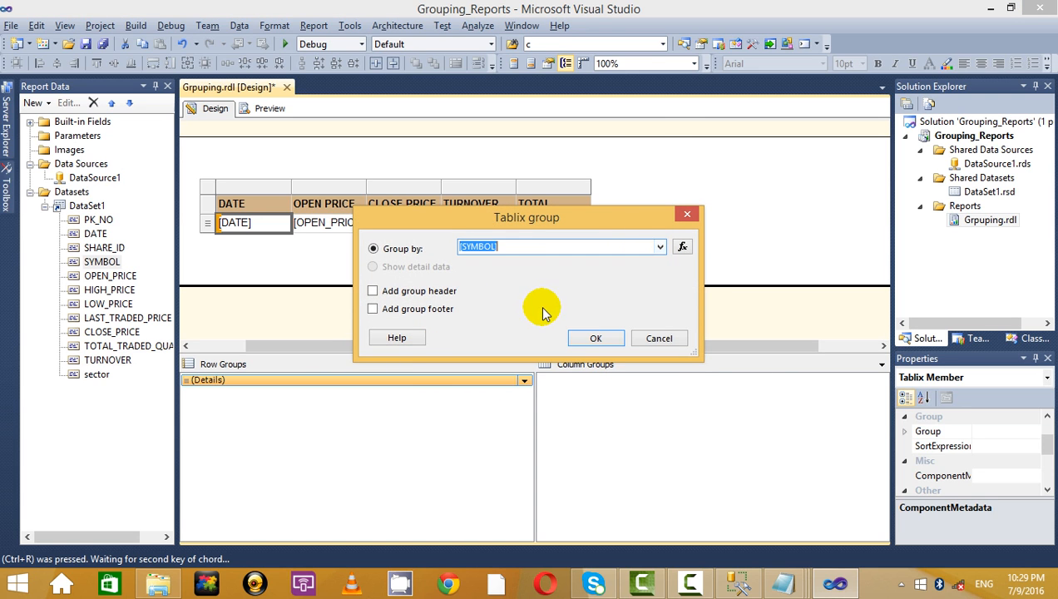
# - Confirm SYMBOL as the grouping field of the new row group and preview the report
pyautogui.click(592, 337)
pyautogui.click(526, 255)
pyautogui.click(277, 109)
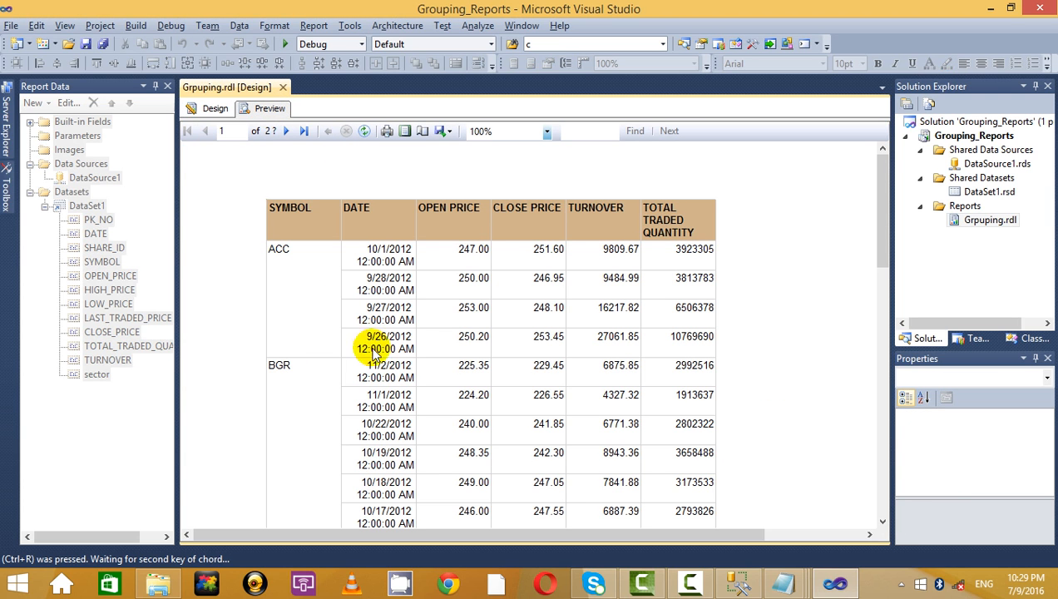
# - Examine how the previewed rows are grouped by symbol across the report's pages, and return to the report design
pyautogui.scroll(-5, 405, 307)
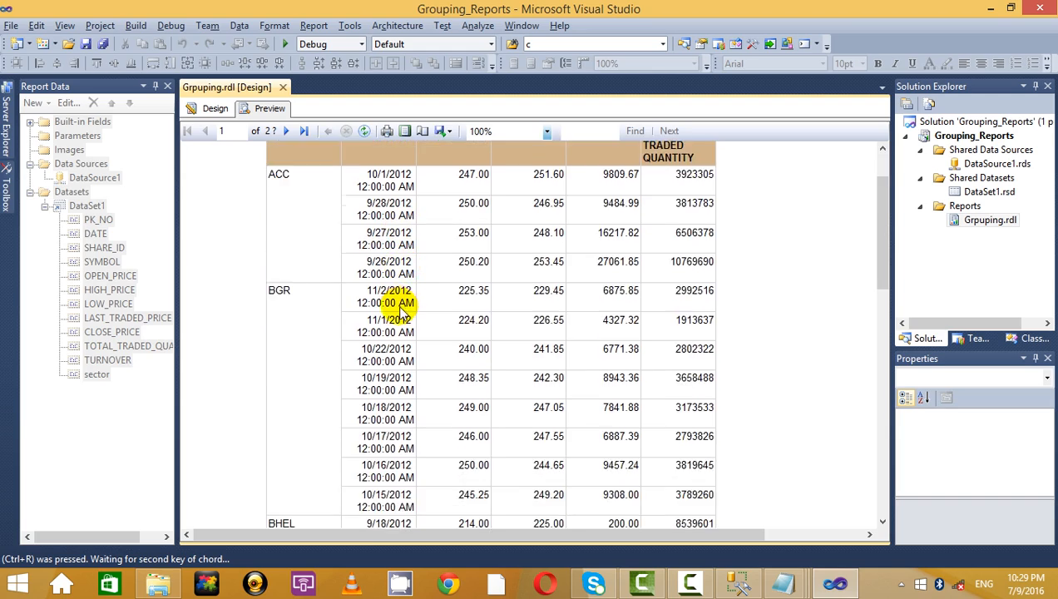
pyautogui.scroll(4, 378, 333)
pyautogui.scroll(-6, 399, 310)
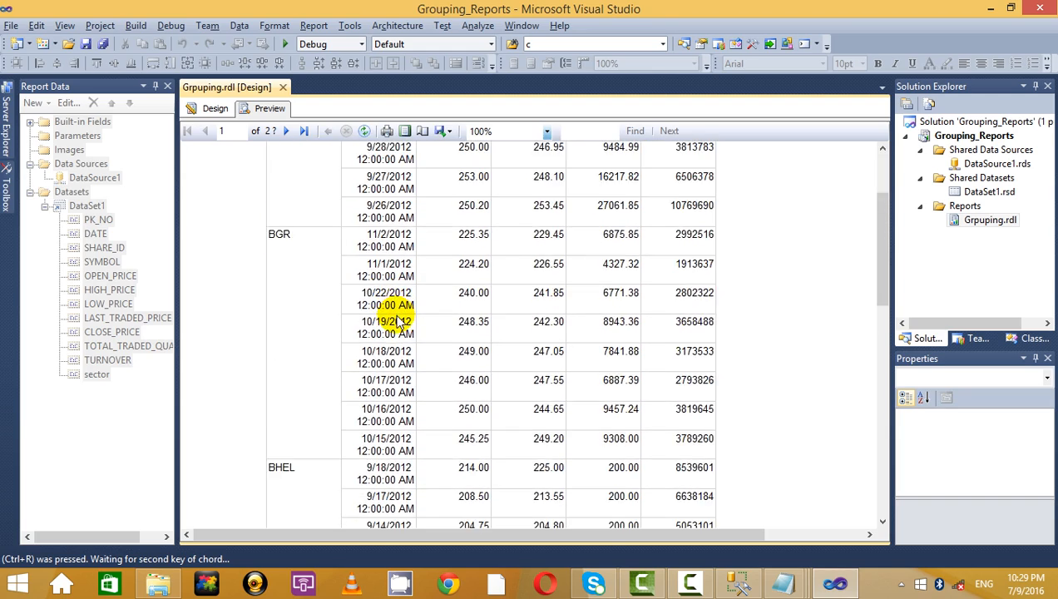
pyautogui.scroll(-2, 437, 338)
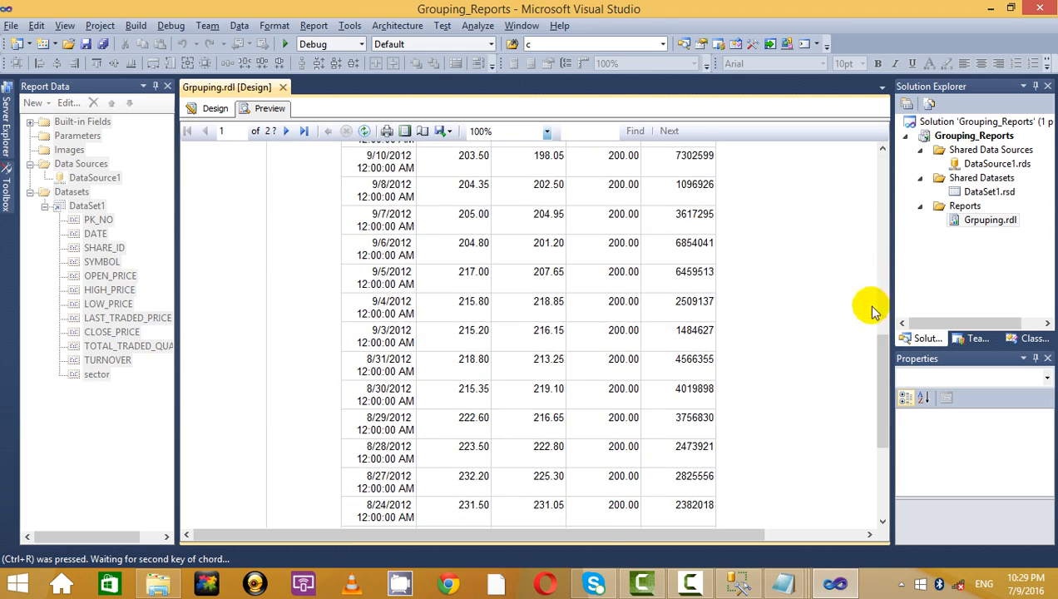
pyautogui.moveTo(883, 369); pyautogui.dragTo(893, 493)
pyautogui.click(283, 133)
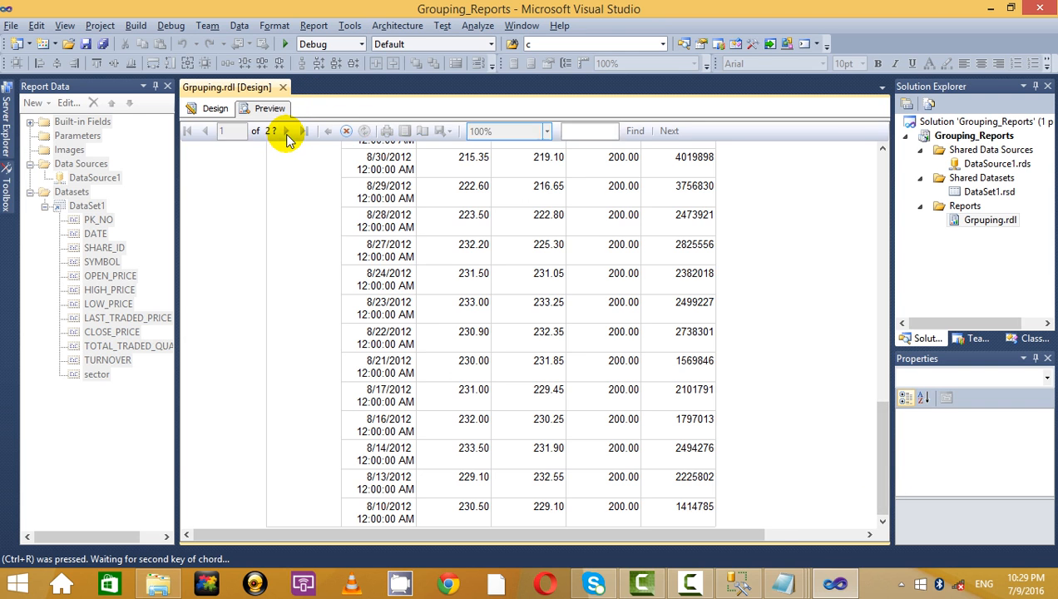
pyautogui.click(284, 133)
pyautogui.click(283, 133)
pyautogui.click(210, 134)
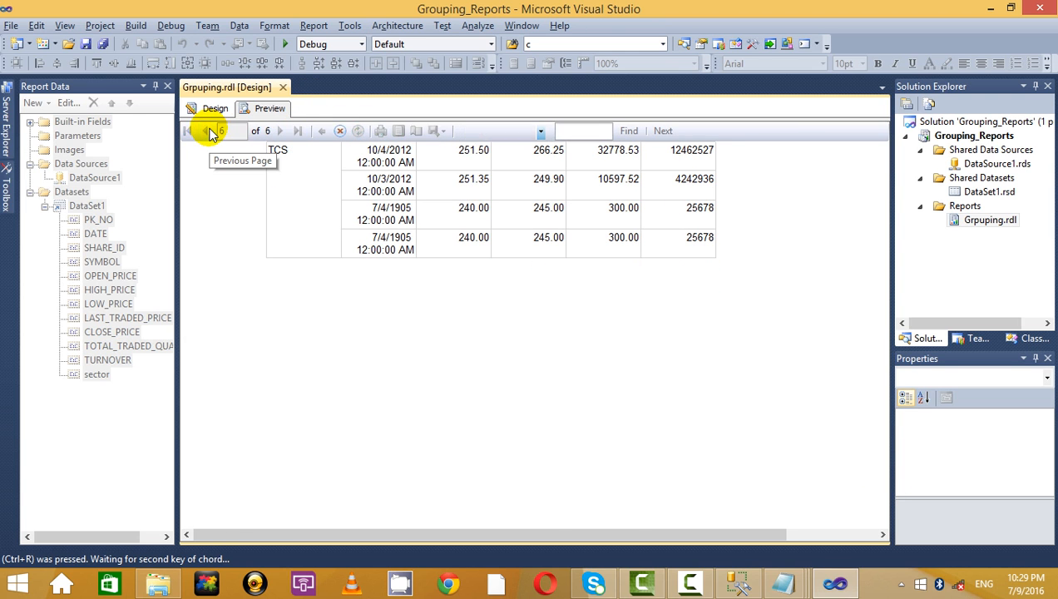
pyautogui.click(211, 134)
pyautogui.click(210, 134)
pyautogui.click(210, 134)
pyautogui.click(210, 134)
pyautogui.click(215, 109)
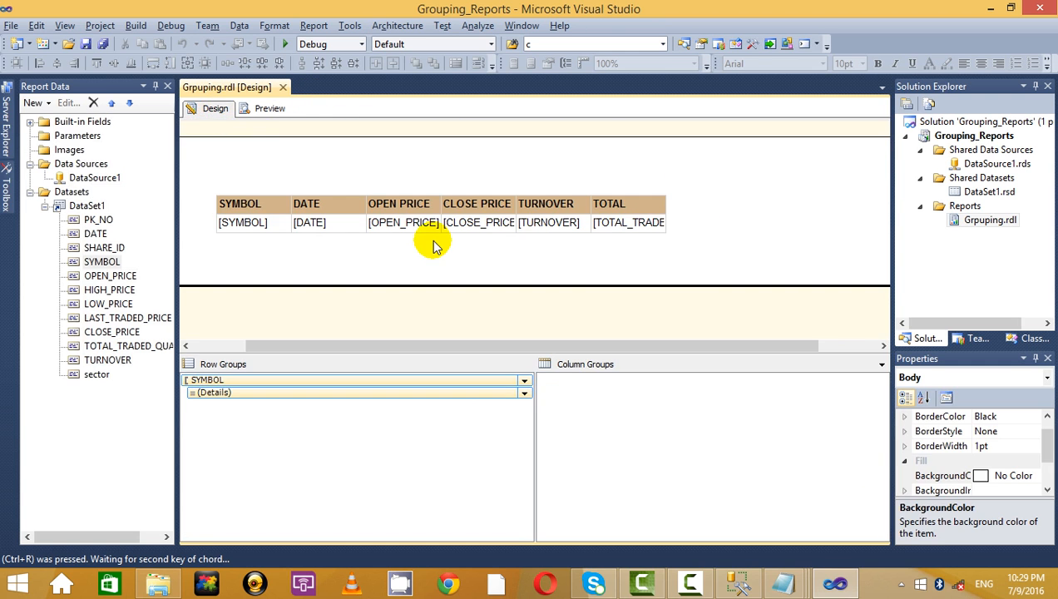
# - Undo the SYMBOL row group in the table and check the report preview briefly
pyautogui.click(253, 223)
pyautogui.click(384, 166)
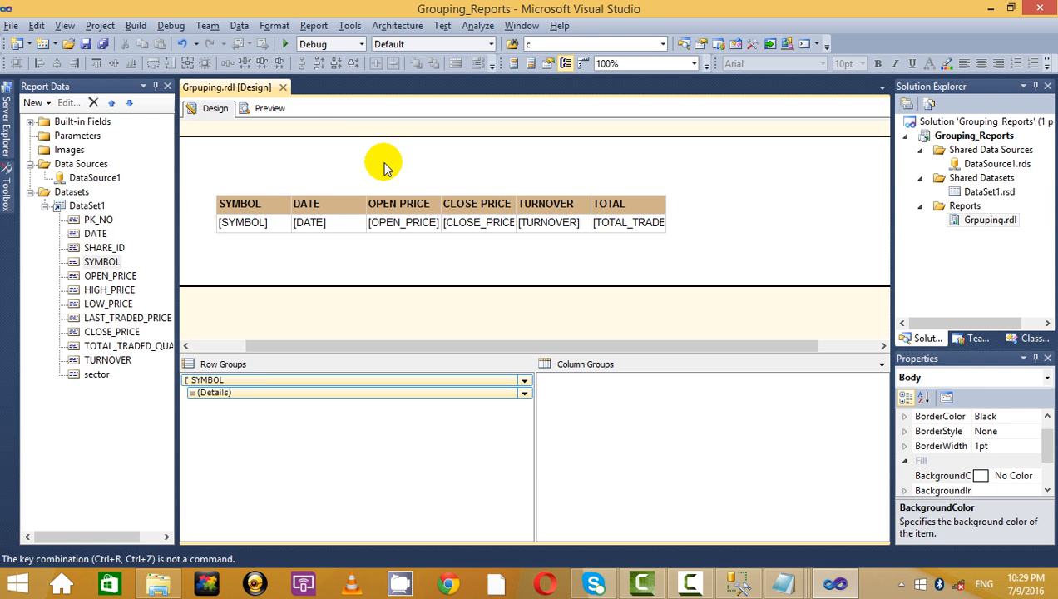
pyautogui.hotkey('ctrl', 'z')
pyautogui.click(376, 260)
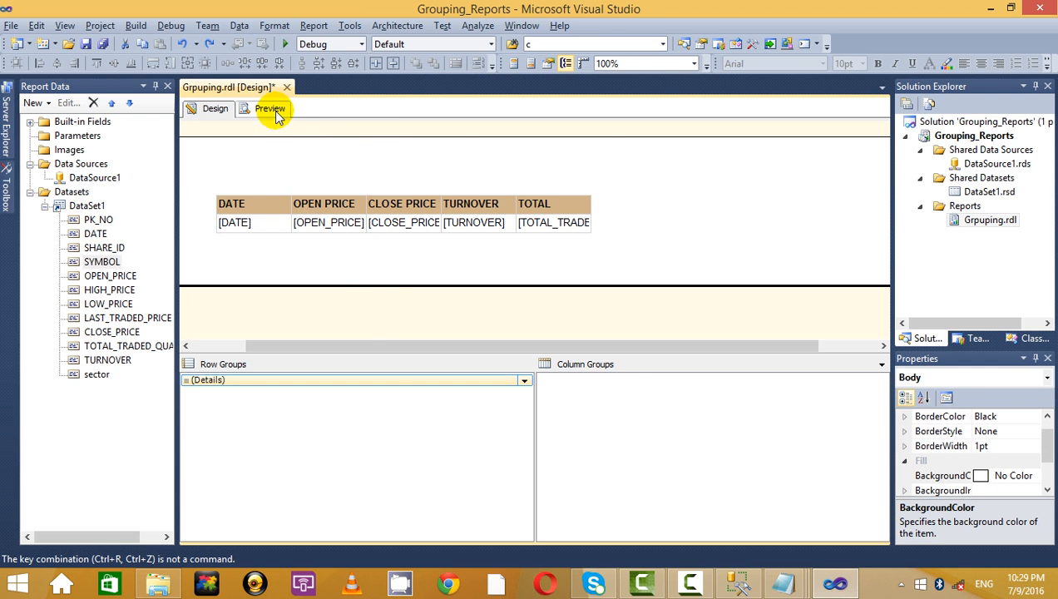
pyautogui.click(277, 117)
pyautogui.click(210, 107)
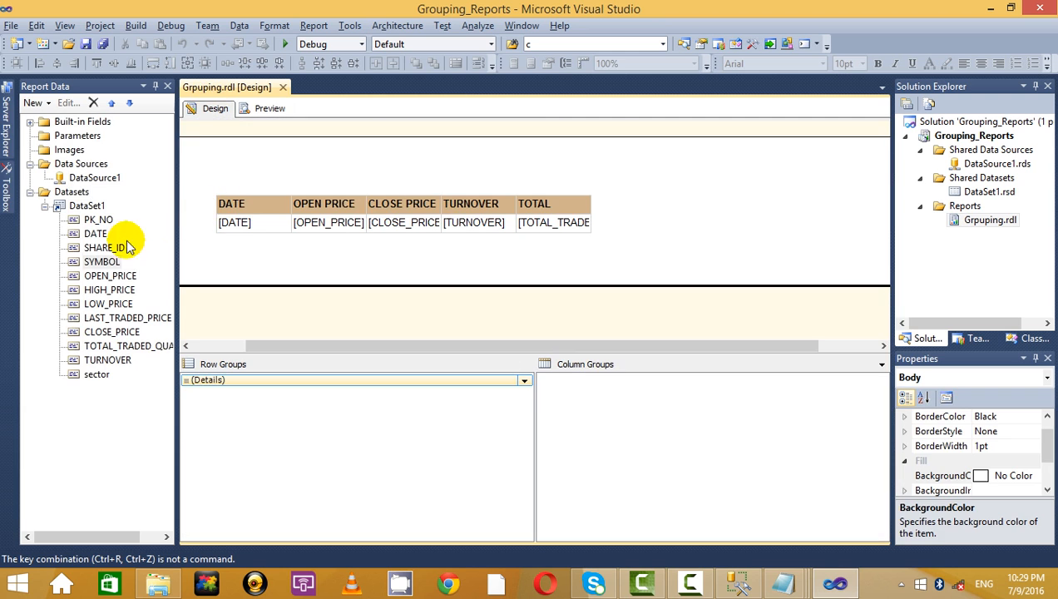
# - Insert the SYMBOL field as an ordinary column before DATE and preview the report
pyautogui.moveTo(102, 261); pyautogui.dragTo(230, 237)
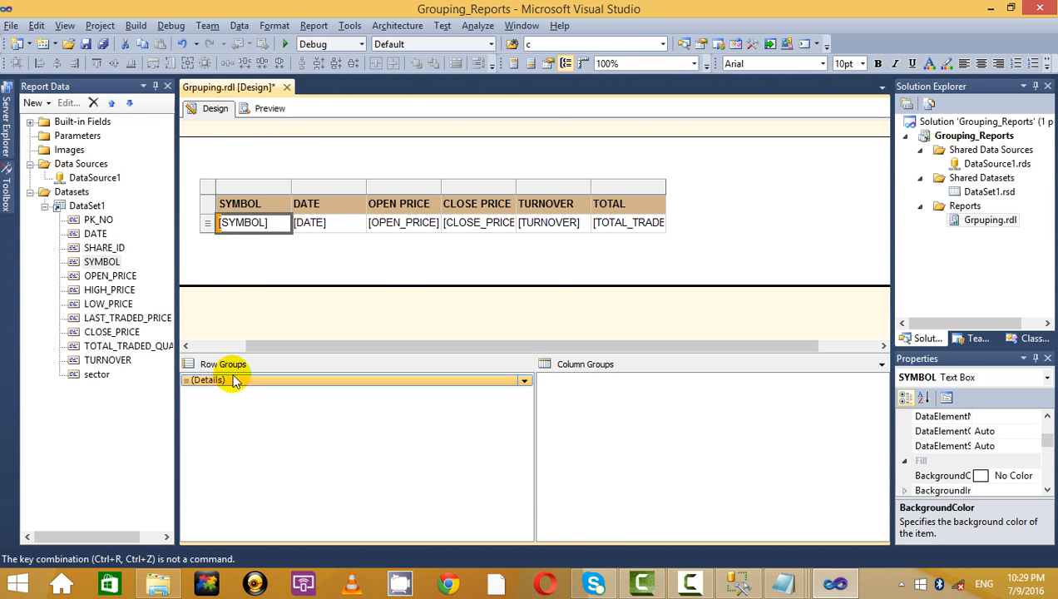
pyautogui.click(267, 109)
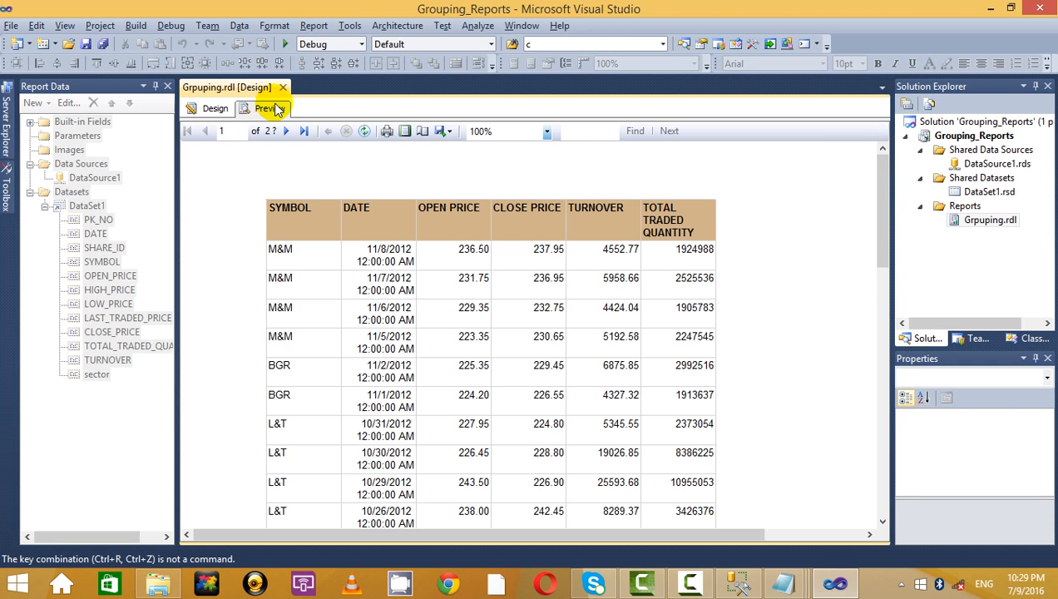
# - Page through the preview to examine how the ungrouped SYMBOL values are listed, and return to the design
pyautogui.click(287, 131)
pyautogui.click(287, 130)
pyautogui.click(288, 130)
pyautogui.click(288, 131)
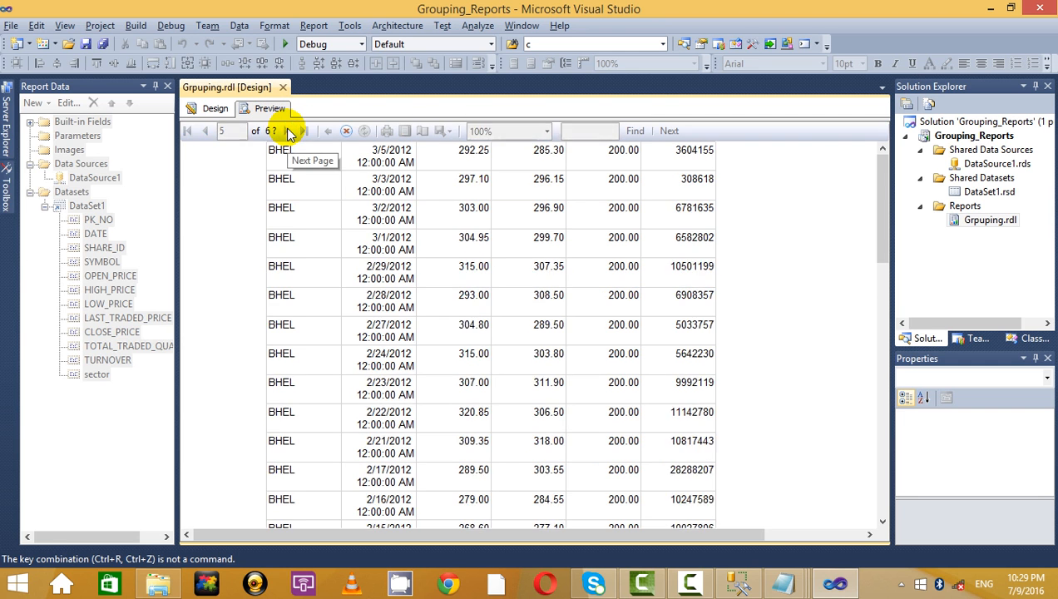
pyautogui.click(288, 131)
pyautogui.click(204, 131)
pyautogui.click(205, 131)
pyautogui.click(205, 131)
pyautogui.click(205, 131)
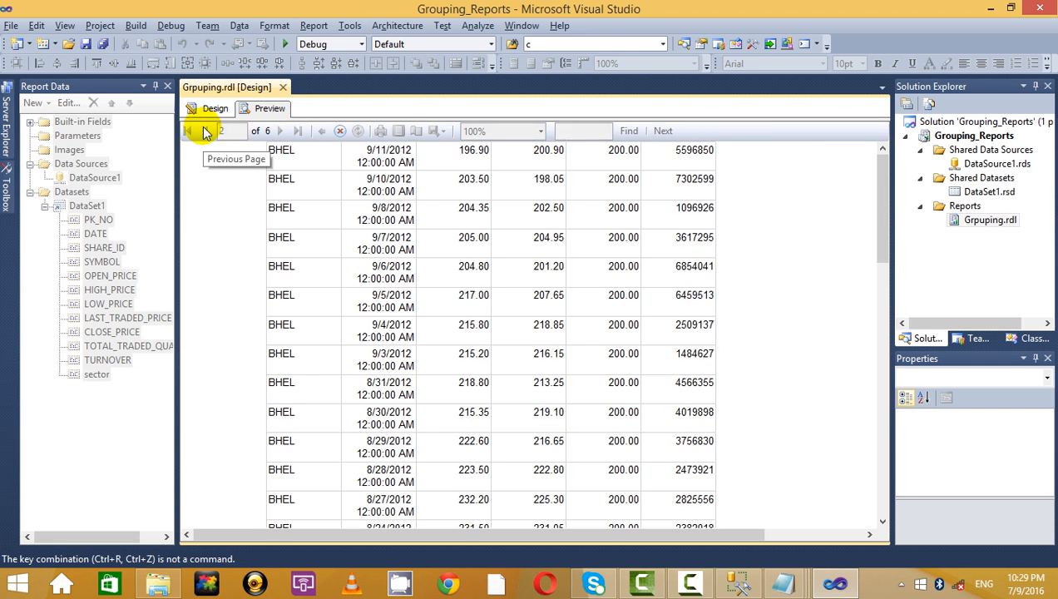
pyautogui.click(205, 131)
pyautogui.click(213, 108)
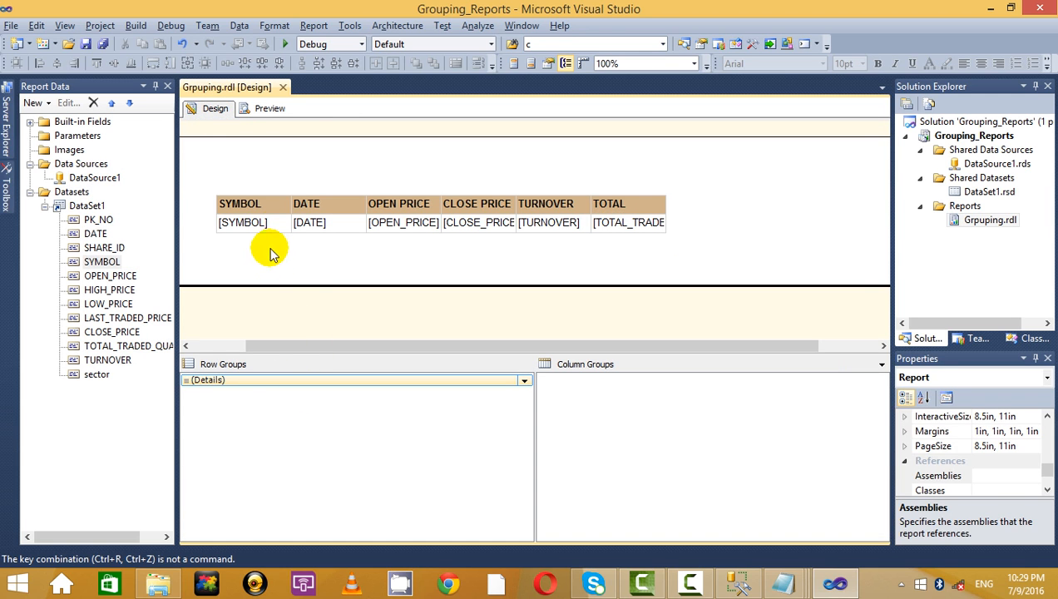
# - Delete the ordinary SYMBOL column from the table
pyautogui.click(253, 202)
pyautogui.rightClick(276, 195)
pyautogui.click(329, 214)
pyautogui.click(300, 263)
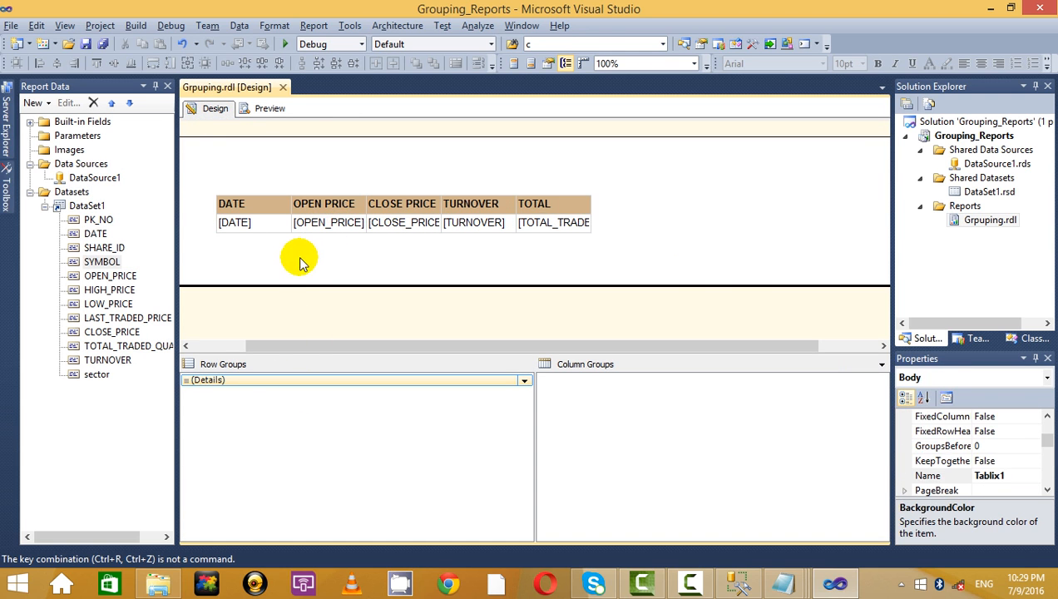
# - Add a parent group to the Details row group, grouped by SYMBOL, without a group header or footer
pyautogui.moveTo(109, 265)
pyautogui.mouseDown()
pyautogui.moveTo(272, 402)
pyautogui.moveTo(259, 374)
pyautogui.moveTo(105, 266)
pyautogui.mouseUp()
pyautogui.rightClick(246, 382)
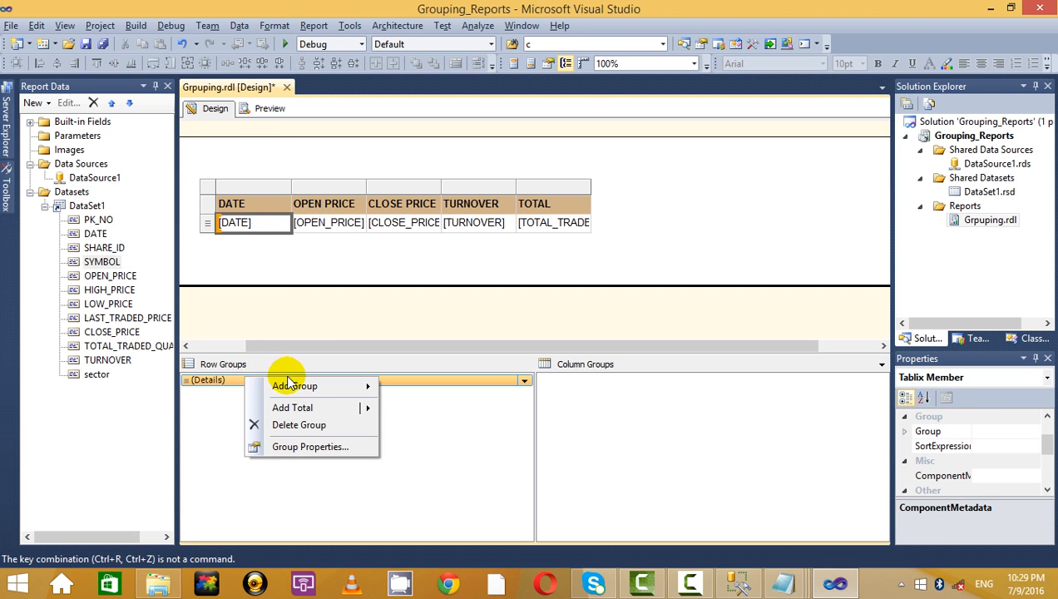
pyautogui.moveTo(287, 383)
pyautogui.click(456, 388)
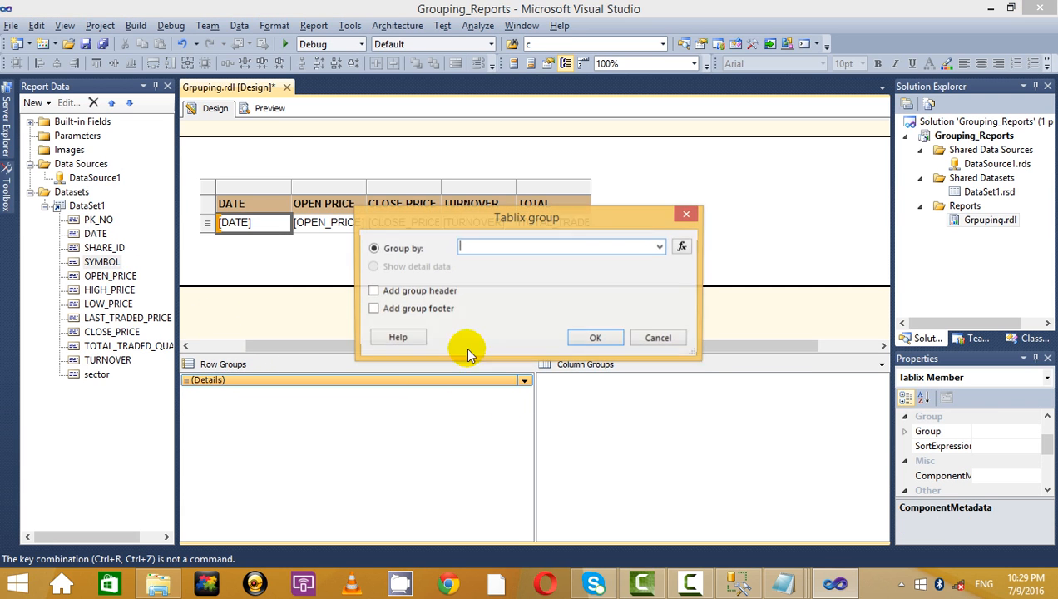
pyautogui.click(660, 246)
pyautogui.click(510, 297)
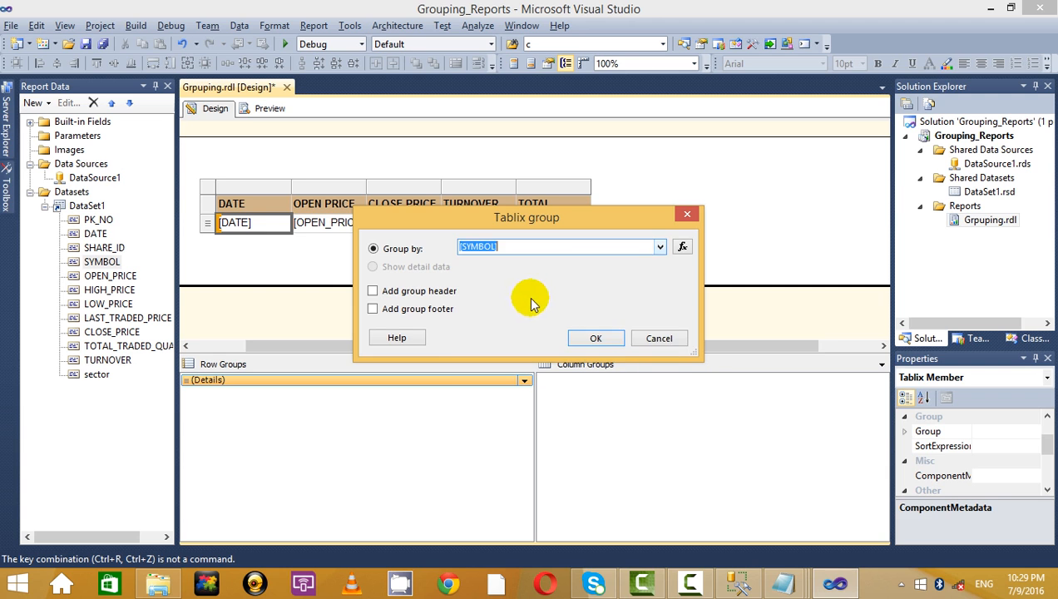
pyautogui.click(614, 337)
pyautogui.click(461, 261)
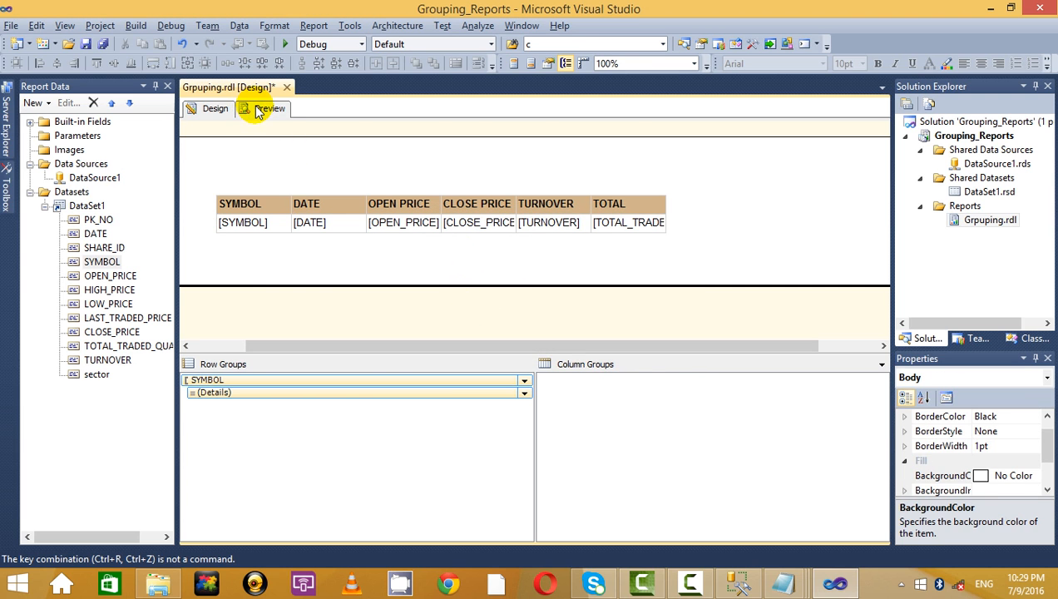
# - Preview the report and examine the symbol grouping on its later pages, returning to the design
pyautogui.click(266, 109)
pyautogui.click(287, 131)
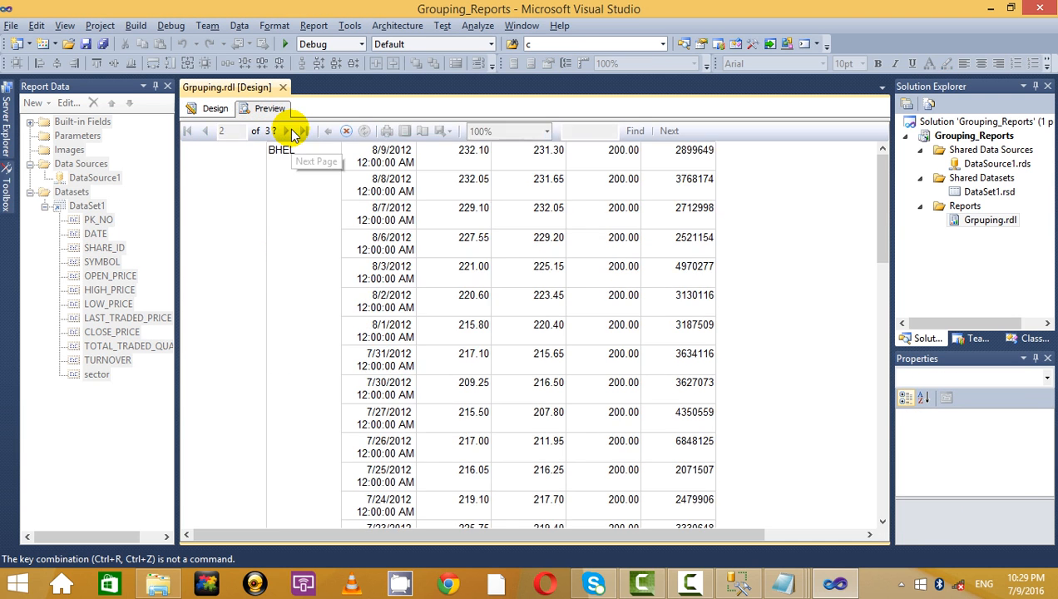
pyautogui.click(284, 131)
pyautogui.click(296, 132)
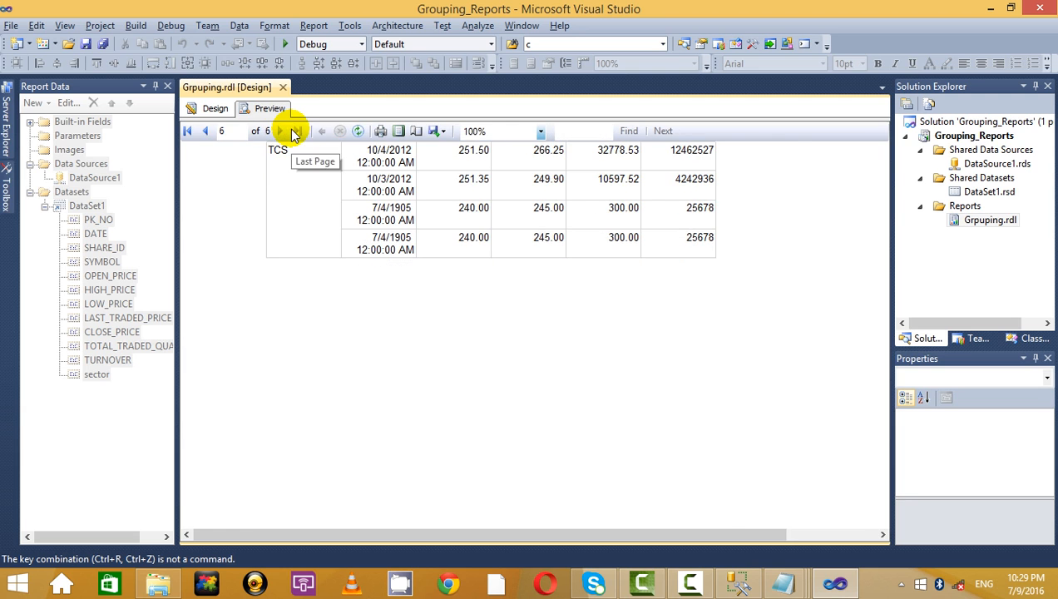
pyautogui.click(205, 130)
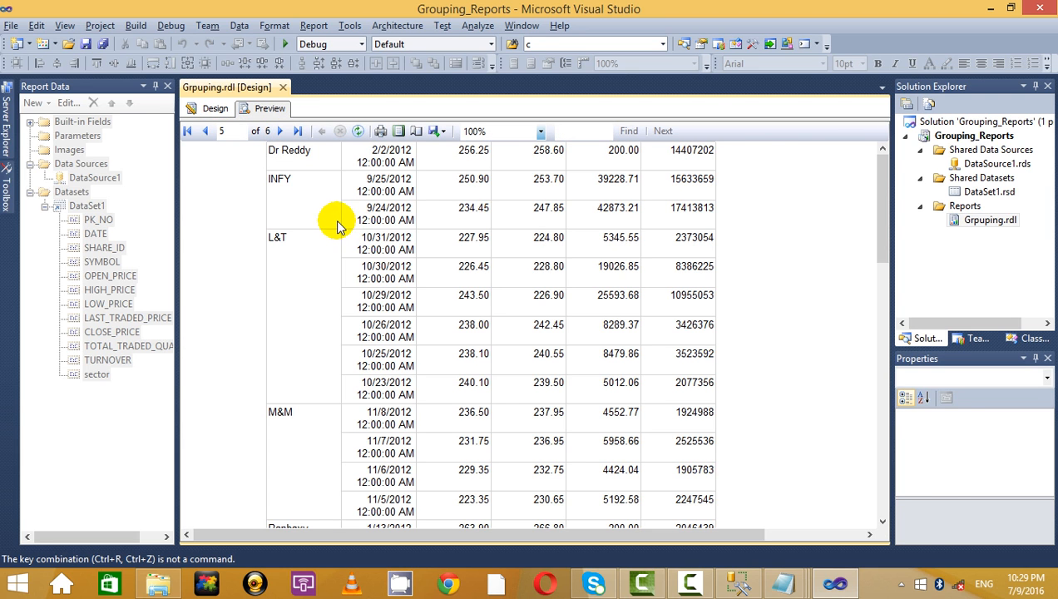
pyautogui.click(204, 110)
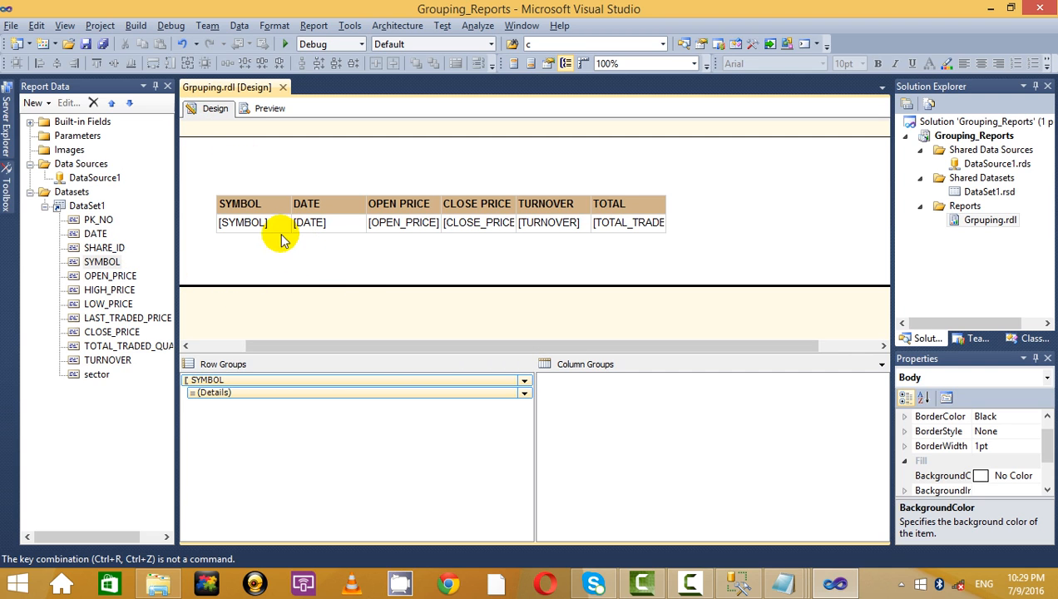
# - Add a parent group above the SYMBOL row group, grouped by sector
pyautogui.moveTo(93, 374); pyautogui.dragTo(241, 384)
pyautogui.rightClick(240, 384)
pyautogui.moveTo(358, 389)
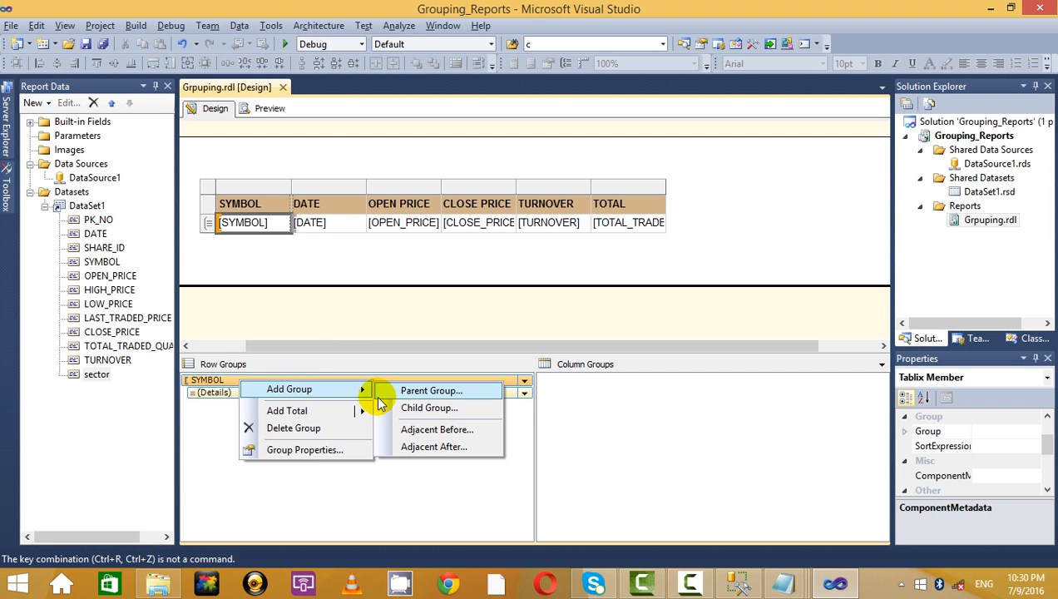
pyautogui.click(425, 390)
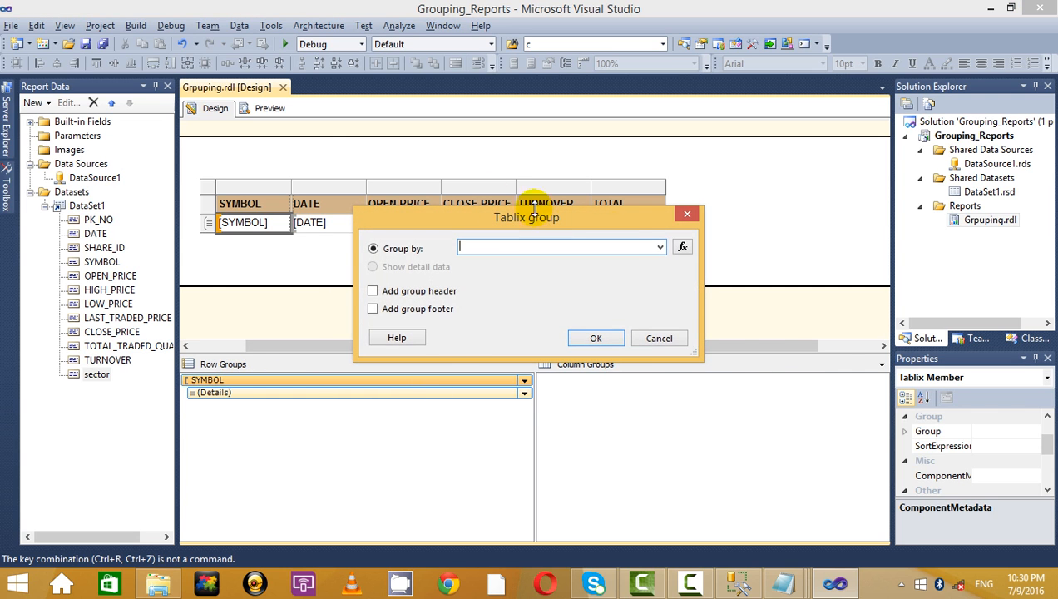
pyautogui.click(657, 248)
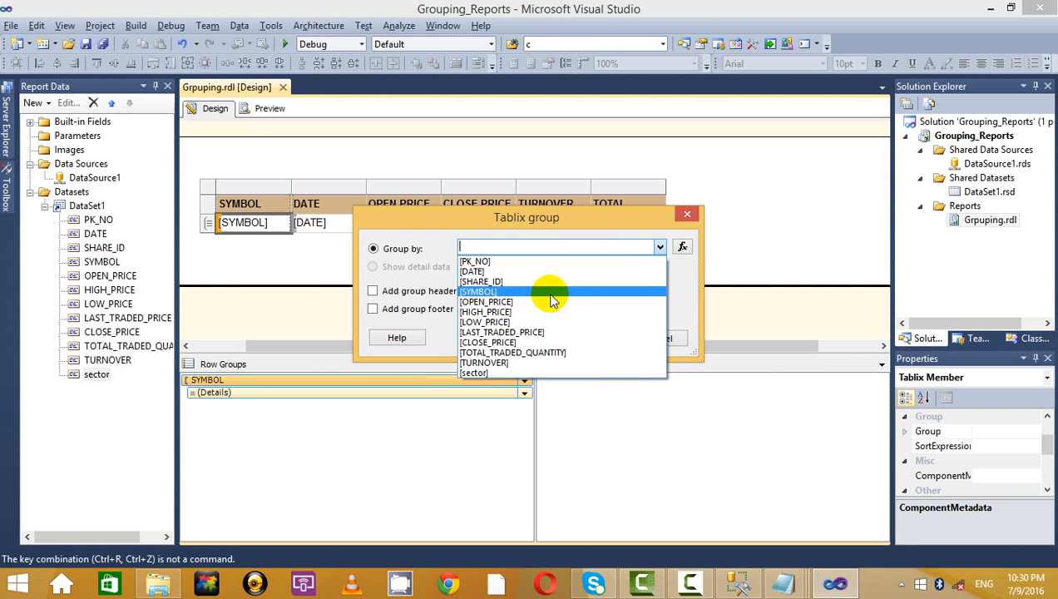
pyautogui.click(538, 372)
pyautogui.click(597, 338)
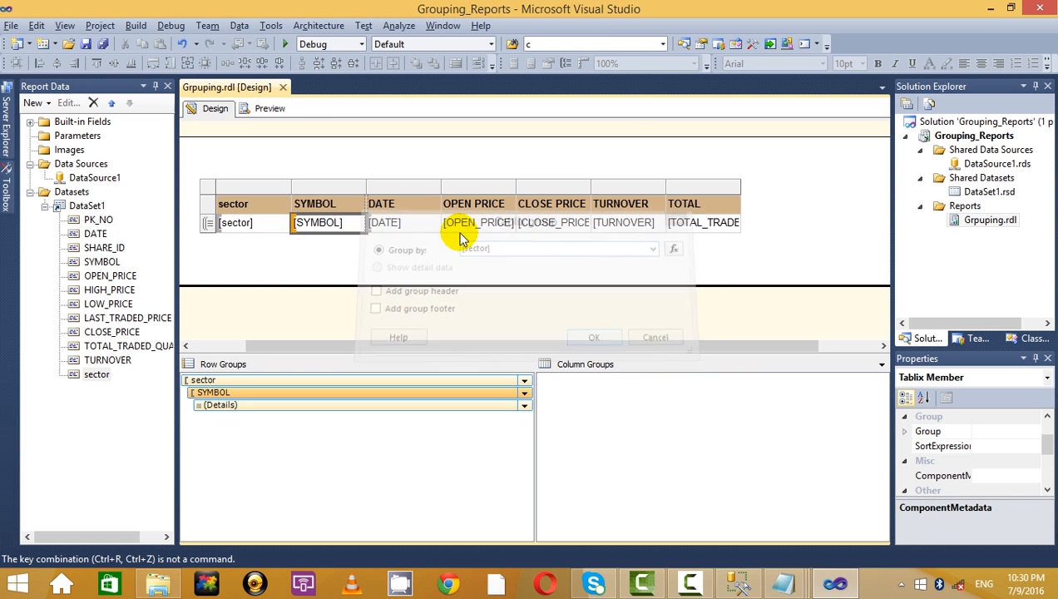
# - Preview the report to examine the nesting of symbols within sectors, and return to the design
pyautogui.click(270, 110)
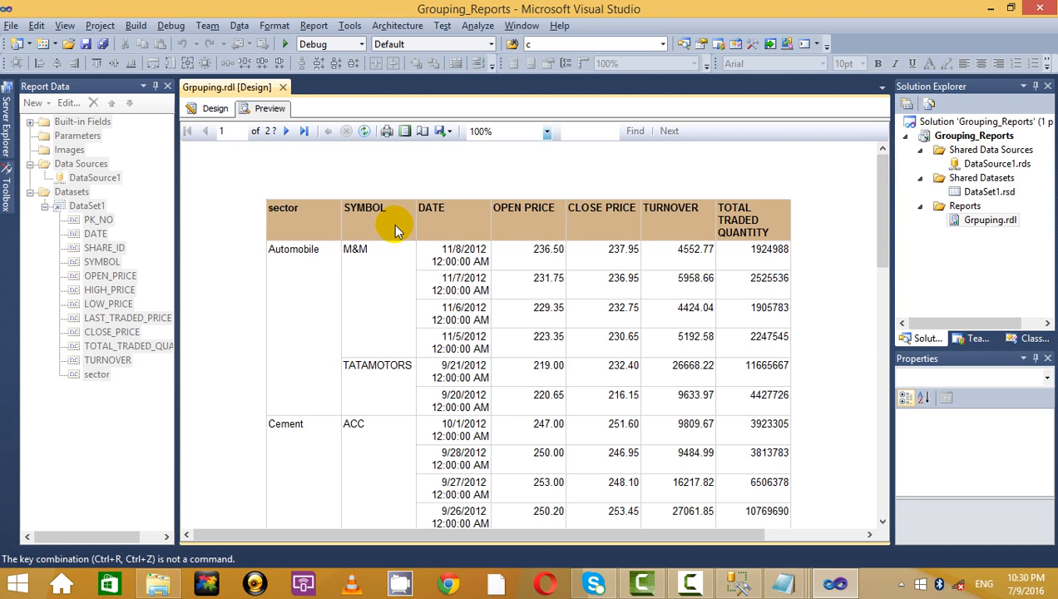
pyautogui.click(211, 110)
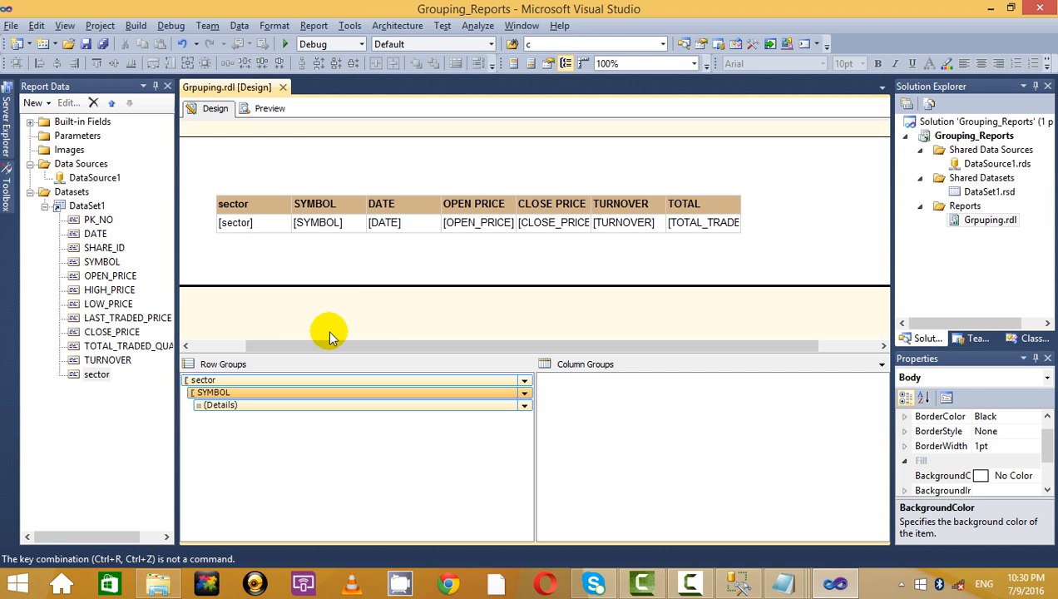
pyautogui.click(261, 108)
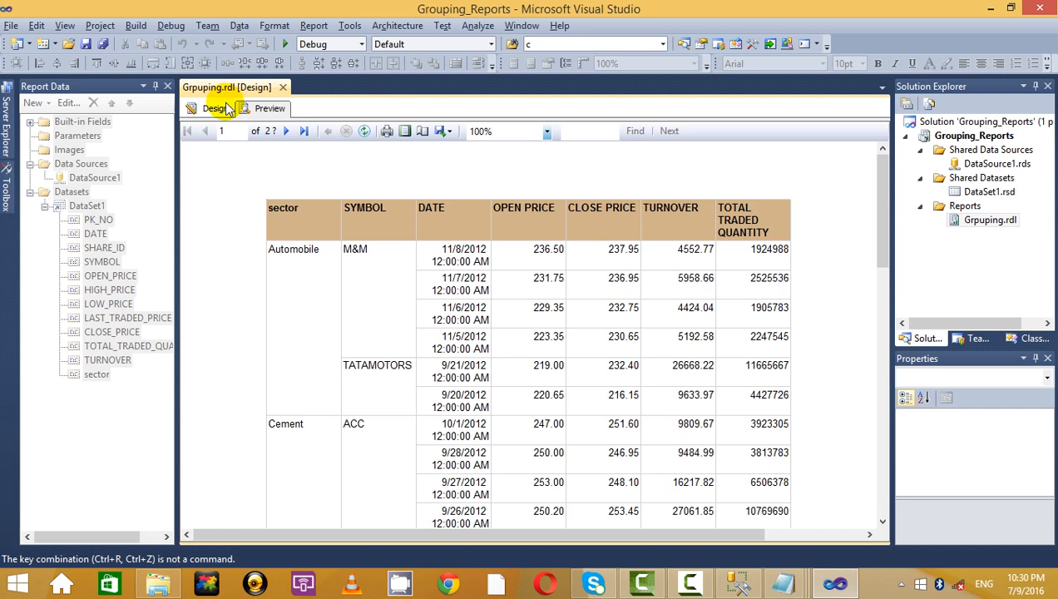
pyautogui.click(214, 108)
pyautogui.rightClick(90, 205)
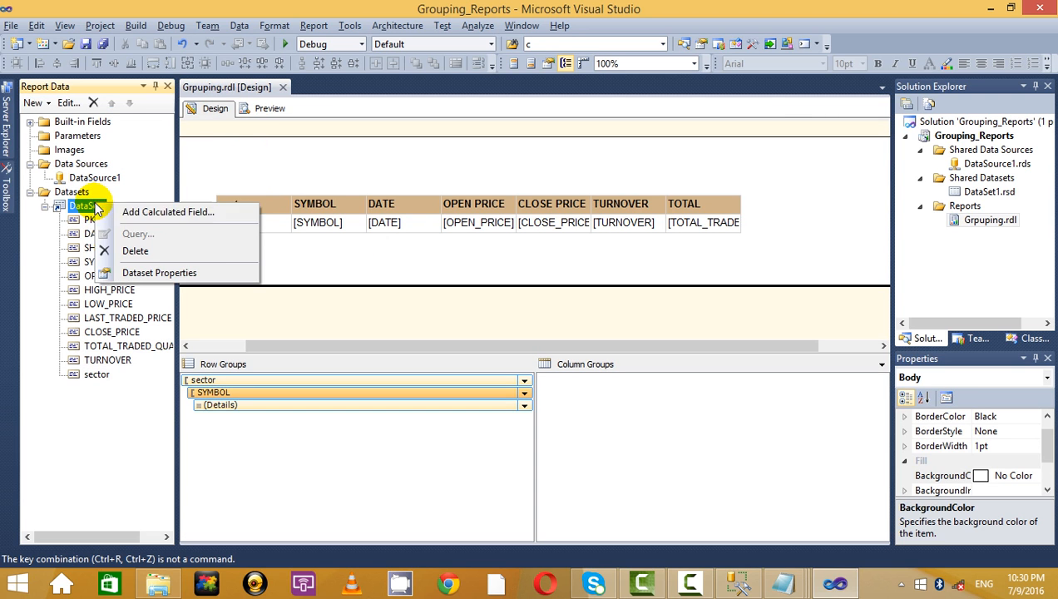
pyautogui.press('Escape')
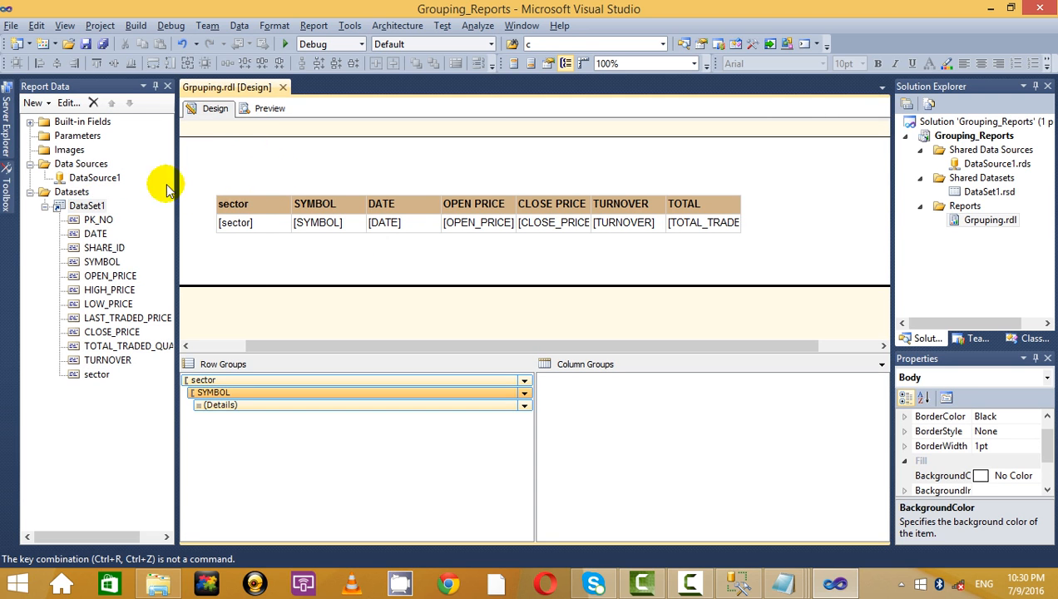
pyautogui.click(71, 193)
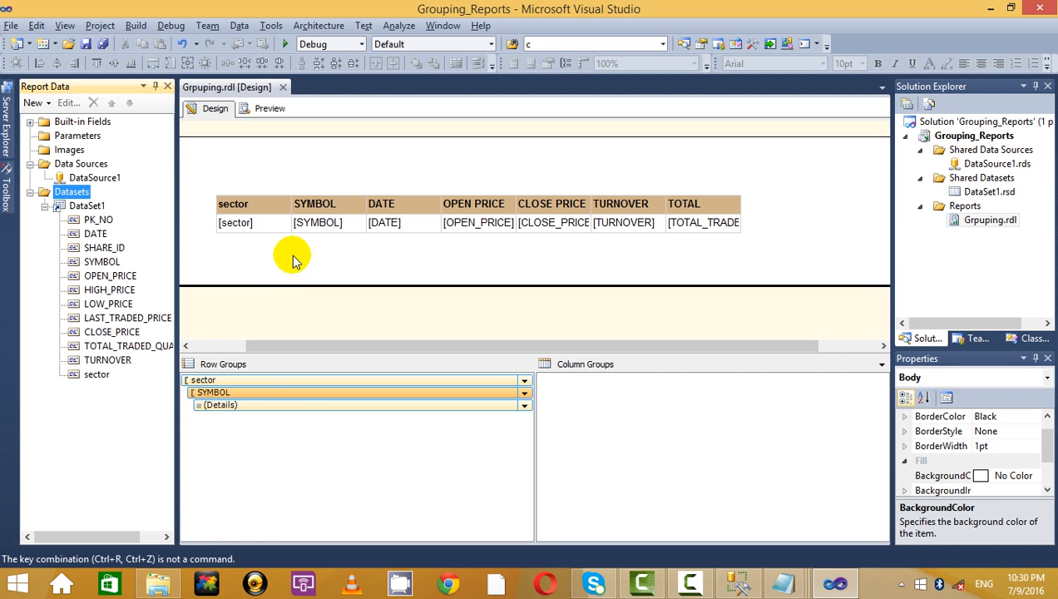
# - Delete the sector and SYMBOL columns together with their associated groups, and preview the report without grouping
pyautogui.click(272, 208)
pyautogui.rightClick(274, 190)
pyautogui.click(330, 219)
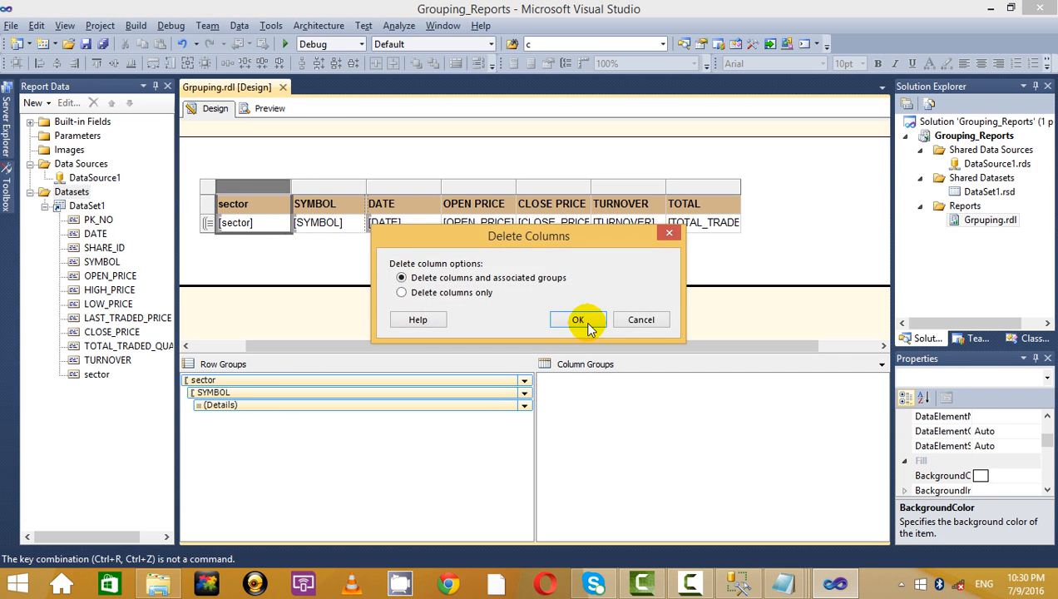
pyautogui.click(579, 321)
pyautogui.rightClick(264, 190)
pyautogui.click(331, 217)
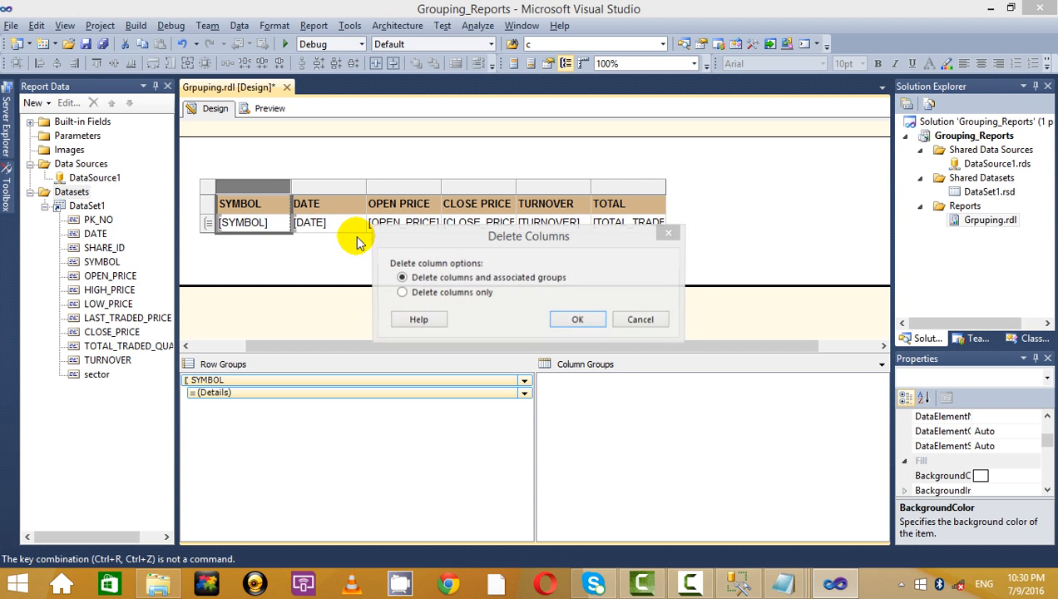
pyautogui.click(554, 327)
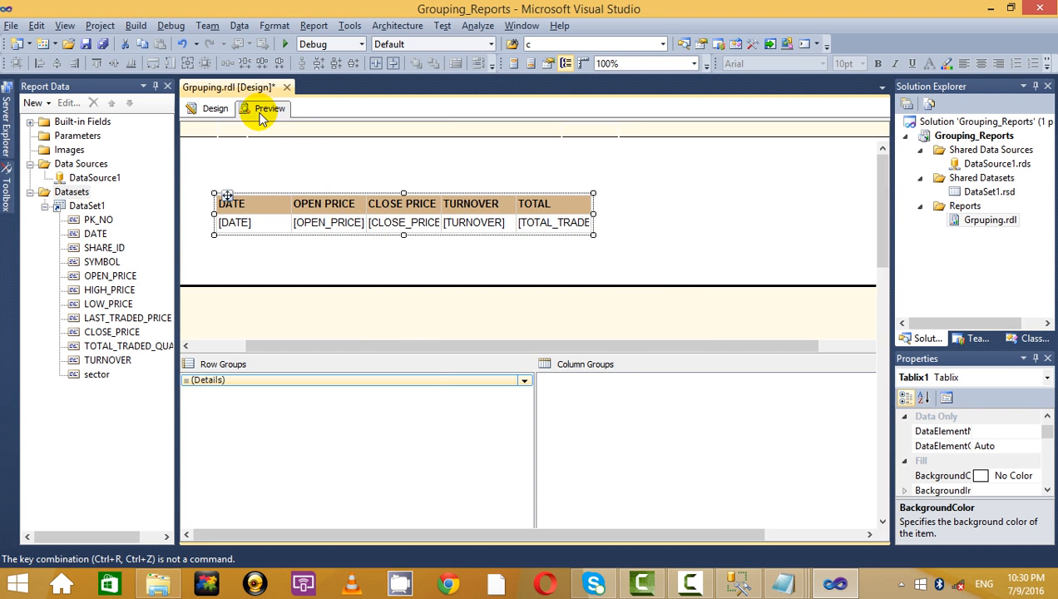
pyautogui.click(260, 114)
pyautogui.click(215, 108)
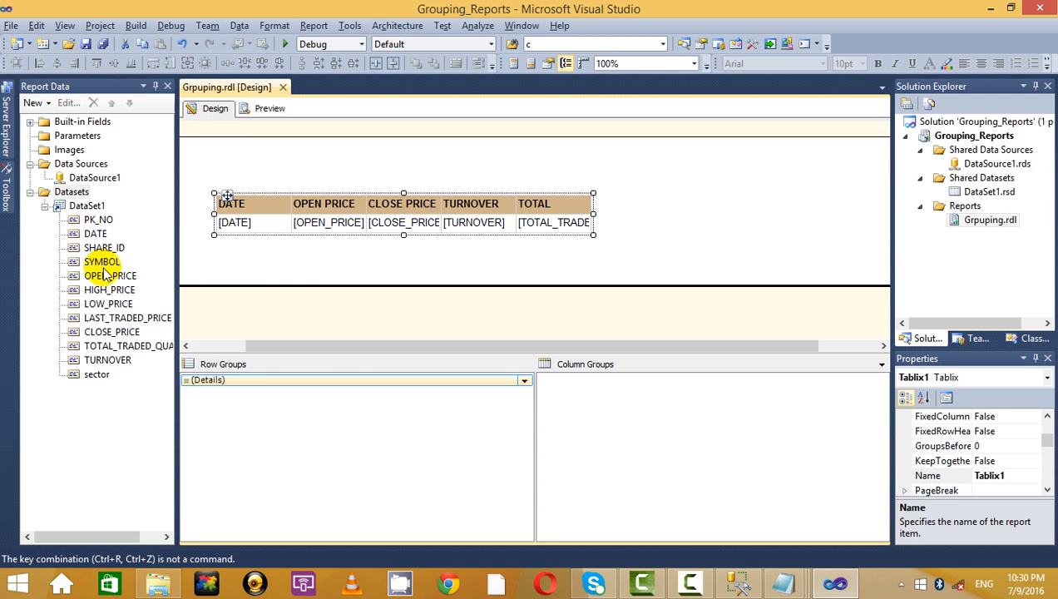
# - Insert the SYMBOL and sector fields as plain columns before DATE, with sector first, and preview the ungrouped report
pyautogui.moveTo(102, 263); pyautogui.dragTo(225, 223)
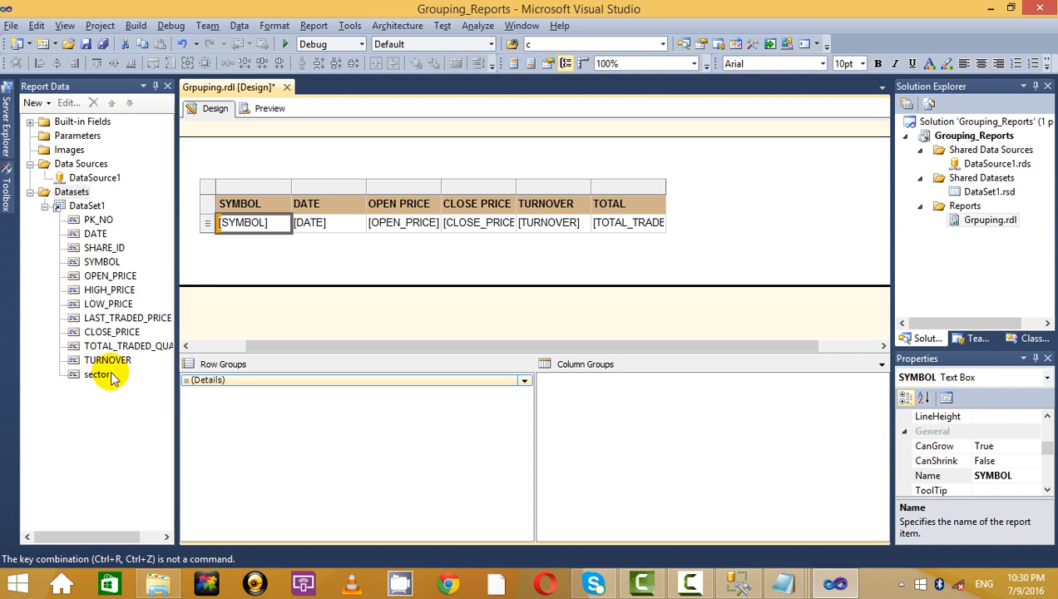
pyautogui.moveTo(114, 378); pyautogui.dragTo(218, 223)
pyautogui.click(293, 256)
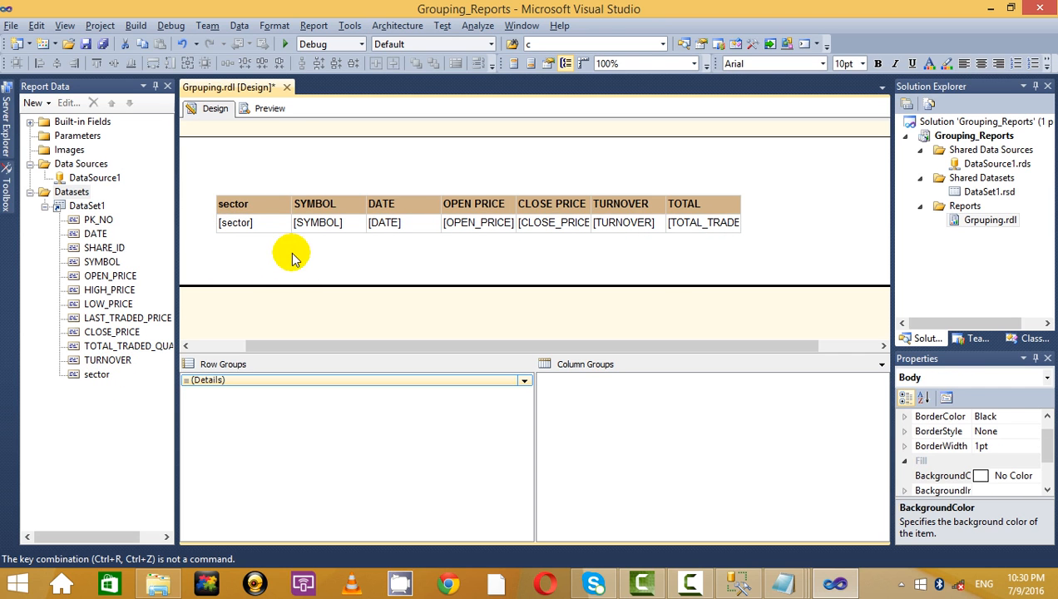
pyautogui.click(270, 109)
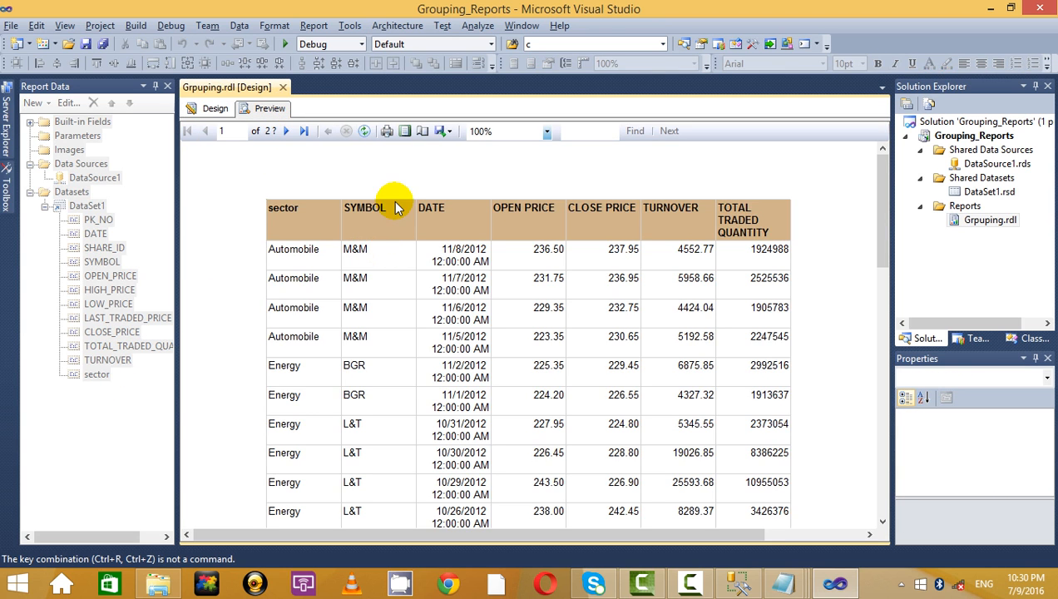
pyautogui.click(217, 114)
# - Delete the plain sector and SYMBOL columns from the table
pyautogui.click(266, 188)
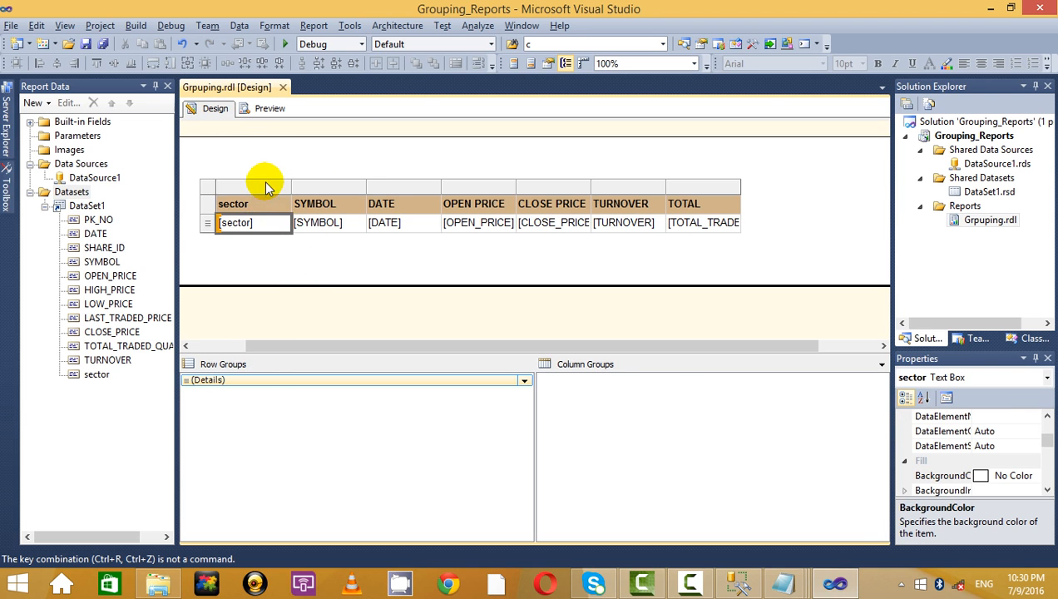
pyautogui.click(271, 187)
pyautogui.rightClick(277, 189)
pyautogui.click(335, 213)
pyautogui.rightClick(246, 188)
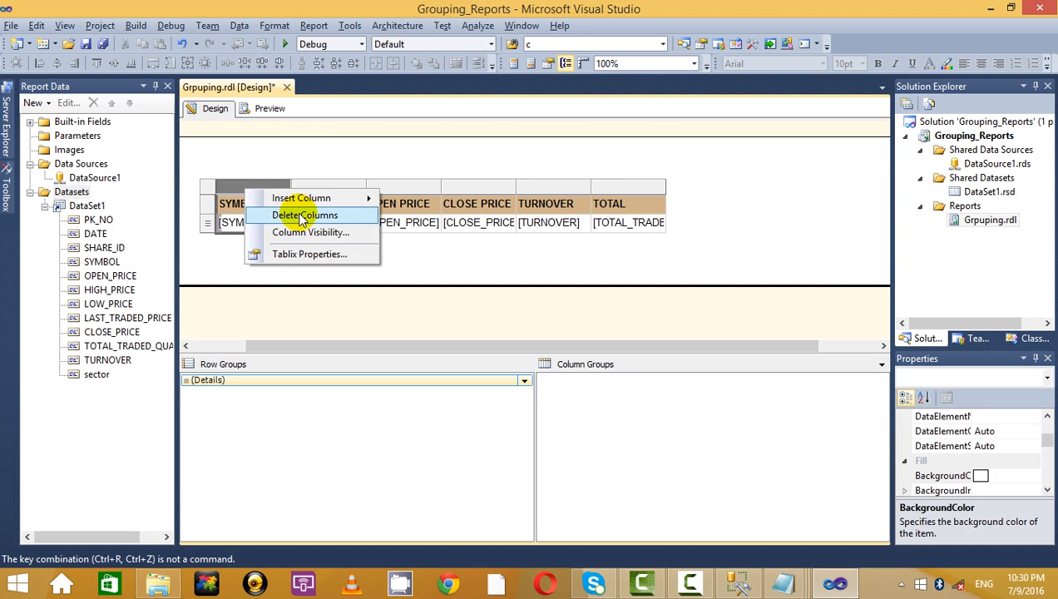
pyautogui.click(302, 216)
# - Place the SYMBOL field above Details in the row groups and sector above SYMBOL, and preview the nested grouping
pyautogui.click(105, 265)
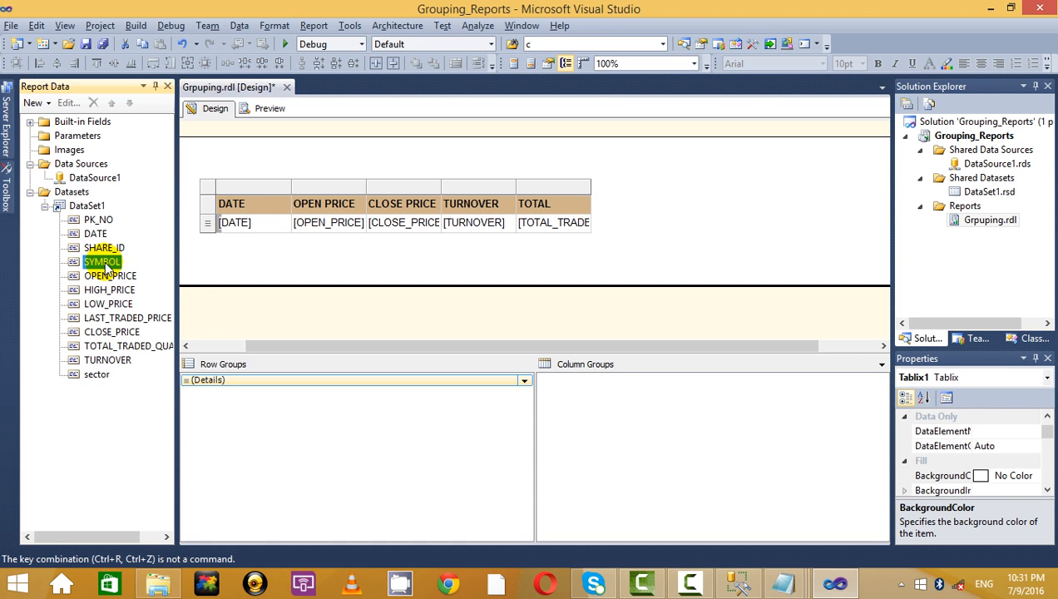
pyautogui.rightClick(243, 384)
pyautogui.moveTo(364, 401)
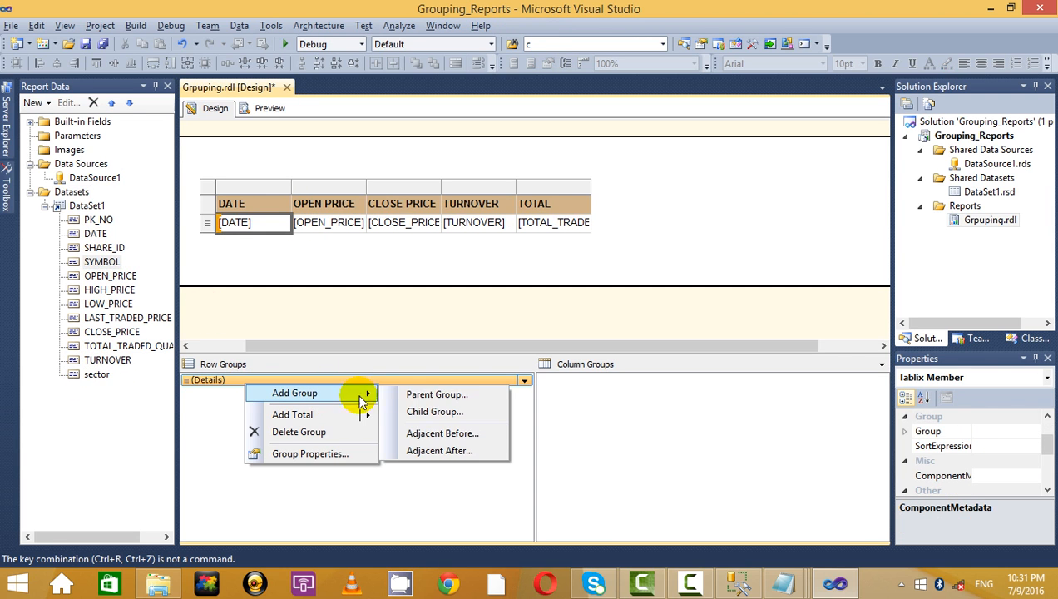
pyautogui.click(103, 264)
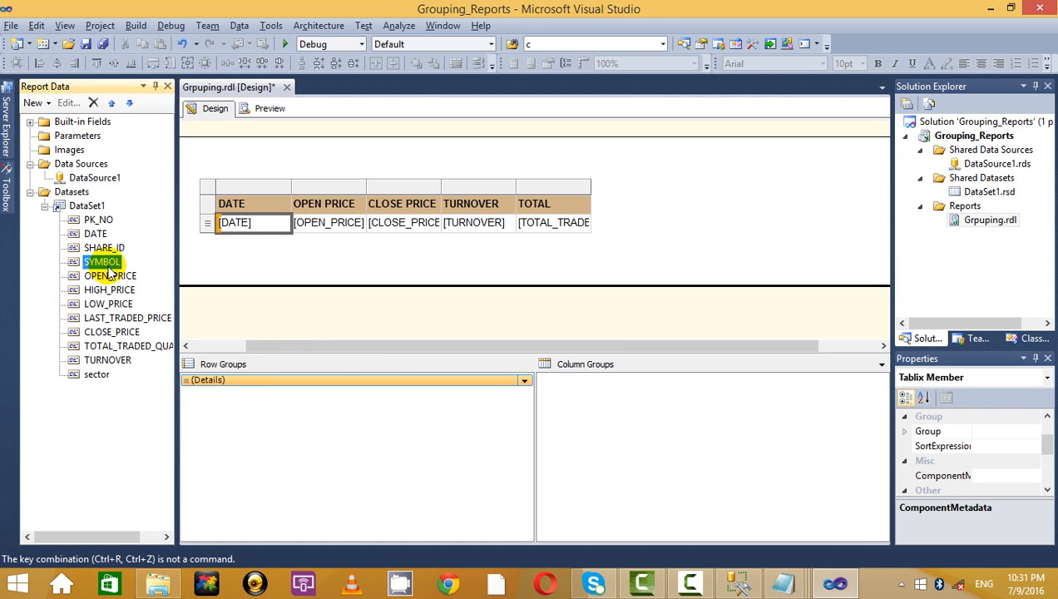
pyautogui.moveTo(103, 263); pyautogui.dragTo(243, 373)
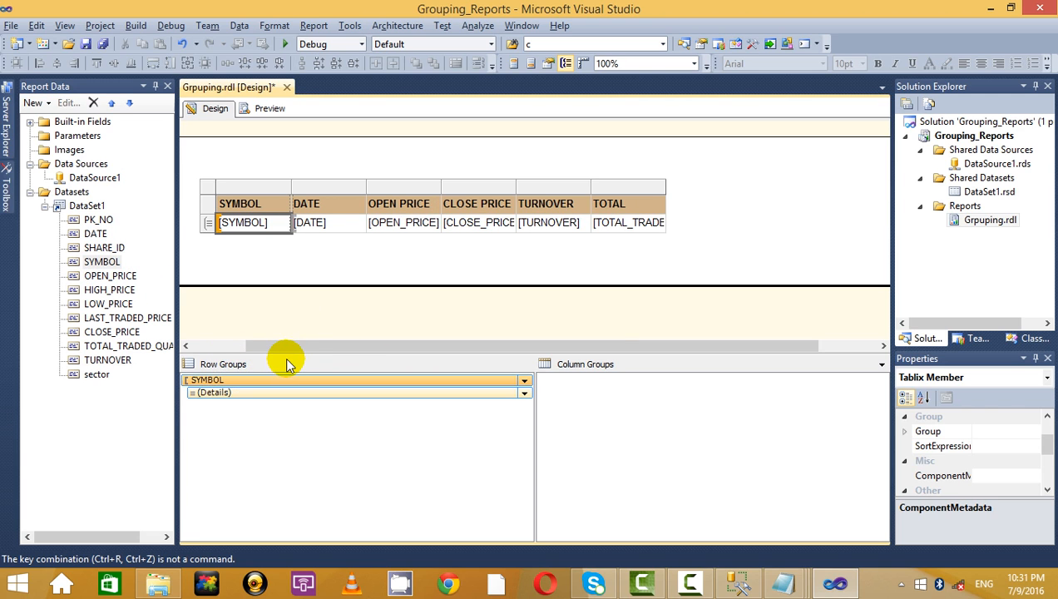
pyautogui.moveTo(87, 374); pyautogui.dragTo(259, 372)
pyautogui.click(324, 268)
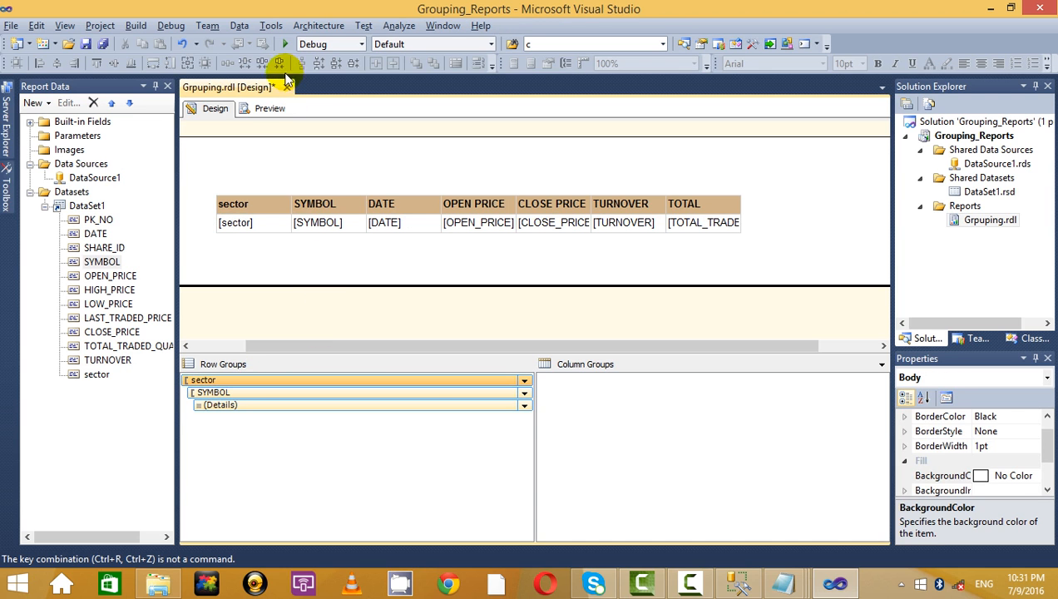
pyautogui.click(268, 109)
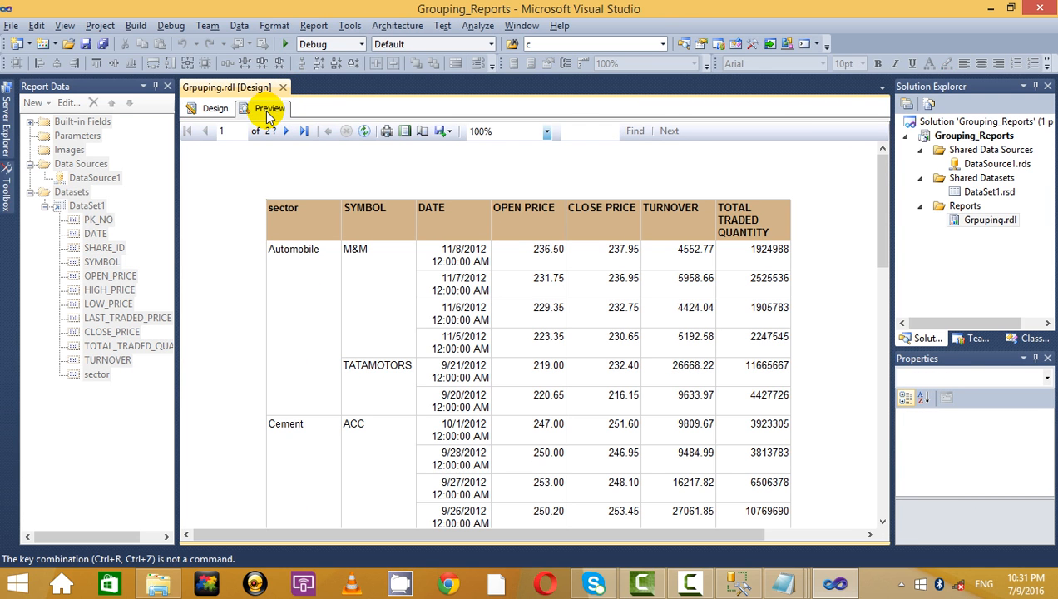
pyautogui.click(213, 108)
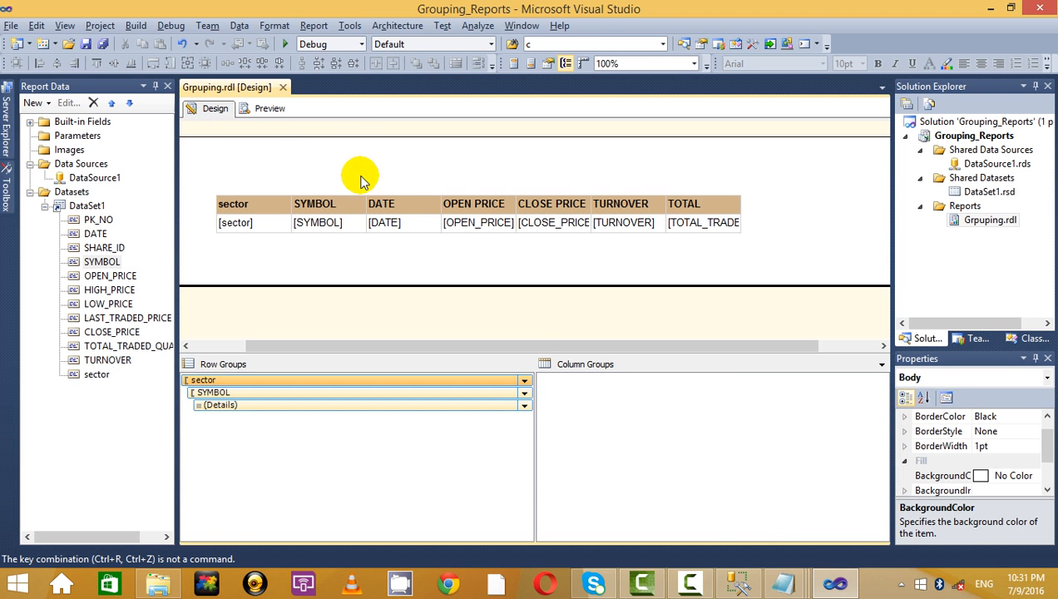
# - Switch to the untitled Notepad notes and reword grouping point 2 as "Pk and FK relation should be tagged between each other."
pyautogui.moveTo(796, 590)
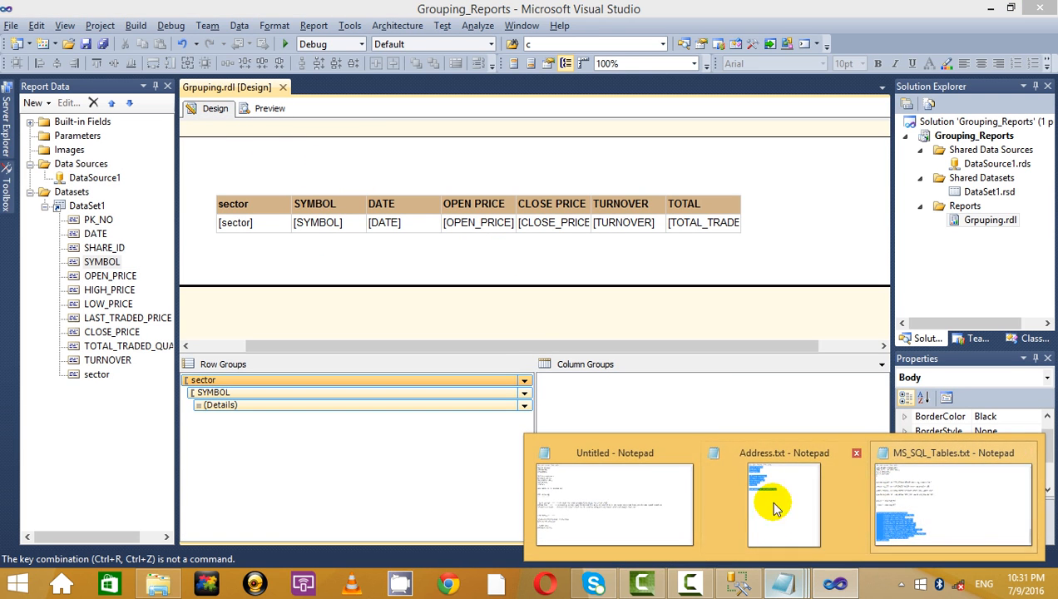
pyautogui.click(657, 491)
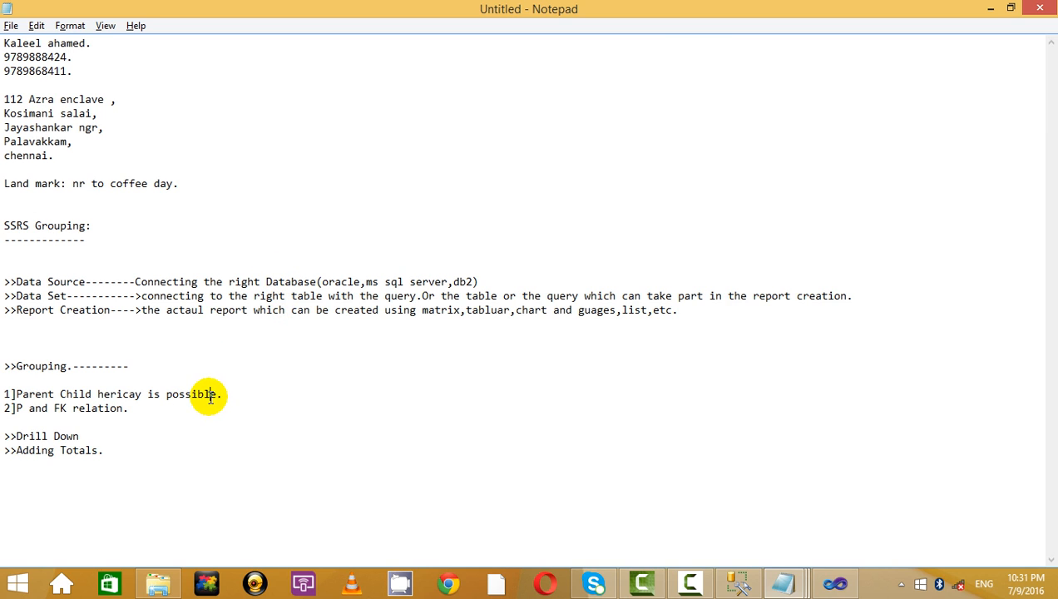
pyautogui.click(22, 408)
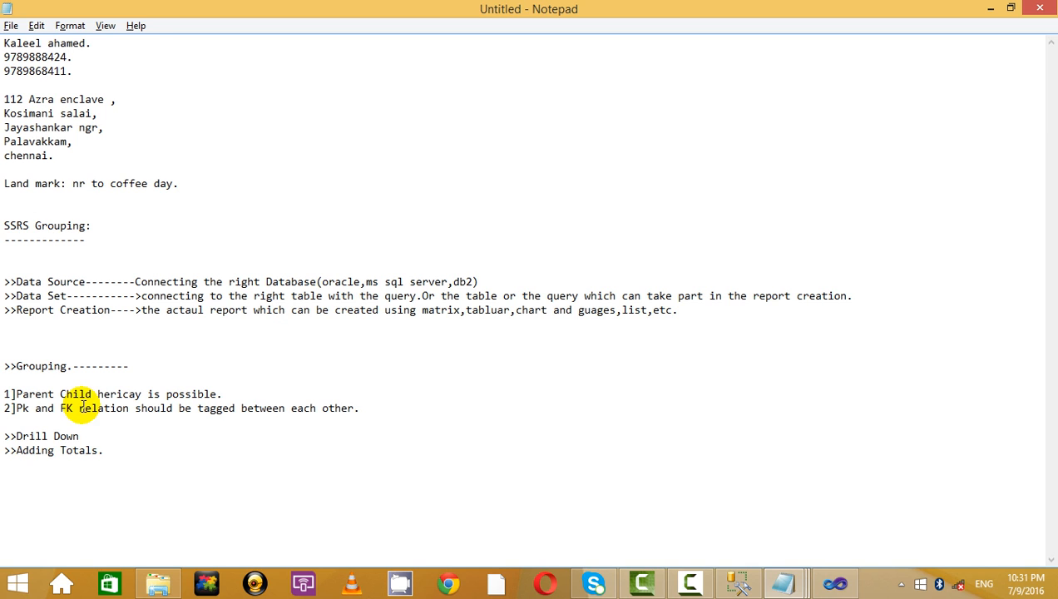
pyautogui.moveTo(291, 449); pyautogui.dragTo(261, 359)
pyautogui.click(262, 355)
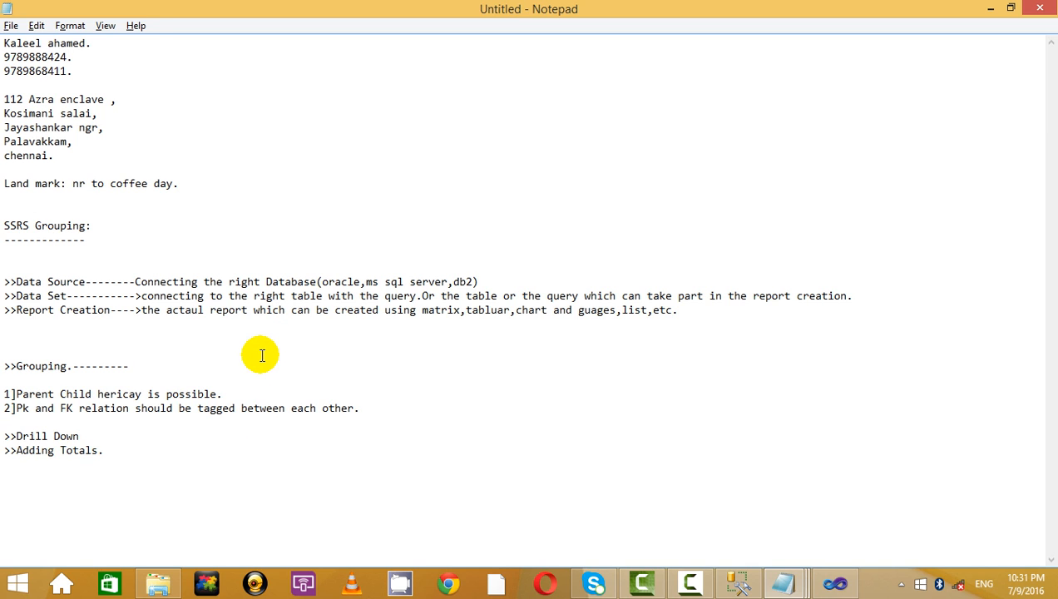
# - Switch back to Visual Studio, preview the report to examine the parent-child grouping, and return to the design
pyautogui.hotkey('alt', 'Tab')
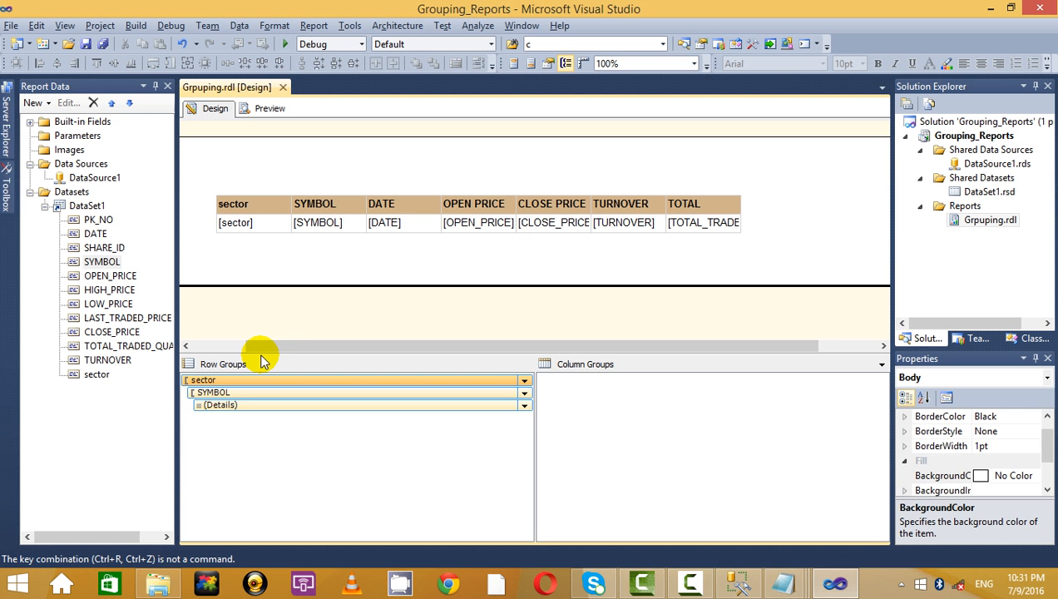
pyautogui.click(272, 110)
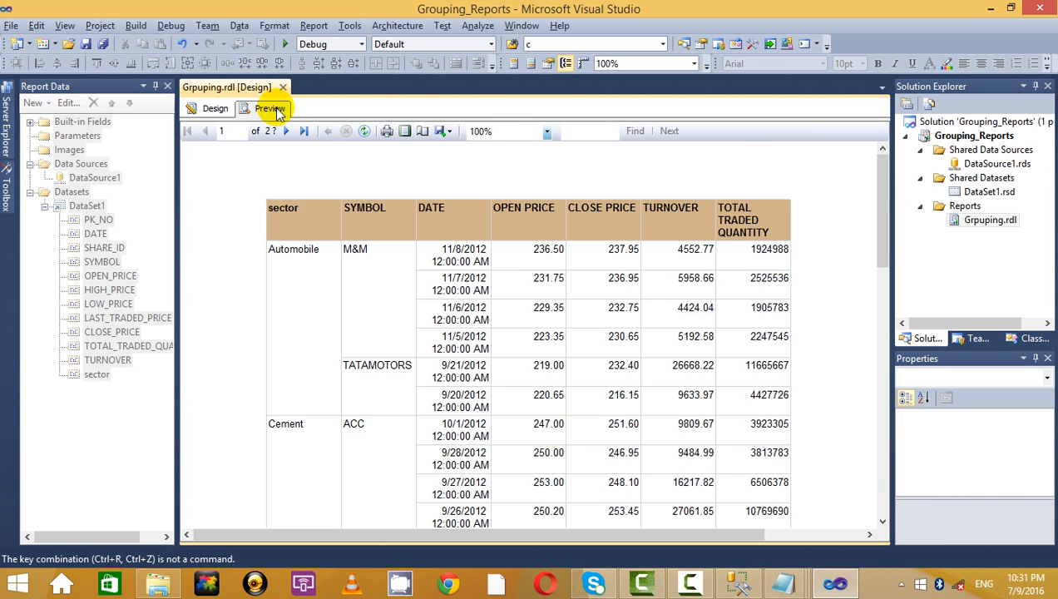
pyautogui.scroll(-2, 485, 231)
pyautogui.scroll(2, 485, 237)
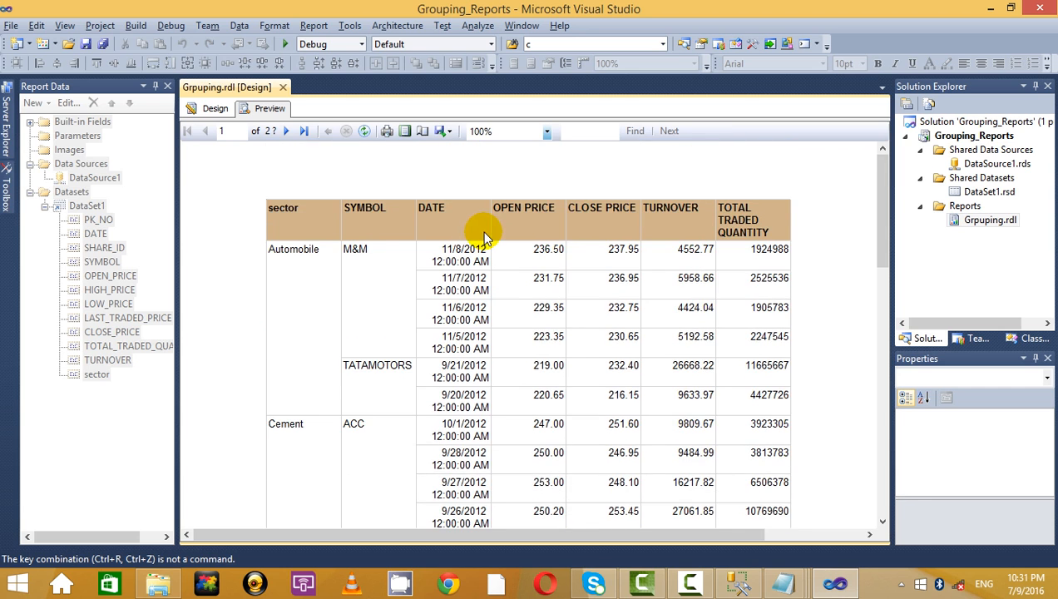
pyautogui.click(215, 109)
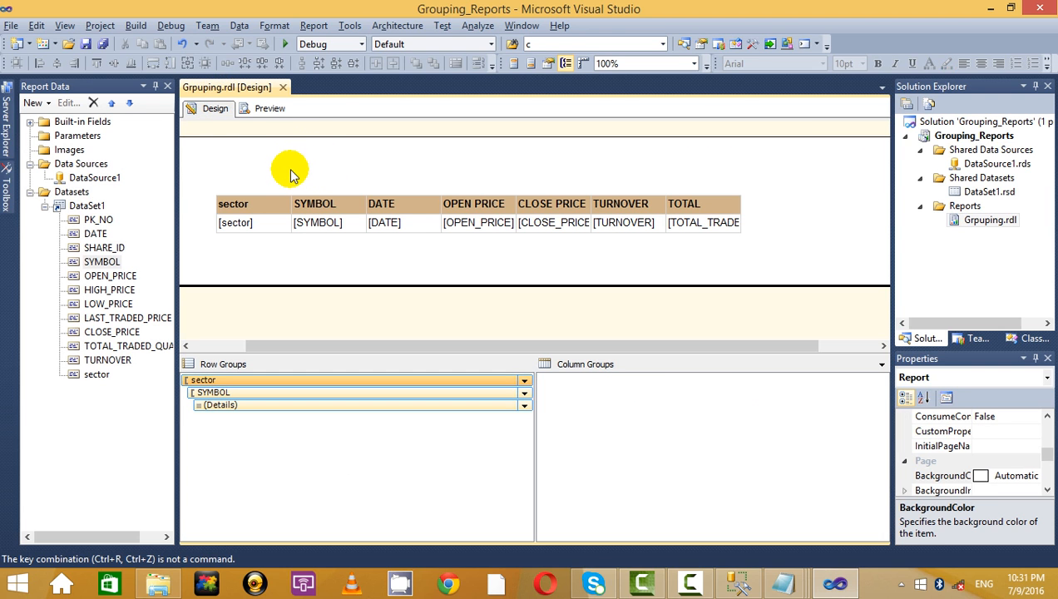
# - Undo the additions of the sector and SYMBOL row groups, leaving only the Details group
pyautogui.click(337, 176)
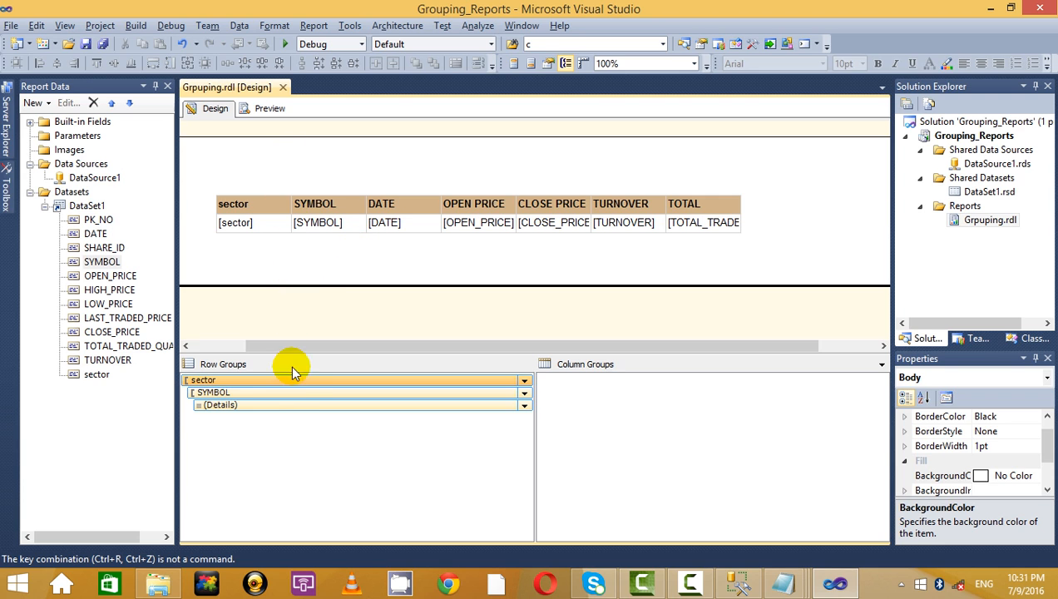
pyautogui.hotkey('ctrl', 'z')
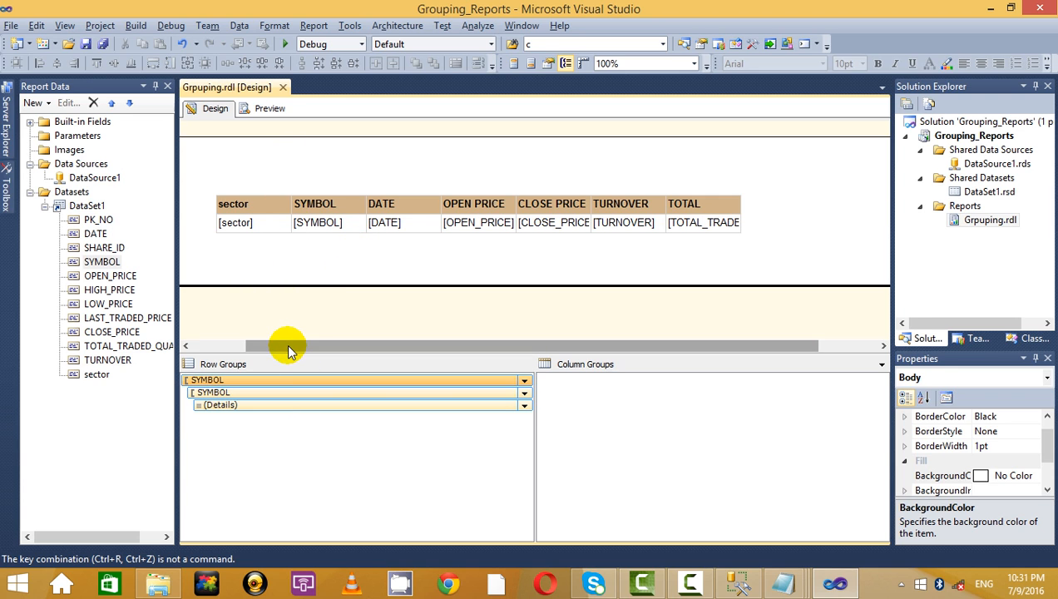
pyautogui.hotkey('ctrl', 'z')
pyautogui.hotkey('ctrl', 'z')
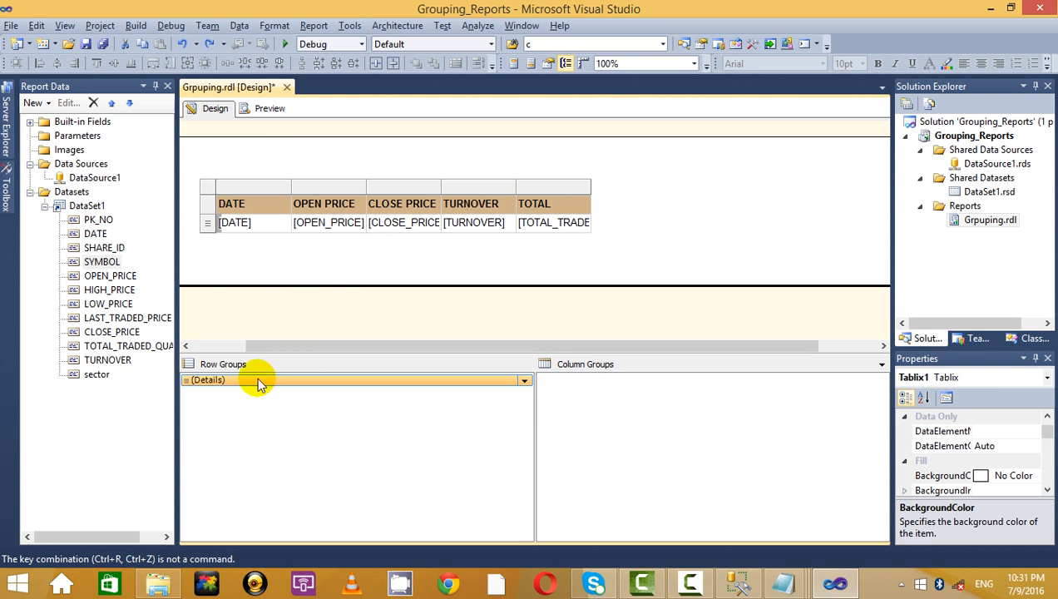
# - Add the sector field as a row group above Details and preview the report grouped by sector alone
pyautogui.moveTo(96, 374); pyautogui.dragTo(261, 375)
pyautogui.click(323, 242)
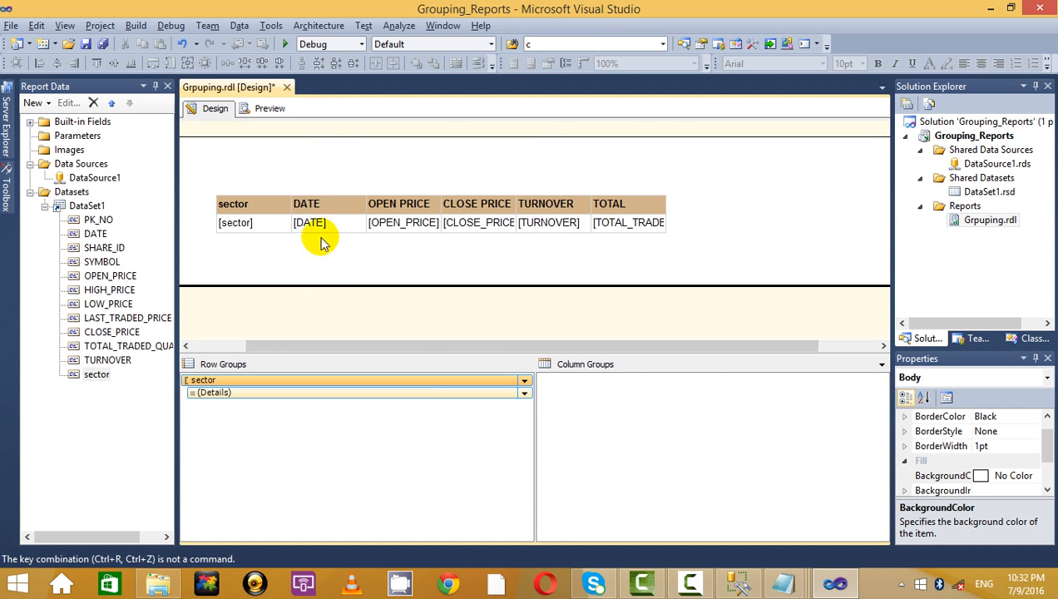
pyautogui.click(265, 108)
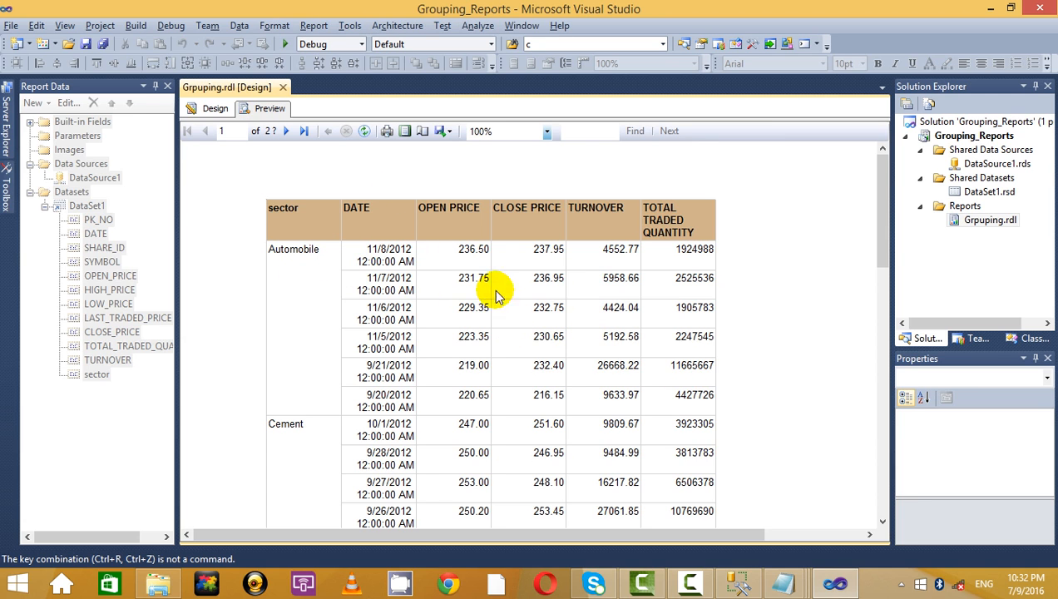
pyautogui.click(193, 108)
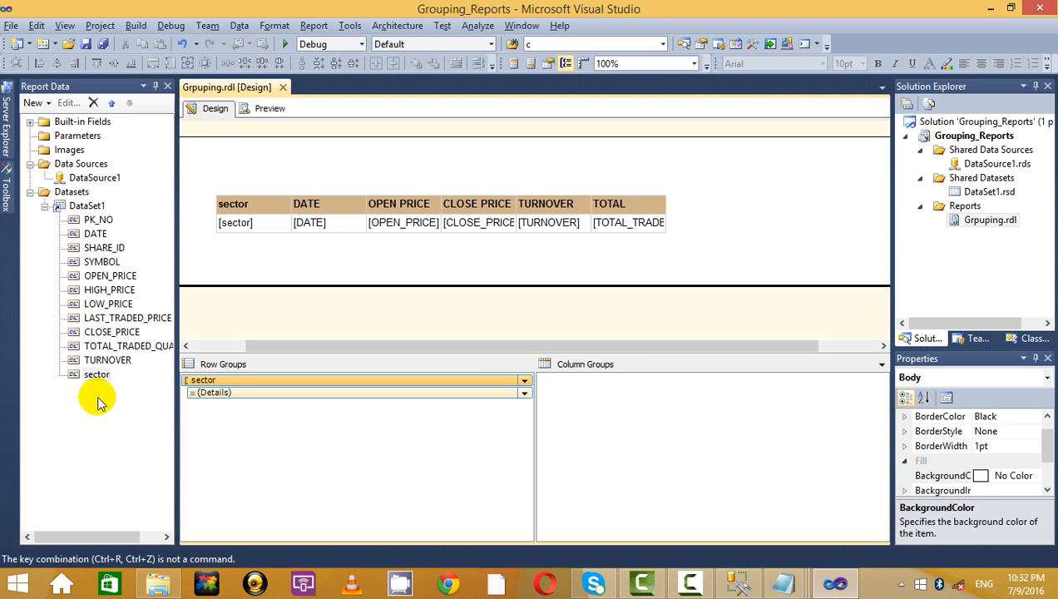
# - Add a child group under the sector row group, grouped by SYMBOL, without a group header or footer
pyautogui.click(101, 261)
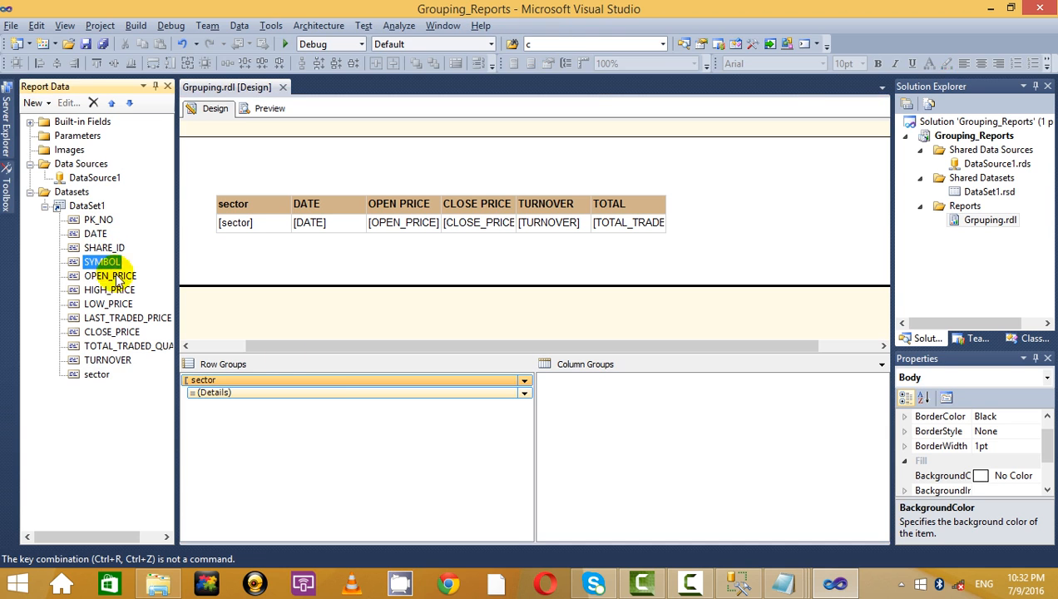
pyautogui.rightClick(259, 385)
pyautogui.moveTo(354, 394)
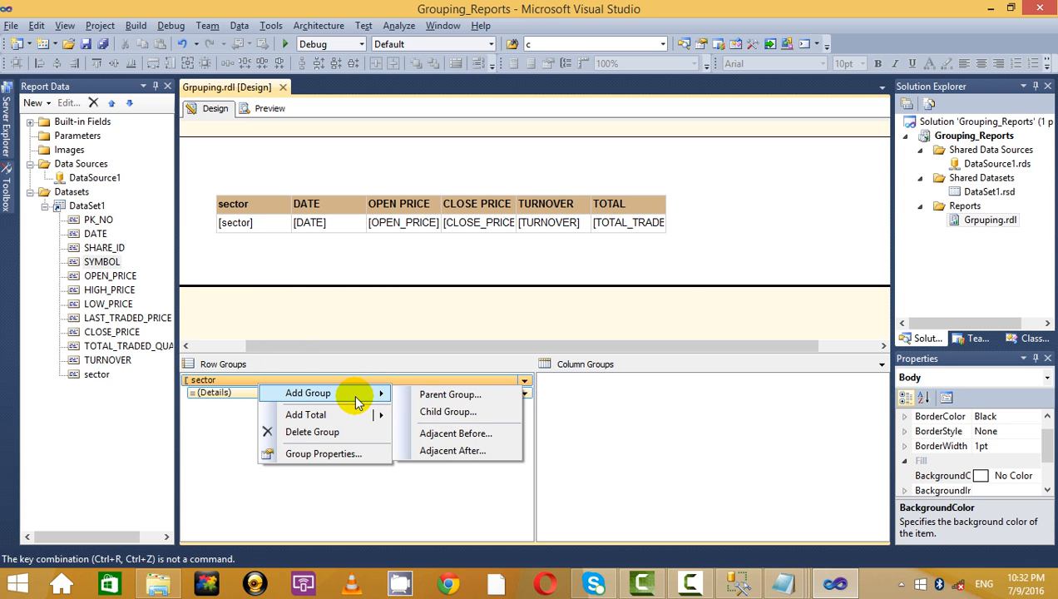
pyautogui.click(409, 396)
pyautogui.click(658, 248)
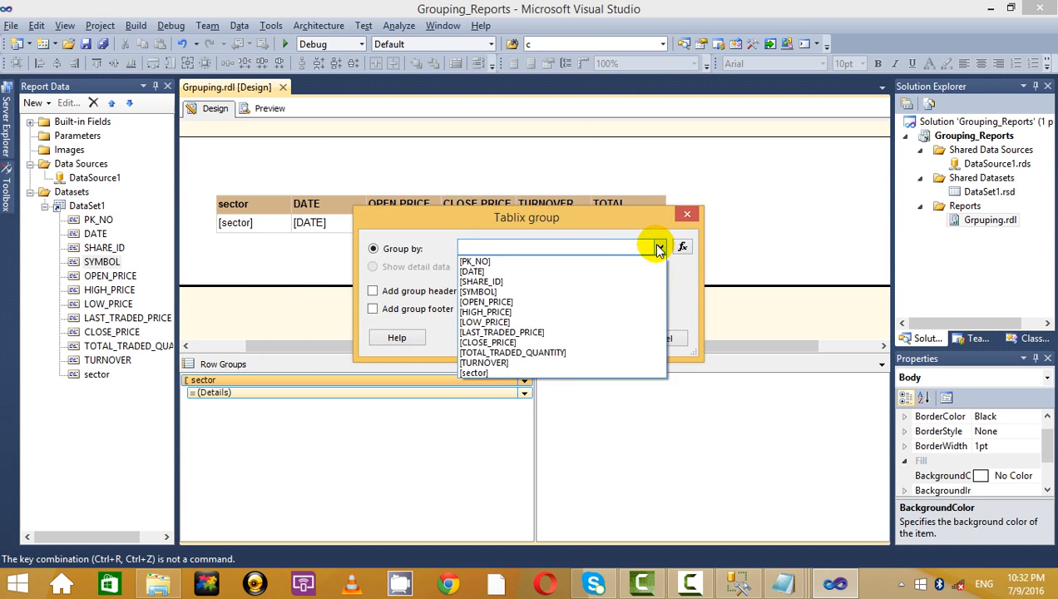
pyautogui.click(540, 291)
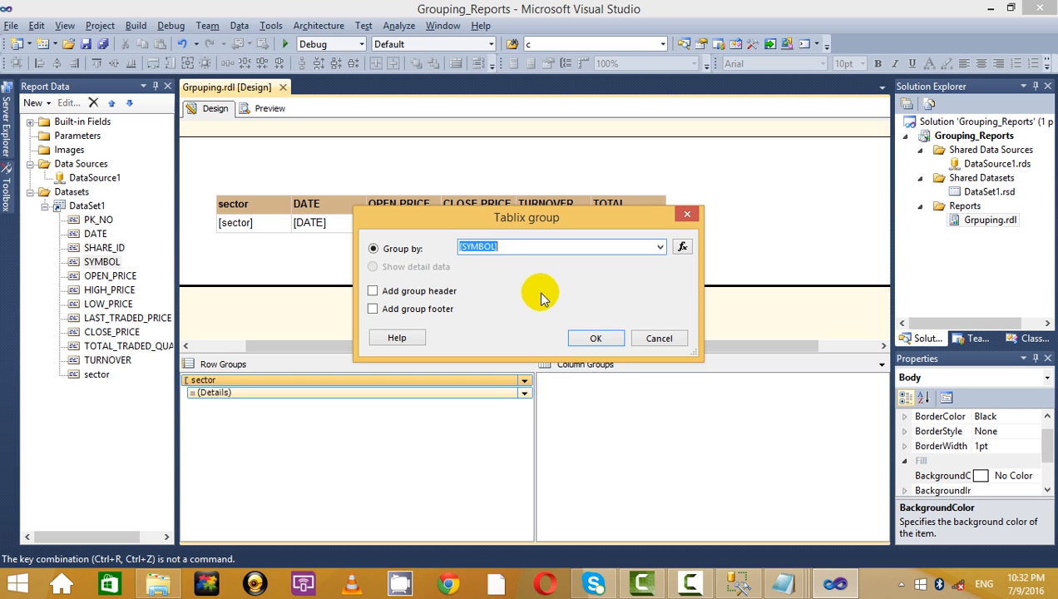
pyautogui.click(596, 338)
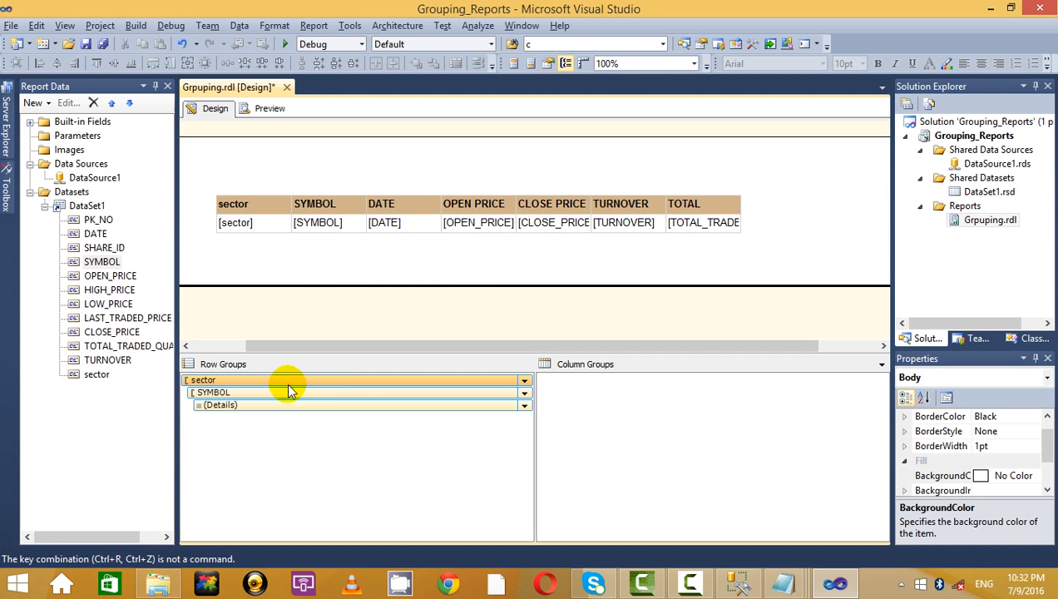
# - Undo the sector and SYMBOL row groups, comparing the report preview before and after the removal
pyautogui.click(275, 111)
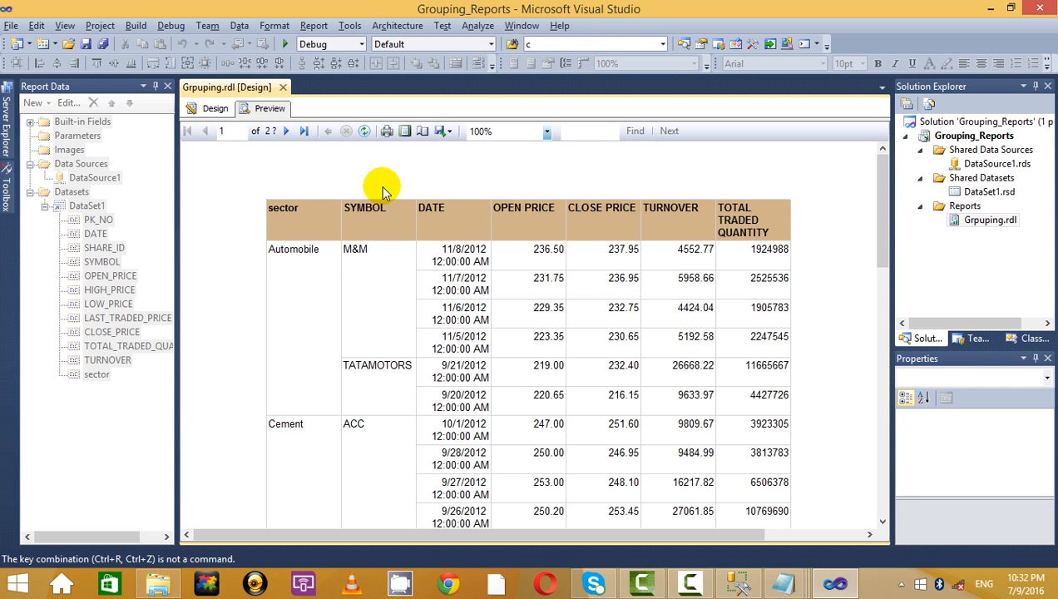
pyautogui.click(208, 109)
pyautogui.hotkey('ctrl', 'z')
pyautogui.hotkey('ctrl', 'z')
pyautogui.hotkey('ctrl', 'z')
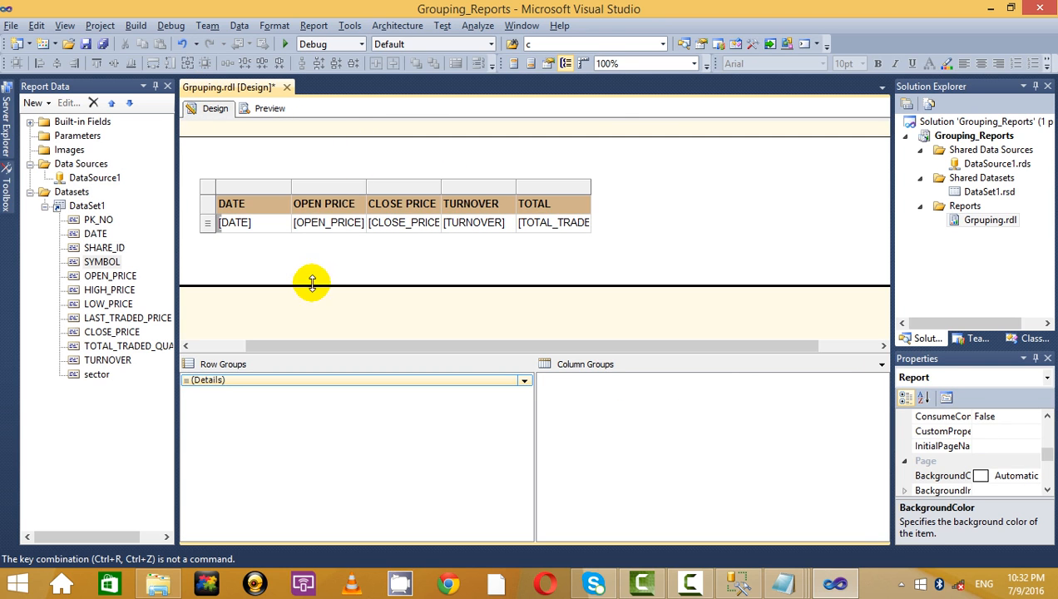
pyautogui.click(271, 111)
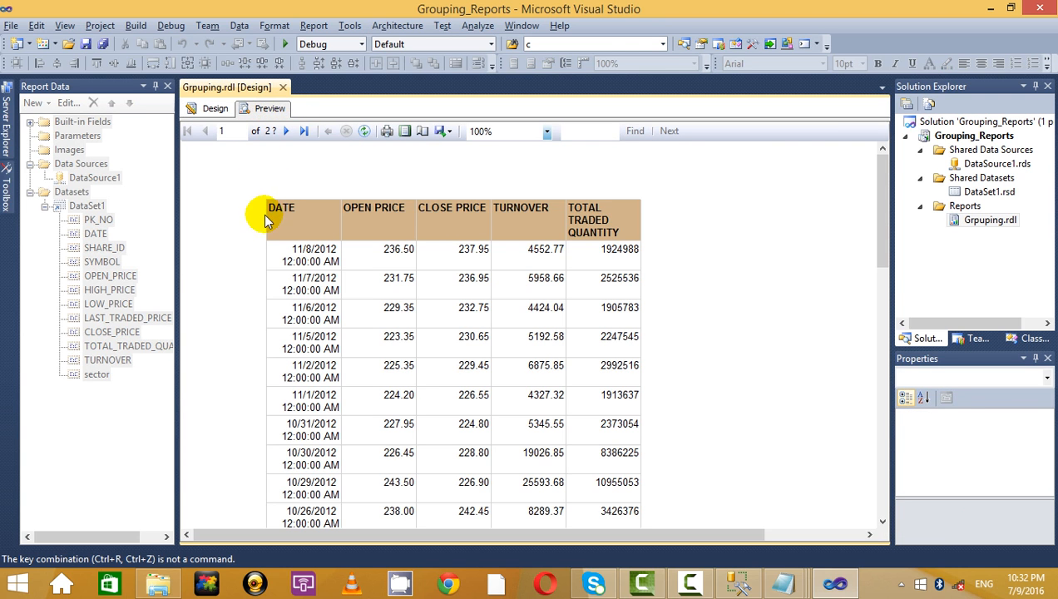
pyautogui.click(214, 110)
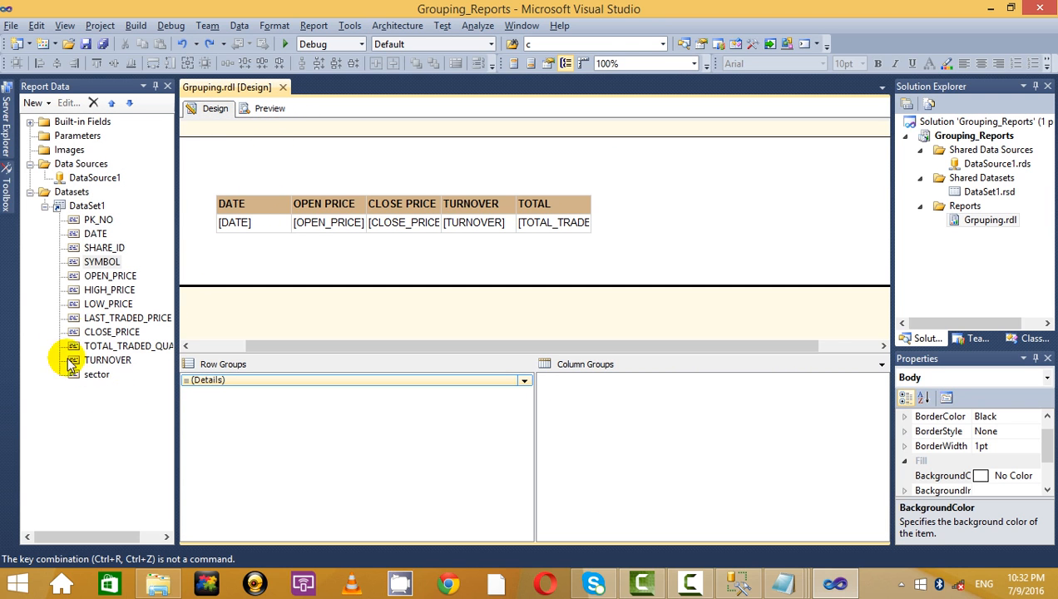
pyautogui.click(100, 263)
pyautogui.moveTo(101, 265); pyautogui.dragTo(221, 378)
pyautogui.moveTo(104, 380); pyautogui.dragTo(268, 378)
pyautogui.hotkey('ctrl', 'z')
pyautogui.hotkey('ctrl', 'z')
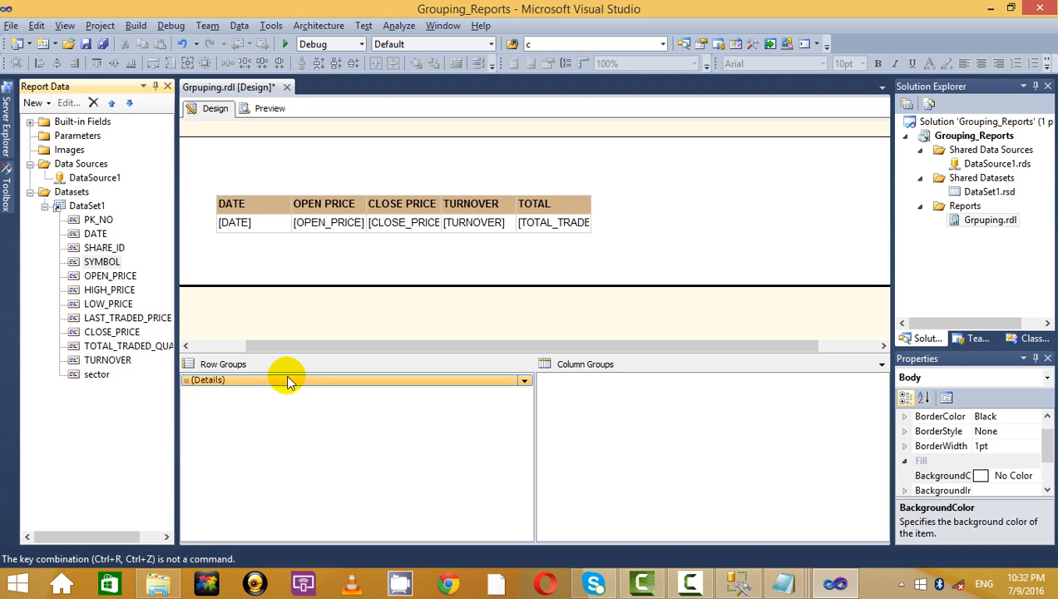
# - Add sector as a row group above Details, nest SYMBOL as a row group beneath it, and check the report preview
pyautogui.moveTo(98, 380); pyautogui.dragTo(239, 377)
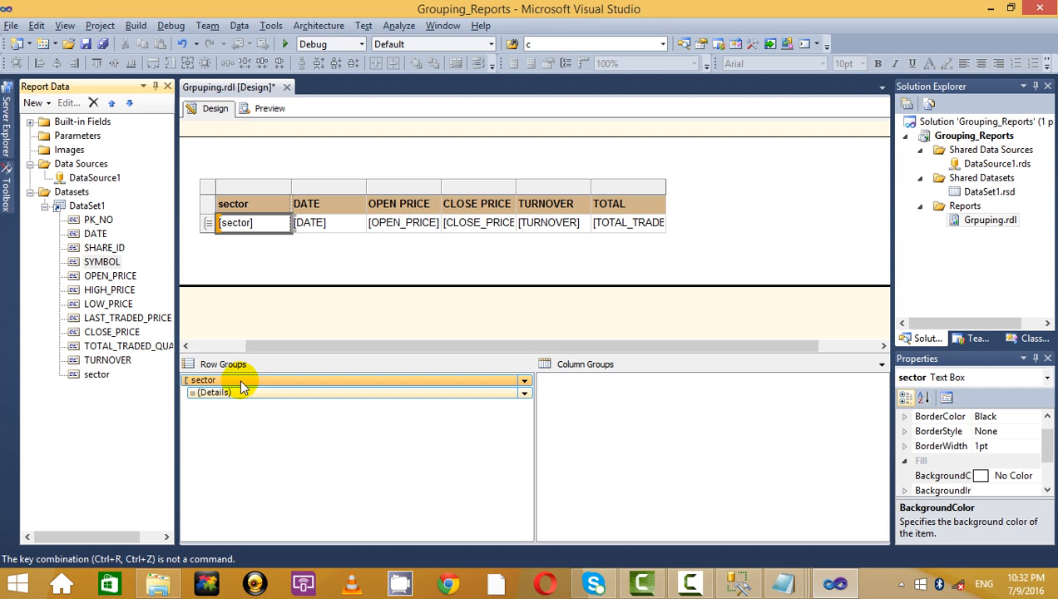
pyautogui.moveTo(104, 265); pyautogui.dragTo(209, 393)
pyautogui.click(272, 176)
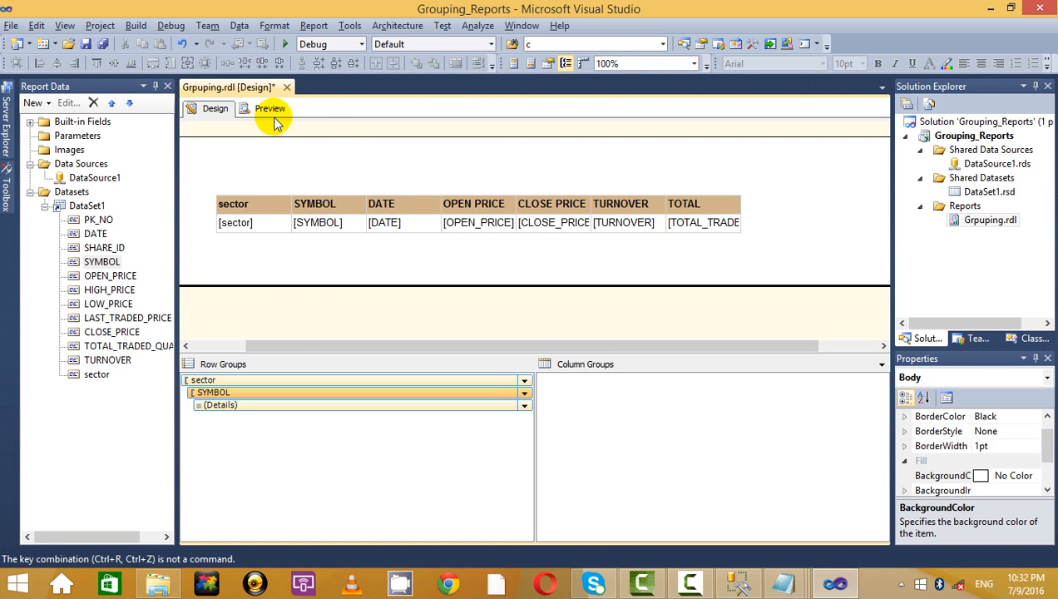
pyautogui.click(270, 109)
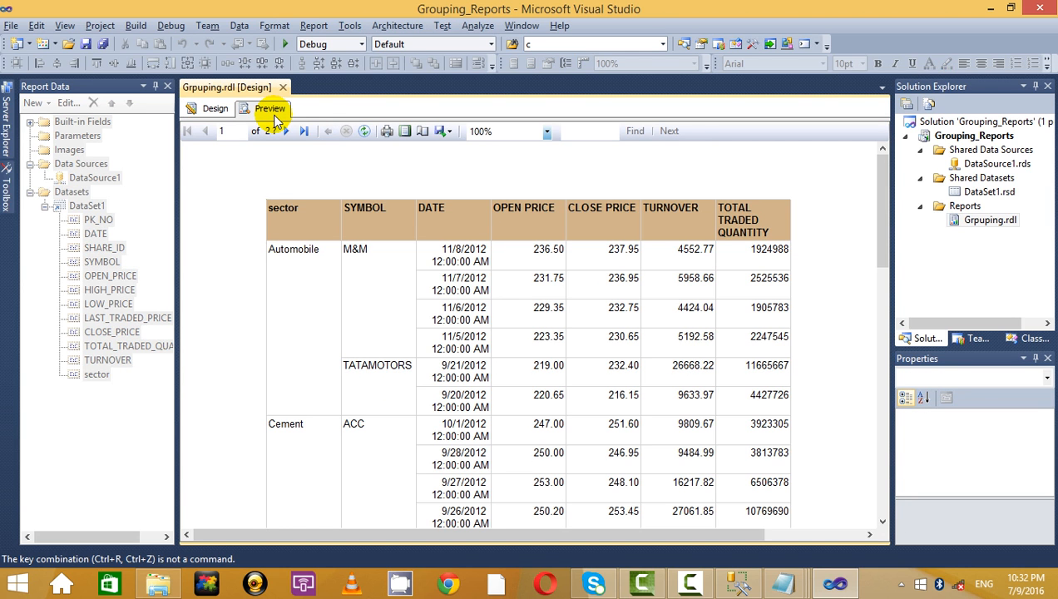
pyautogui.click(213, 108)
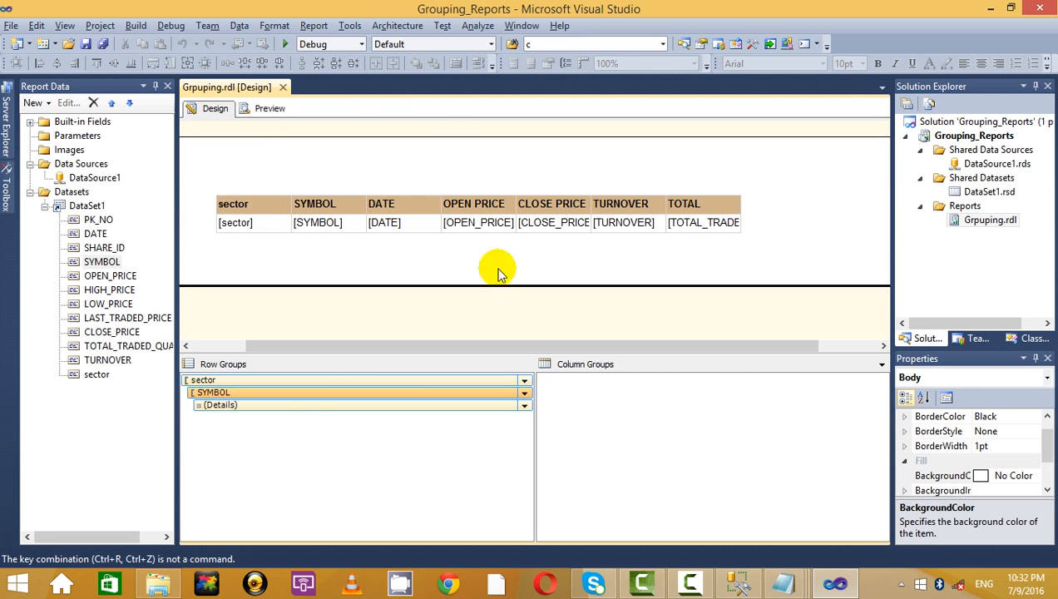
# - Switch to Notepad and copy the ">>Adding Totals." line below ">>Drill Down"
pyautogui.hotkey('alt', 'Tab')
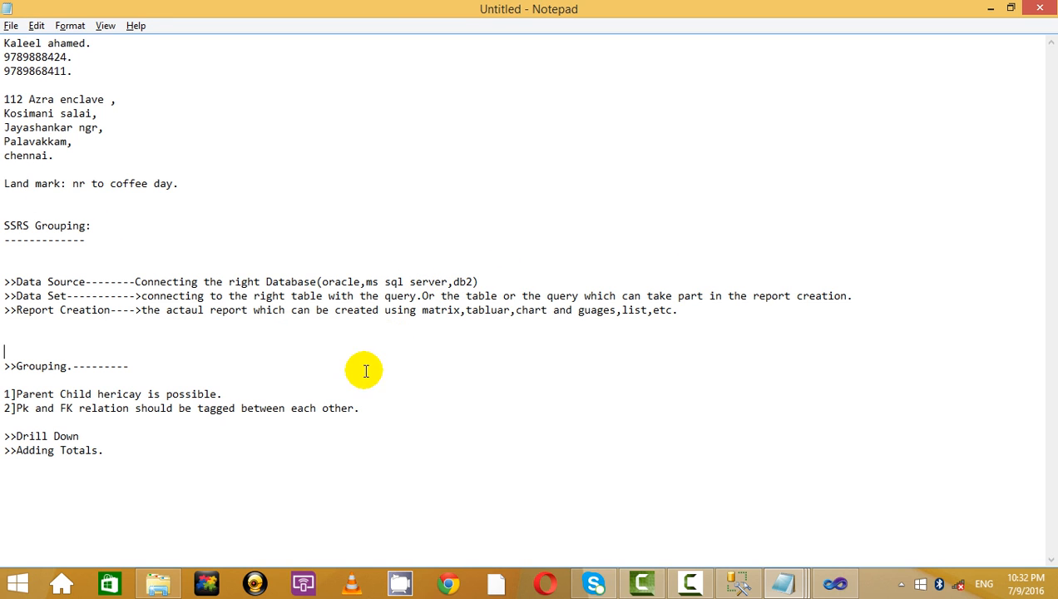
pyautogui.click(274, 393)
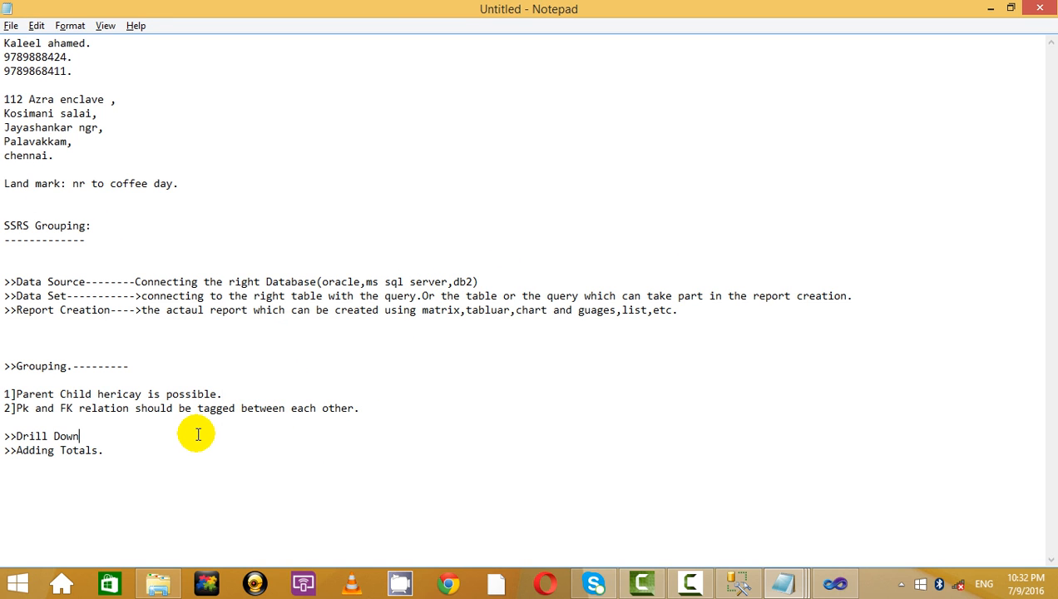
pyautogui.moveTo(141, 450); pyautogui.dragTo(70, 454)
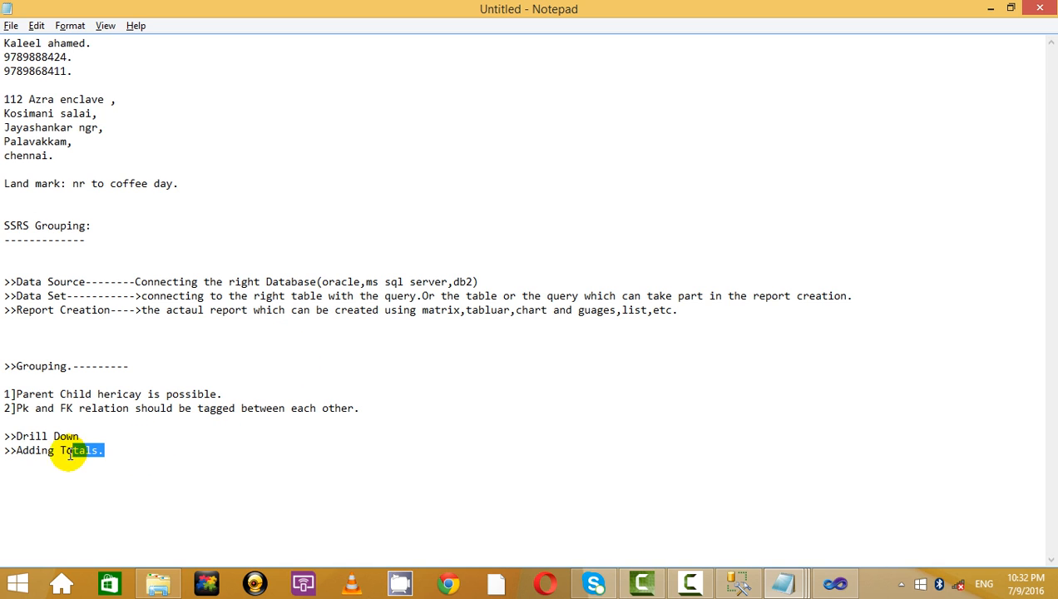
pyautogui.press('Delete')
pyautogui.click(65, 419)
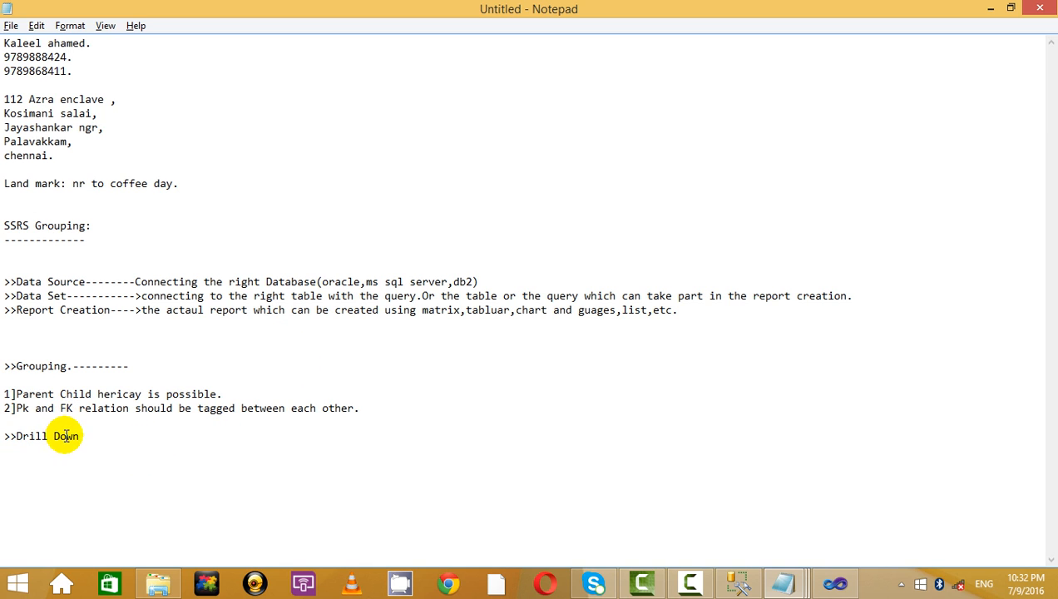
pyautogui.click(142, 450)
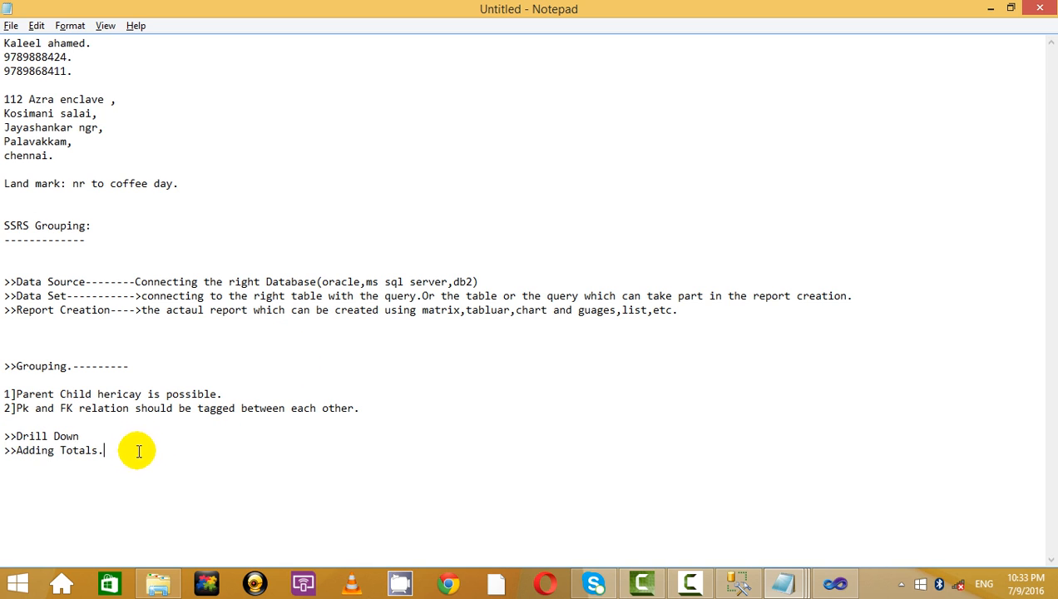
pyautogui.keyDown('shift'); pyautogui.click(10, 453); pyautogui.keyUp('shift')
pyautogui.hotkey('ctrl', 'c')
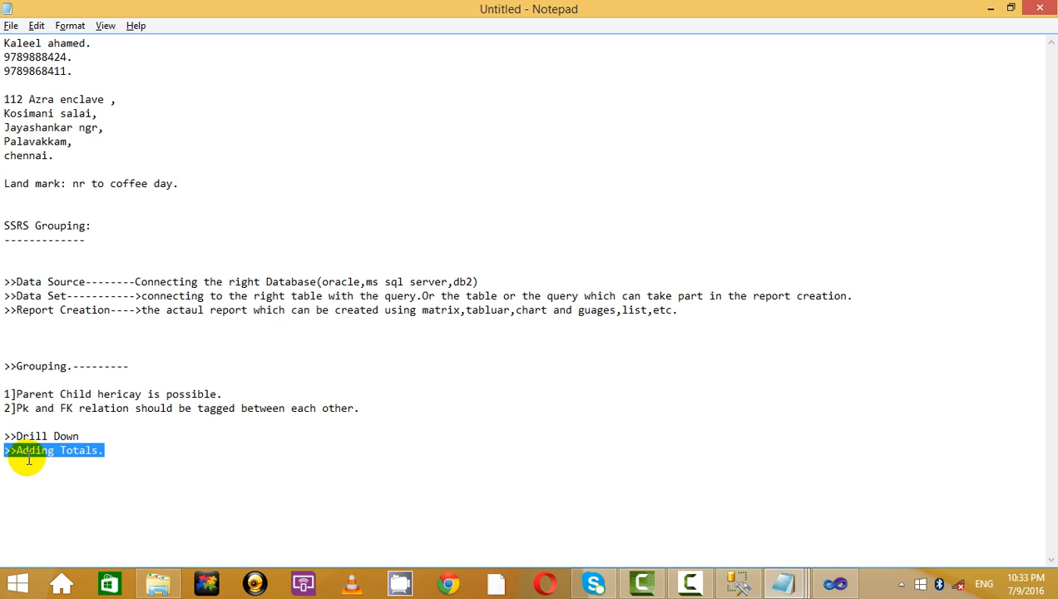
# - Insert the line ">>Adding Totals.------>>Adding Totals." between the two numbered grouping points and ">>Drill Down"
pyautogui.click(66, 421)
pyautogui.press('Return')
pyautogui.press('Return')
pyautogui.hotkey('ctrl', 'v')
pyautogui.press('Return')
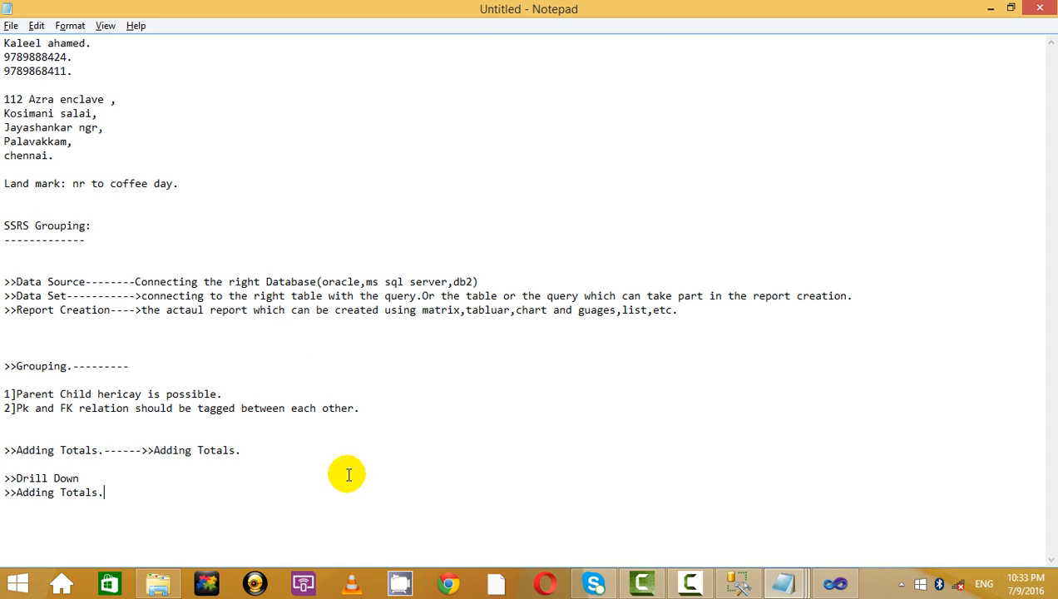
pyautogui.click(429, 457)
pyautogui.press('Return')
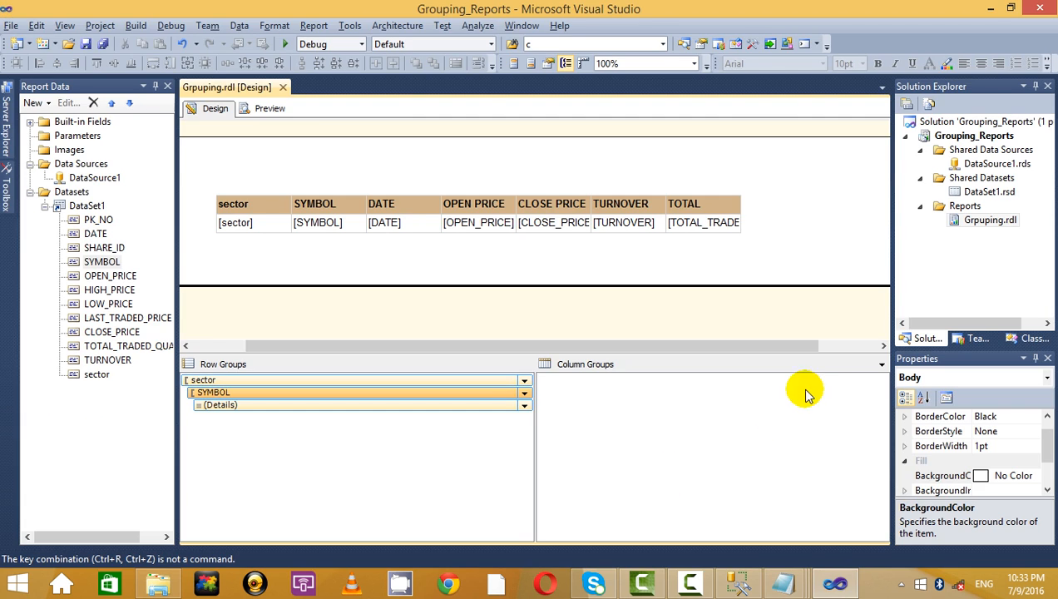
# - Switch back to Visual Studio, preview the report to examine the nested sector and SYMBOL rows, and return to the design
pyautogui.hotkey('alt', 'Tab')
pyautogui.click(268, 108)
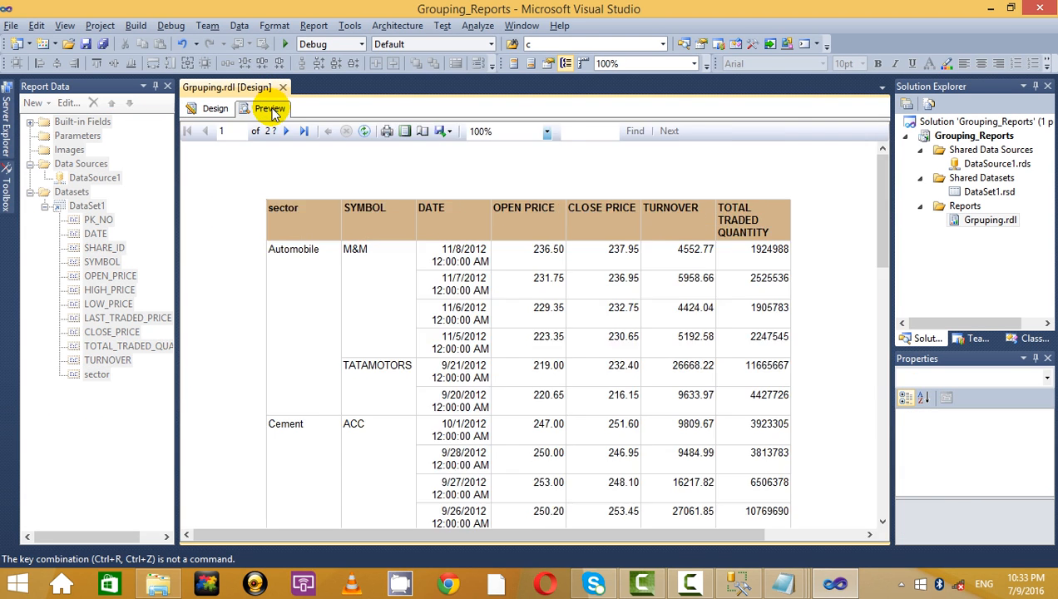
pyautogui.scroll(-1, 378, 331)
pyautogui.scroll(1, 279, 201)
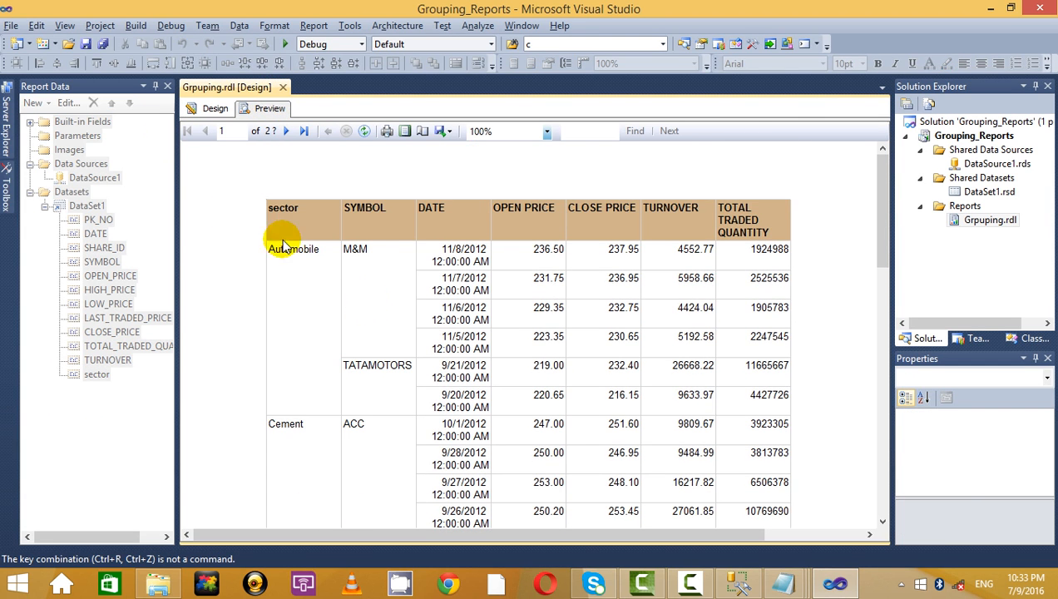
pyautogui.click(208, 109)
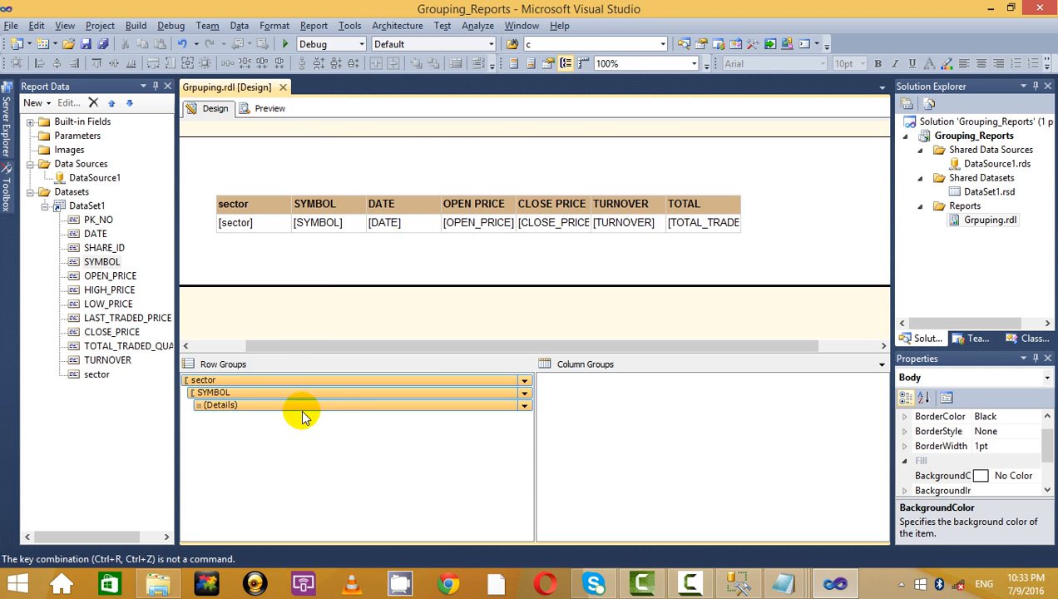
# - Undo the last additions of the sector and SYMBOL row groups and preview the ungrouped report
pyautogui.hotkey('ctrl', 'z')
pyautogui.hotkey('ctrl', 'z')
pyautogui.click(258, 109)
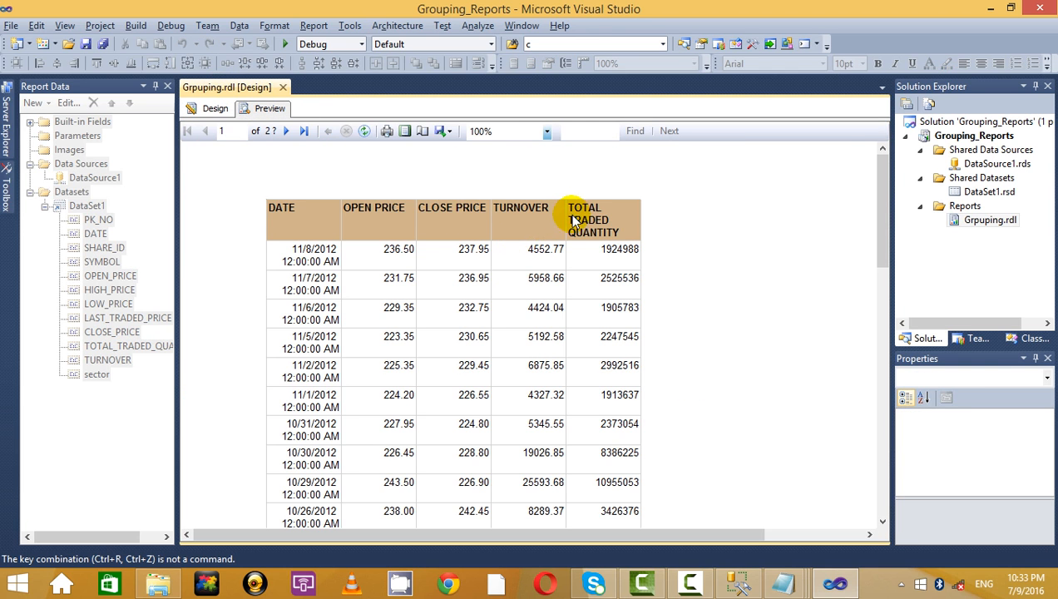
pyautogui.scroll(-6, 569, 218)
pyautogui.scroll(-2, 533, 283)
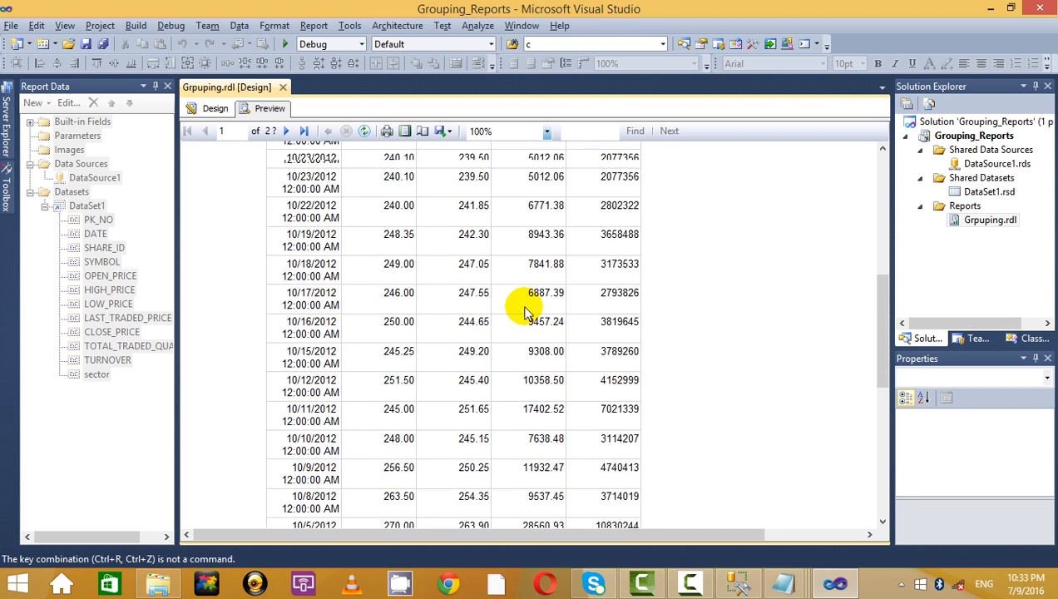
pyautogui.scroll(1, 374, 233)
# - Page through the ungrouped report preview to the last page and back to the start, and return to the design
pyautogui.click(288, 131)
pyautogui.click(288, 133)
pyautogui.click(288, 133)
pyautogui.click(288, 133)
pyautogui.click(287, 133)
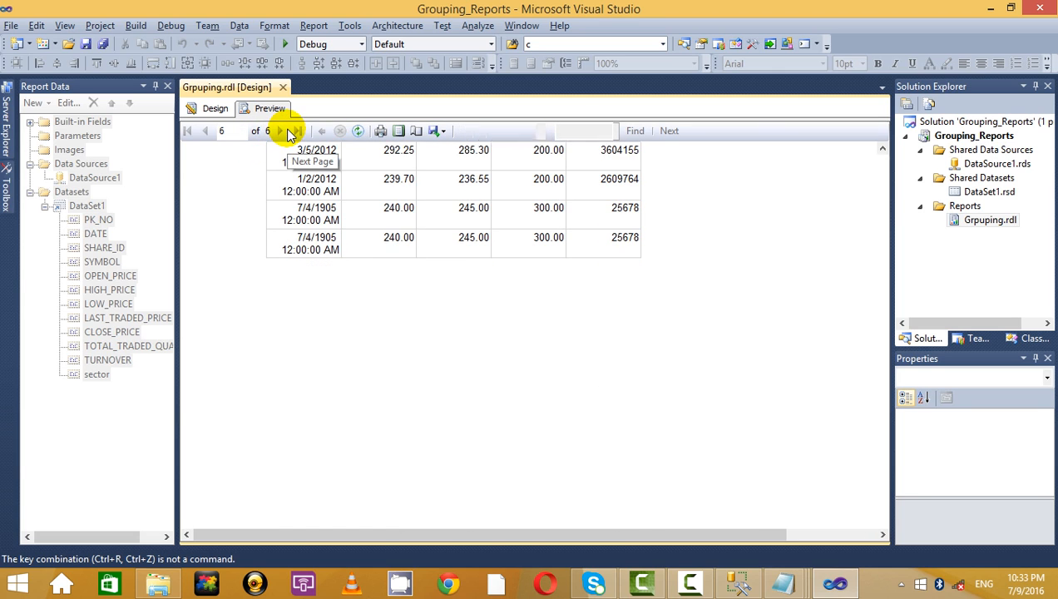
pyautogui.click(209, 133)
pyautogui.click(205, 131)
pyautogui.click(205, 131)
pyautogui.click(205, 132)
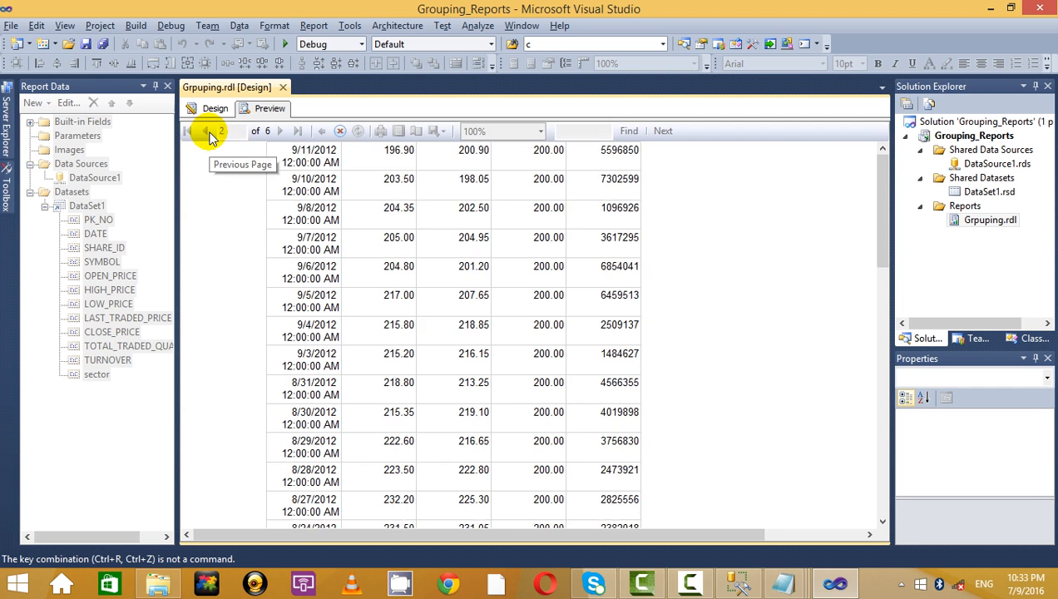
pyautogui.click(205, 131)
pyautogui.click(209, 109)
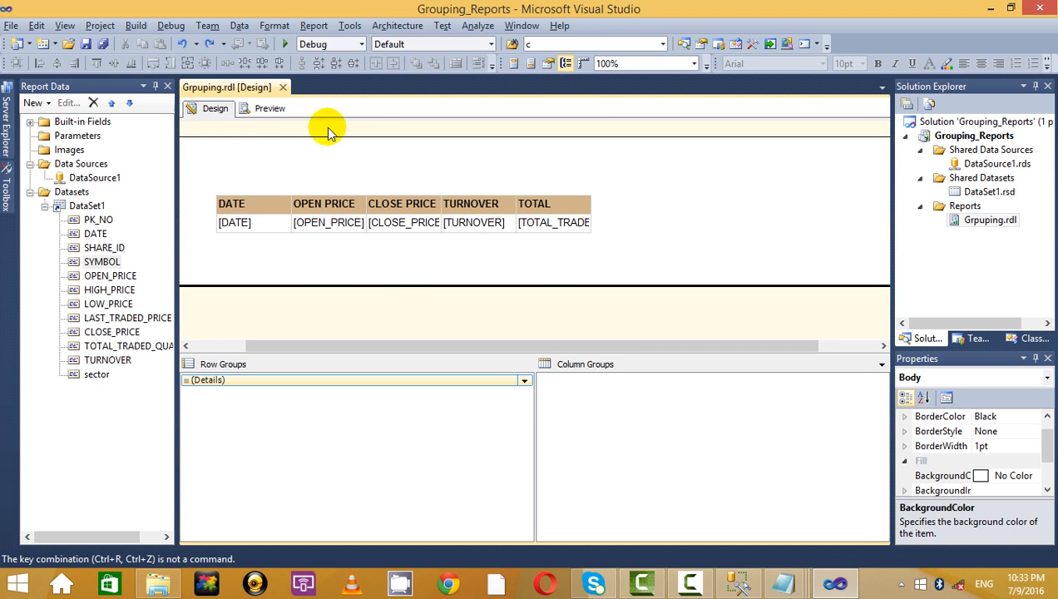
pyautogui.click(269, 108)
pyautogui.click(209, 108)
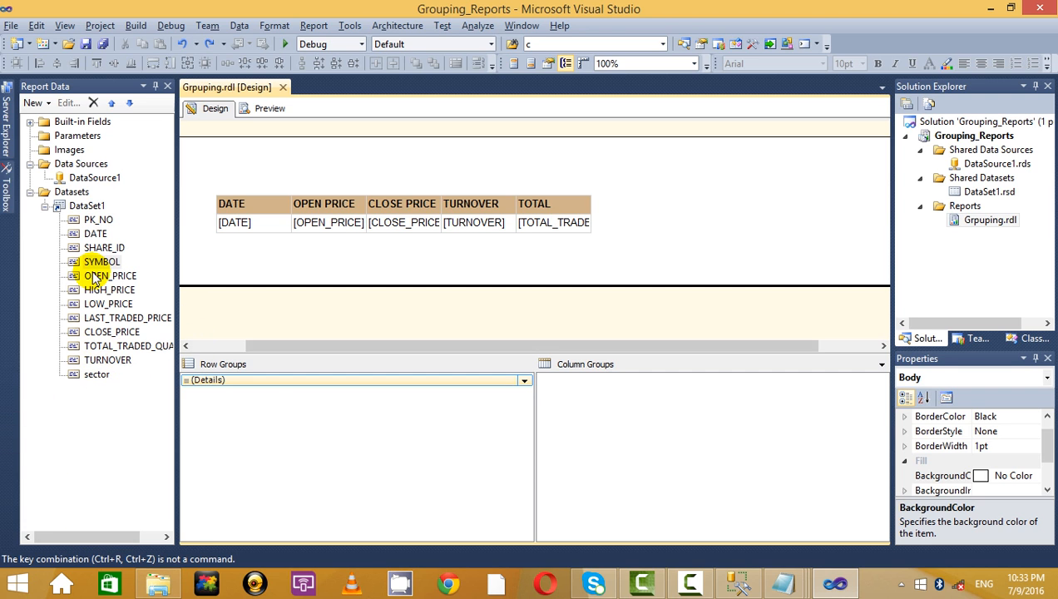
# - Add SYMBOL as a row group above Details, add sector as its parent group, and check the report preview
pyautogui.moveTo(93, 261); pyautogui.dragTo(260, 380)
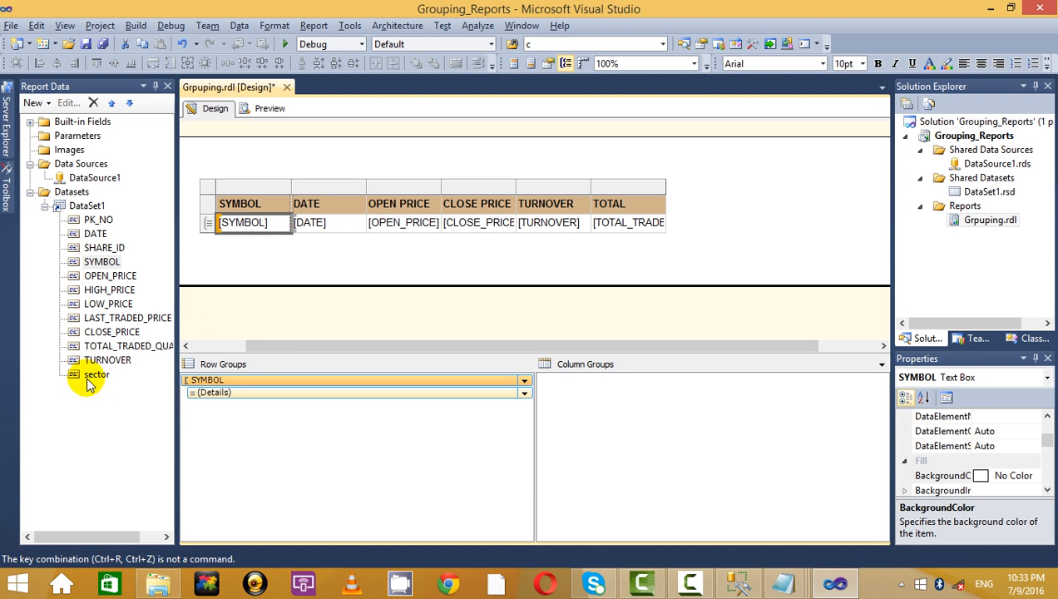
pyautogui.moveTo(88, 376); pyautogui.dragTo(258, 381)
pyautogui.click(337, 255)
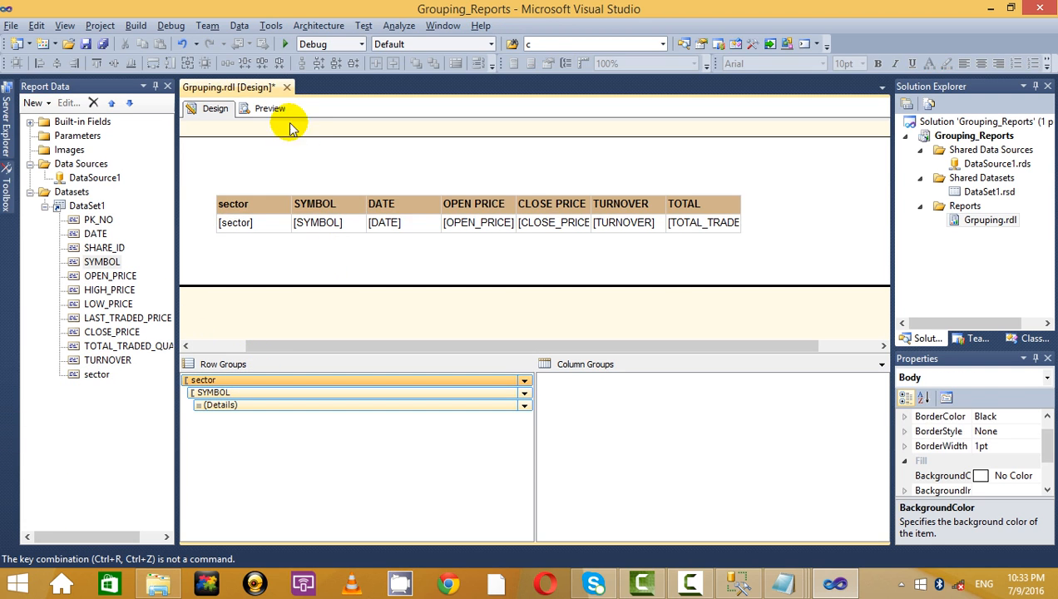
pyautogui.click(278, 108)
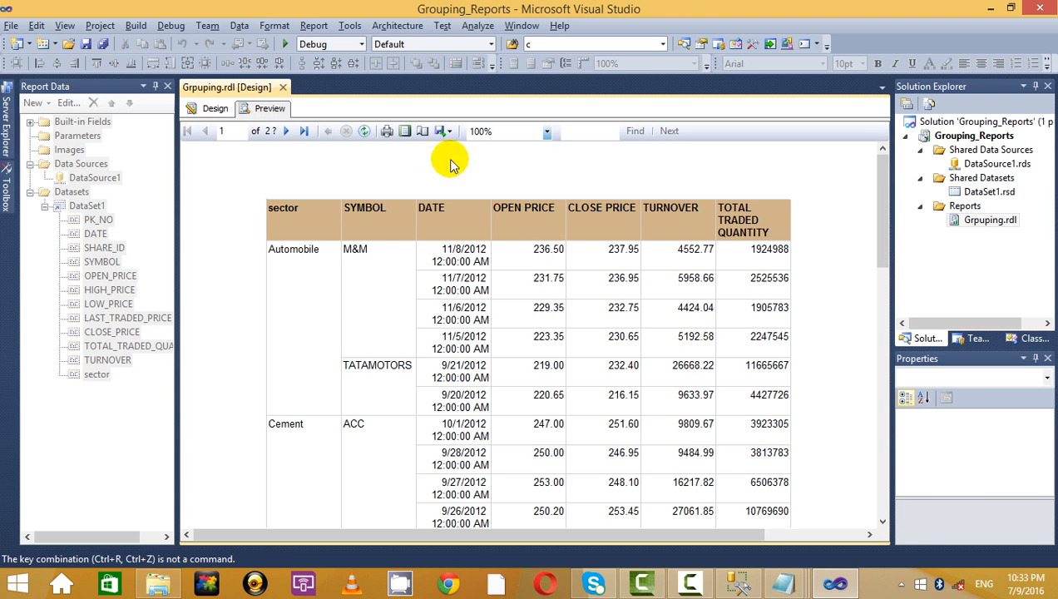
pyautogui.click(212, 108)
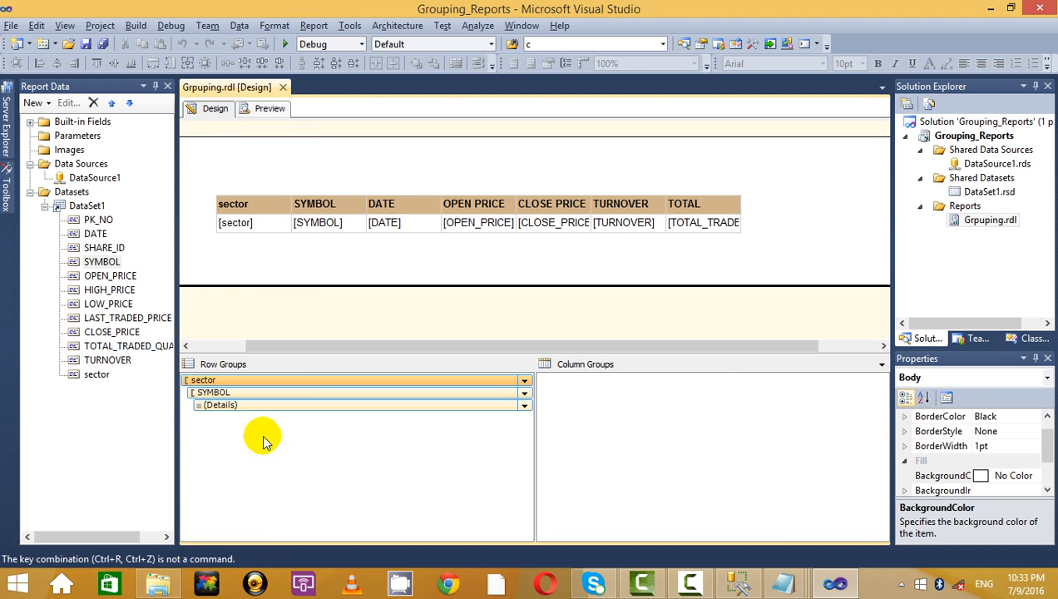
pyautogui.rightClick(293, 404)
pyautogui.moveTo(347, 436)
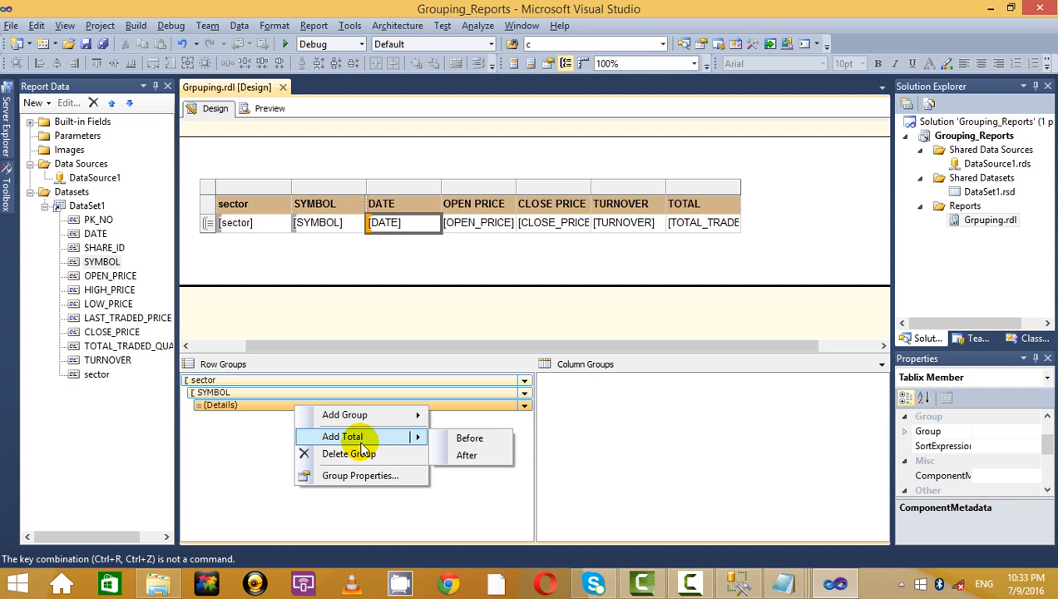
pyautogui.click(409, 259)
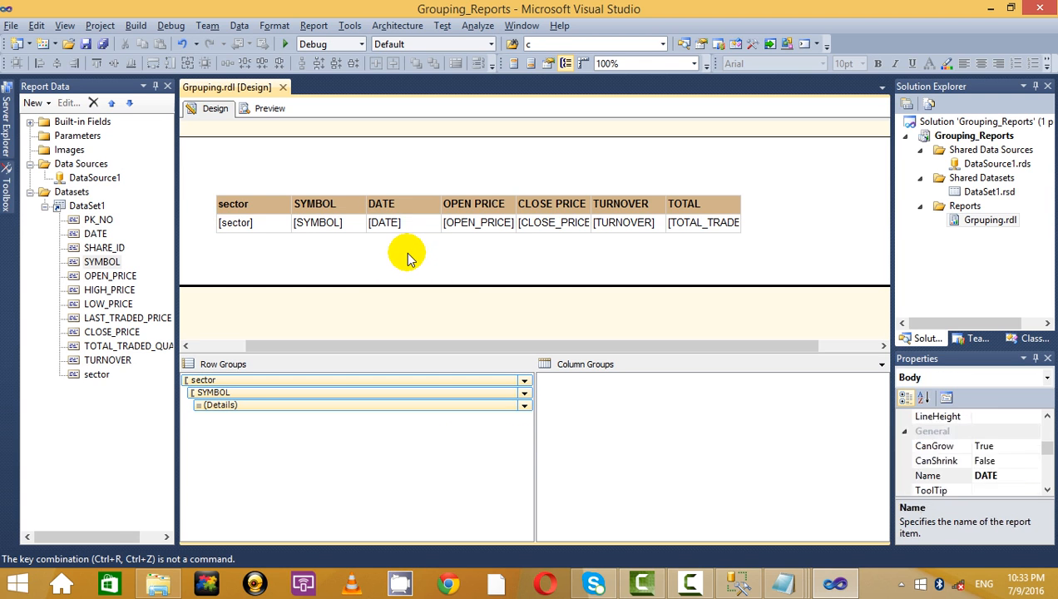
# - Undo the sector row group, preview the report grouped by SYMBOL alone, and return to the design
pyautogui.hotkey('ctrl', 'z')
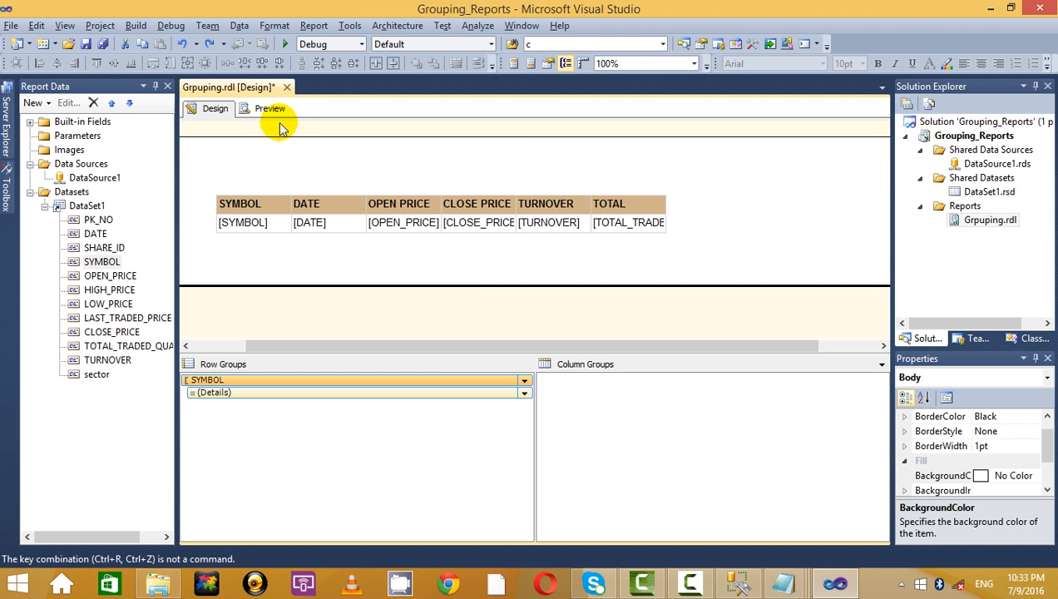
pyautogui.click(269, 108)
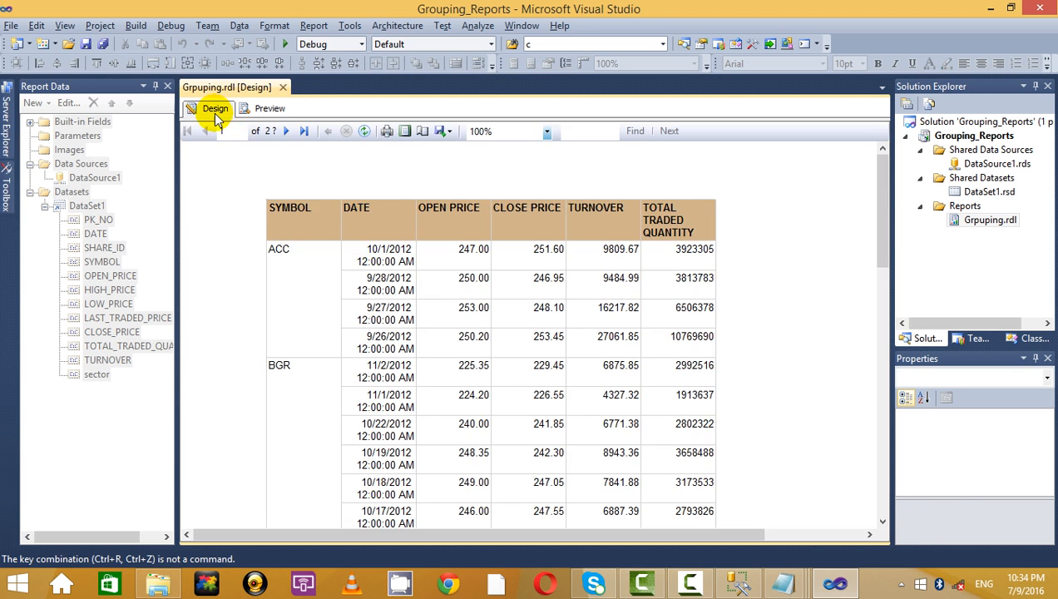
pyautogui.click(216, 109)
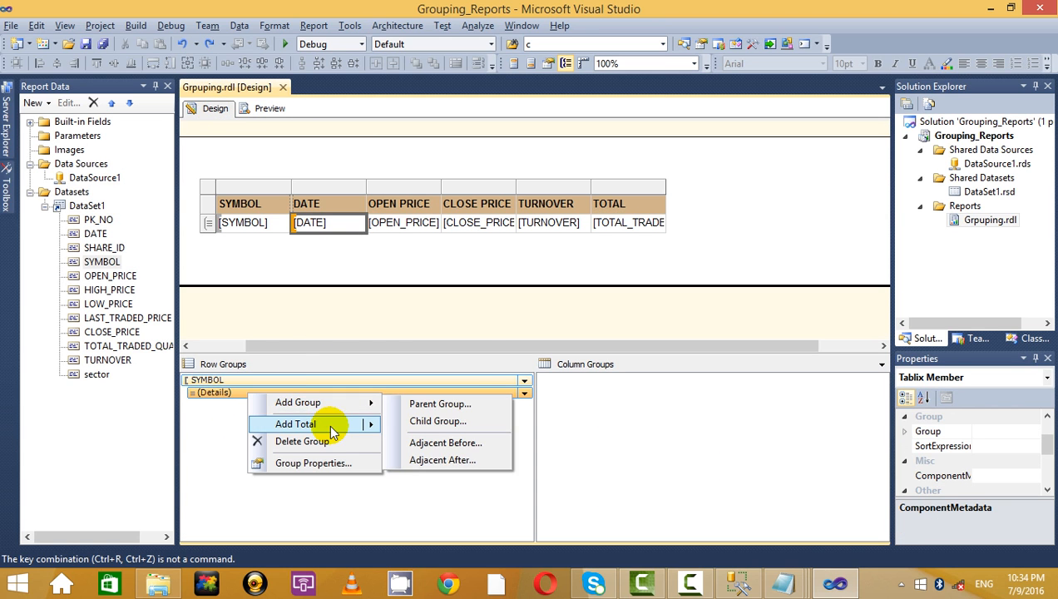
# - Add a total row after the Details group and check it in the report preview
pyautogui.moveTo(331, 426)
pyautogui.click(456, 438)
pyautogui.click(472, 264)
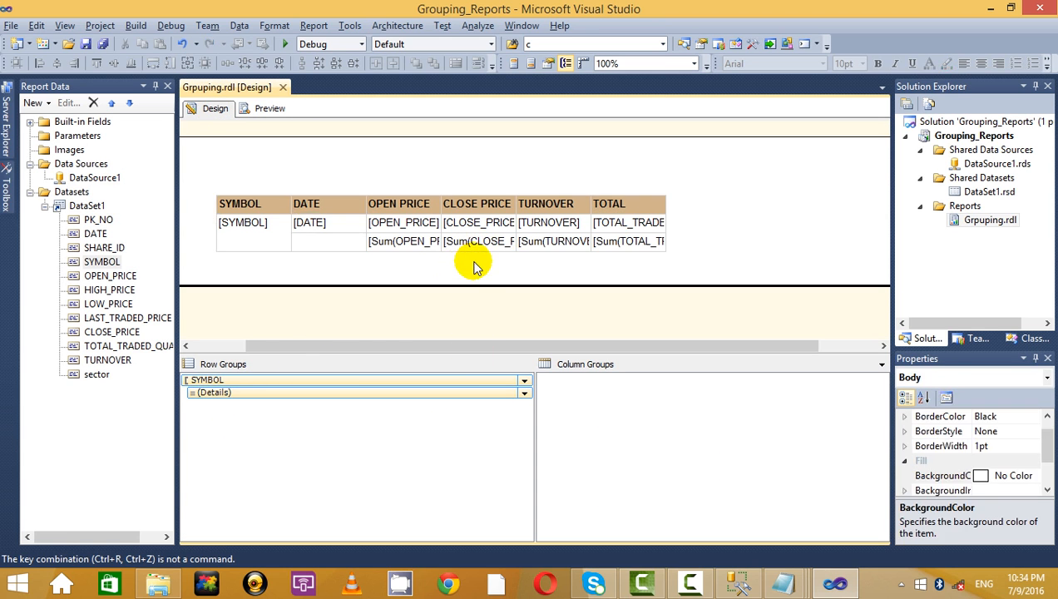
pyautogui.click(268, 109)
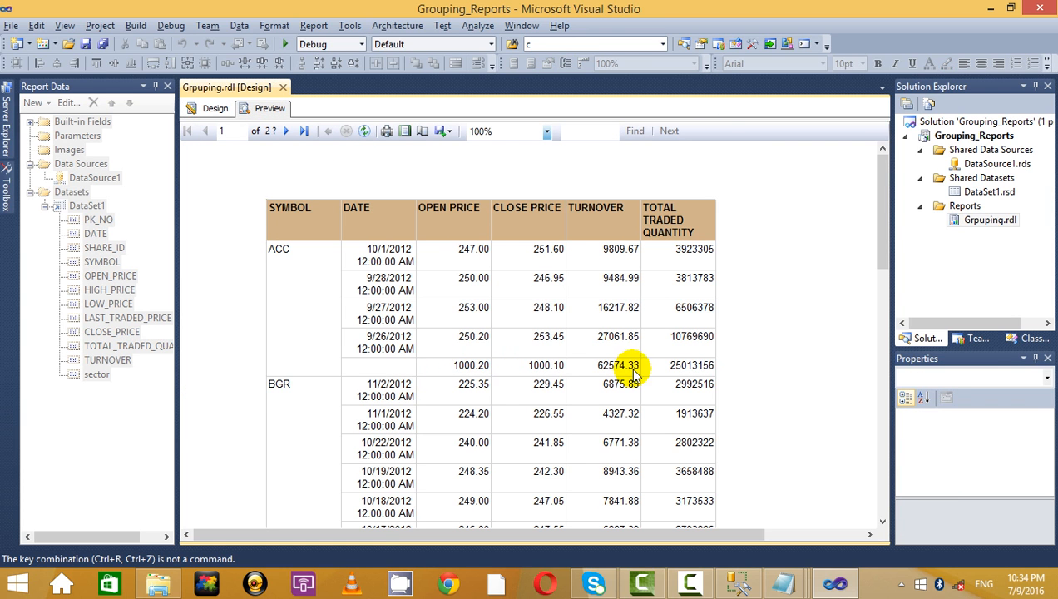
pyautogui.click(213, 109)
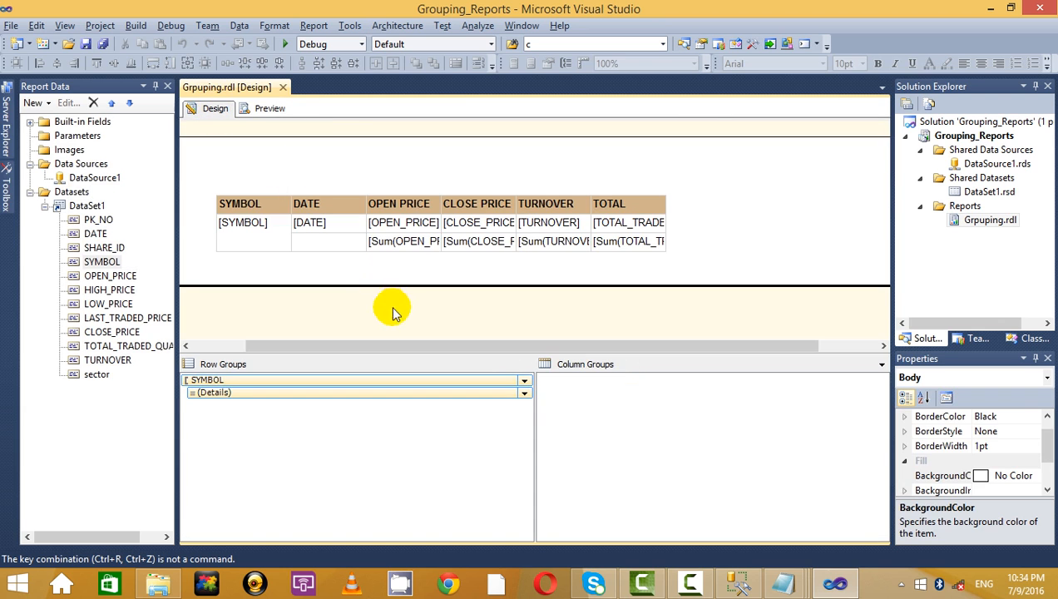
# - Review the total row of each SYMBOL group in the report preview again and return to the design
pyautogui.click(261, 109)
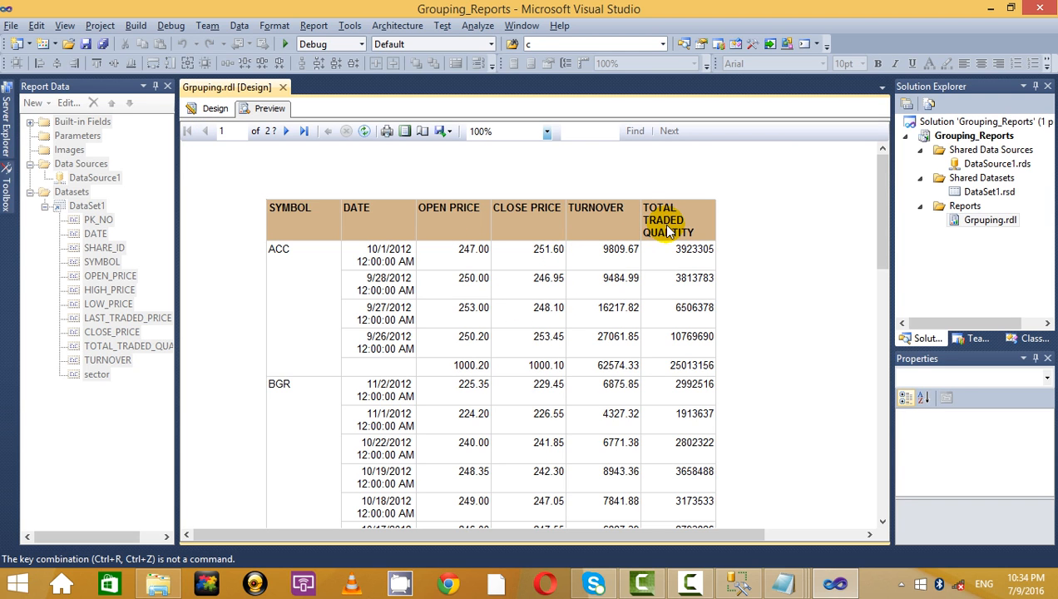
pyautogui.click(211, 108)
pyautogui.click(267, 108)
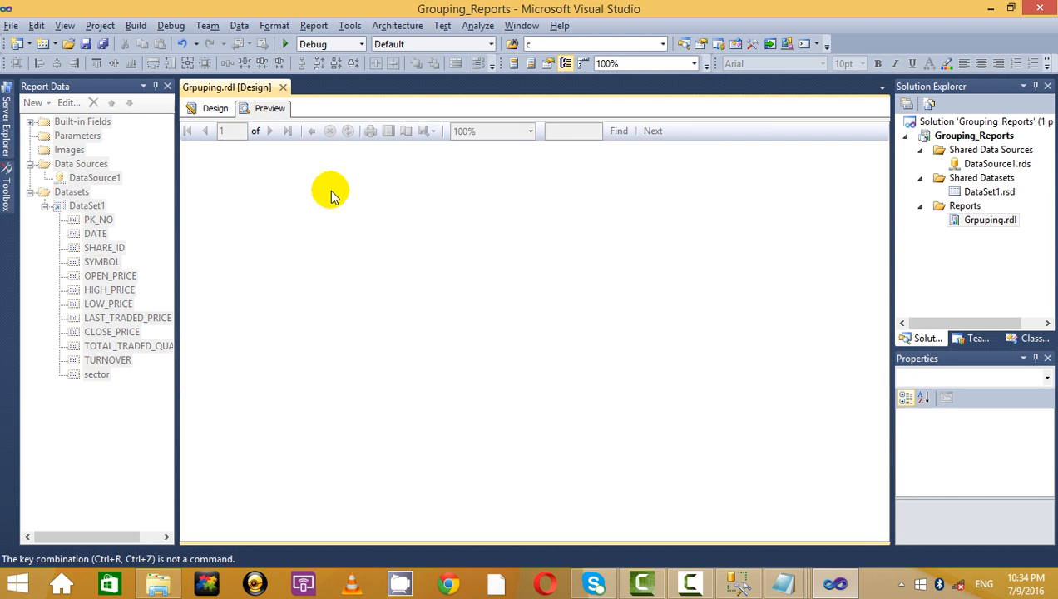
pyautogui.click(208, 109)
# - Change the OPEN PRICE total's expression to =Avg(Fields!OPEN_PRICE.Value)
pyautogui.click(399, 246)
pyautogui.click(403, 240)
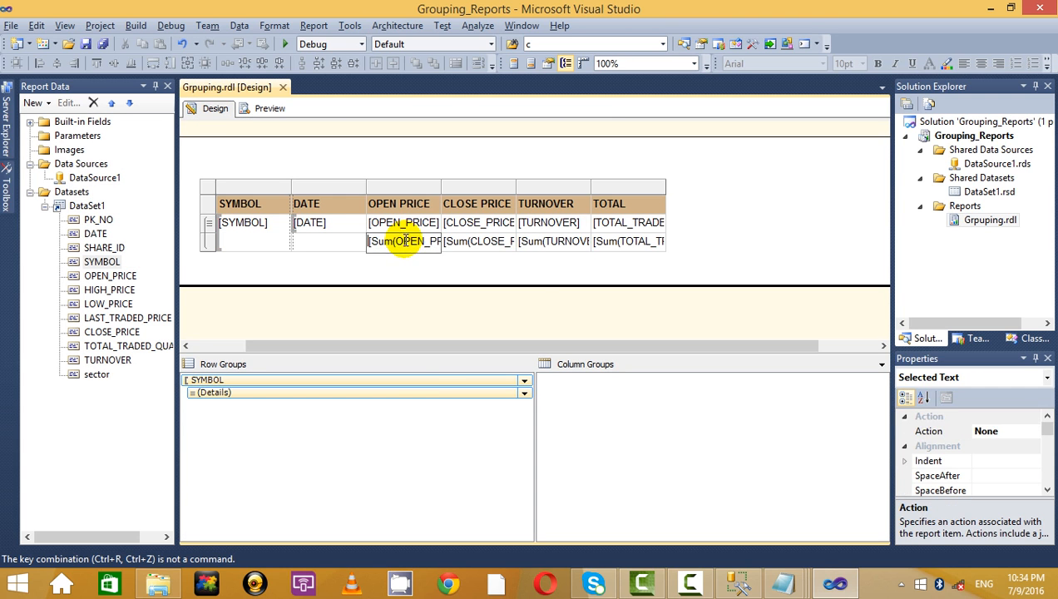
pyautogui.click(422, 260)
pyautogui.rightClick(405, 240)
pyautogui.click(453, 358)
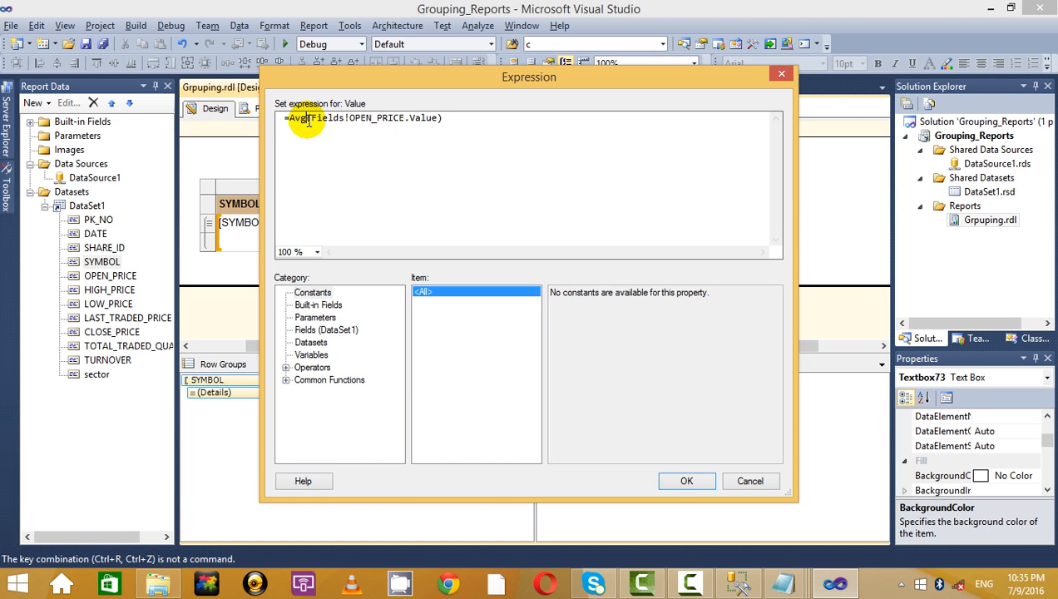
pyautogui.click(688, 483)
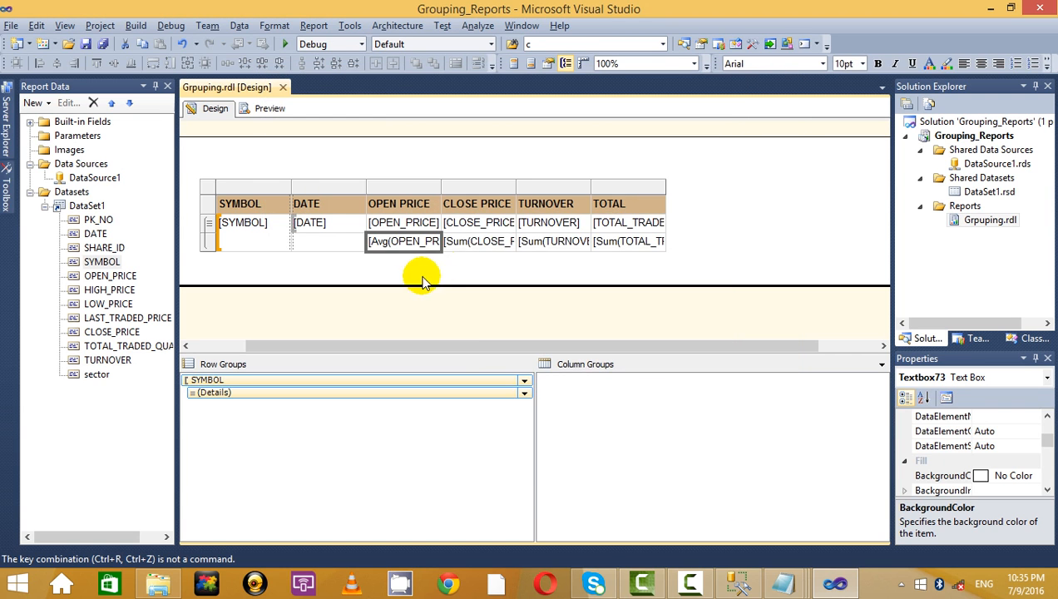
pyautogui.rightClick(471, 241)
pyautogui.click(542, 358)
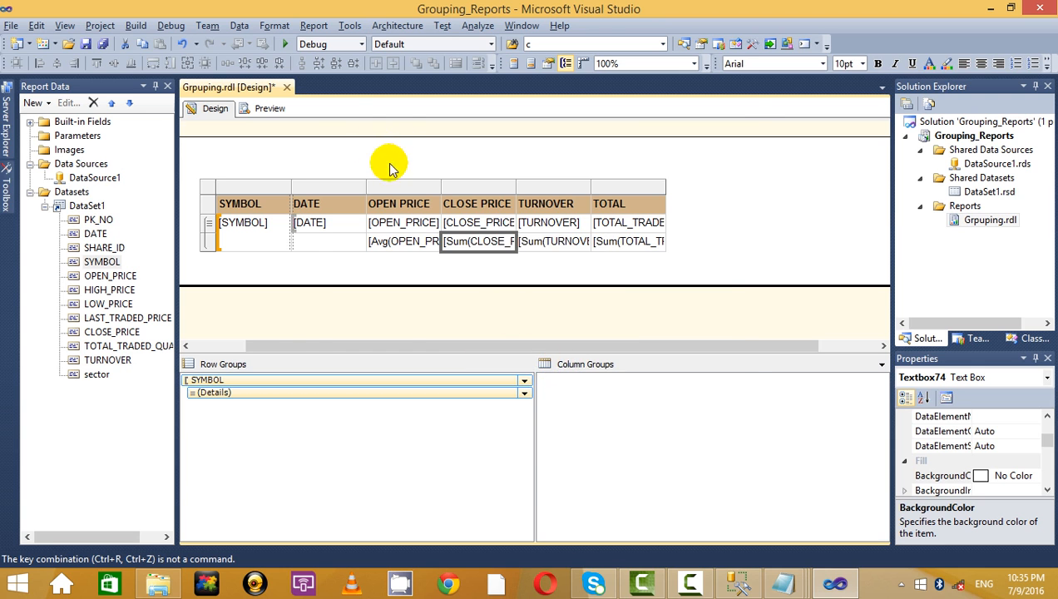
pyautogui.click(739, 84)
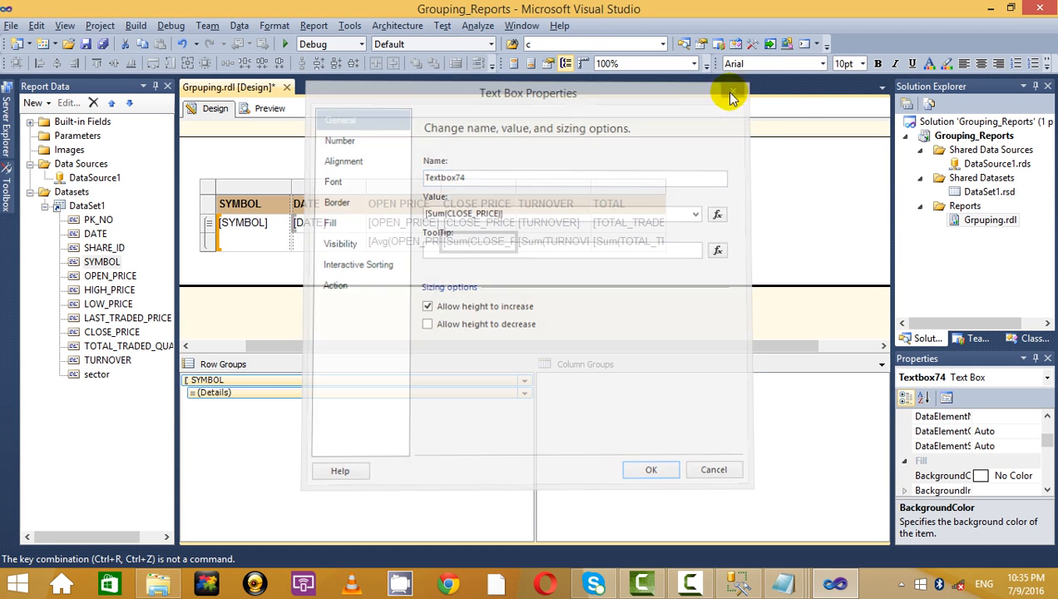
# - Change the CLOSE PRICE total's expression to =Avg(Fields!CLOSE_PRICE.Value)
pyautogui.click(495, 256)
pyautogui.rightClick(494, 239)
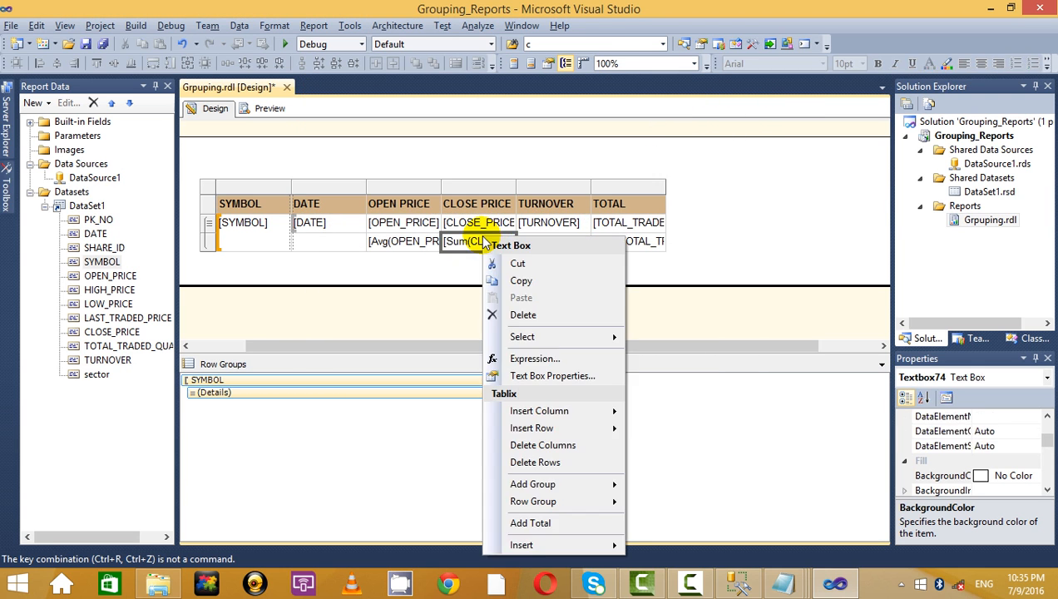
pyautogui.click(553, 359)
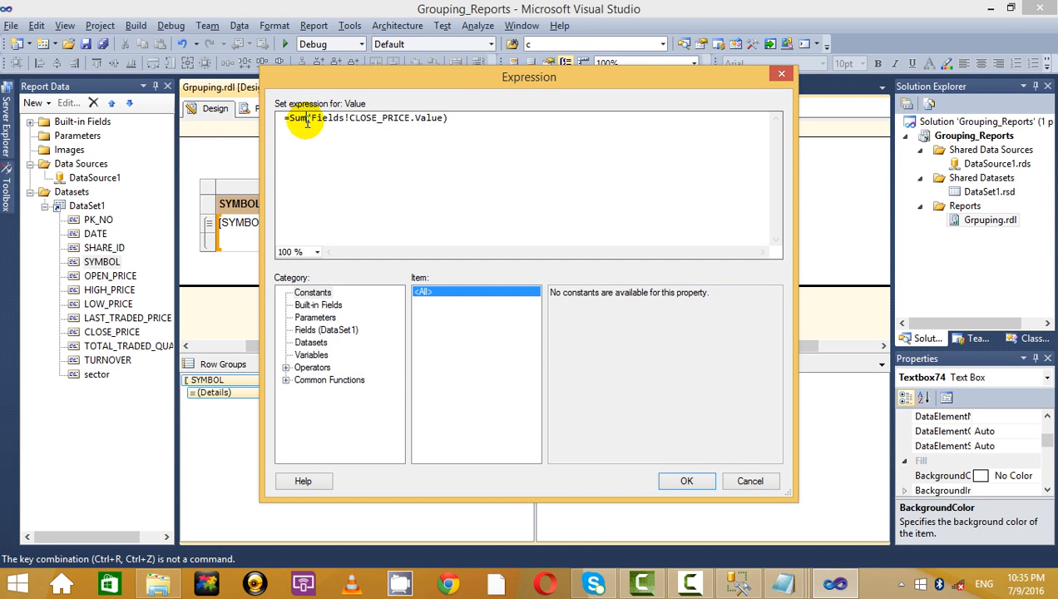
pyautogui.press('BackSpace')
pyautogui.press('BackSpace')
pyautogui.press('BackSpace')
pyautogui.write('Avg')
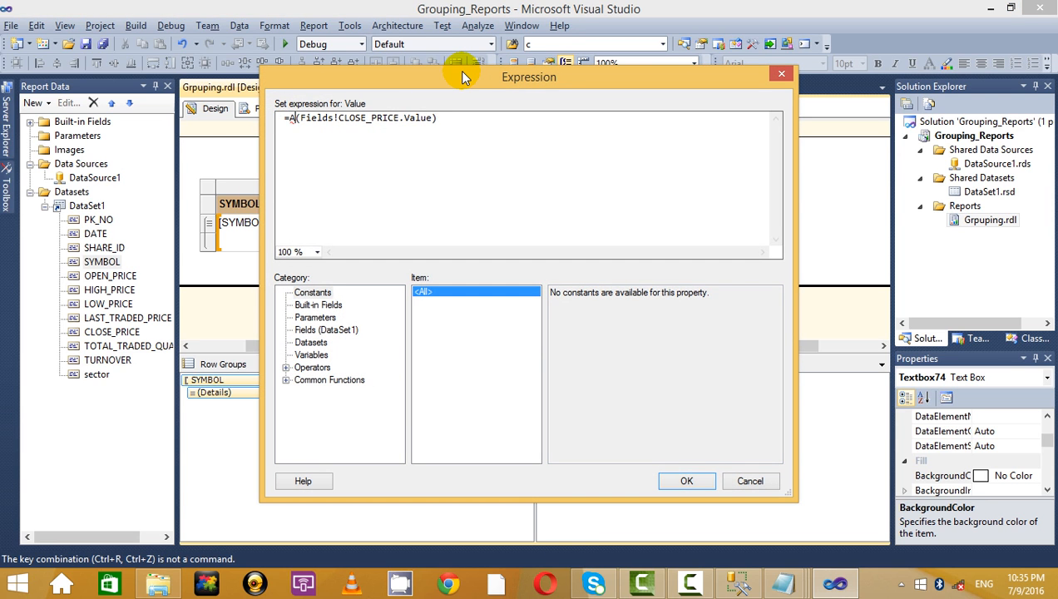
pyautogui.click(684, 482)
# - Page through the report preview to examine how the OPEN PRICE and CLOSE PRICE averages are displayed, and return to the design
pyautogui.click(267, 108)
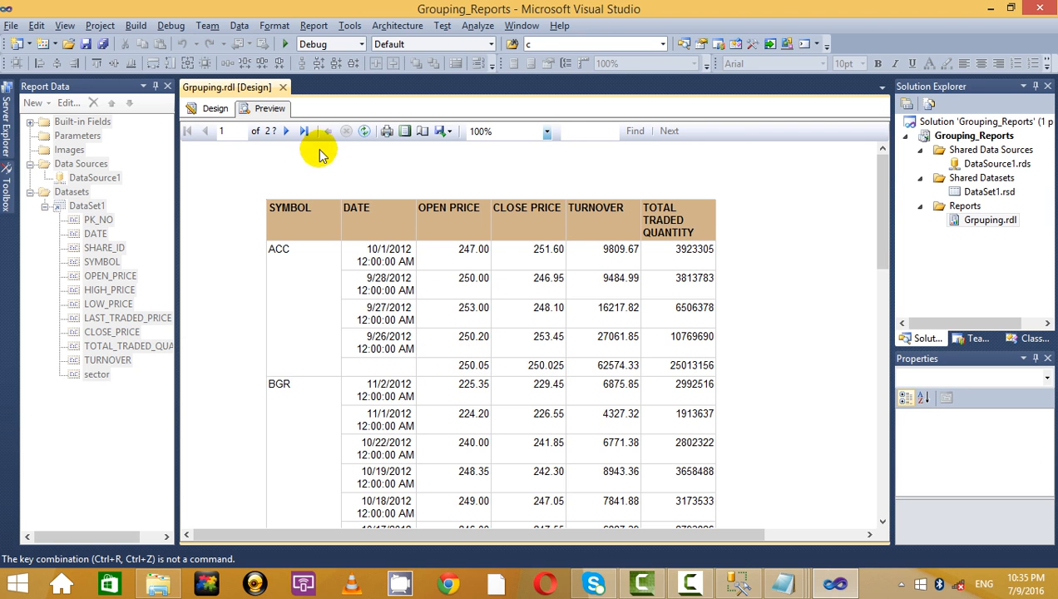
pyautogui.click(287, 131)
pyautogui.click(287, 131)
pyautogui.click(287, 131)
pyautogui.click(289, 132)
pyautogui.click(290, 132)
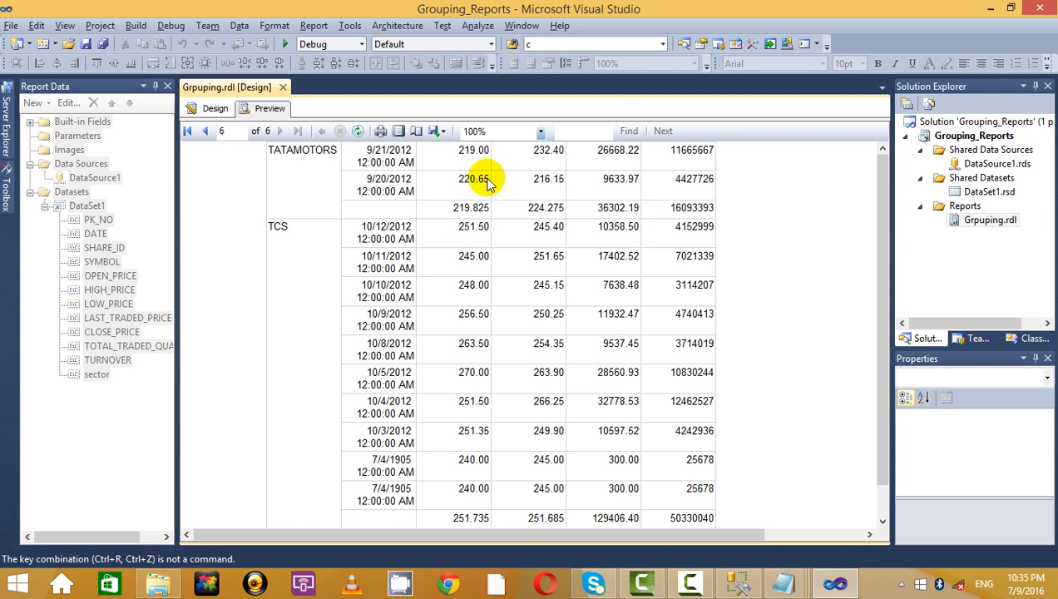
pyautogui.click(205, 131)
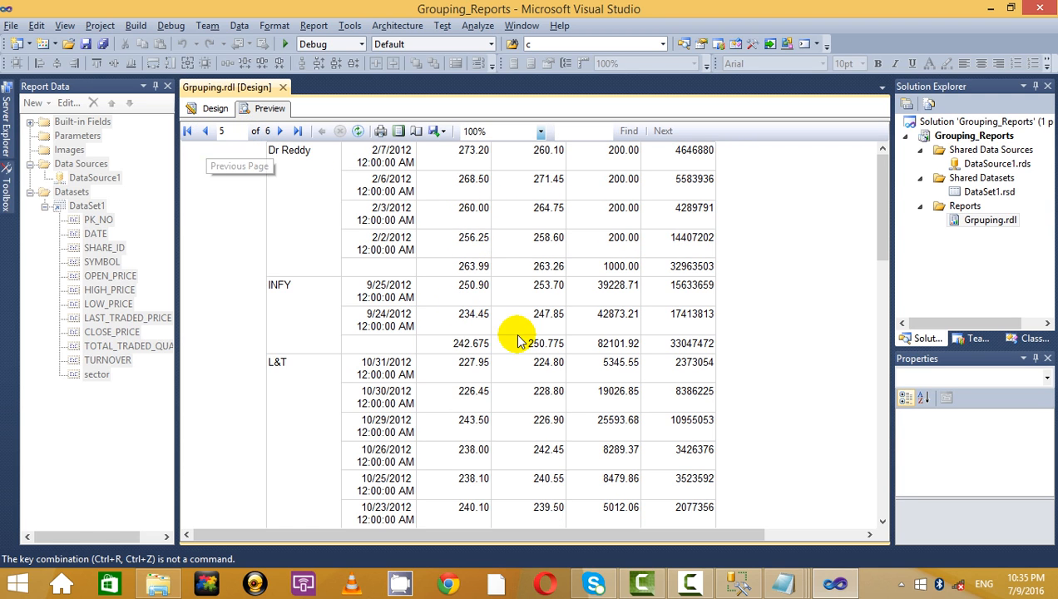
pyautogui.click(208, 133)
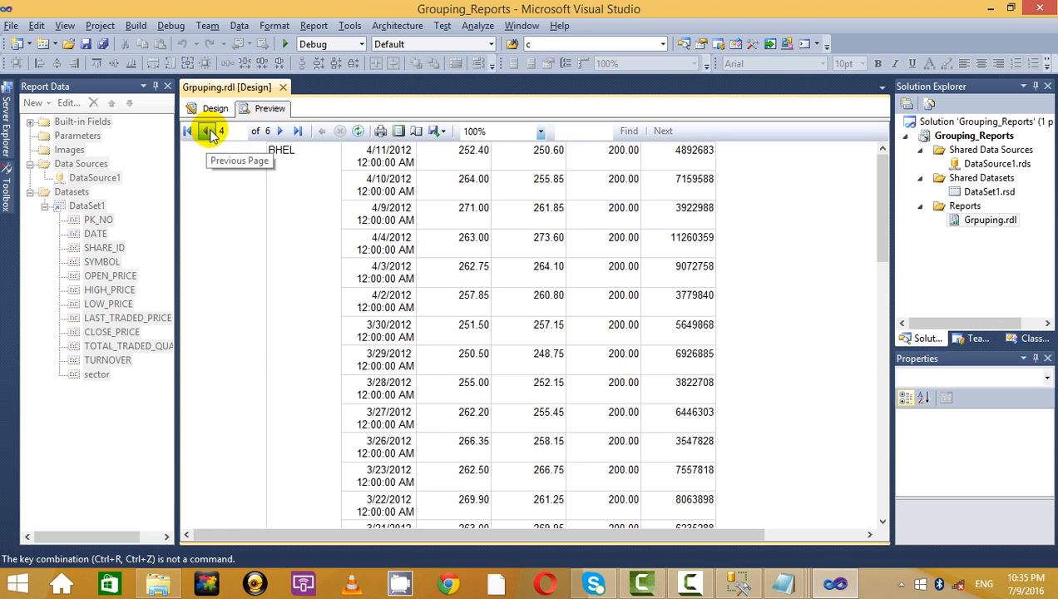
pyautogui.click(283, 133)
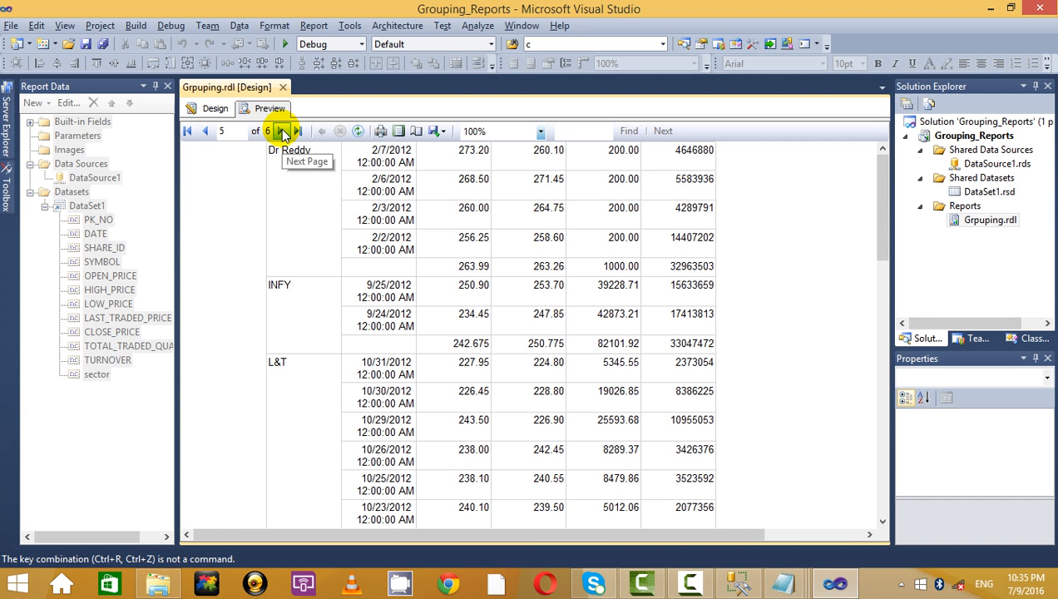
pyautogui.moveTo(884, 219); pyautogui.dragTo(841, 420)
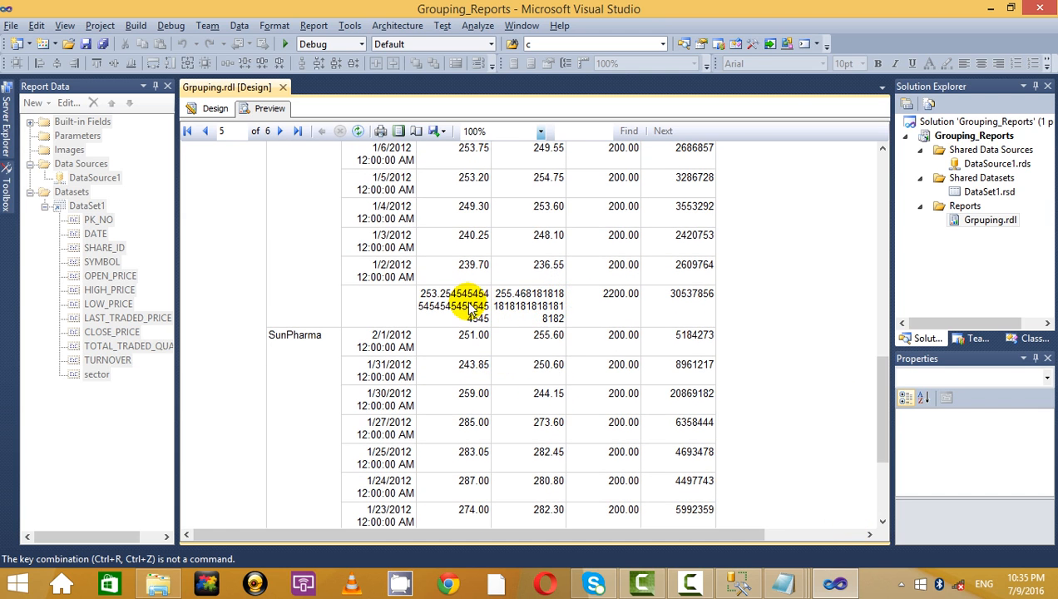
pyautogui.click(209, 108)
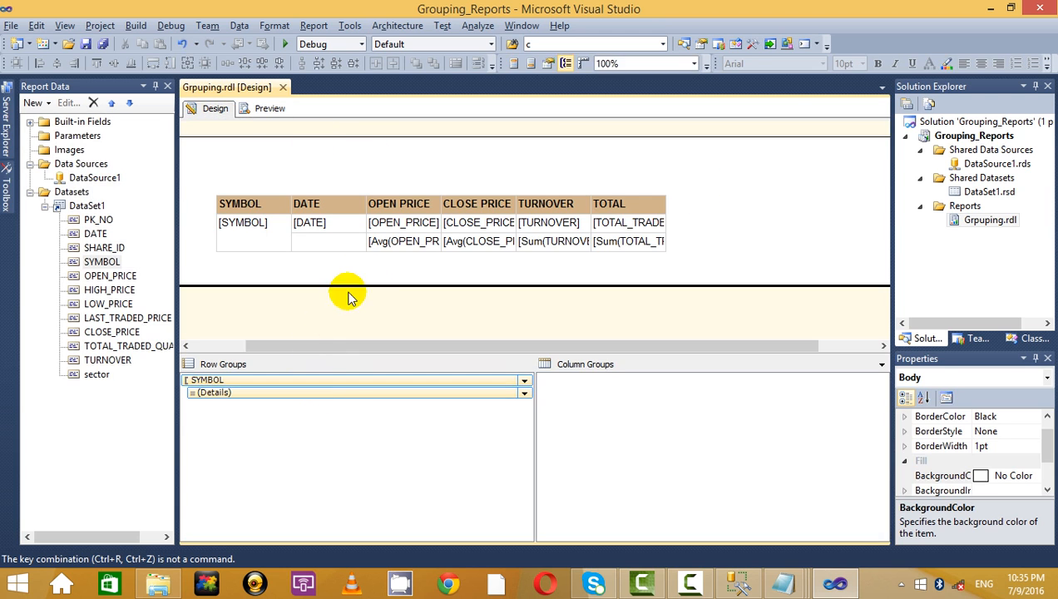
# - Format the OPEN PRICE average as Number with 2 decimal places and the -12345.00 style for negative numbers
pyautogui.rightClick(393, 241)
pyautogui.click(468, 376)
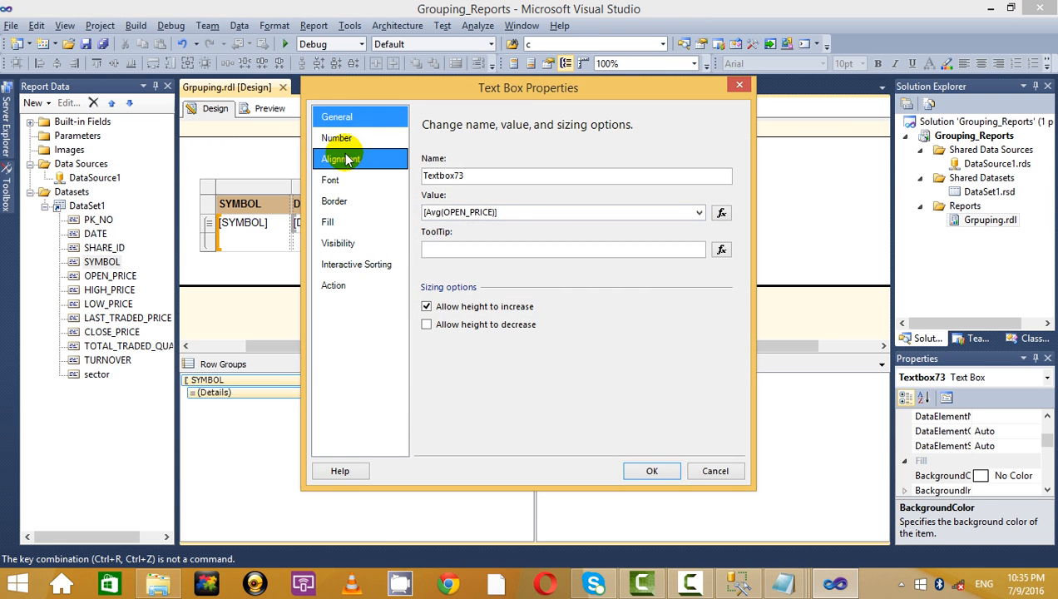
pyautogui.click(353, 138)
pyautogui.click(443, 180)
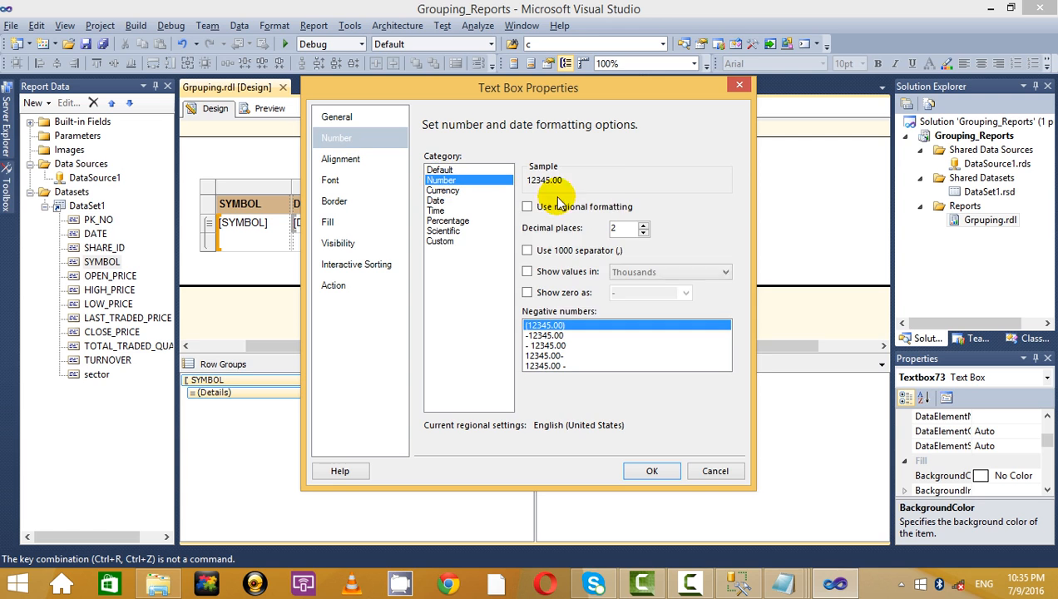
pyautogui.click(541, 346)
pyautogui.click(546, 335)
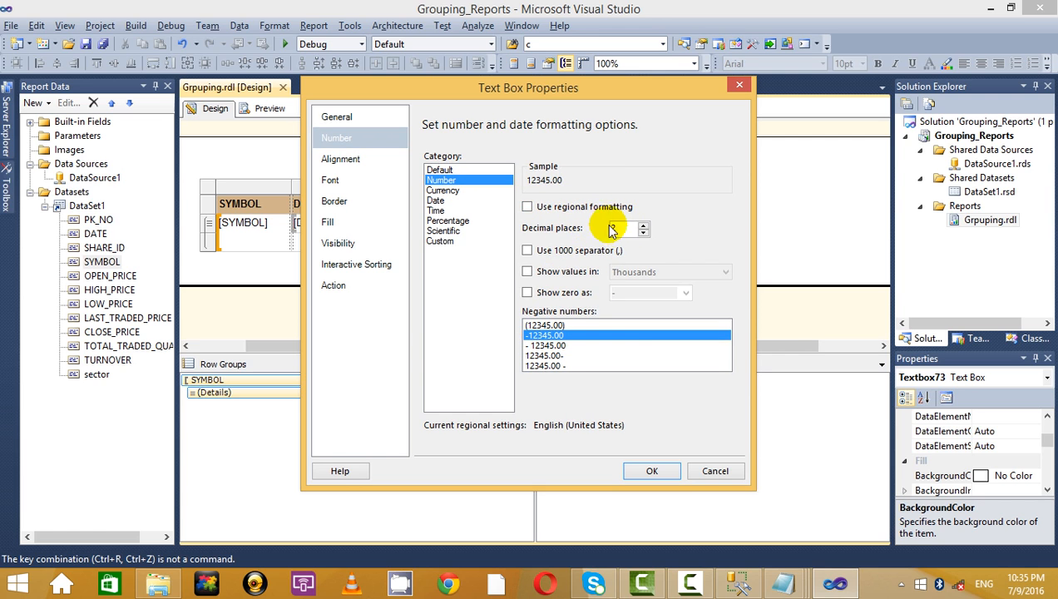
pyautogui.click(652, 471)
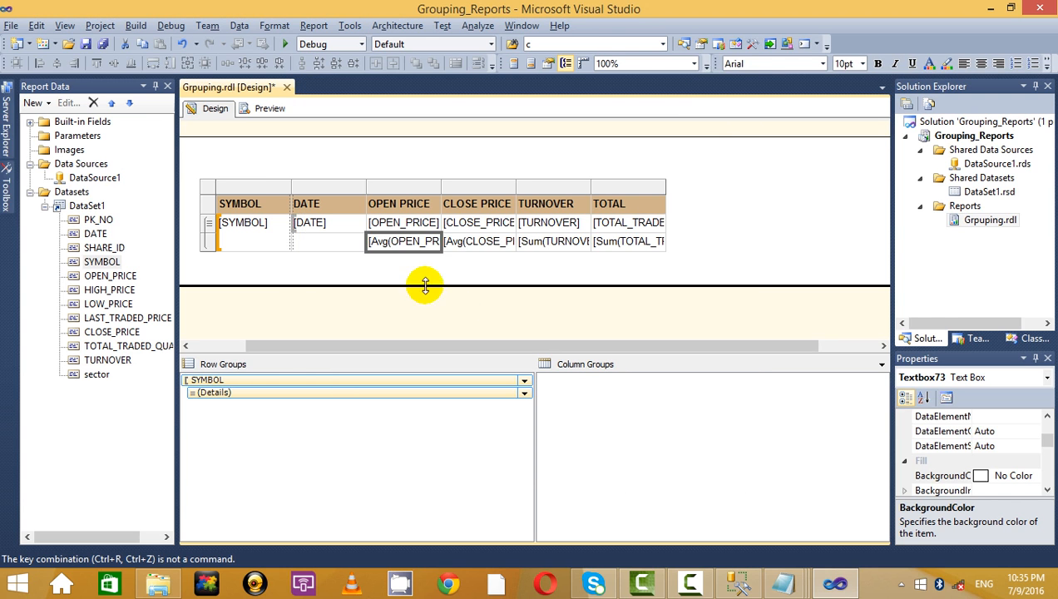
# - Format the CLOSE PRICE average as Number with 2 decimal places and the -12345.00 style for negative numbers
pyautogui.rightClick(466, 241)
pyautogui.click(551, 371)
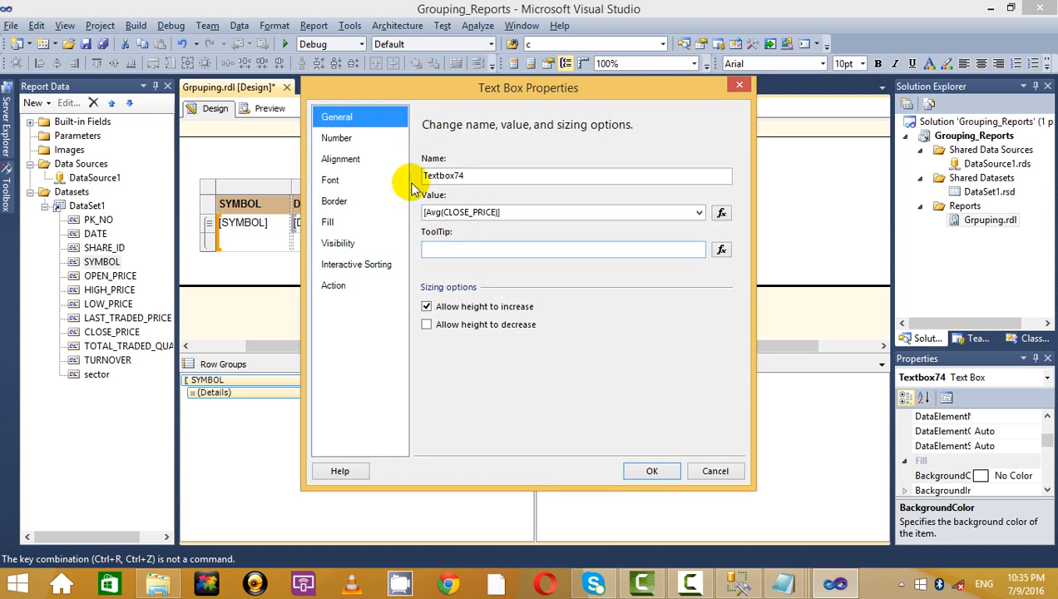
pyautogui.click(366, 140)
pyautogui.click(470, 181)
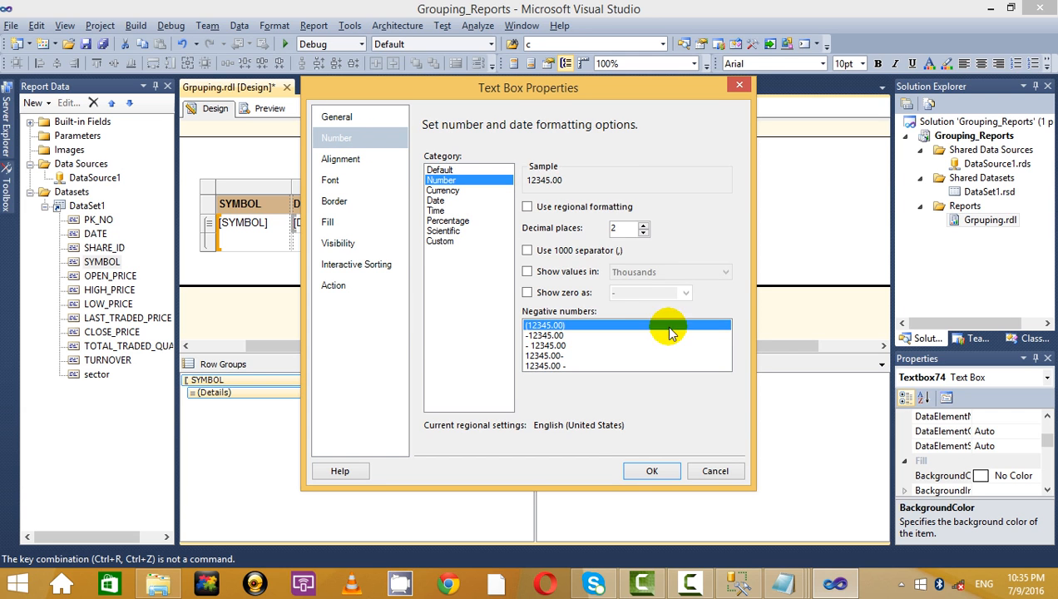
pyautogui.click(543, 335)
pyautogui.click(653, 471)
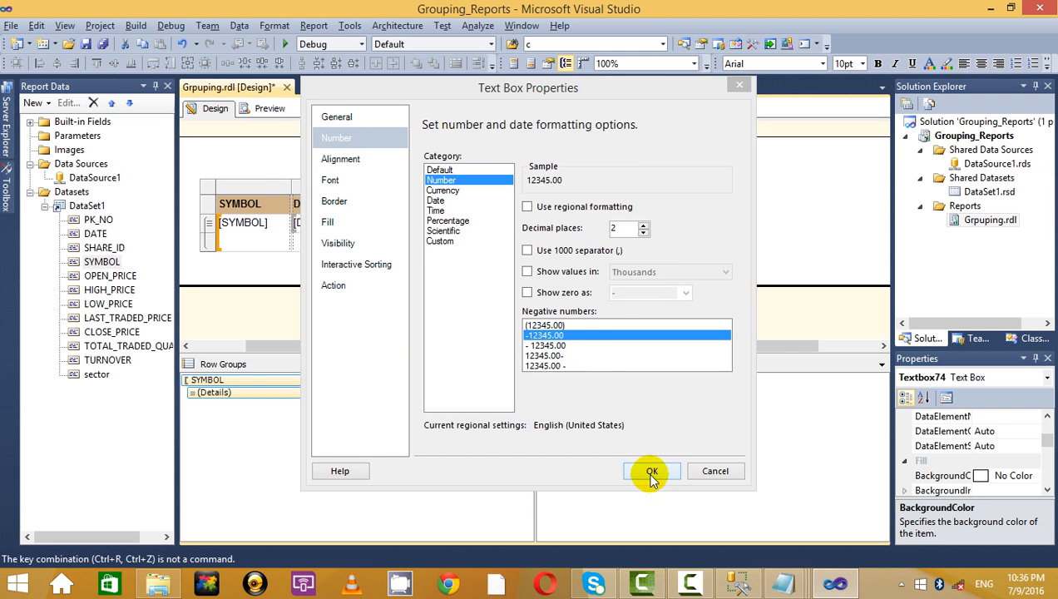
# - Preview the report and examine the formatted price averages on its last two pages
pyautogui.click(269, 109)
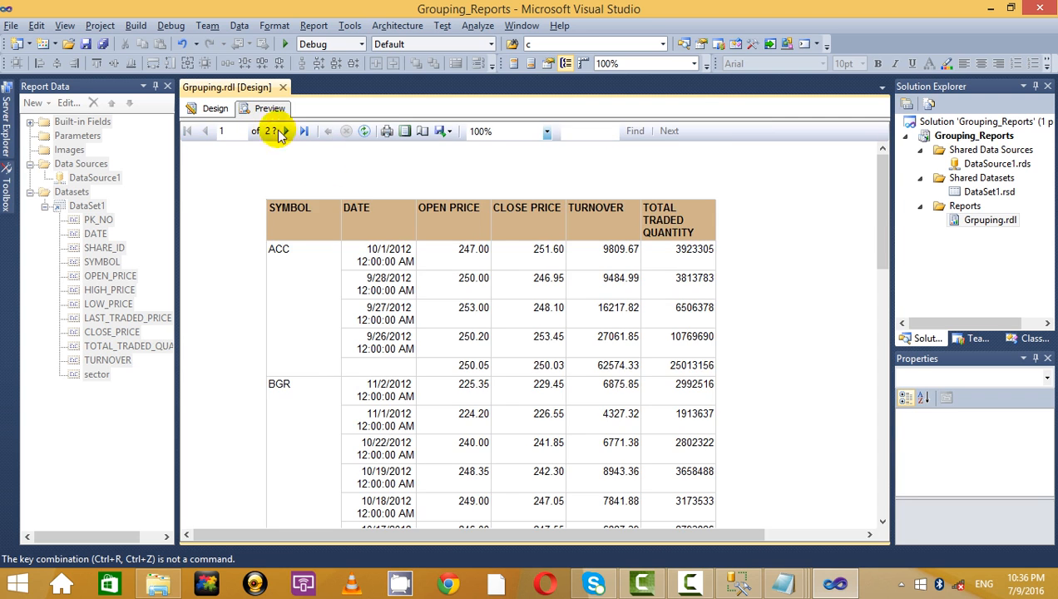
pyautogui.click(290, 135)
pyautogui.click(291, 135)
pyautogui.click(291, 135)
pyautogui.click(290, 135)
pyautogui.click(290, 134)
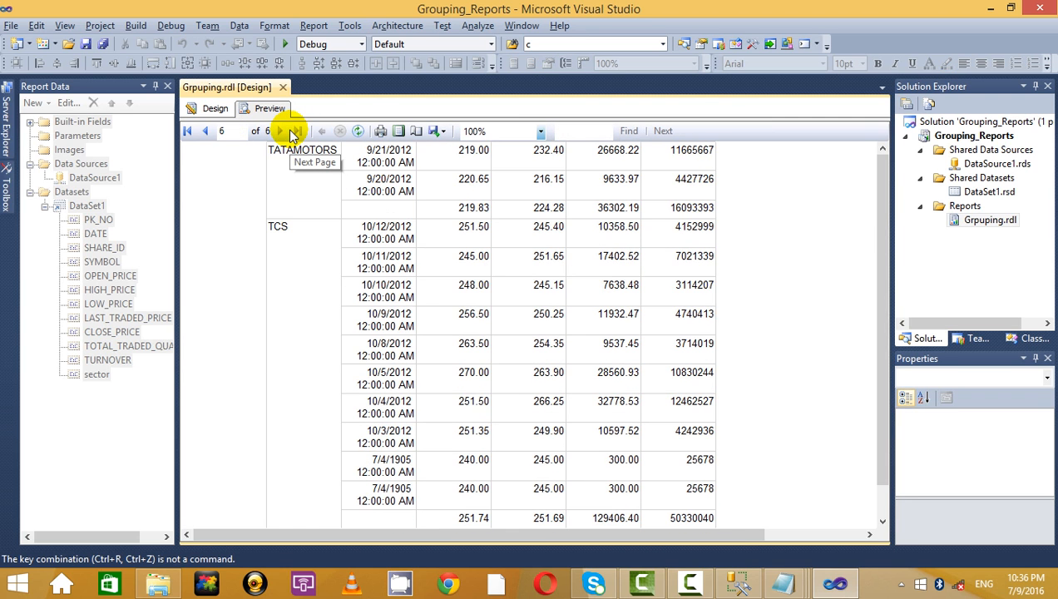
pyautogui.click(206, 130)
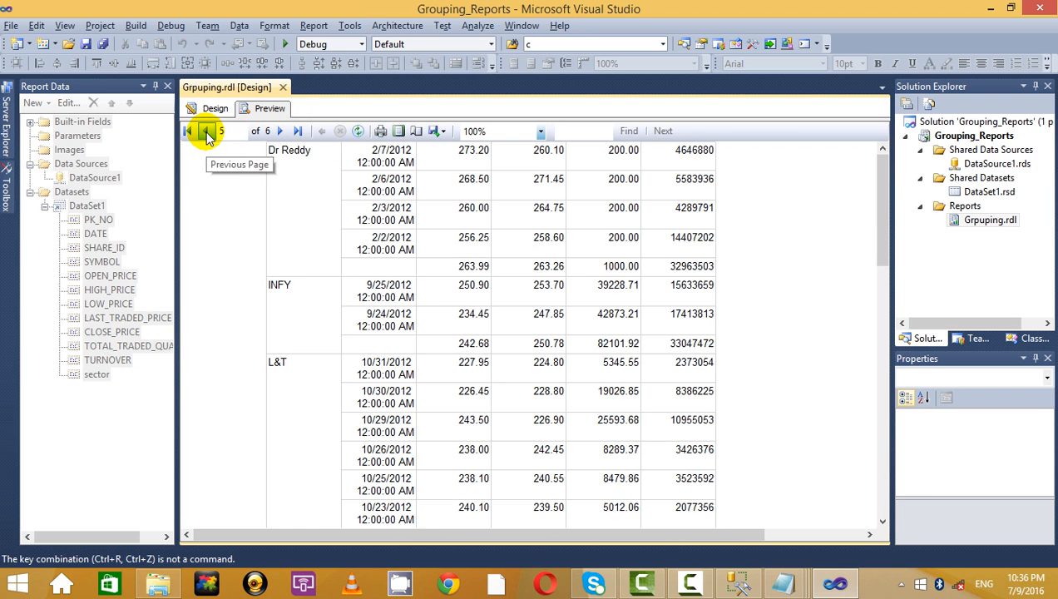
pyautogui.scroll(-6, 507, 337)
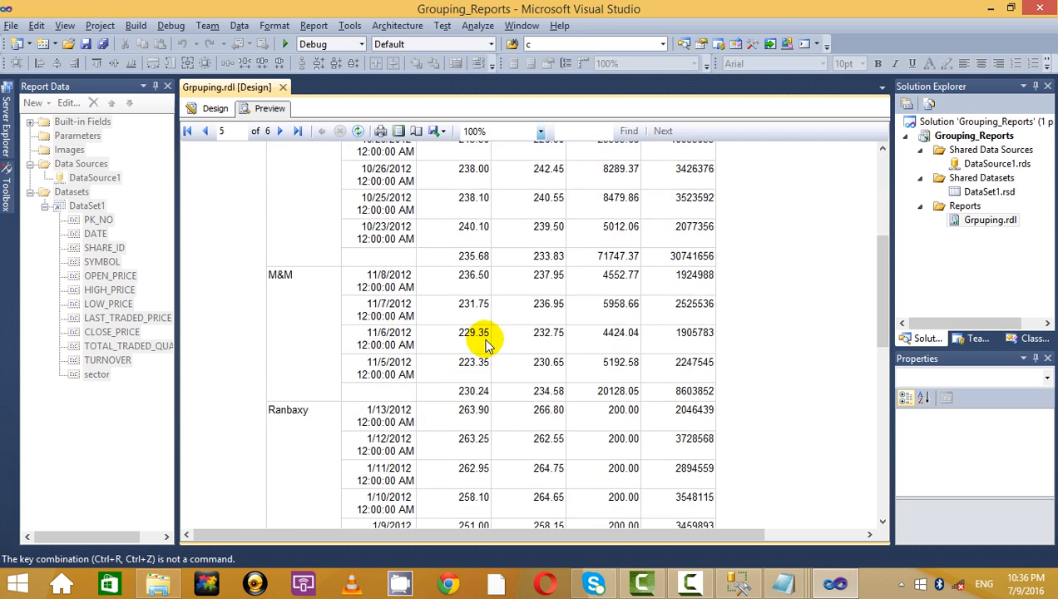
pyautogui.scroll(-10, 481, 346)
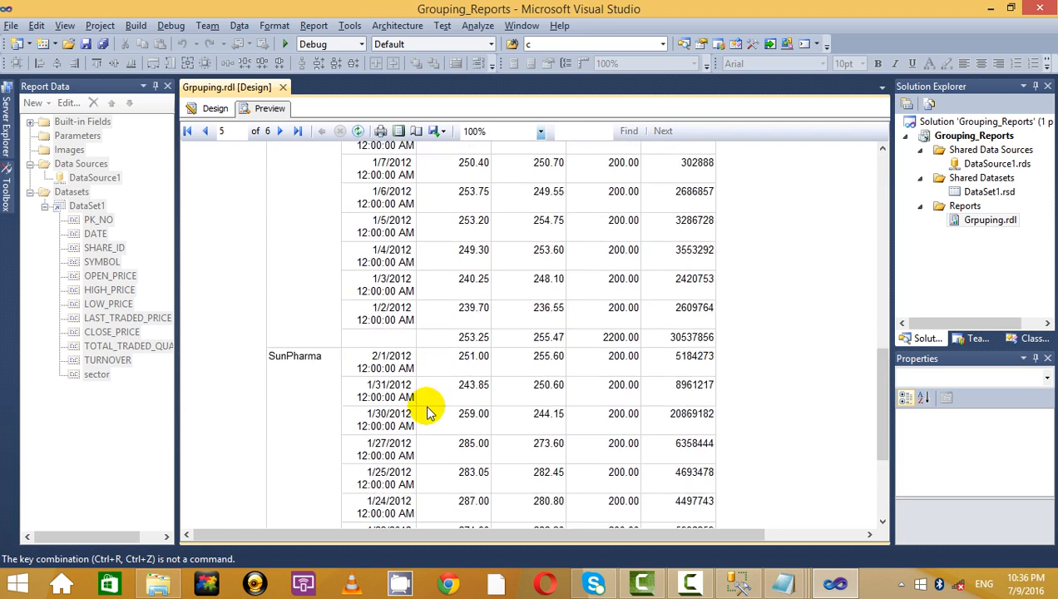
pyautogui.scroll(-6, 416, 437)
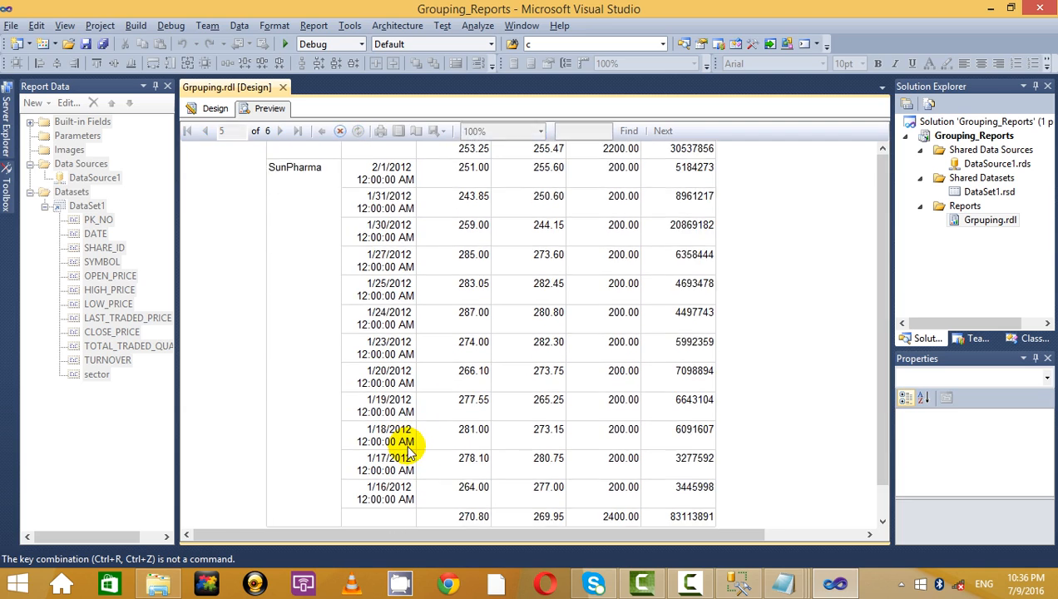
# - Page back through the report preview to page 2 and look through the BHEL rows on page 3
pyautogui.click(206, 131)
pyautogui.click(205, 132)
pyautogui.click(206, 131)
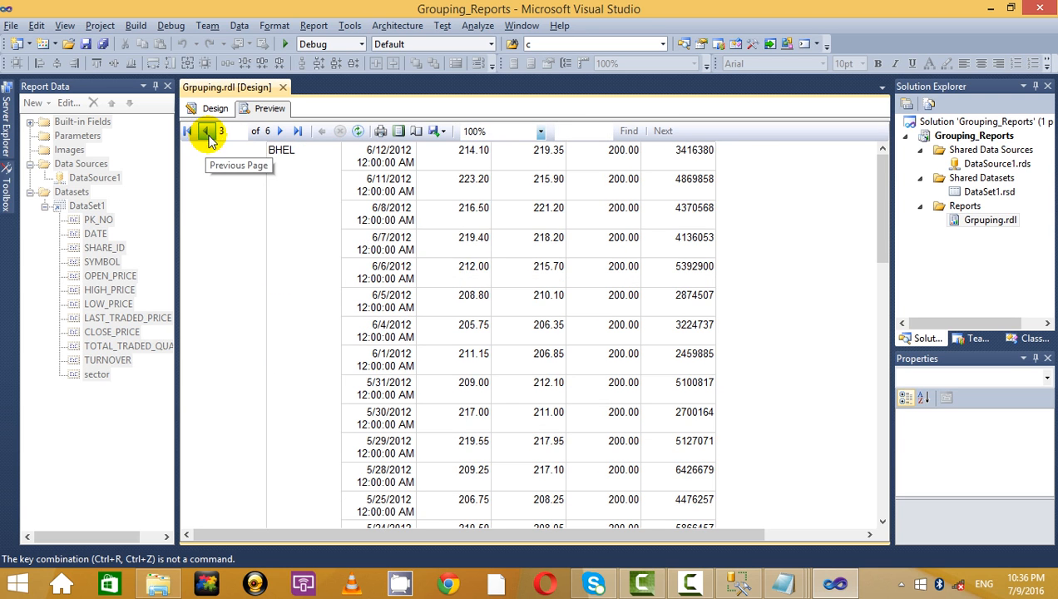
pyautogui.click(207, 133)
pyautogui.click(280, 130)
pyautogui.scroll(-10, 466, 283)
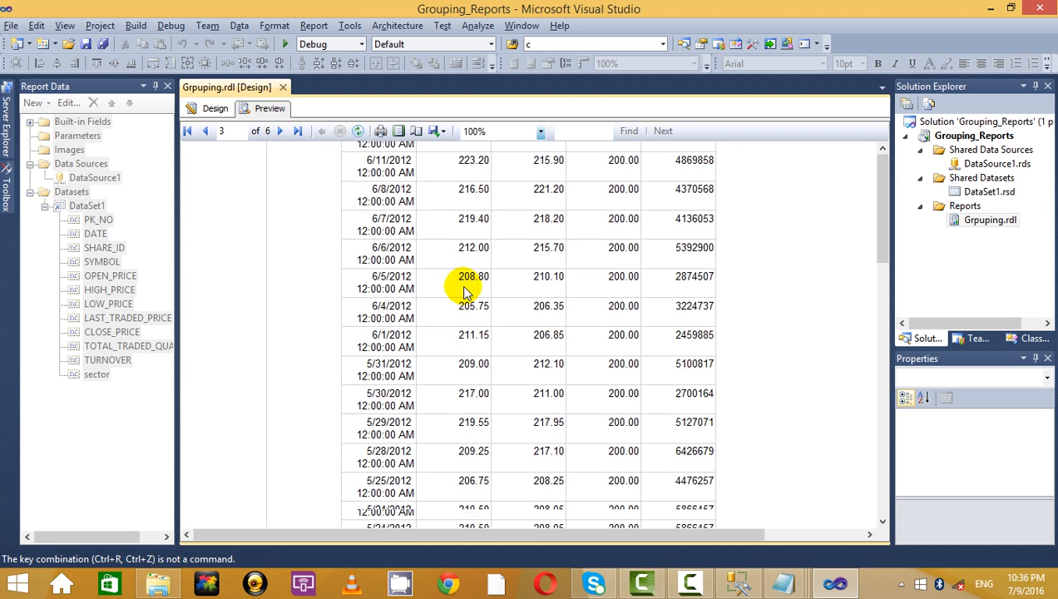
# - Move the report table a little to the right and upward in the report body, and preview the report
pyautogui.scroll(5, 456, 284)
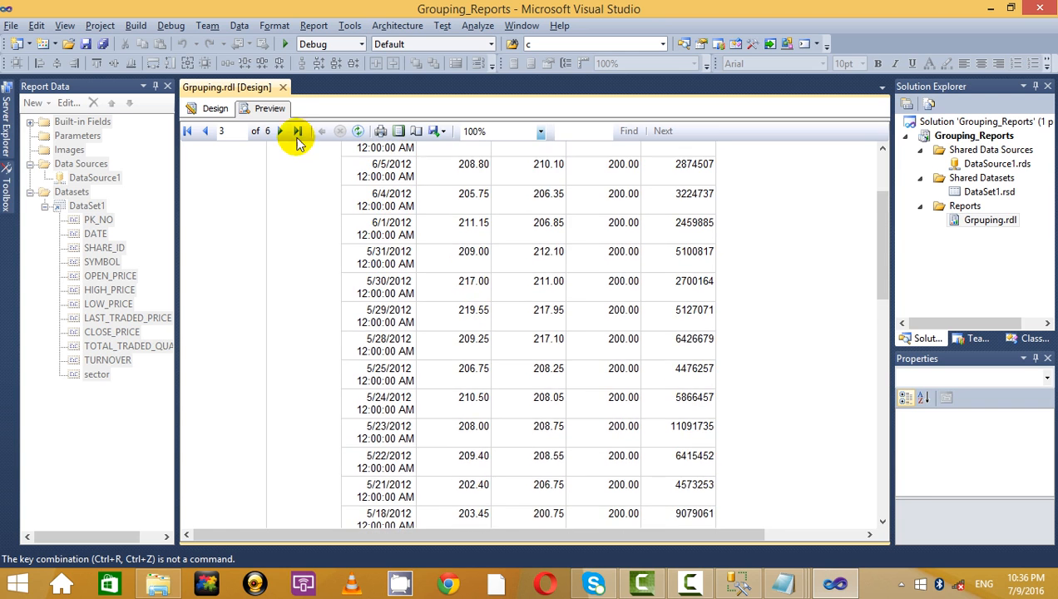
pyautogui.click(214, 108)
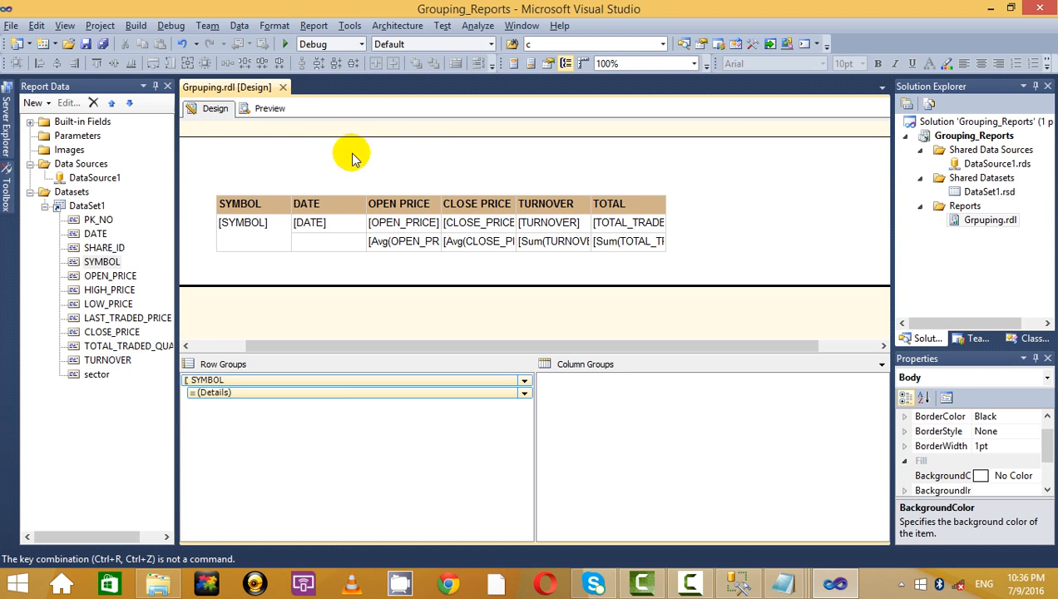
pyautogui.click(371, 221)
pyautogui.click(213, 200)
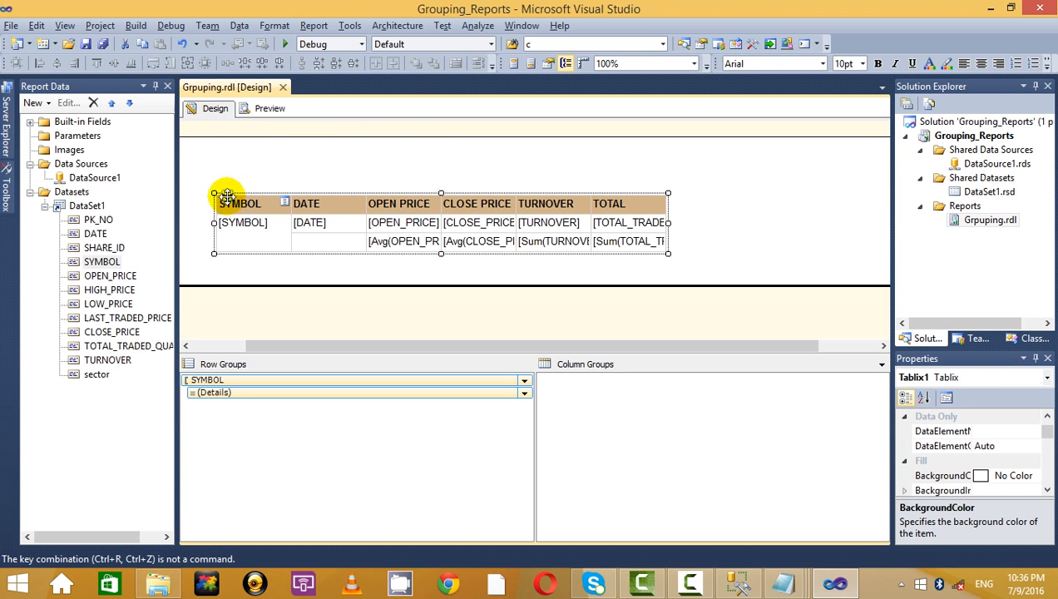
pyautogui.moveTo(218, 200); pyautogui.dragTo(276, 181)
pyautogui.click(271, 109)
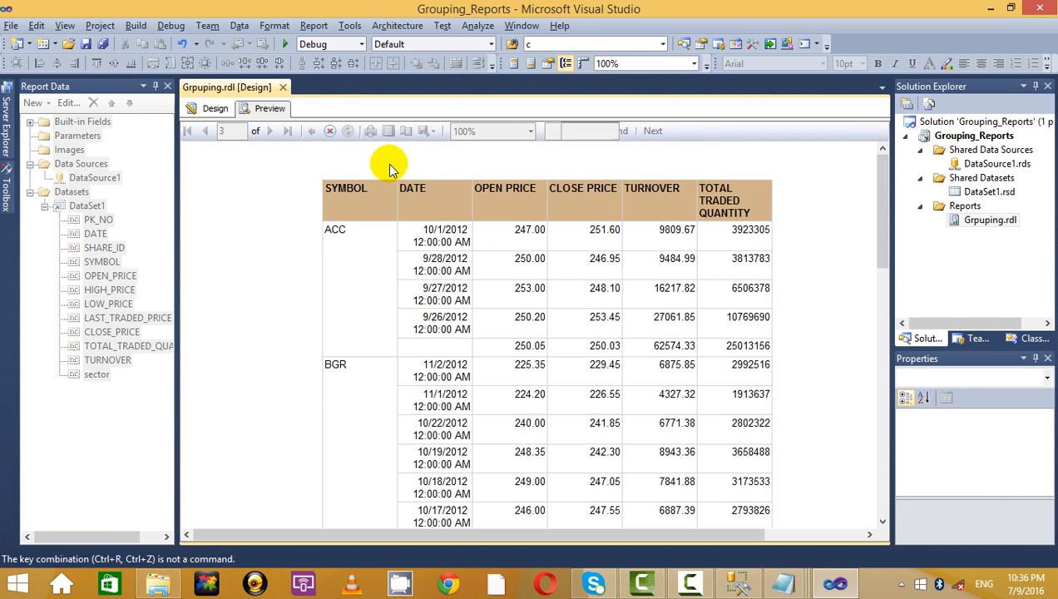
# - Enter the label "Company's Total" in the total row's empty DATE cell and preview the report
pyautogui.click(217, 108)
pyautogui.doubleClick(378, 224)
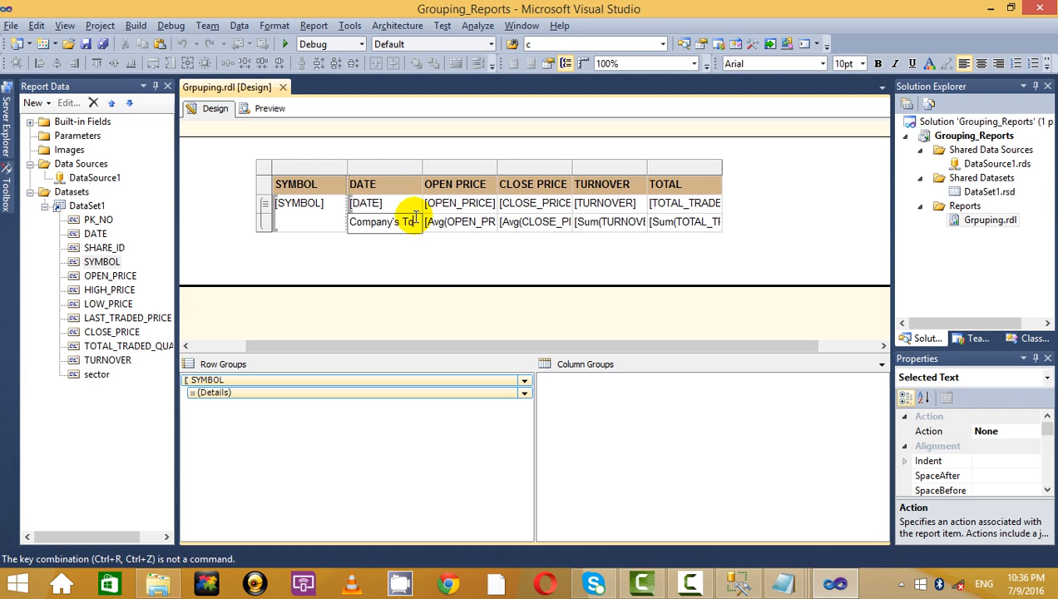
pyautogui.click(276, 137)
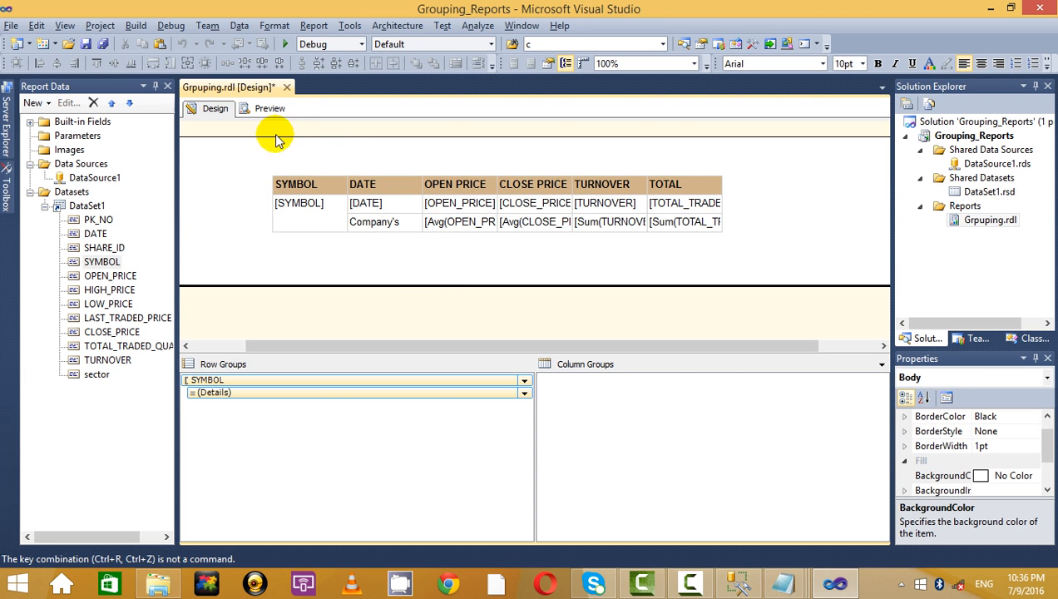
pyautogui.click(282, 111)
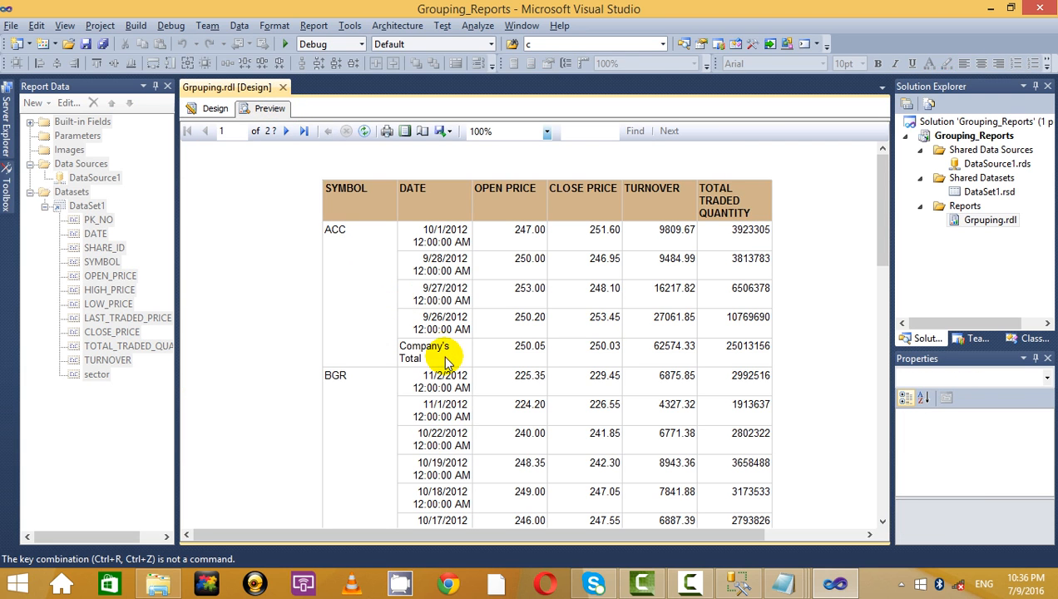
# - Make the "Company's Total" label in the SYMBOL total row bold
pyautogui.click(208, 108)
pyautogui.click(387, 222)
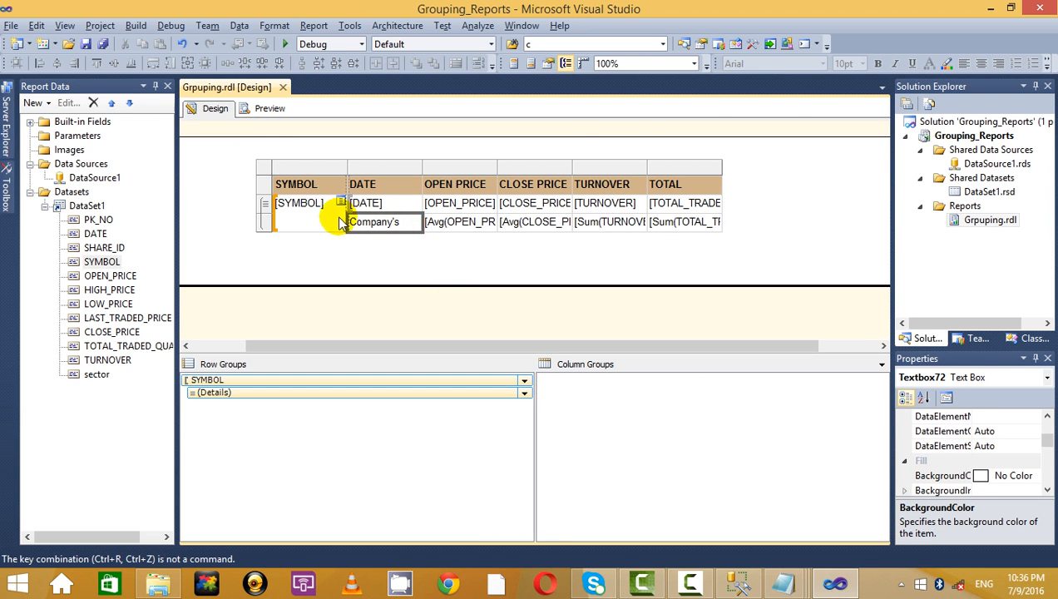
pyautogui.click(879, 65)
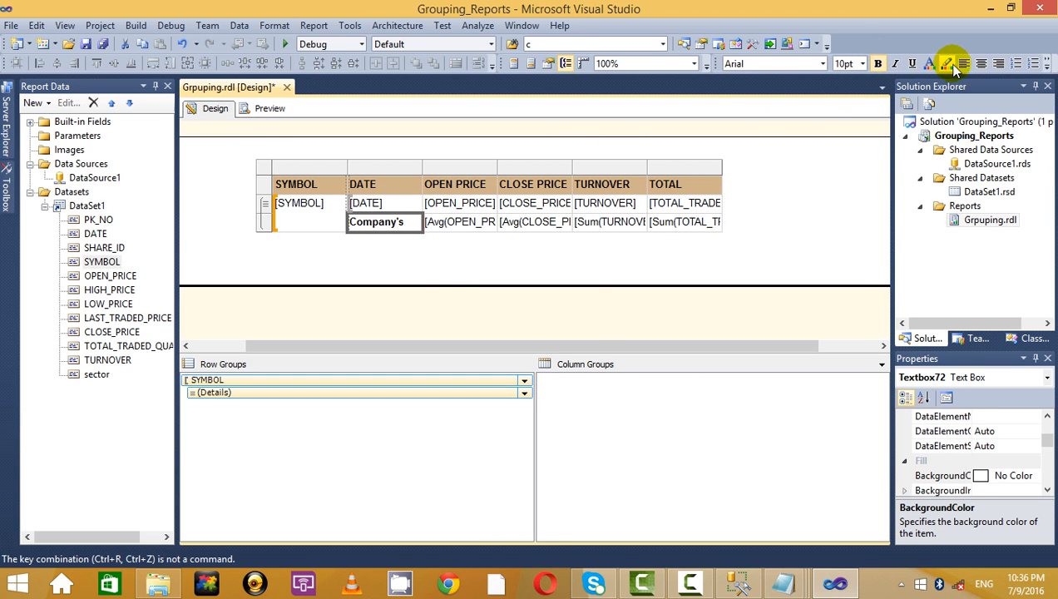
pyautogui.click(947, 63)
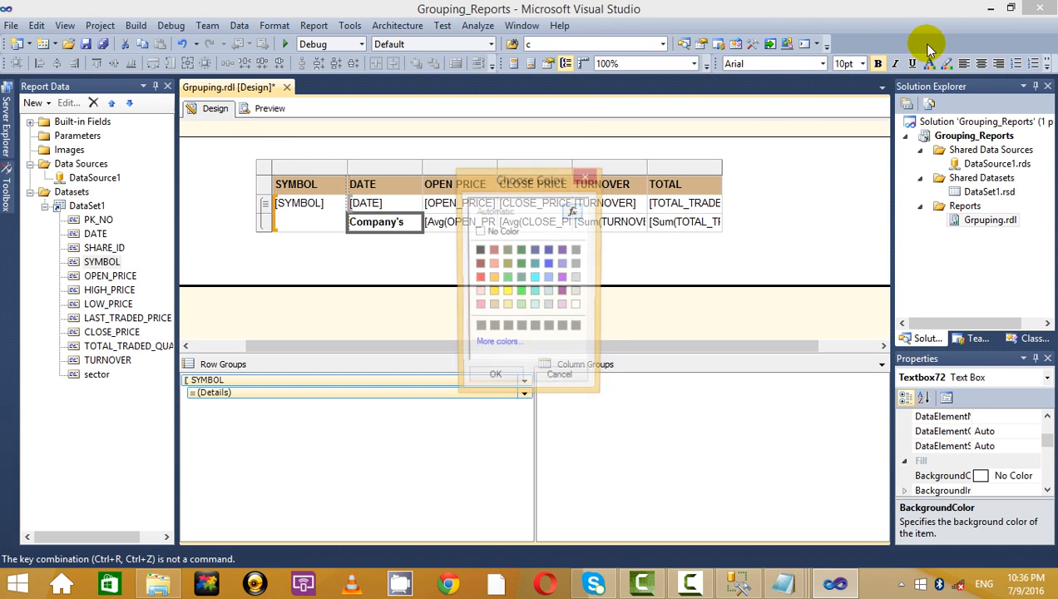
pyautogui.click(479, 250)
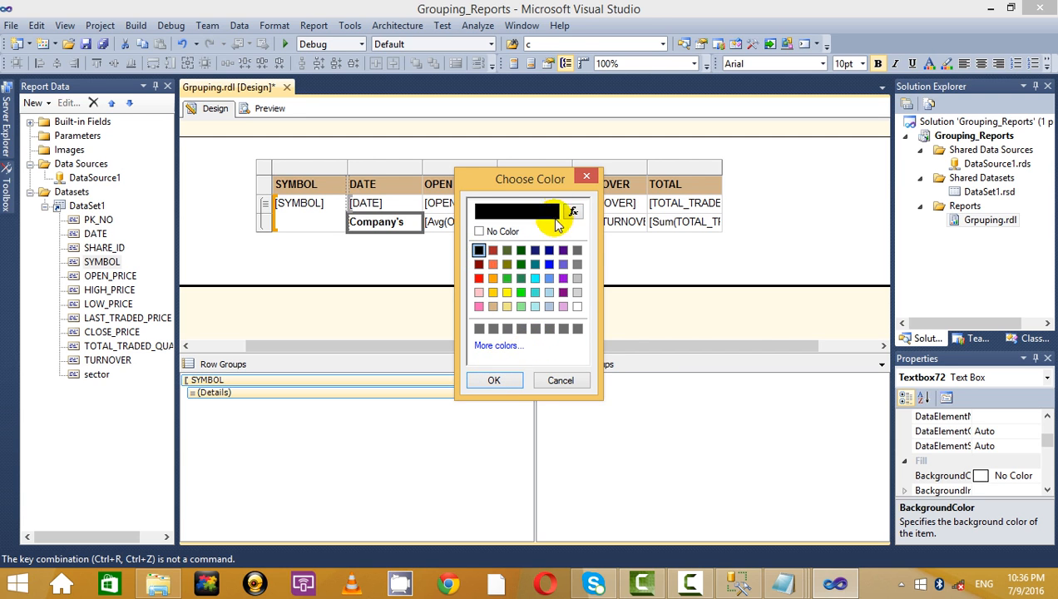
pyautogui.click(585, 178)
# - Set the text colour of the "Company's Total" label to red and preview the report
pyautogui.click(940, 64)
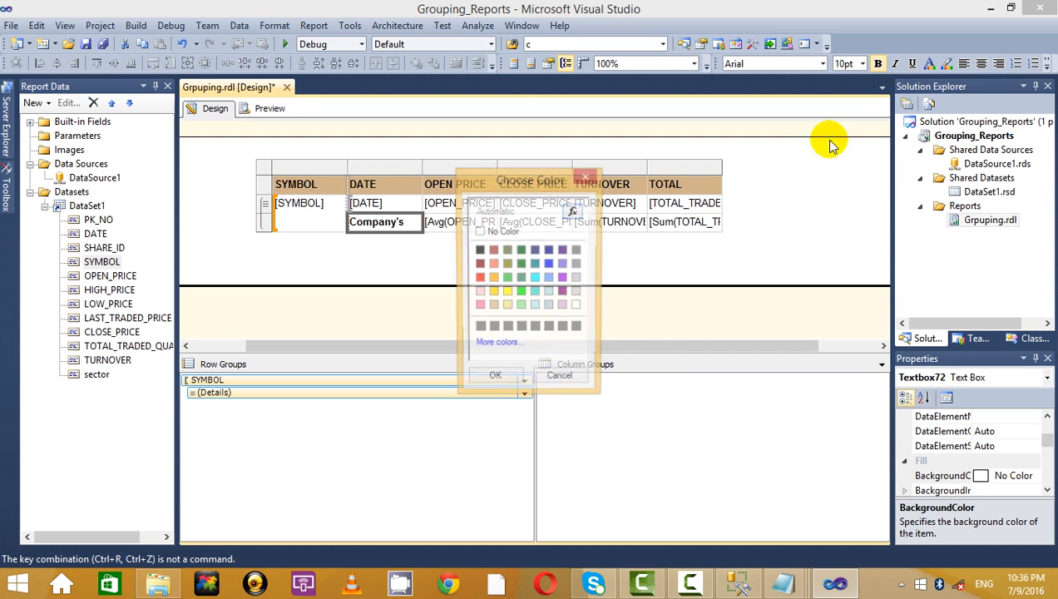
pyautogui.click(481, 279)
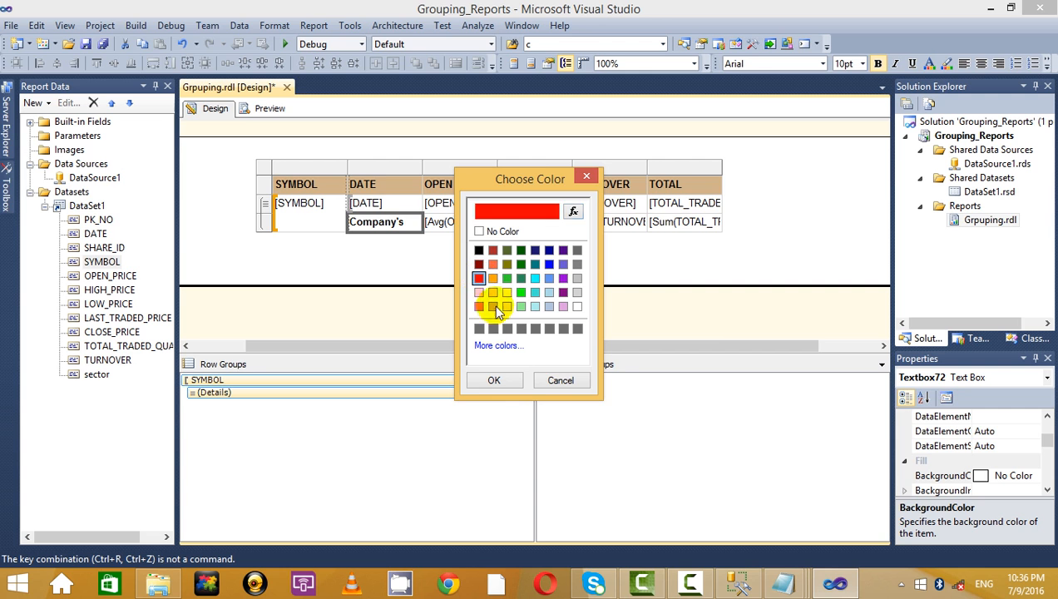
pyautogui.click(496, 380)
pyautogui.click(267, 108)
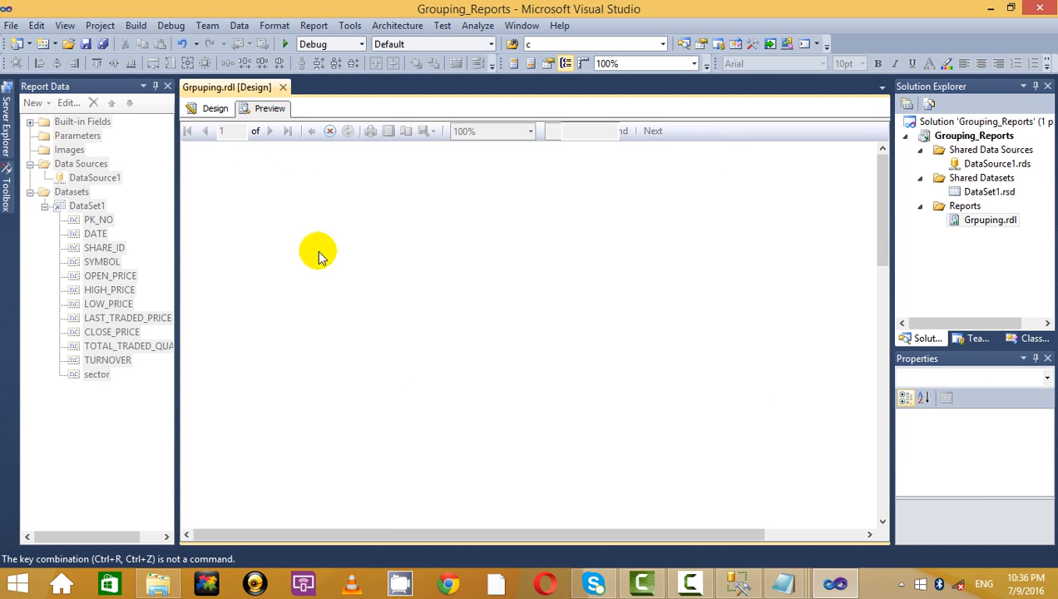
# - Widen the DATE column to about twice its width so each date and the total label fit on one line, and preview the report
pyautogui.click(209, 108)
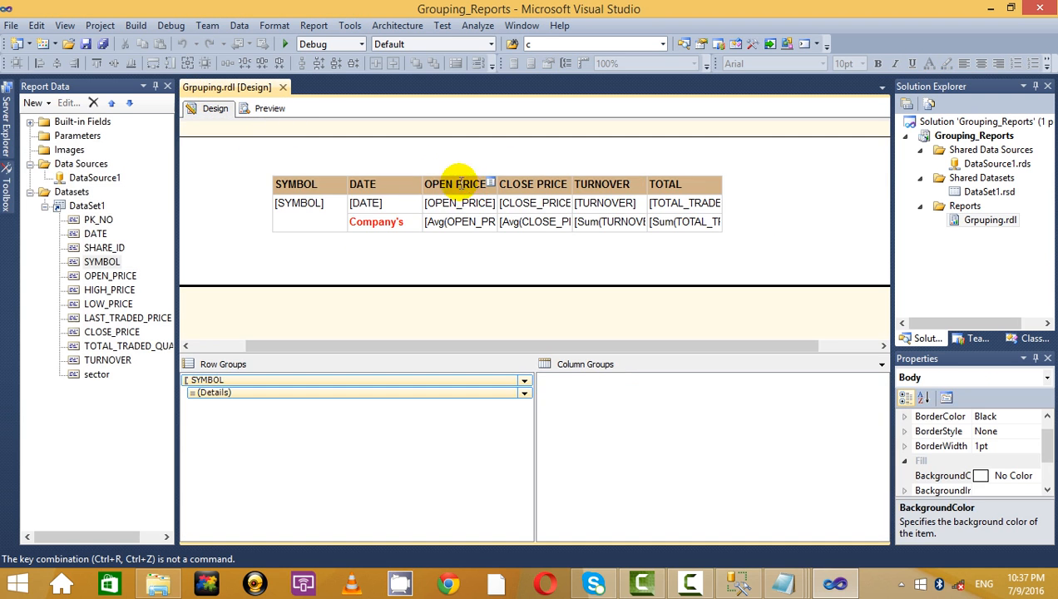
pyautogui.click(398, 182)
pyautogui.moveTo(422, 167); pyautogui.dragTo(503, 167)
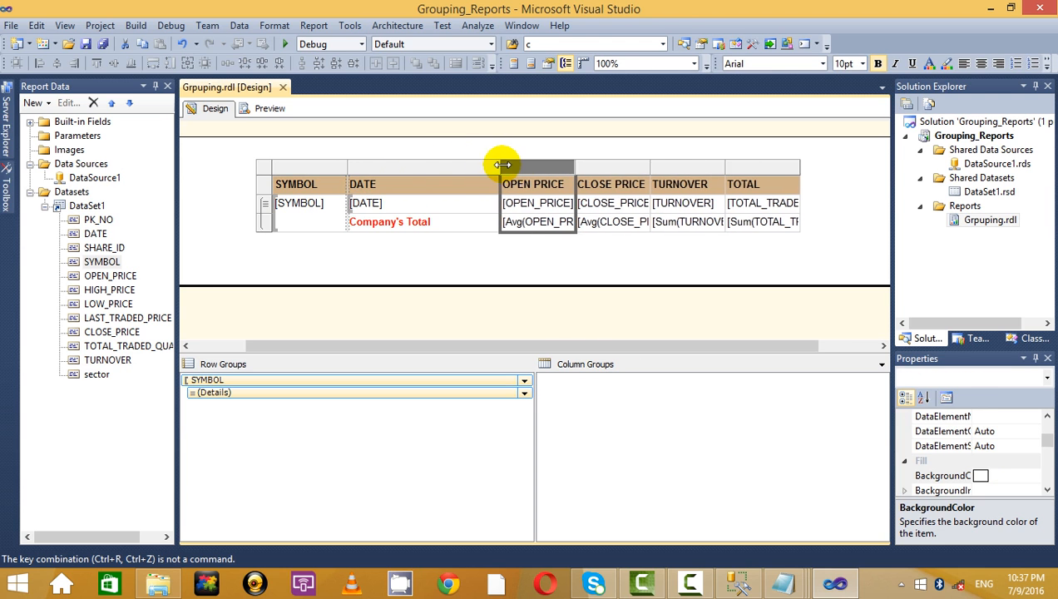
pyautogui.click(472, 246)
pyautogui.click(268, 109)
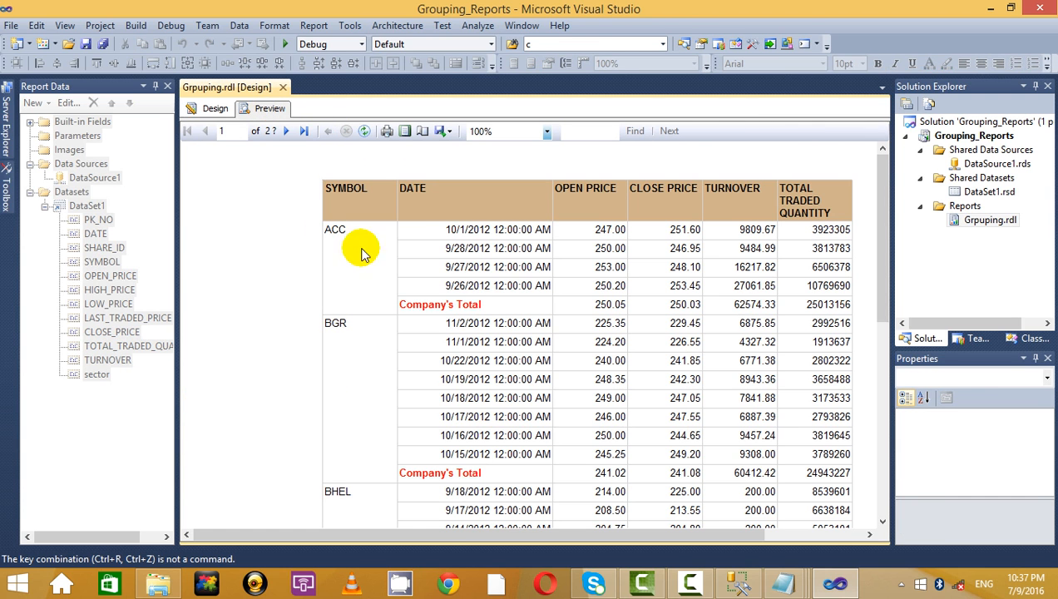
# - Add the sector field as a row group above SYMBOL and check the sector grouping in the preview
pyautogui.click(218, 109)
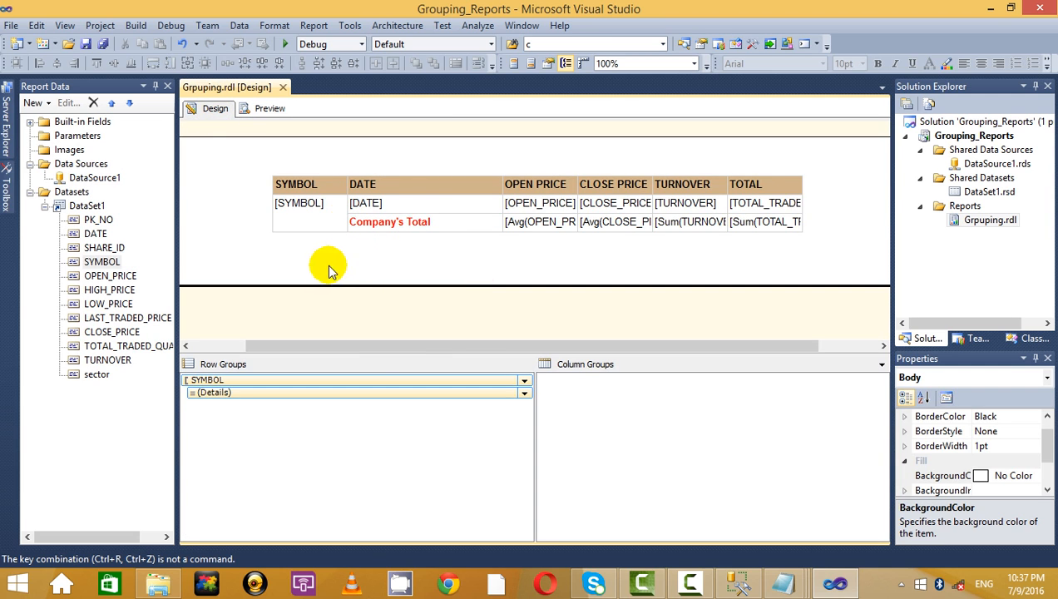
pyautogui.click(304, 217)
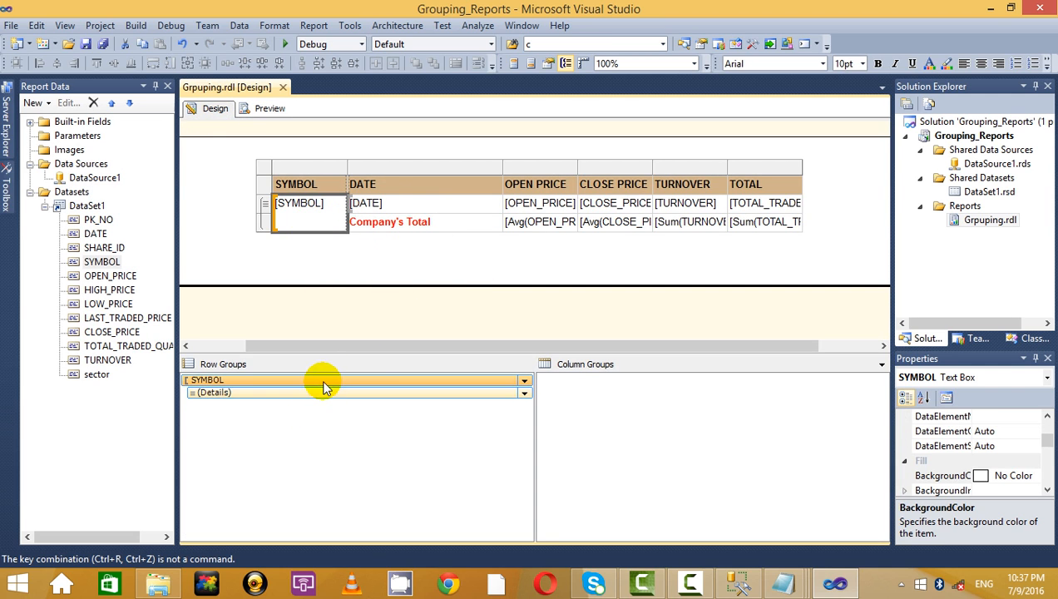
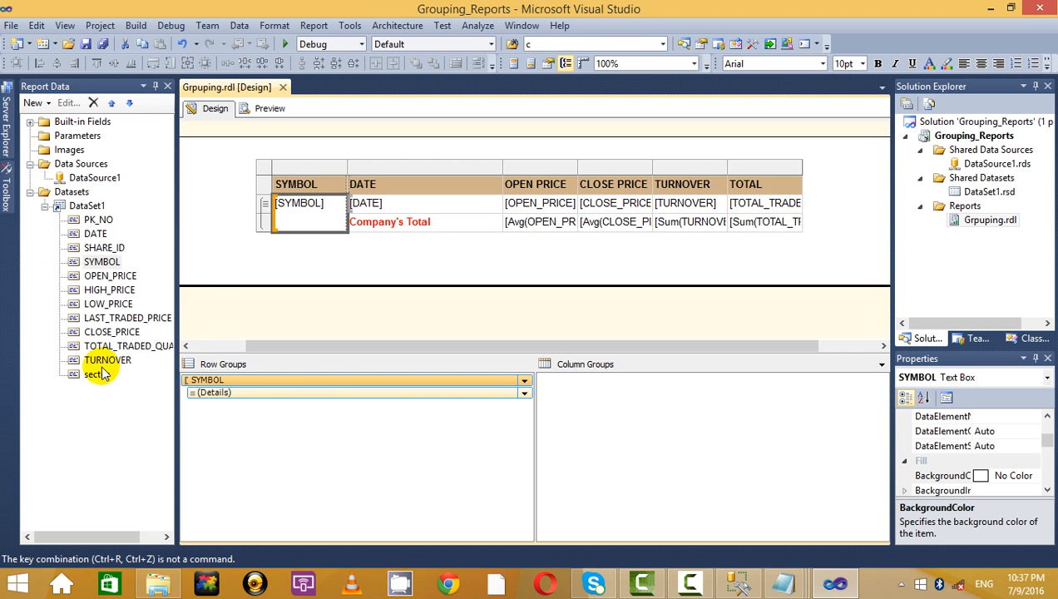
pyautogui.moveTo(97, 374); pyautogui.dragTo(279, 381)
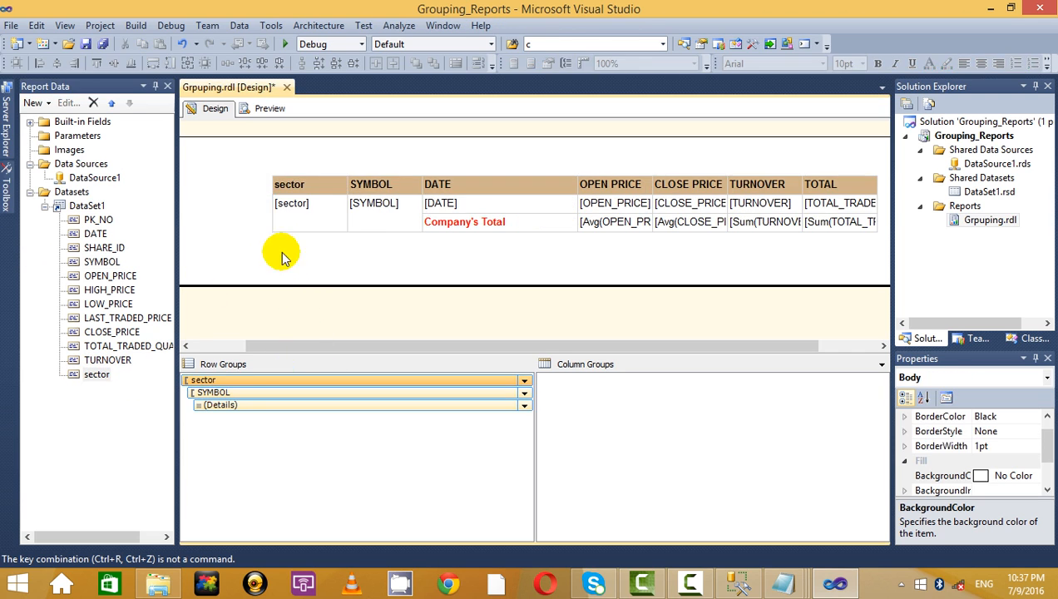
pyautogui.click(270, 109)
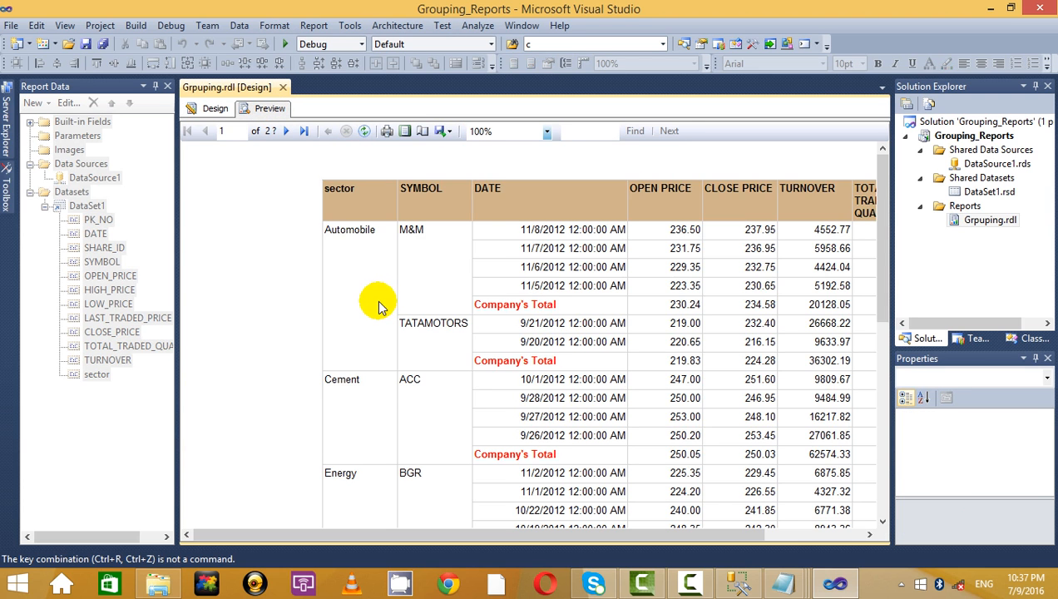
pyautogui.scroll(-2, 484, 259)
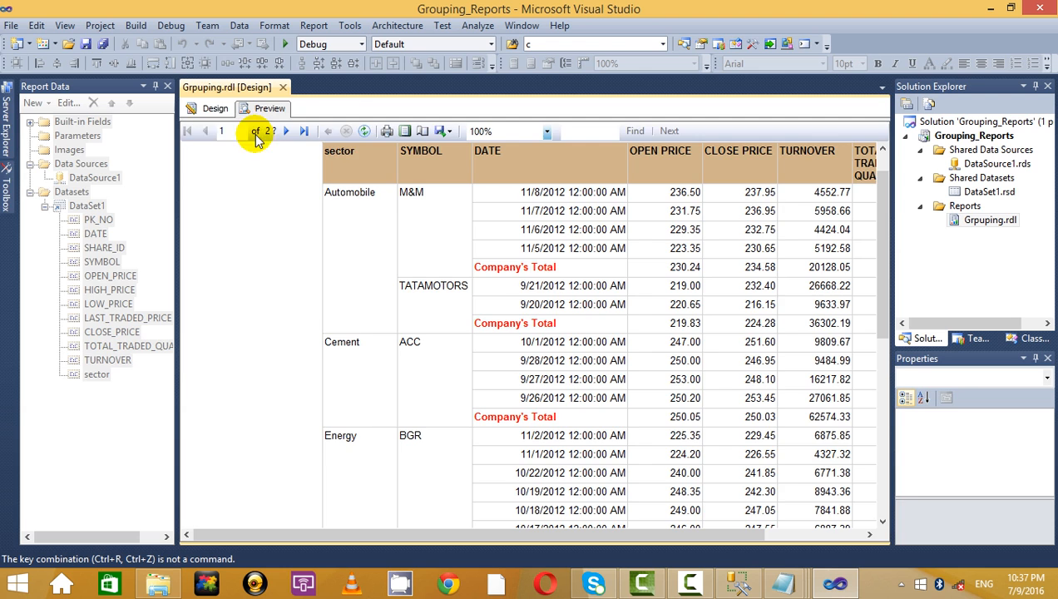
# - Move the whole table left and slightly upward in the report body
pyautogui.click(215, 108)
pyautogui.click(391, 212)
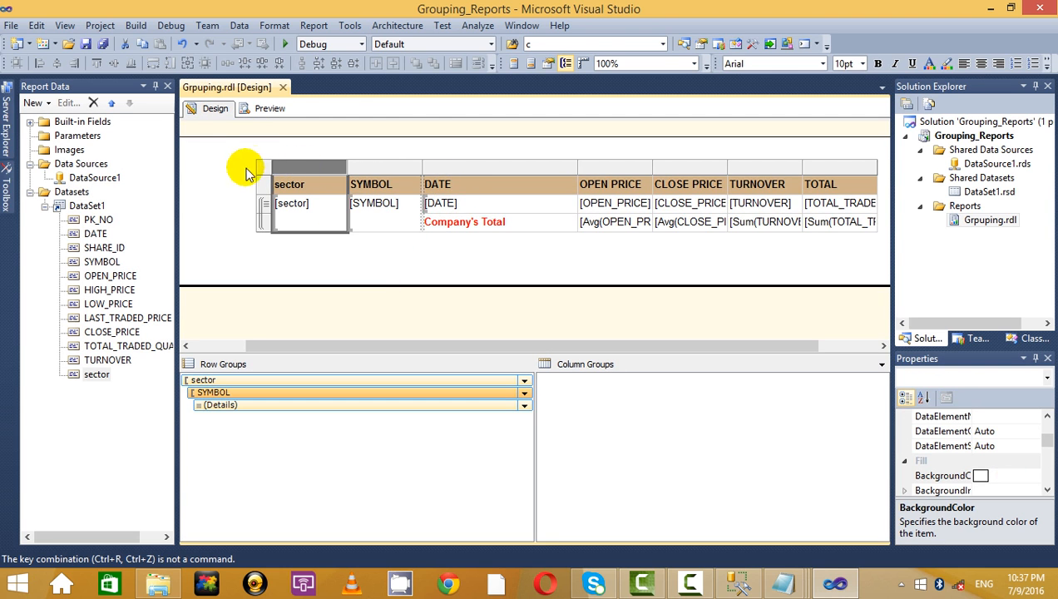
pyautogui.click(268, 170)
pyautogui.moveTo(282, 176); pyautogui.dragTo(229, 165)
pyautogui.click(400, 260)
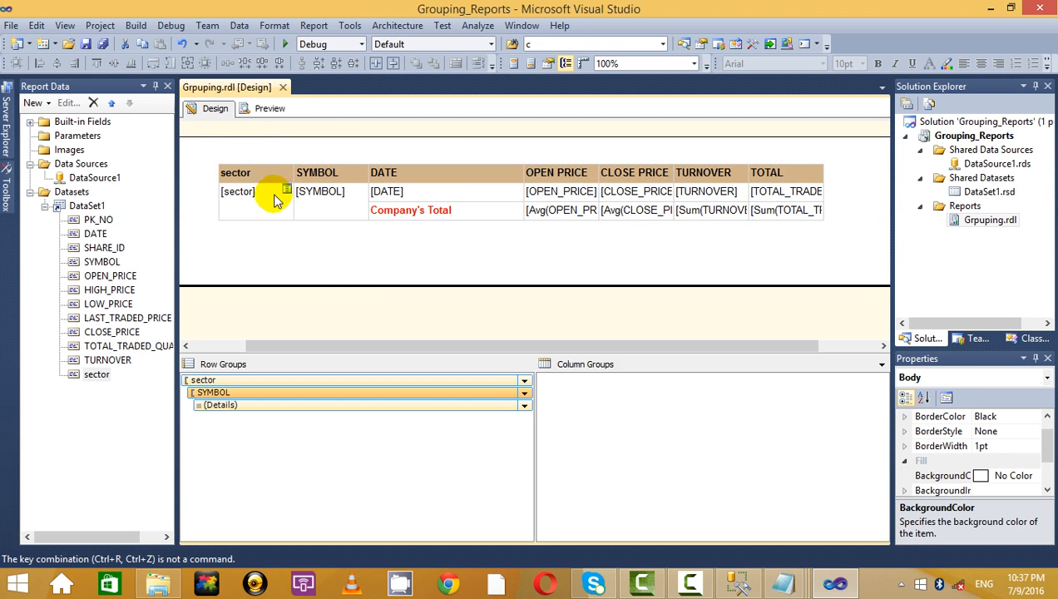
# - Set the background of the "Company's Total" row to light steel blue and preview the report
pyautogui.click(265, 197)
pyautogui.click(211, 210)
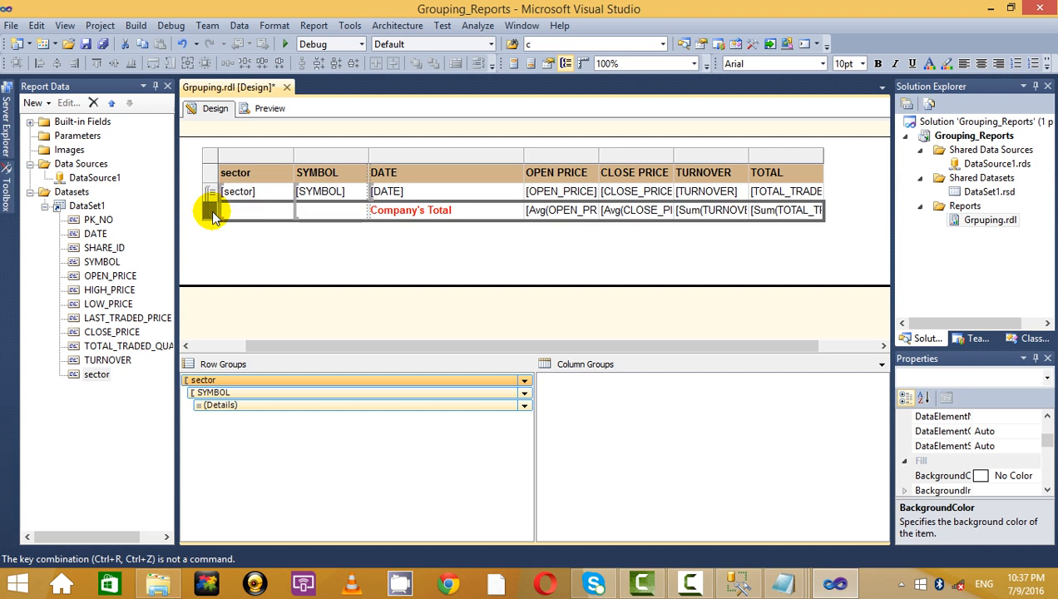
pyautogui.click(940, 64)
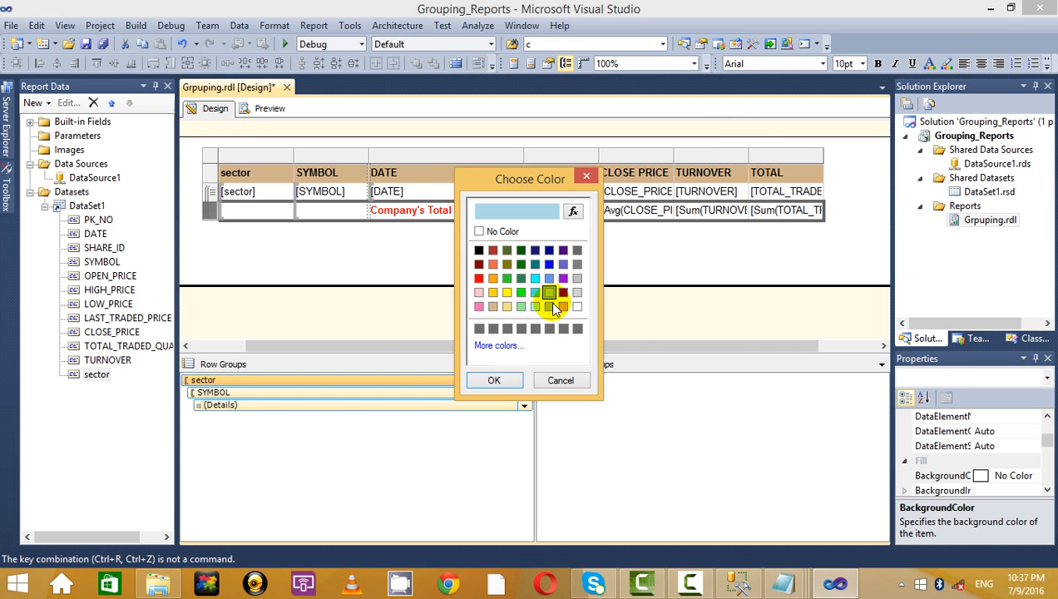
pyautogui.click(549, 306)
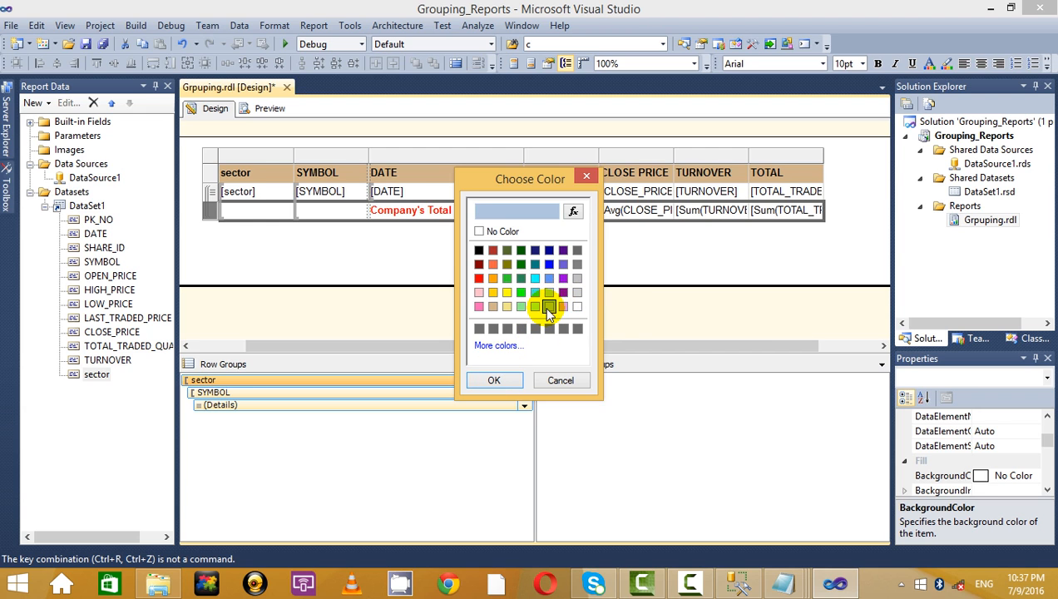
pyautogui.click(494, 380)
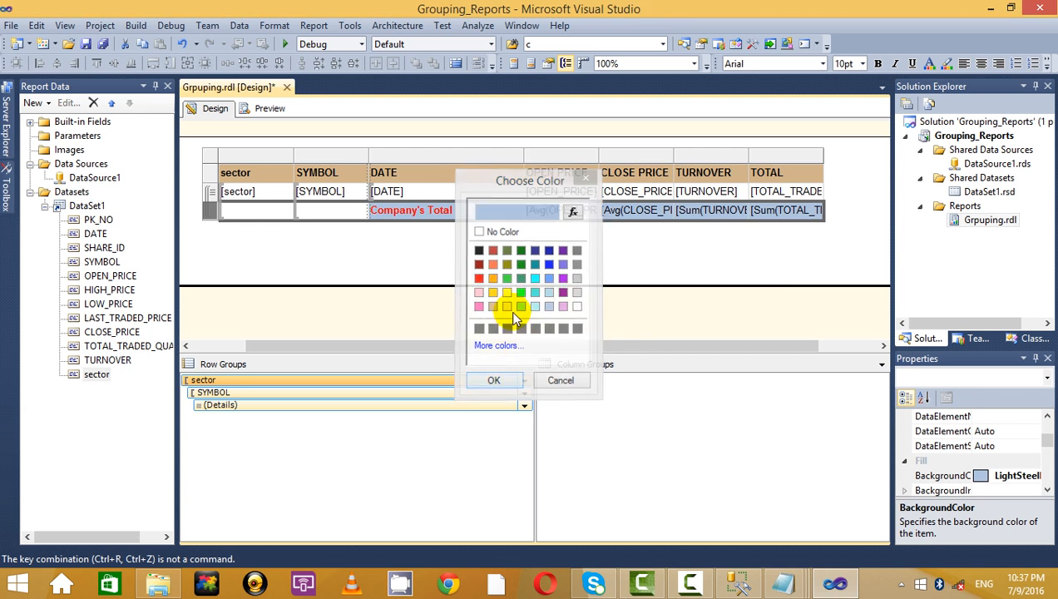
pyautogui.click(271, 109)
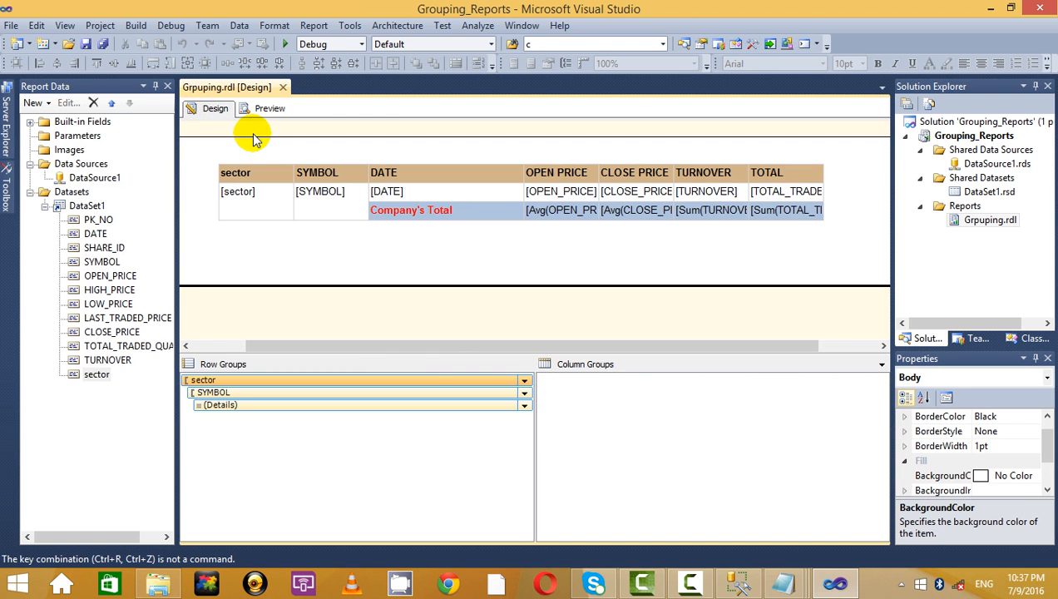
# - Add a total after the SYMBOL group so each sector gets a total row, and preview the report
pyautogui.click(210, 109)
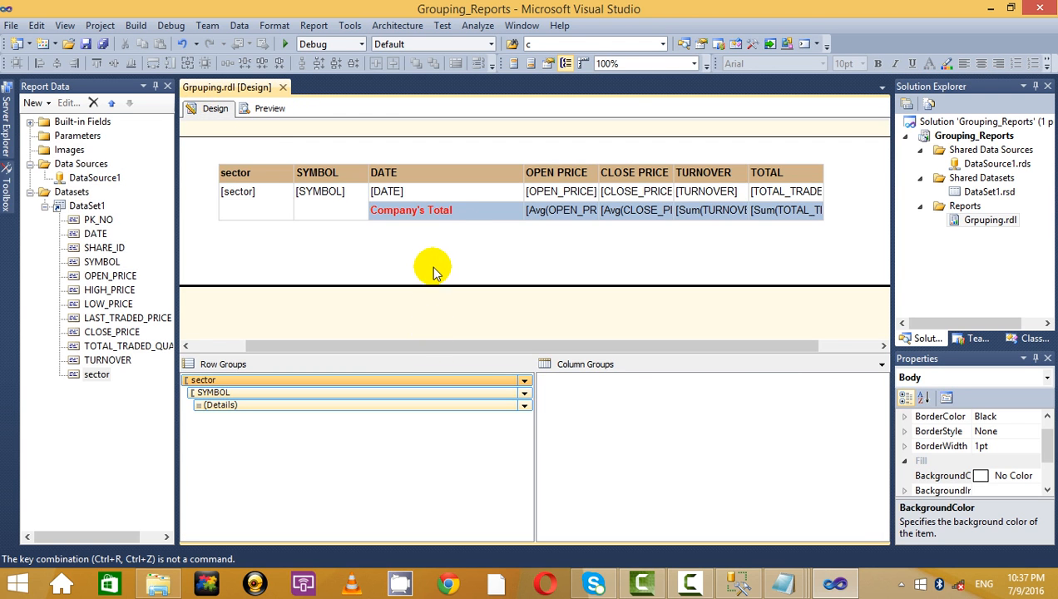
pyautogui.rightClick(257, 393)
pyautogui.moveTo(307, 401)
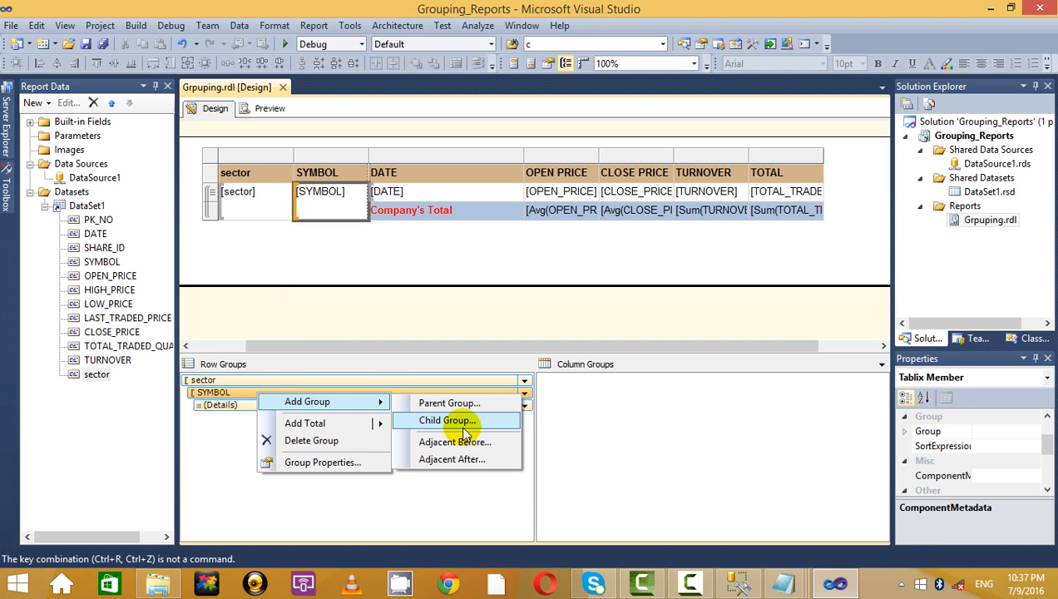
pyautogui.moveTo(343, 421)
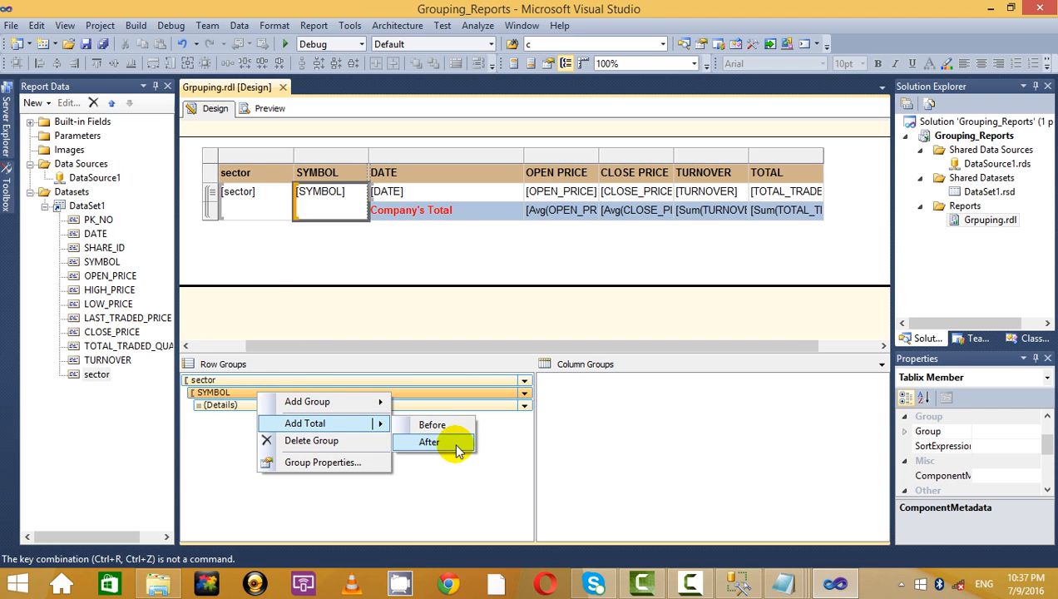
pyautogui.click(454, 442)
pyautogui.click(401, 265)
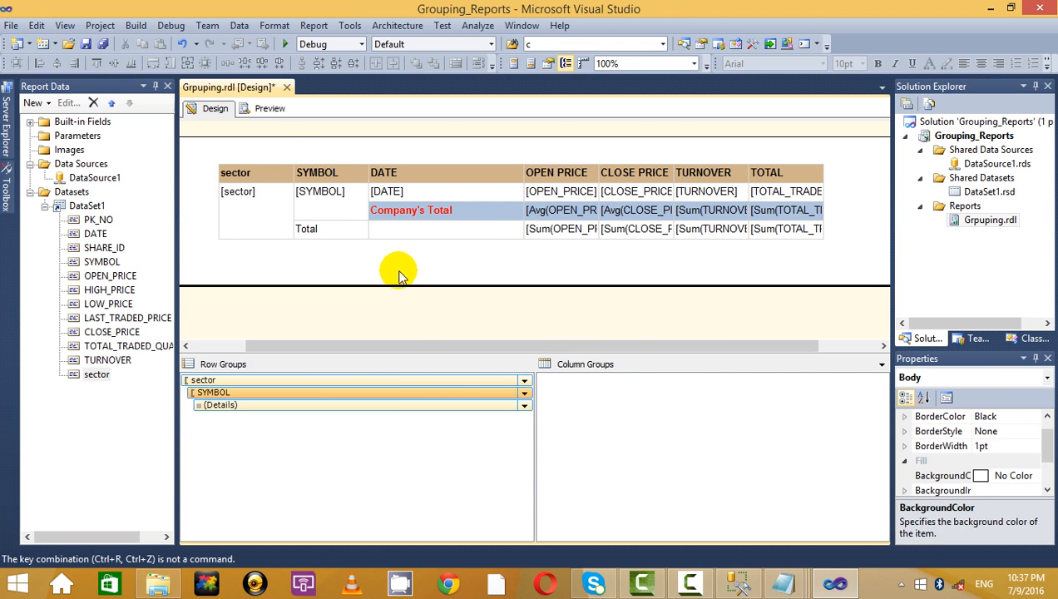
pyautogui.click(265, 111)
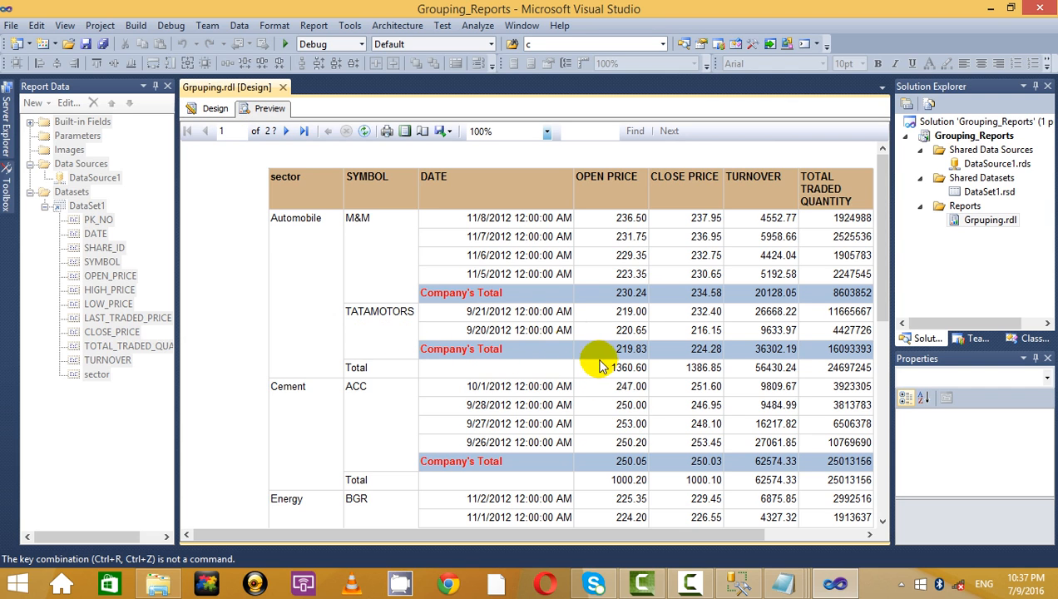
# - Return to the report design and select the OPEN PRICE cell in the sector group's Total row
pyautogui.click(215, 108)
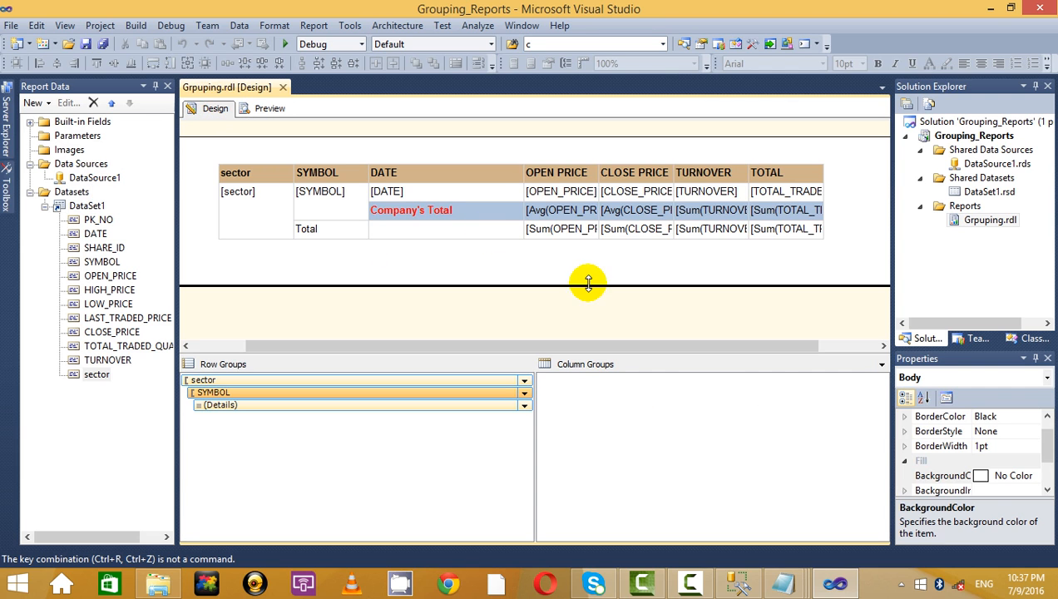
pyautogui.doubleClick(562, 228)
pyautogui.click(548, 272)
pyautogui.click(534, 229)
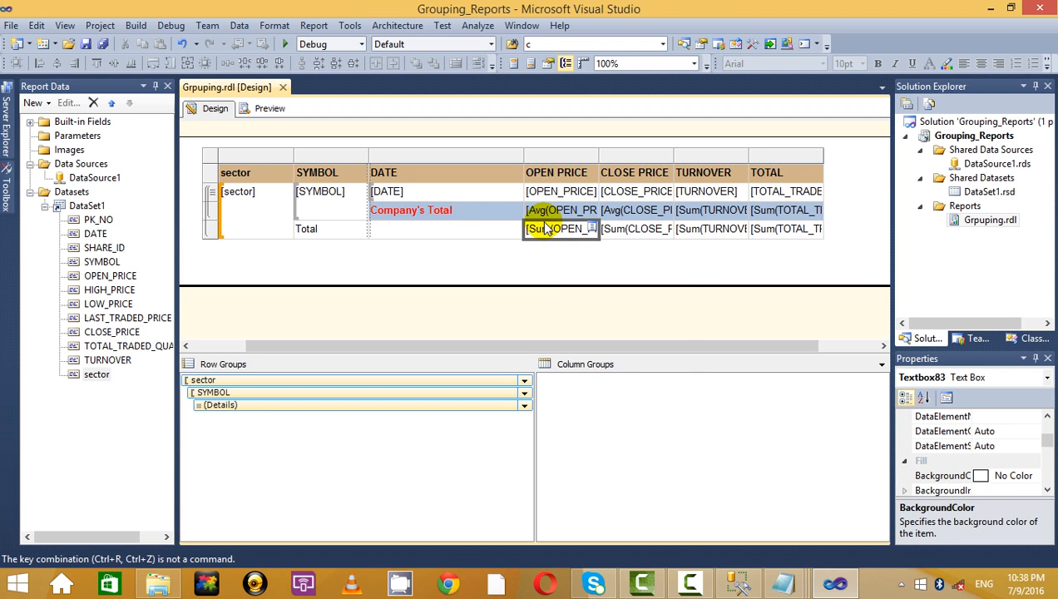
pyautogui.rightClick(545, 225)
pyautogui.click(602, 360)
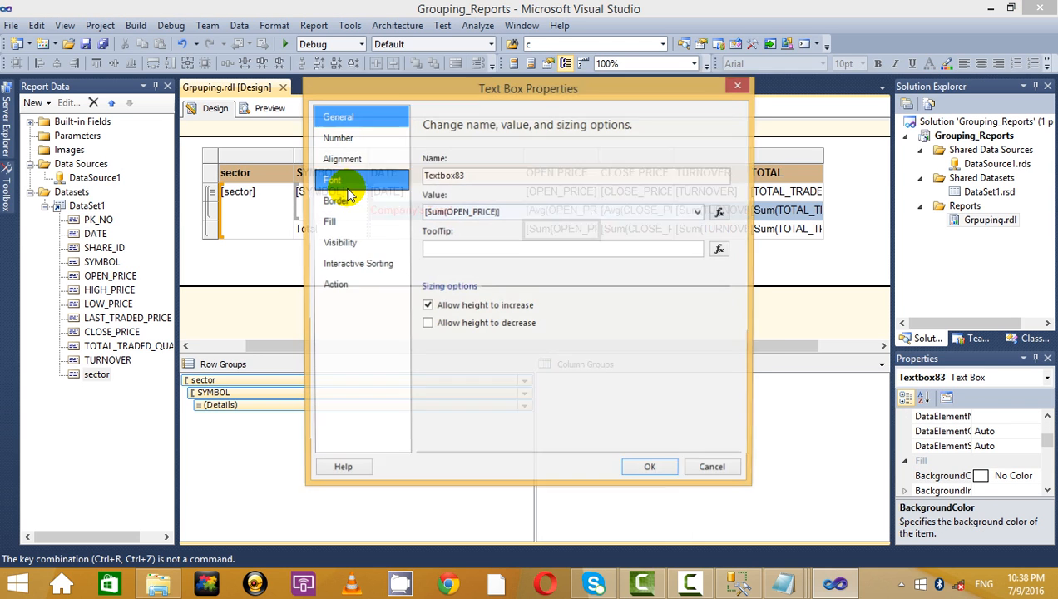
pyautogui.click(739, 85)
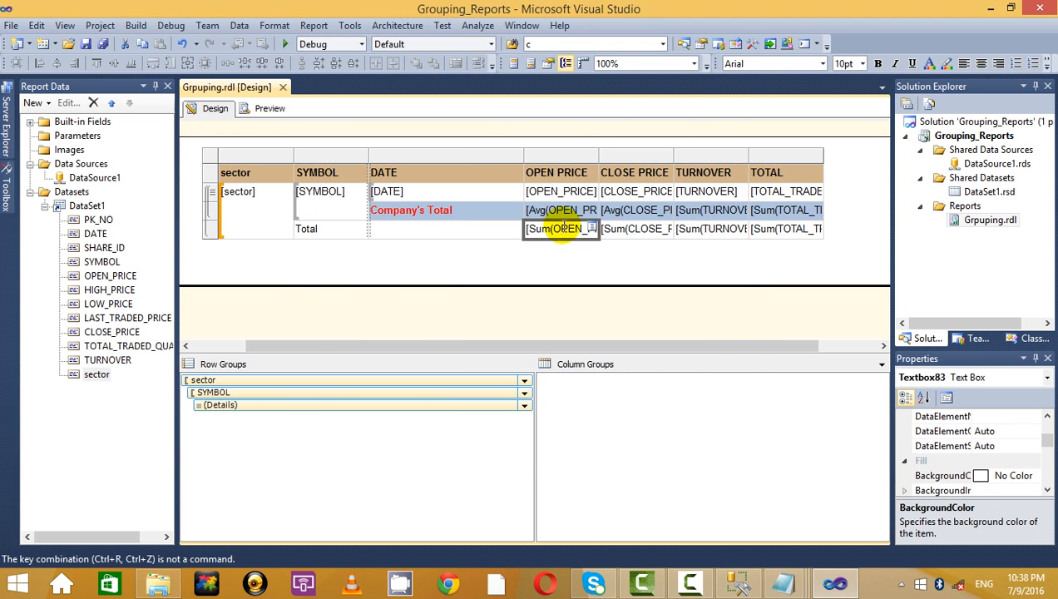
# - Edit the OPEN PRICE and CLOSE PRICE expressions in the sector group's Total row to use Avg
pyautogui.rightClick(560, 227)
pyautogui.click(612, 348)
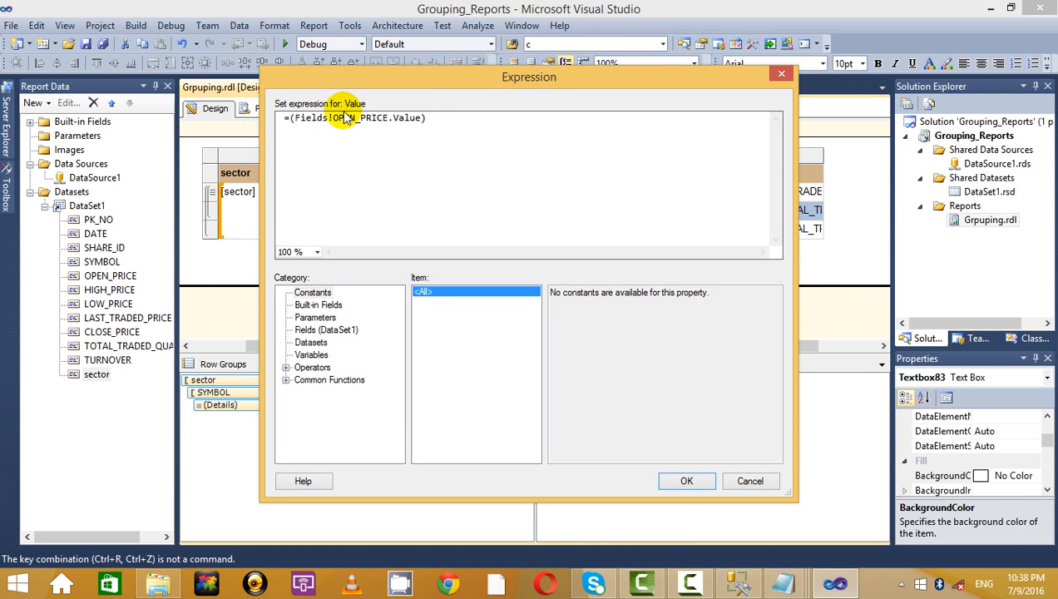
pyautogui.click(687, 481)
pyautogui.rightClick(628, 228)
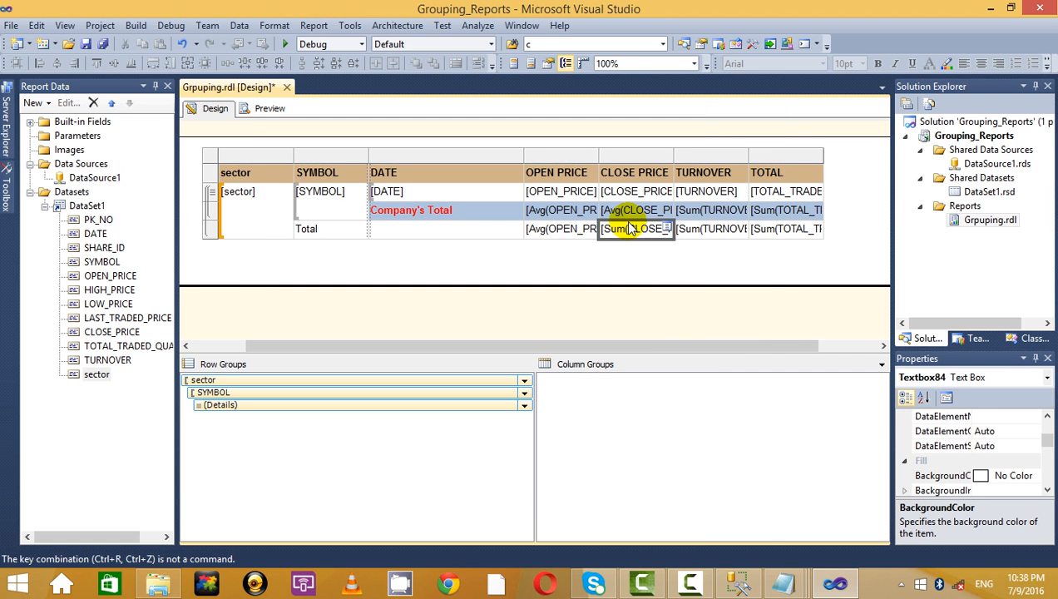
pyautogui.click(678, 344)
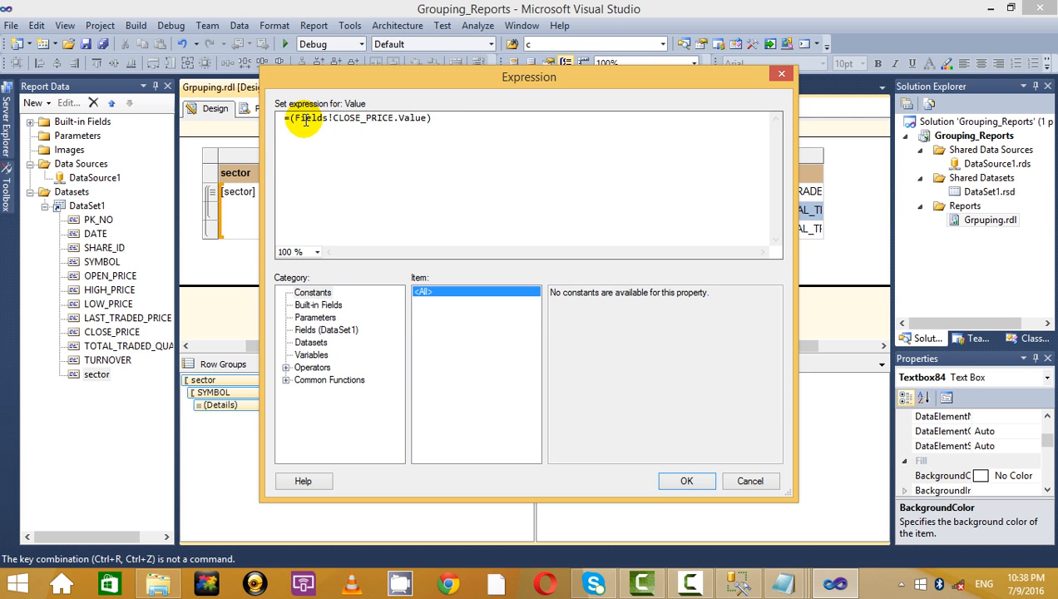
pyautogui.click(681, 482)
pyautogui.click(389, 258)
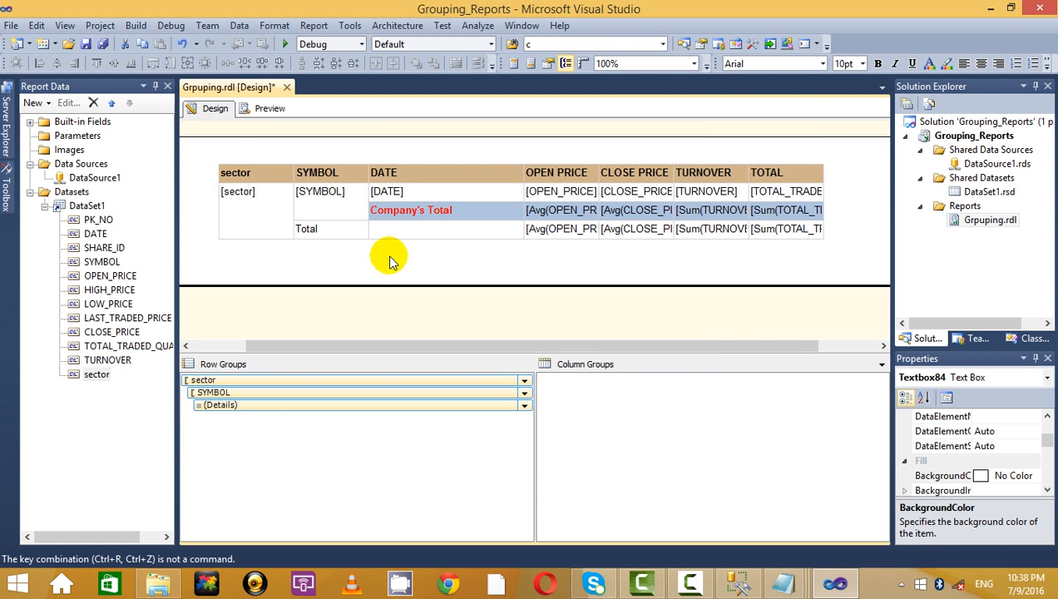
# - Change the label of the sector group's total row to "Sector Total"
pyautogui.doubleClick(297, 229)
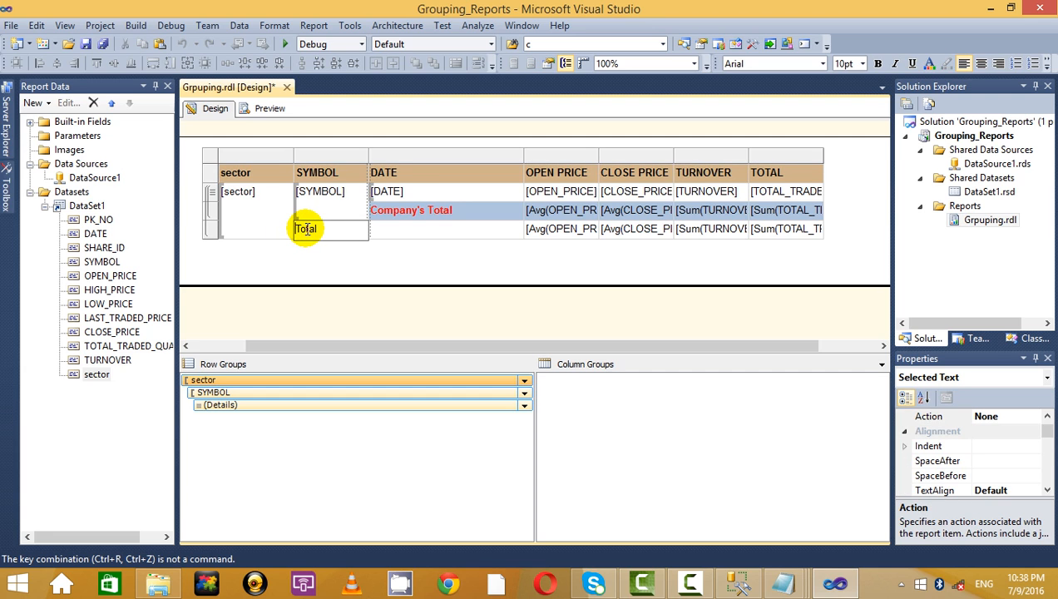
pyautogui.write('Sector')
pyautogui.click(433, 246)
pyautogui.click(397, 234)
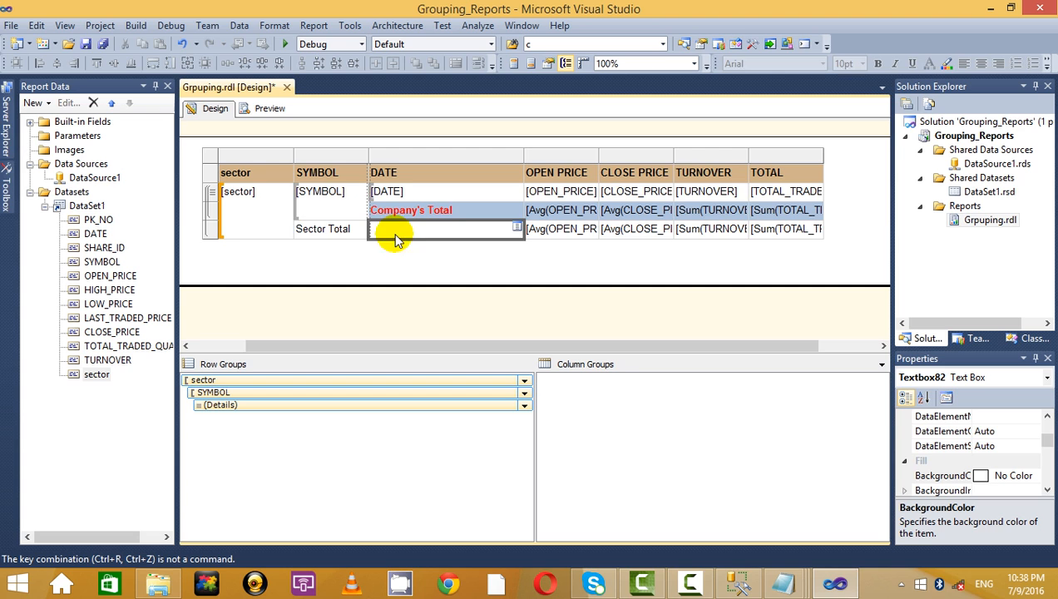
pyautogui.click(274, 236)
pyautogui.click(211, 229)
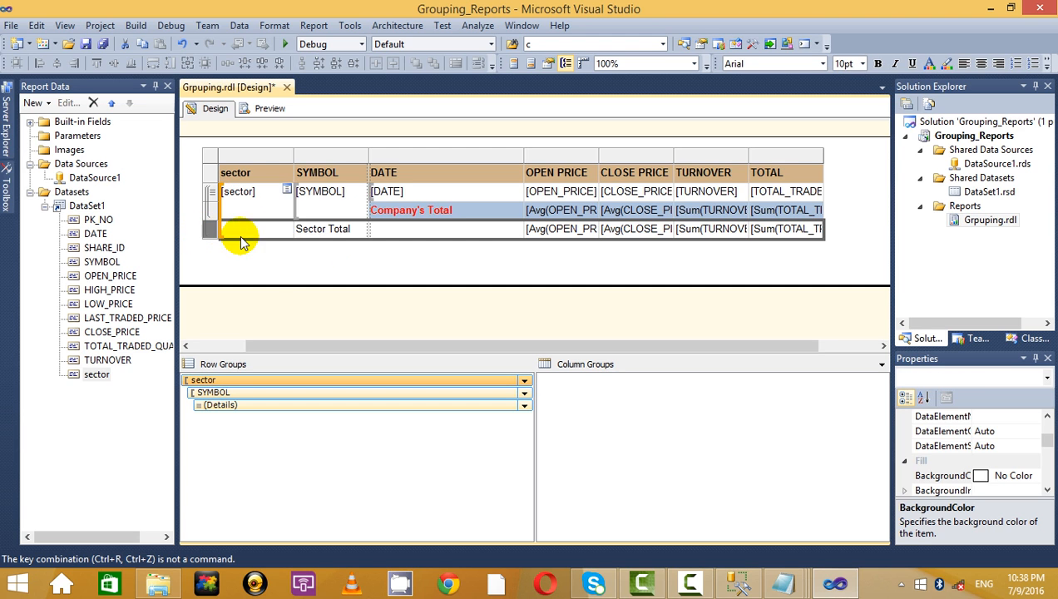
pyautogui.click(927, 65)
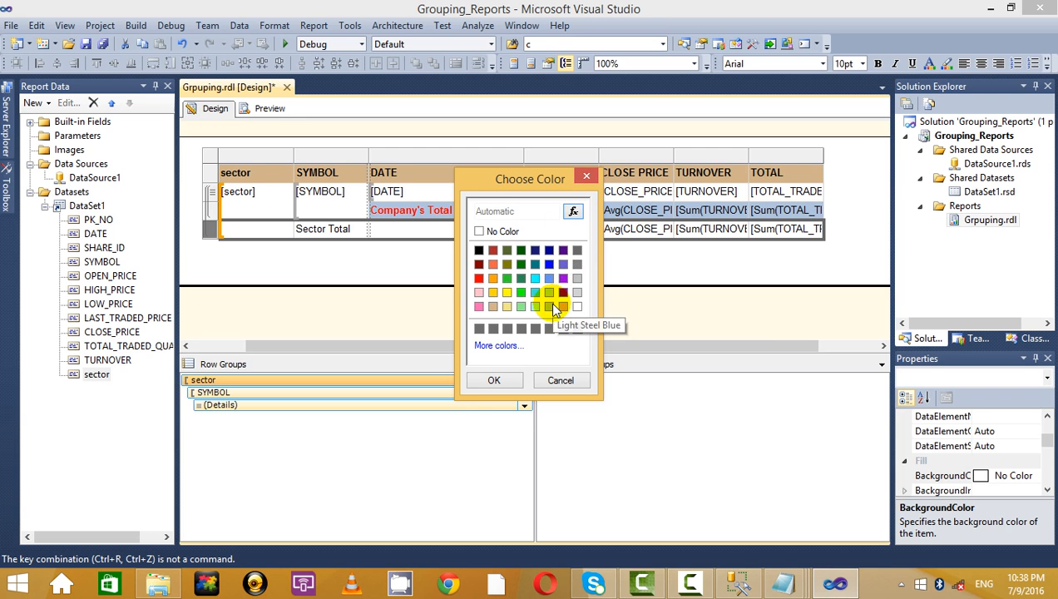
pyautogui.click(587, 176)
pyautogui.click(638, 272)
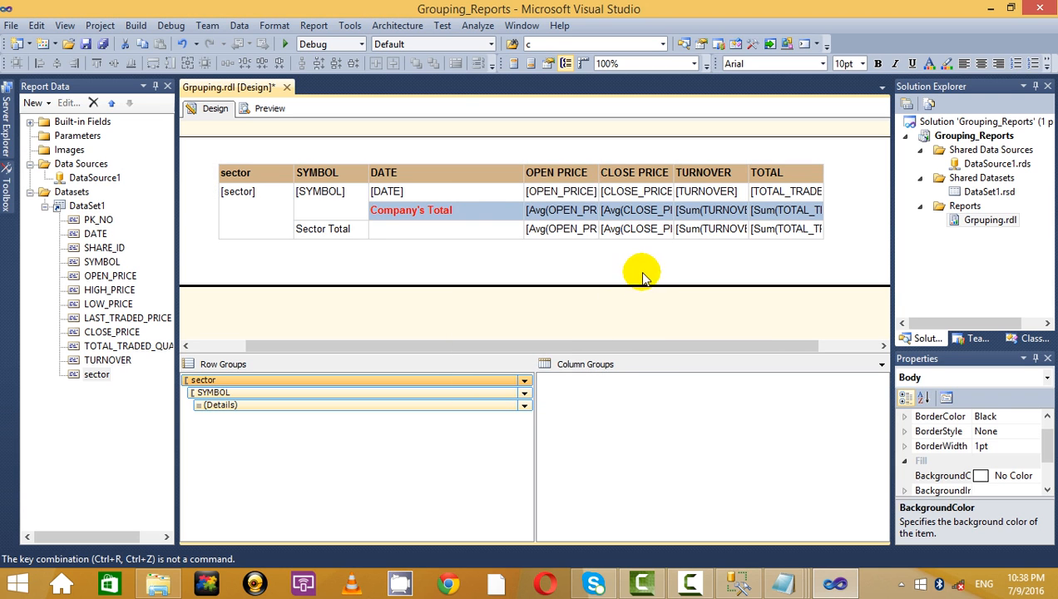
# - Make the "Sector Total" label bold in the table's last row
pyautogui.click(300, 229)
pyautogui.click(301, 229)
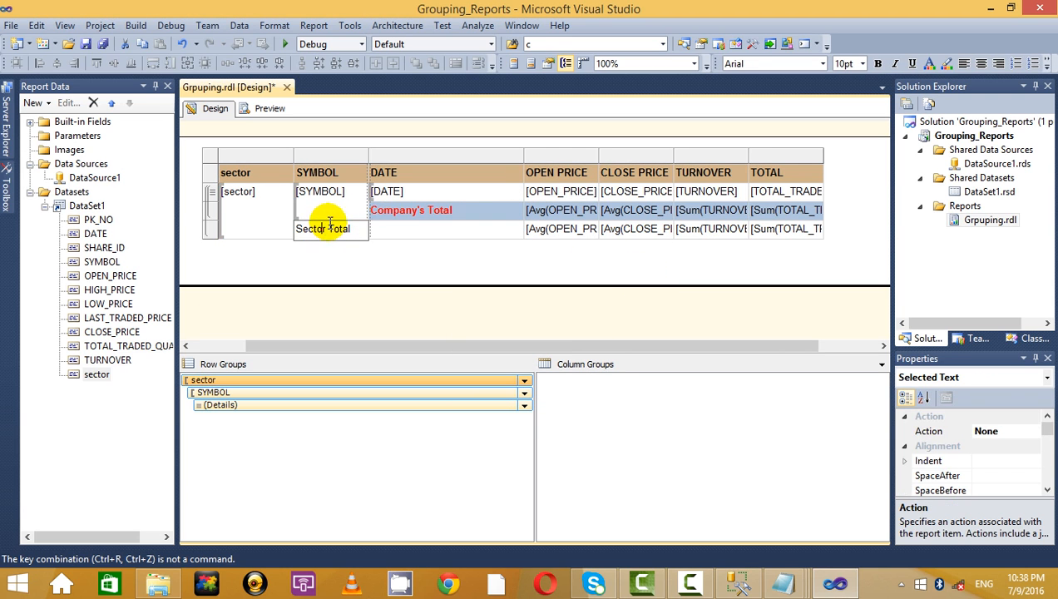
pyautogui.click(370, 239)
pyautogui.click(370, 239)
pyautogui.click(881, 61)
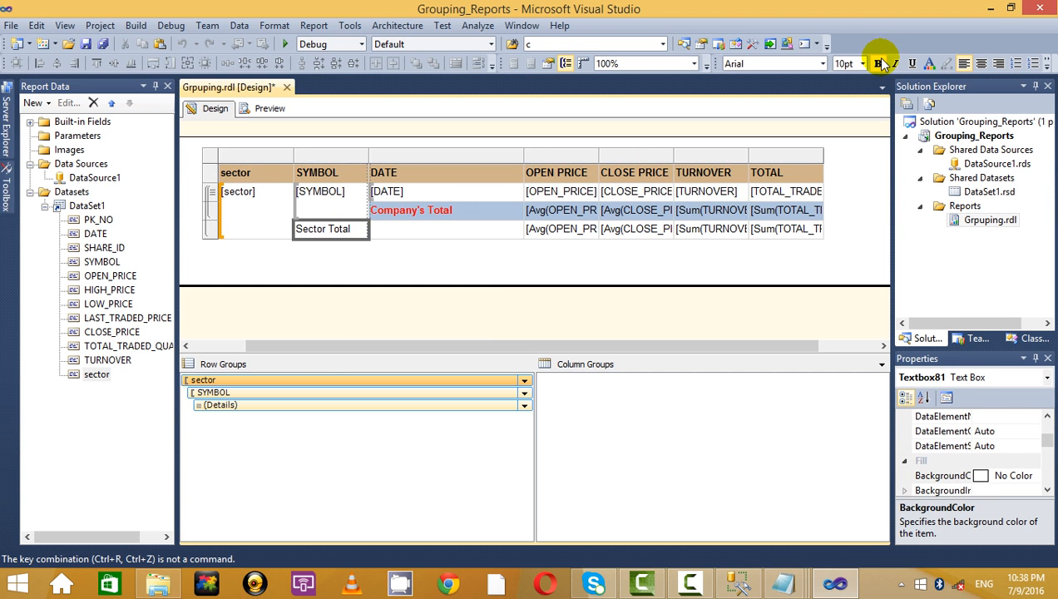
pyautogui.click(948, 64)
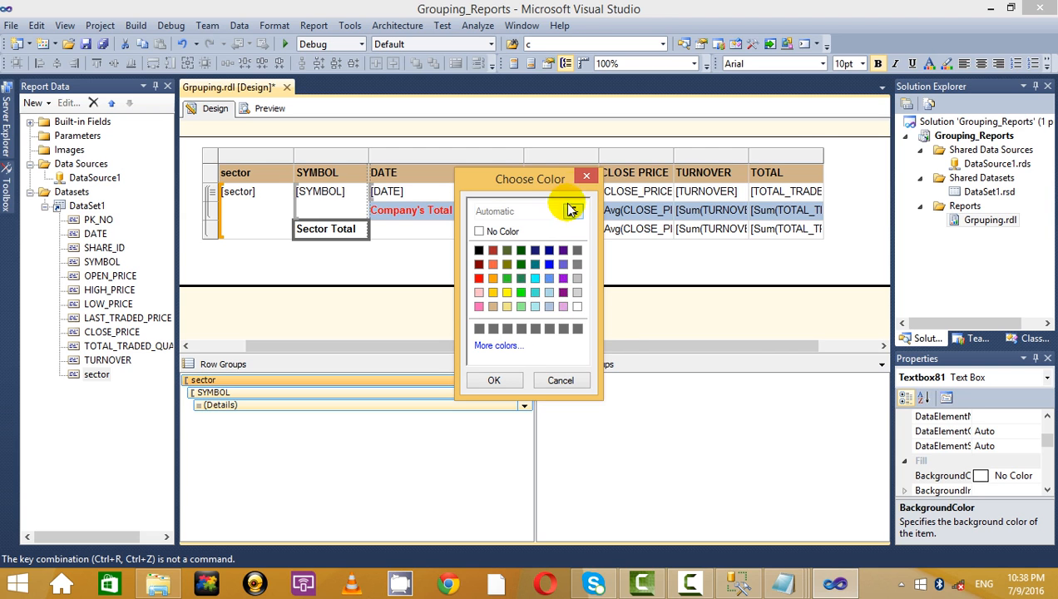
pyautogui.click(581, 176)
pyautogui.click(449, 247)
# - Set the background of the Sector Total row to light blue and check it across the columns in the preview
pyautogui.click(389, 229)
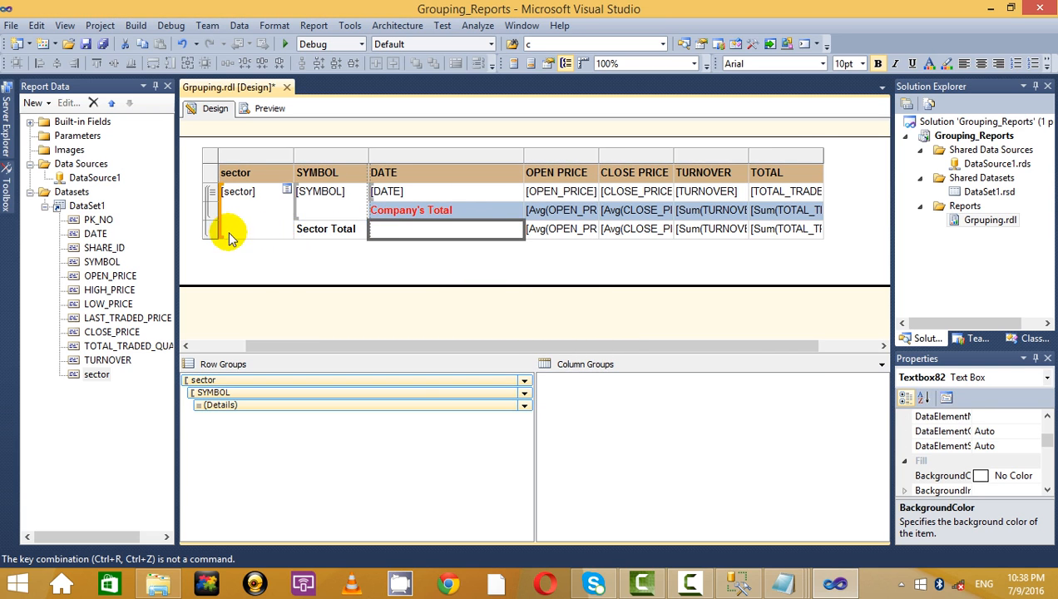
pyautogui.click(210, 229)
pyautogui.click(947, 64)
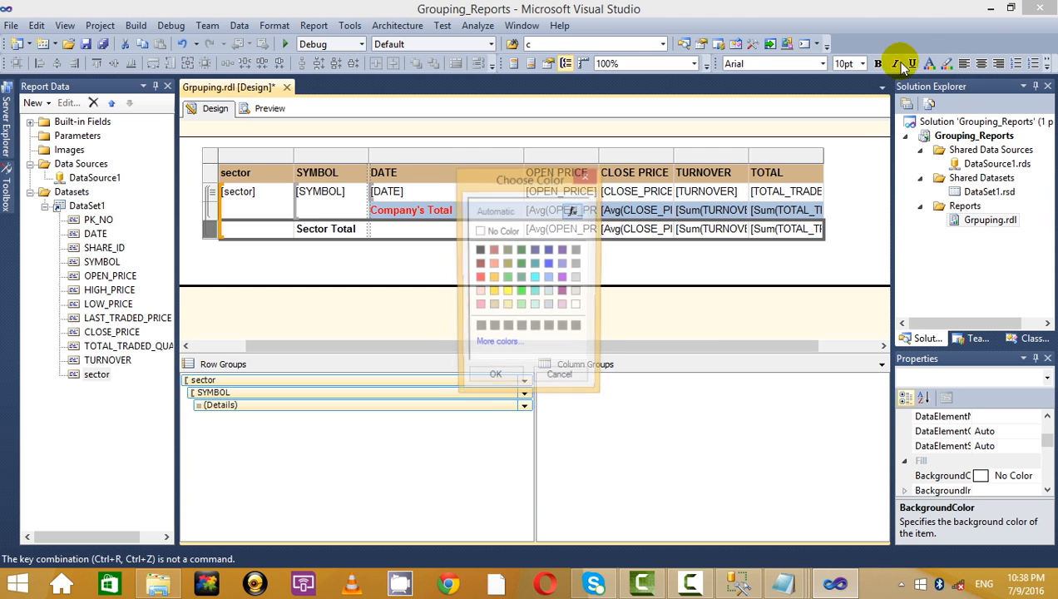
pyautogui.click(549, 306)
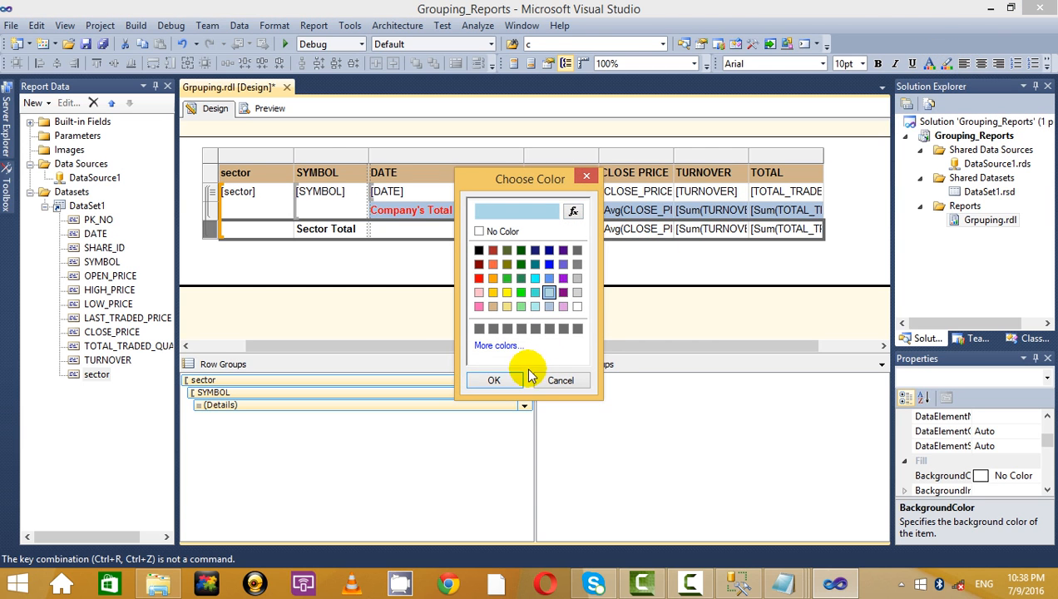
pyautogui.click(494, 380)
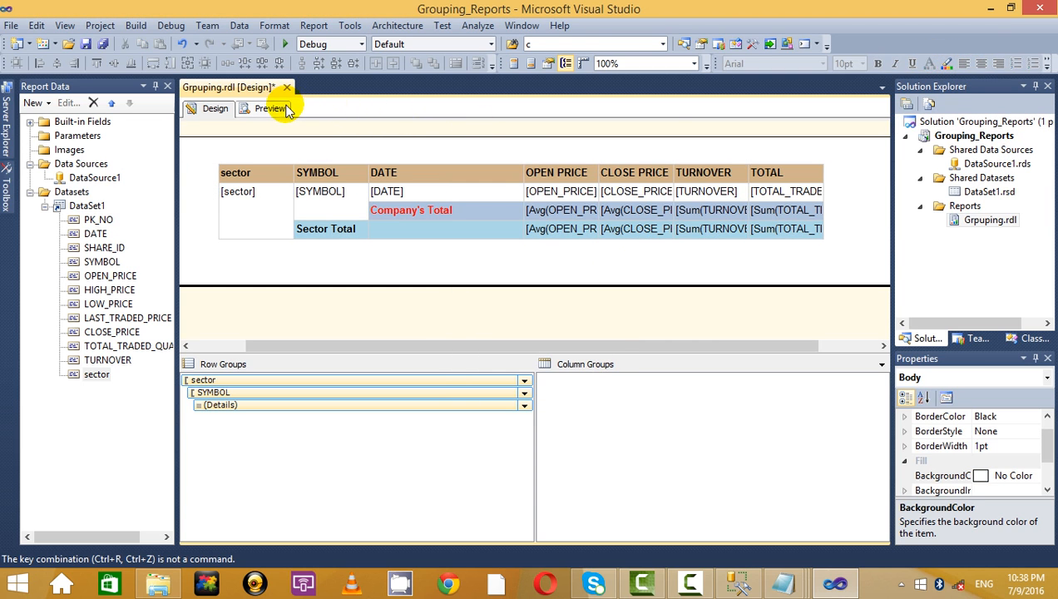
pyautogui.click(271, 108)
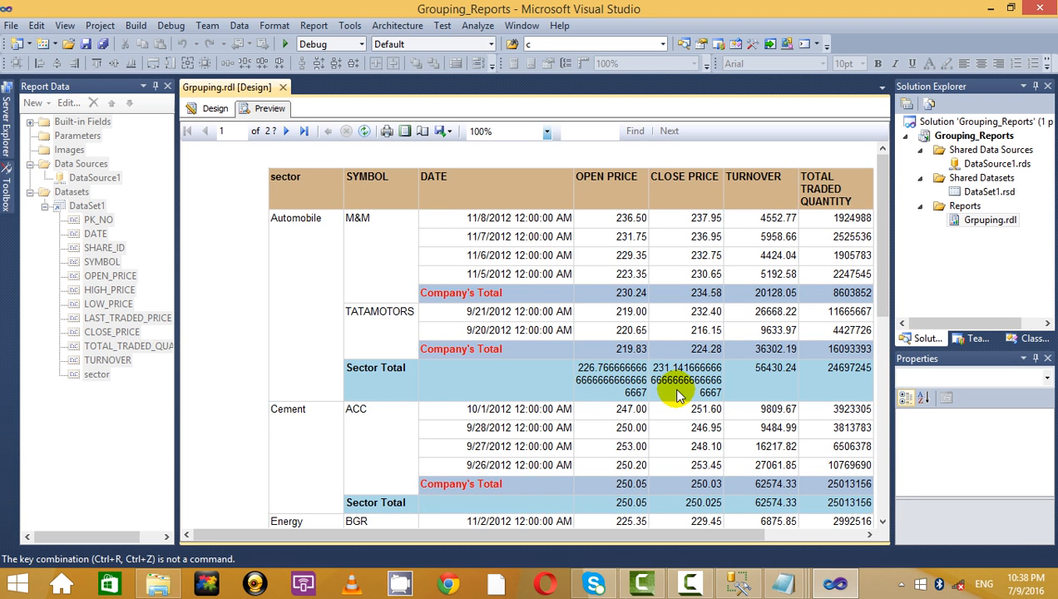
pyautogui.moveTo(600, 533); pyautogui.dragTo(751, 500)
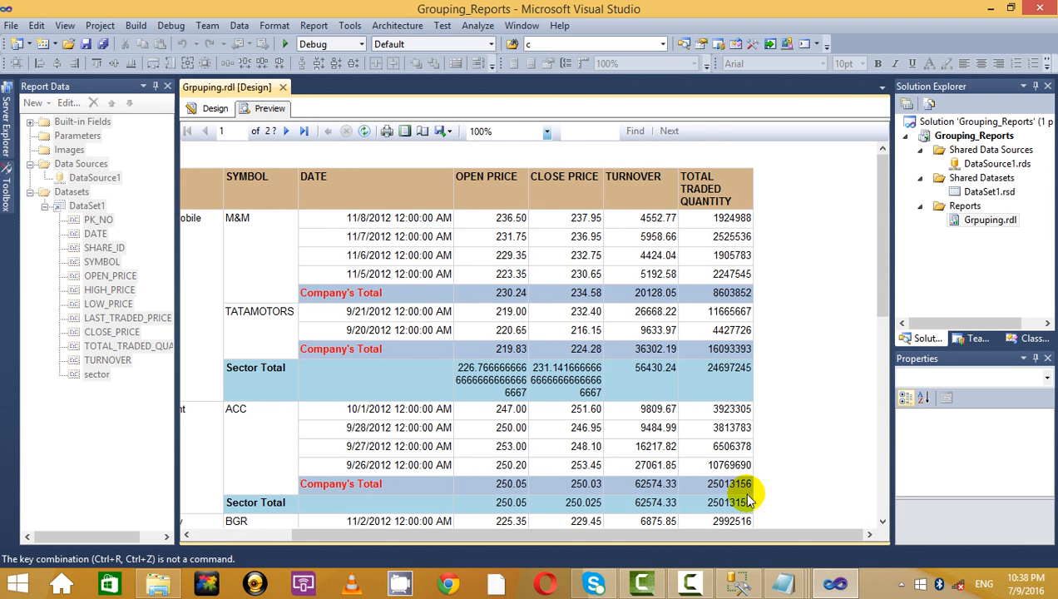
# - Format the Sector Total row's OPEN PRICE cell as Number with 2 decimals and negatives as -12345.00, and preview the report
pyautogui.click(212, 111)
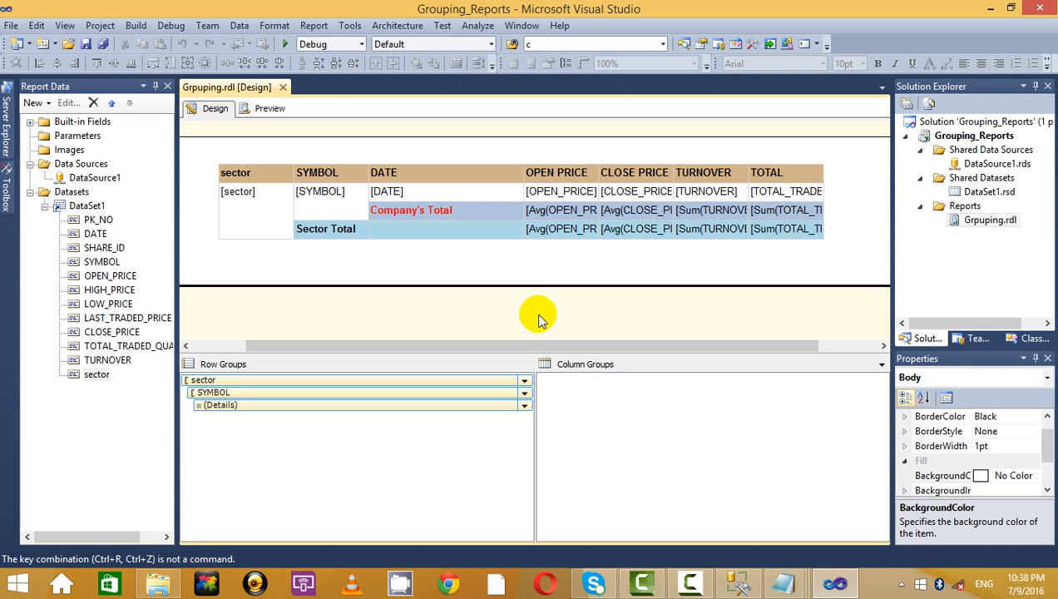
pyautogui.click(544, 229)
pyautogui.rightClick(555, 233)
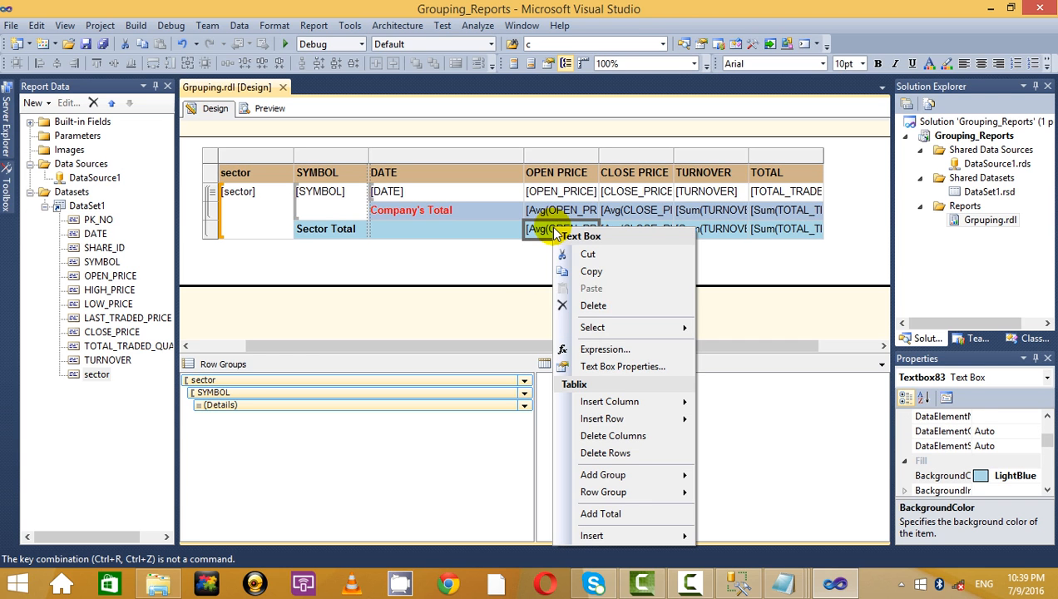
pyautogui.click(610, 366)
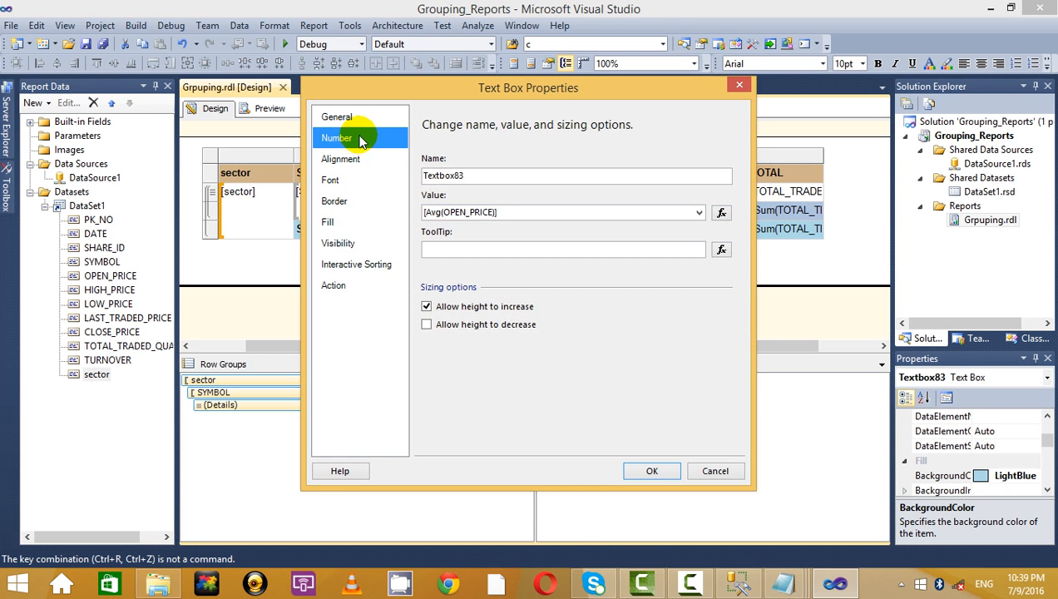
pyautogui.click(358, 139)
pyautogui.click(453, 191)
pyautogui.click(448, 181)
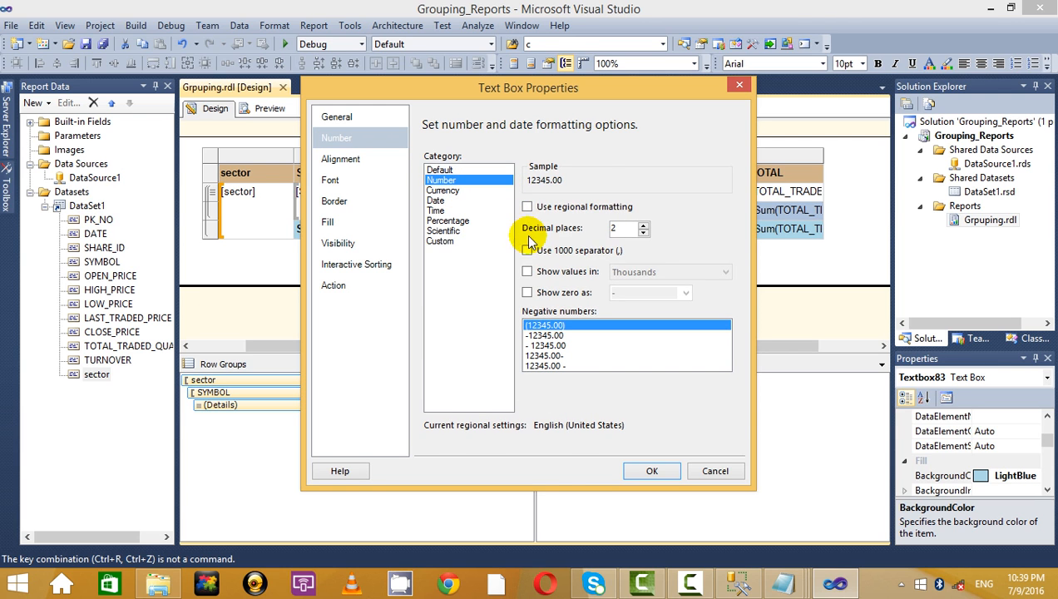
pyautogui.click(549, 336)
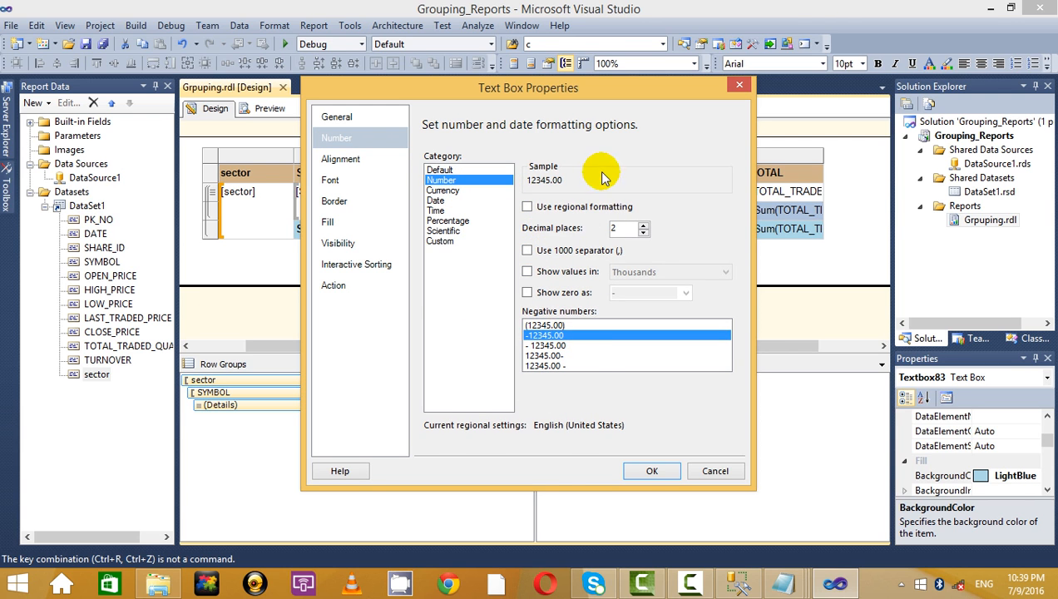
pyautogui.click(653, 472)
pyautogui.click(314, 138)
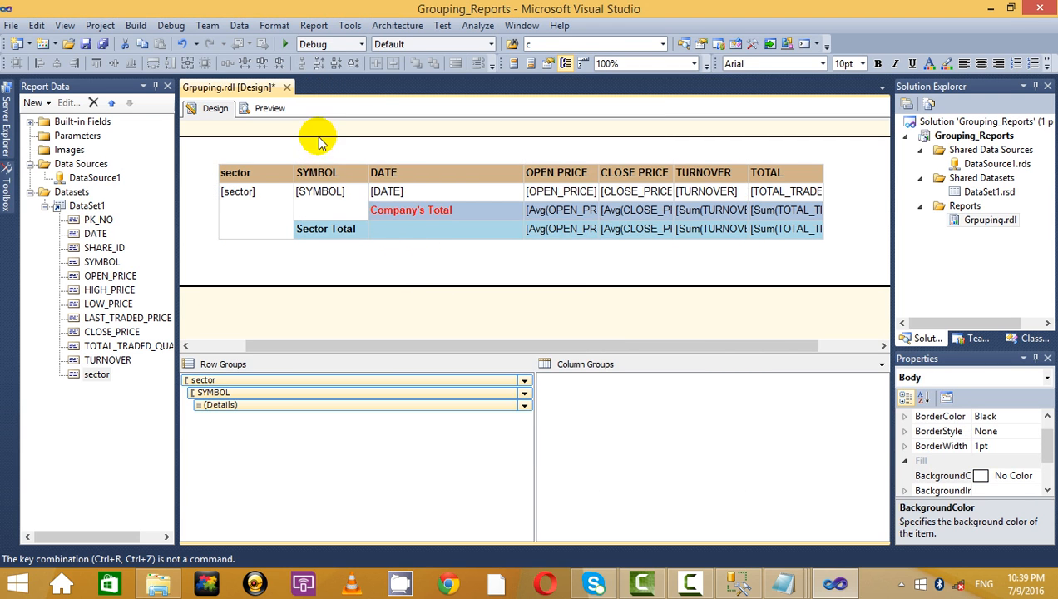
pyautogui.click(278, 115)
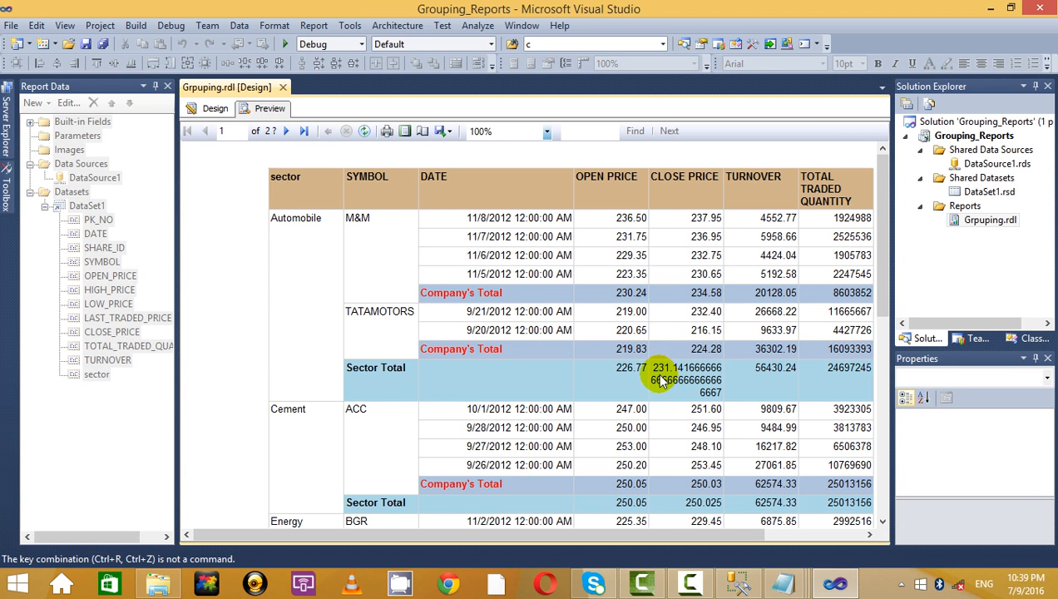
# - Format the Sector Total row's CLOSE PRICE cell as Number with 2 decimal places and negatives shown as -12345.00
pyautogui.click(214, 110)
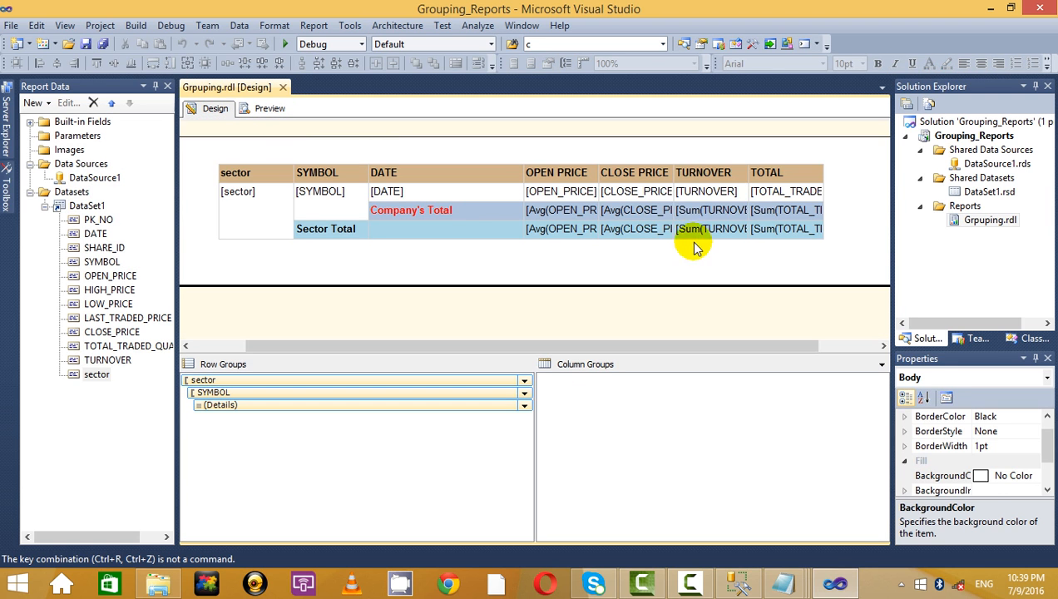
pyautogui.click(636, 229)
pyautogui.doubleClick(620, 228)
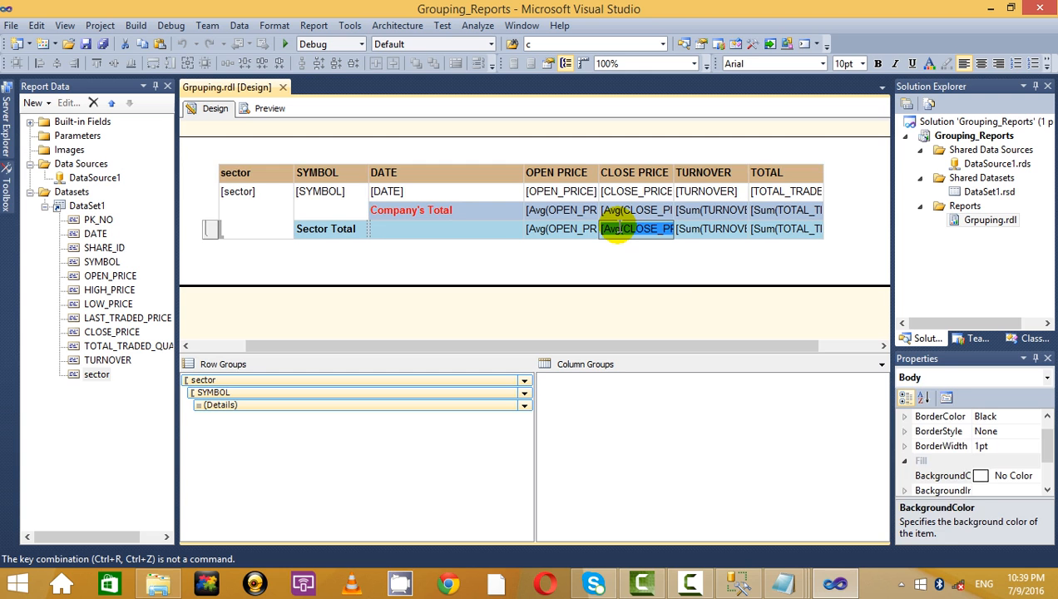
pyautogui.click(663, 265)
pyautogui.rightClick(631, 221)
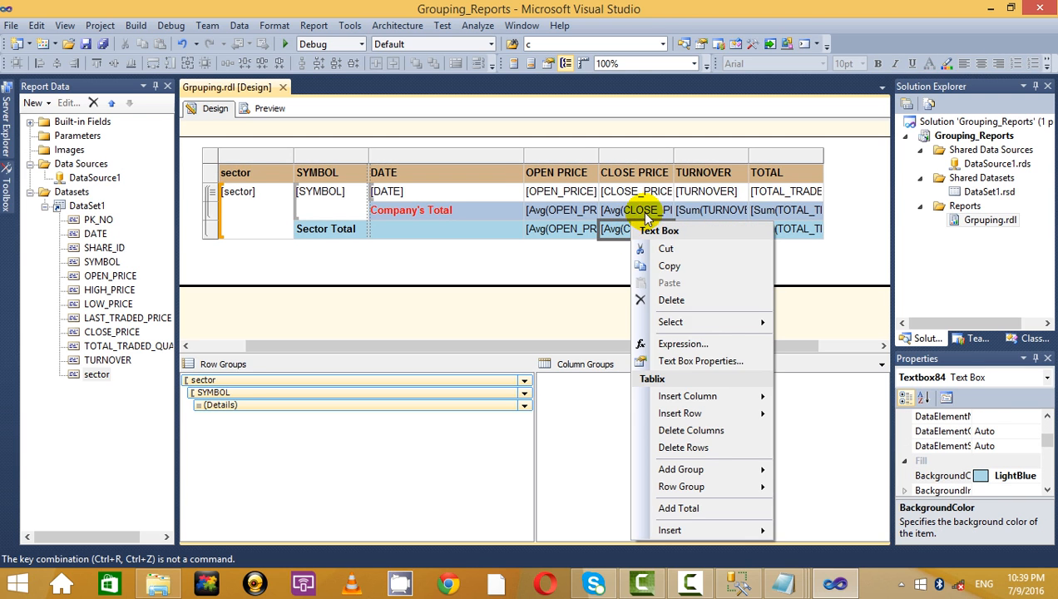
pyautogui.click(725, 359)
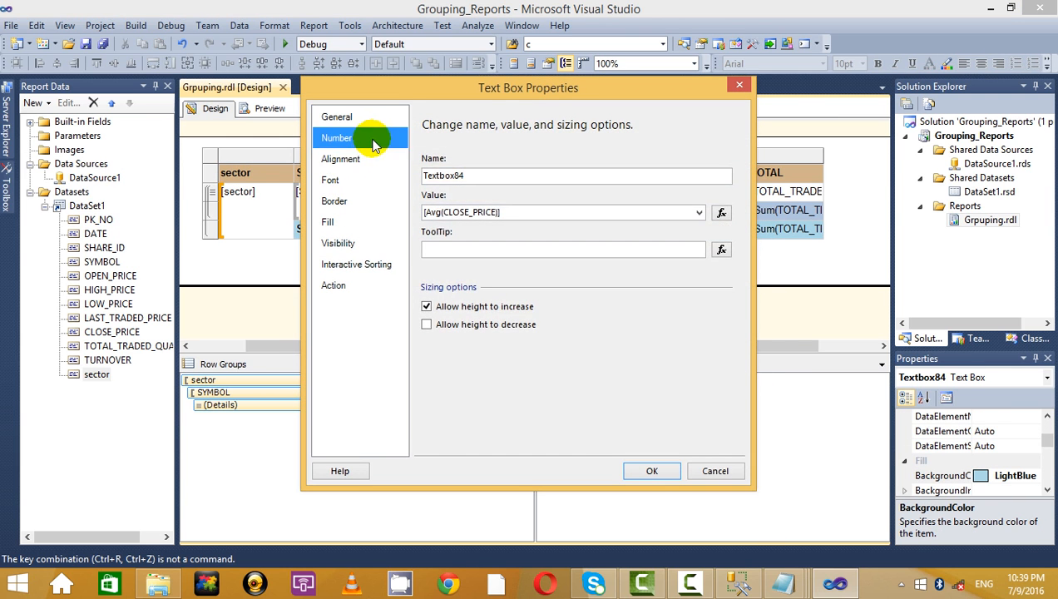
pyautogui.click(373, 140)
pyautogui.click(460, 181)
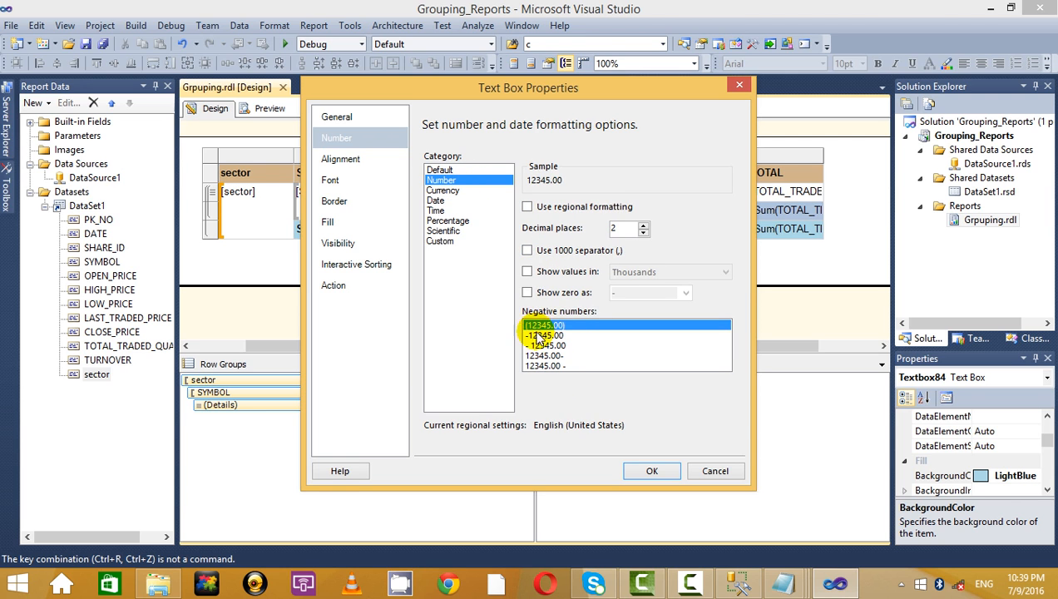
pyautogui.click(583, 335)
pyautogui.click(654, 469)
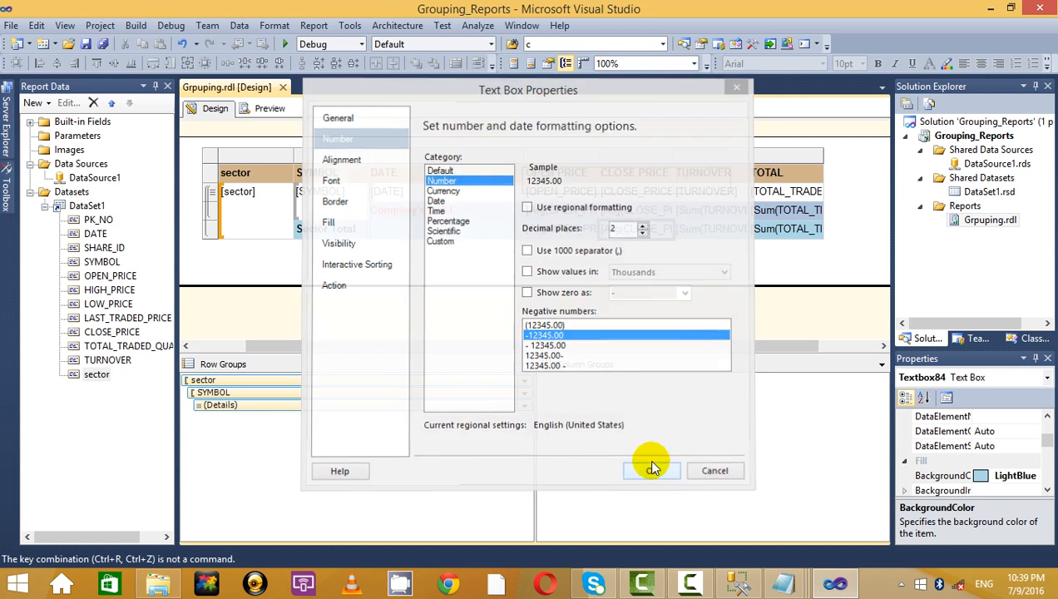
# - Preview the report and page through it to examine the Company's Total and Sector Total rows in each sector
pyautogui.click(574, 276)
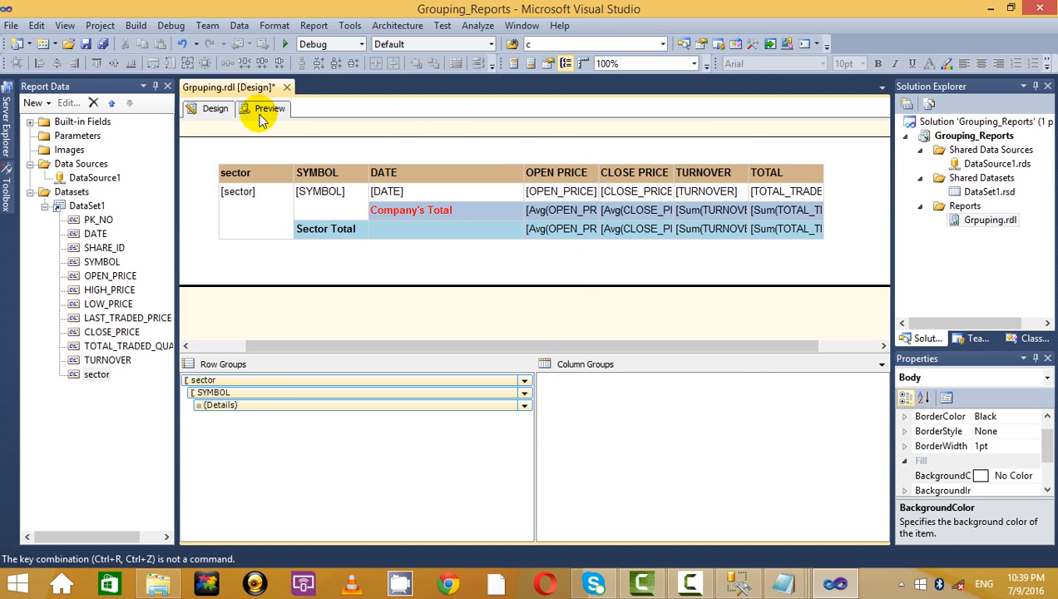
pyautogui.click(265, 111)
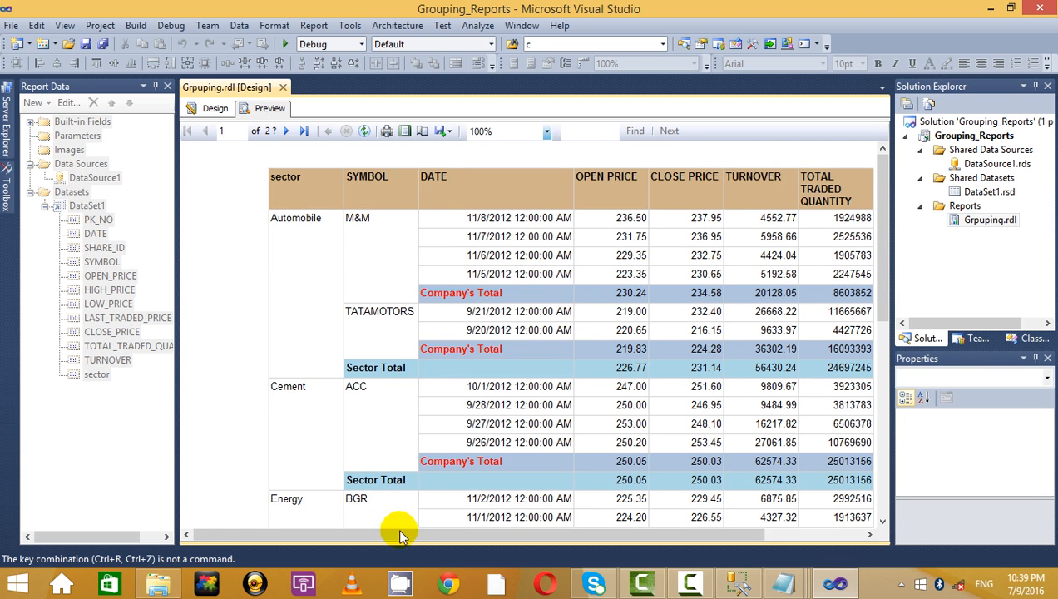
pyautogui.moveTo(399, 535); pyautogui.dragTo(602, 524)
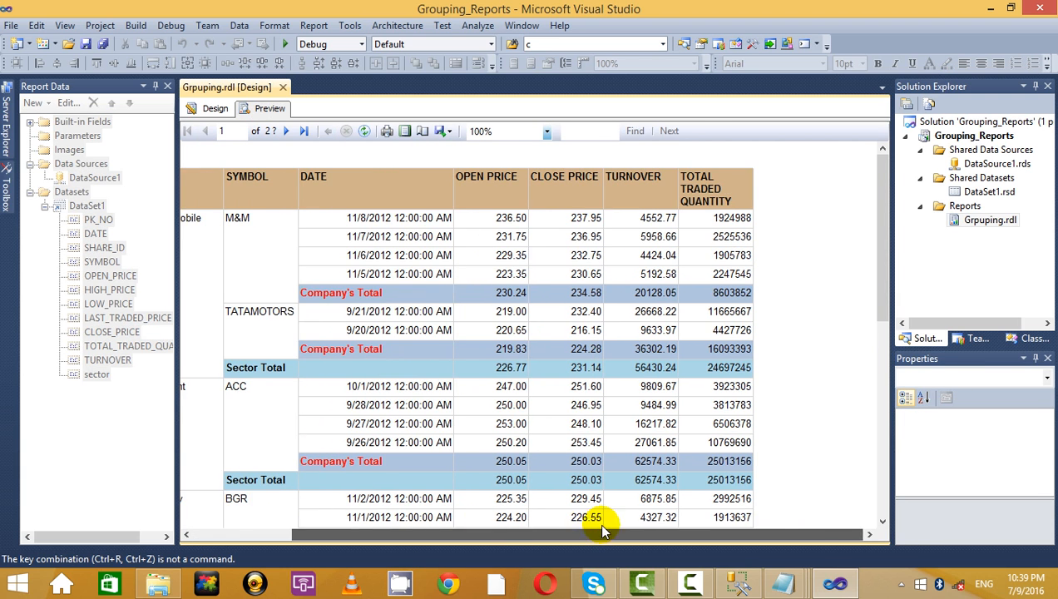
pyautogui.click(303, 132)
pyautogui.click(204, 131)
pyautogui.click(204, 131)
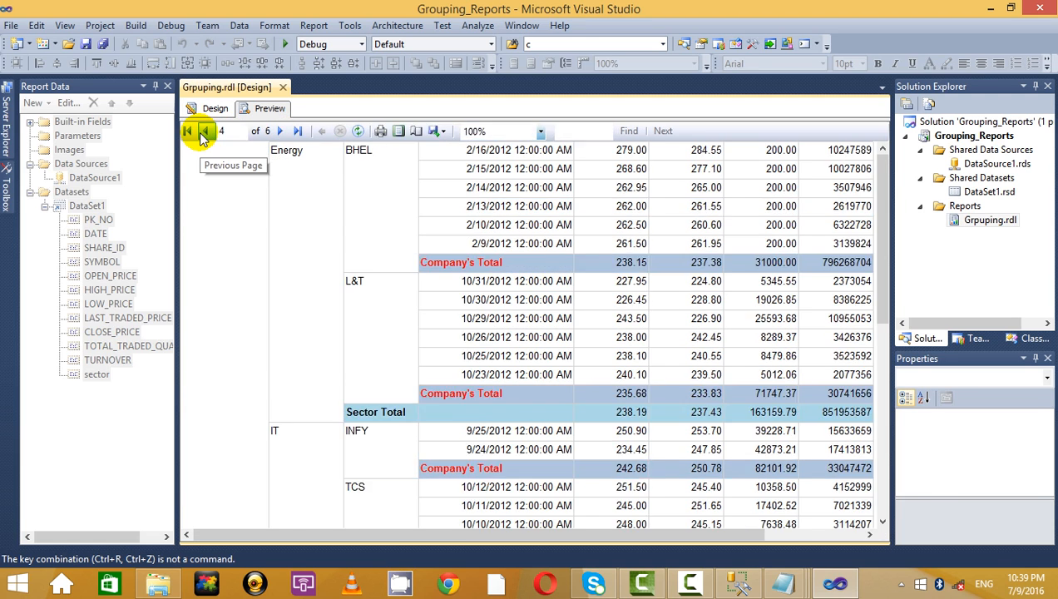
pyautogui.click(202, 134)
pyautogui.click(201, 134)
pyautogui.click(201, 134)
pyautogui.click(282, 132)
pyautogui.click(282, 131)
pyautogui.click(282, 132)
pyautogui.click(282, 131)
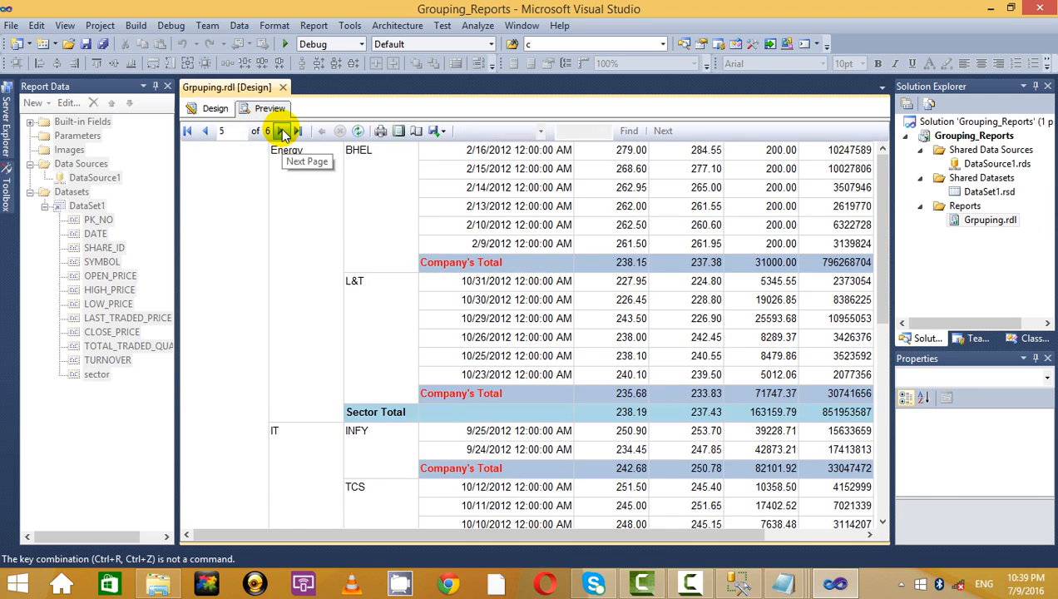
pyautogui.click(282, 131)
pyautogui.scroll(4, 418, 270)
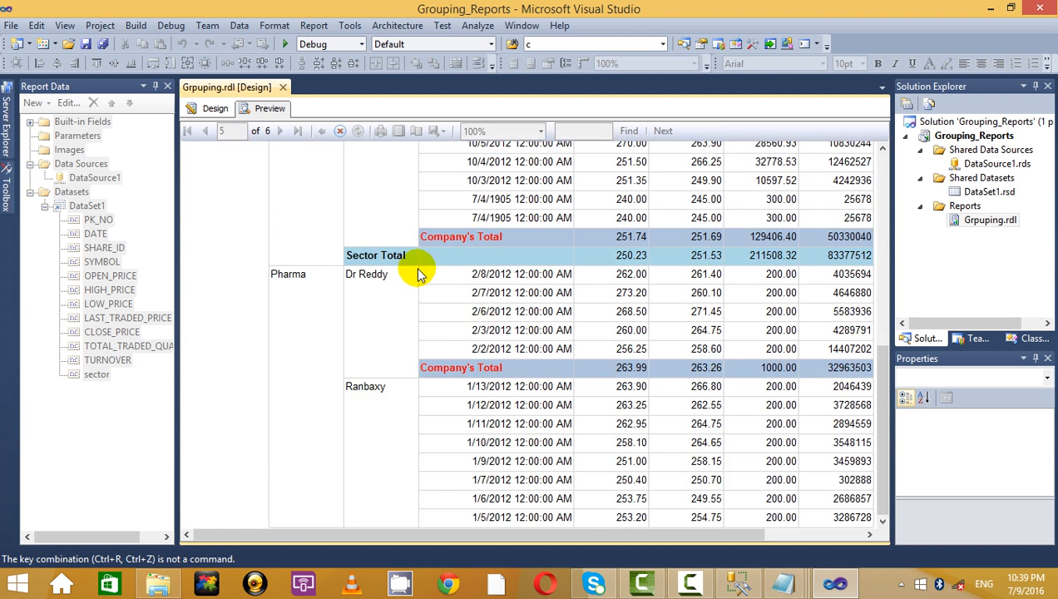
pyautogui.scroll(-3, 418, 274)
# - Add a total row after the sector row group in the report design
pyautogui.click(215, 108)
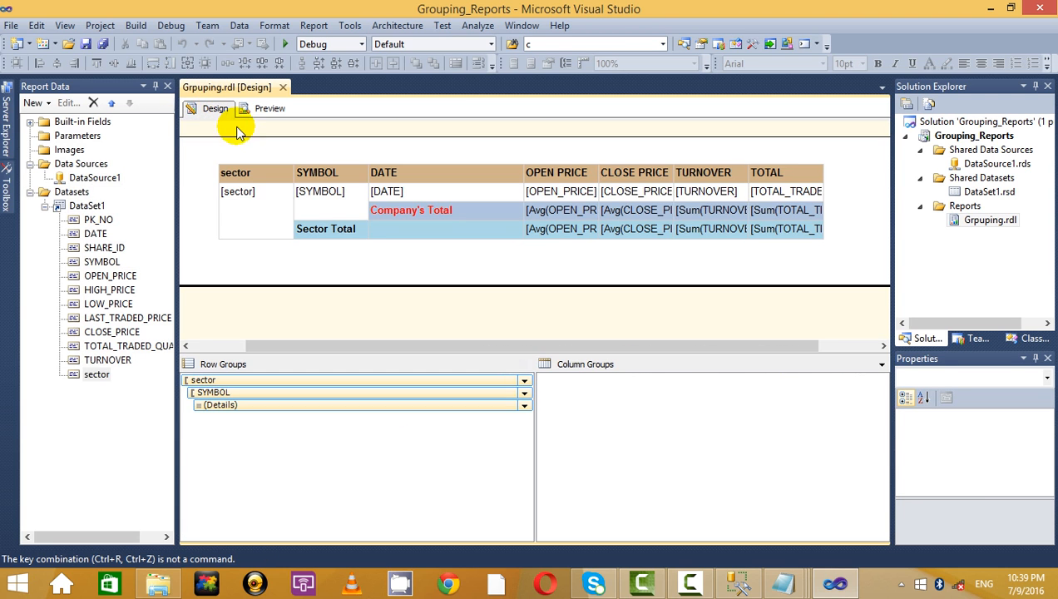
pyautogui.click(360, 227)
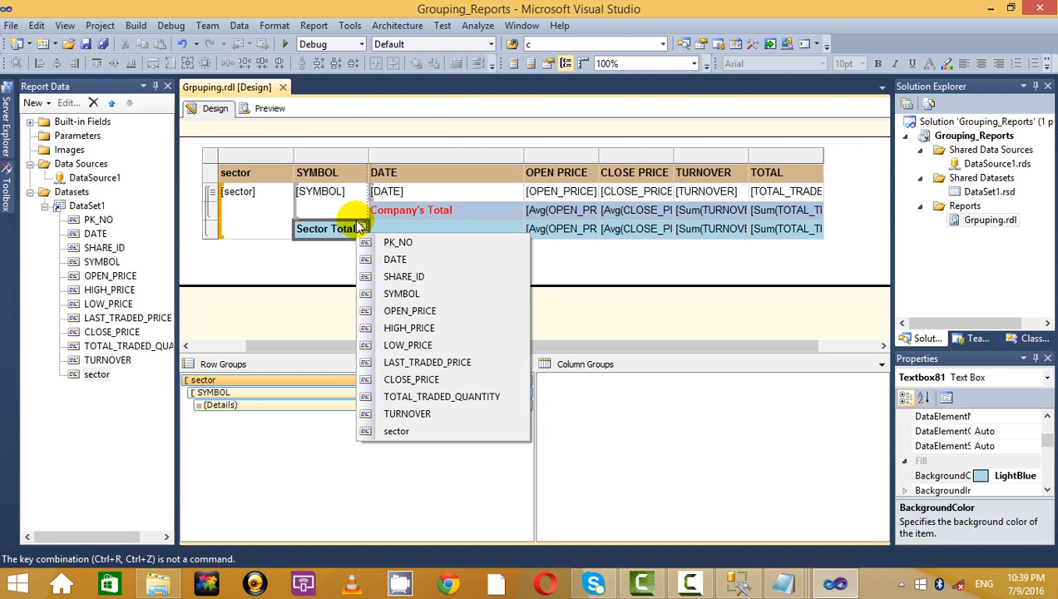
pyautogui.click(233, 235)
pyautogui.click(208, 230)
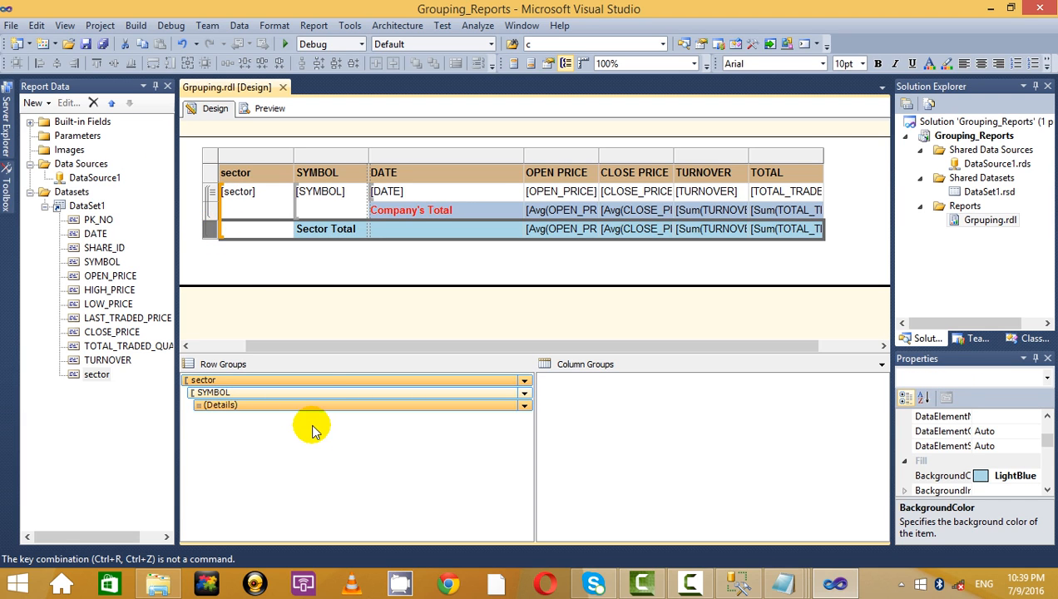
pyautogui.rightClick(313, 380)
pyautogui.moveTo(433, 414)
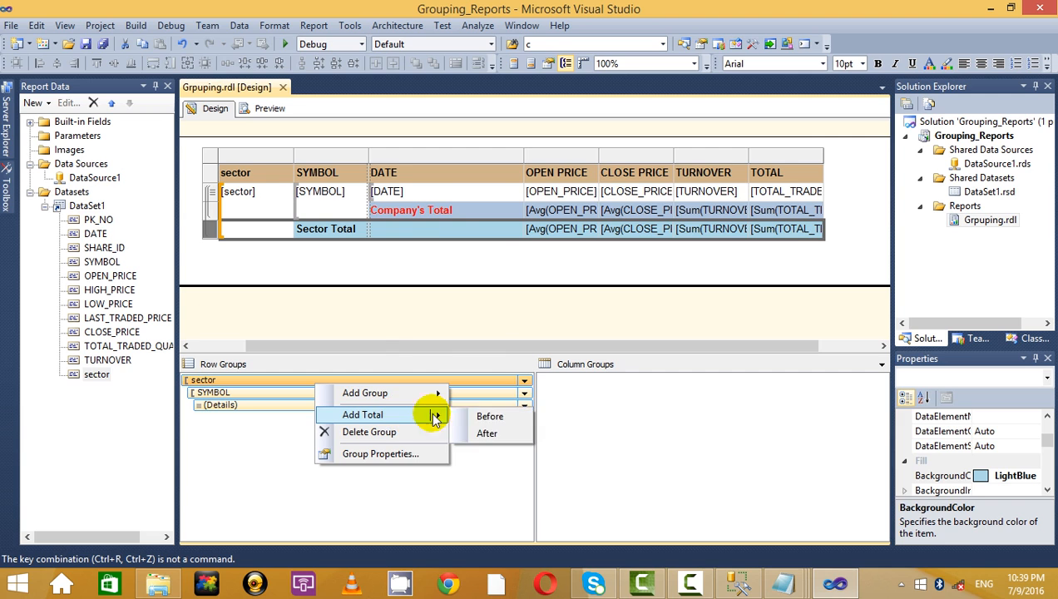
pyautogui.click(485, 434)
pyautogui.click(442, 249)
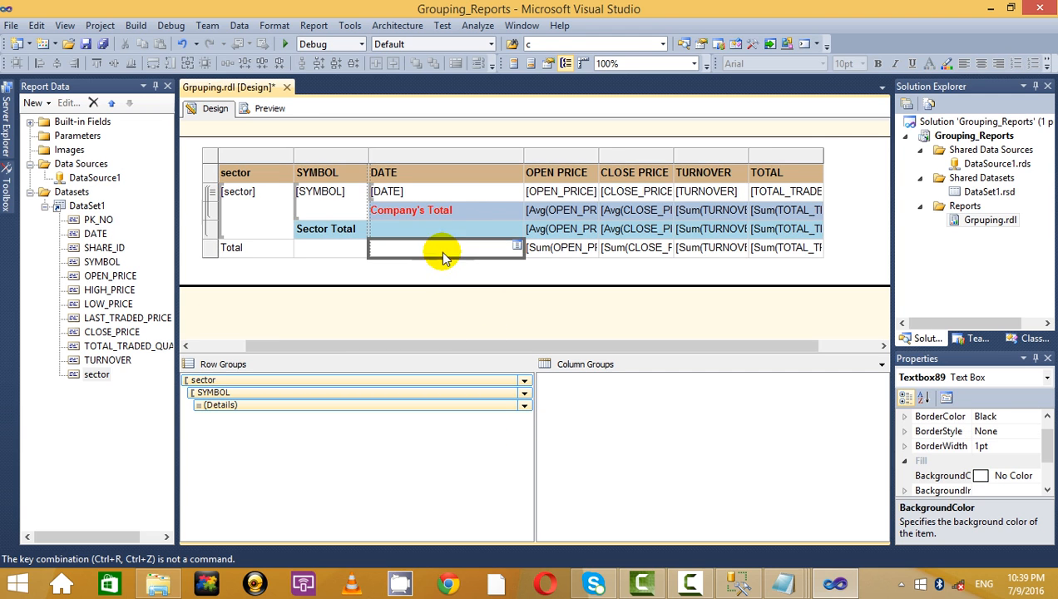
# - Set the background colour of the new Total row to cornflower blue
pyautogui.click(211, 250)
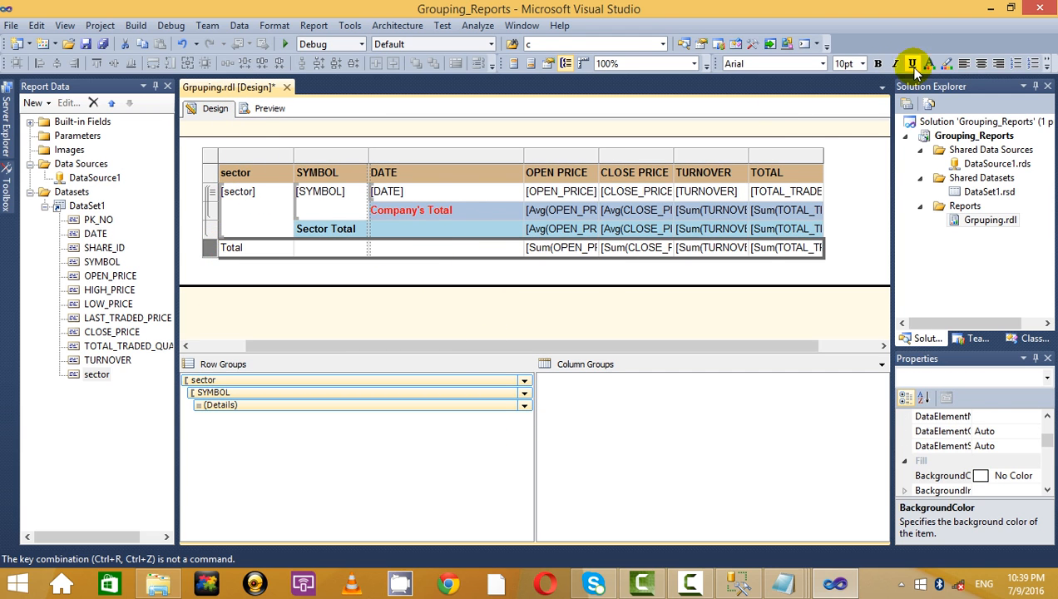
pyautogui.click(947, 65)
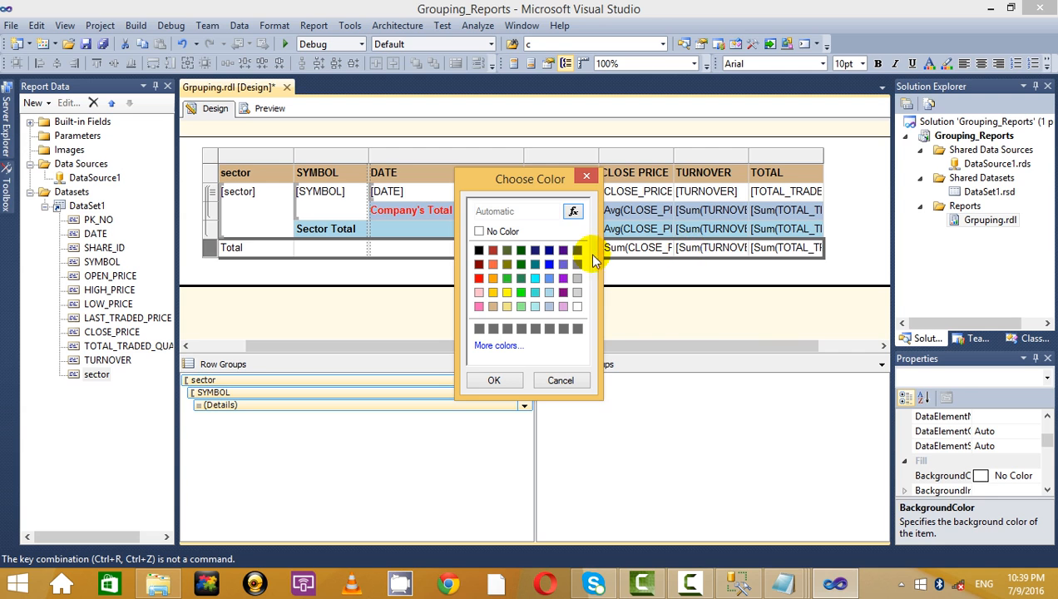
pyautogui.click(549, 279)
pyautogui.click(496, 380)
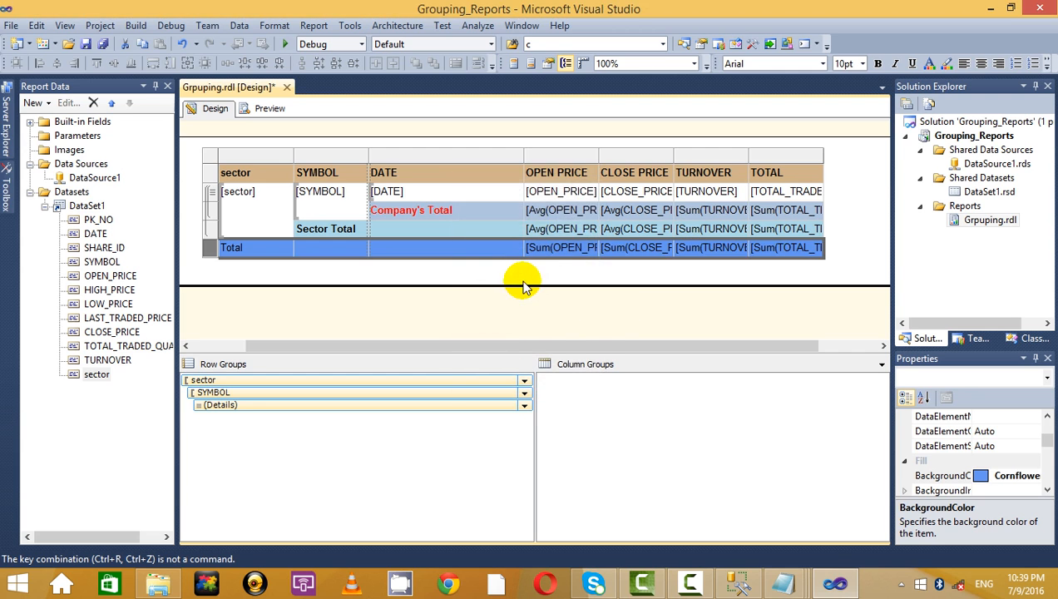
# - Change the label of the table's last row to "Industry Total"
pyautogui.click(259, 250)
pyautogui.click(223, 249)
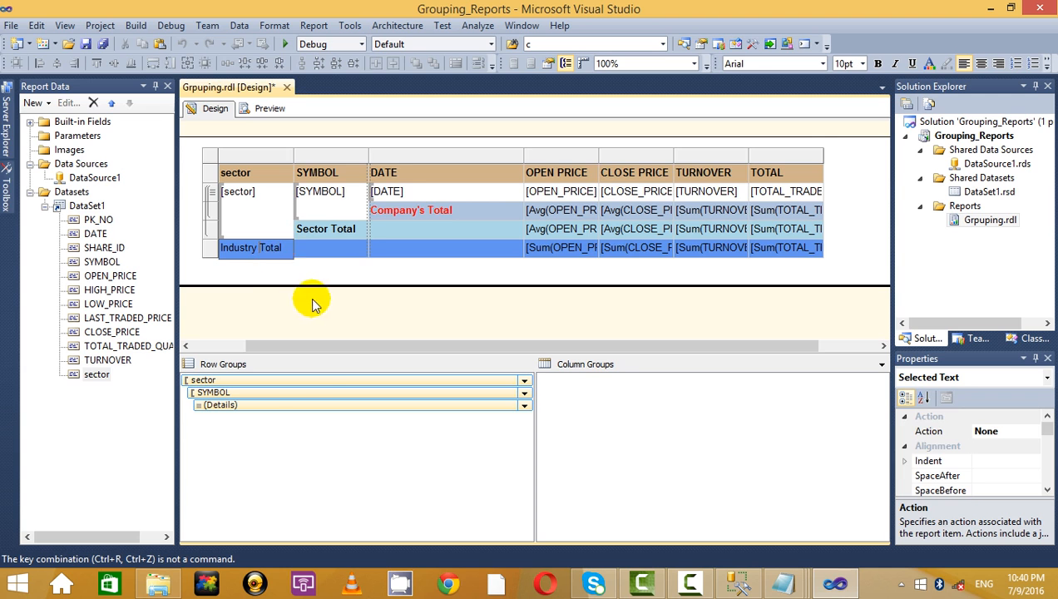
pyautogui.click(263, 256)
pyautogui.click(286, 247)
pyautogui.click(231, 285)
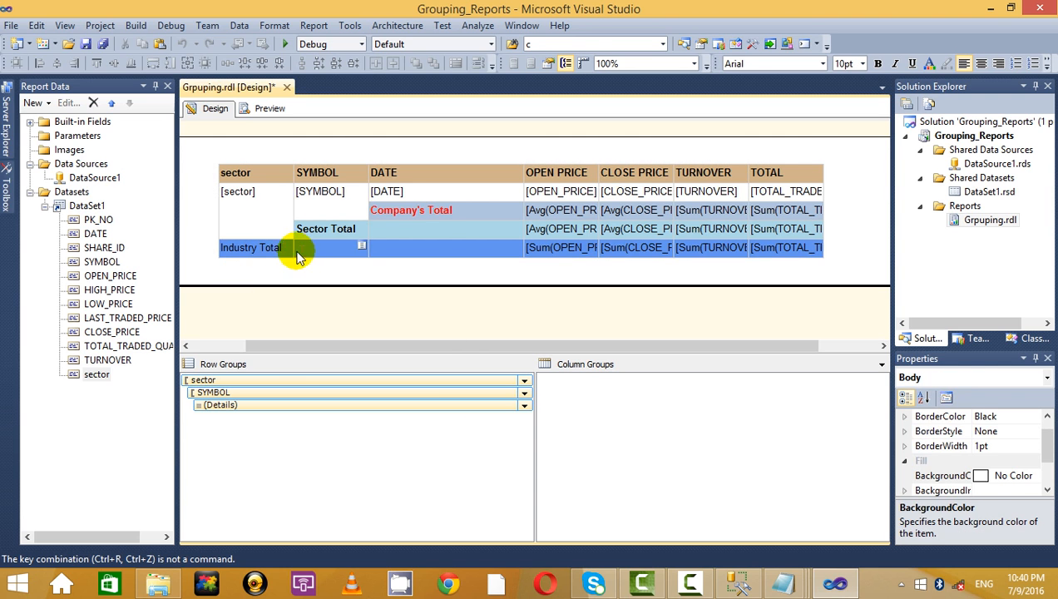
# - Make the "Industry Total" label bold
pyautogui.click(290, 250)
pyautogui.click(291, 248)
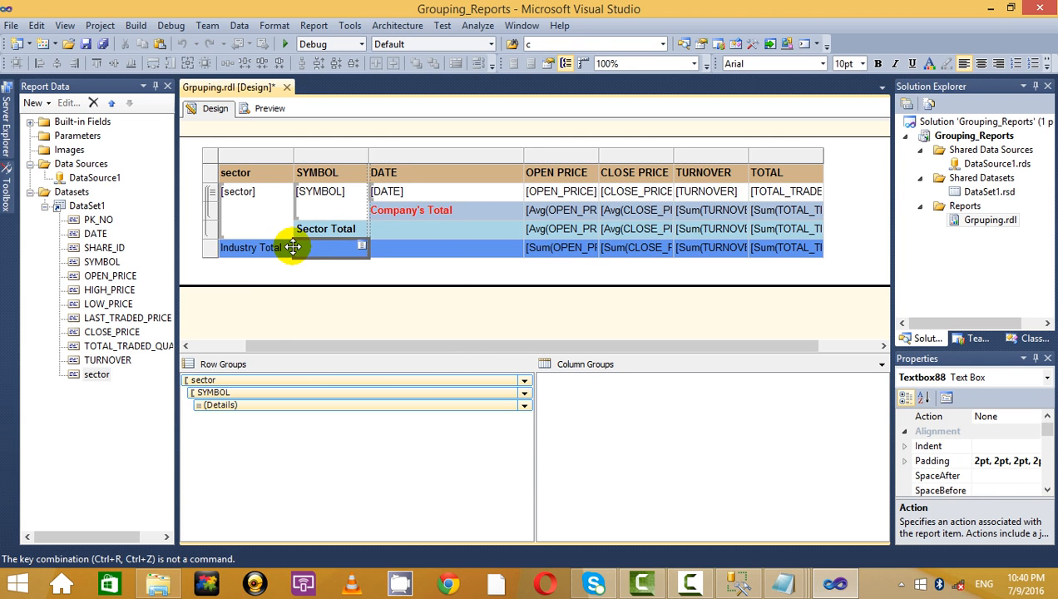
pyautogui.click(287, 249)
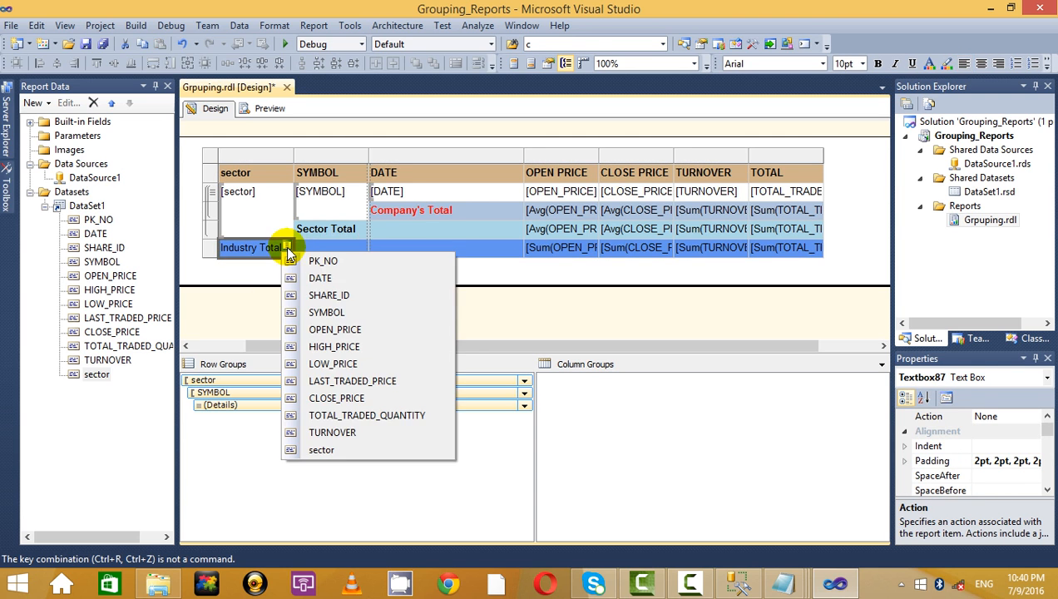
pyautogui.click(878, 65)
pyautogui.click(948, 65)
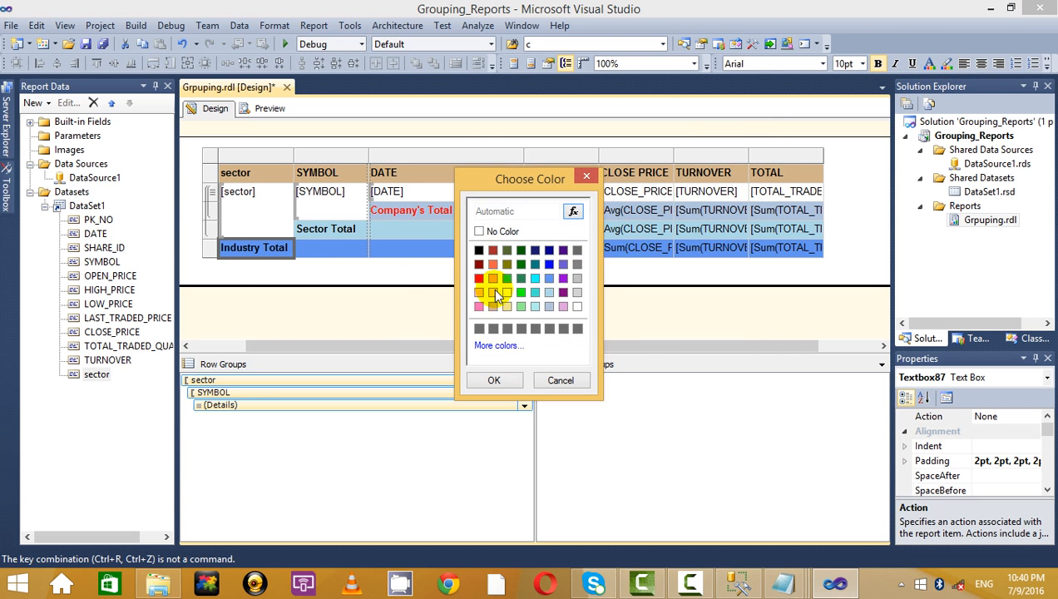
pyautogui.click(402, 272)
pyautogui.click(559, 381)
pyautogui.click(425, 272)
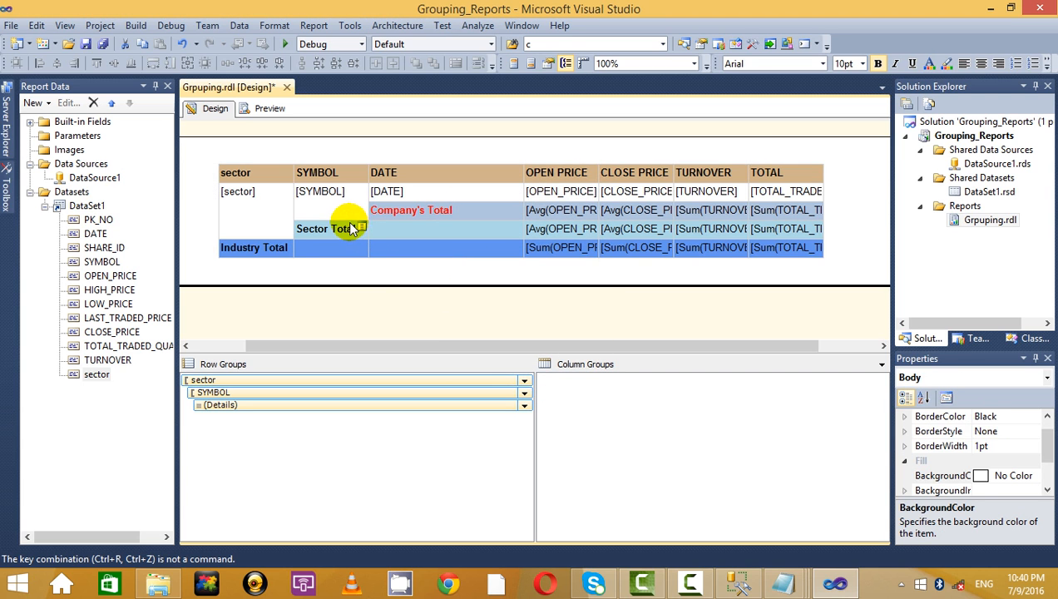
# - Set the font colour of the "Sector Total" and "Industry Total" labels to red and check them through the preview's last page
pyautogui.click(315, 229)
pyautogui.keyDown('ctrl'); pyautogui.click(260, 247); pyautogui.keyUp('ctrl')
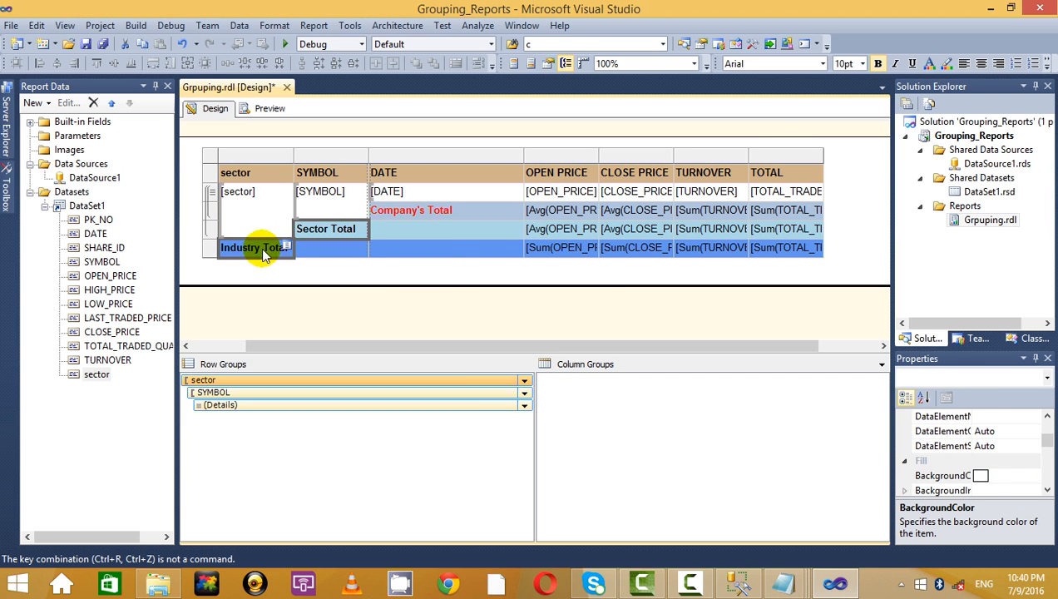
pyautogui.click(947, 65)
pyautogui.click(587, 179)
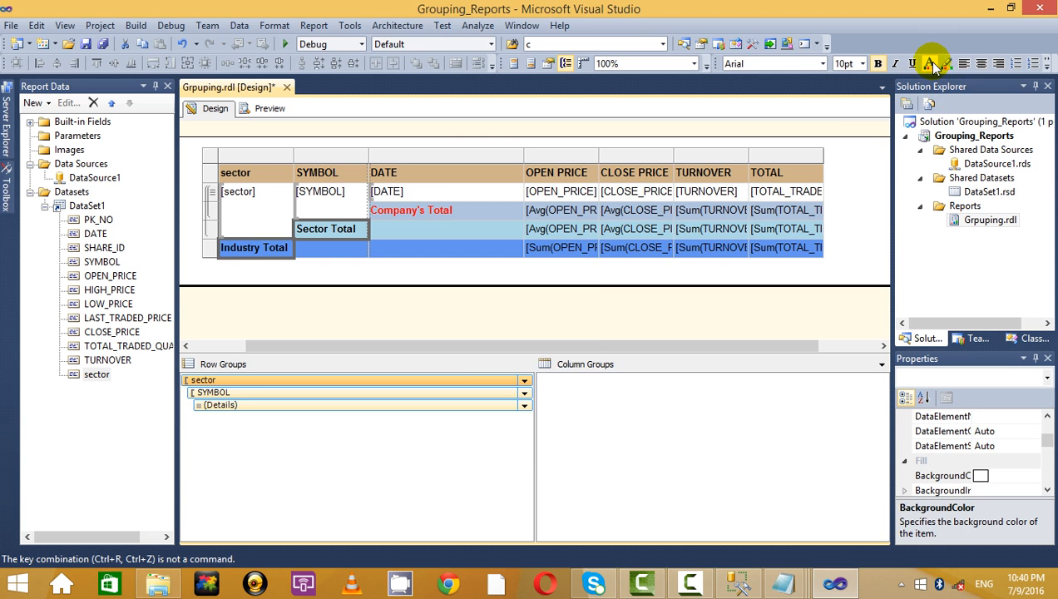
pyautogui.click(933, 65)
pyautogui.click(479, 279)
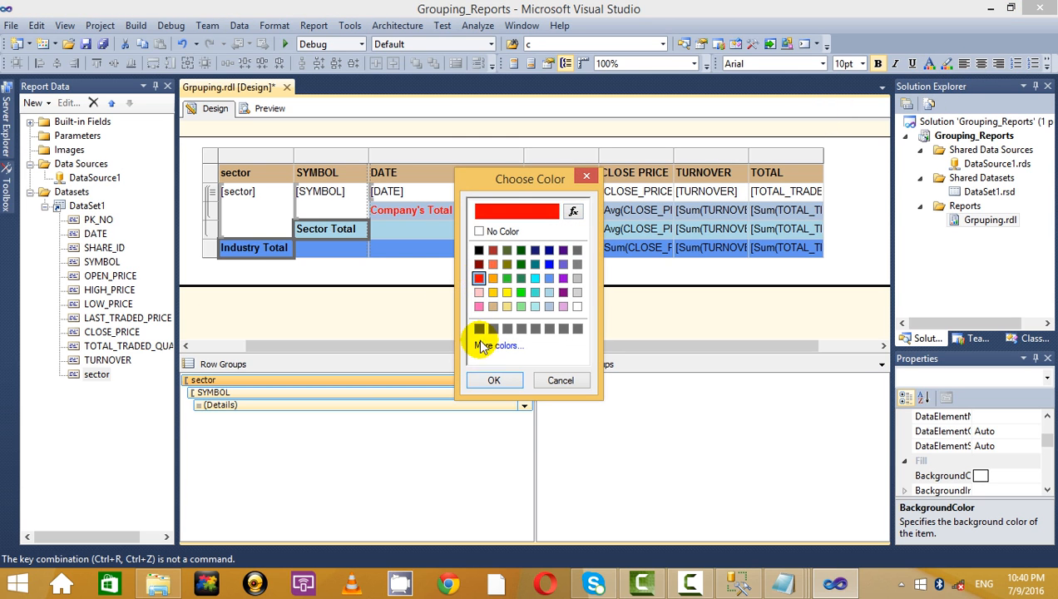
pyautogui.click(490, 378)
pyautogui.click(391, 282)
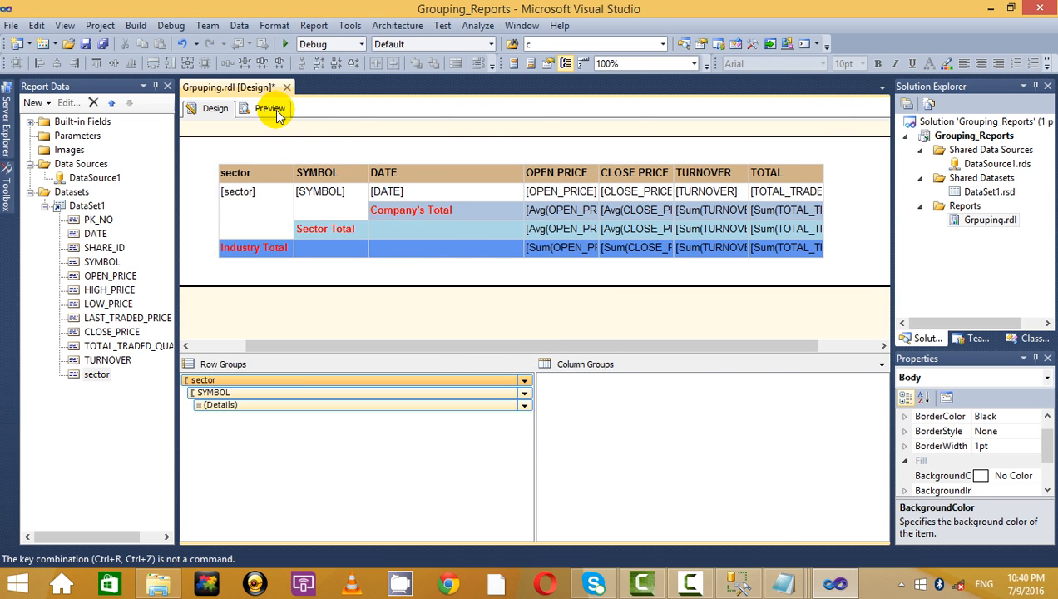
pyautogui.click(269, 109)
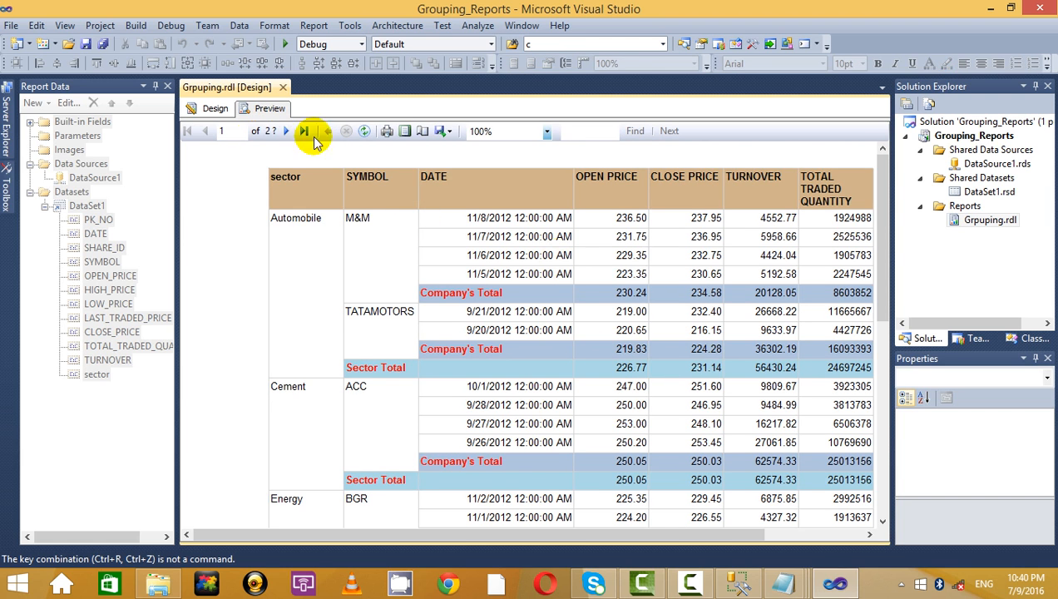
pyautogui.click(287, 132)
pyautogui.click(304, 131)
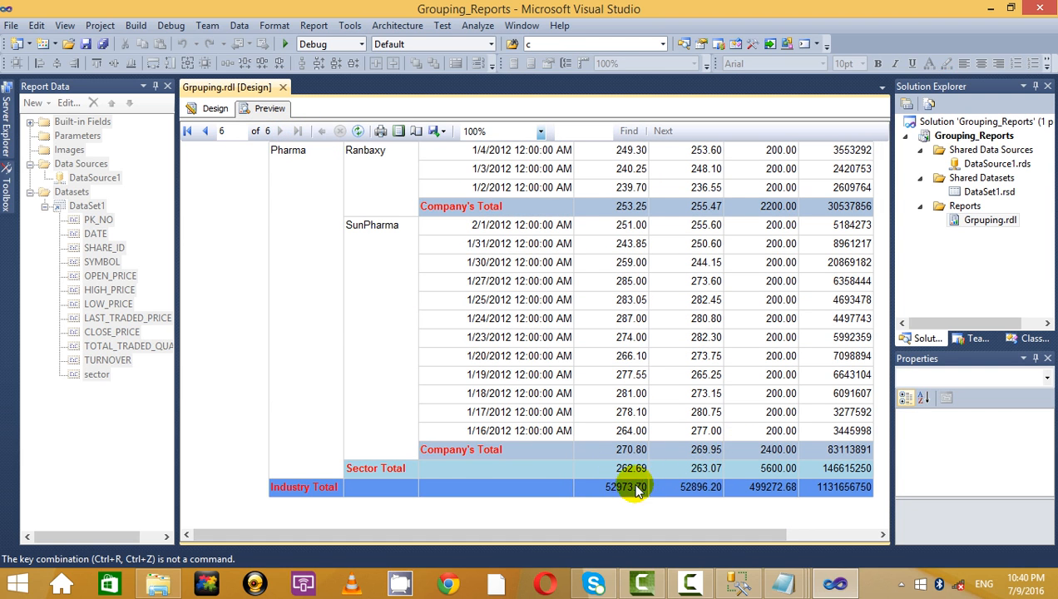
# - Remove the OPEN PRICE and CLOSE PRICE sums from the Industry Total row and check that row on the preview's last page
pyautogui.click(213, 108)
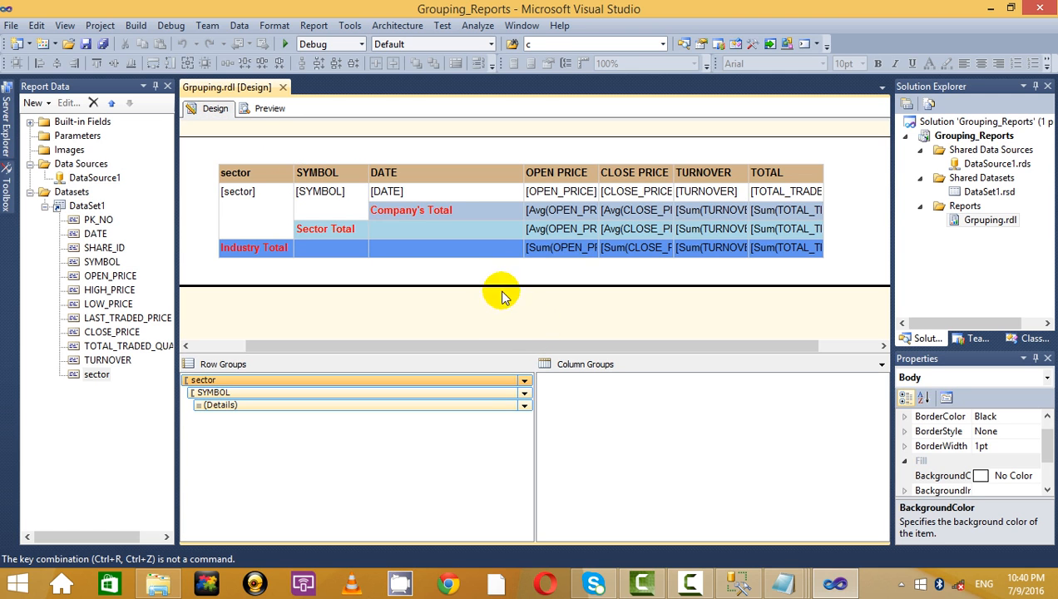
pyautogui.click(543, 249)
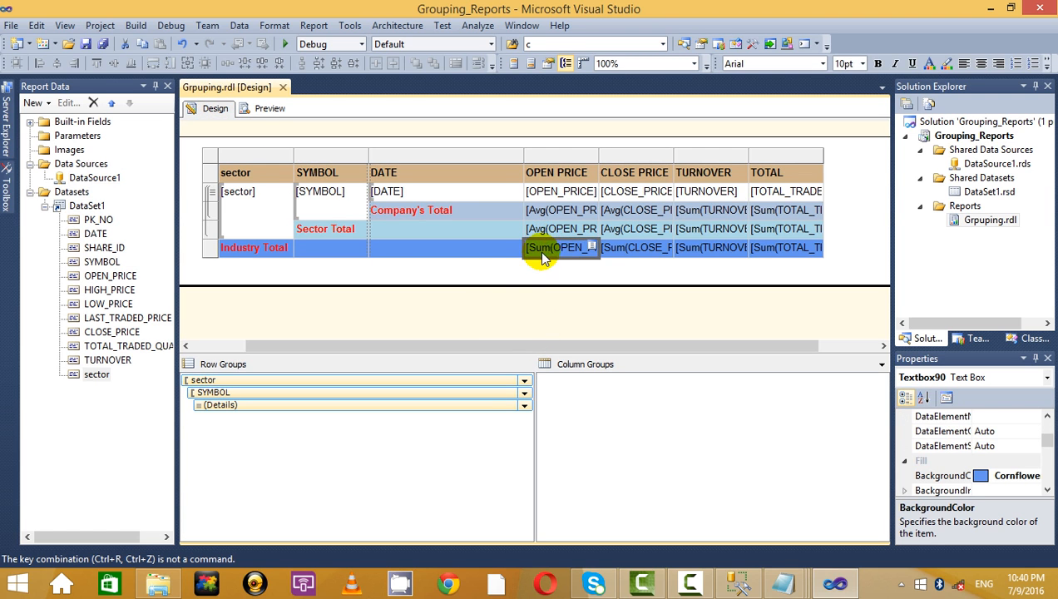
pyautogui.moveTo(626, 247); pyautogui.dragTo(706, 247)
pyautogui.click(767, 248)
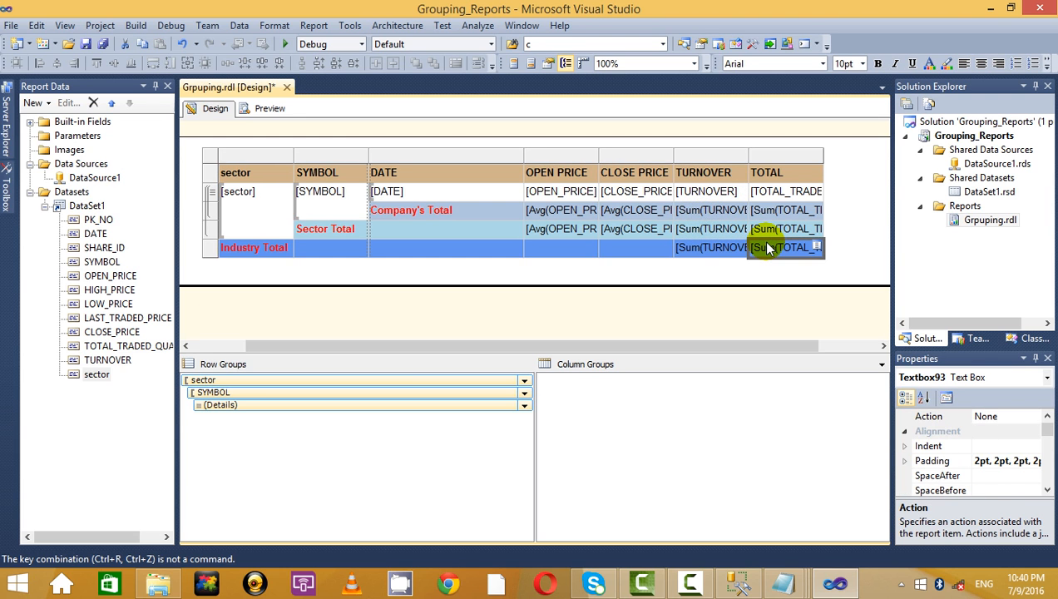
pyautogui.click(296, 266)
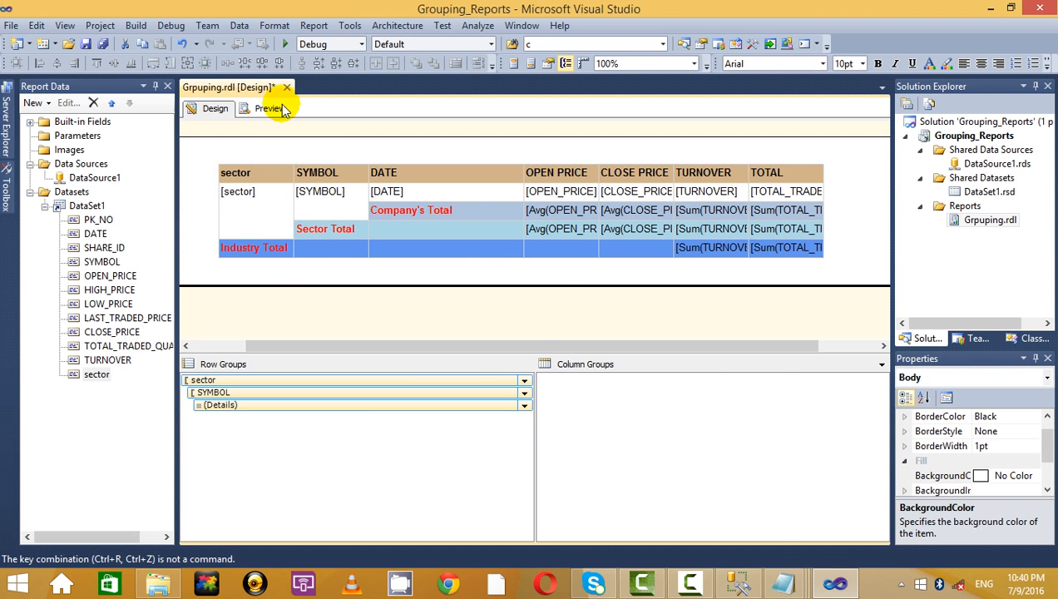
pyautogui.click(265, 113)
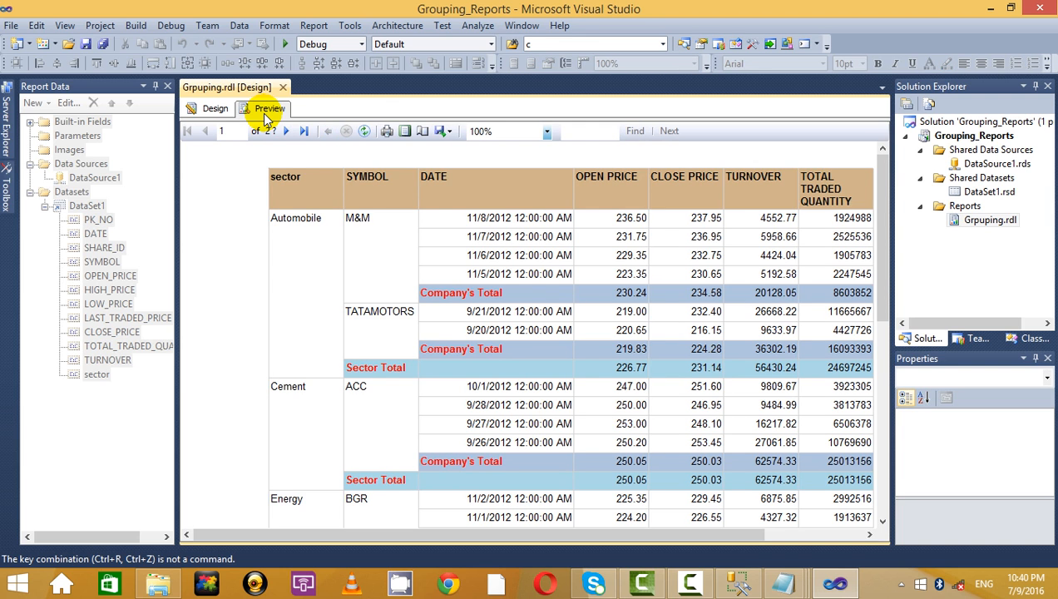
pyautogui.click(287, 131)
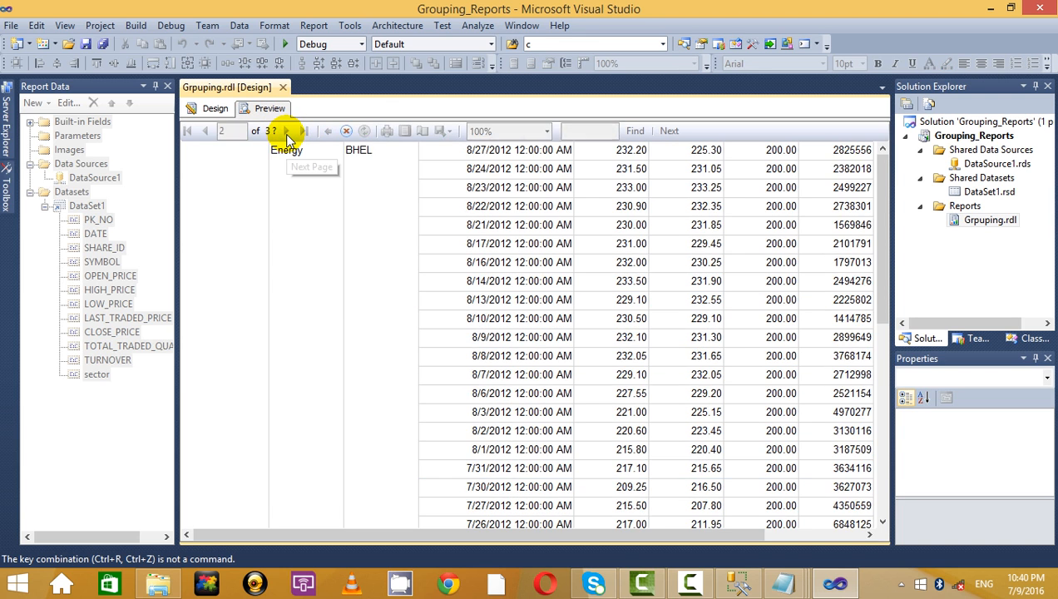
pyautogui.click(284, 131)
pyautogui.click(284, 130)
pyautogui.click(285, 130)
pyautogui.click(304, 131)
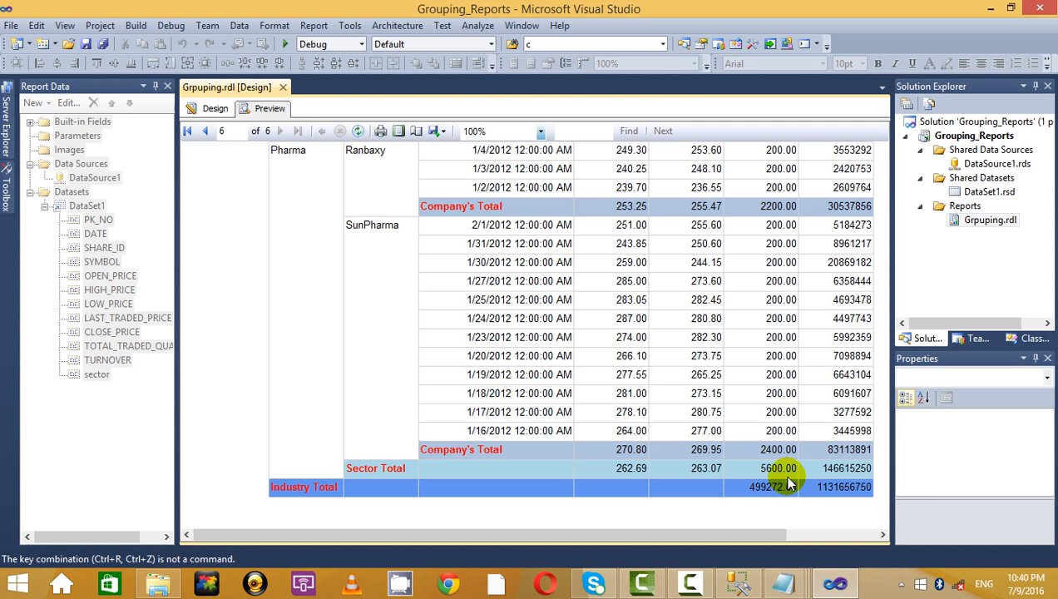
# - Look over the grouped table in the report design and preview the report again
pyautogui.click(226, 111)
pyautogui.click(444, 176)
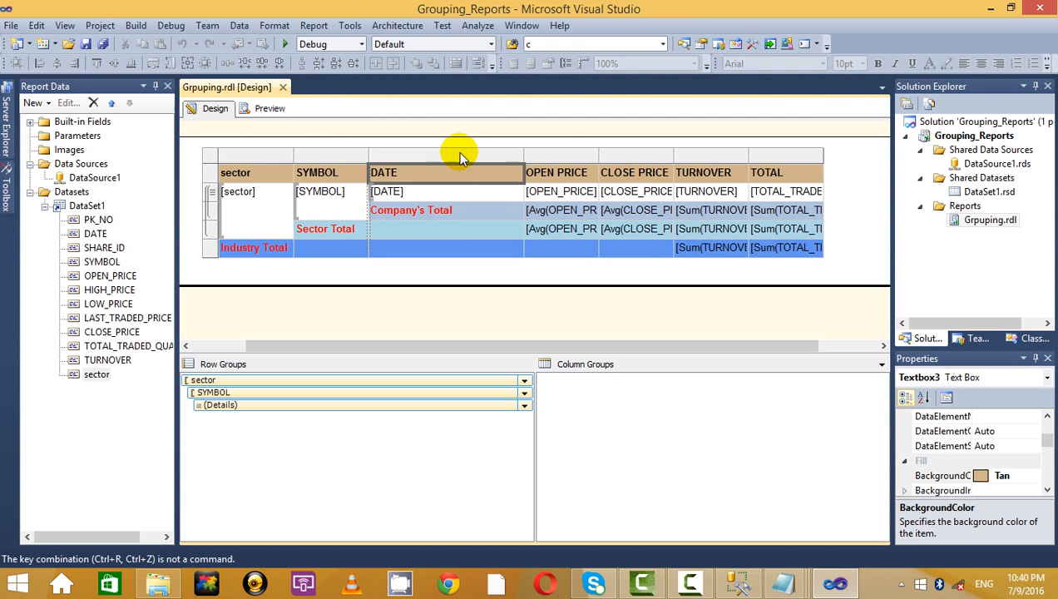
pyautogui.click(457, 154)
pyautogui.click(834, 225)
pyautogui.click(269, 109)
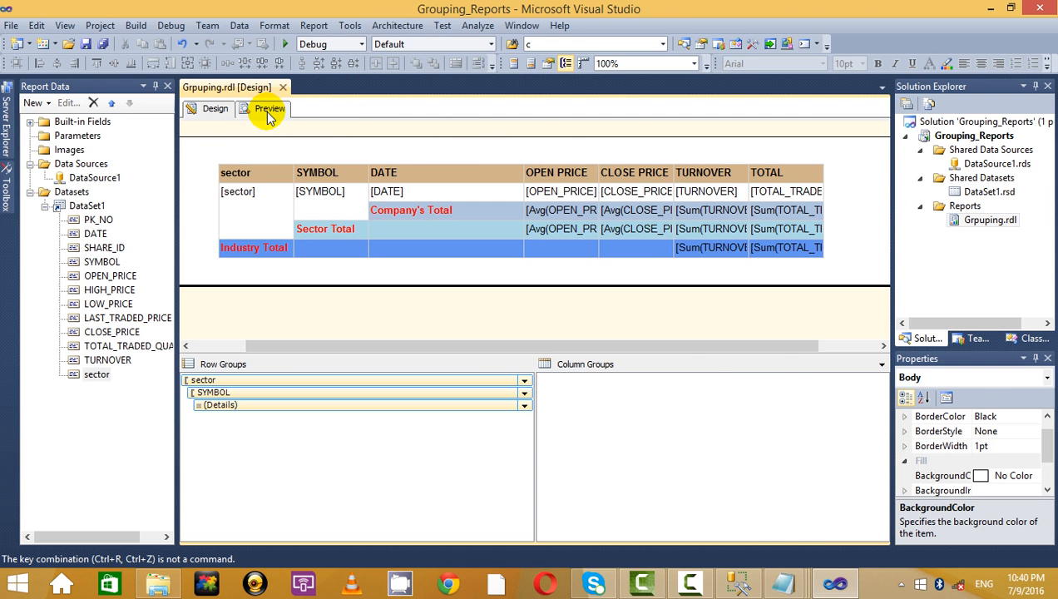
pyautogui.click(213, 108)
pyautogui.hotkey('alt', 'Tab')
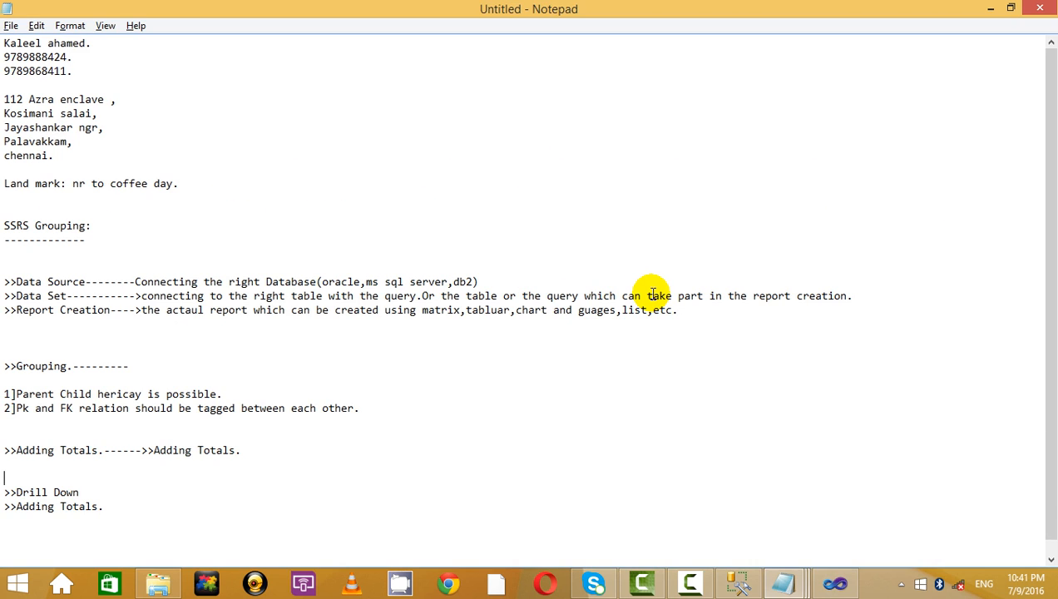
pyautogui.hotkey('alt', 'Tab')
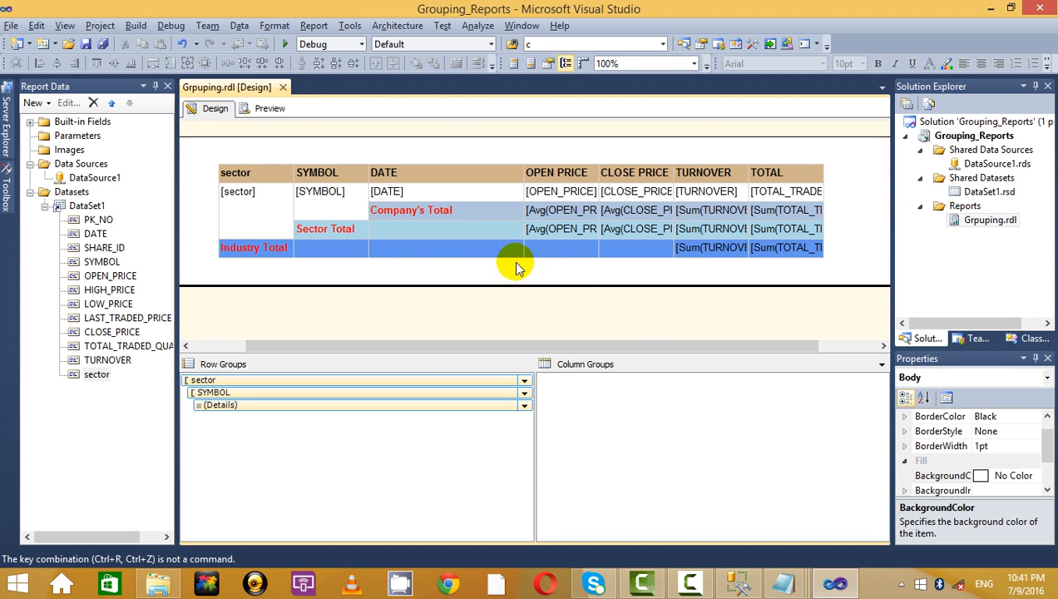
# - Preview the report and export it to Excel as Grpuping.xlsx on the Desktop
pyautogui.click(271, 110)
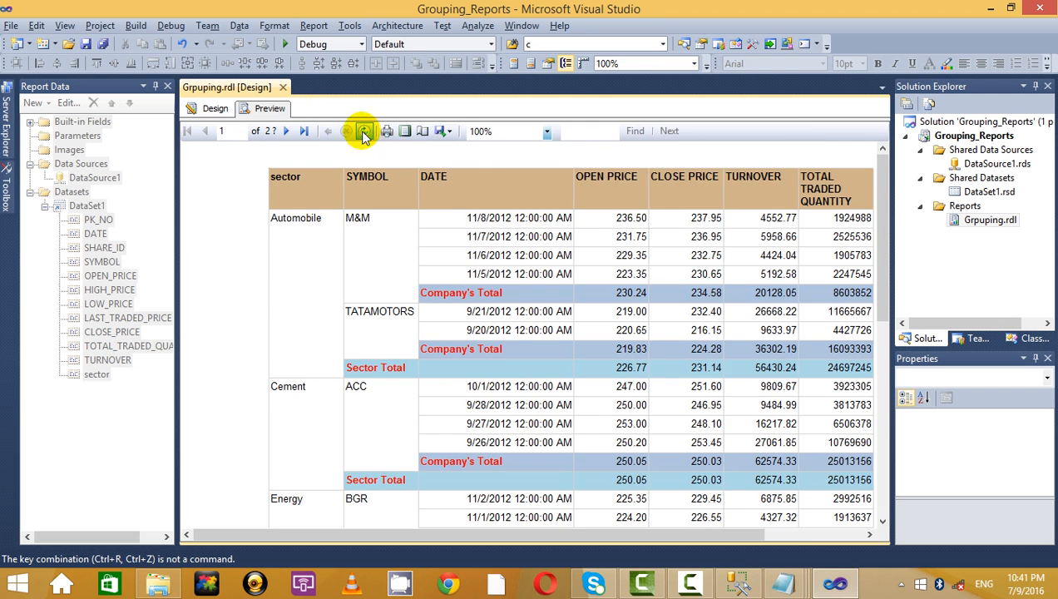
pyautogui.click(442, 132)
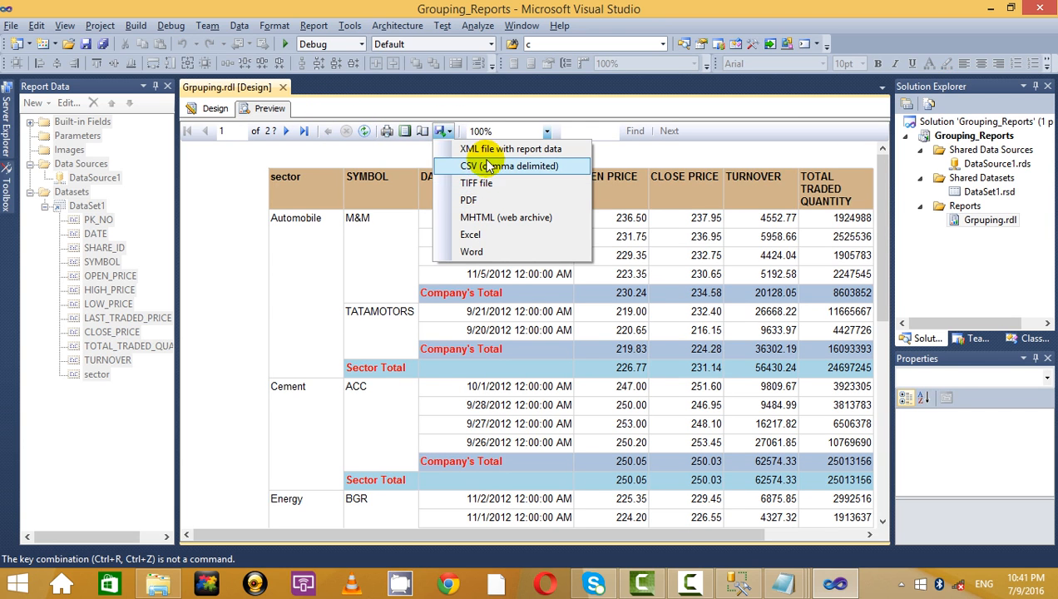
pyautogui.click(516, 241)
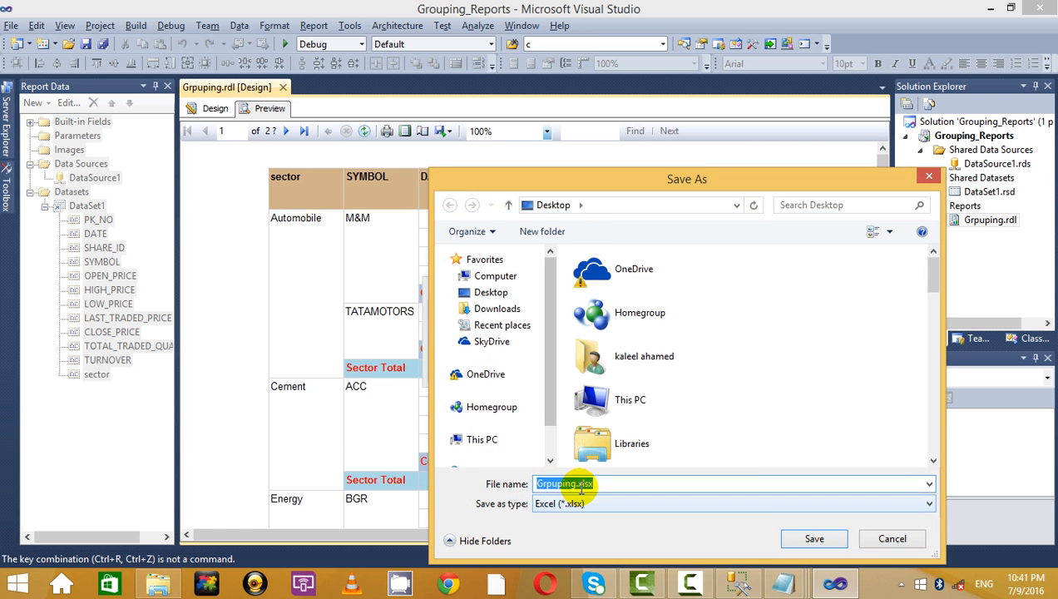
pyautogui.click(579, 484)
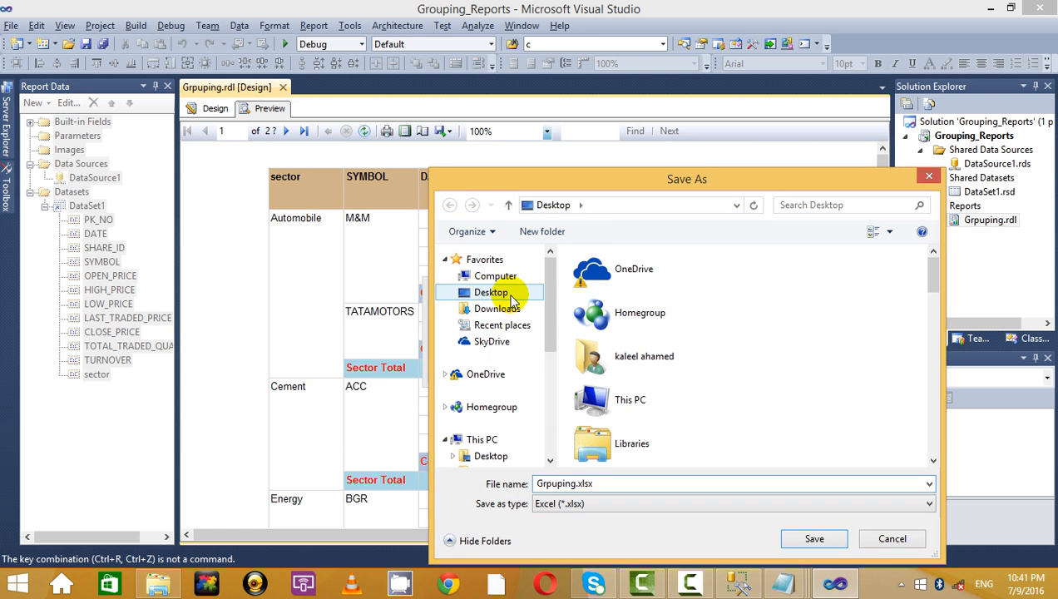
pyautogui.click(803, 538)
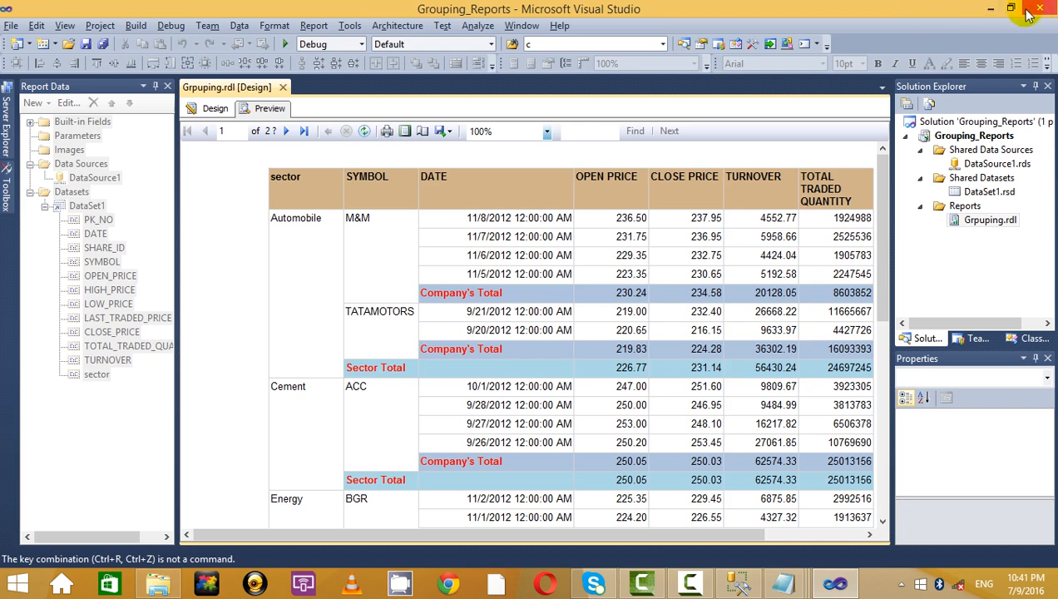
# - Minimize the open windows to reach the desktop and open the exported Grpuping.xlsx in a maximized Excel window
pyautogui.click(996, 8)
pyautogui.click(996, 8)
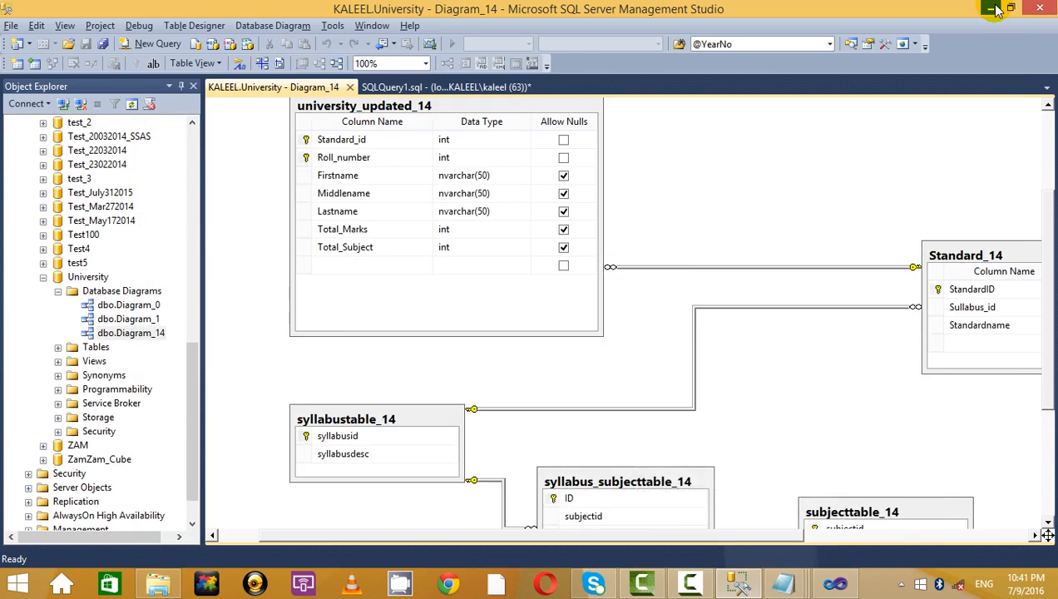
pyautogui.click(994, 8)
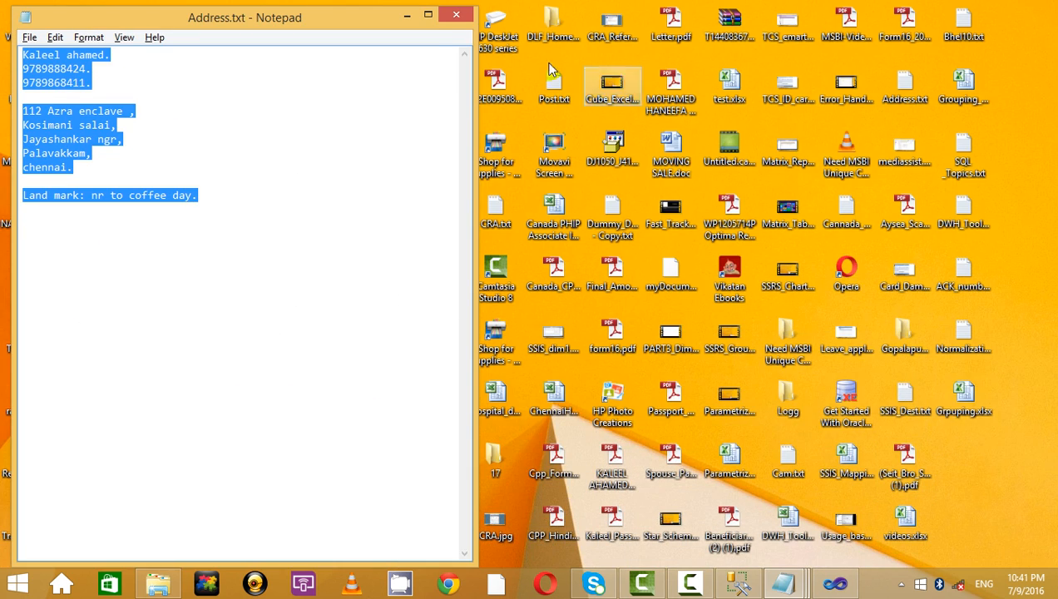
pyautogui.click(408, 16)
pyautogui.doubleClick(985, 399)
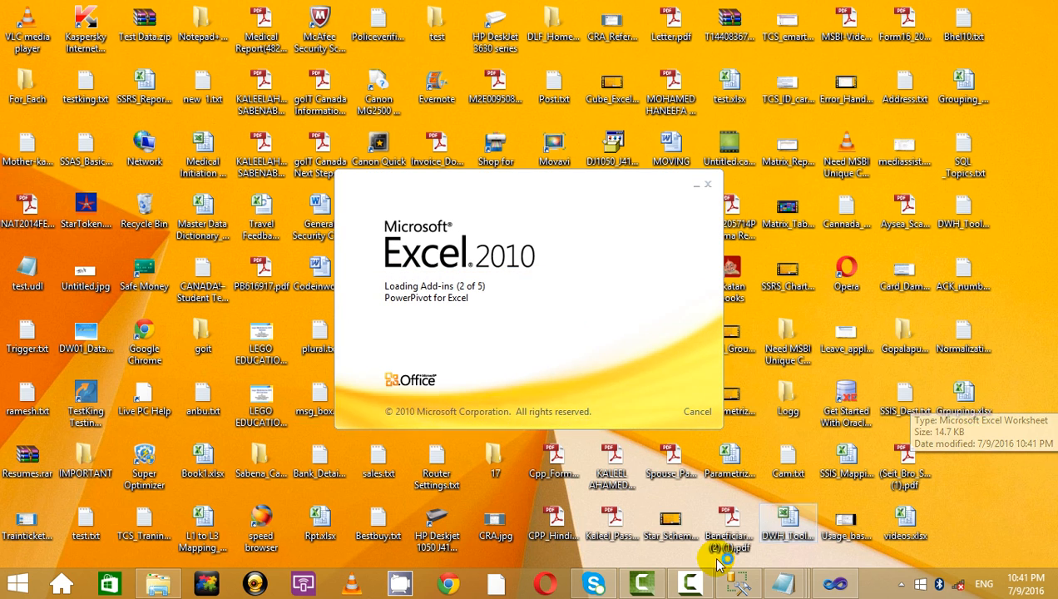
pyautogui.click(698, 587)
pyautogui.click(1030, 467)
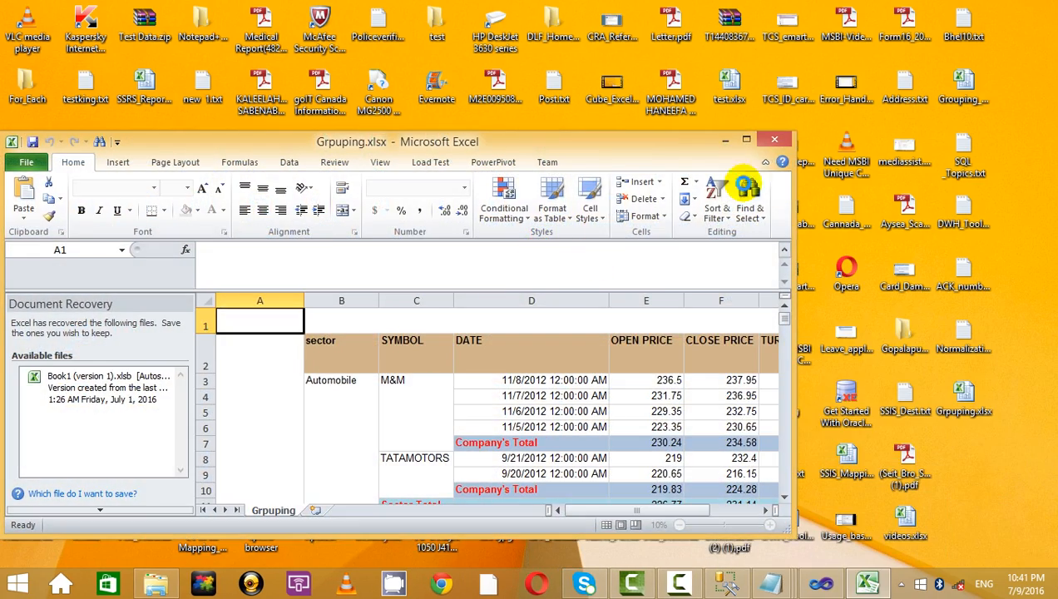
pyautogui.click(747, 146)
# - Examine the sector, SYMBOL, date and price cells of the Automobile group in the exported worksheet
pyautogui.click(702, 262)
pyautogui.scroll(-2, 698, 265)
pyautogui.scroll(2, 699, 265)
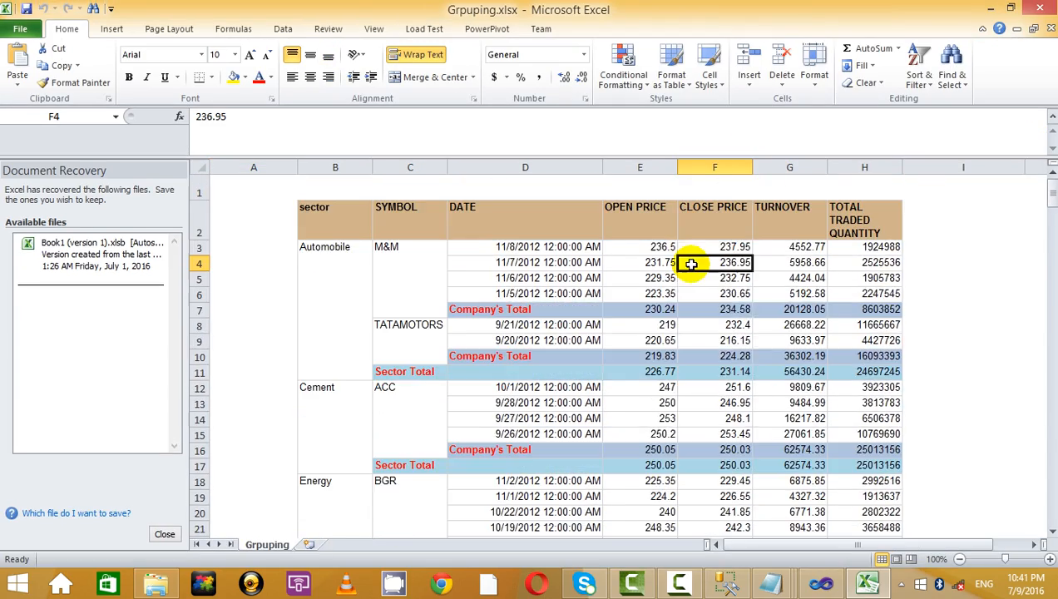
pyautogui.click(346, 234)
pyautogui.click(302, 307)
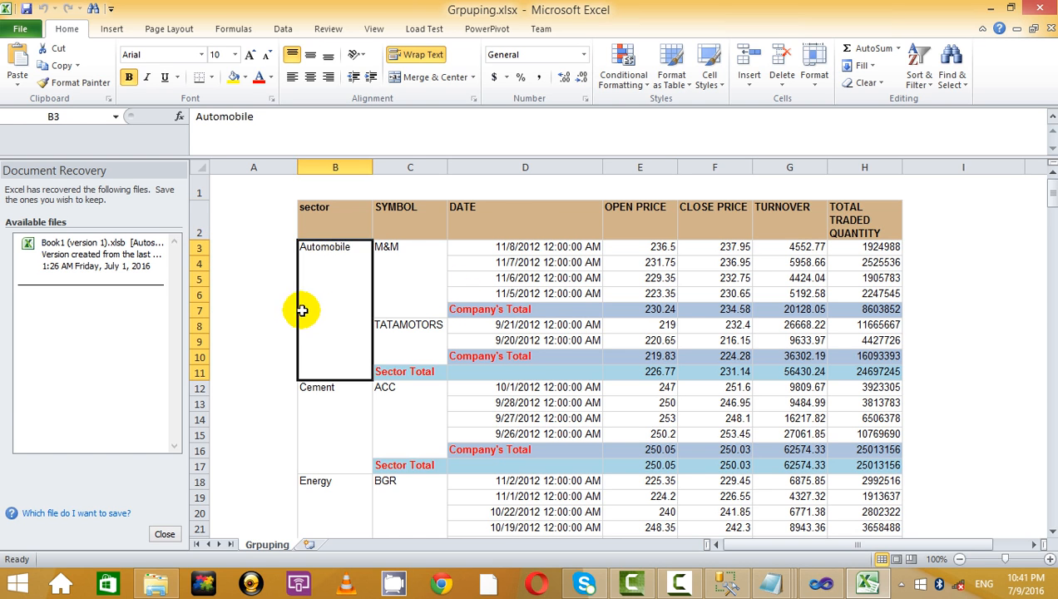
pyautogui.click(420, 292)
pyautogui.scroll(-5, 482, 316)
pyautogui.scroll(5, 482, 316)
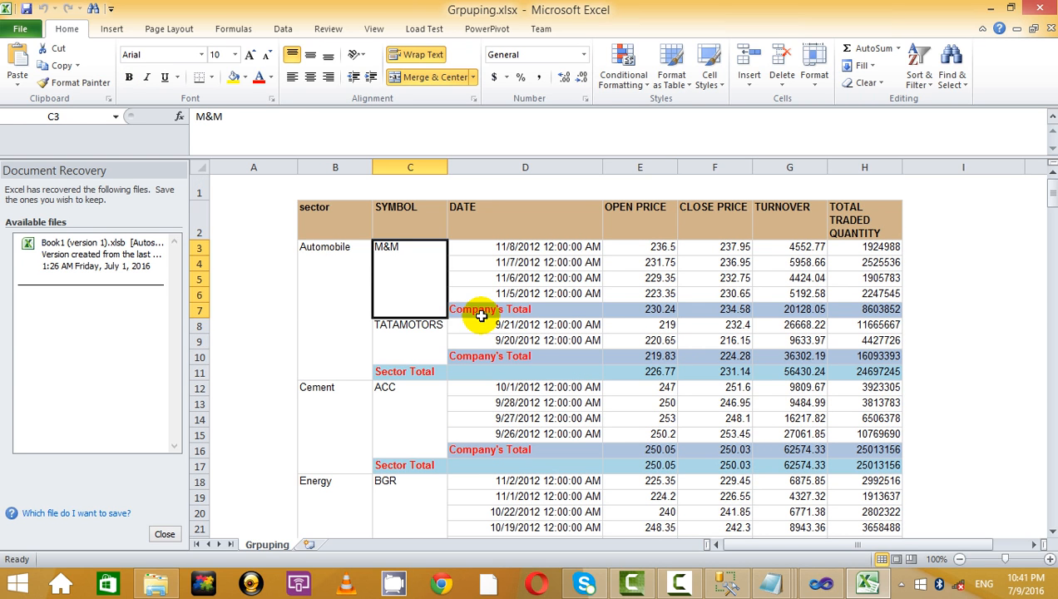
pyautogui.click(405, 326)
pyautogui.click(541, 295)
pyautogui.click(554, 279)
pyautogui.click(639, 278)
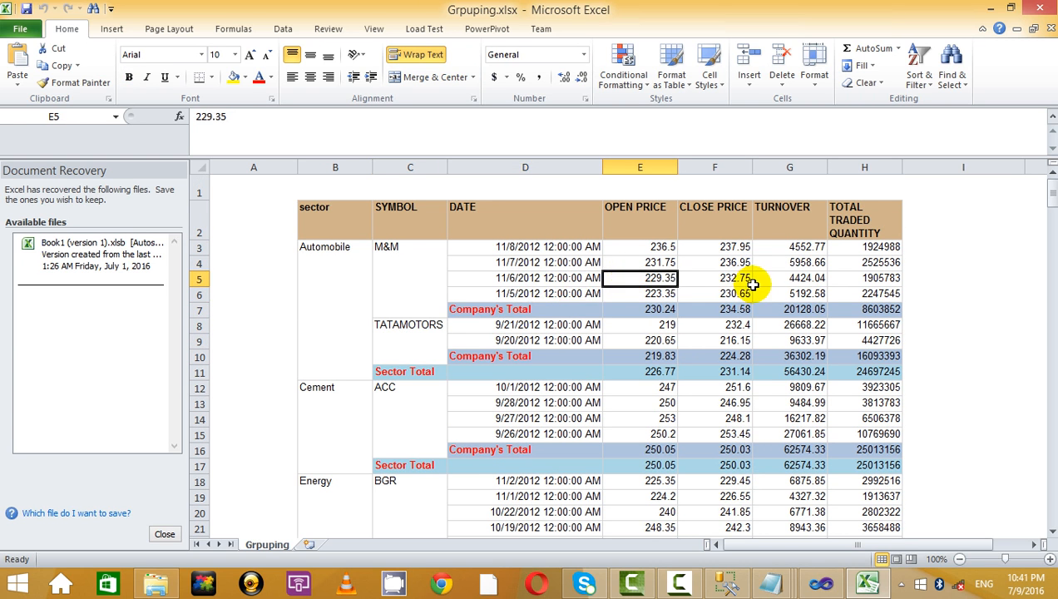
# - Look through the exported worksheet down to the Sector Total and Industry Total rows at its end
pyautogui.scroll(-20, 739, 313)
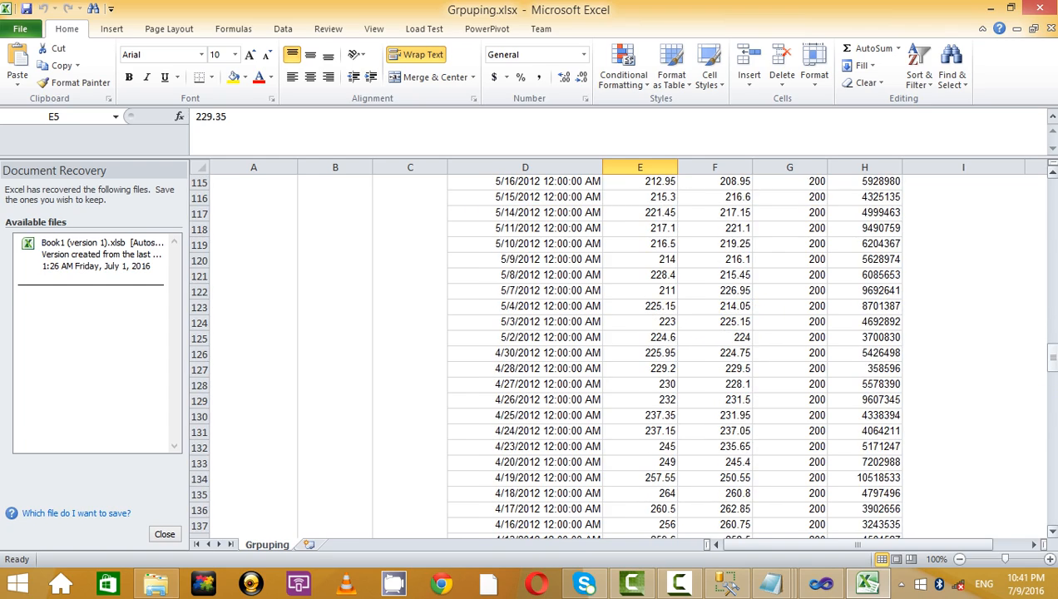
pyautogui.moveTo(1052, 358); pyautogui.dragTo(1050, 507)
pyautogui.click(774, 416)
pyautogui.scroll(9, 772, 420)
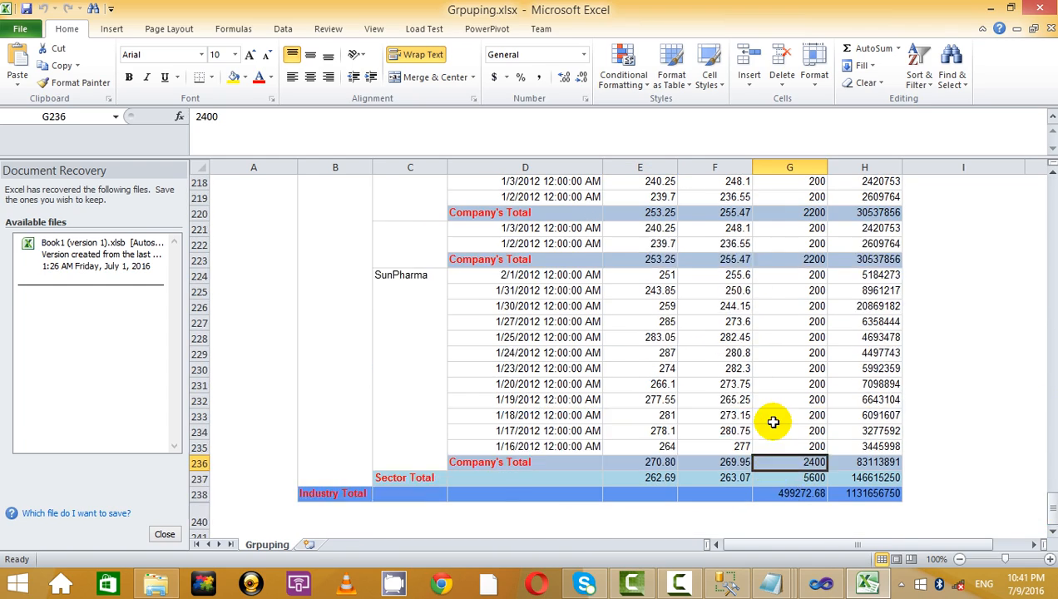
pyautogui.scroll(-13, 760, 454)
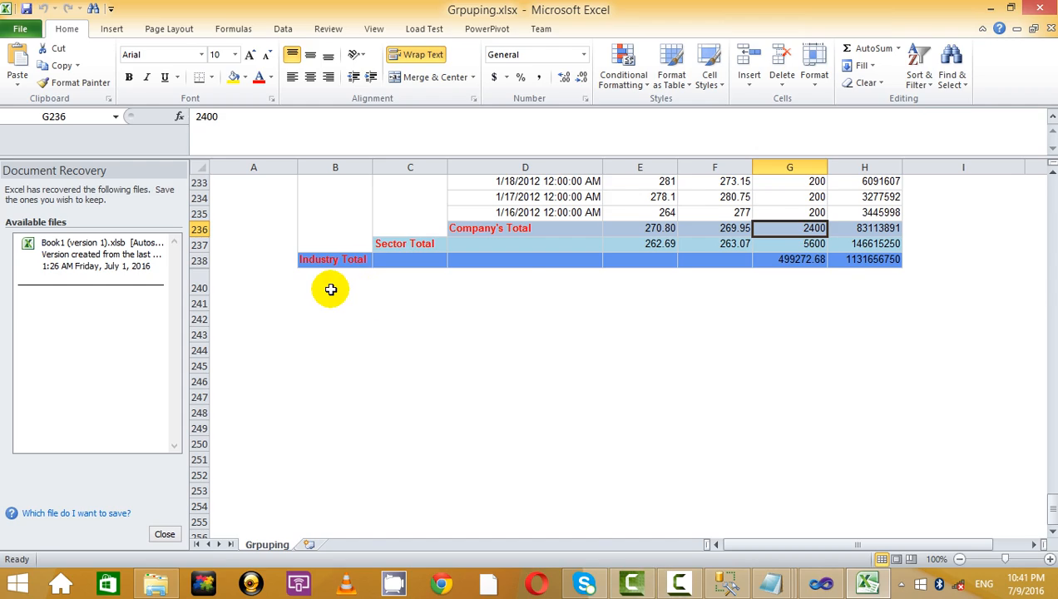
pyautogui.scroll(20, 331, 289)
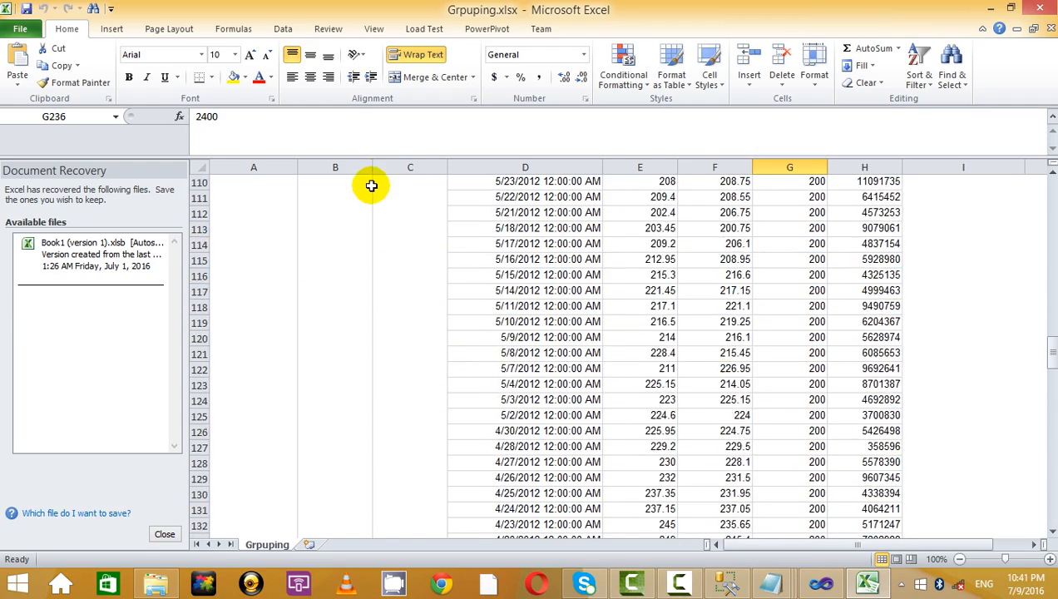
# - Minimize the workbook, return to Visual Studio and check the report in its design and preview
pyautogui.click(991, 8)
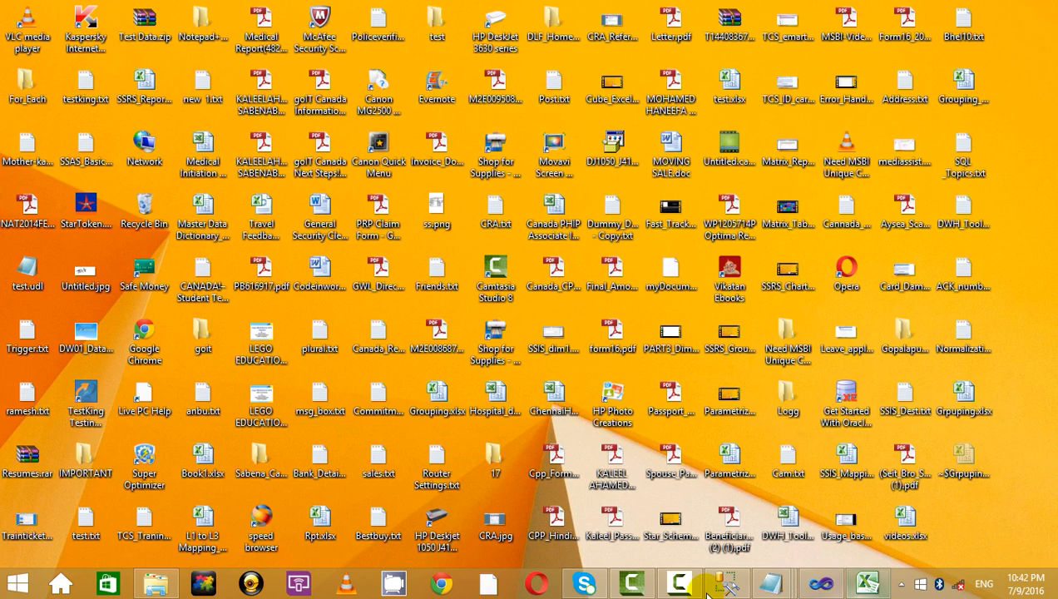
pyautogui.click(820, 583)
pyautogui.click(202, 109)
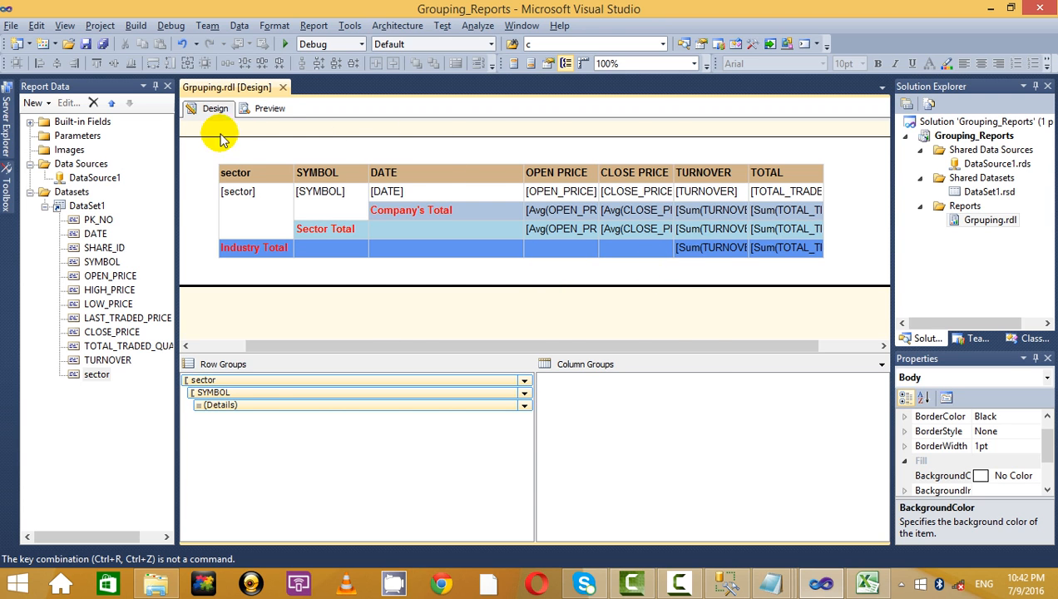
pyautogui.click(264, 109)
# - Switch to the untitled Notepad notes and append "---------->>Hidding the" to the Drill Down line
pyautogui.moveTo(774, 582)
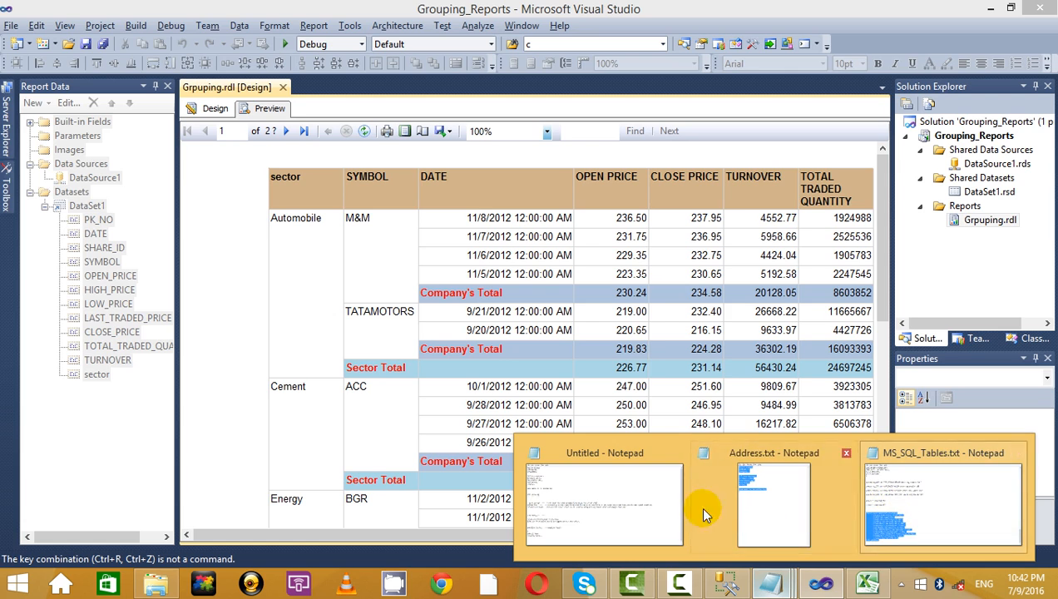
pyautogui.click(548, 455)
pyautogui.click(280, 448)
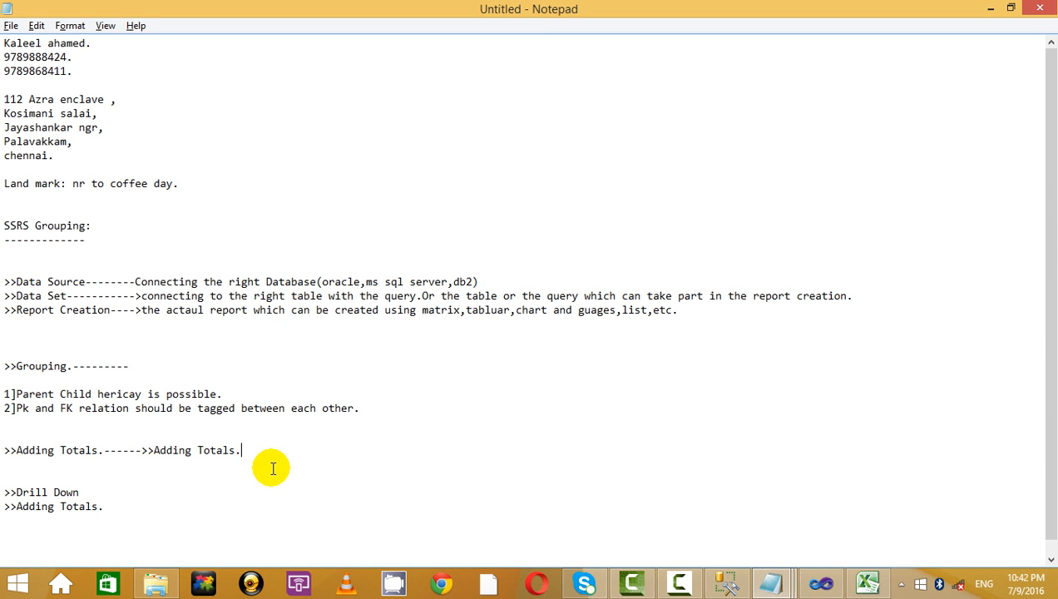
pyautogui.click(271, 464)
pyautogui.click(248, 488)
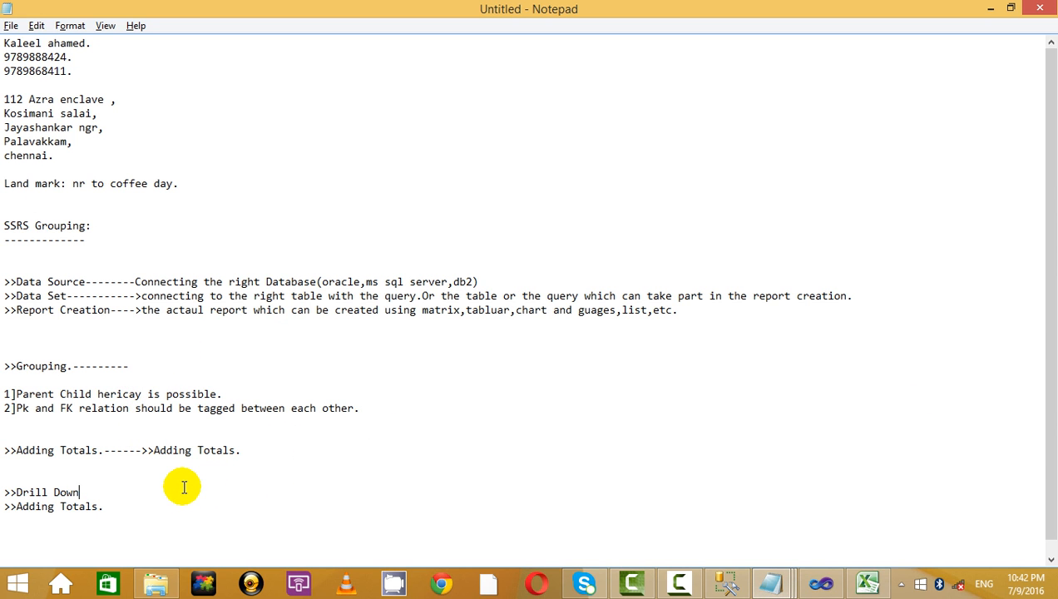
pyautogui.write('--------')
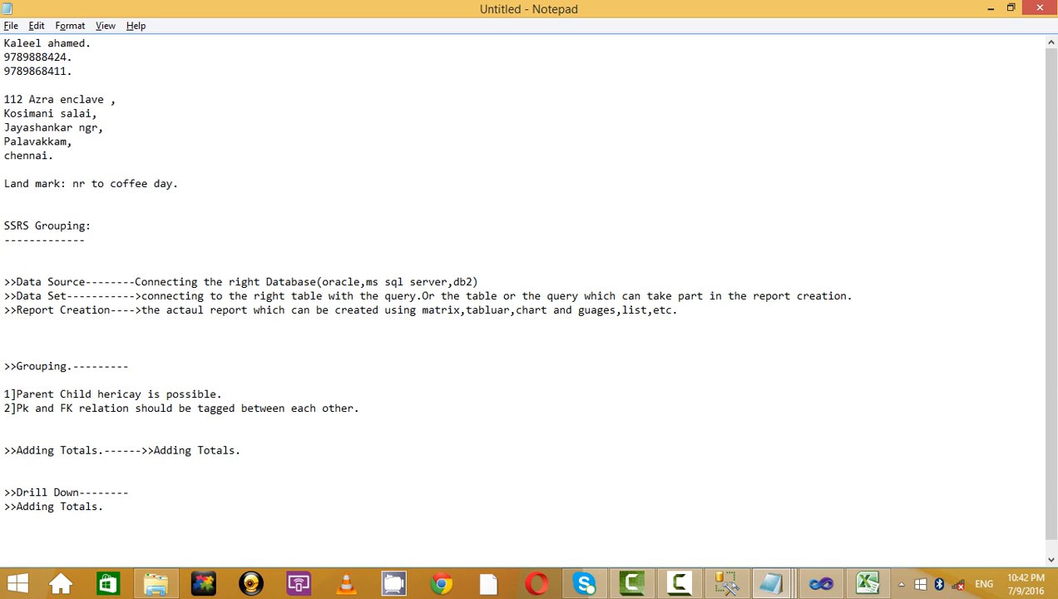
pyautogui.write('-->>Hidding the')
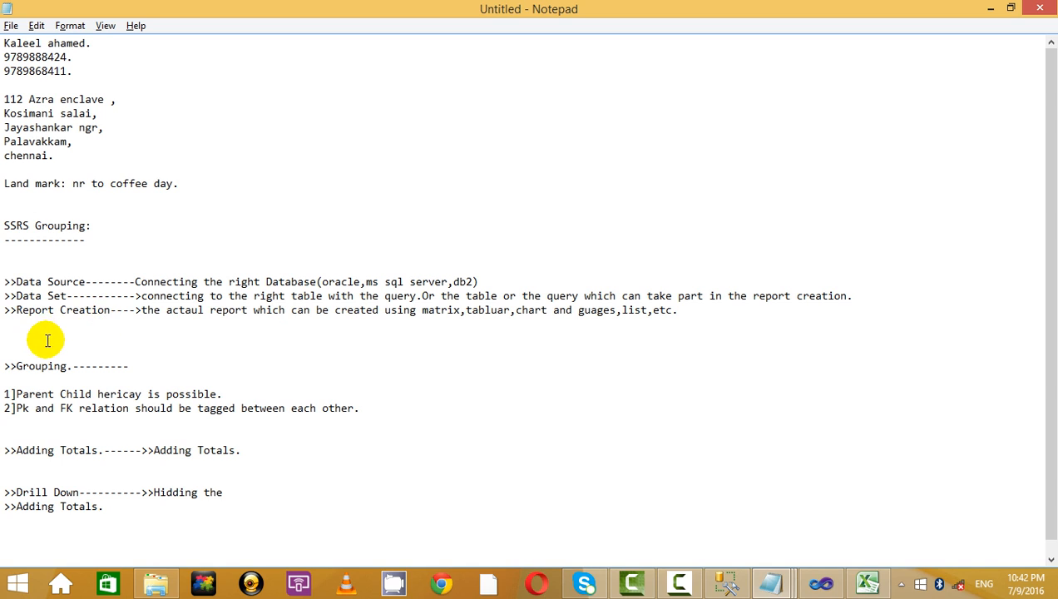
# - Delete one blank line above the Grouping heading in the notes and remove the dashes after ">>Grouping."
pyautogui.doubleClick(36, 315)
pyautogui.press('Delete')
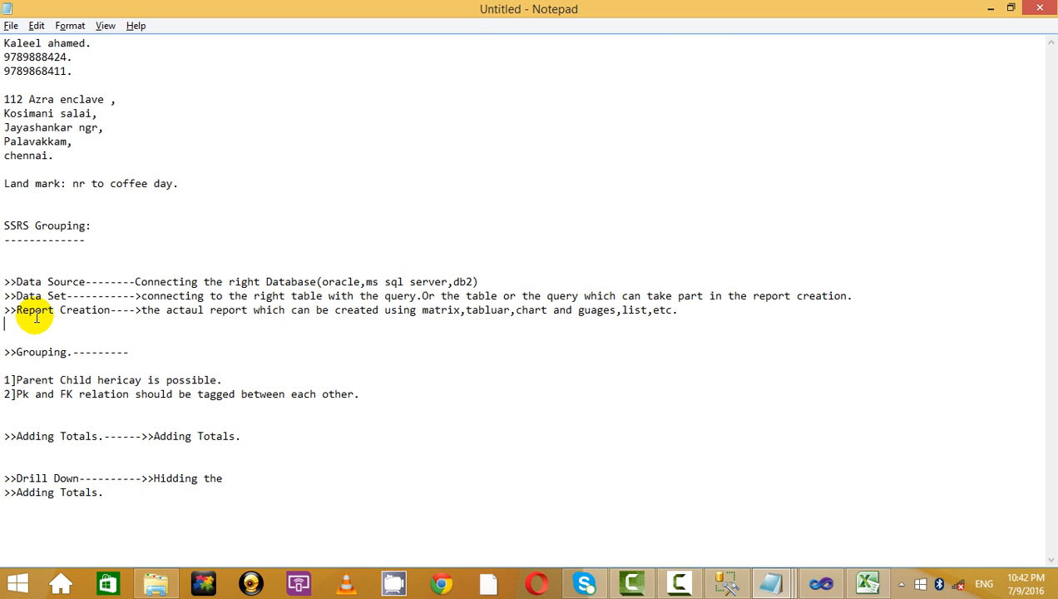
pyautogui.click(131, 351)
pyautogui.press('BackSpace')
pyautogui.press('BackSpace')
pyautogui.press('BackSpace')
pyautogui.press('BackSpace')
pyautogui.press('BackSpace')
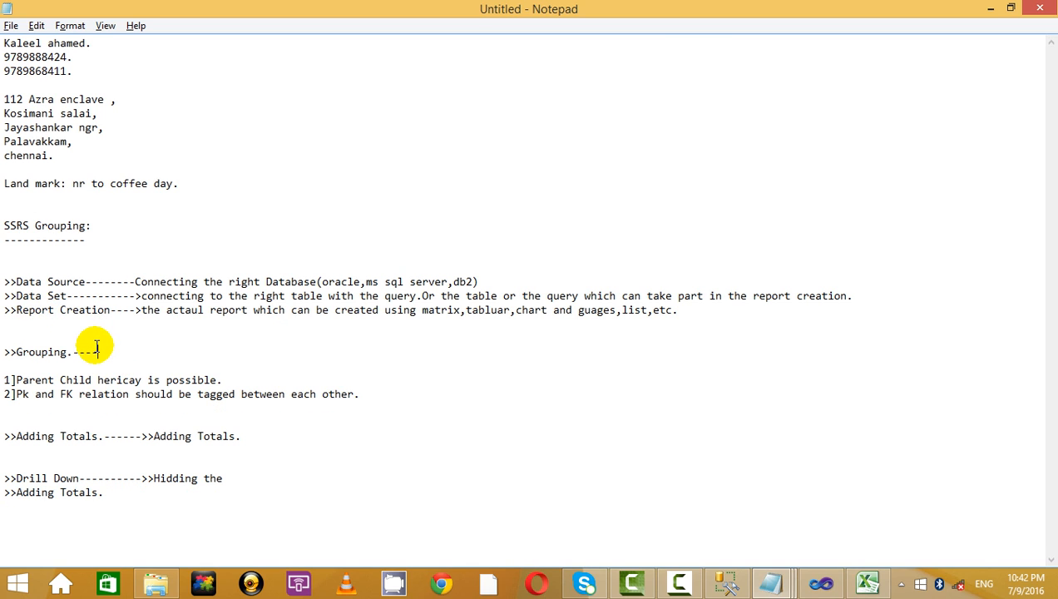
pyautogui.press('BackSpace')
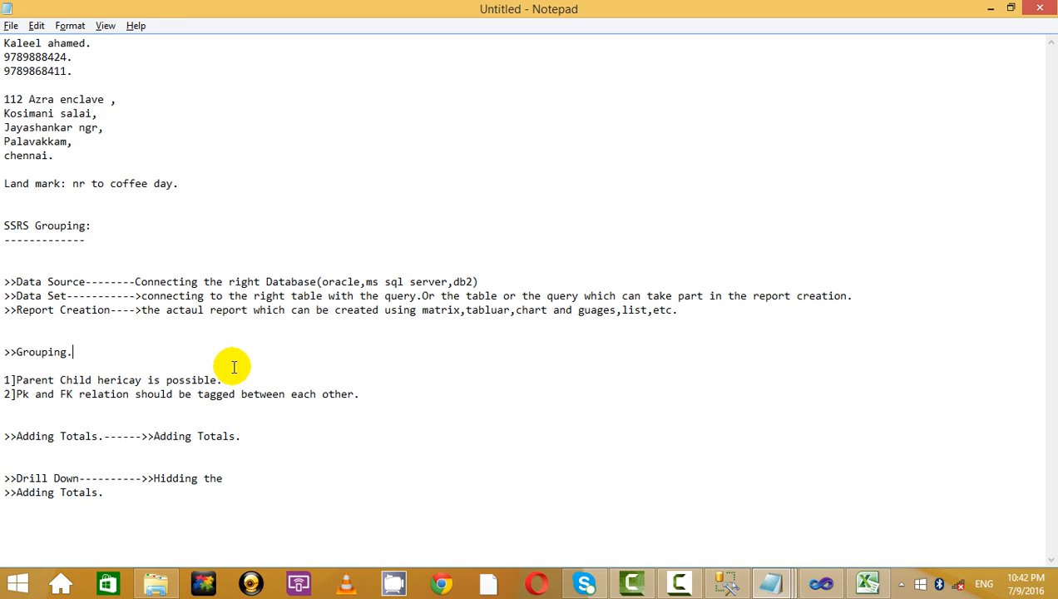
# - Review the notes on data source, data set and report creation, and the two points listed under Grouping
pyautogui.moveTo(228, 337); pyautogui.dragTo(52, 242)
pyautogui.click(53, 242)
pyautogui.moveTo(173, 321); pyautogui.dragTo(70, 252)
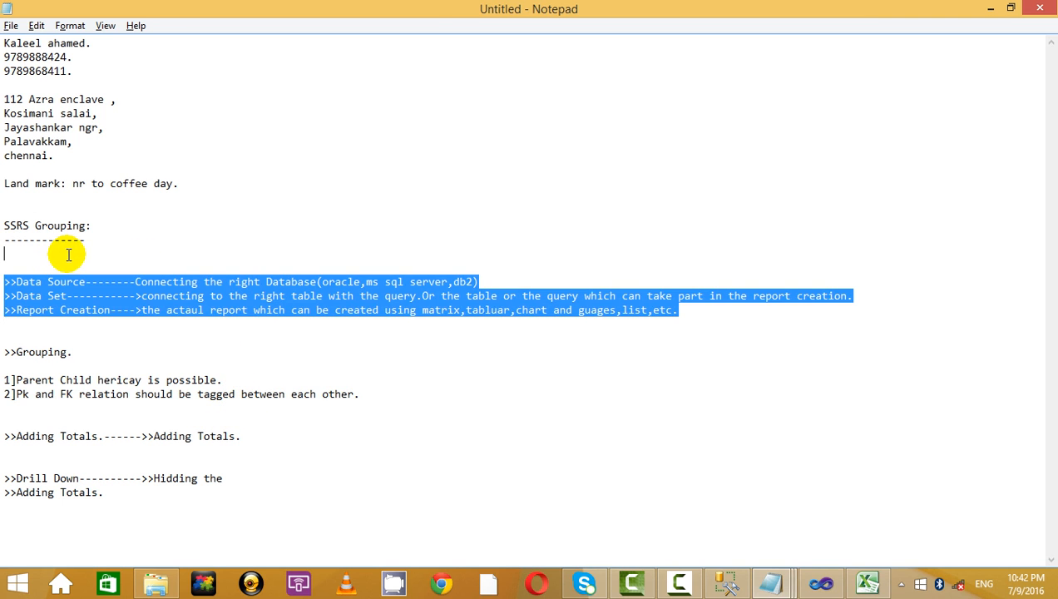
pyautogui.click(71, 253)
pyautogui.moveTo(15, 226); pyautogui.dragTo(337, 338)
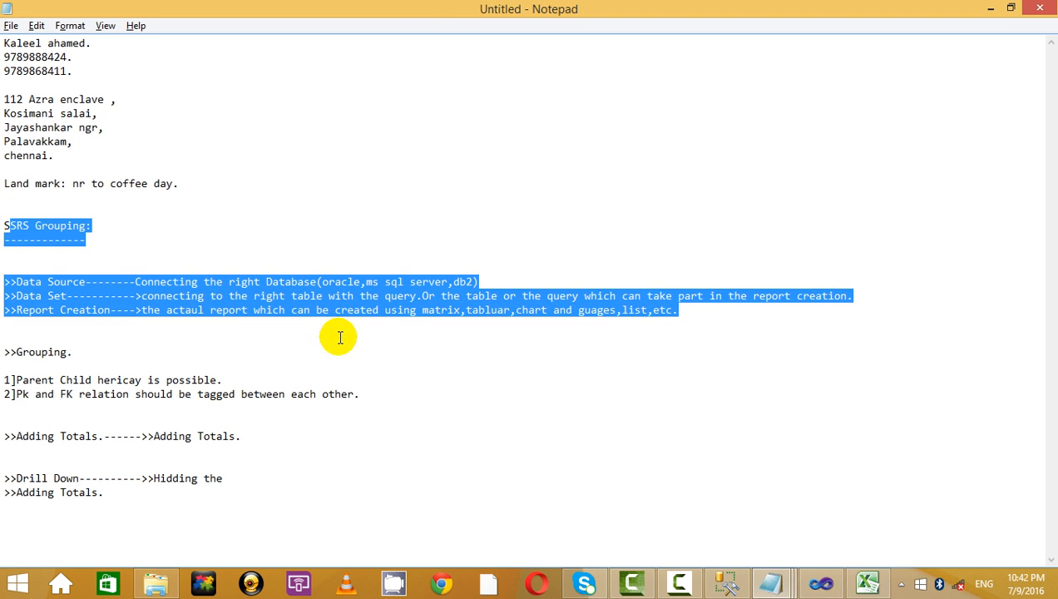
pyautogui.click(723, 324)
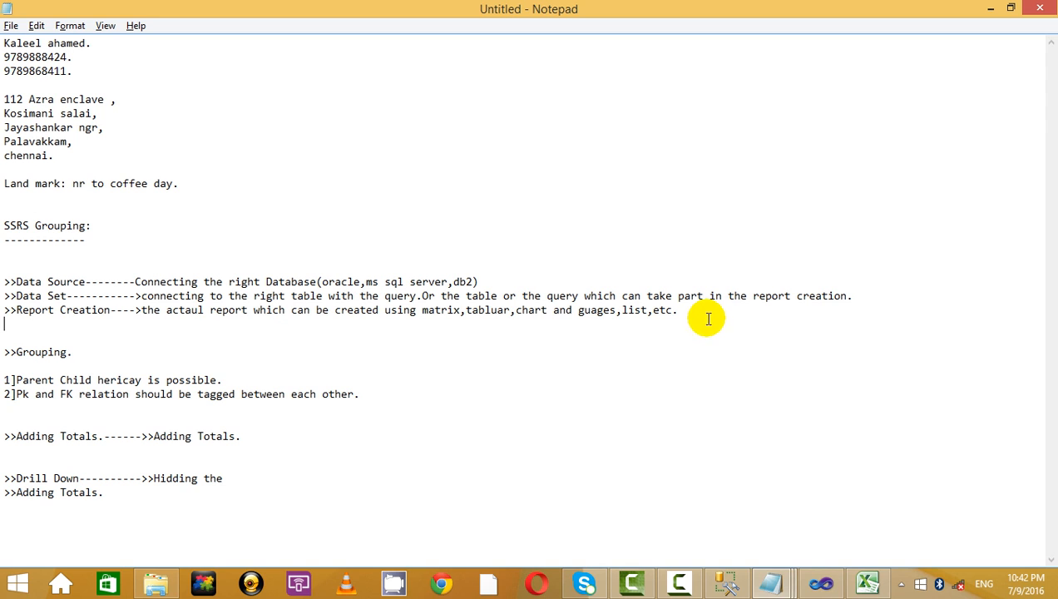
pyautogui.moveTo(250, 378); pyautogui.dragTo(229, 347)
pyautogui.click(229, 349)
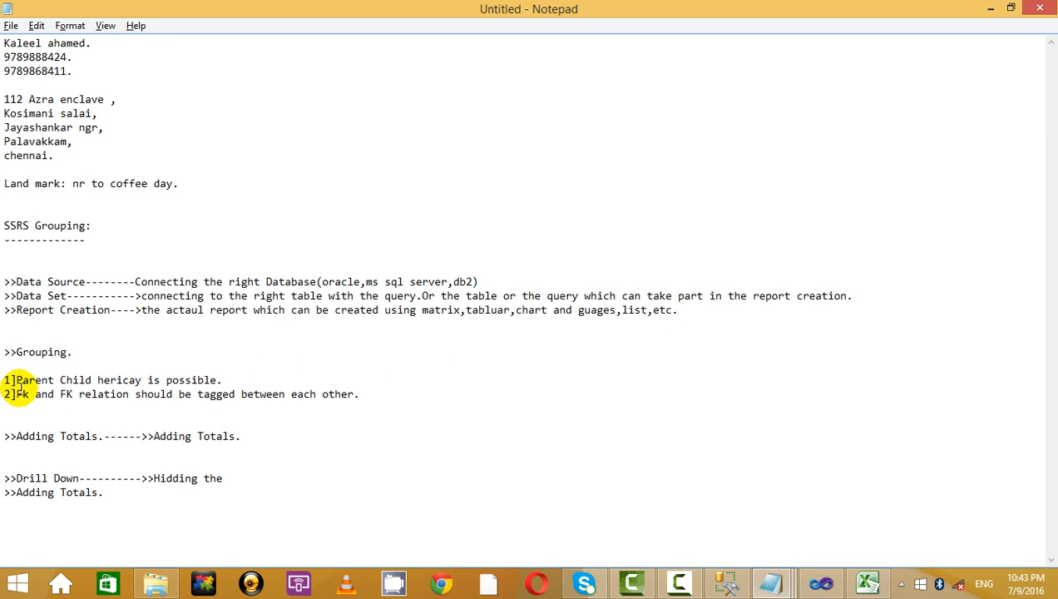
pyautogui.moveTo(5, 379); pyautogui.dragTo(141, 408)
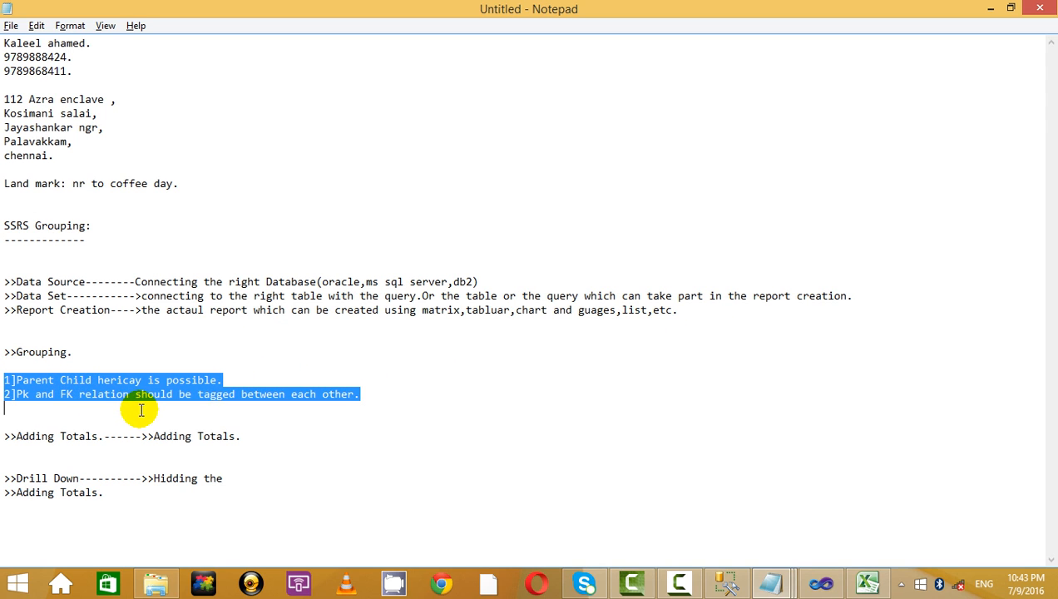
pyautogui.click(141, 408)
pyautogui.moveTo(403, 396); pyautogui.dragTo(372, 364)
pyautogui.click(367, 353)
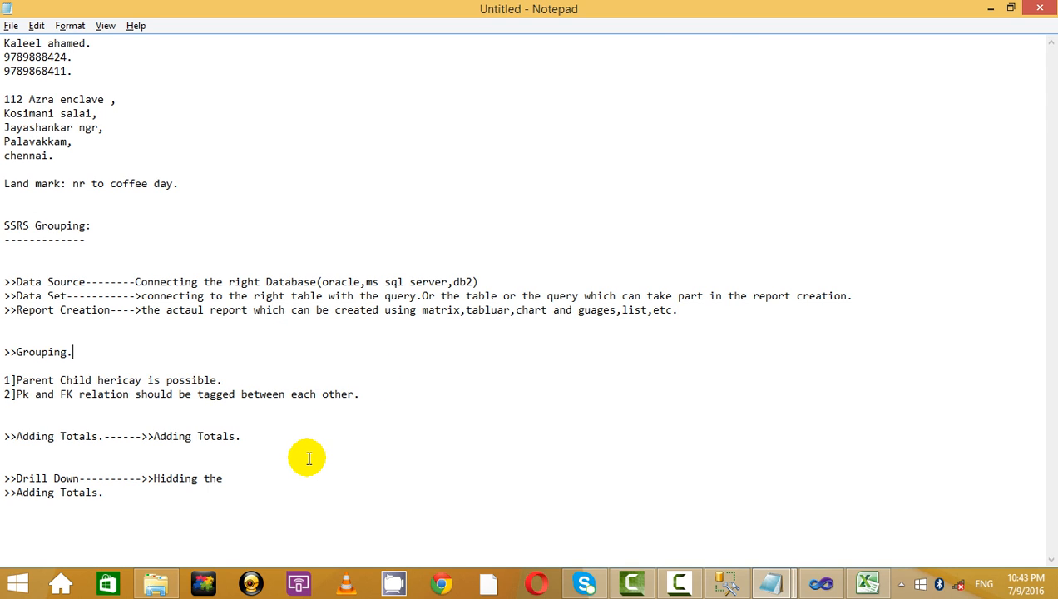
# - Extend the Adding Totals line in the notes to read "Adding Totals is possible if the reports is grouped accordingly."
pyautogui.hotkey('alt', 'Tab')
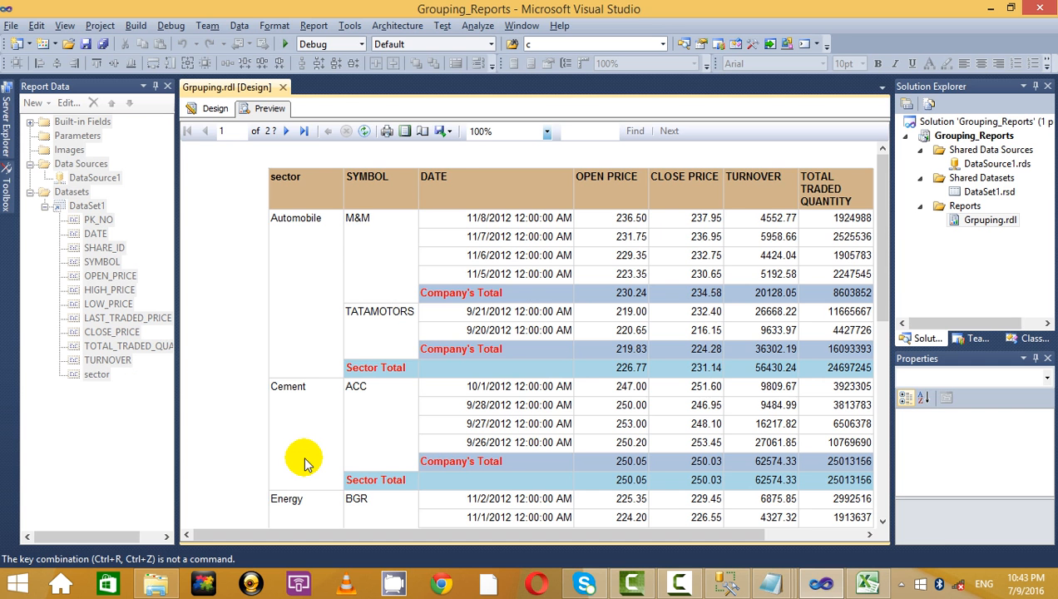
pyautogui.hotkey('alt', 'Tab')
pyautogui.click(251, 434)
pyautogui.moveTo(243, 436); pyautogui.dragTo(180, 435)
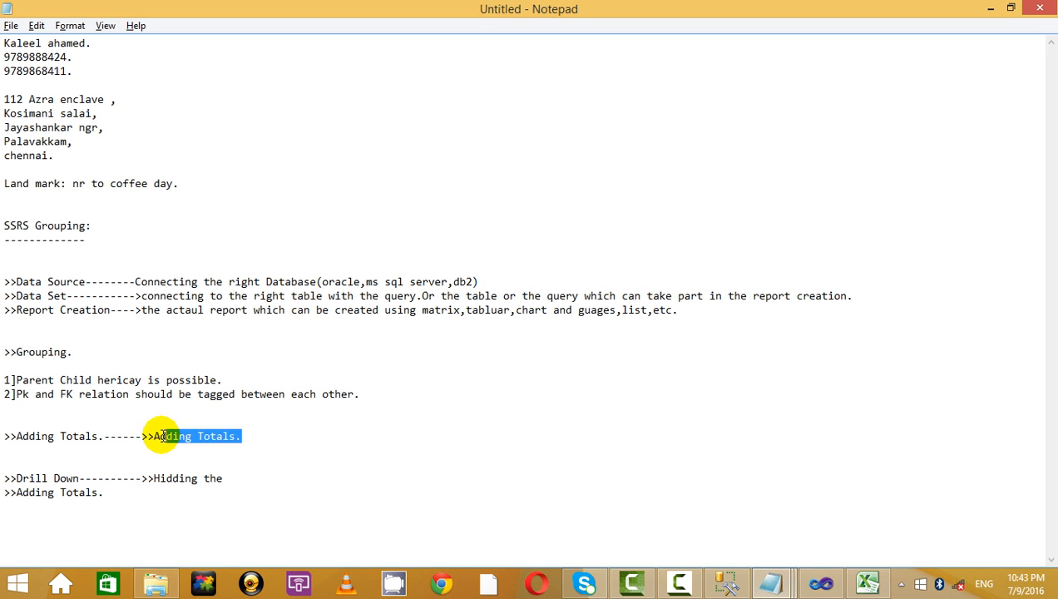
pyautogui.click(250, 450)
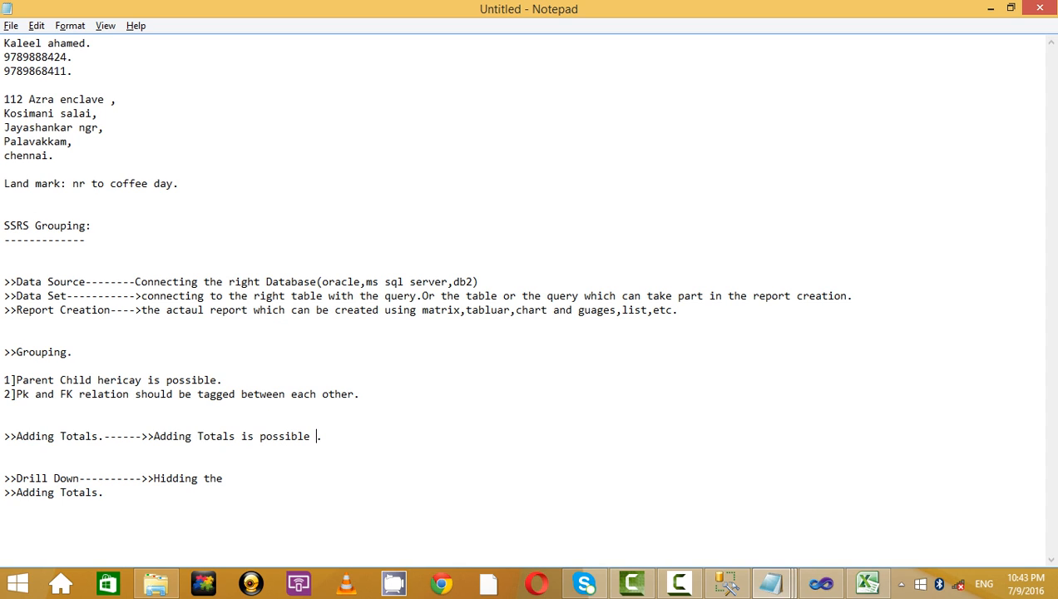
pyautogui.write('f t')
pyautogui.press('BackSpace')
pyautogui.write('reports is gro')
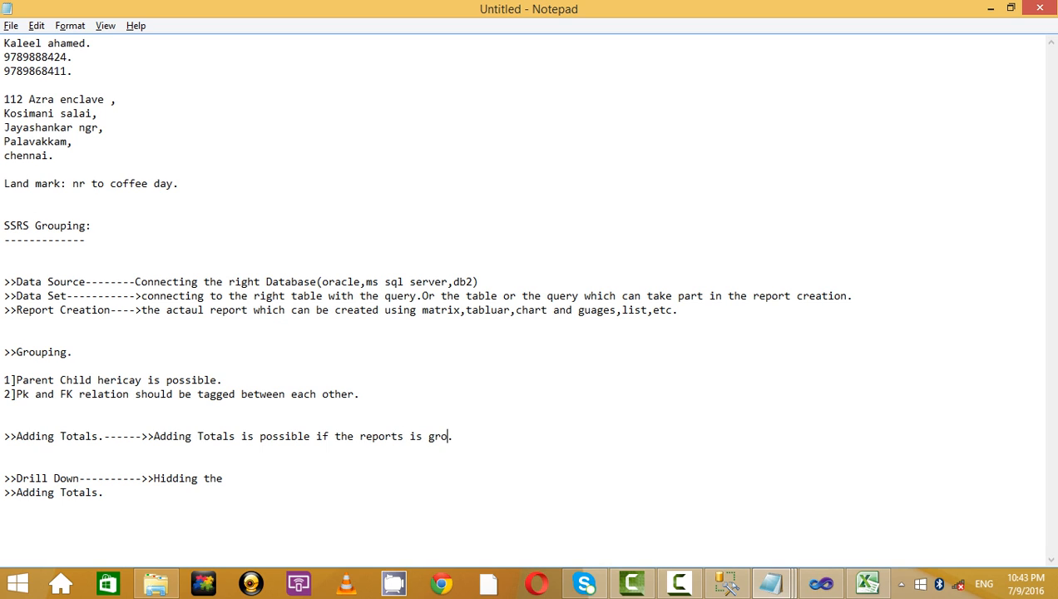
pyautogui.write('upi')
pyautogui.write('ed')
pyautogui.press('BackSpace')
pyautogui.press('BackSpace')
pyautogui.press('BackSpace')
pyautogui.press('BackSpace')
pyautogui.write('ed accordingly')
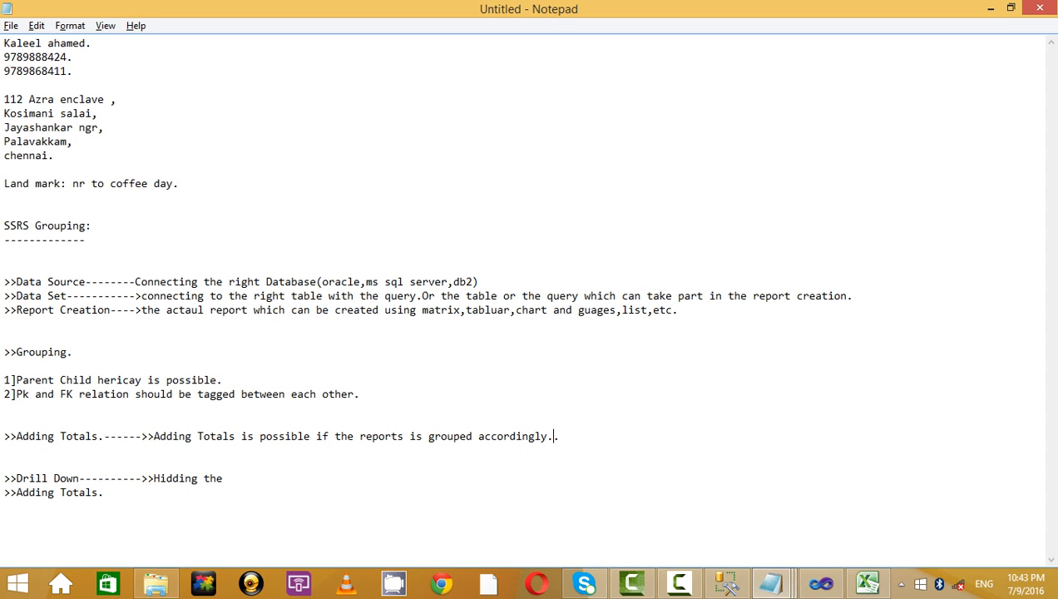
# - Complete the Drill Down line with "child and toggling the parent is termed as the drill down funtionality." and add a blank line below
pyautogui.click(238, 484)
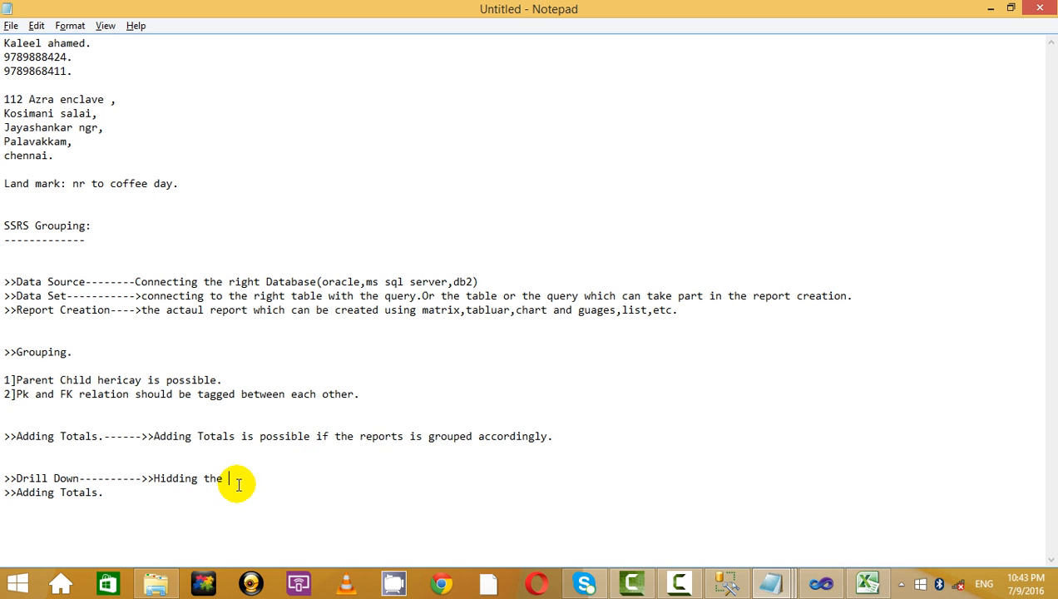
pyautogui.hotkey('alt', 'Tab')
pyautogui.hotkey('alt', 'Tab')
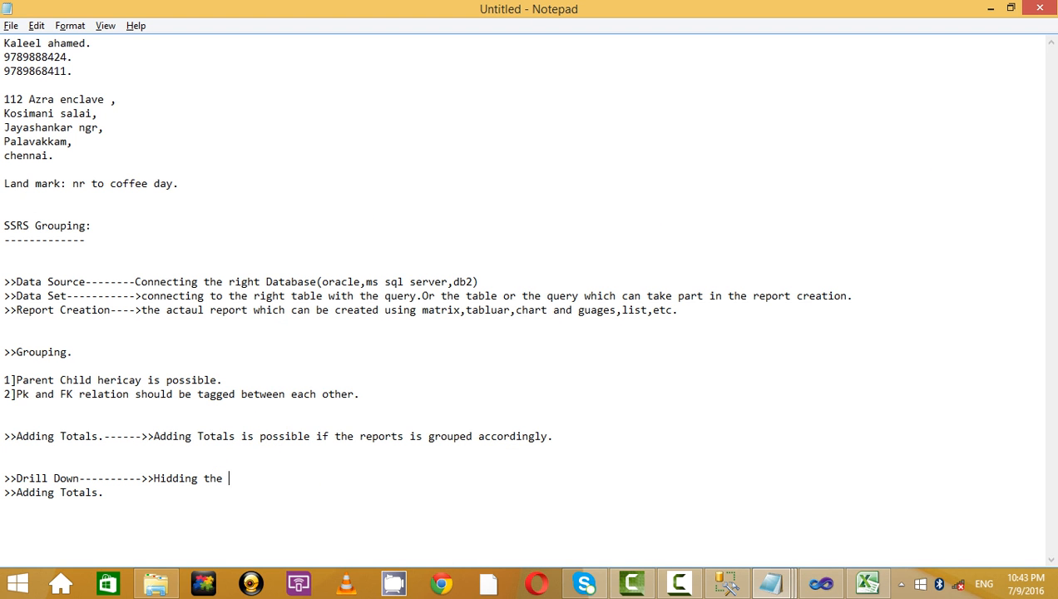
pyautogui.write('child and toggling the parent is termed')
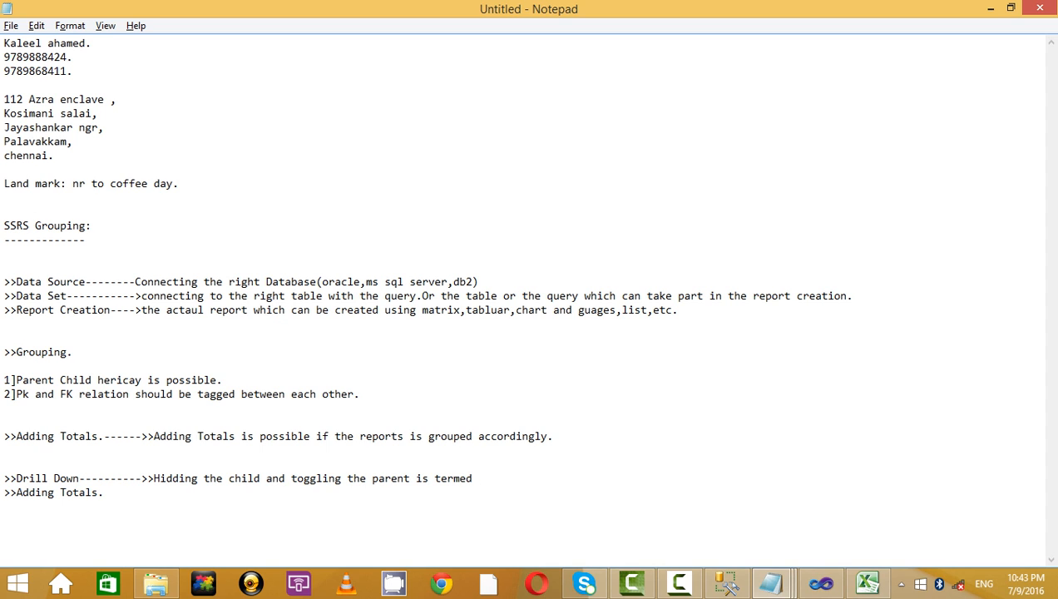
pyautogui.write(' as the drill down funti')
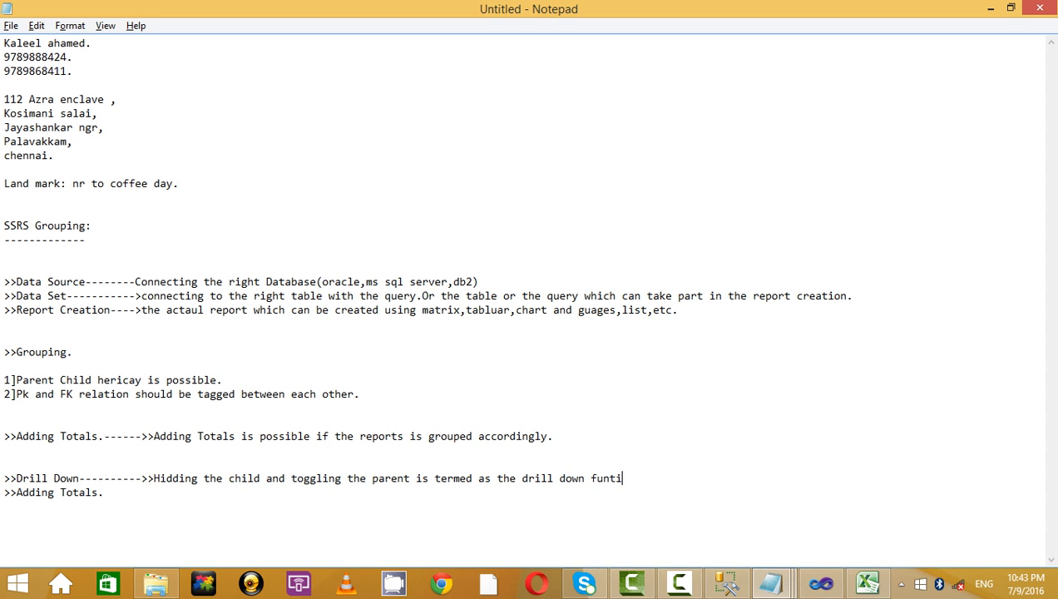
pyautogui.write('onality.')
pyautogui.press('Return')
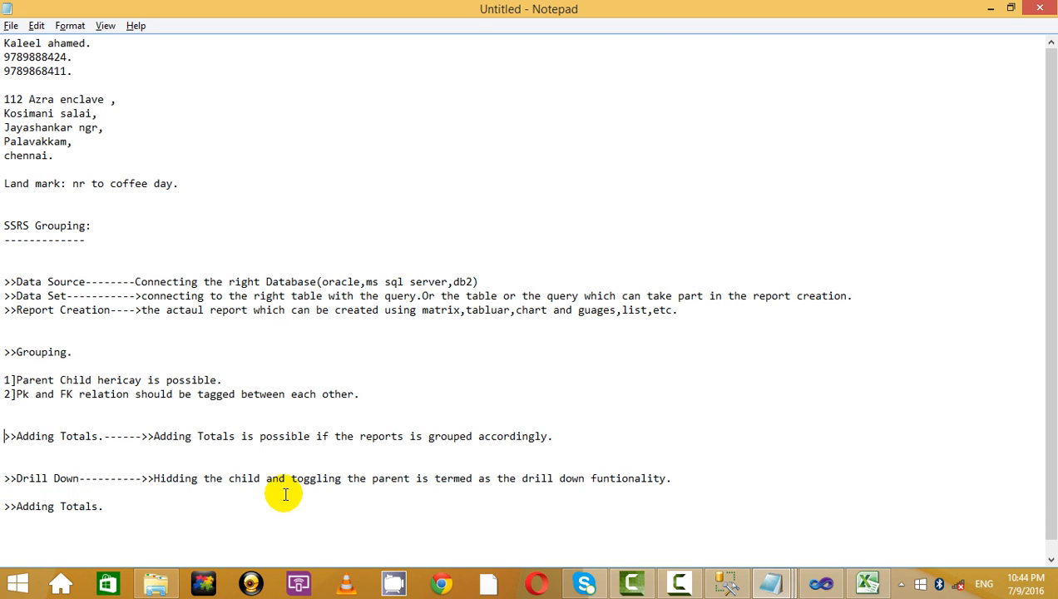
# - Delete the extra blank lines above the Adding Totals and Drill Down notes
pyautogui.press('BackSpace')
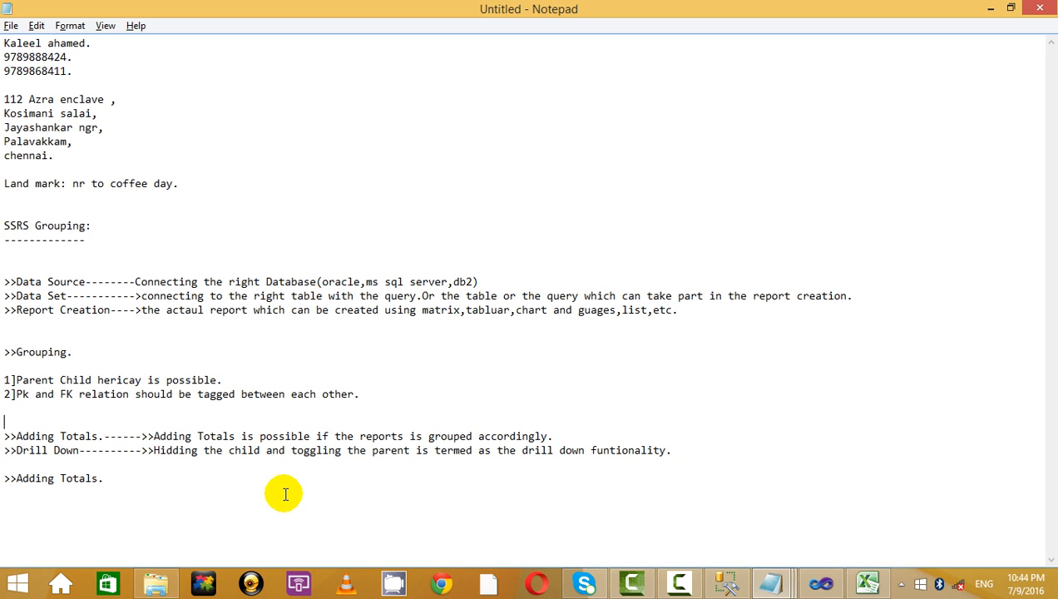
pyautogui.press('BackSpace')
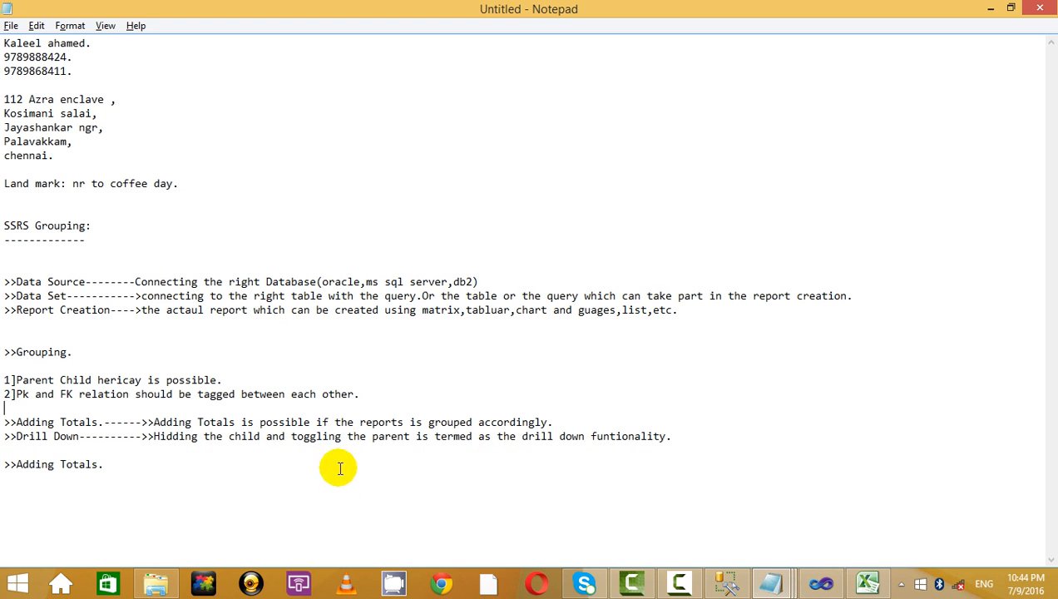
pyautogui.click(228, 387)
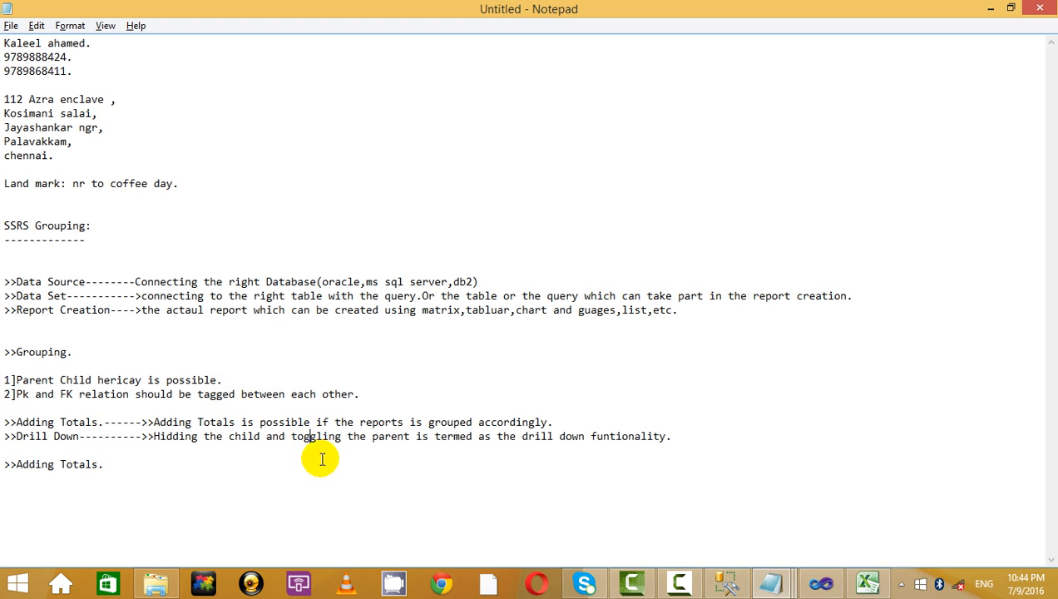
pyautogui.moveTo(322, 459); pyautogui.dragTo(302, 389)
pyautogui.click(302, 381)
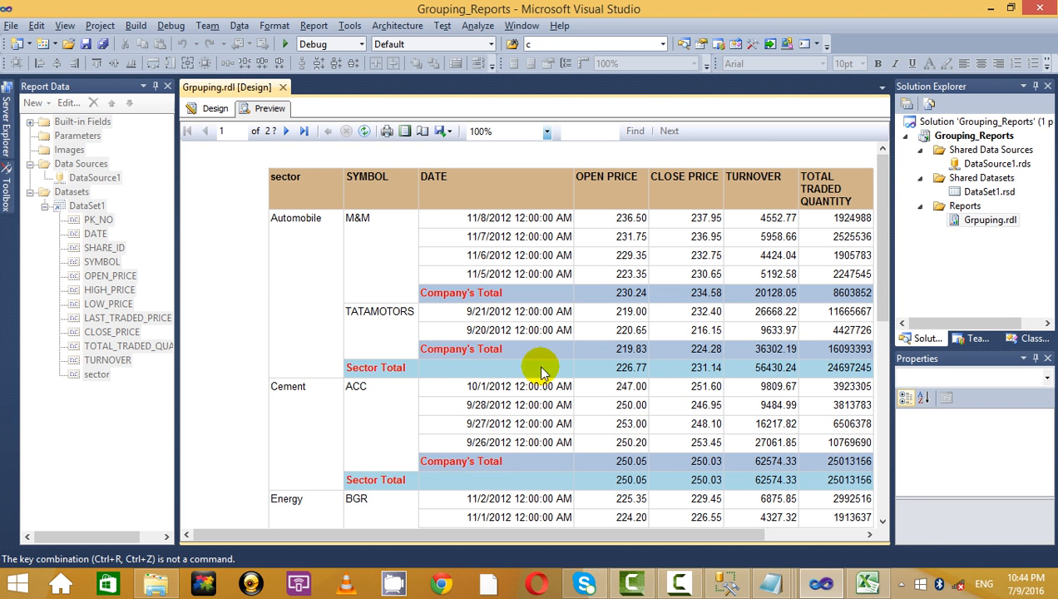
# - Switch to Visual Studio and compare the grouped report's design with its preview
pyautogui.click(214, 108)
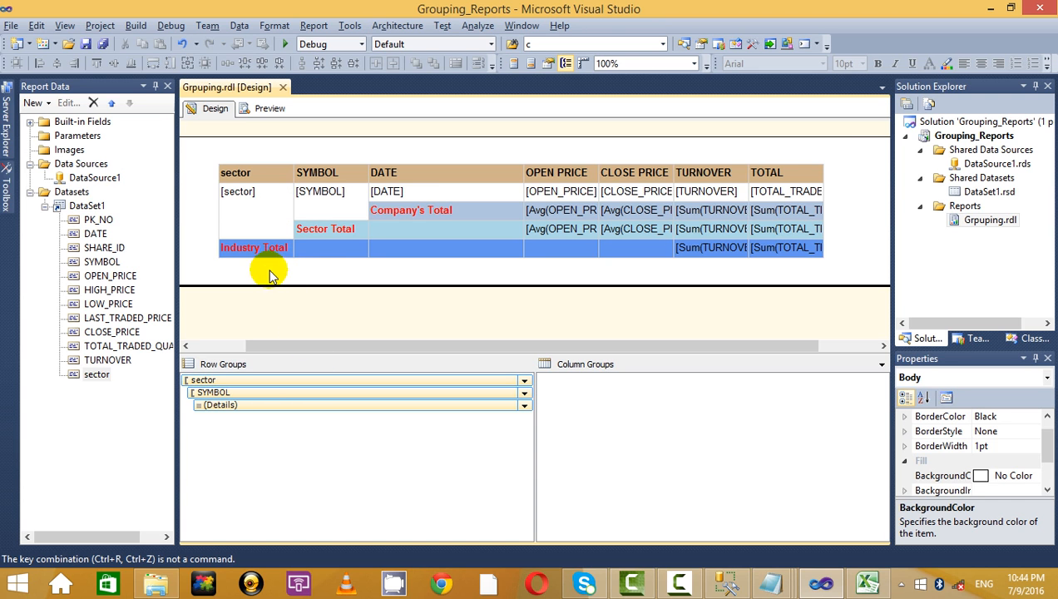
pyautogui.click(269, 109)
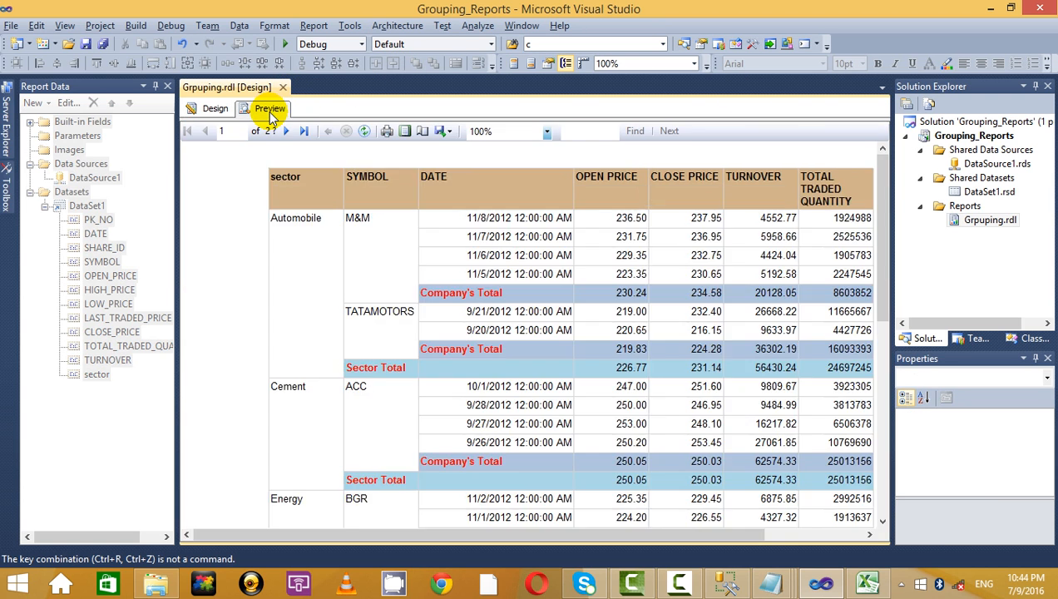
pyautogui.click(213, 108)
pyautogui.rightClick(988, 213)
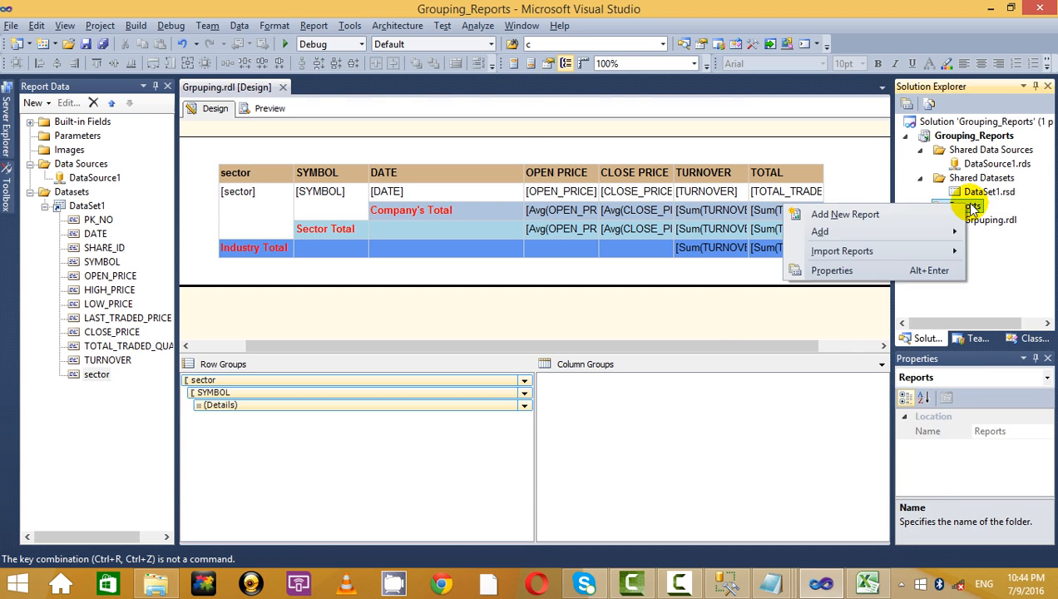
pyautogui.click(881, 214)
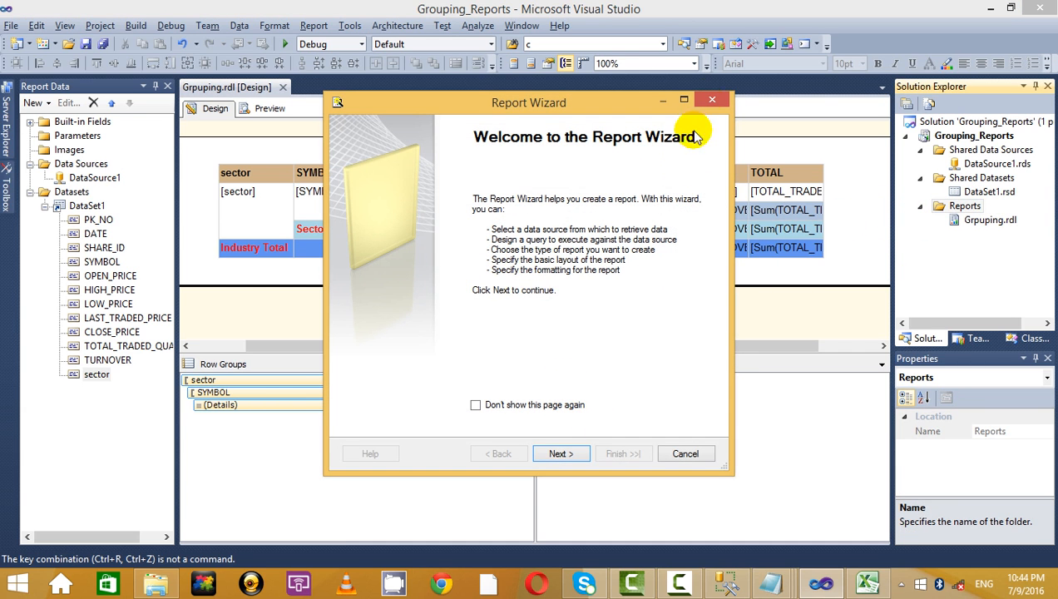
pyautogui.click(714, 101)
# - Add a new empty report item named Report1.rdl to the project's Reports folder
pyautogui.rightClick(967, 207)
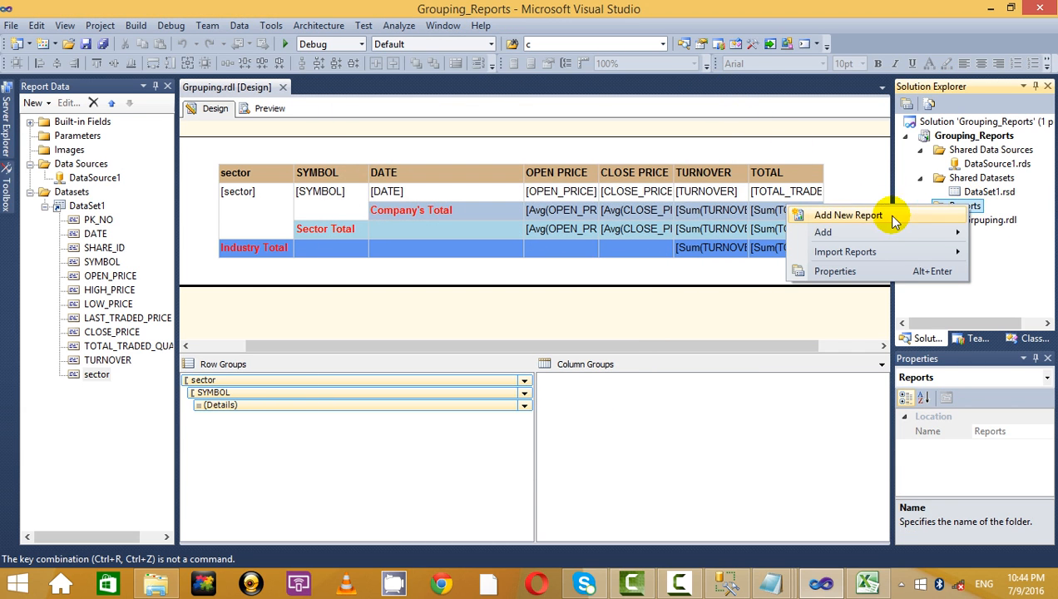
pyautogui.moveTo(900, 237)
pyautogui.click(690, 234)
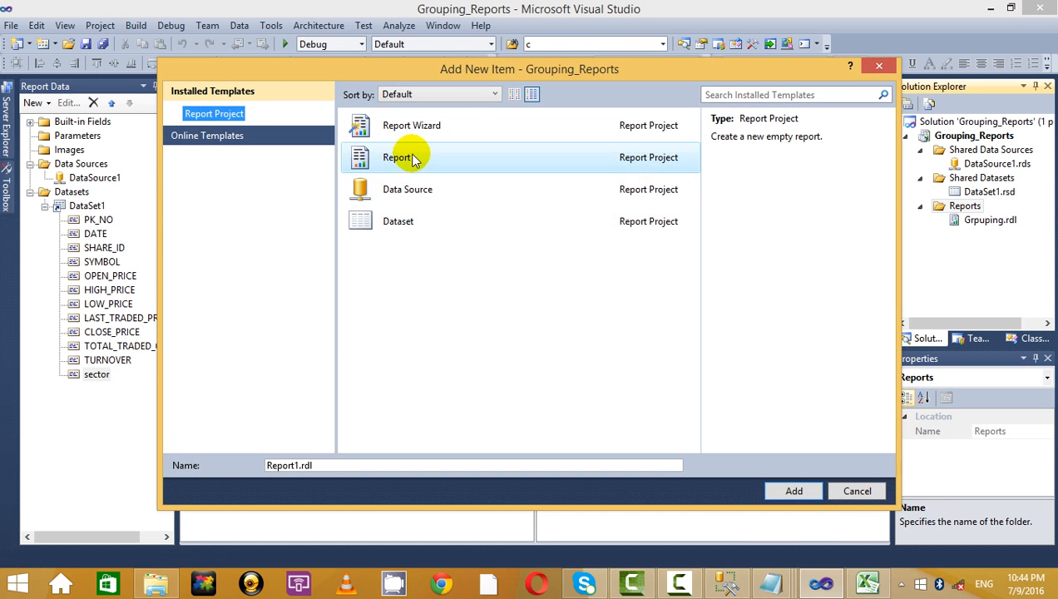
pyautogui.click(795, 491)
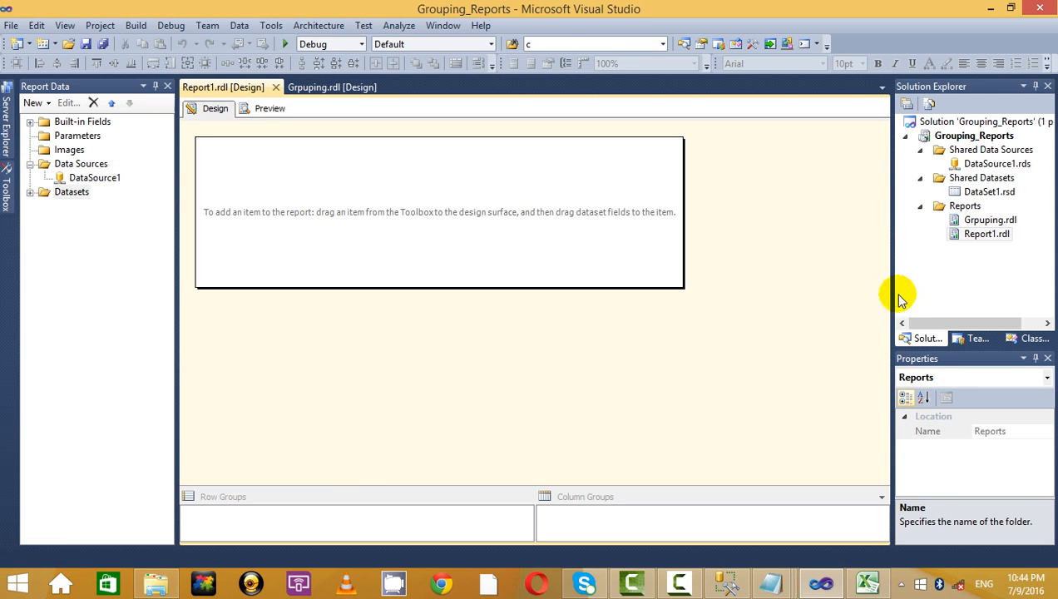
pyautogui.click(970, 235)
pyautogui.click(263, 264)
# - Add the embedded Microsoft SQL Server data source DataSource1 and the shared dataset DataSet1 to the new report
pyautogui.rightClick(80, 164)
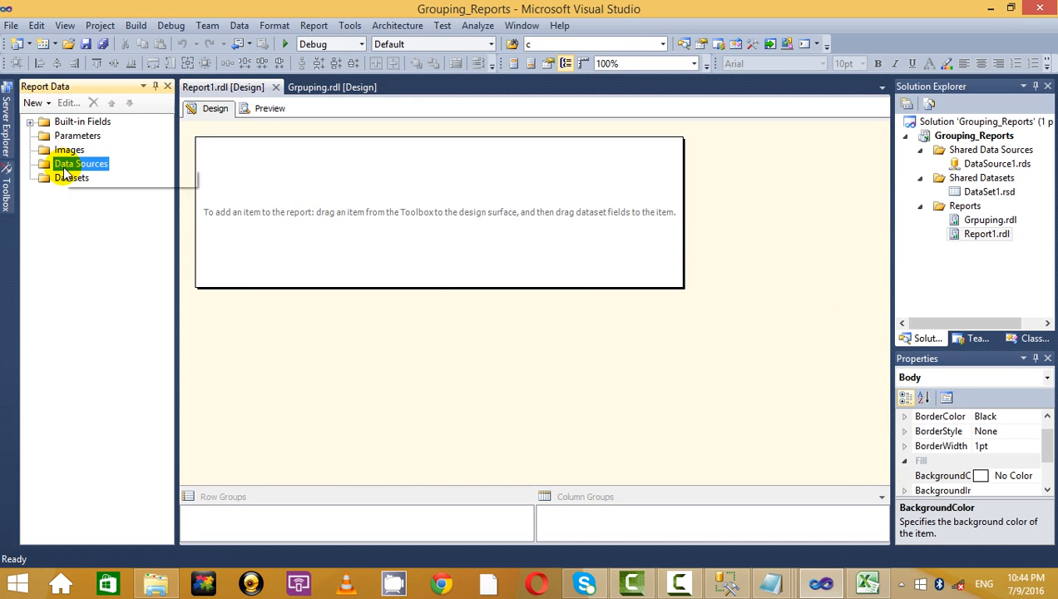
pyautogui.click(129, 177)
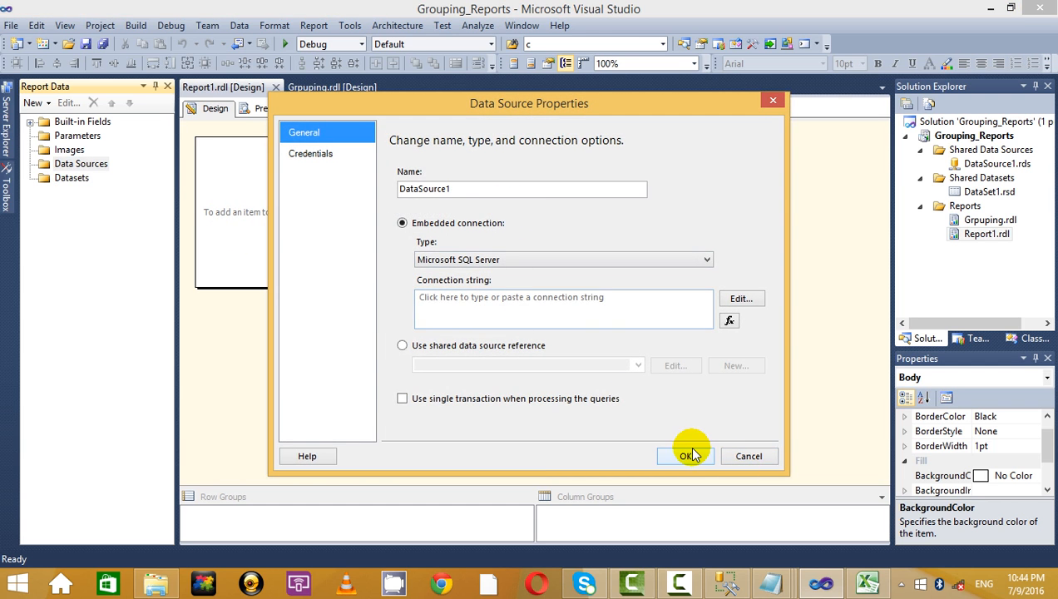
pyautogui.click(682, 451)
pyautogui.rightClick(83, 192)
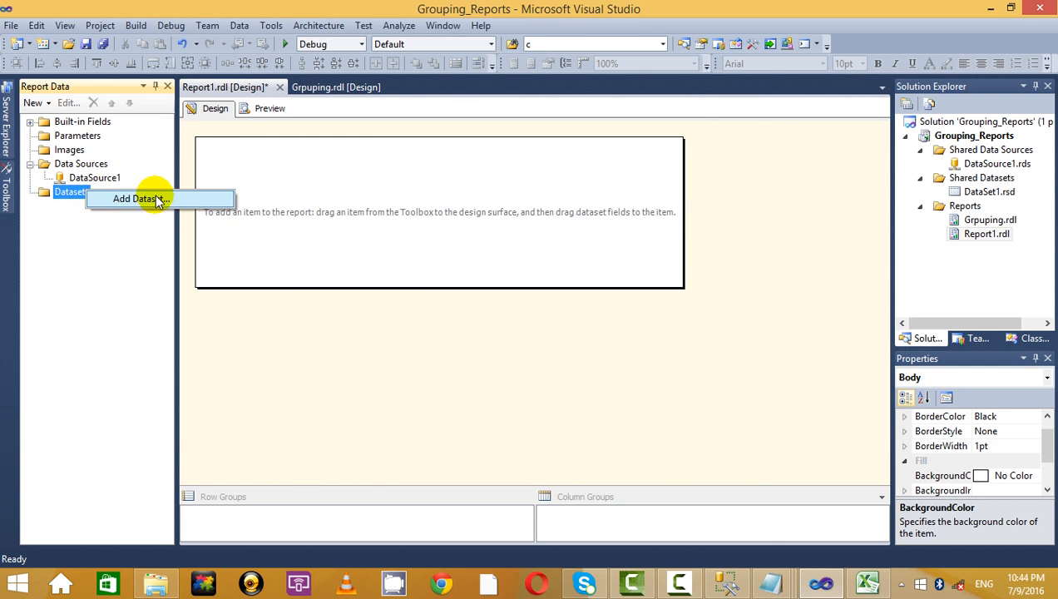
pyautogui.click(150, 199)
pyautogui.click(496, 221)
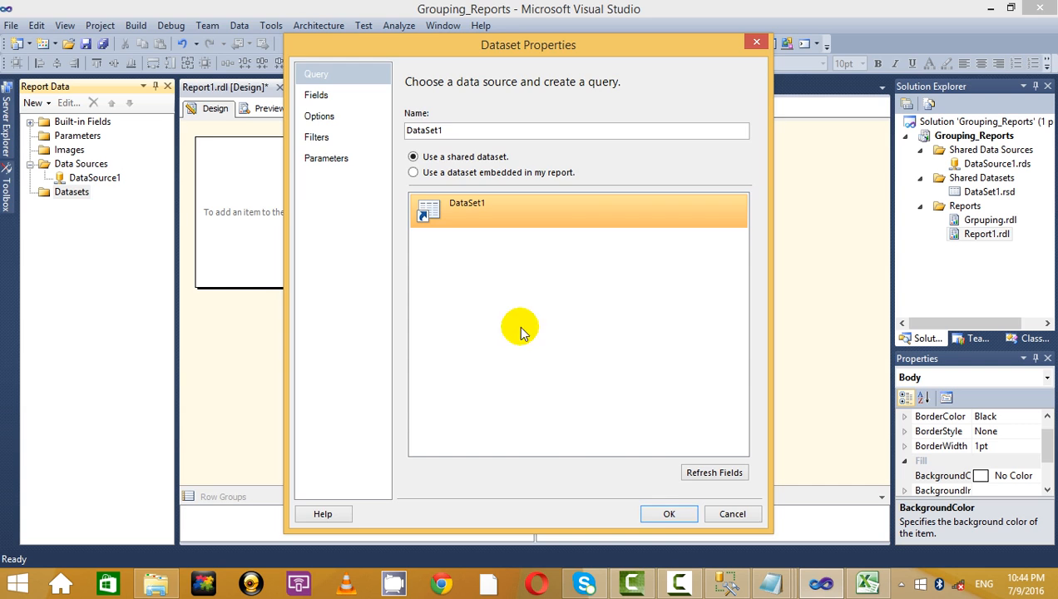
pyautogui.click(680, 512)
# - Insert a table in Report1 and fill its columns with OPEN_PRICE, HIGH_PRICE and CLOSE_PRICE, leaving the first column empty
pyautogui.click(6, 190)
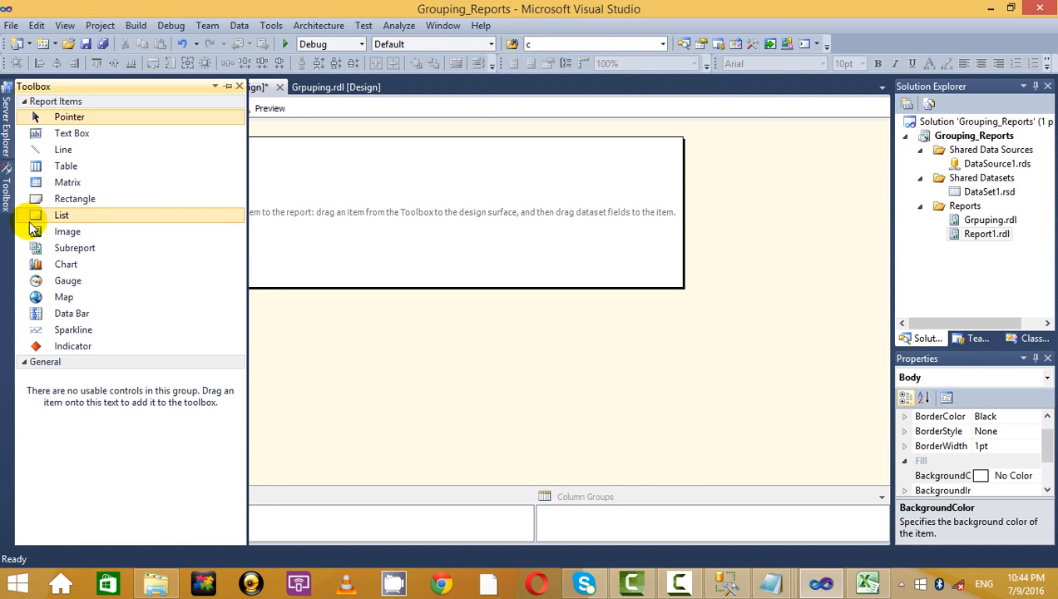
pyautogui.moveTo(66, 165); pyautogui.dragTo(411, 188)
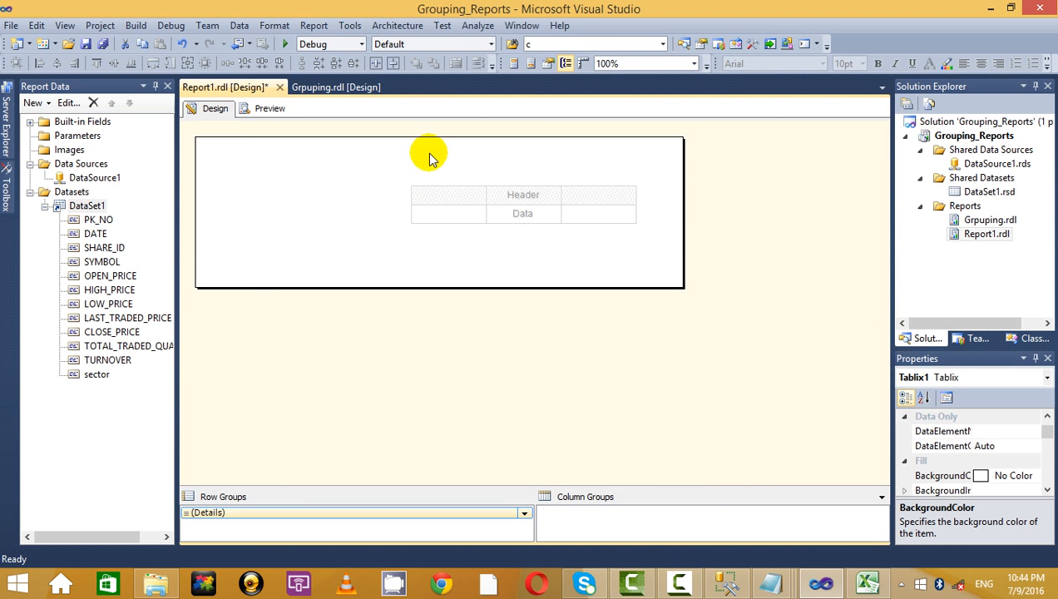
pyautogui.moveTo(112, 276); pyautogui.dragTo(499, 216)
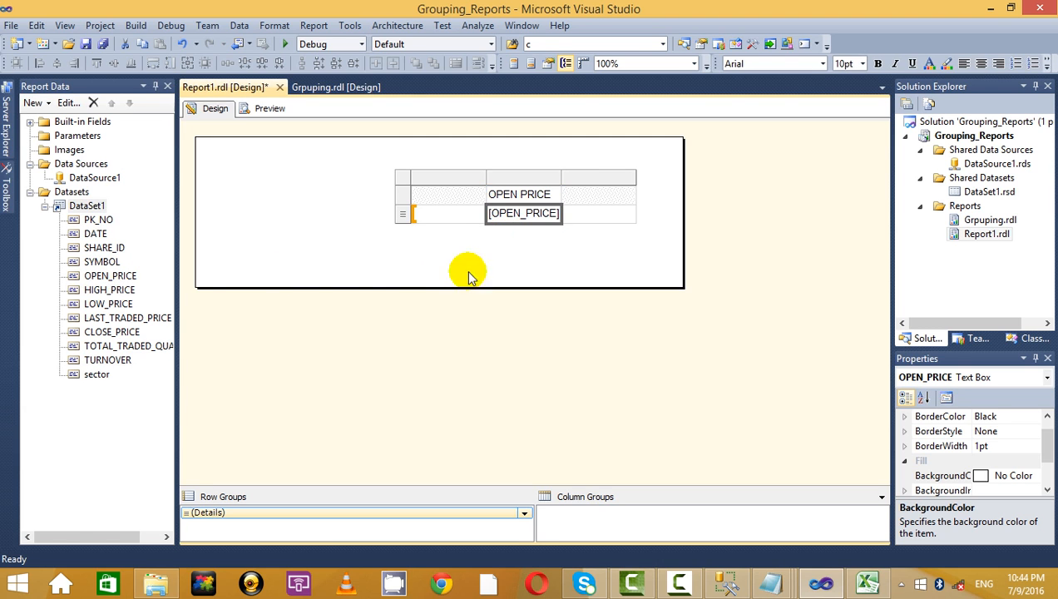
pyautogui.moveTo(104, 289); pyautogui.dragTo(572, 195)
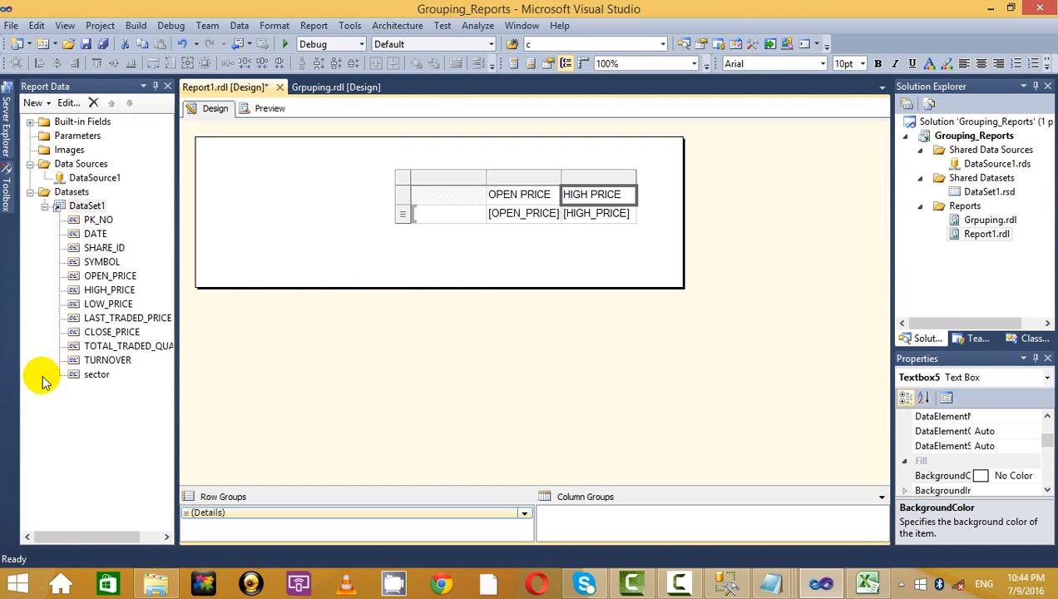
pyautogui.moveTo(110, 332); pyautogui.dragTo(658, 199)
# - Move the table toward the report's left edge and append the total traded quantity and TURNOVER fields as columns
pyautogui.click(411, 179)
pyautogui.click(403, 179)
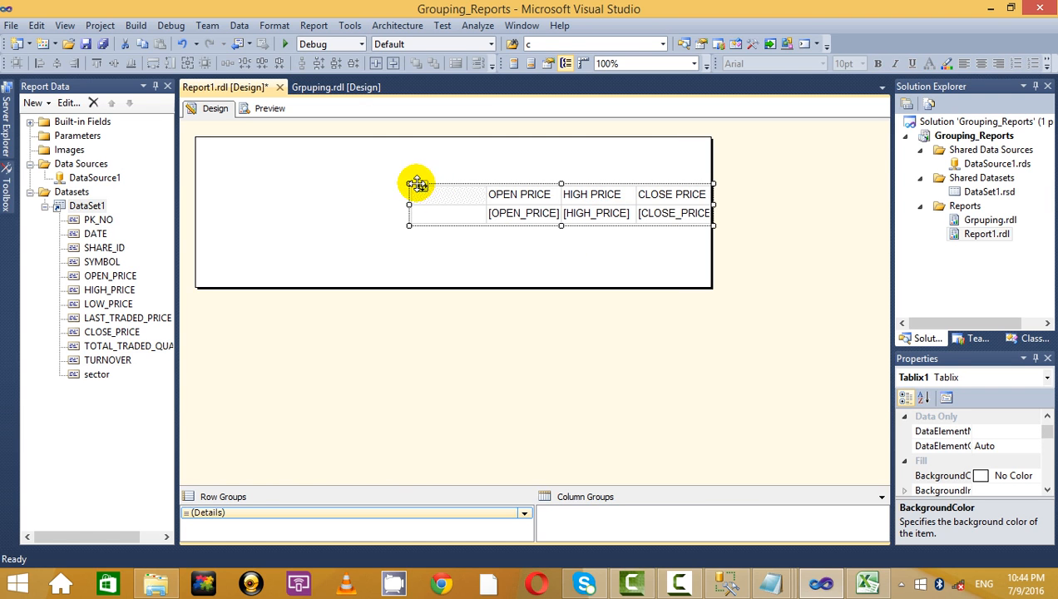
pyautogui.moveTo(416, 184); pyautogui.dragTo(343, 184)
pyautogui.click(416, 261)
pyautogui.moveTo(104, 360); pyautogui.dragTo(625, 208)
pyautogui.click(362, 194)
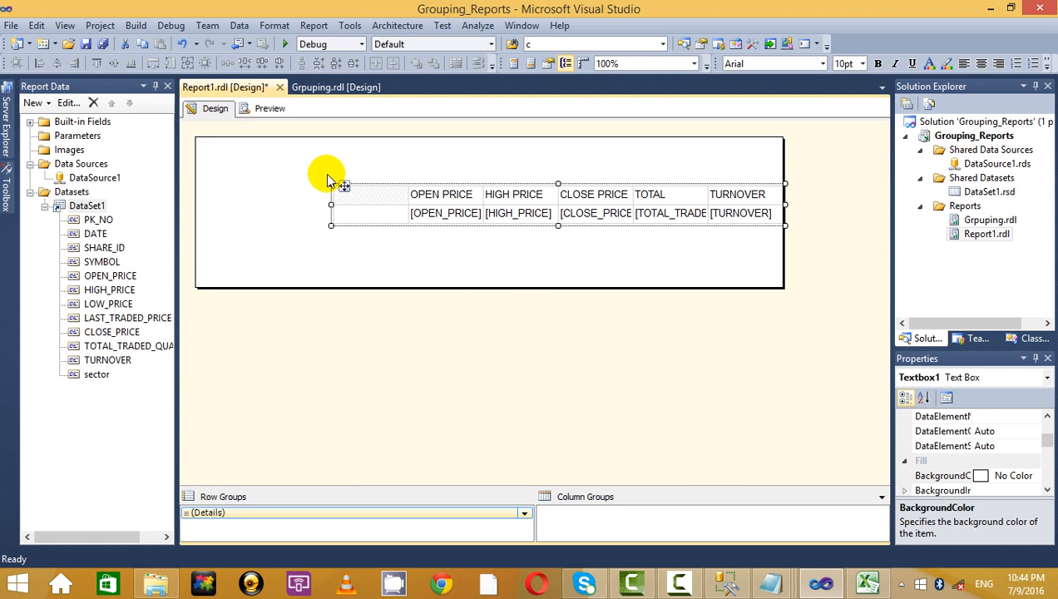
pyautogui.click(339, 188)
pyautogui.moveTo(339, 188); pyautogui.dragTo(321, 190)
pyautogui.click(350, 242)
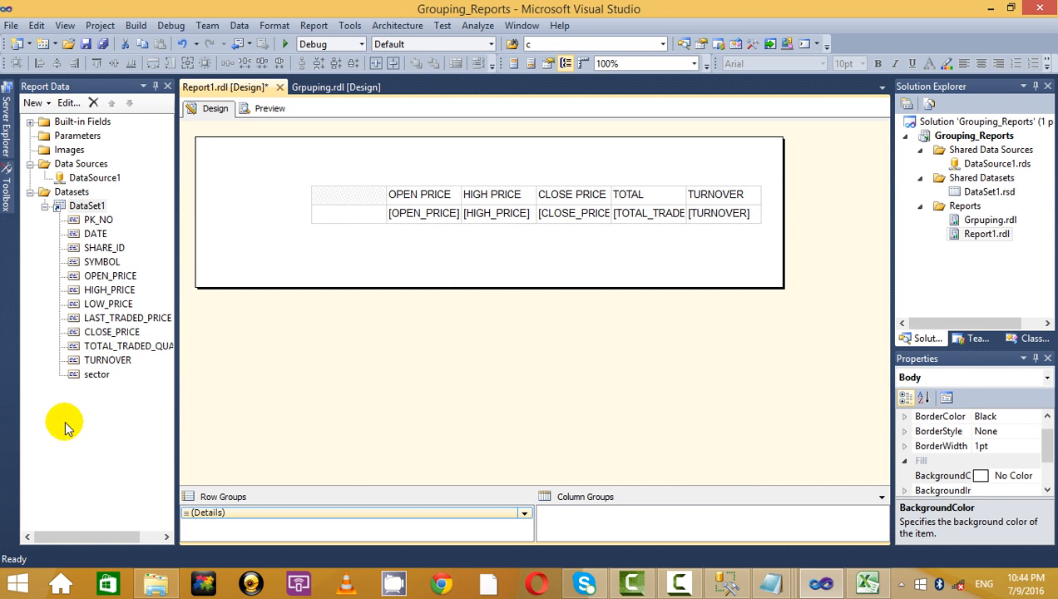
# - Place the sector field in the table's empty first column and insert SYMBOL as a column right after it
pyautogui.click(95, 375)
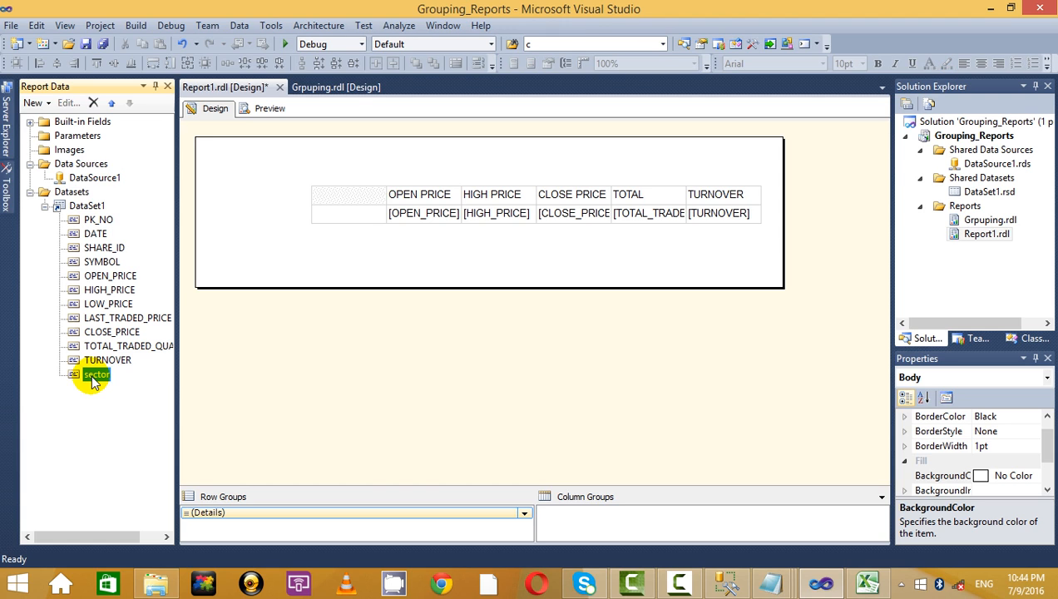
pyautogui.moveTo(93, 380); pyautogui.dragTo(353, 198)
pyautogui.moveTo(99, 263); pyautogui.dragTo(385, 213)
# - Preview Report1, return to its design and select the whole table
pyautogui.click(271, 109)
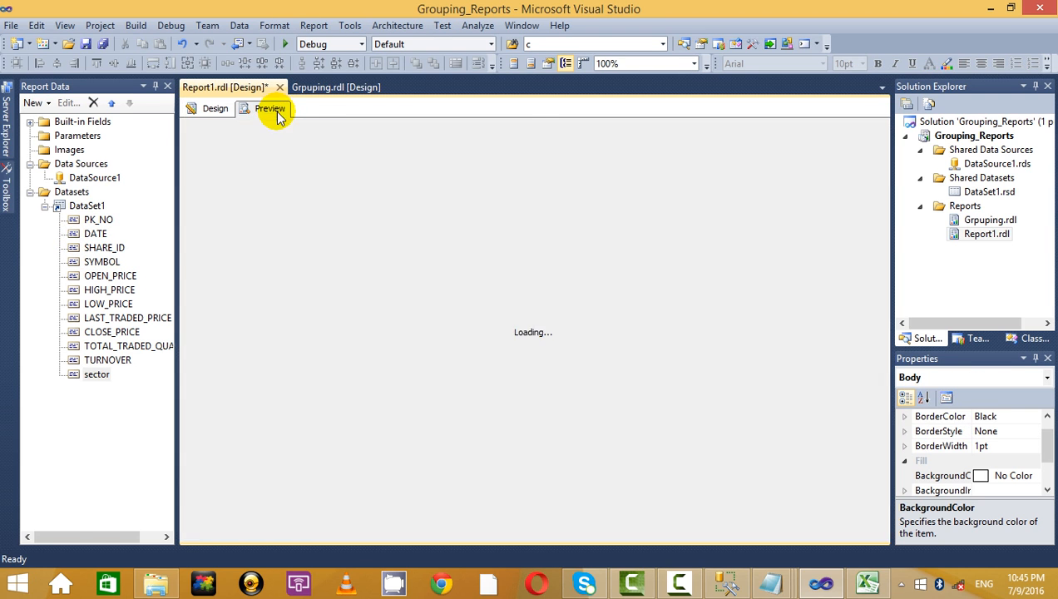
pyautogui.click(217, 109)
pyautogui.click(325, 198)
pyautogui.click(315, 185)
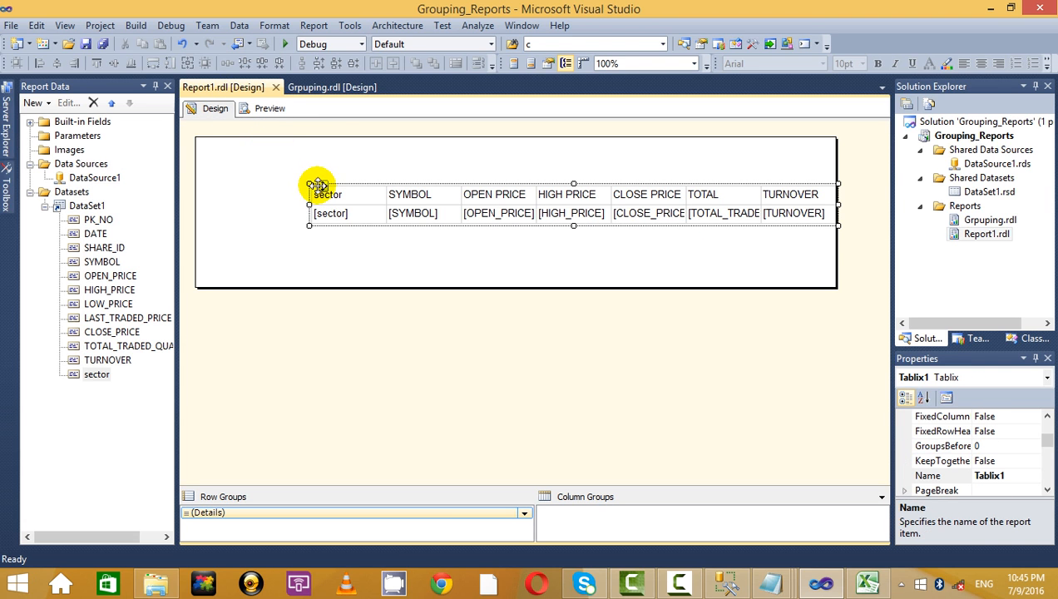
# - Move the table further toward Report1's left edge and preview the report
pyautogui.moveTo(320, 185); pyautogui.dragTo(264, 184)
pyautogui.click(323, 239)
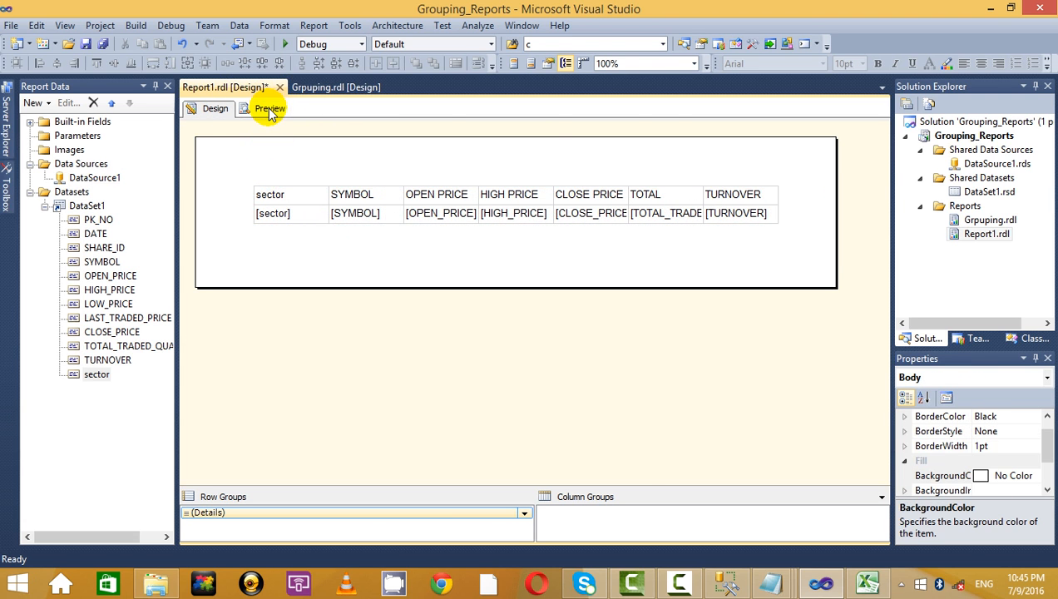
pyautogui.click(270, 109)
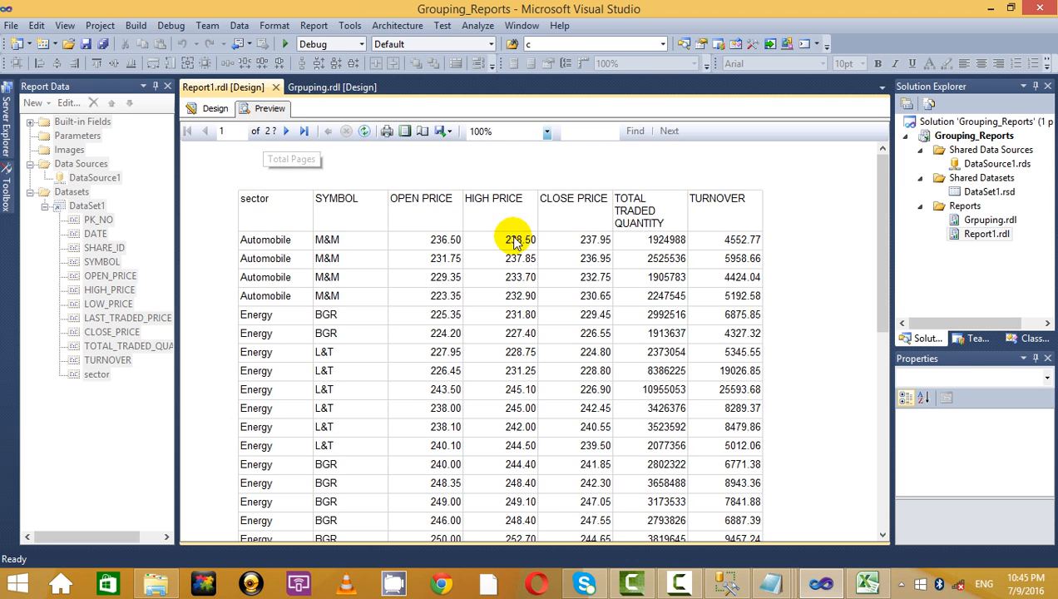
# - Make the table's header row bold with a tan background and check it in the report preview
pyautogui.click(215, 109)
pyautogui.click(277, 208)
pyautogui.click(243, 194)
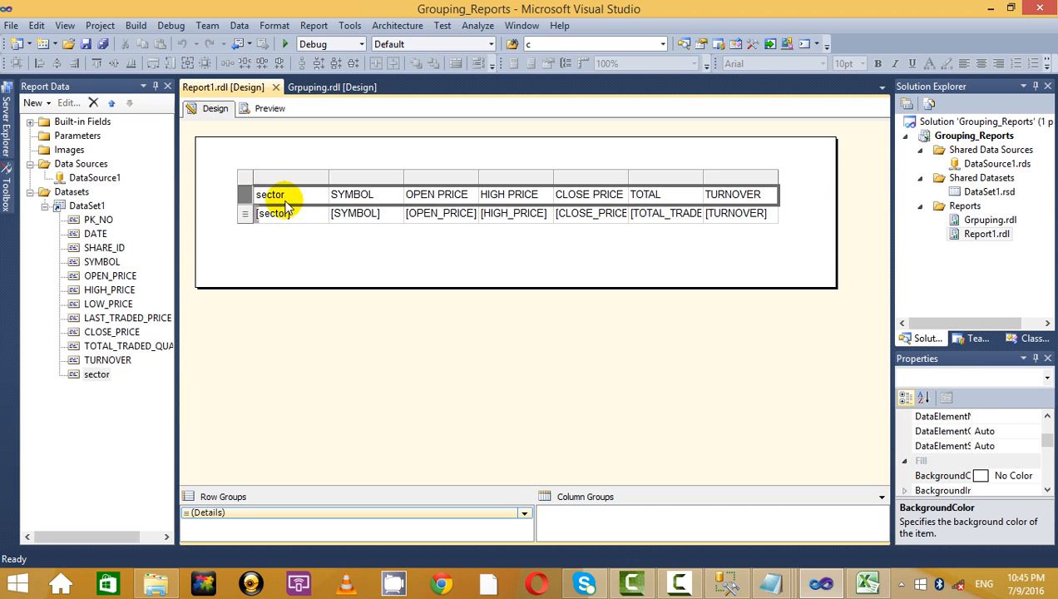
pyautogui.click(878, 63)
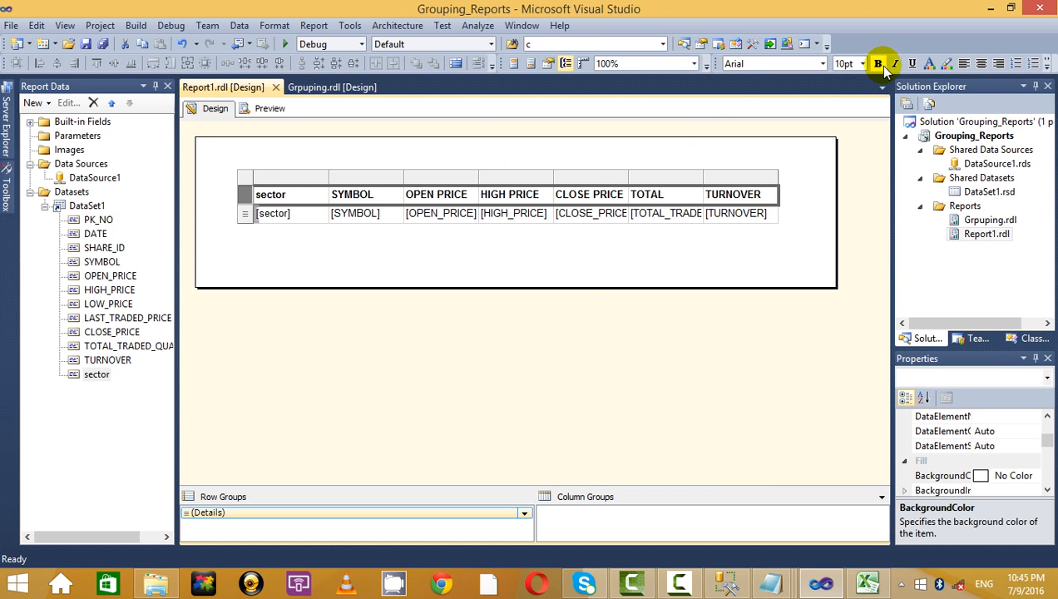
pyautogui.click(946, 64)
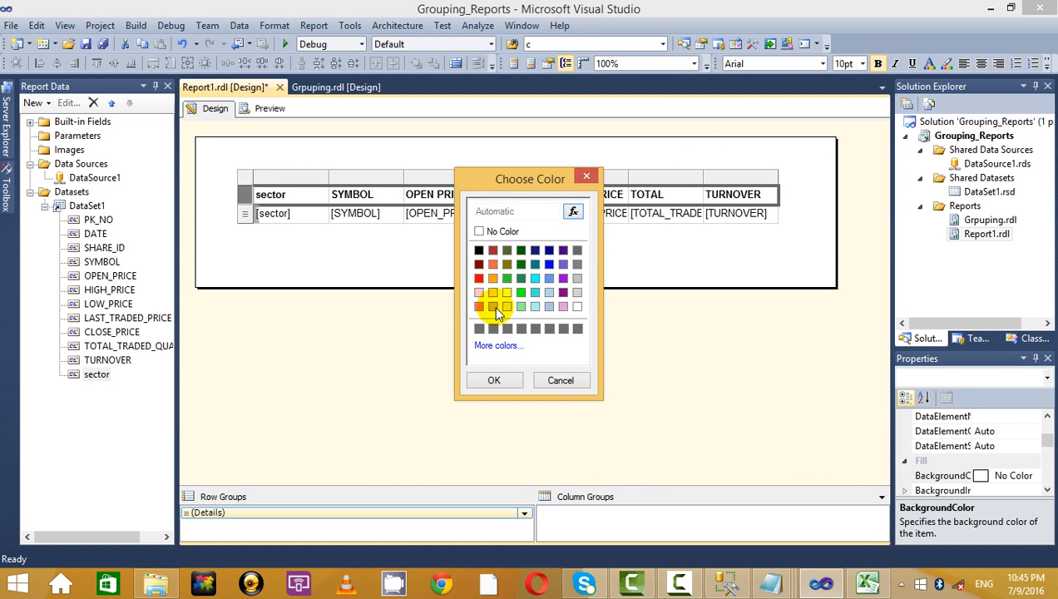
pyautogui.click(497, 381)
pyautogui.click(515, 272)
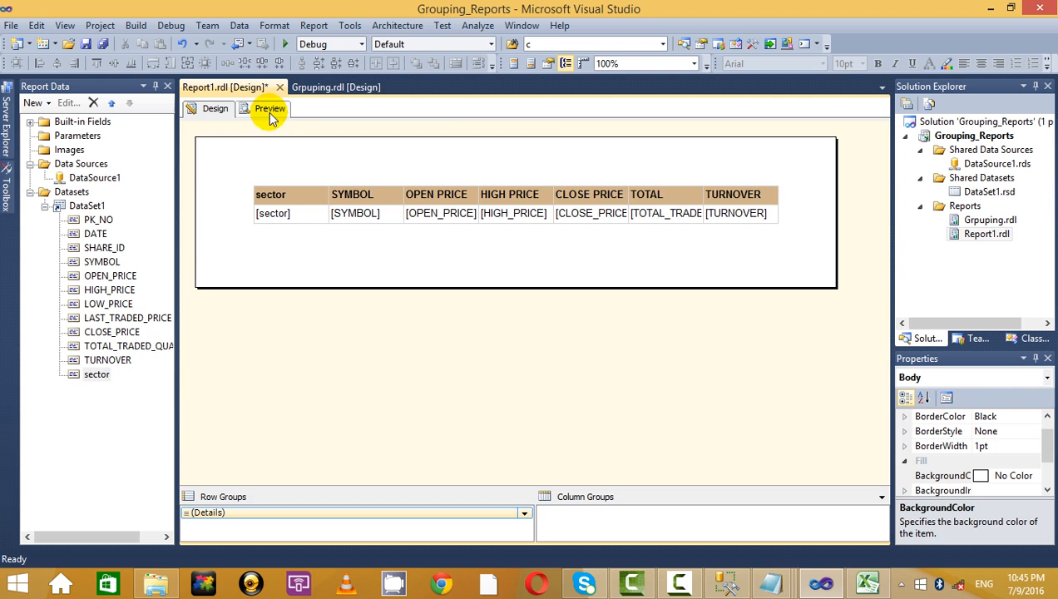
pyautogui.click(270, 115)
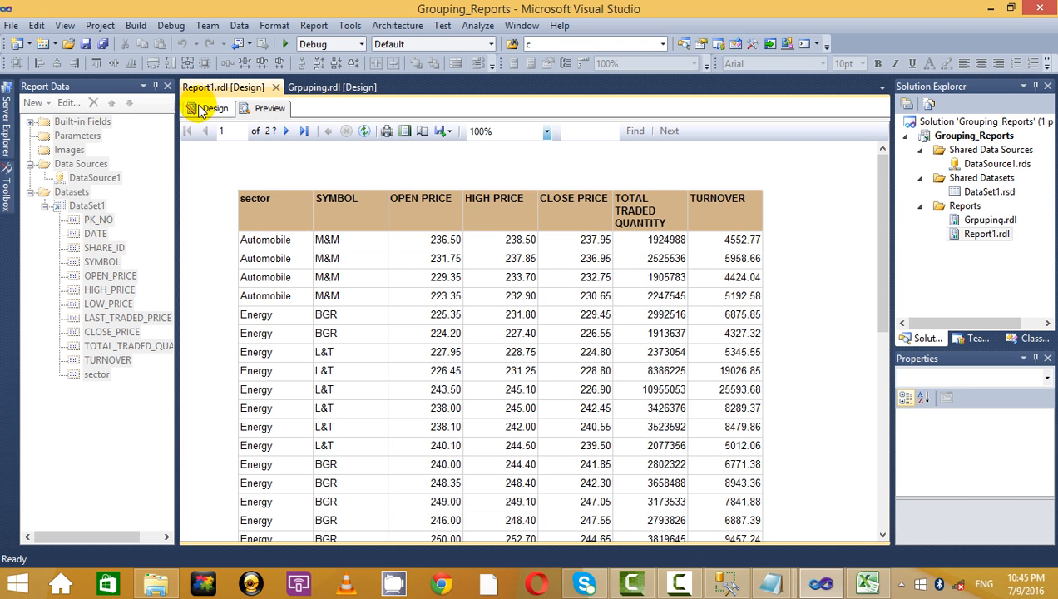
pyautogui.click(204, 109)
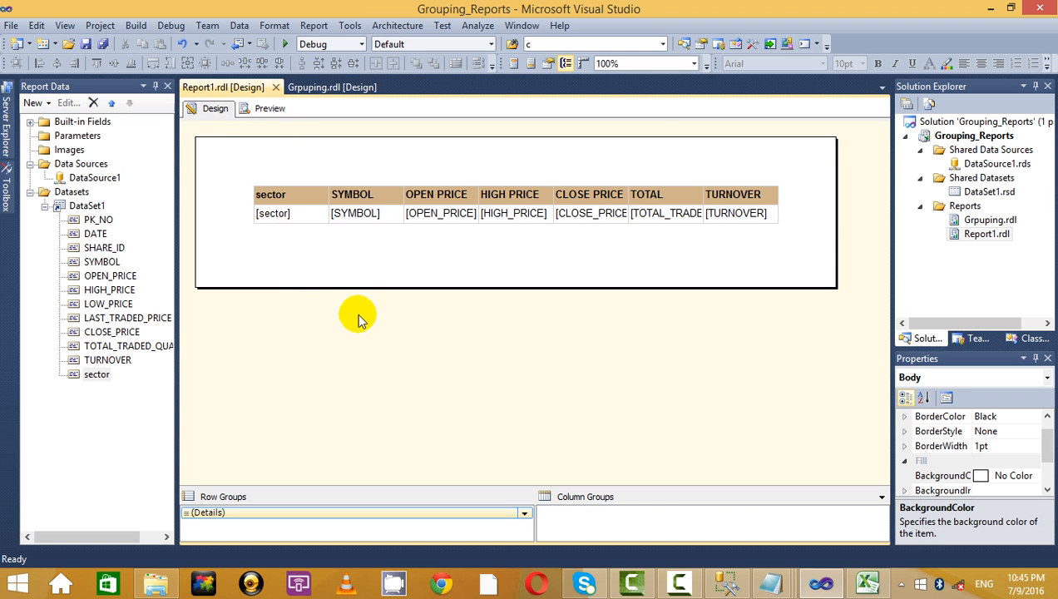
# - Enlarge the row and column grouping area for the table, and preview Report1 before returning to its design
pyautogui.click(329, 218)
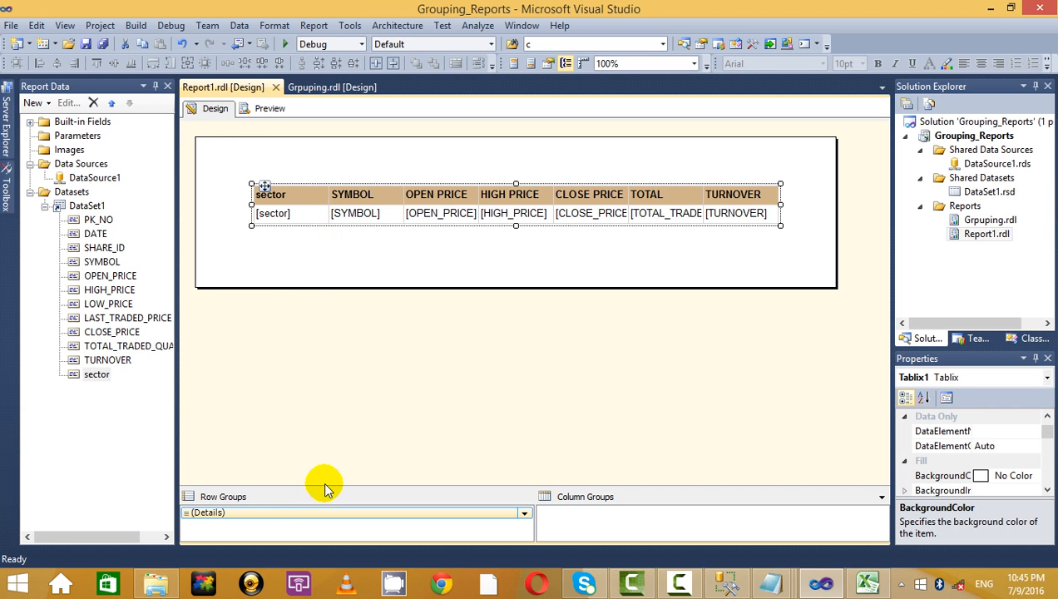
pyautogui.moveTo(330, 482); pyautogui.dragTo(381, 356)
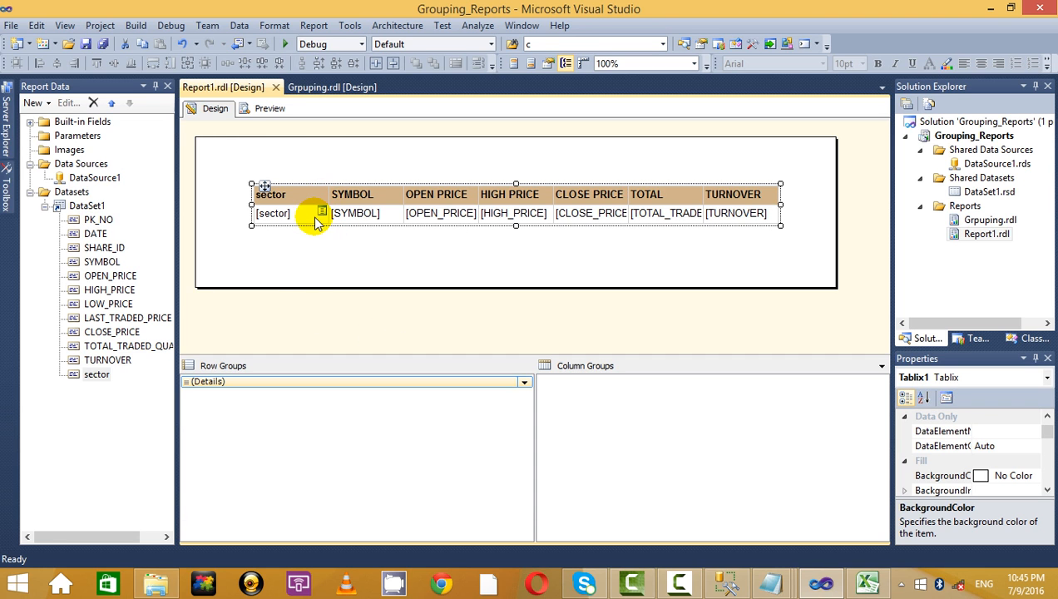
pyautogui.click(268, 108)
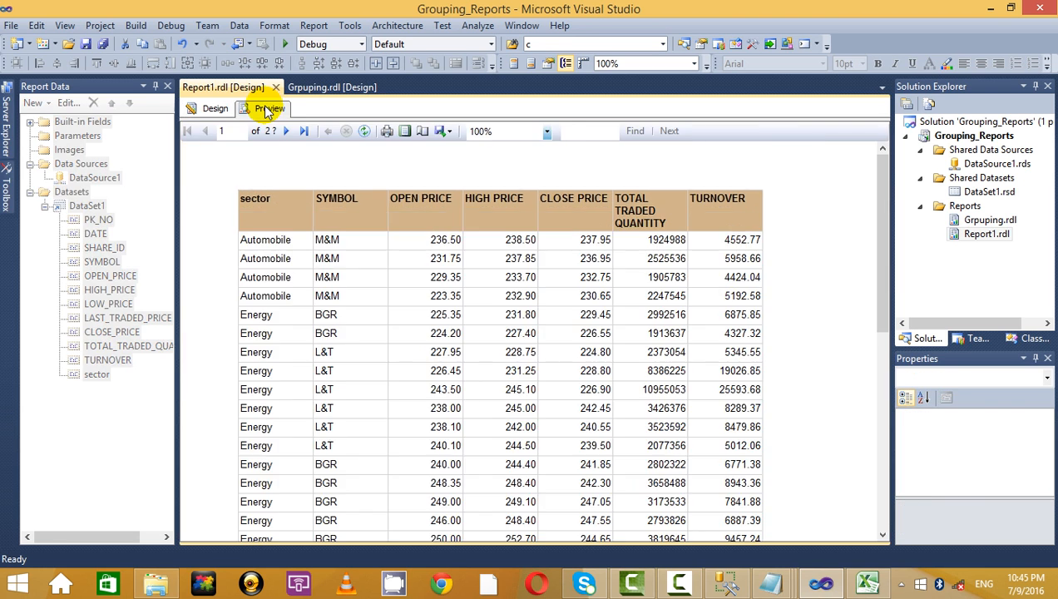
pyautogui.click(201, 114)
# - Examine the design and preview of Grpuping.rdl for comparison, and return to Report1's design
pyautogui.doubleClick(977, 219)
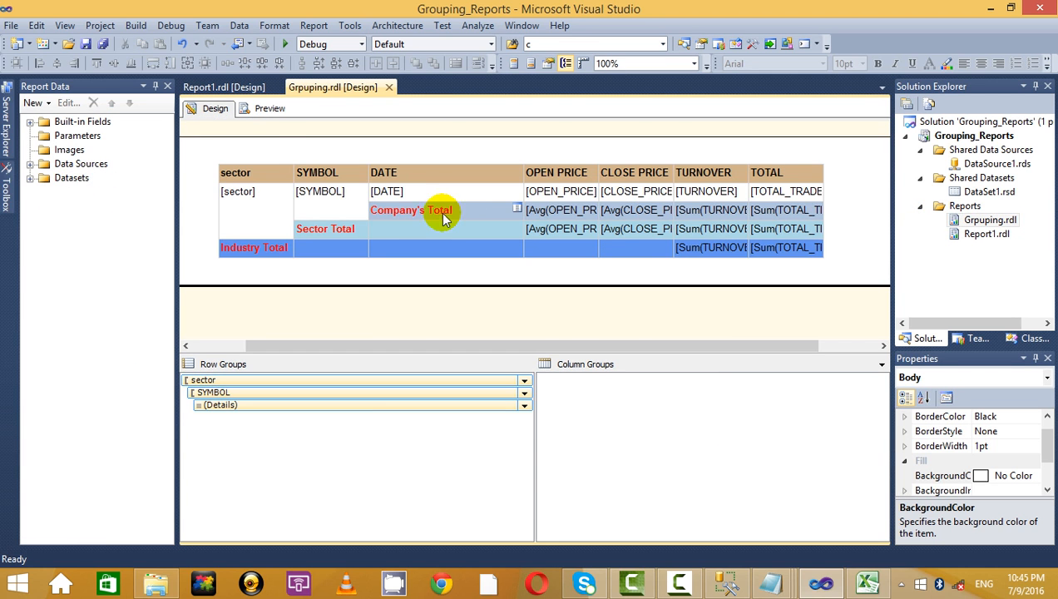
pyautogui.click(268, 109)
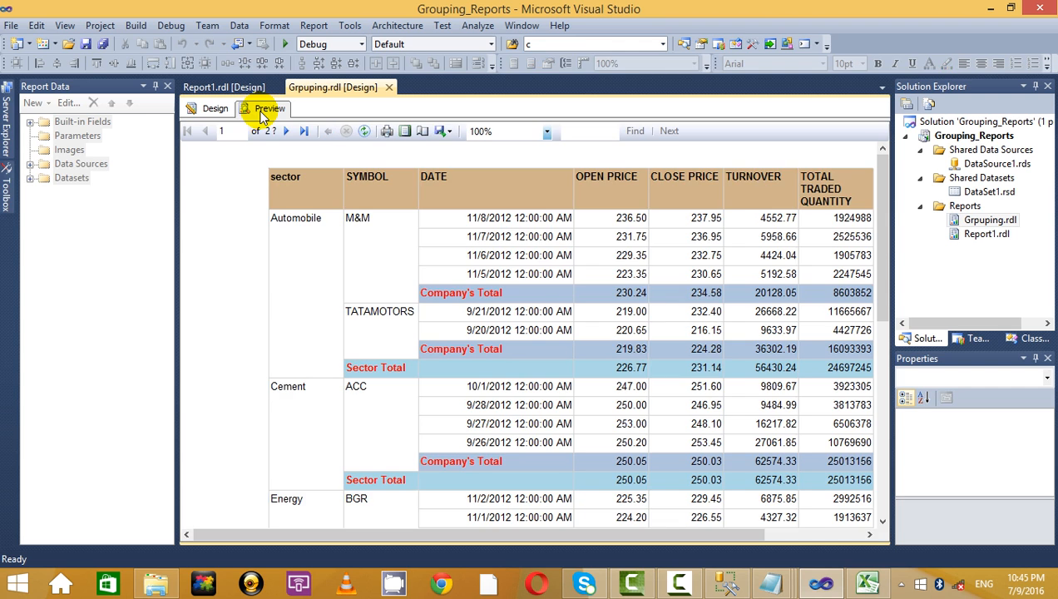
pyautogui.click(209, 115)
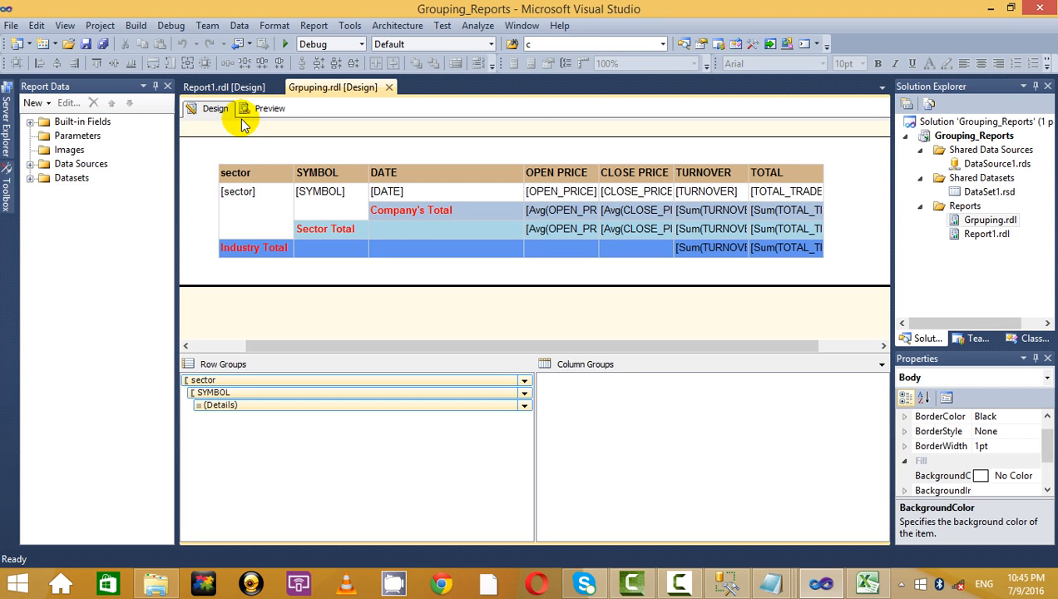
pyautogui.doubleClick(987, 234)
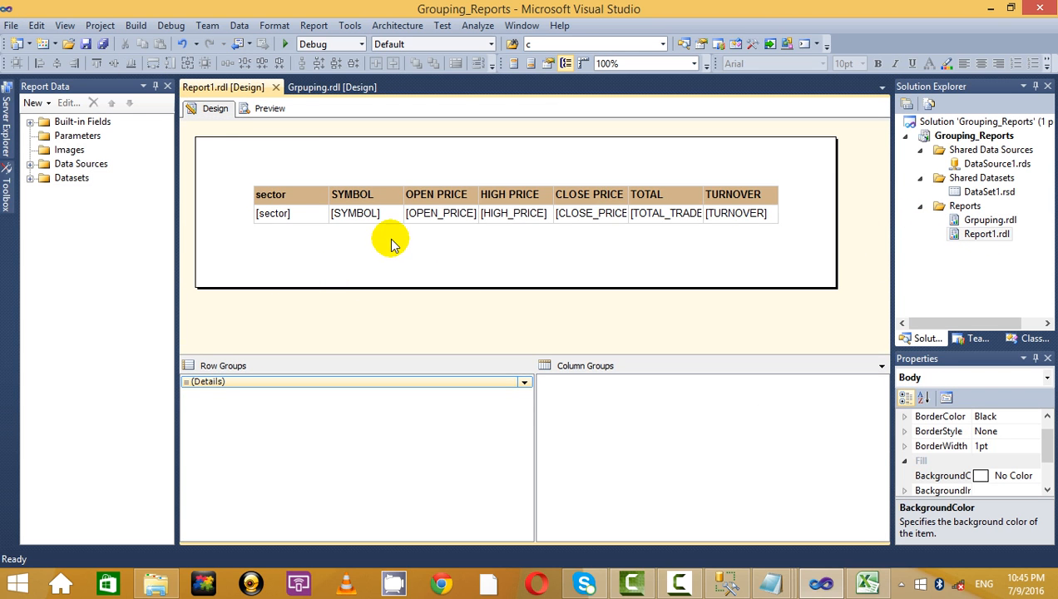
# - Delete the sector and SYMBOL columns from Report1's table and check the remaining columns in the preview
pyautogui.click(293, 209)
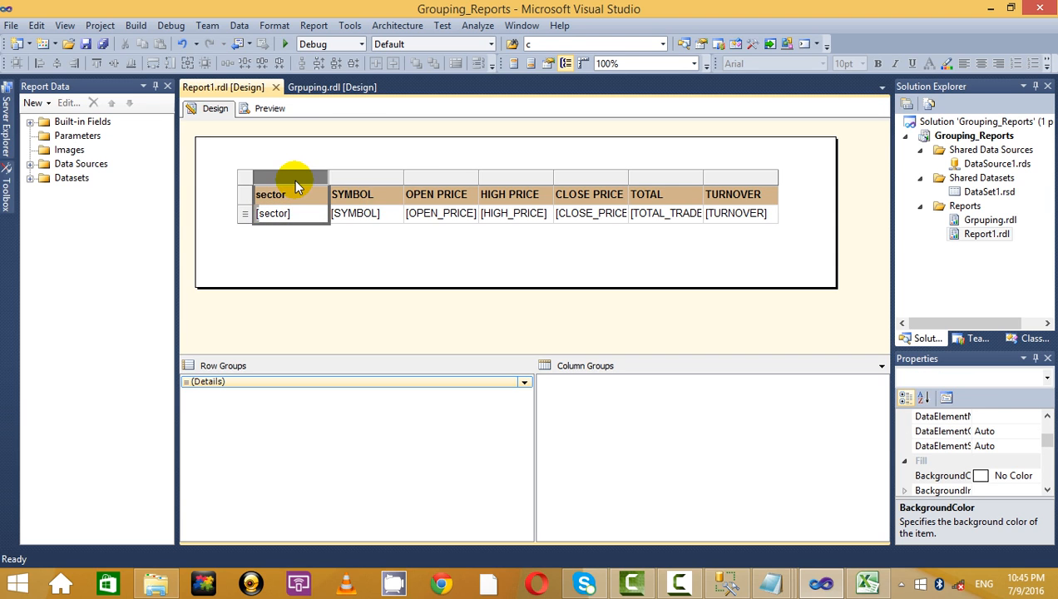
pyautogui.rightClick(294, 179)
pyautogui.click(368, 205)
pyautogui.rightClick(308, 183)
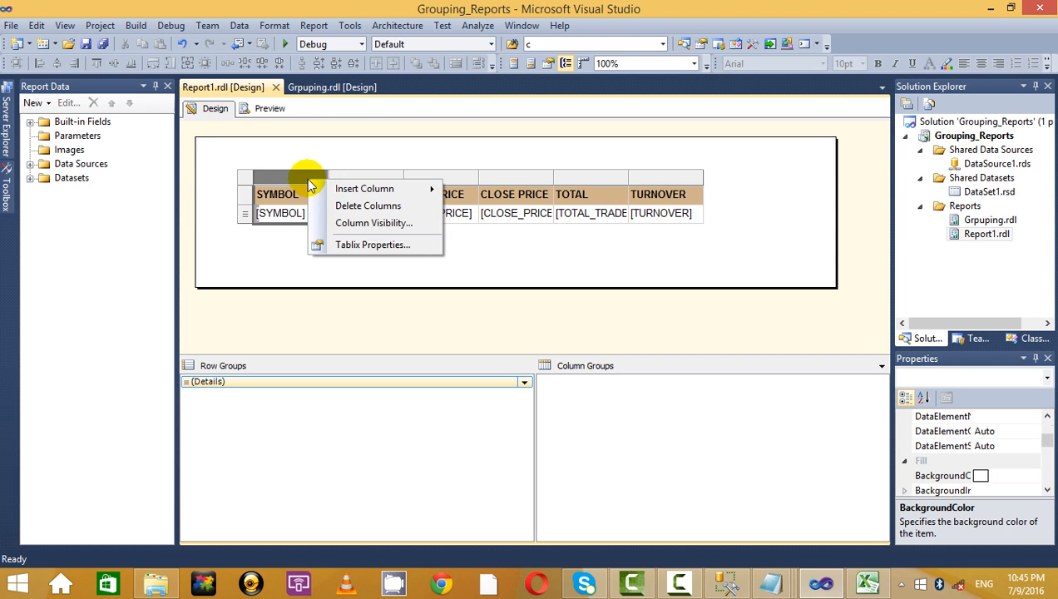
pyautogui.click(358, 206)
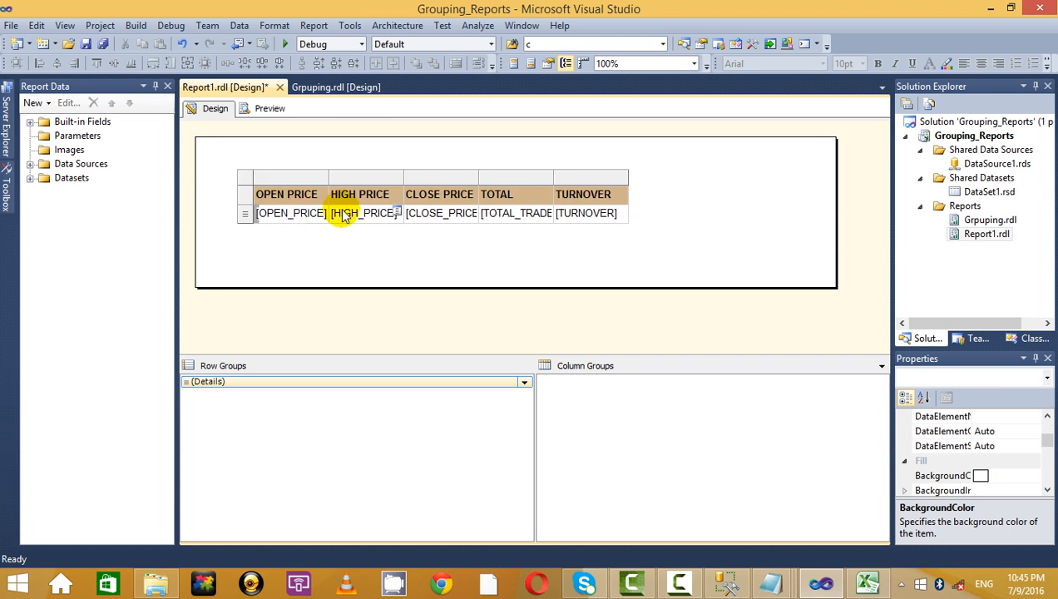
pyautogui.click(267, 109)
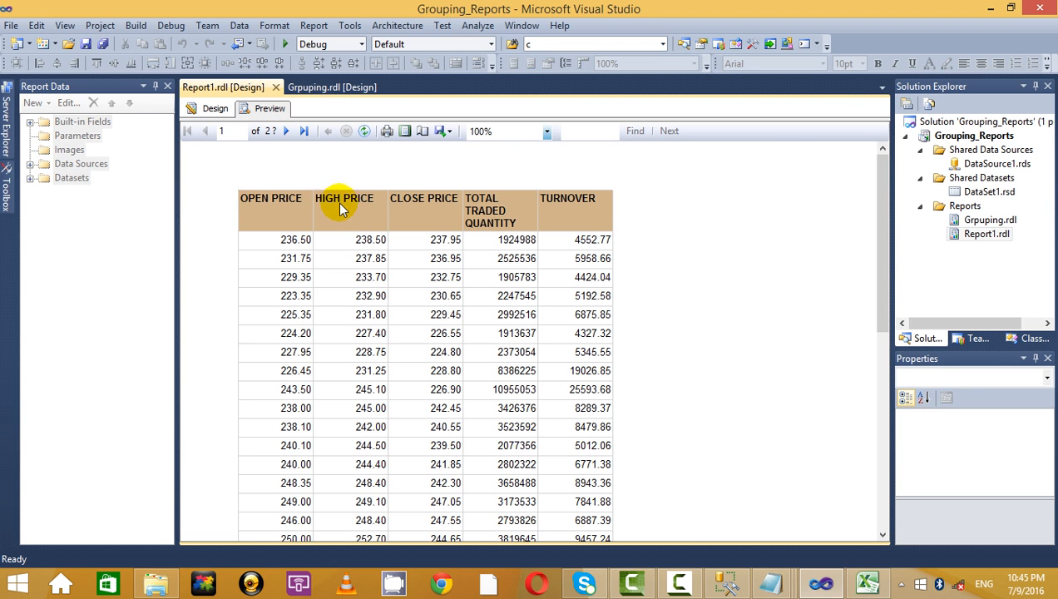
pyautogui.click(191, 113)
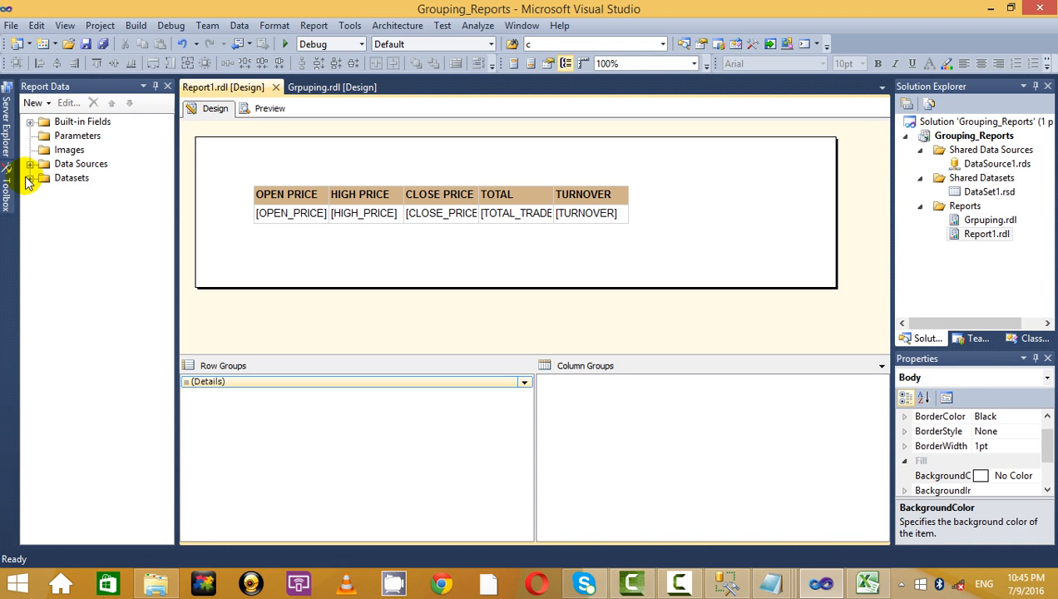
# - Insert the SYMBOL and sector fields from DataSet1 as the table's leading columns, with sector first
pyautogui.click(28, 177)
pyautogui.click(30, 178)
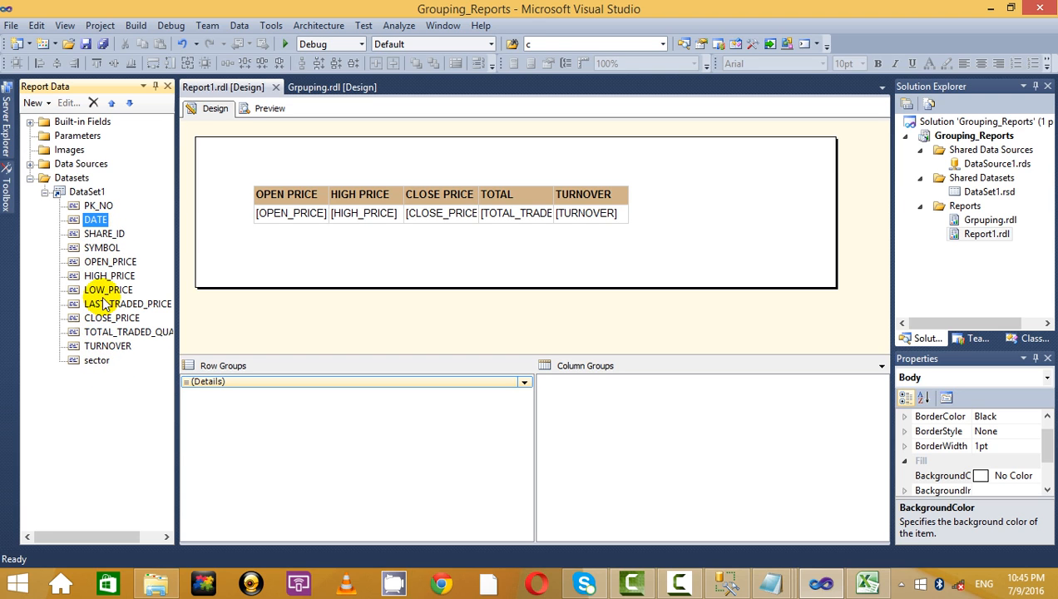
pyautogui.moveTo(111, 249); pyautogui.dragTo(275, 215)
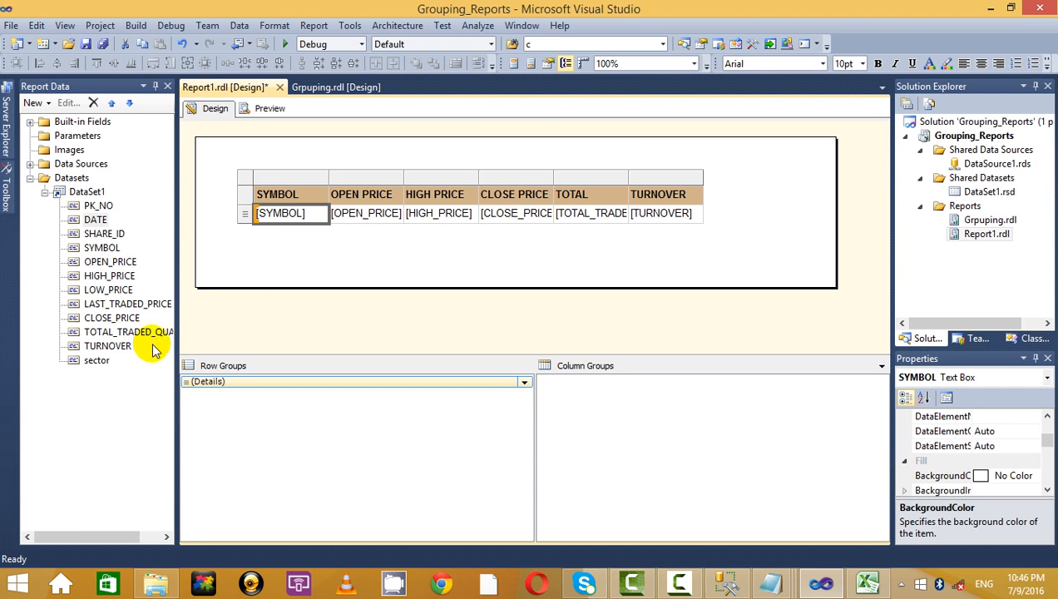
pyautogui.moveTo(87, 364); pyautogui.dragTo(304, 208)
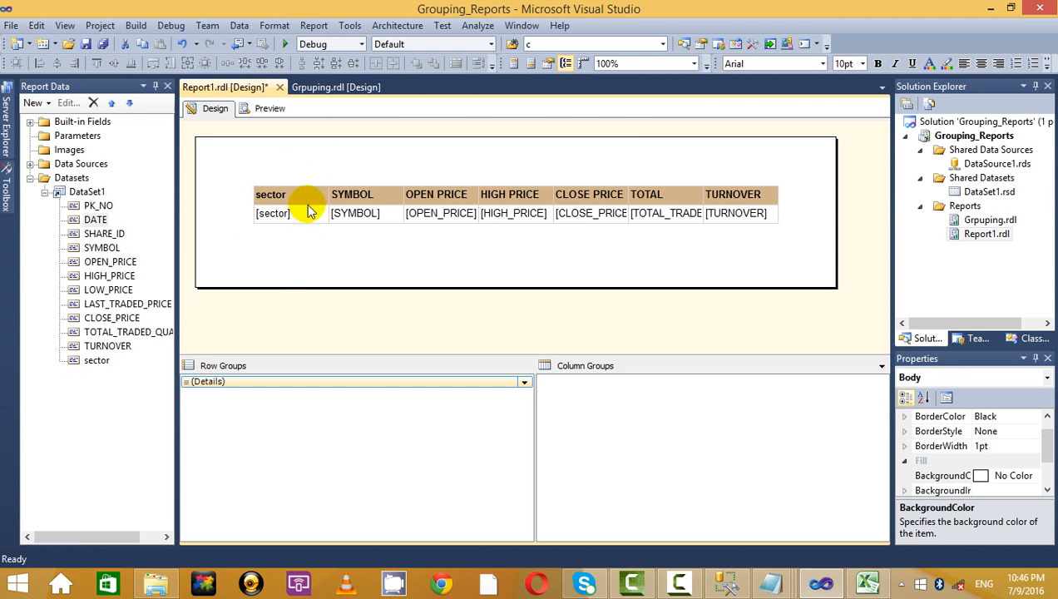
# - Preview the ungrouped report and delete the sector and SYMBOL columns from the table
pyautogui.click(257, 110)
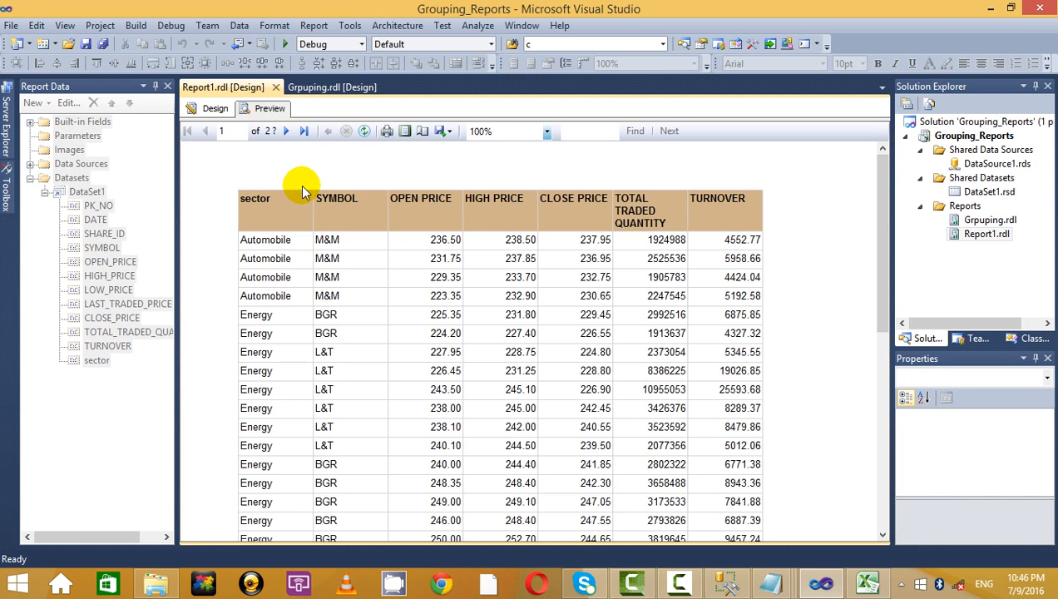
pyautogui.click(208, 108)
pyautogui.click(301, 191)
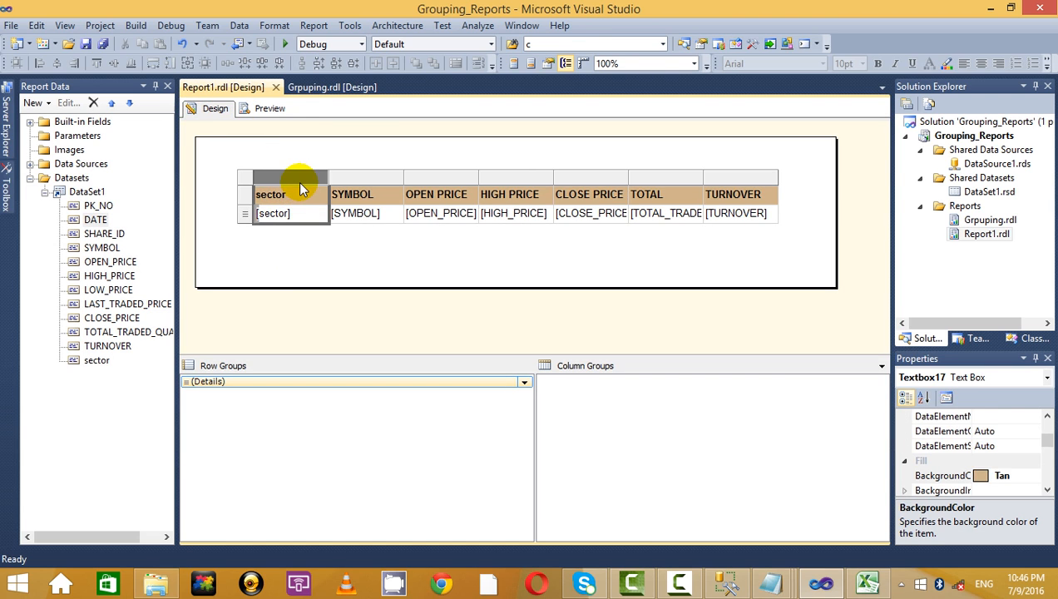
pyautogui.rightClick(298, 181)
pyautogui.click(358, 199)
pyautogui.rightClick(308, 180)
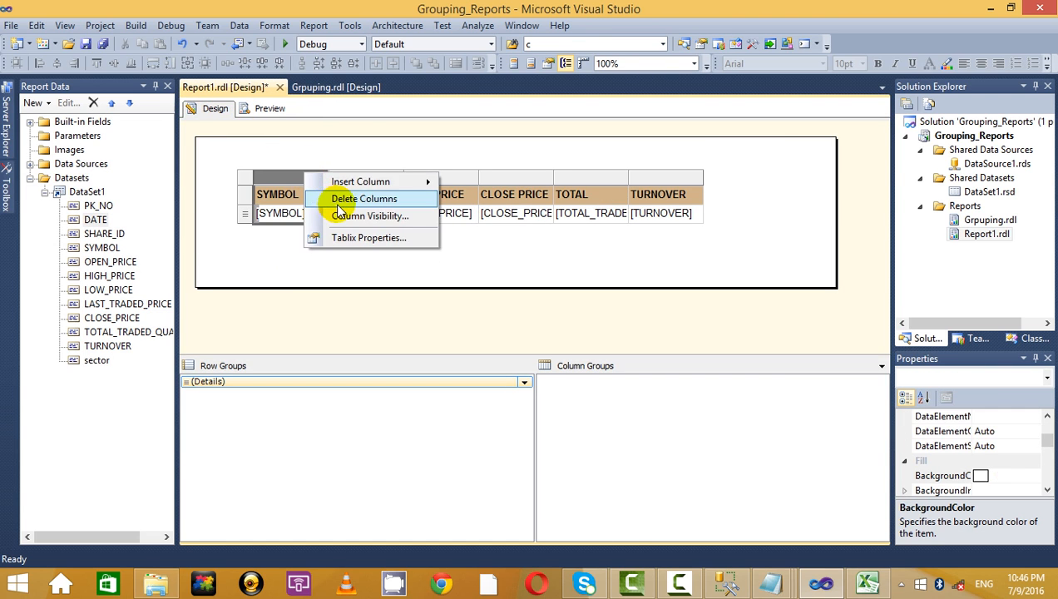
pyautogui.click(328, 199)
# - Add the SYMBOL field from DataSet1 as a row group above the Details group
pyautogui.moveTo(102, 248); pyautogui.dragTo(246, 388)
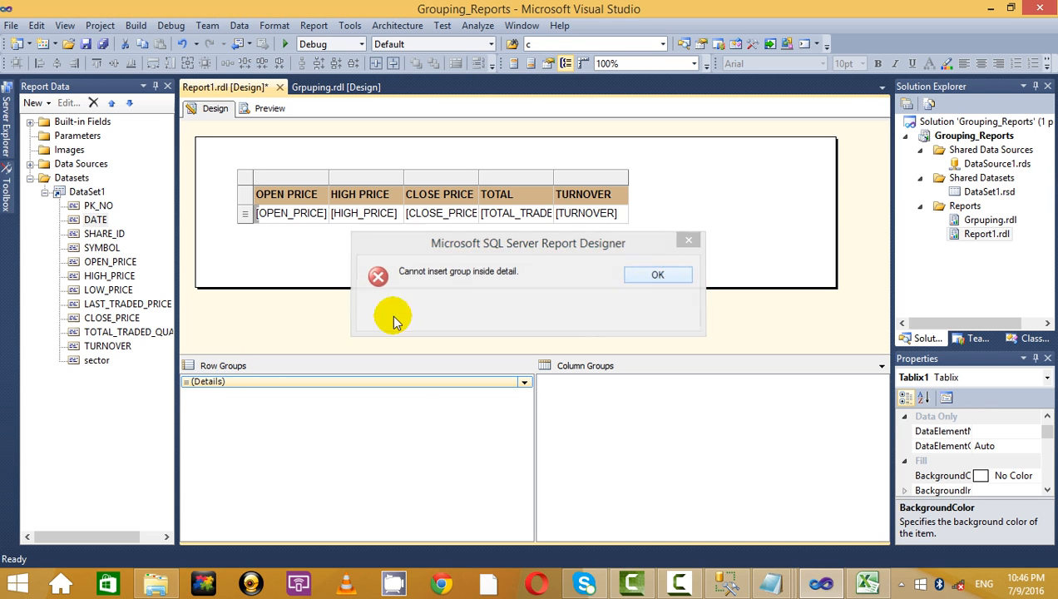
pyautogui.press('Return')
pyautogui.moveTo(102, 248); pyautogui.dragTo(230, 383)
pyautogui.click(232, 383)
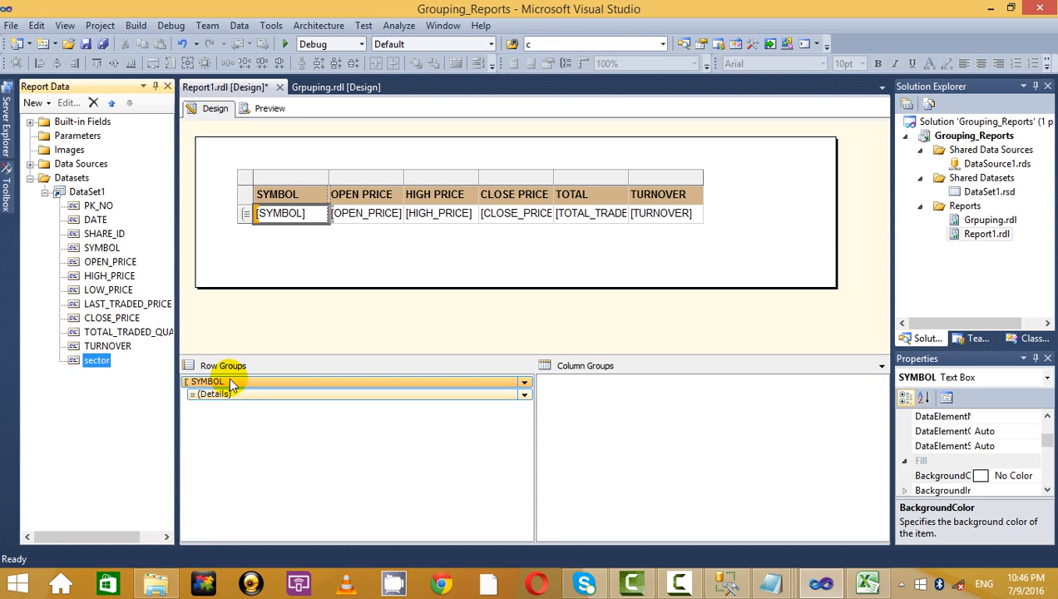
# - Add the sector field as a parent row group above SYMBOL and preview the report
pyautogui.moveTo(90, 376); pyautogui.dragTo(218, 383)
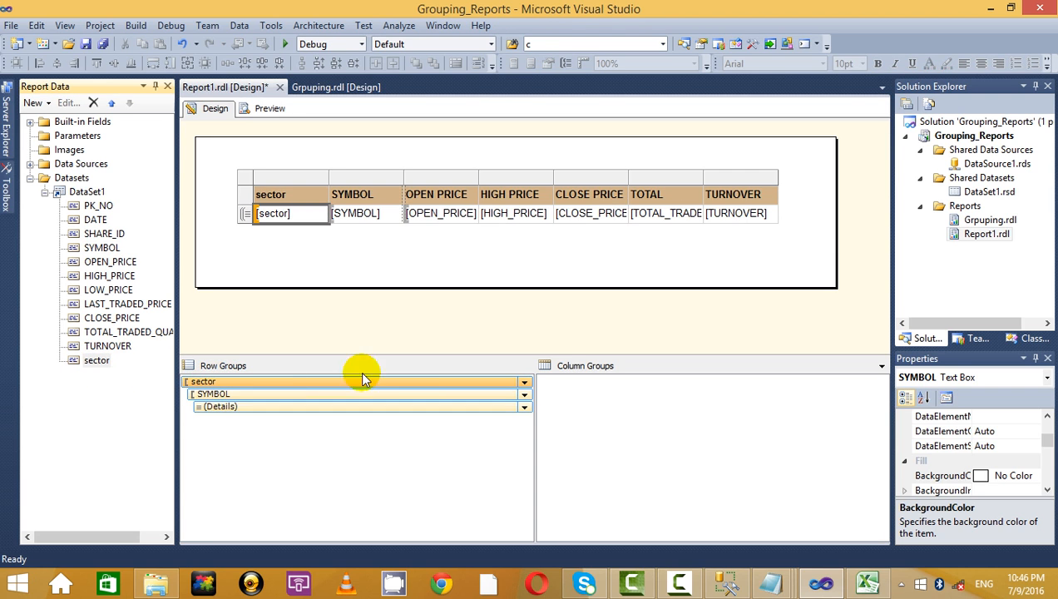
pyautogui.click(279, 134)
pyautogui.click(268, 109)
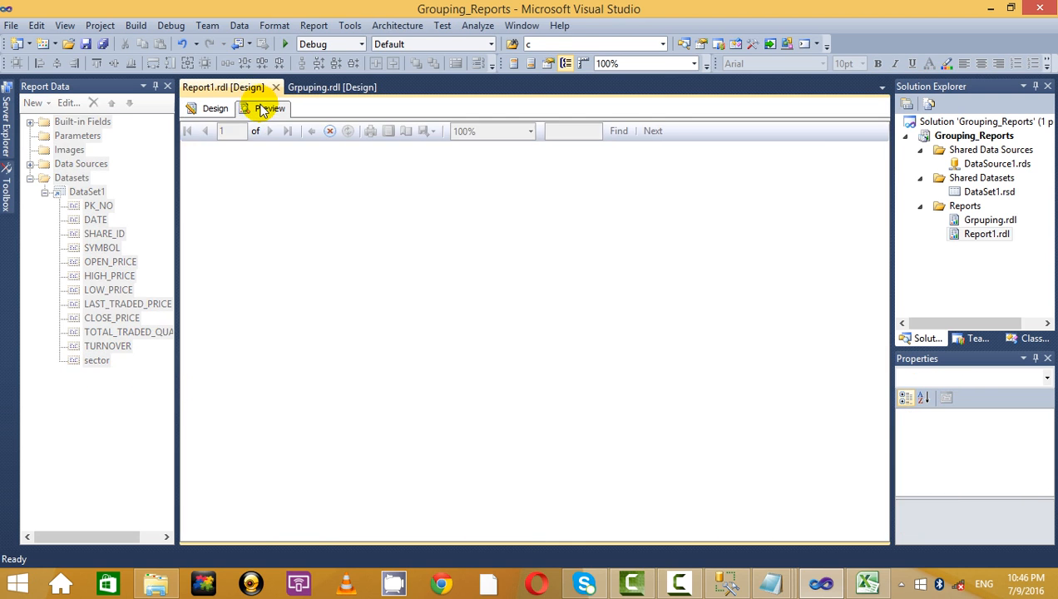
# - Delete the sector row group together with its related rows and columns, and preview the report
pyautogui.click(213, 110)
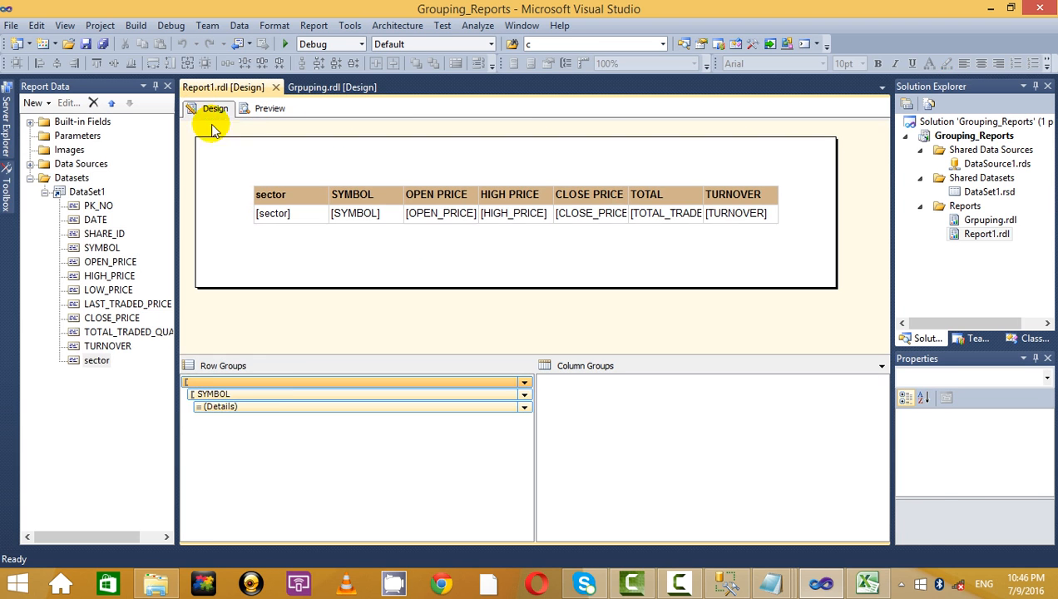
pyautogui.rightClick(251, 380)
pyautogui.click(329, 426)
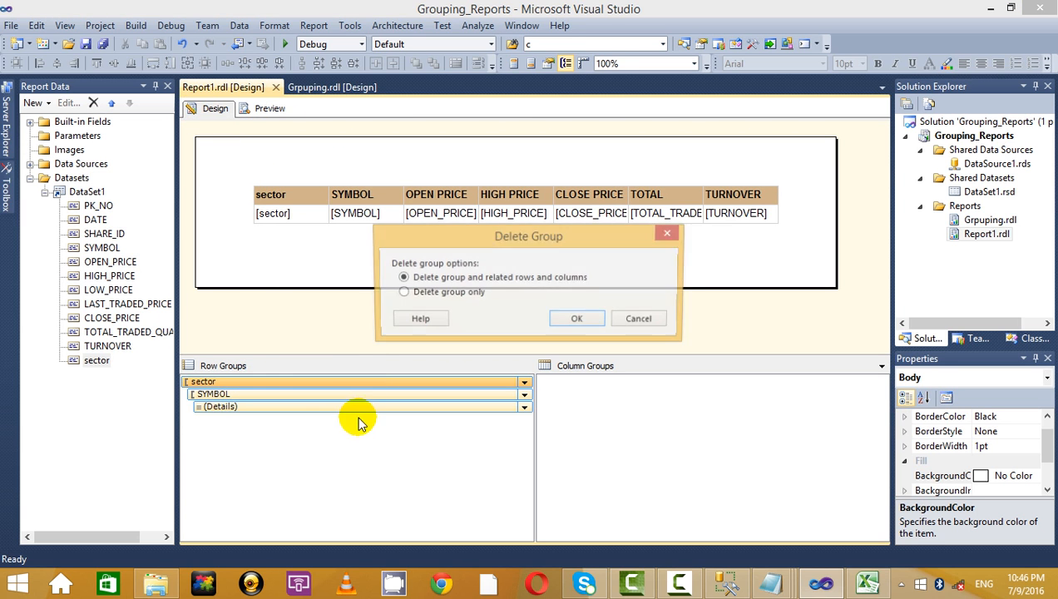
pyautogui.click(577, 323)
pyautogui.click(577, 319)
pyautogui.click(271, 108)
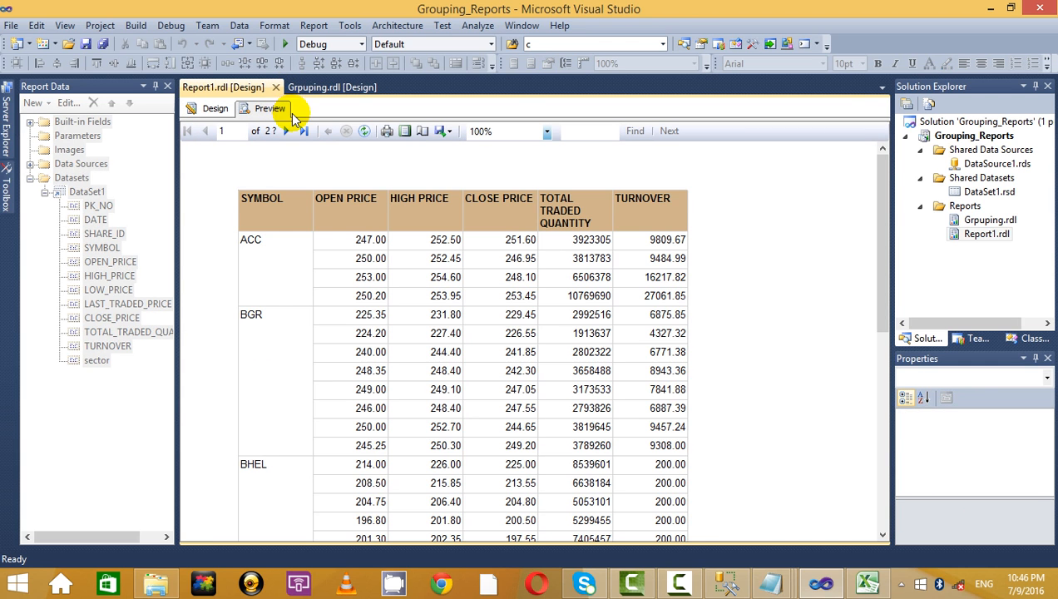
pyautogui.click(213, 108)
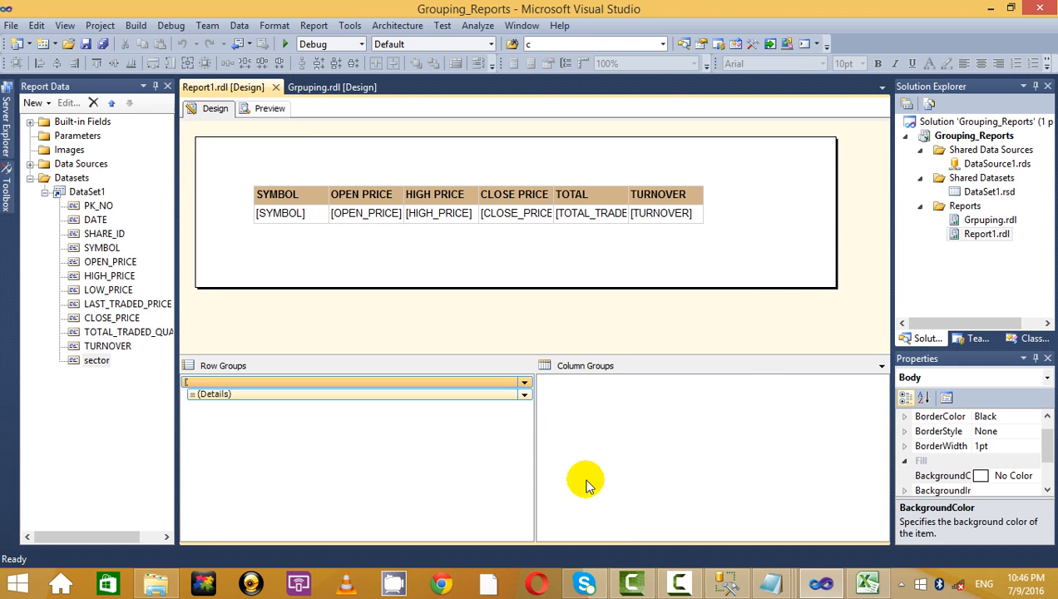
# - Switch to Notepad and review the notes on grouping and adding totals
pyautogui.moveTo(773, 583)
pyautogui.click(606, 499)
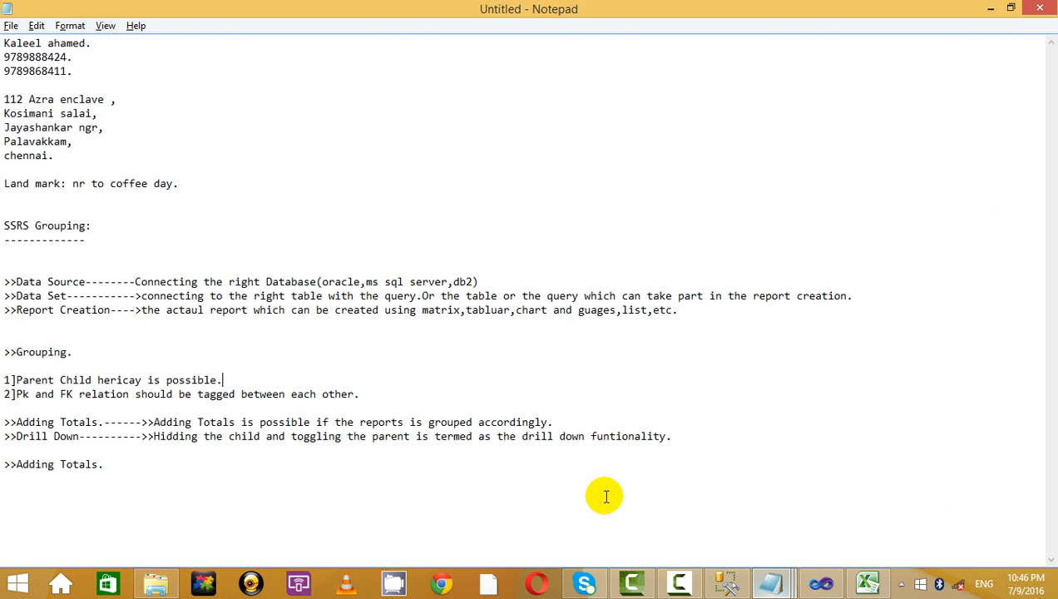
pyautogui.moveTo(253, 479); pyautogui.dragTo(100, 380)
pyautogui.click(198, 422)
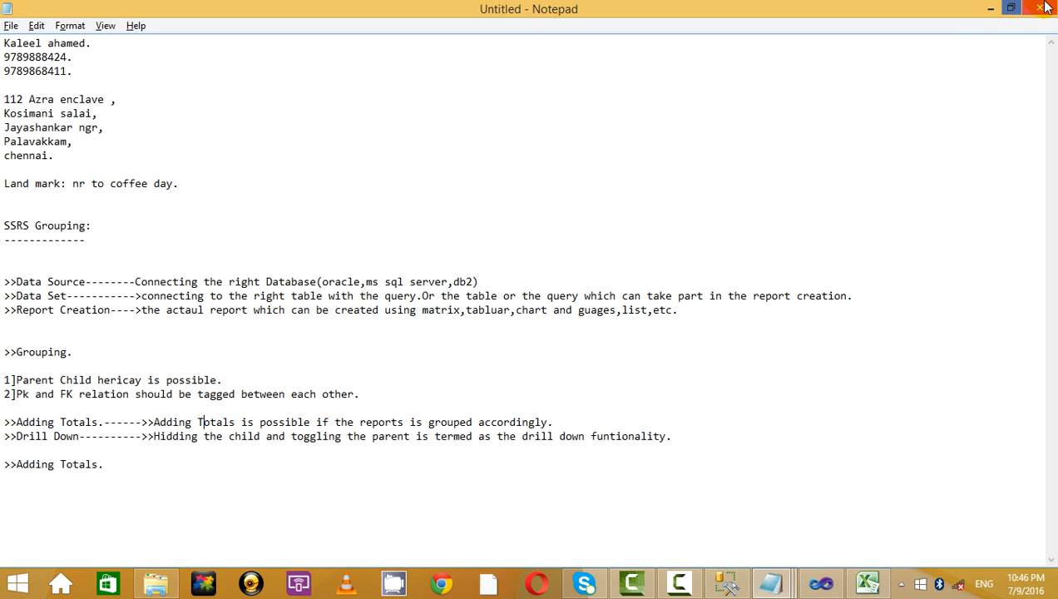
pyautogui.click(992, 9)
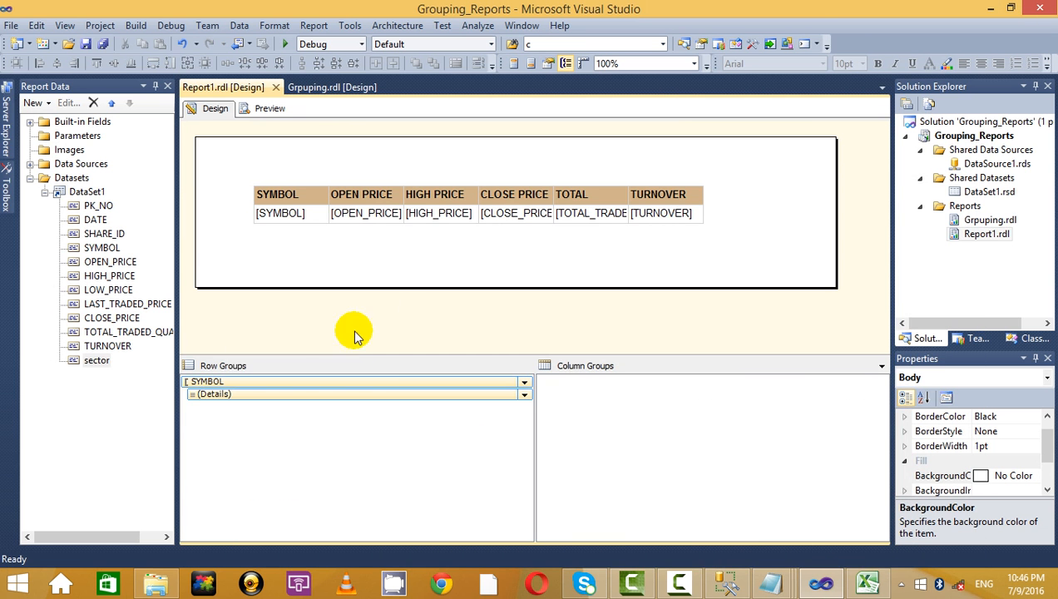
# - Examine the SYMBOL row group's options for adding groups and totals, and the visibility settings in its properties
pyautogui.rightClick(249, 380)
pyautogui.moveTo(362, 391)
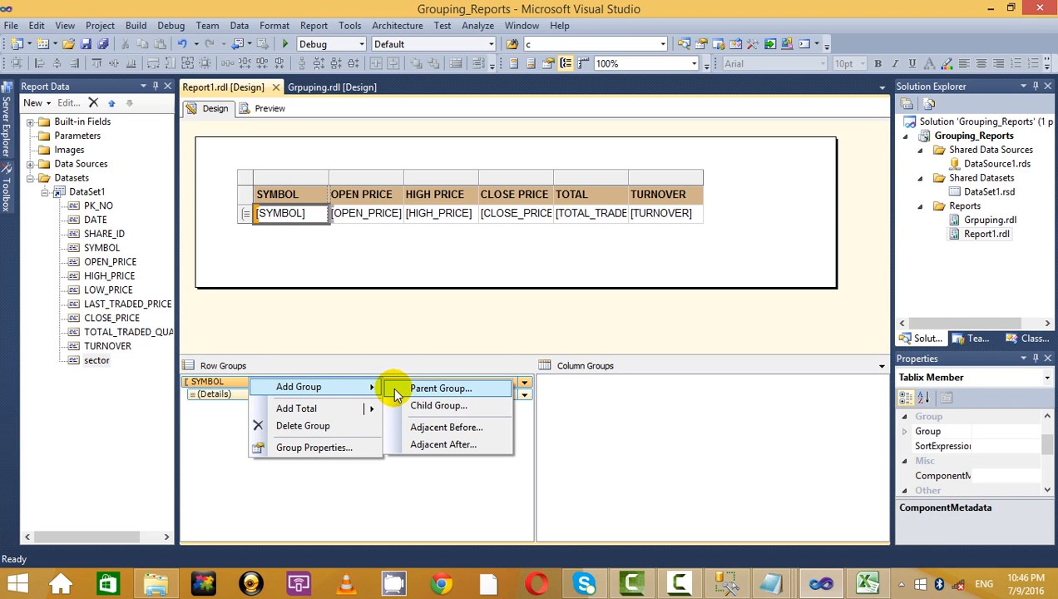
pyautogui.click(237, 439)
pyautogui.click(247, 403)
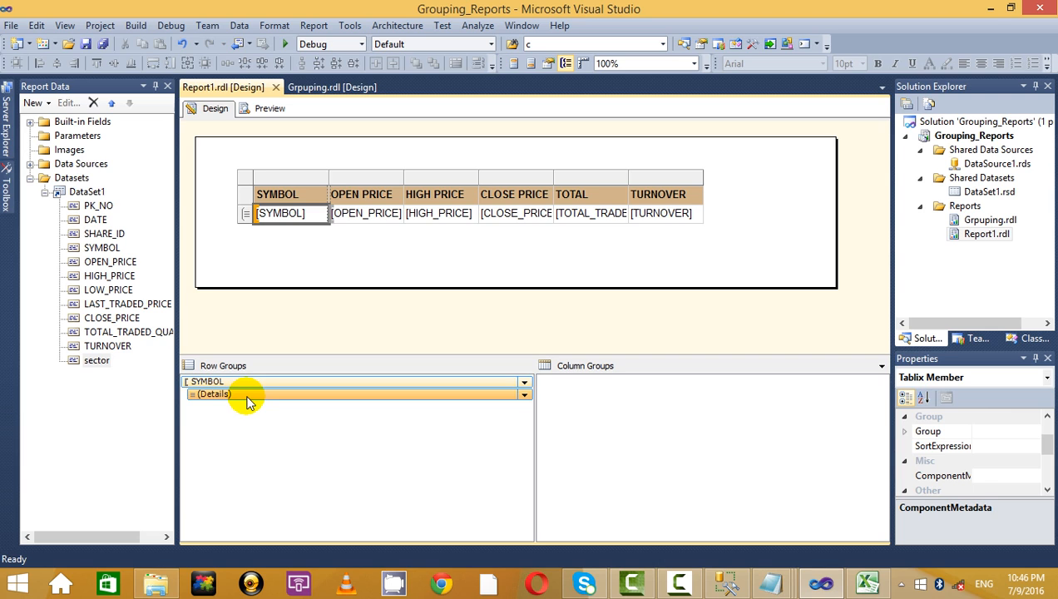
pyautogui.click(252, 380)
pyautogui.rightClick(252, 380)
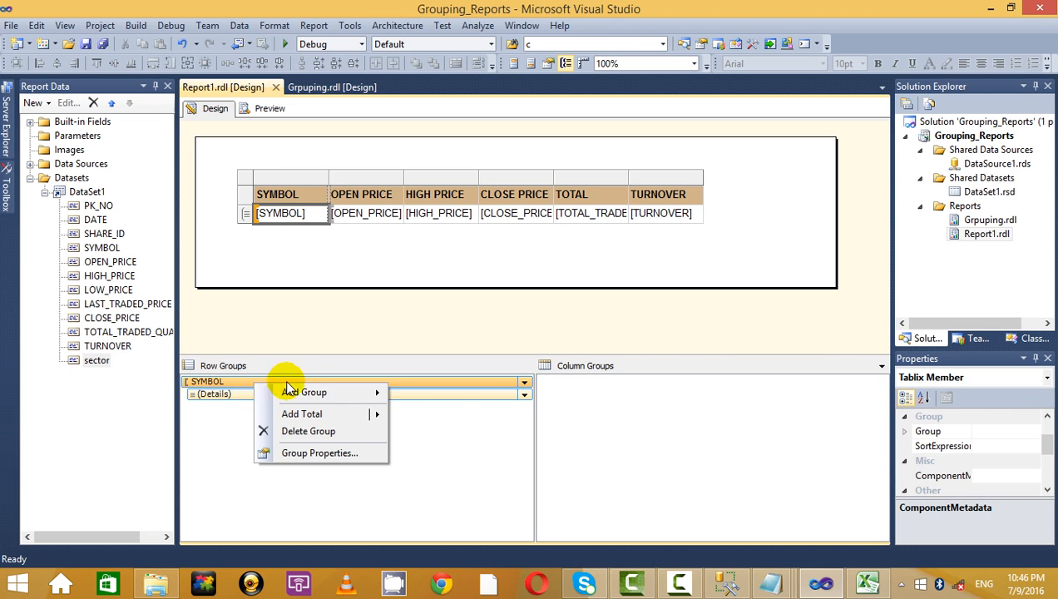
pyautogui.moveTo(332, 419)
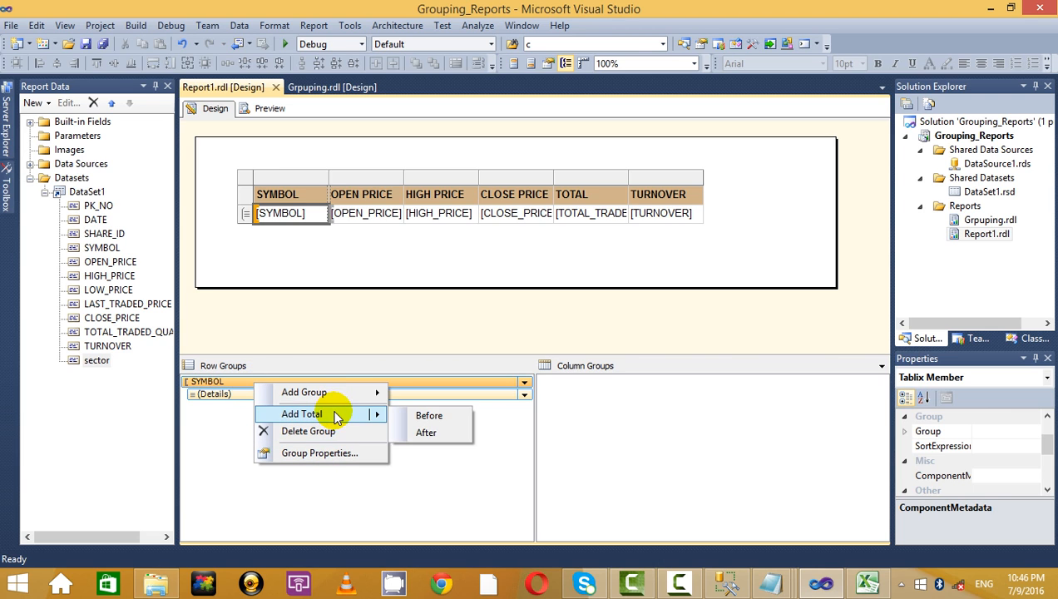
pyautogui.click(337, 454)
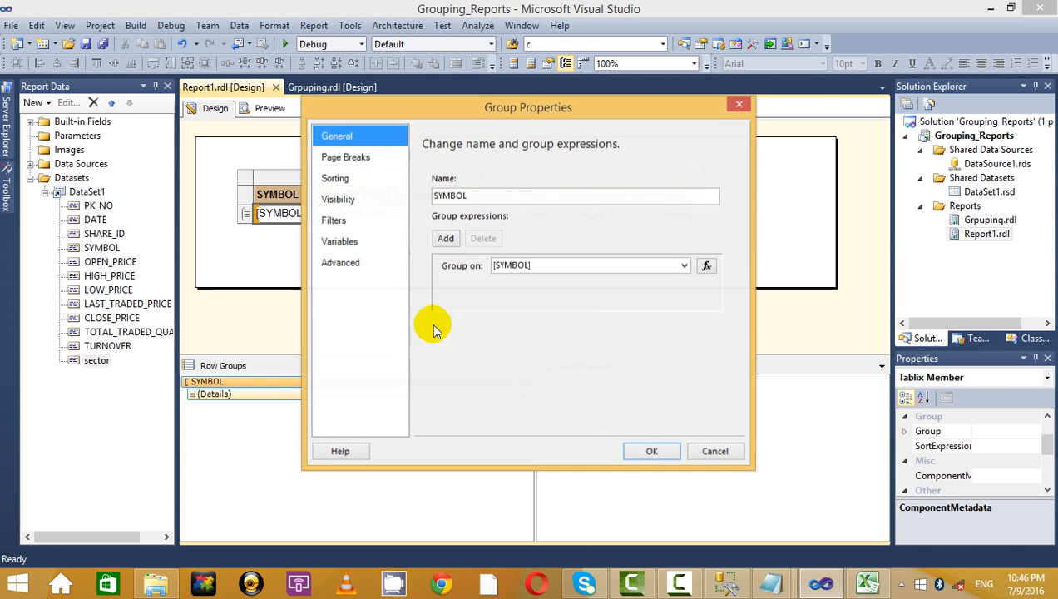
pyautogui.click(372, 202)
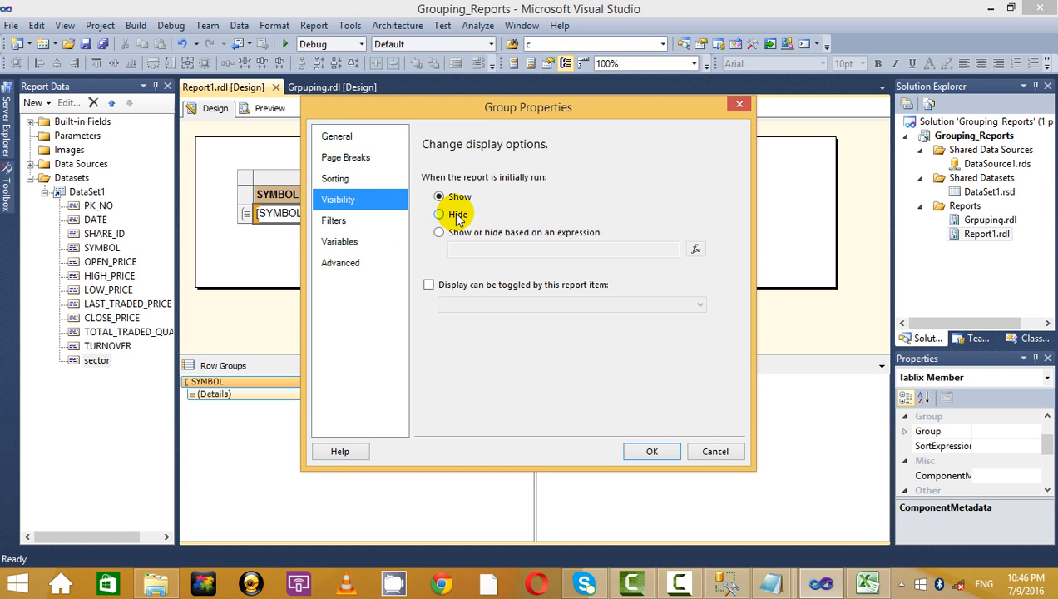
pyautogui.click(740, 104)
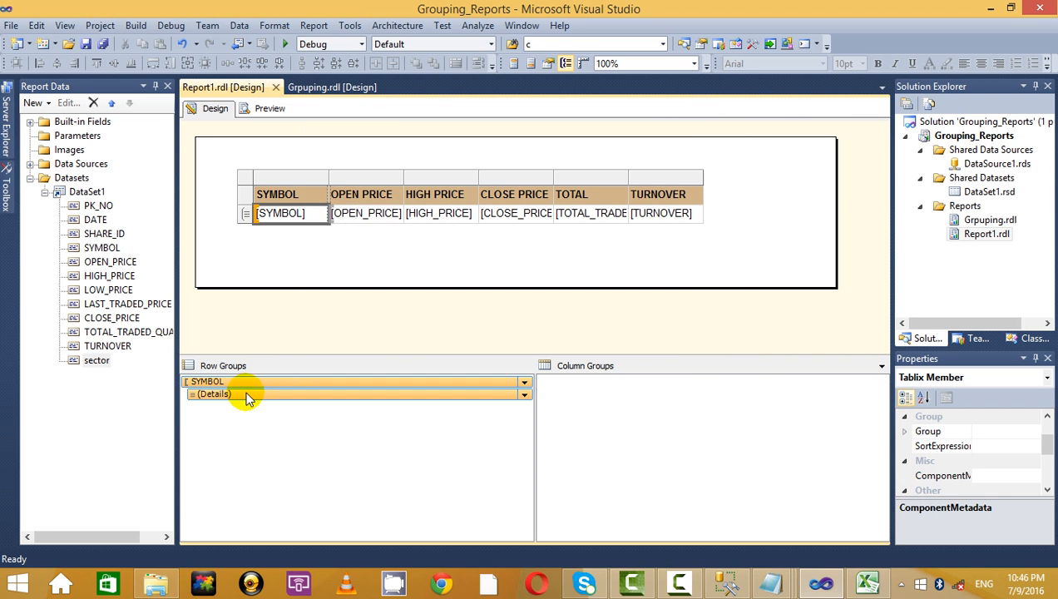
# - Set the Details group's visibility to Hide when the report is initially run
pyautogui.rightClick(250, 396)
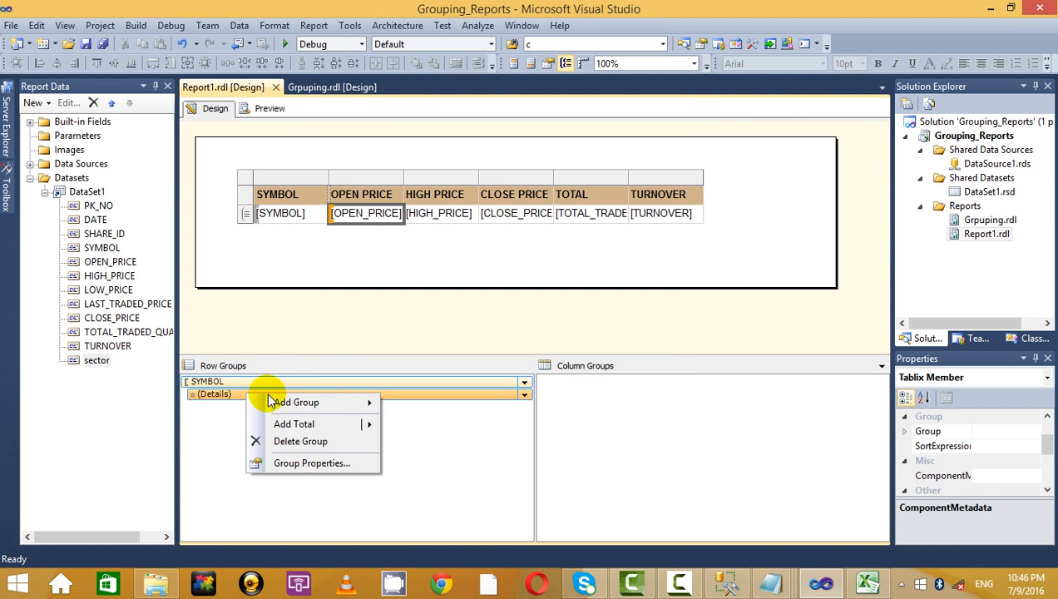
pyautogui.click(338, 463)
pyautogui.click(341, 200)
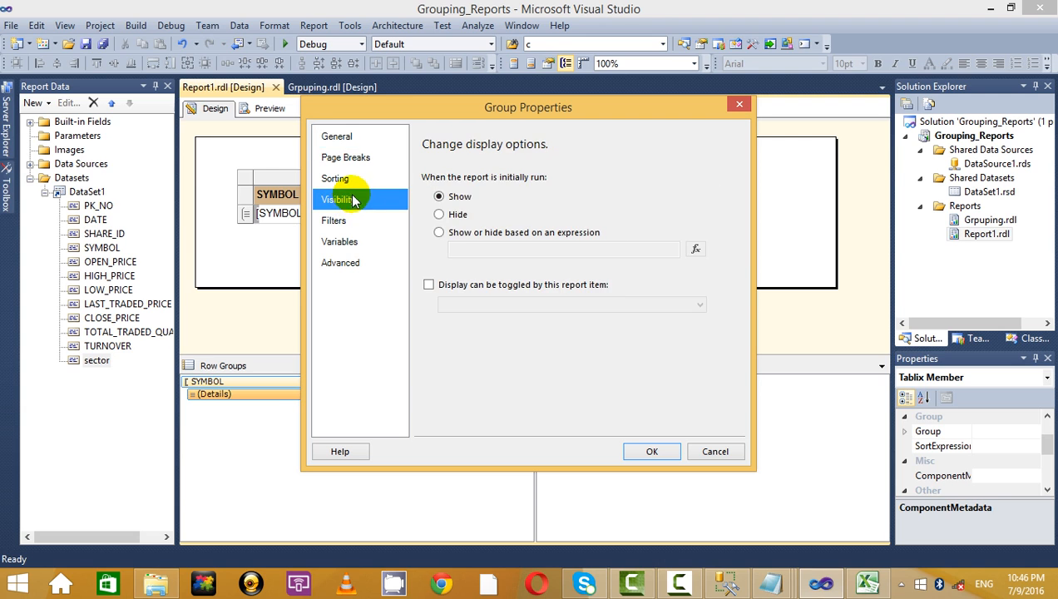
pyautogui.click(453, 219)
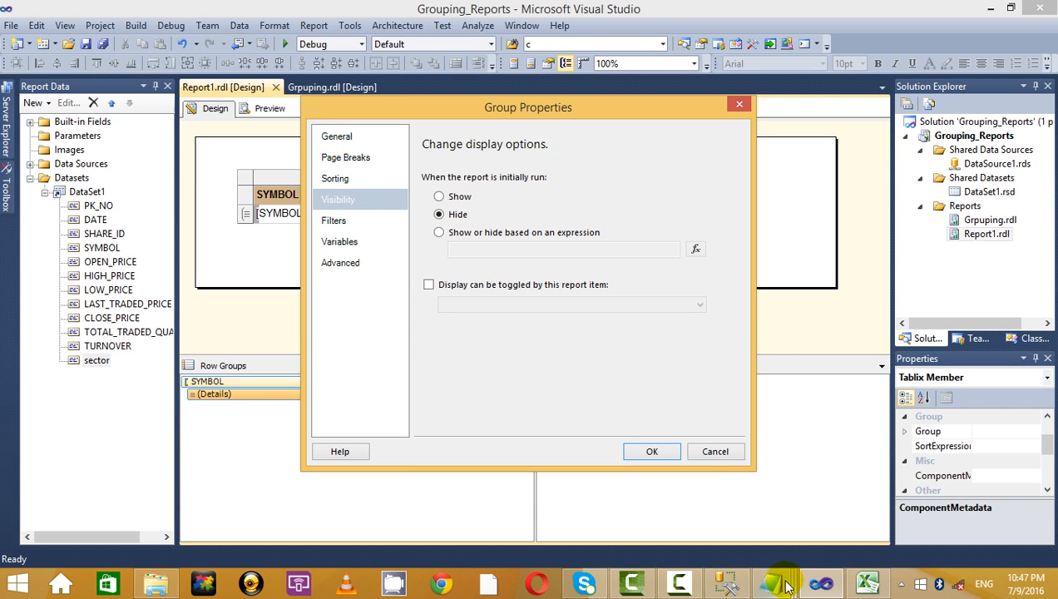
# - Switch to Notepad and read the note defining the drill-down functionality
pyautogui.moveTo(788, 587)
pyautogui.click(675, 524)
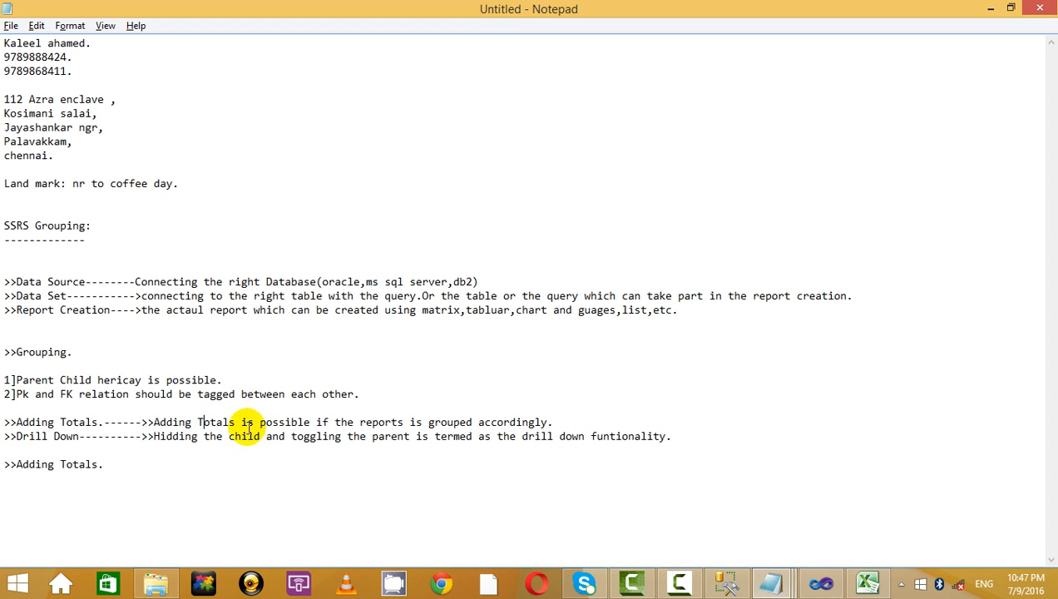
pyautogui.moveTo(678, 436); pyautogui.dragTo(5, 436)
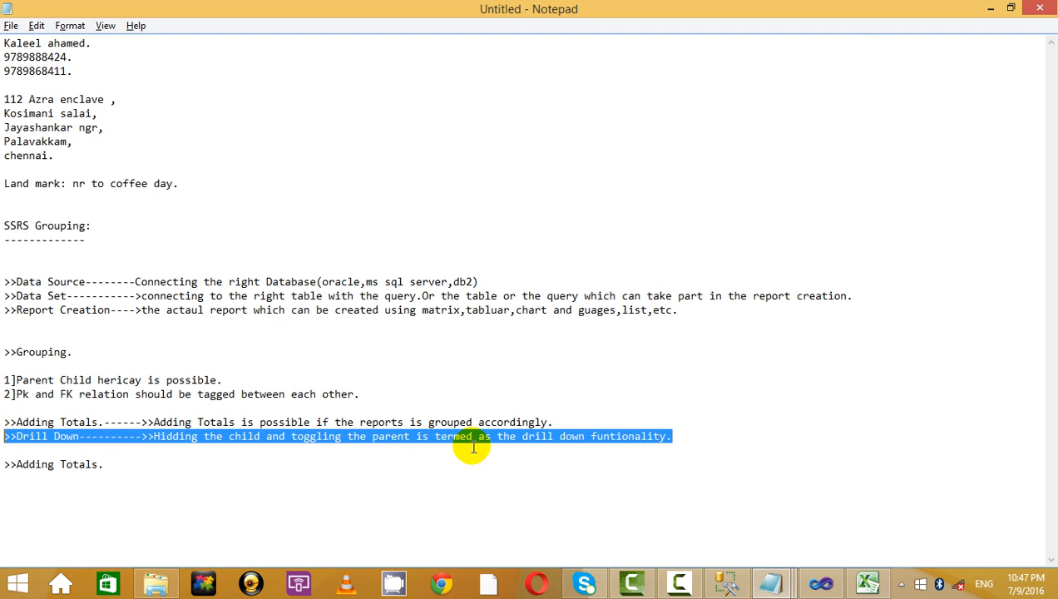
pyautogui.click(988, 10)
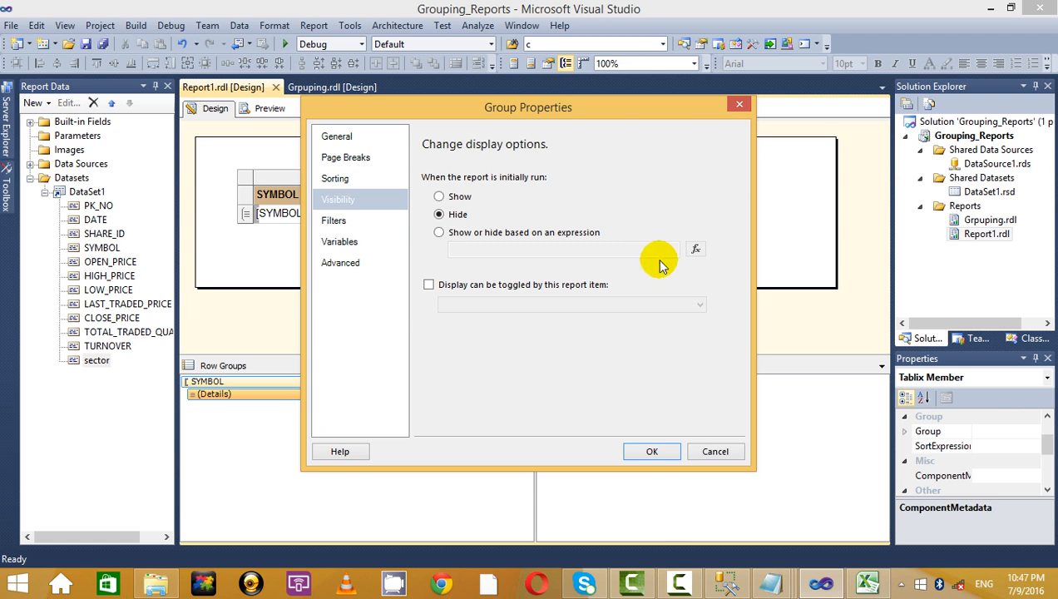
pyautogui.moveTo(713, 589)
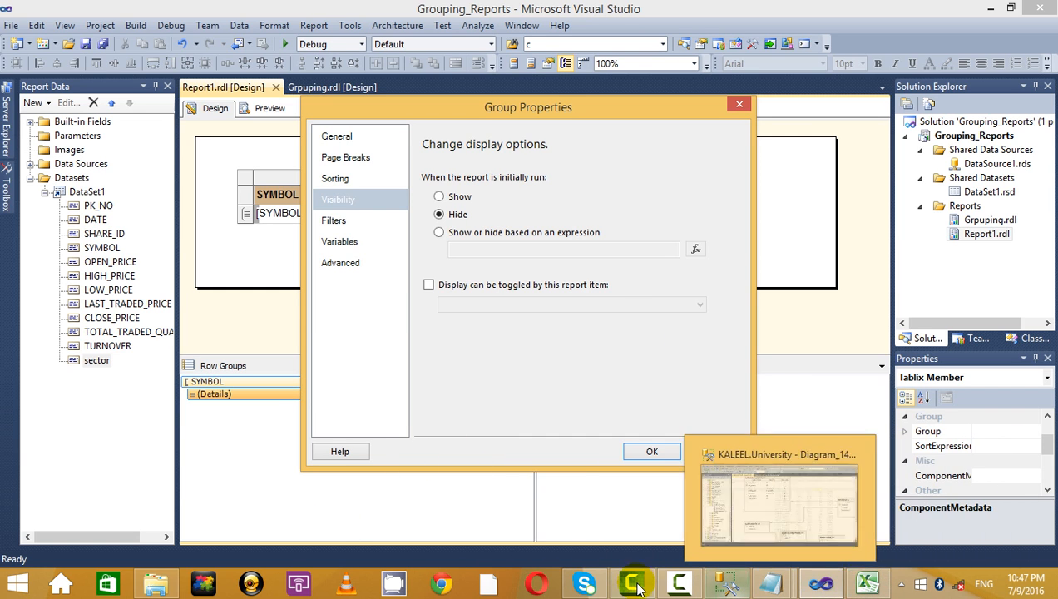
pyautogui.click(692, 580)
pyautogui.click(682, 584)
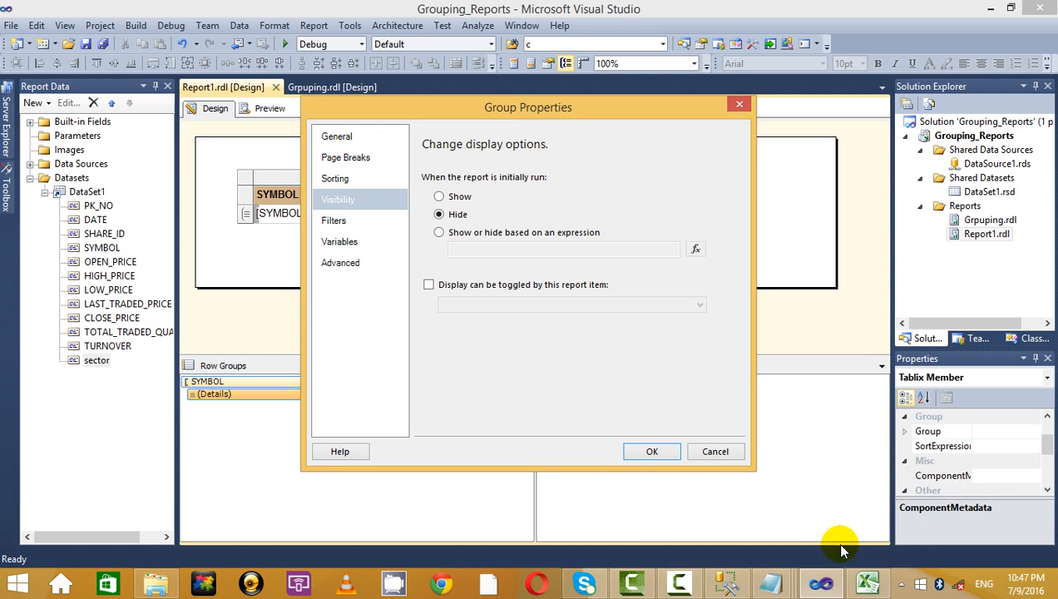
pyautogui.click(687, 586)
pyautogui.click(1024, 467)
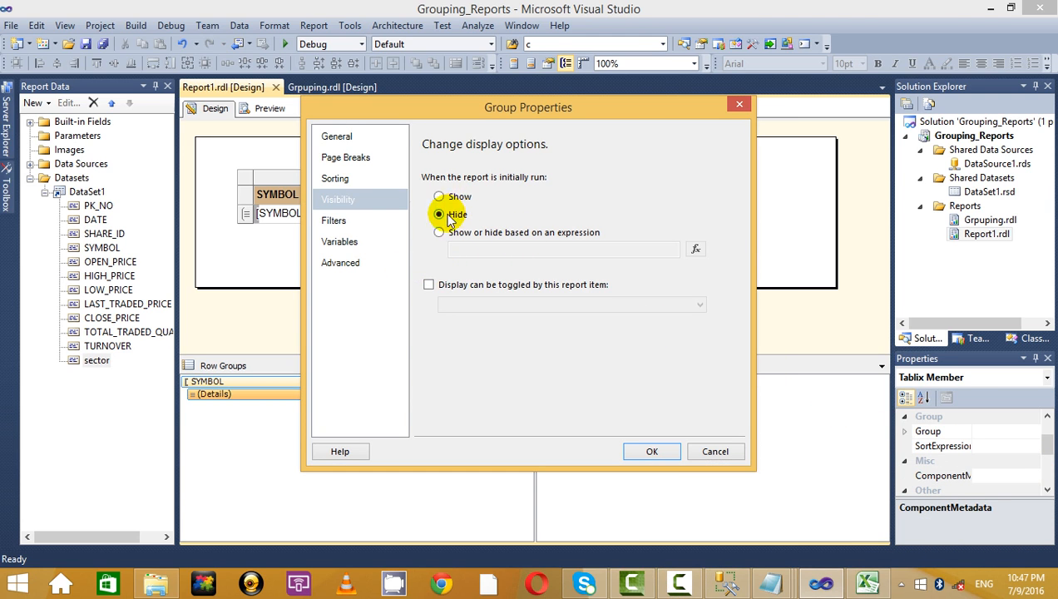
# - Enable toggling of the Details group by a report item, list the available items, and discard the group property changes
pyautogui.click(383, 206)
pyautogui.click(452, 214)
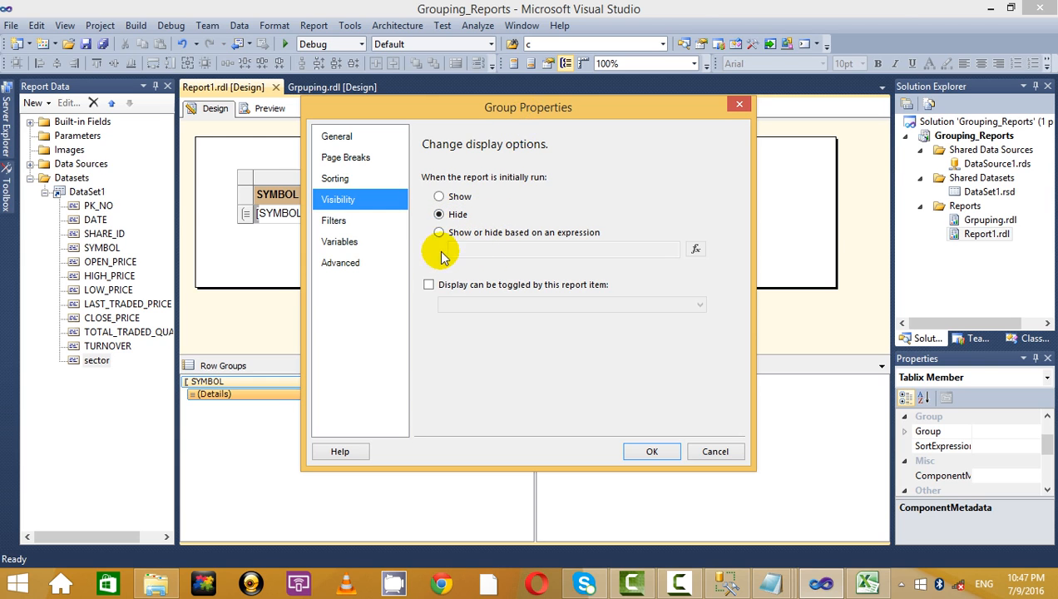
pyautogui.click(428, 285)
pyautogui.click(523, 307)
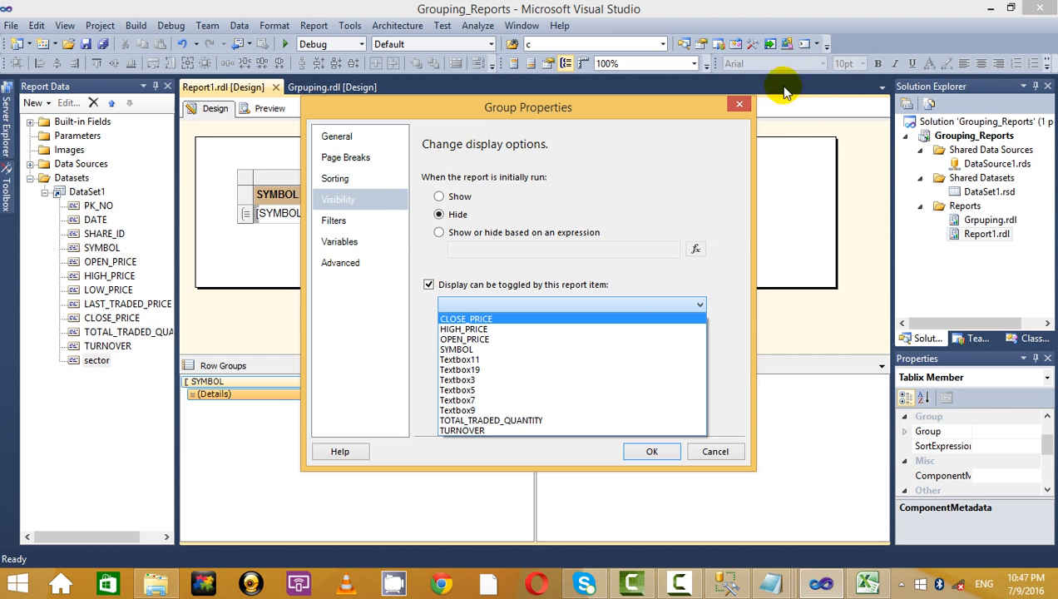
pyautogui.click(739, 105)
pyautogui.click(739, 104)
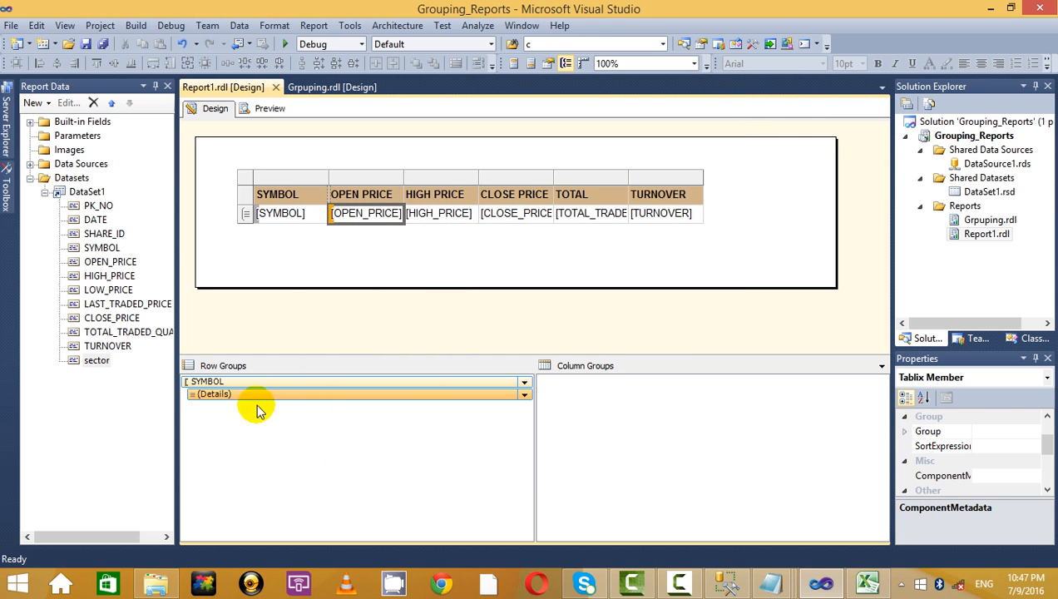
pyautogui.rightClick(259, 395)
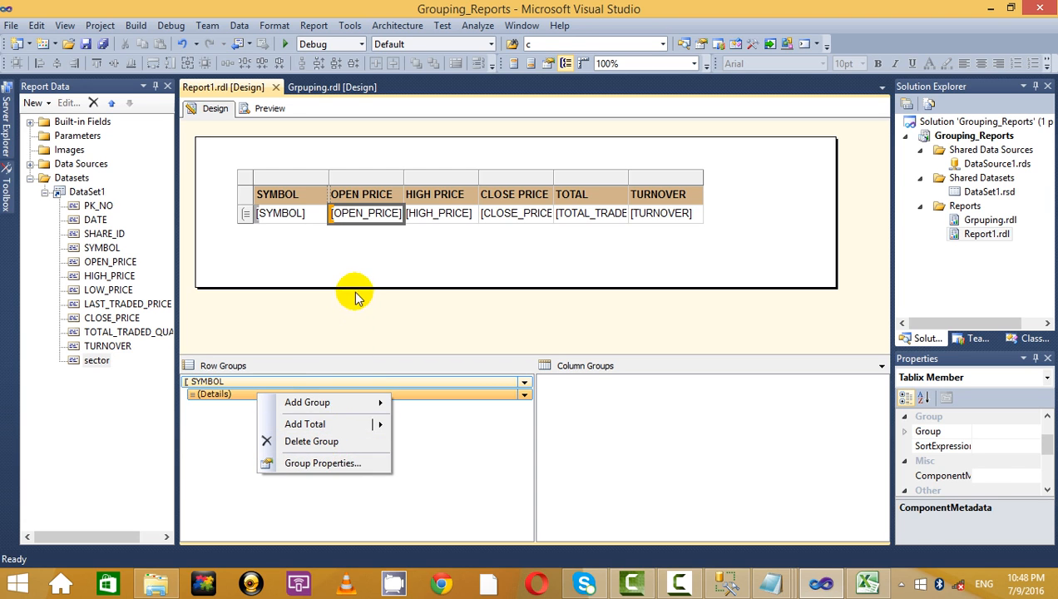
pyautogui.click(341, 245)
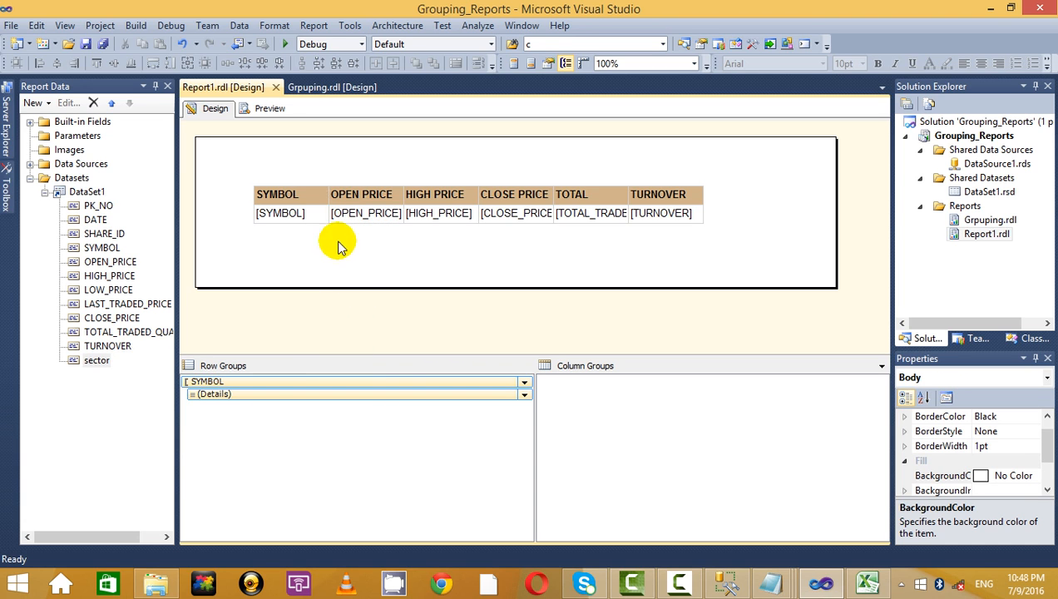
# - Delete the SYMBOL column with its associated group and re-create SYMBOL as the parent row group of Details
pyautogui.click(302, 177)
pyautogui.rightClick(308, 183)
pyautogui.click(367, 209)
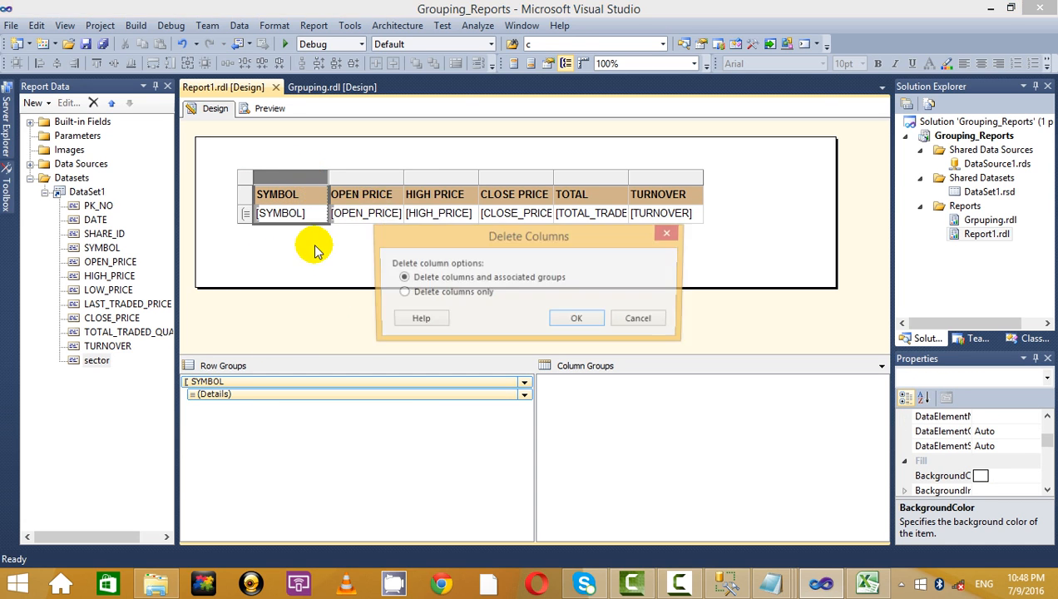
pyautogui.click(568, 318)
pyautogui.click(268, 109)
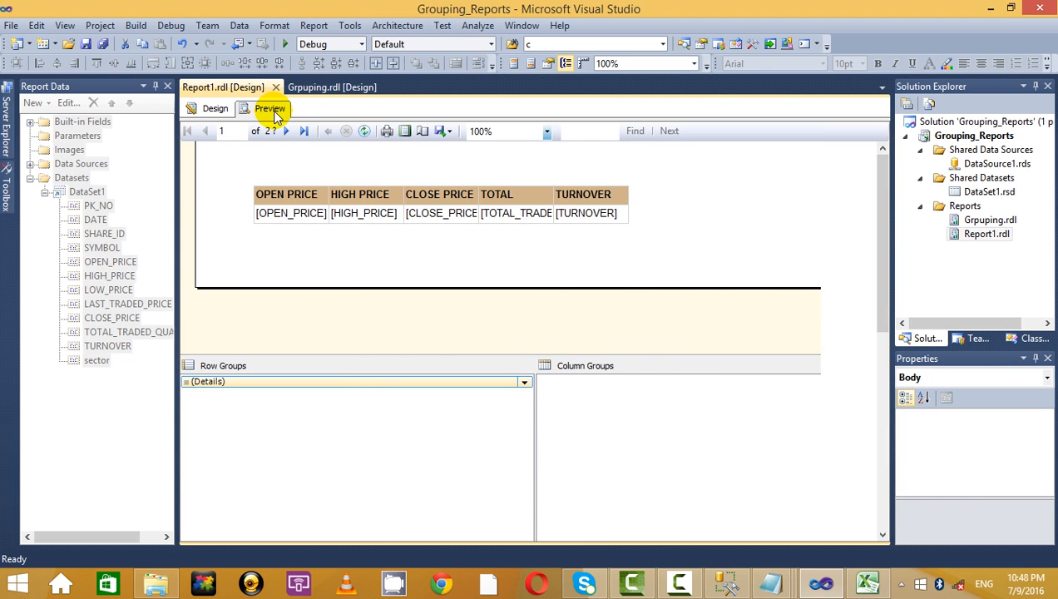
pyautogui.click(208, 109)
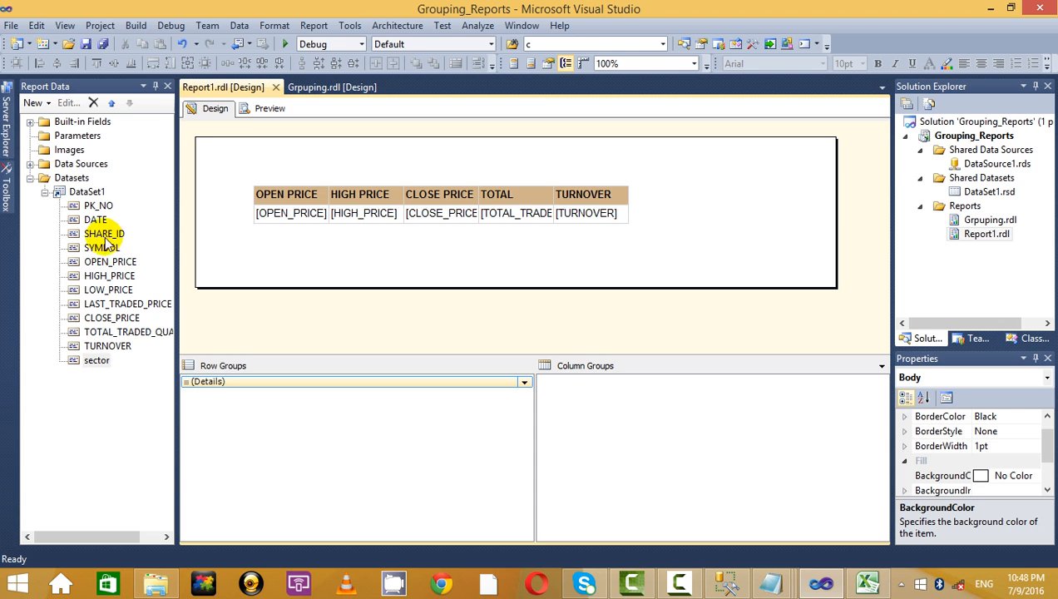
pyautogui.moveTo(98, 248); pyautogui.dragTo(266, 387)
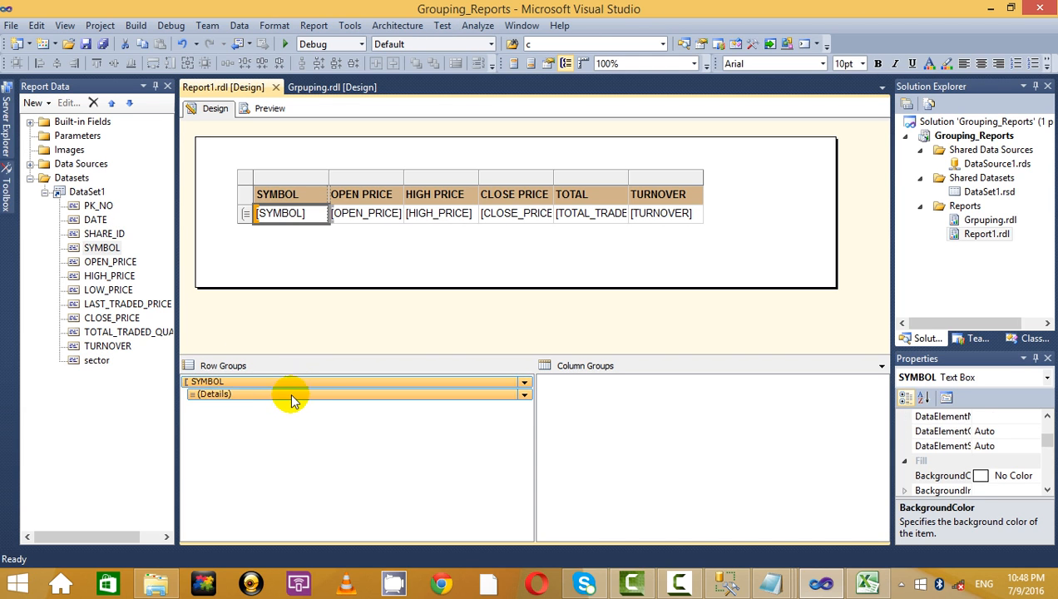
# - Hide the Details group when the report is initially run and let the SYMBOL report item toggle its display
pyautogui.rightClick(290, 395)
pyautogui.click(388, 470)
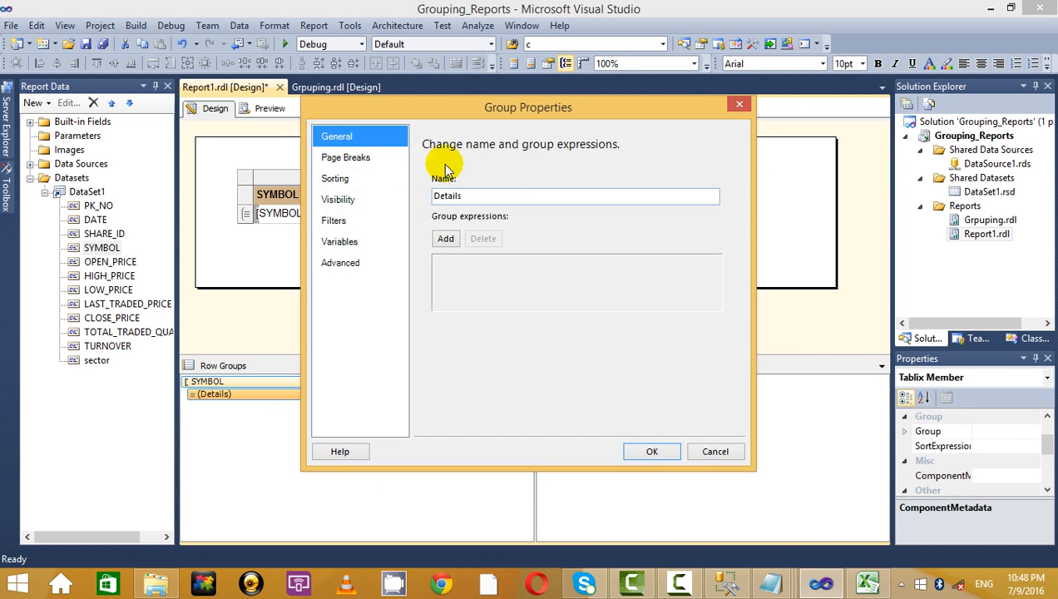
pyautogui.click(334, 221)
pyautogui.click(338, 200)
pyautogui.click(440, 215)
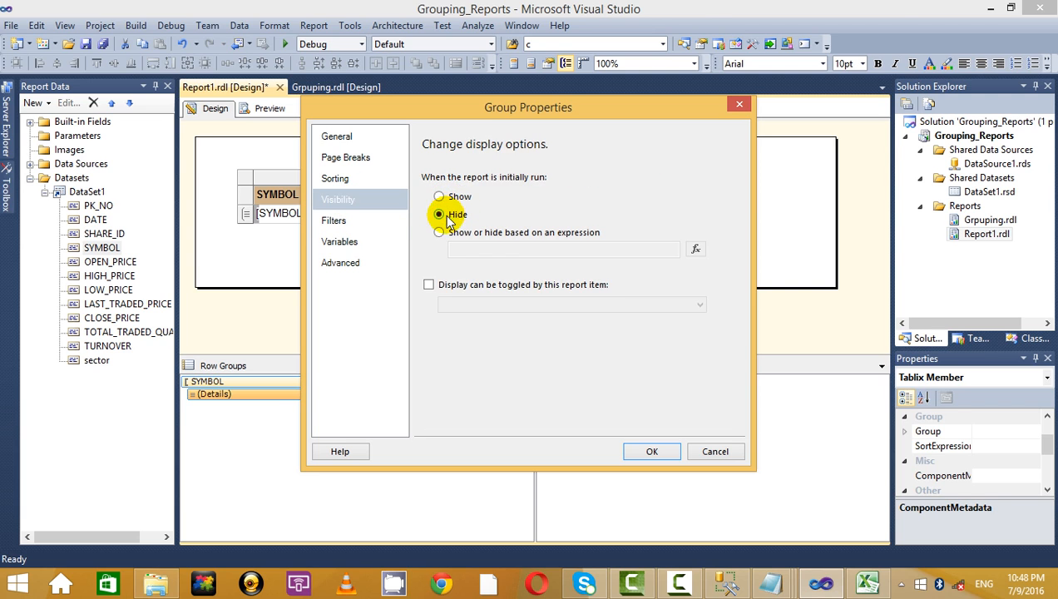
pyautogui.click(429, 284)
pyautogui.click(496, 306)
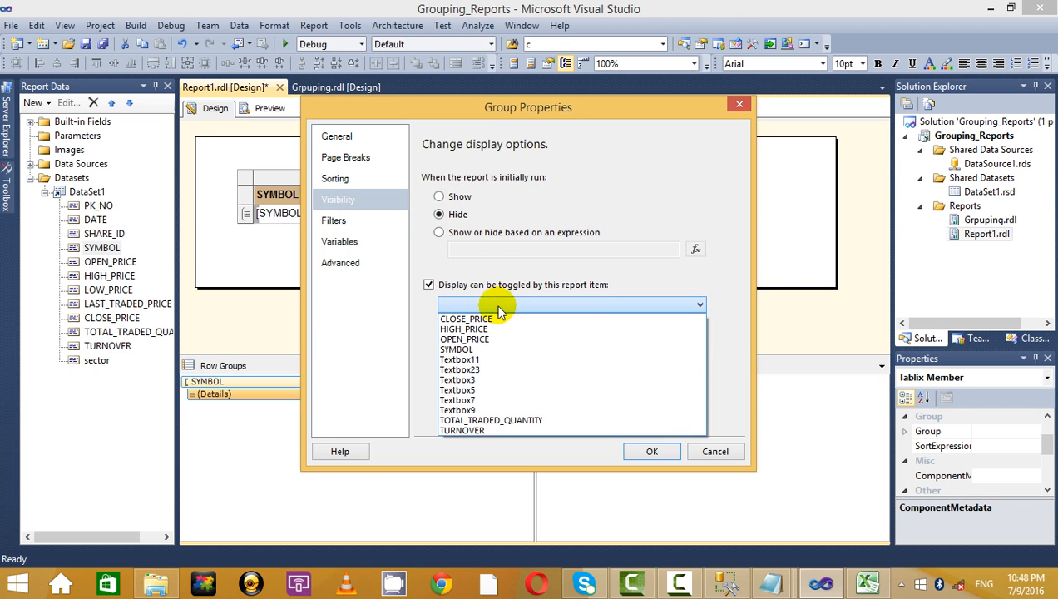
pyautogui.click(496, 351)
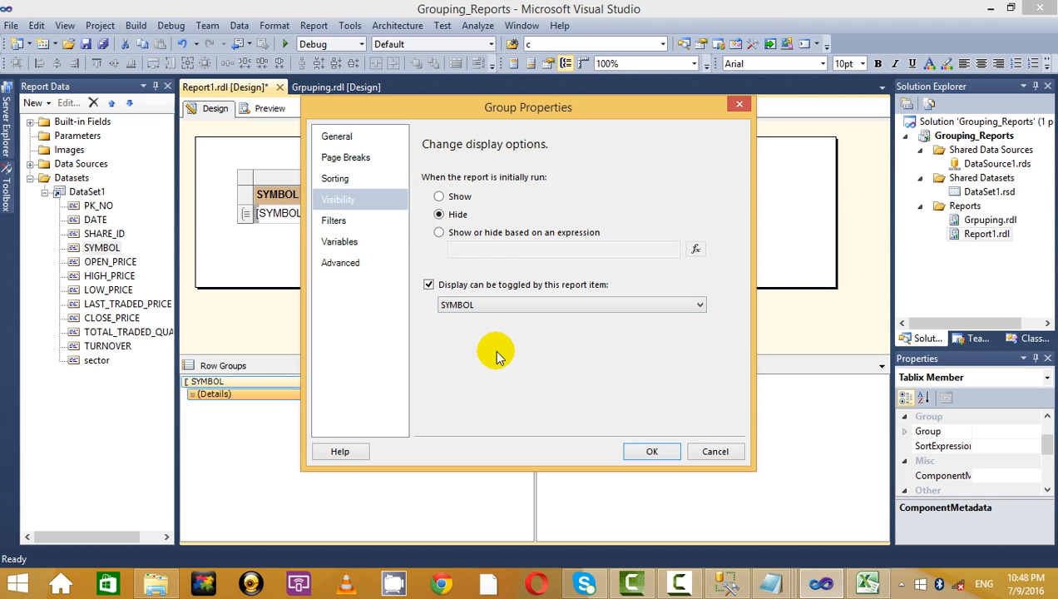
pyautogui.click(643, 450)
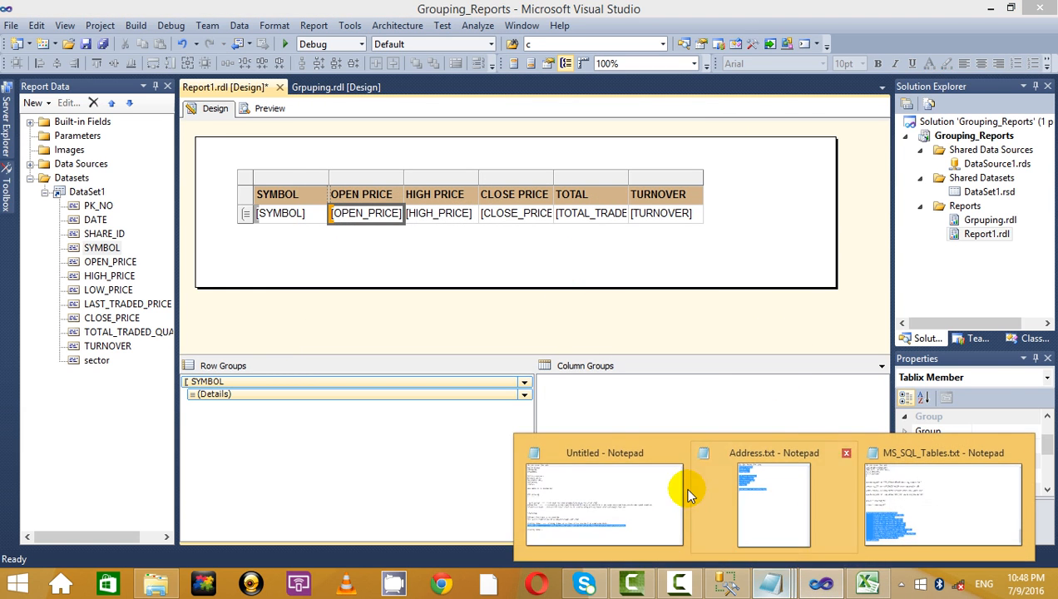
# - Switch to Notepad, review the highlighted Drill Down definition, and return to Visual Studio
pyautogui.hotkey('alt', 'Tab')
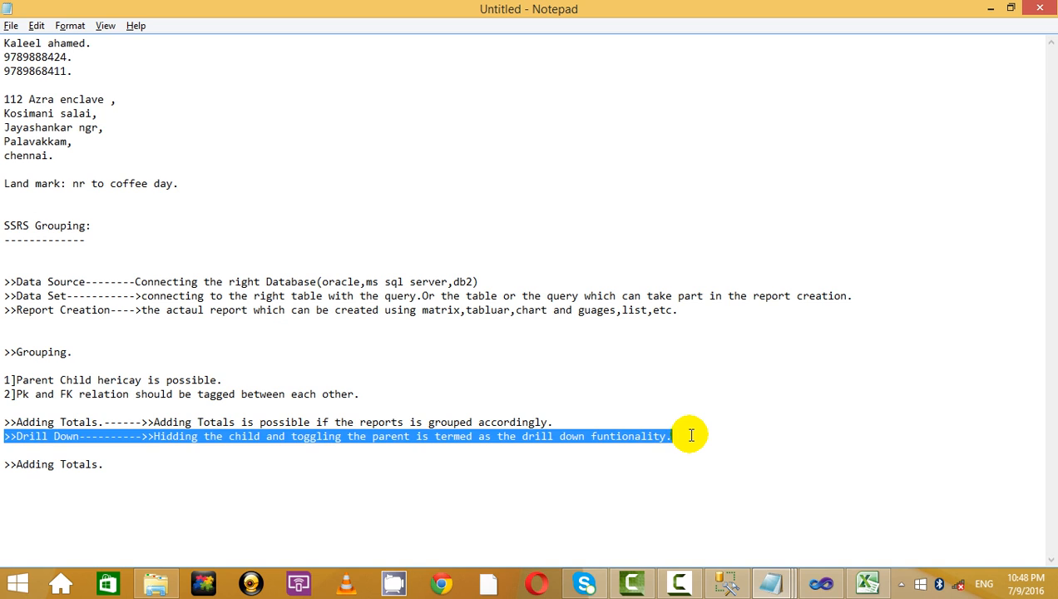
pyautogui.moveTo(691, 435); pyautogui.dragTo(0, 436)
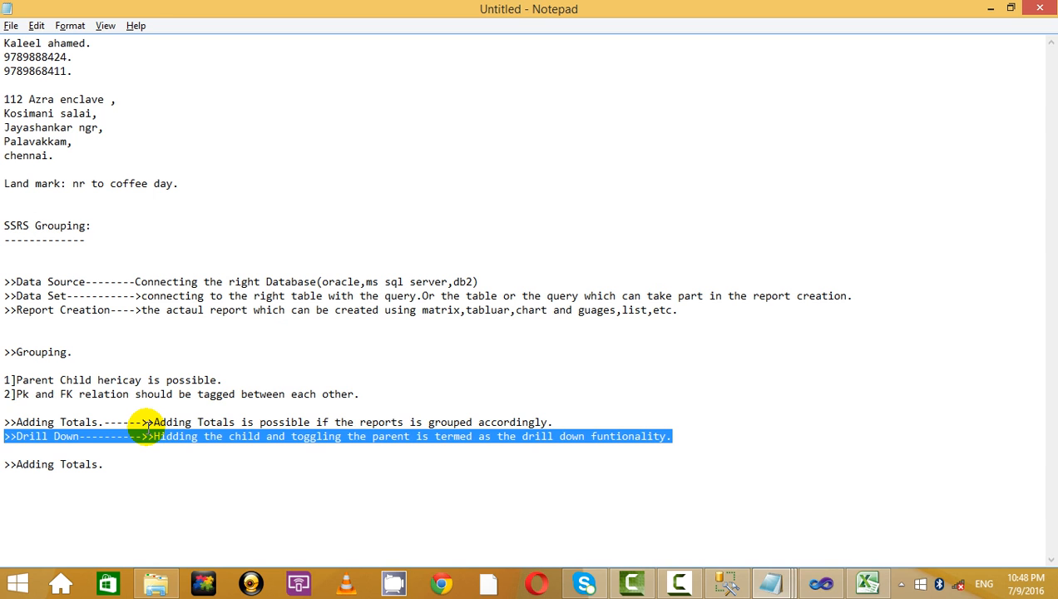
pyautogui.hotkey('alt', 'Tab')
# - Preview the report and test the drill-down by expanding the ACC and BGR symbols
pyautogui.click(256, 158)
pyautogui.click(270, 109)
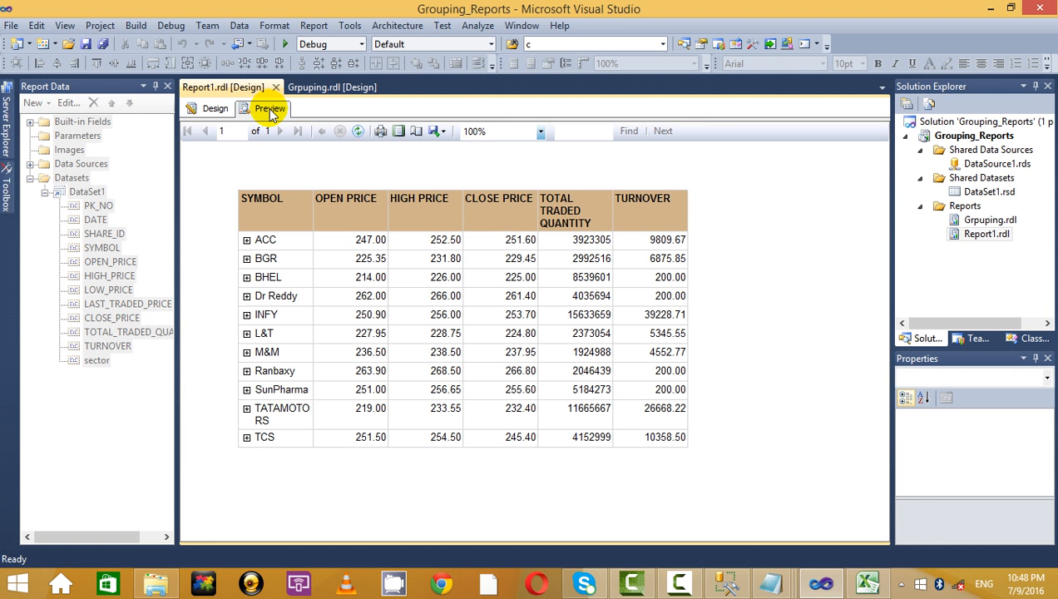
pyautogui.click(246, 239)
pyautogui.click(246, 314)
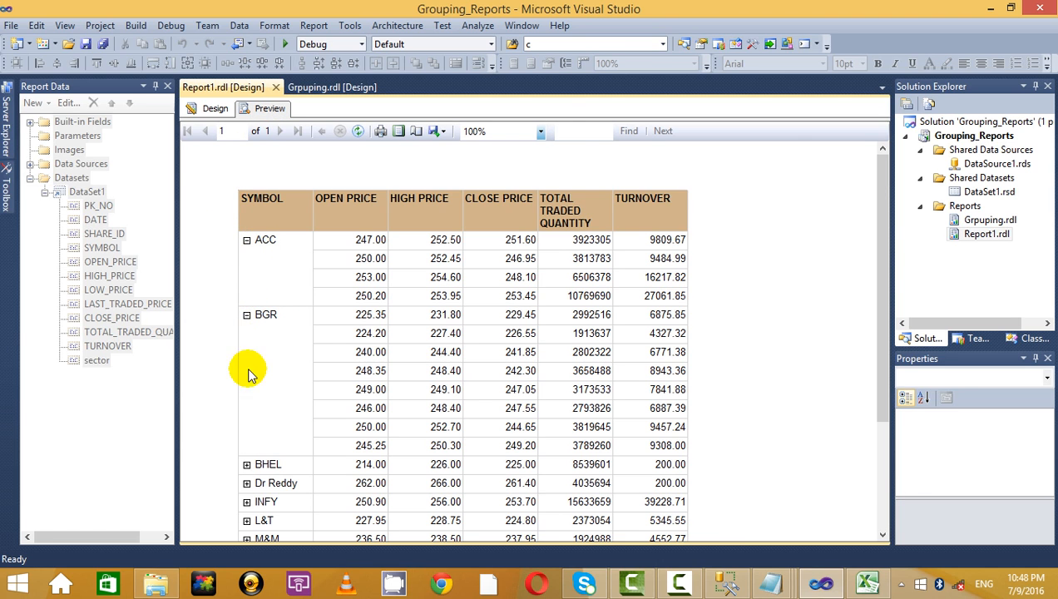
pyautogui.click(218, 110)
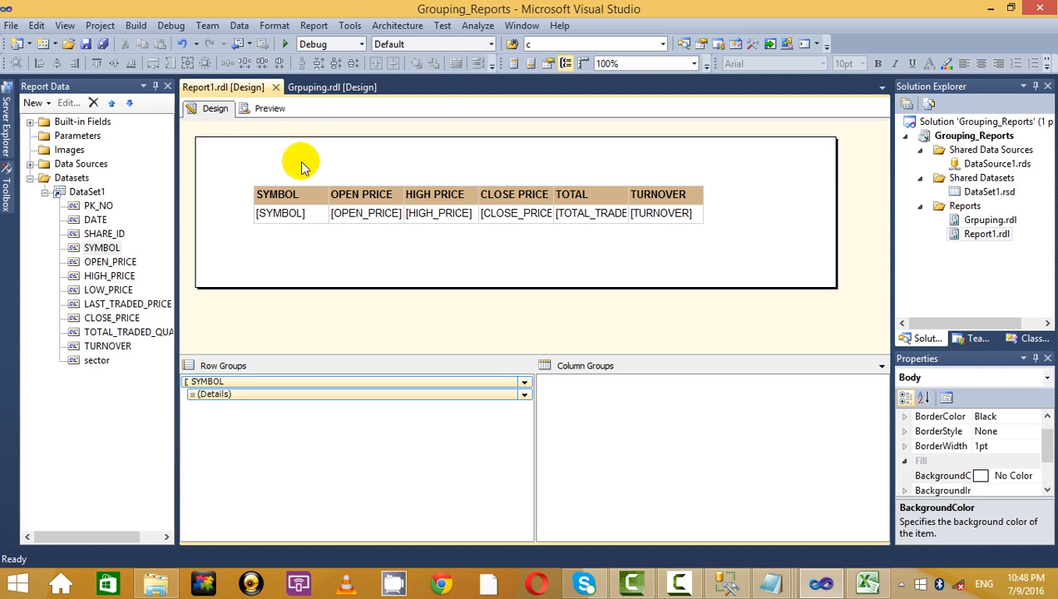
pyautogui.click(268, 109)
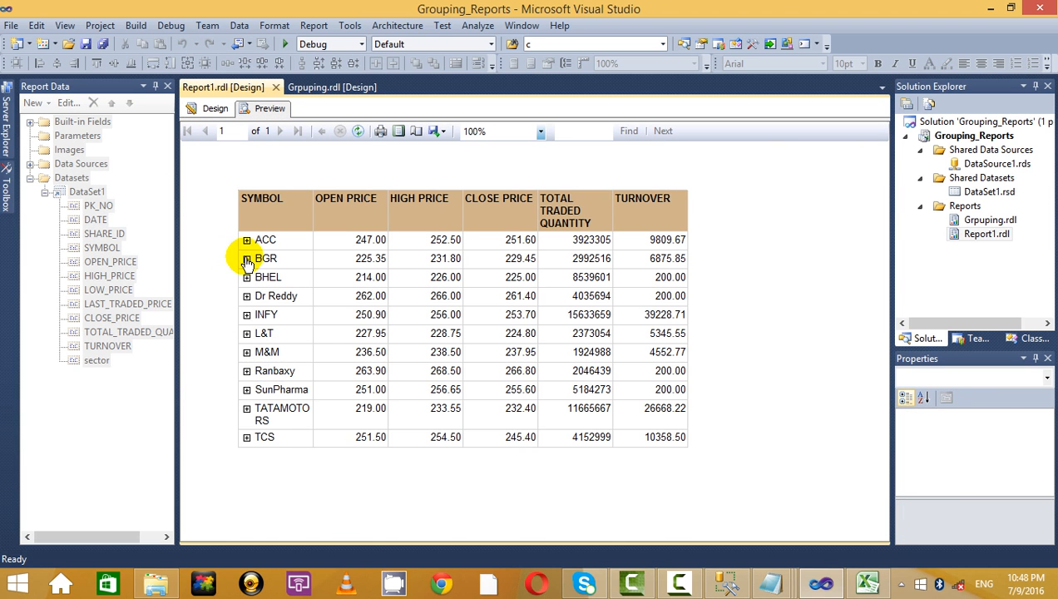
pyautogui.click(247, 258)
pyautogui.click(246, 240)
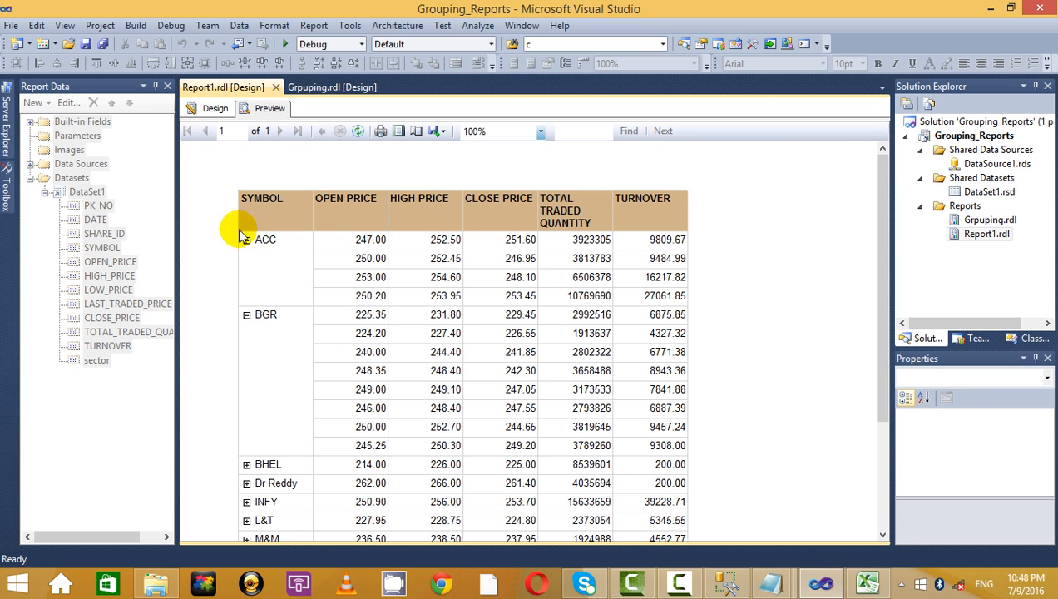
# - Add the sector field as a parent row group above SYMBOL and preview the report
pyautogui.click(198, 109)
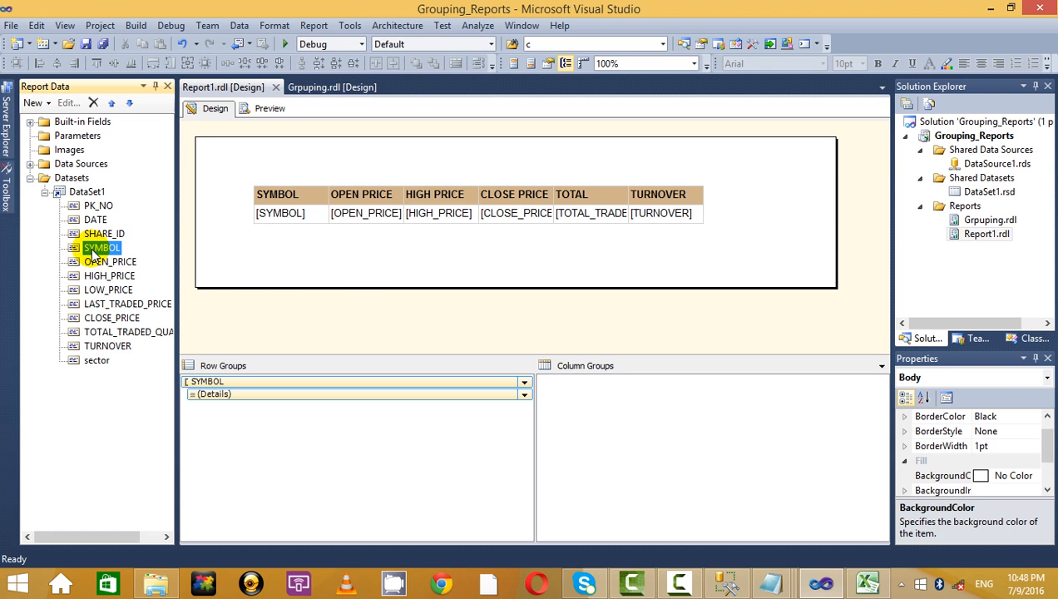
pyautogui.moveTo(90, 359); pyautogui.dragTo(236, 379)
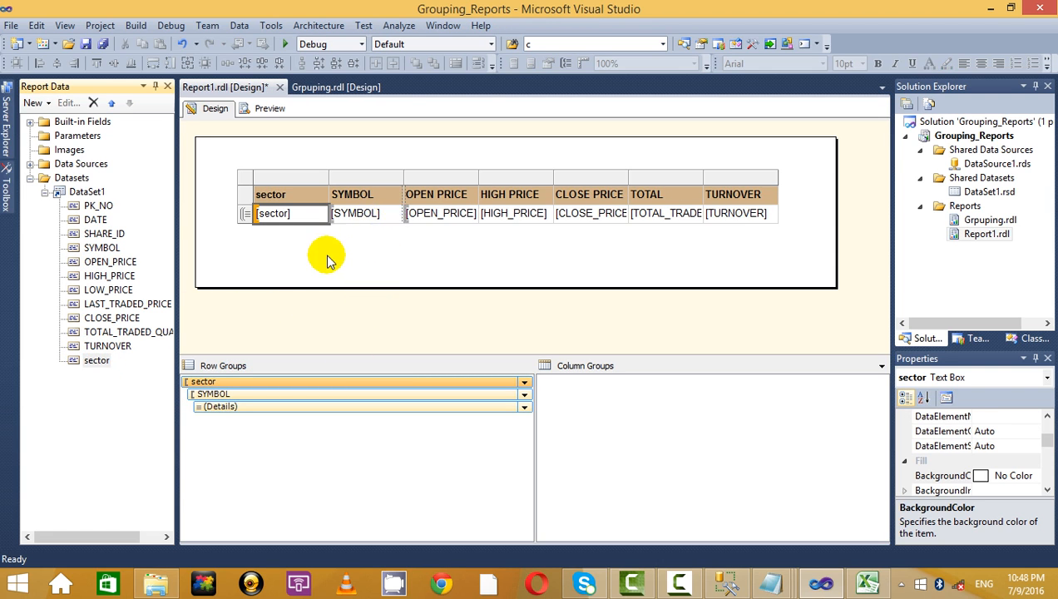
pyautogui.click(269, 109)
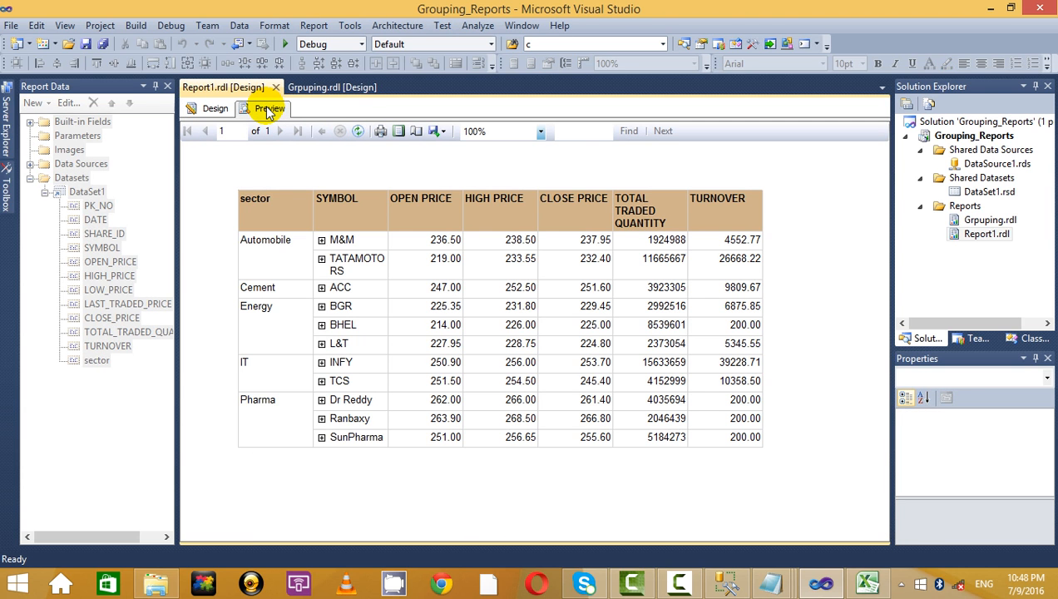
# - Widen the SYMBOL column and insert the DATE field as a new column between SYMBOL and OPEN PRICE
pyautogui.click(213, 108)
pyautogui.click(387, 222)
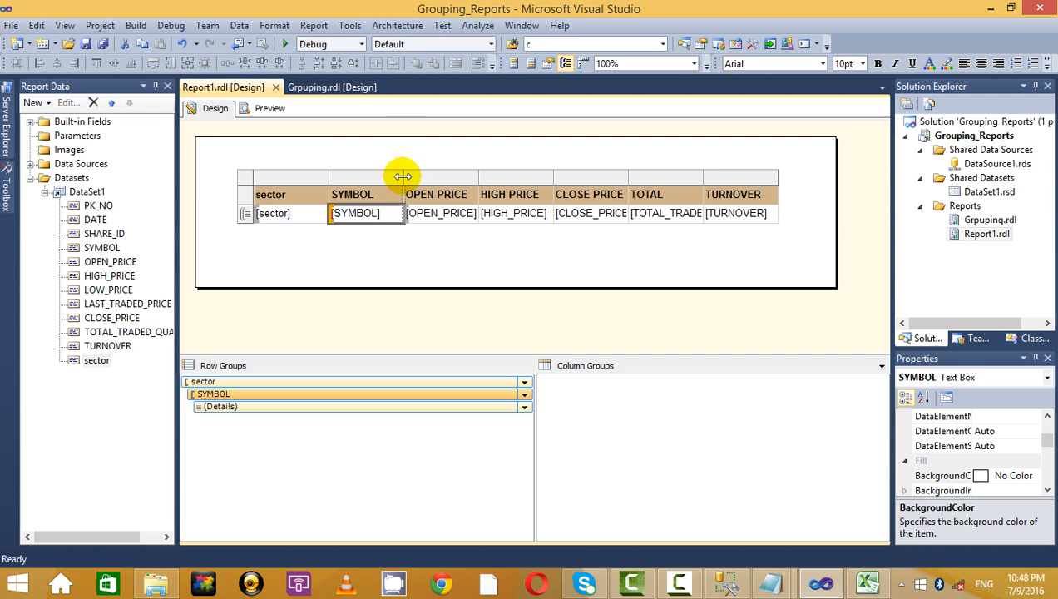
pyautogui.moveTo(403, 176); pyautogui.dragTo(443, 177)
pyautogui.click(438, 237)
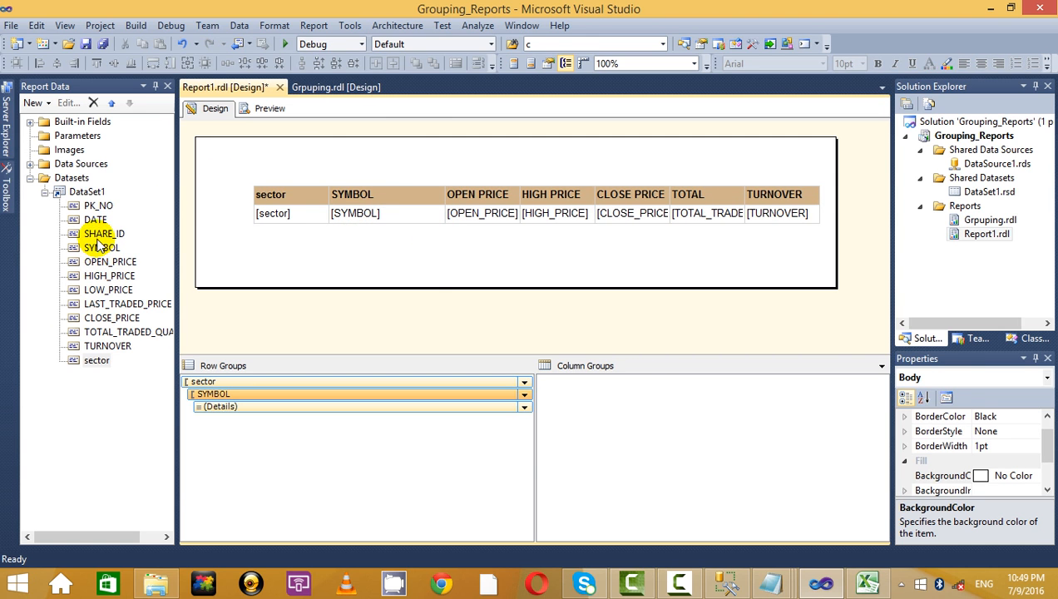
pyautogui.moveTo(94, 220); pyautogui.dragTo(444, 233)
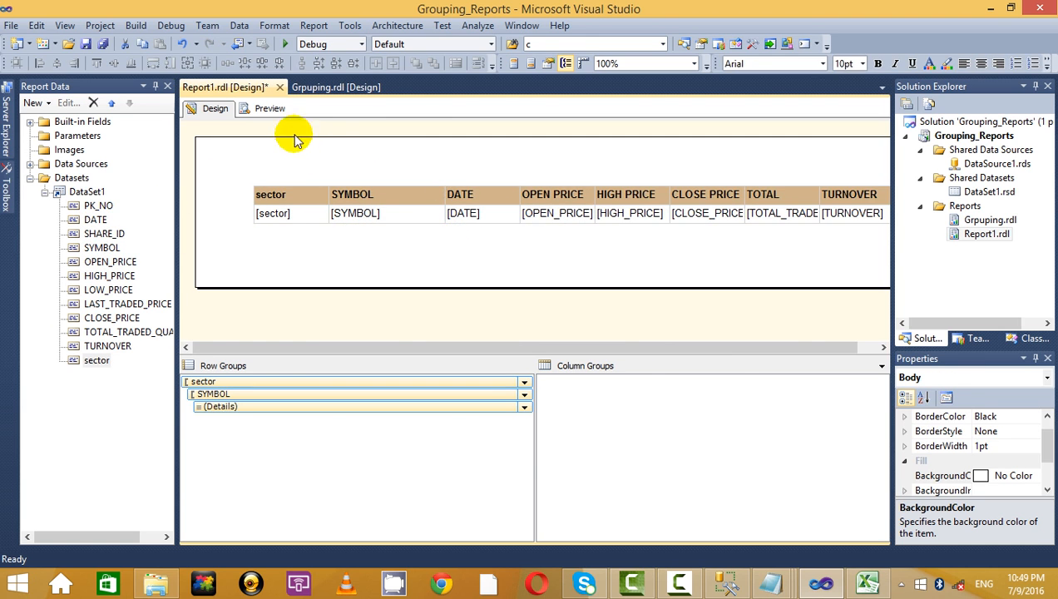
pyautogui.click(268, 108)
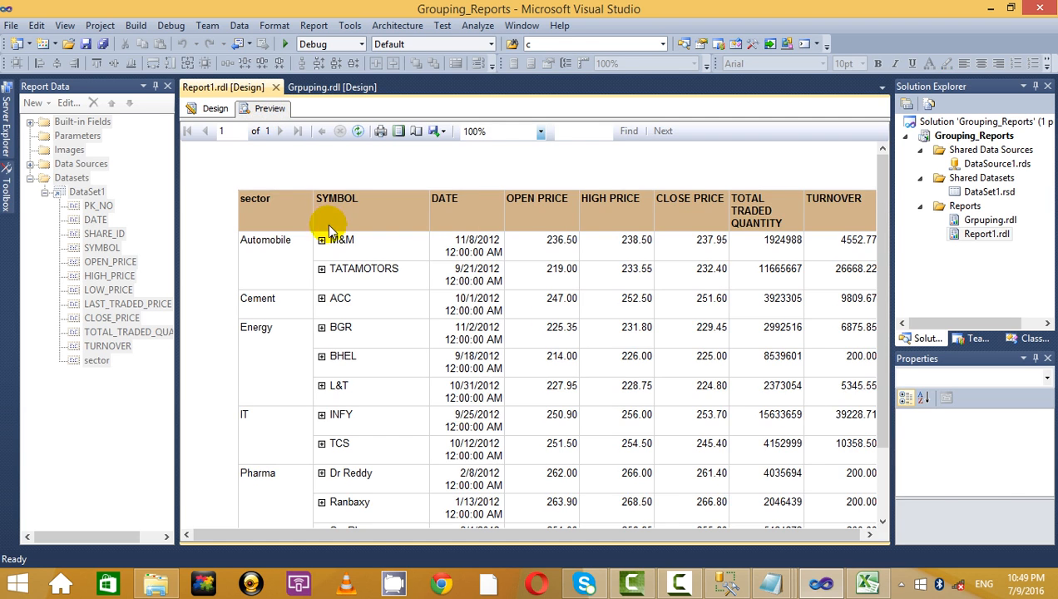
# - Widen the DATE column to fit the date and time on one line, and narrow the SYMBOL column
pyautogui.click(214, 108)
pyautogui.click(503, 193)
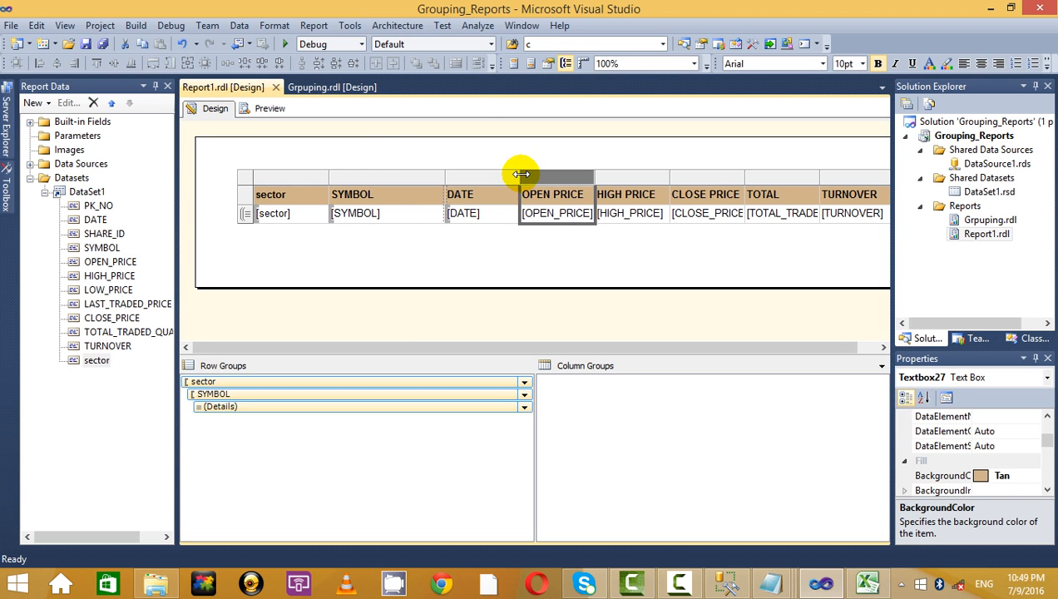
pyautogui.moveTo(520, 174); pyautogui.dragTo(577, 174)
pyautogui.click(462, 241)
pyautogui.click(420, 192)
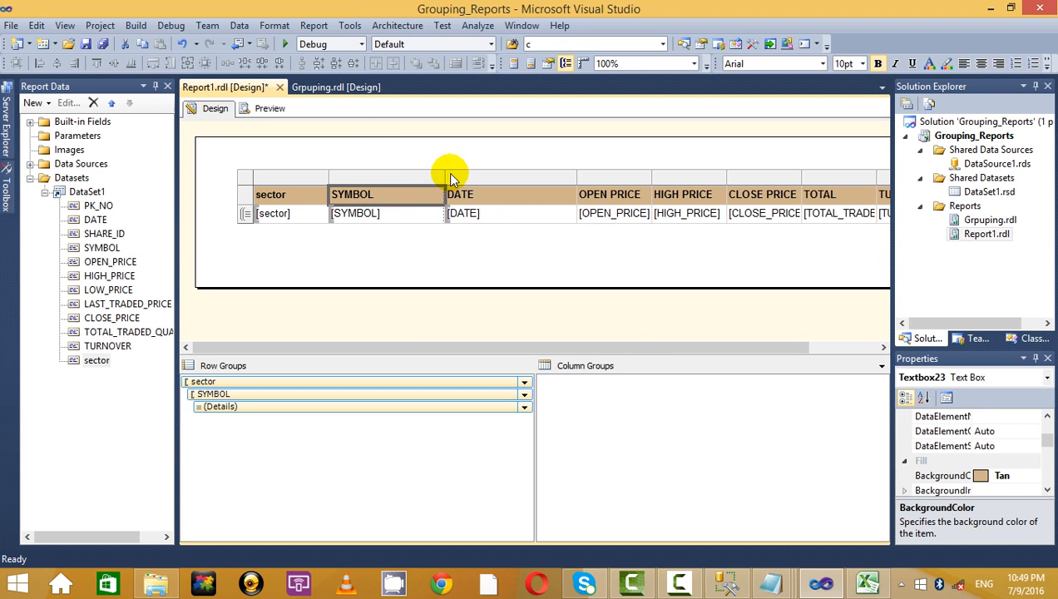
pyautogui.moveTo(450, 178); pyautogui.dragTo(411, 174)
pyautogui.click(414, 129)
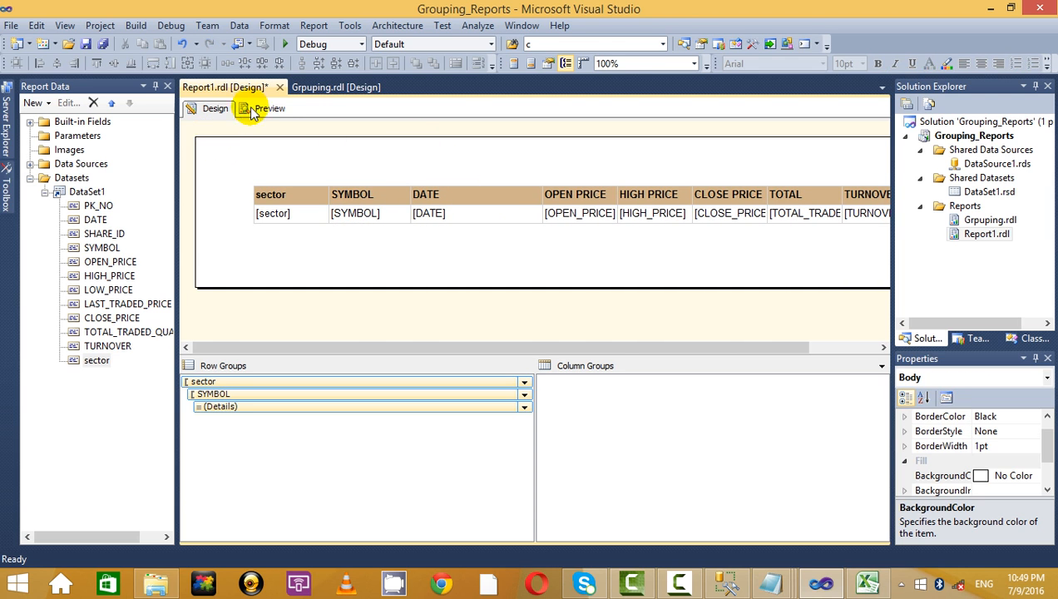
pyautogui.click(254, 110)
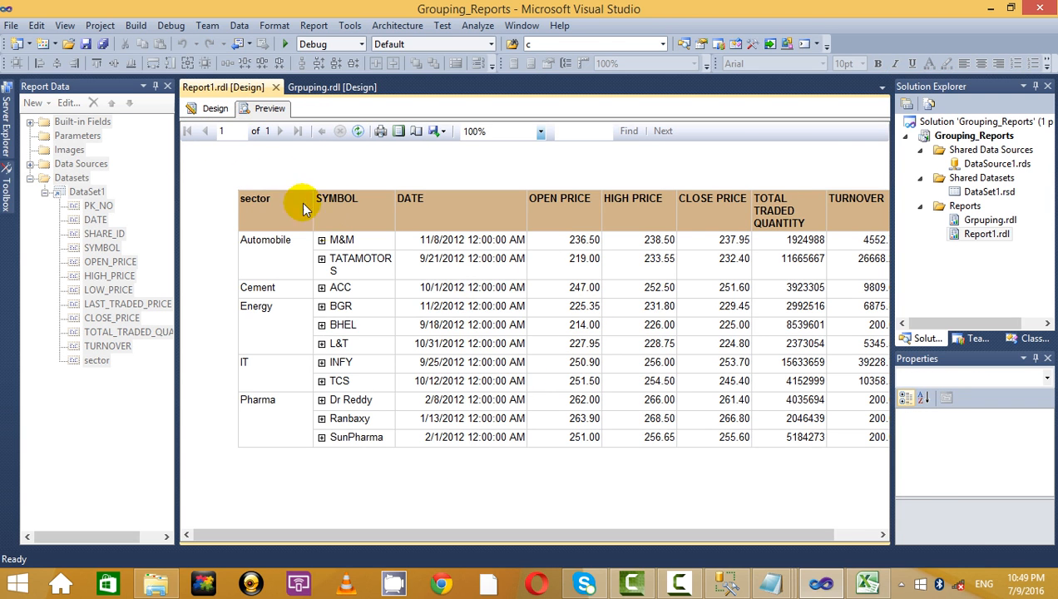
# - Widen the SYMBOL column slightly so the longest symbol fits on one line, and preview the report
pyautogui.click(214, 108)
pyautogui.click(376, 194)
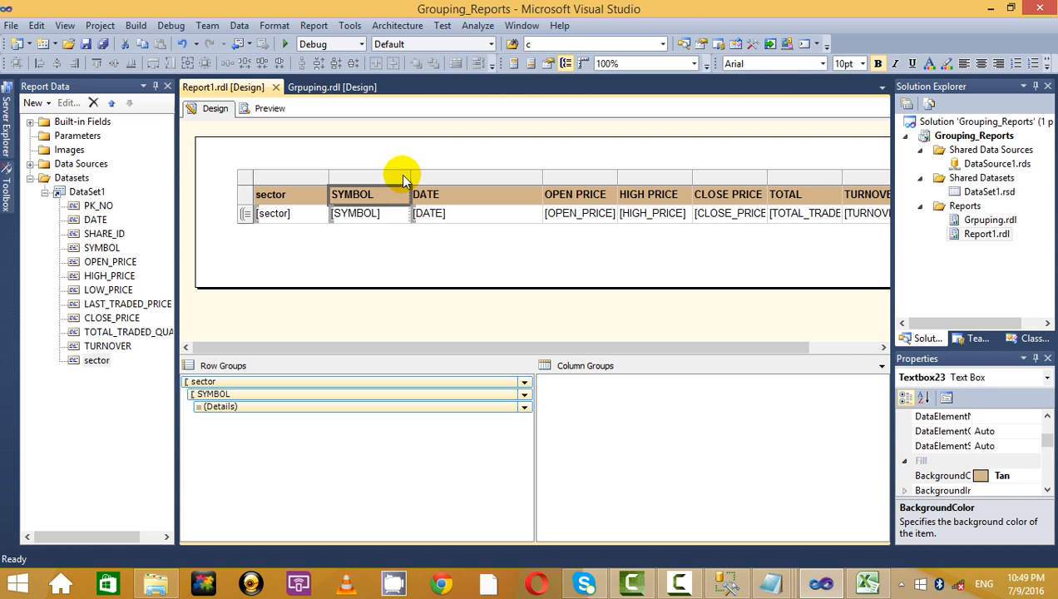
pyautogui.moveTo(403, 179); pyautogui.dragTo(424, 173)
pyautogui.click(425, 259)
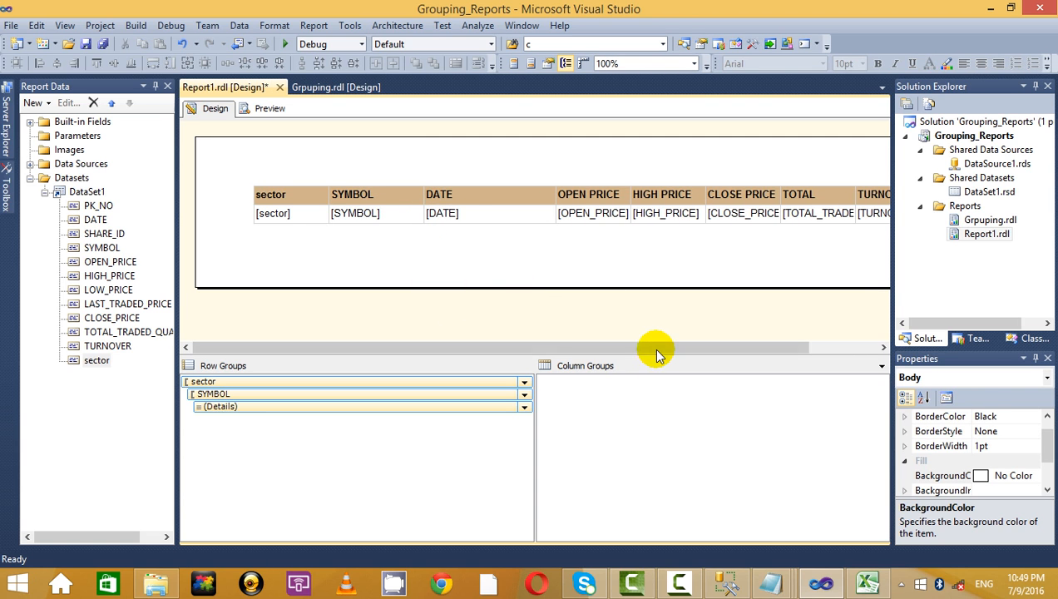
pyautogui.moveTo(657, 354); pyautogui.dragTo(779, 349)
pyautogui.click(268, 111)
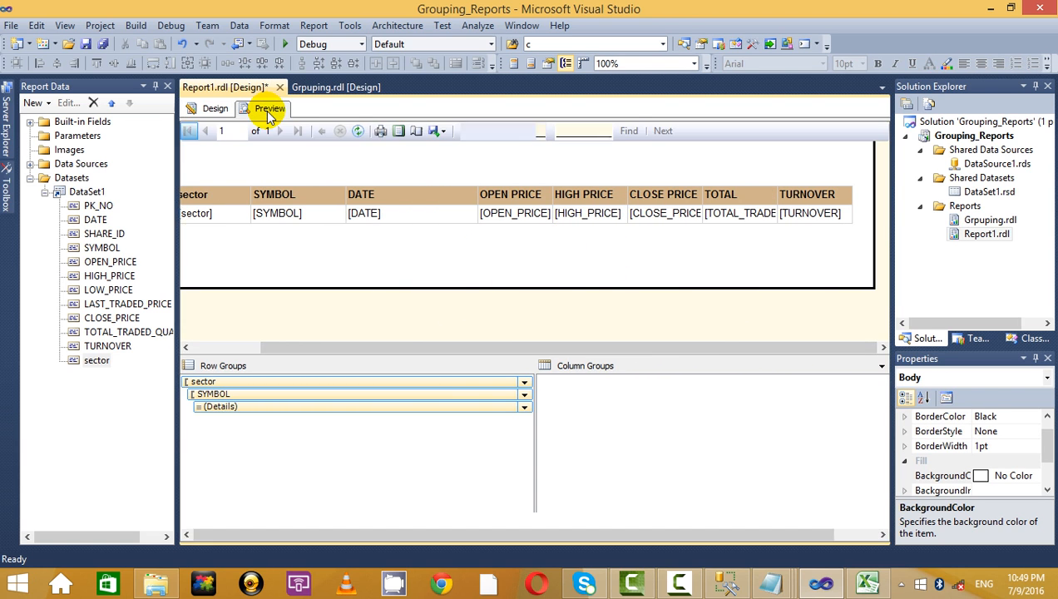
pyautogui.click(216, 110)
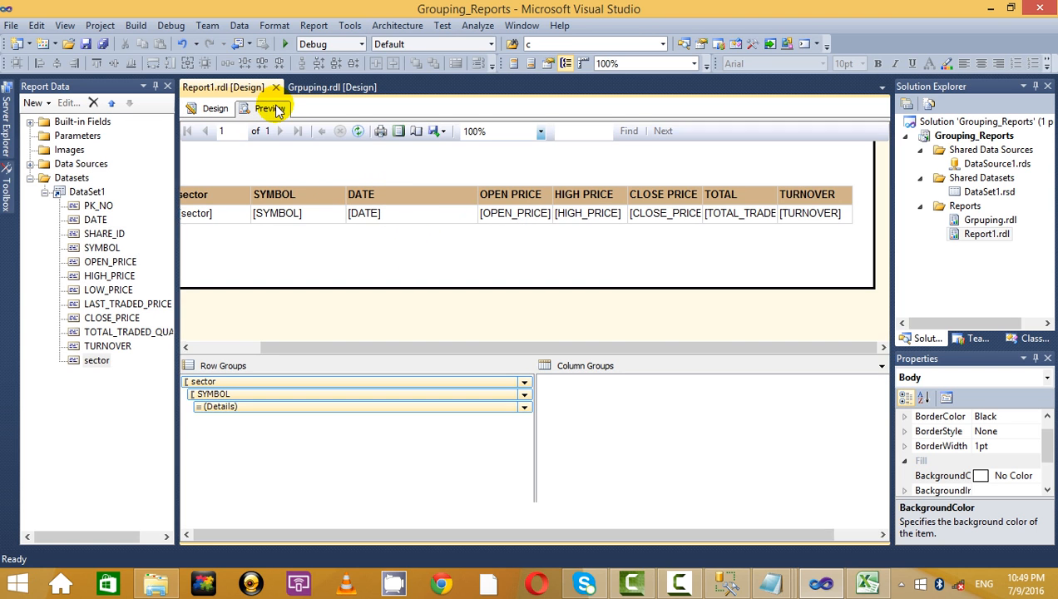
pyautogui.click(268, 109)
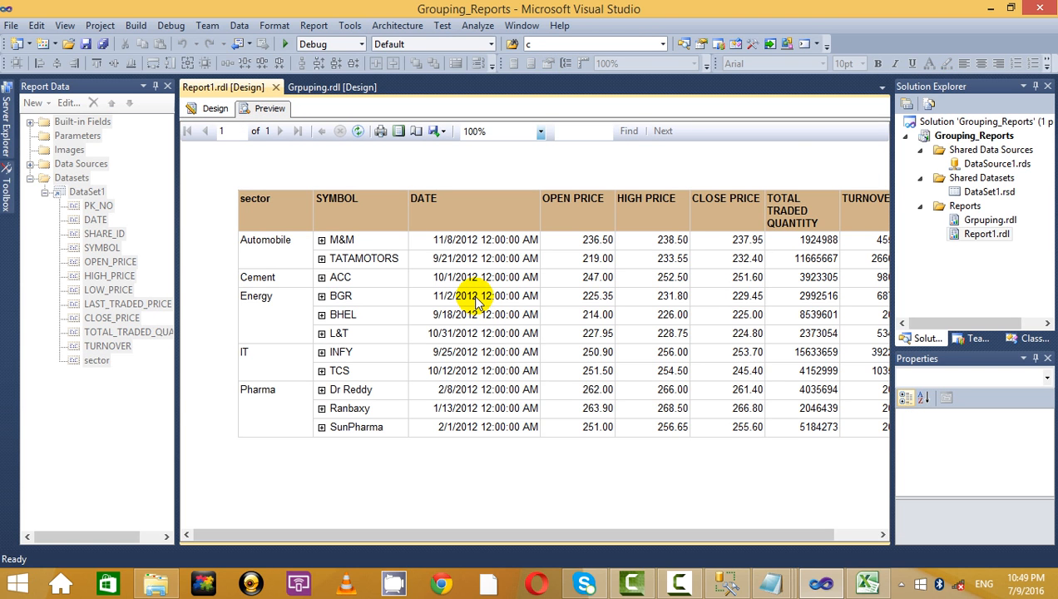
pyautogui.click(213, 108)
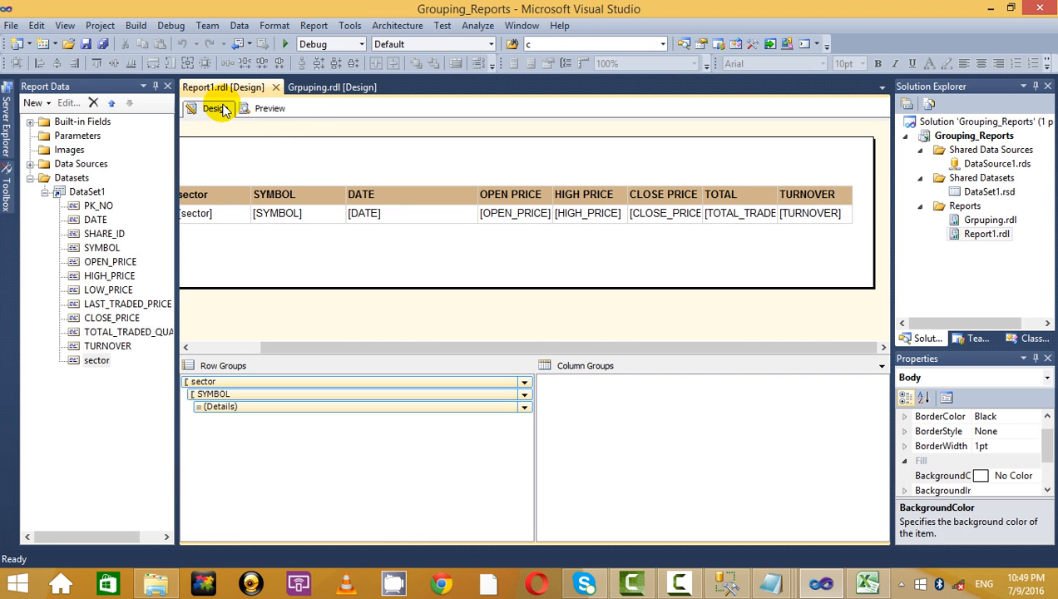
pyautogui.moveTo(307, 348); pyautogui.dragTo(198, 349)
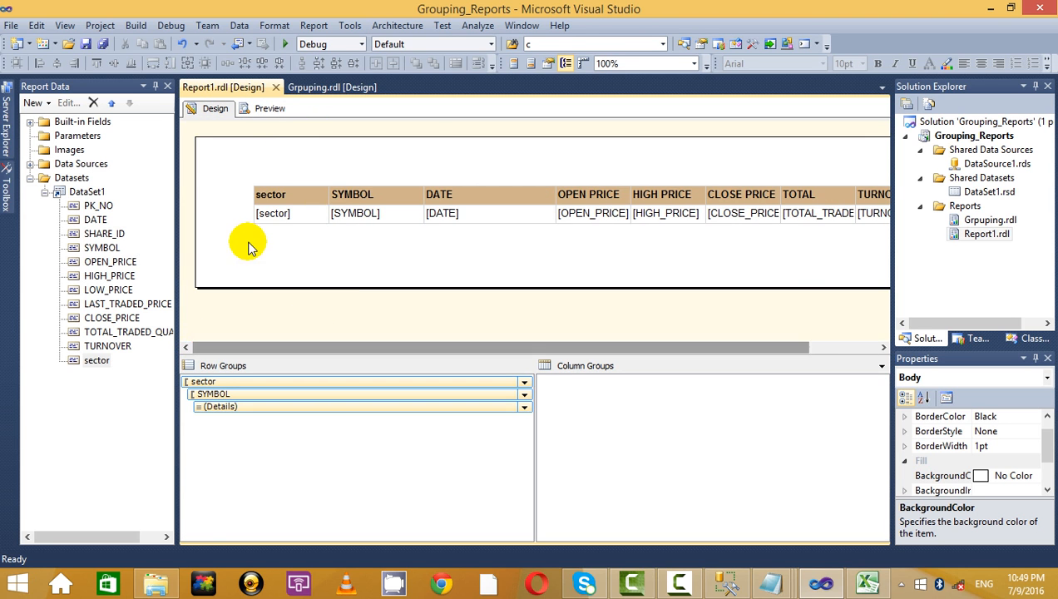
pyautogui.click(269, 113)
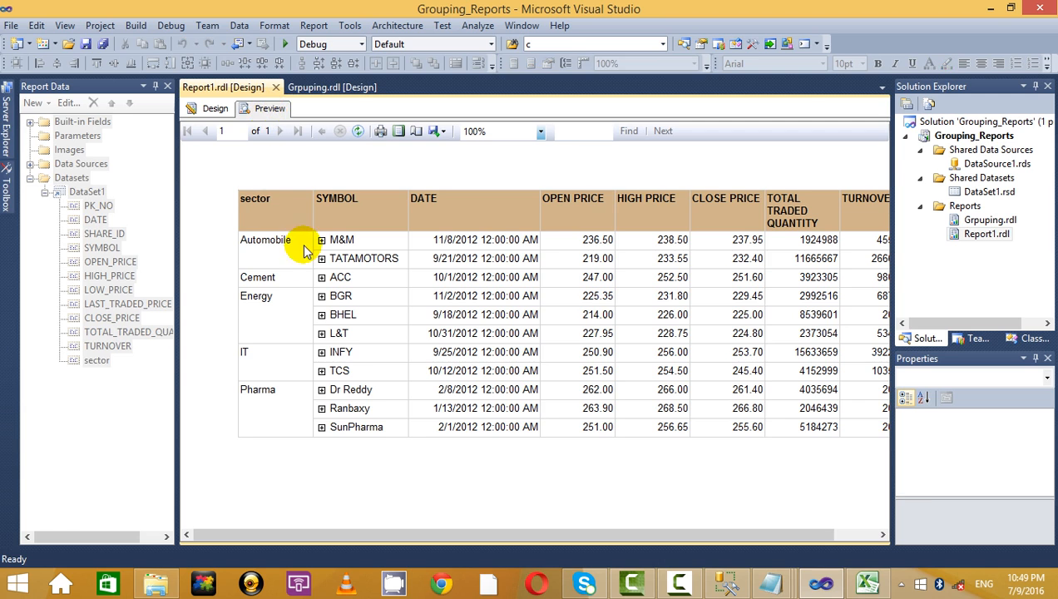
# - Set the SYMBOL row group's visibility in Report1.rdl to Hide initially, with its display toggled by the sector report item
pyautogui.click(215, 108)
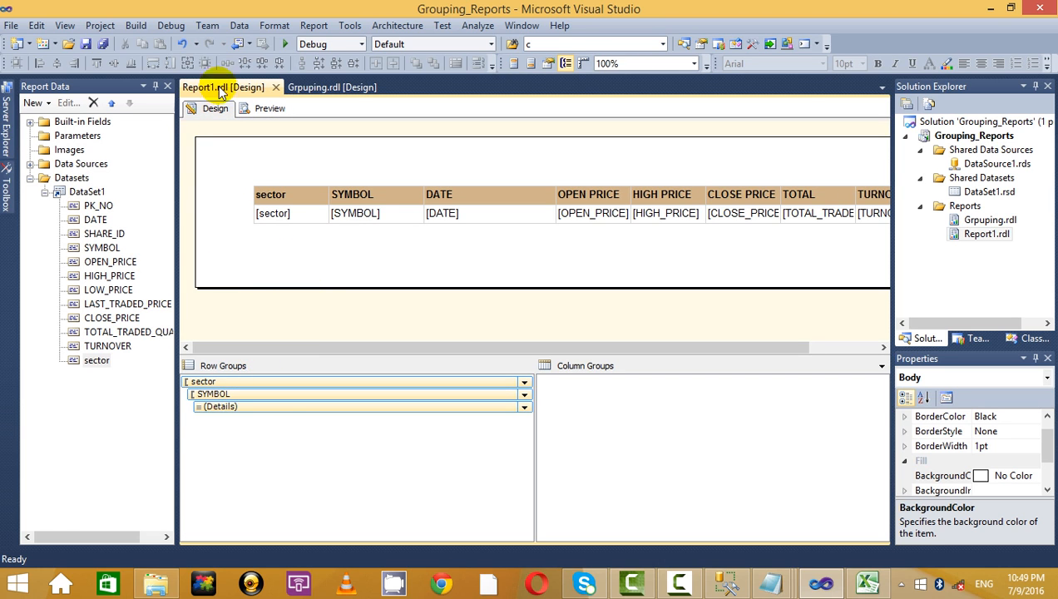
pyautogui.rightClick(278, 395)
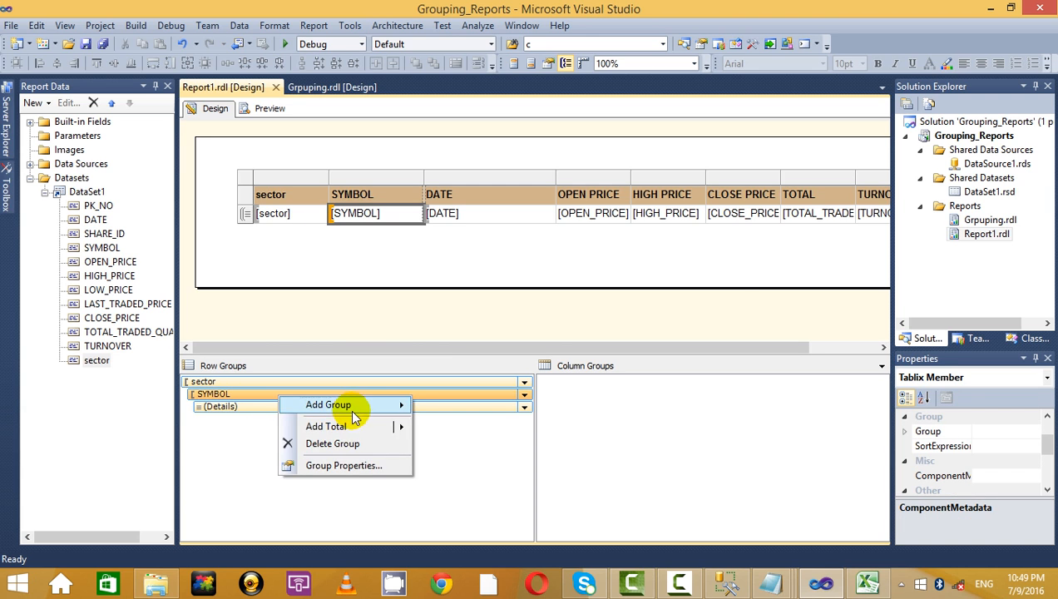
pyautogui.click(364, 465)
pyautogui.click(341, 200)
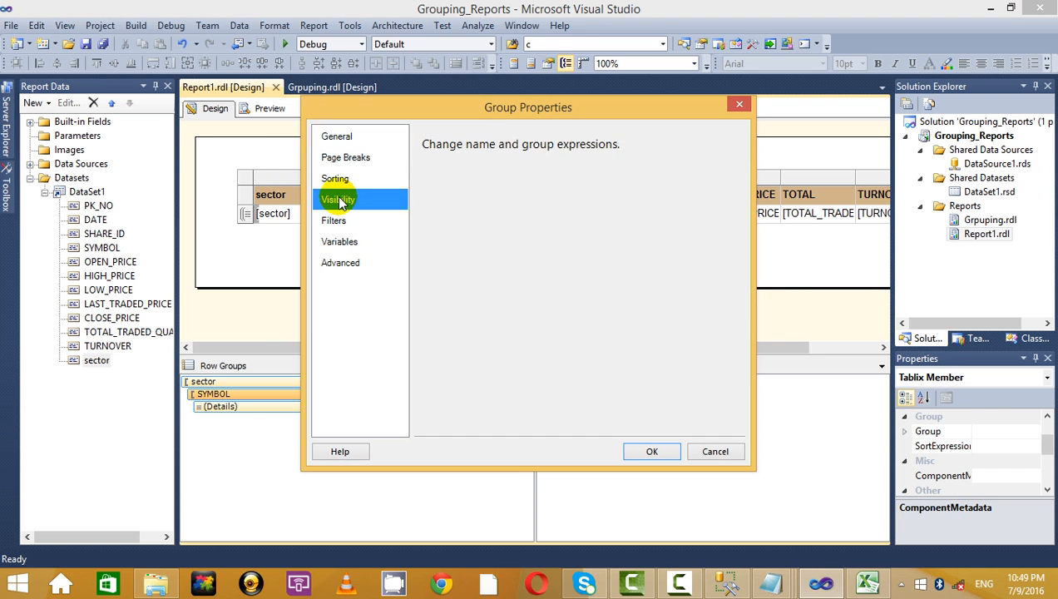
pyautogui.click(455, 214)
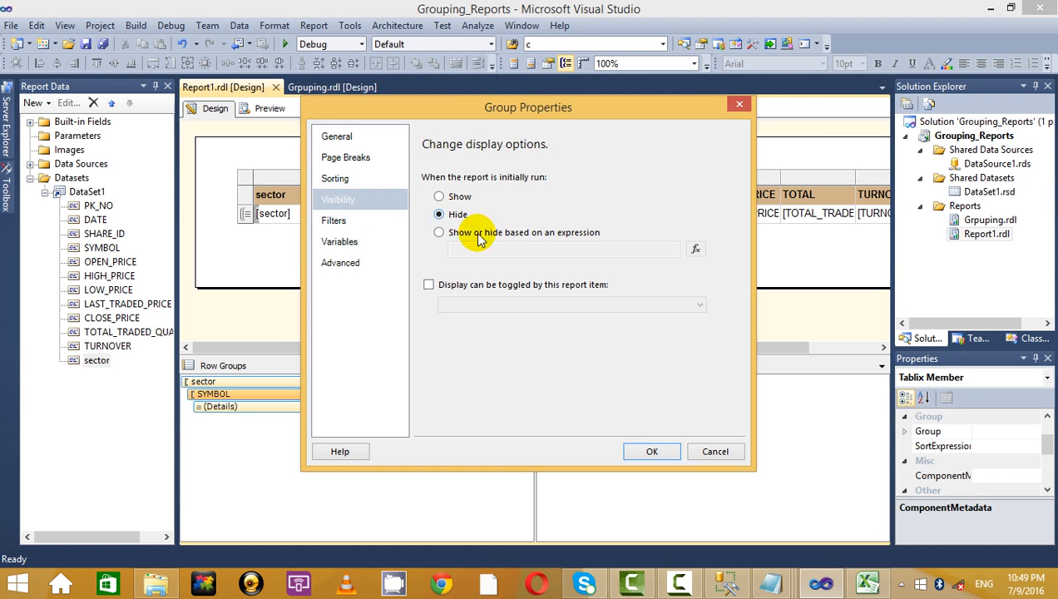
pyautogui.click(471, 286)
pyautogui.click(515, 305)
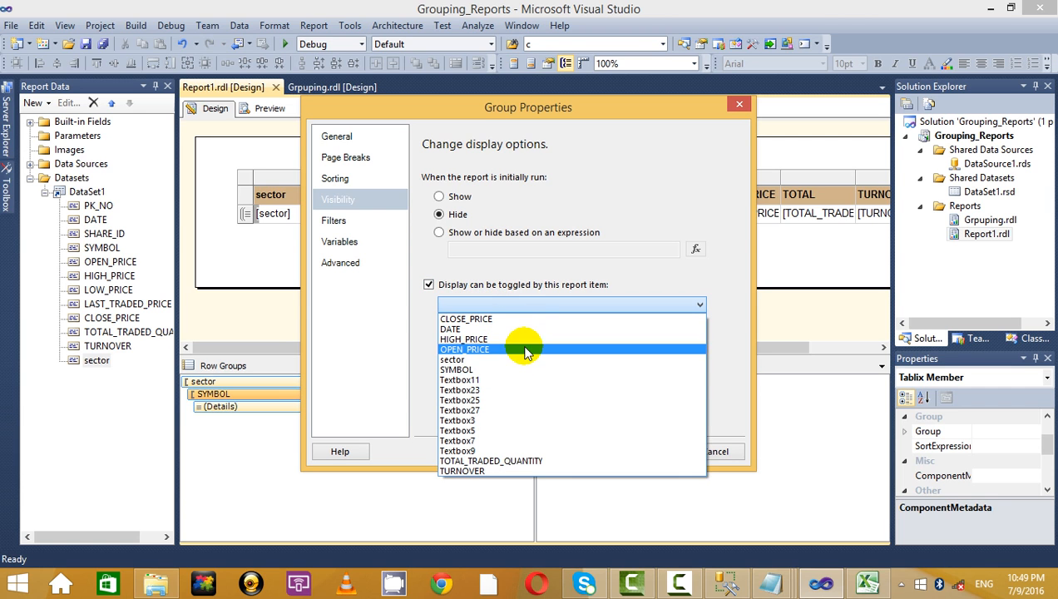
pyautogui.click(521, 359)
pyautogui.click(642, 451)
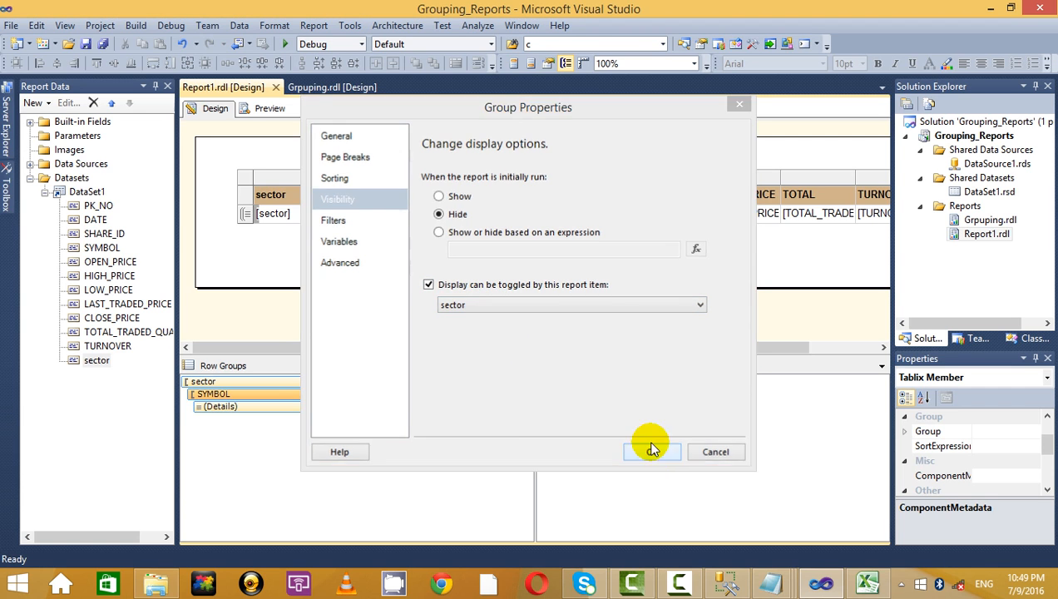
pyautogui.click(376, 285)
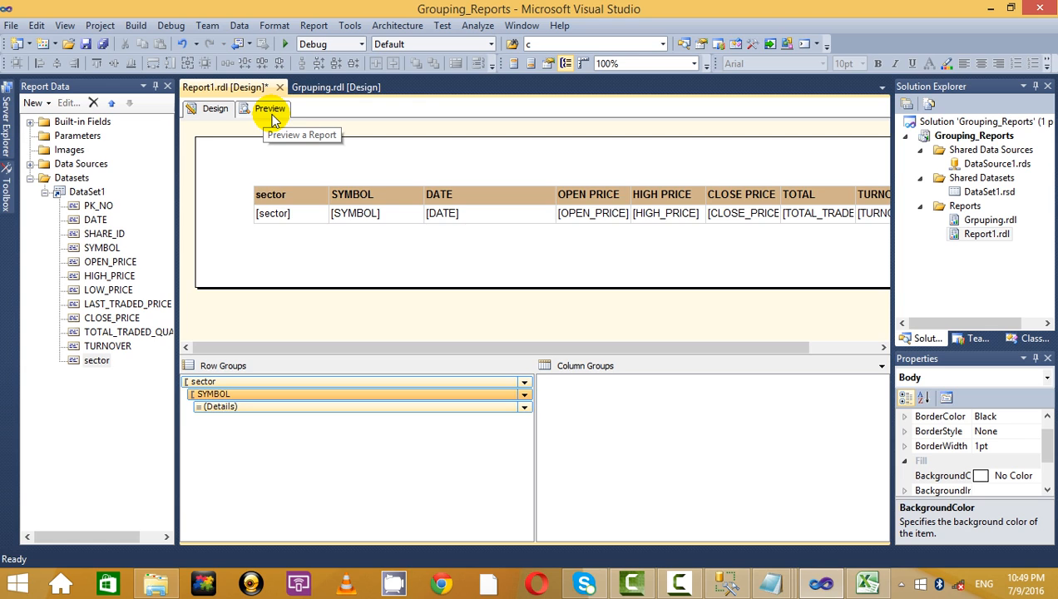
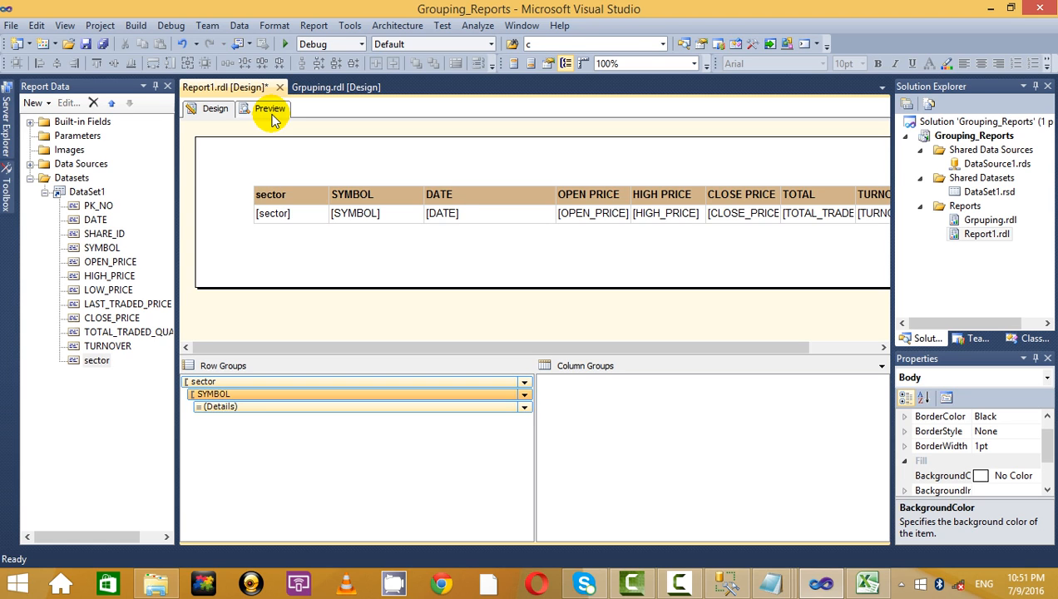
# - Preview Report1.rdl and expand the Automobile sector with M&M and TATAMOTORS, and the Cement sector with ACC
pyautogui.click(271, 109)
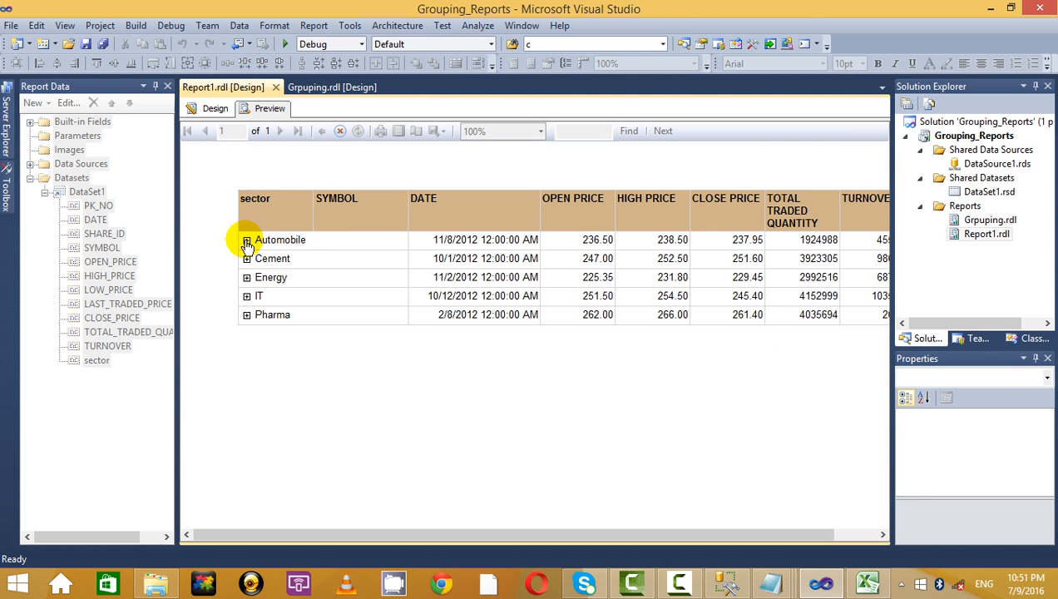
pyautogui.click(246, 239)
pyautogui.click(323, 240)
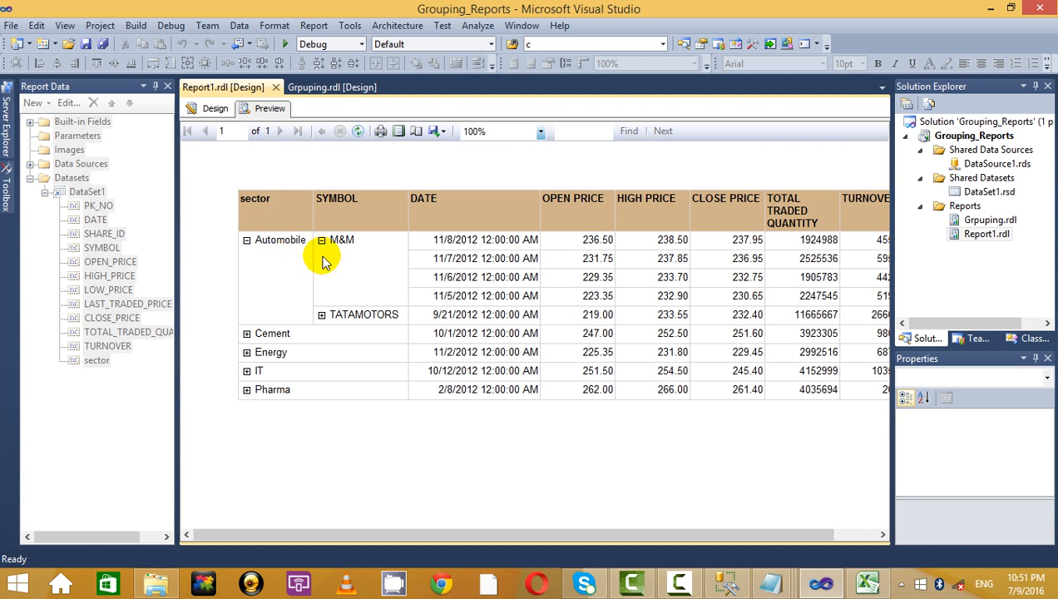
pyautogui.click(322, 315)
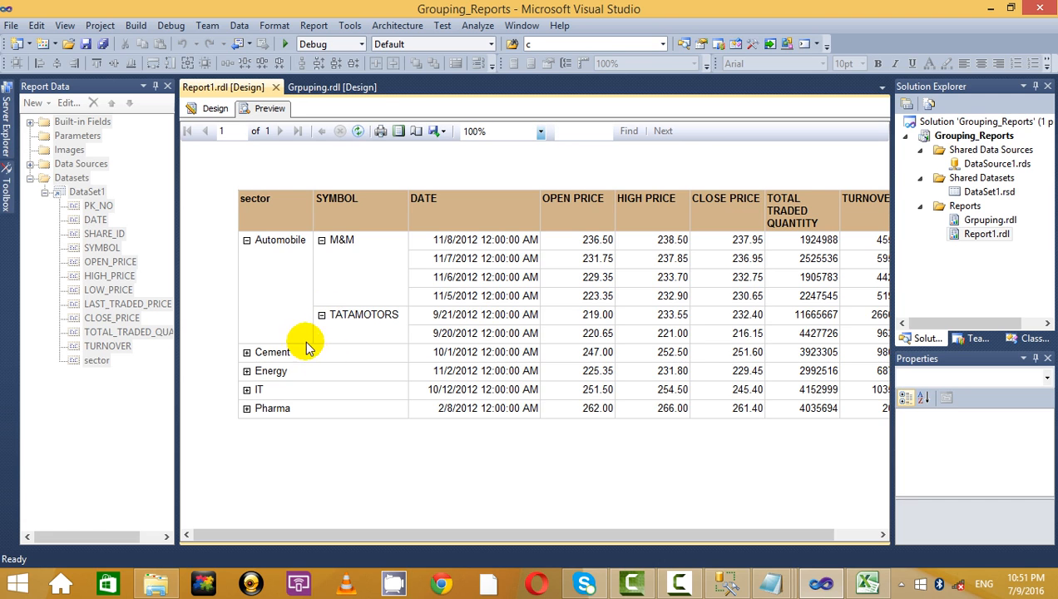
pyautogui.click(246, 352)
pyautogui.click(322, 352)
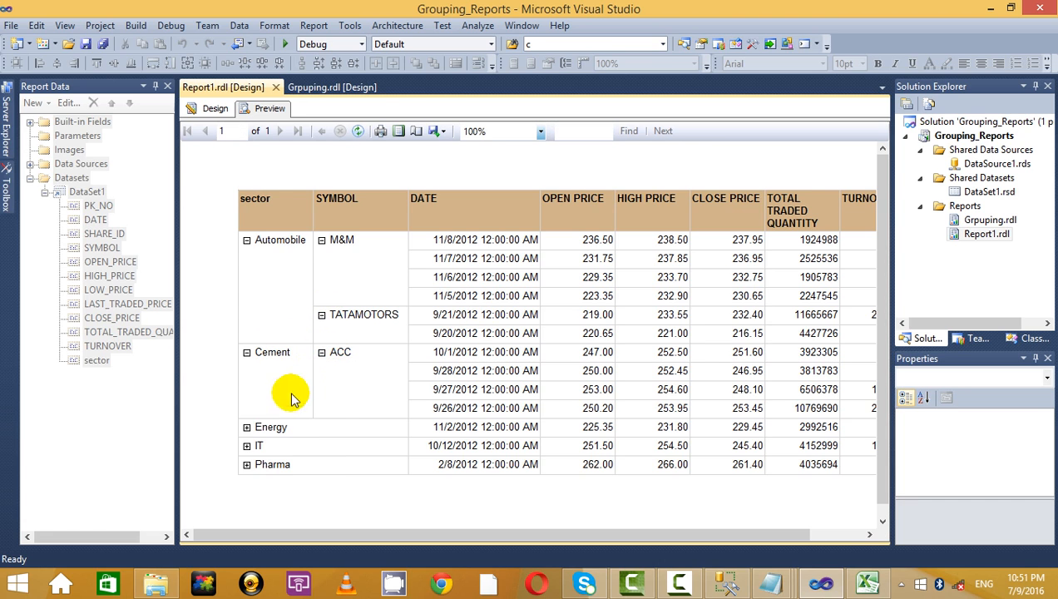
# - Expand the Energy sector with L&T and the IT sector with TCS and INFY to check the drill-down rows
pyautogui.click(246, 426)
pyautogui.scroll(-1, 395, 354)
pyautogui.scroll(-1, 395, 354)
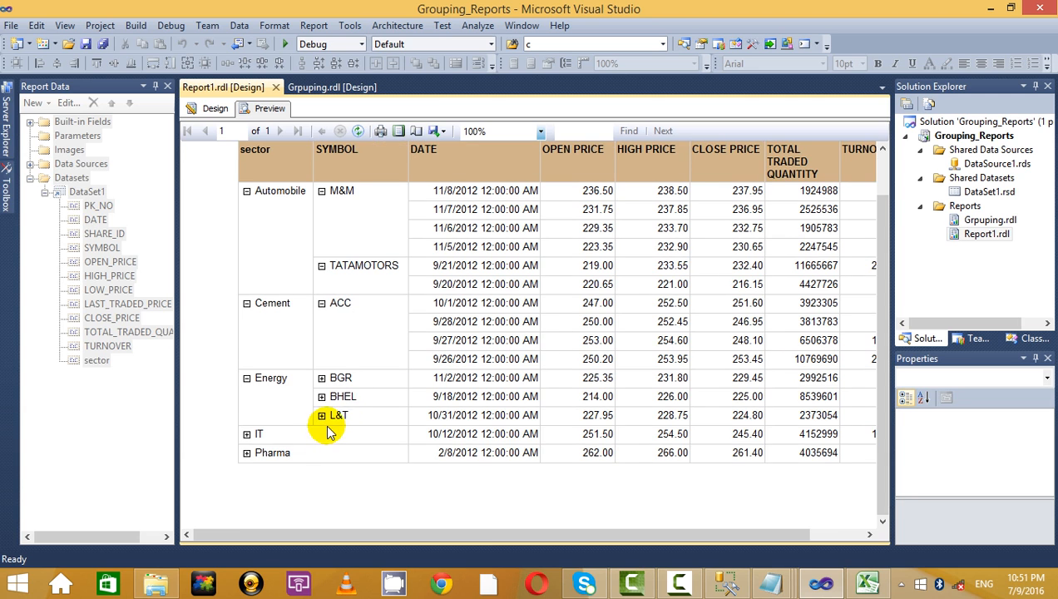
pyautogui.click(321, 417)
pyautogui.scroll(-1, 253, 462)
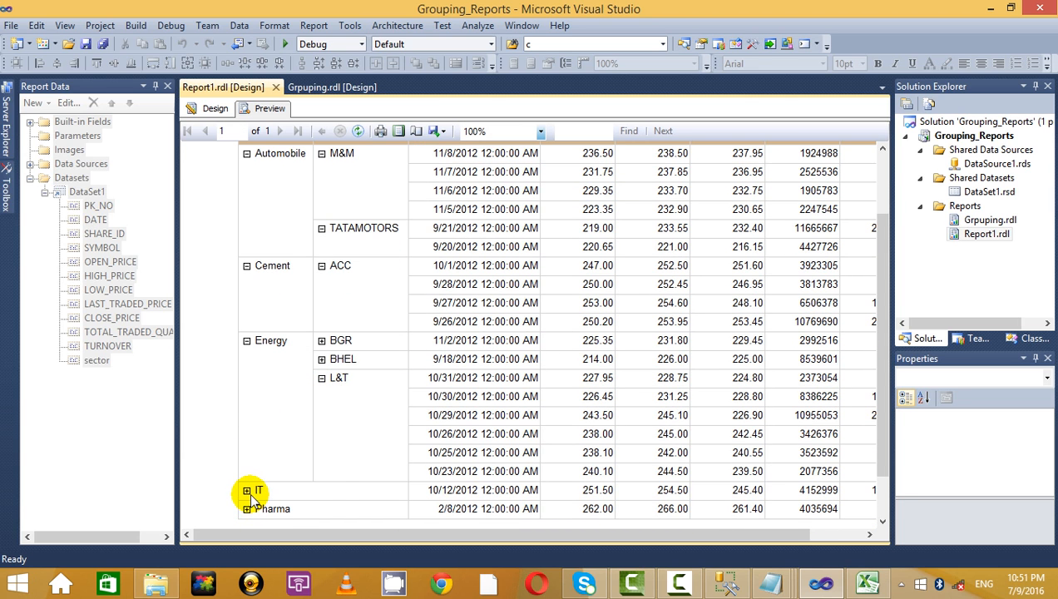
pyautogui.click(247, 491)
pyautogui.scroll(-2, 350, 416)
pyautogui.click(322, 434)
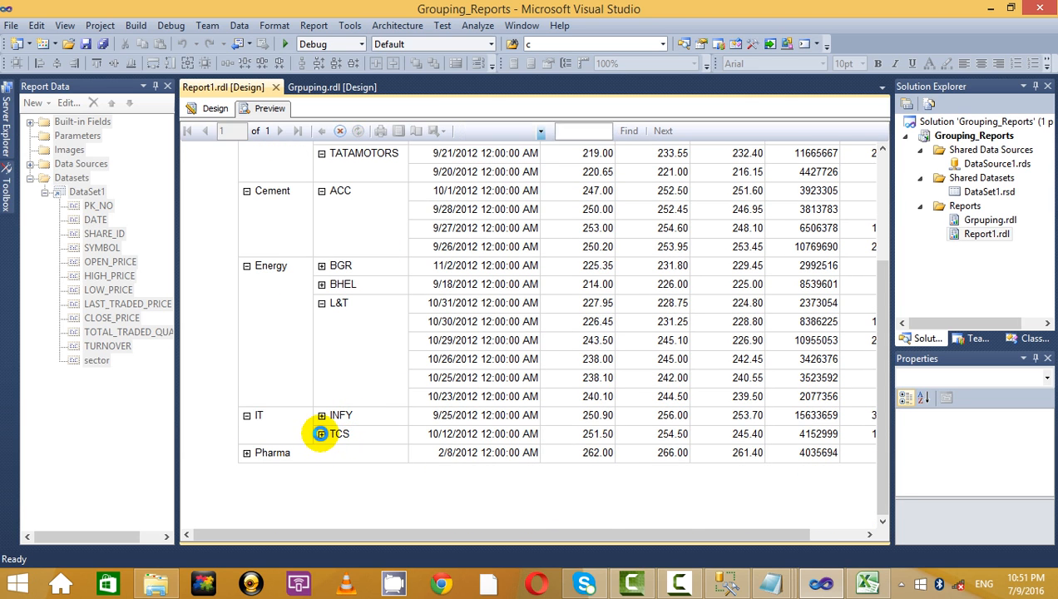
pyautogui.scroll(-4, 315, 403)
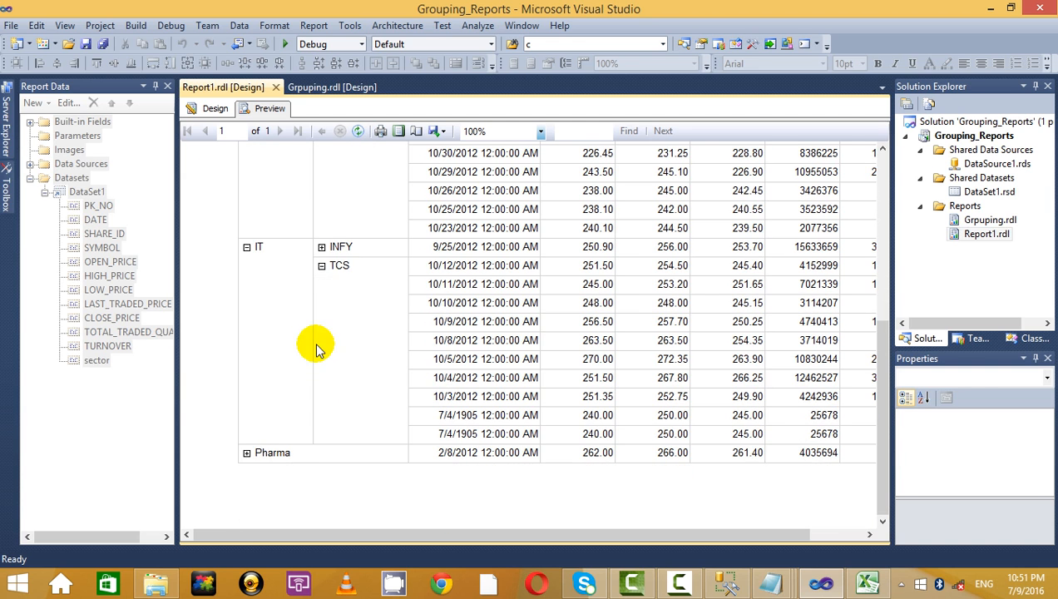
pyautogui.click(321, 248)
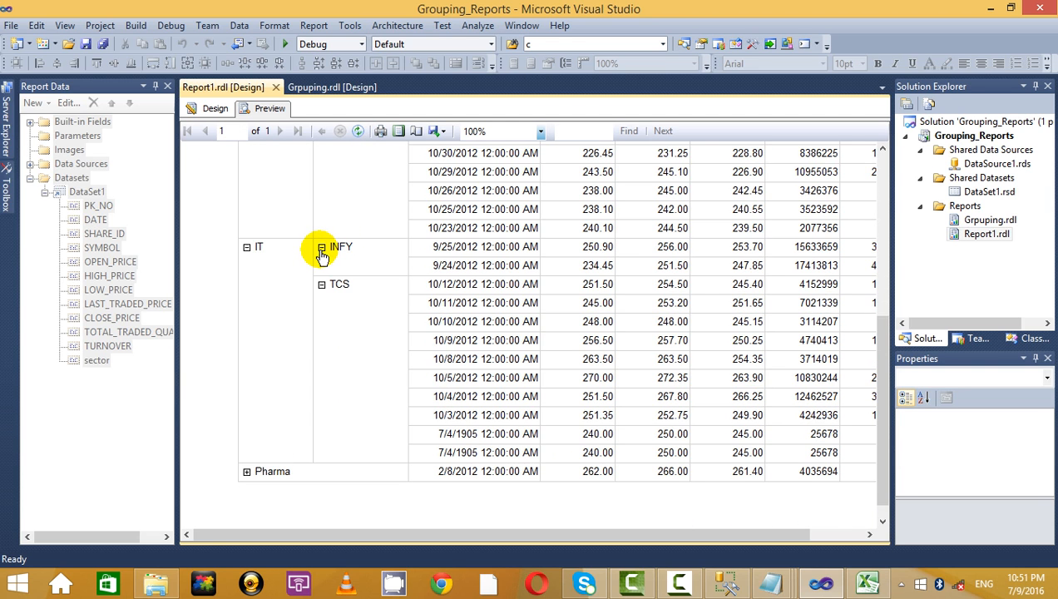
pyautogui.scroll(3, 323, 254)
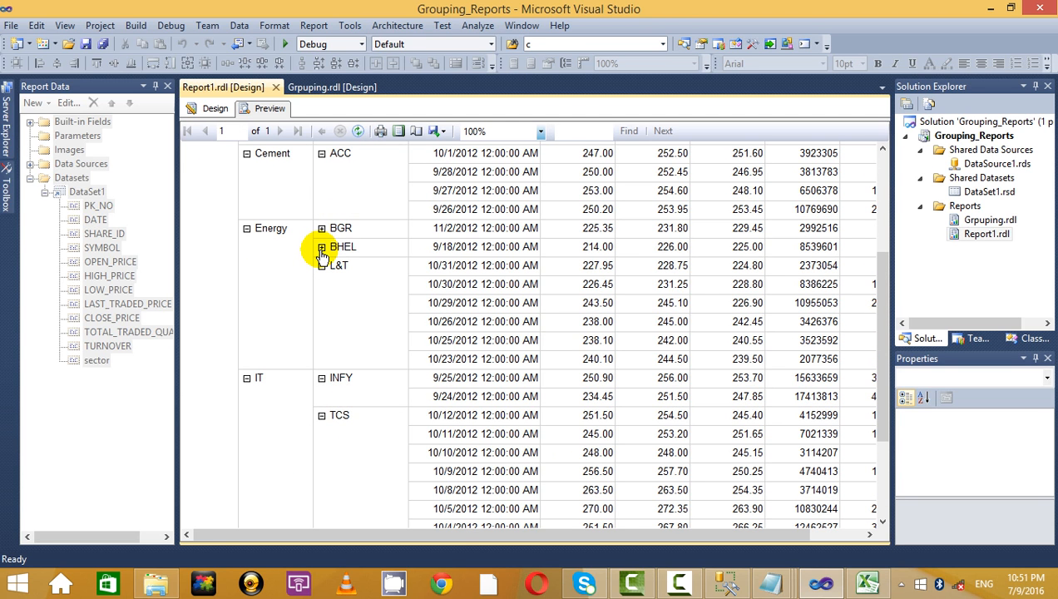
pyautogui.click(680, 583)
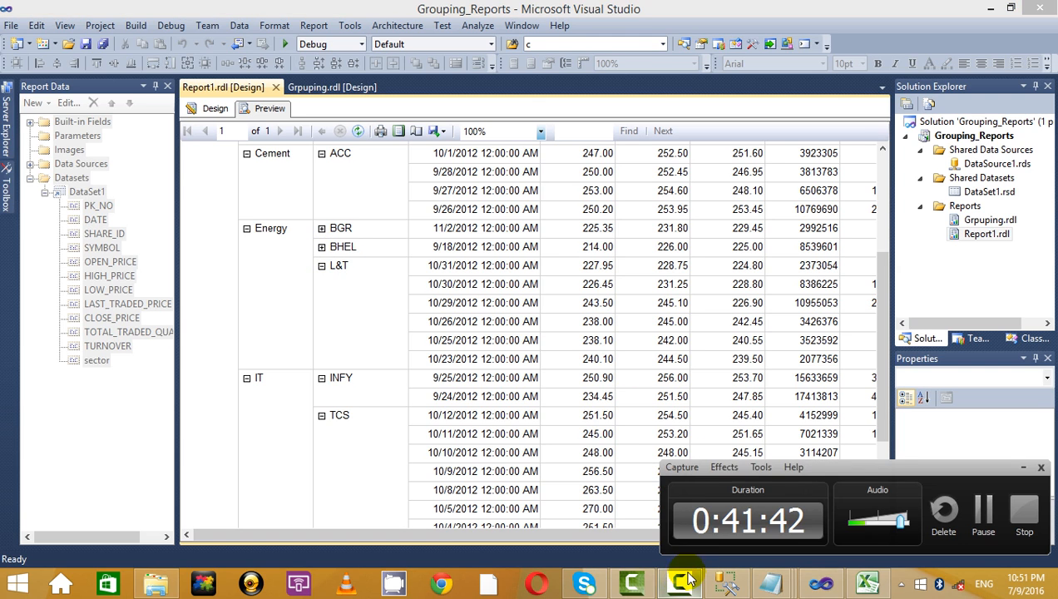
pyautogui.click(1024, 468)
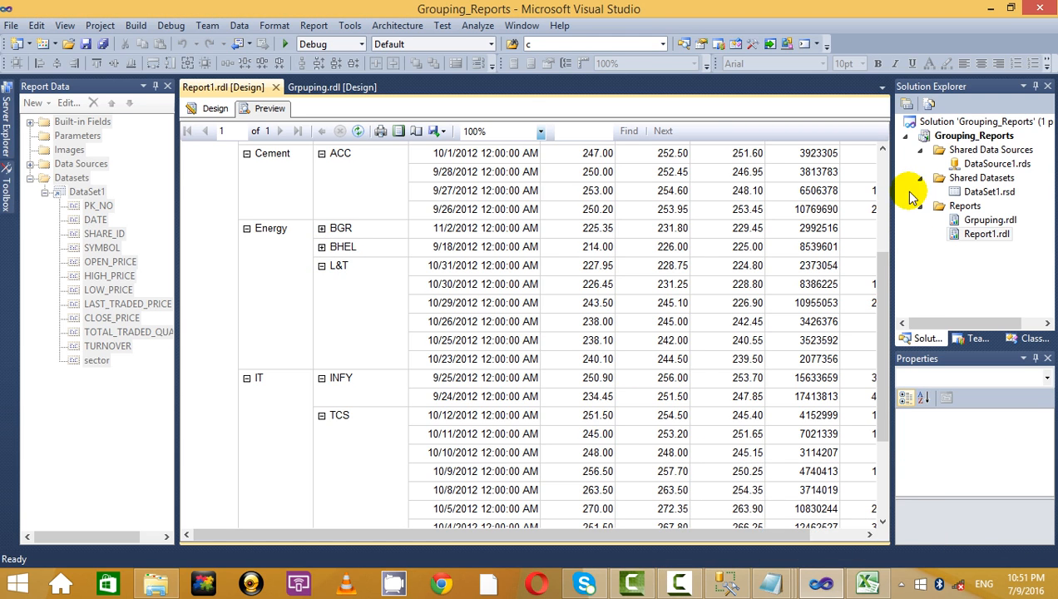
# - Preview the Grpuping.rdl report, and switch to Excel to view the Grpuping.xlsx workbook from its first row
pyautogui.doubleClick(989, 219)
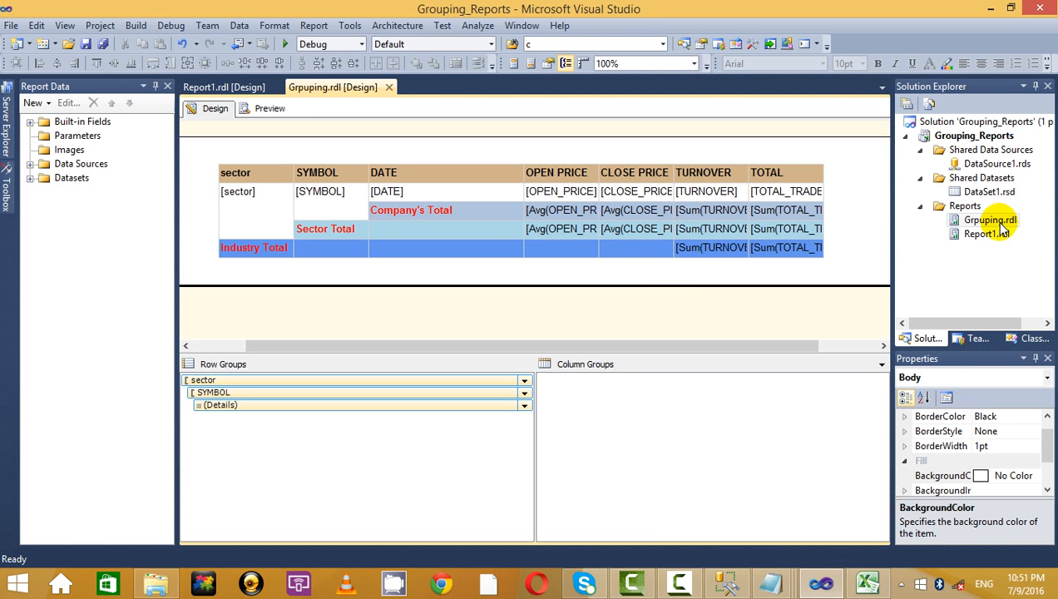
pyautogui.click(271, 110)
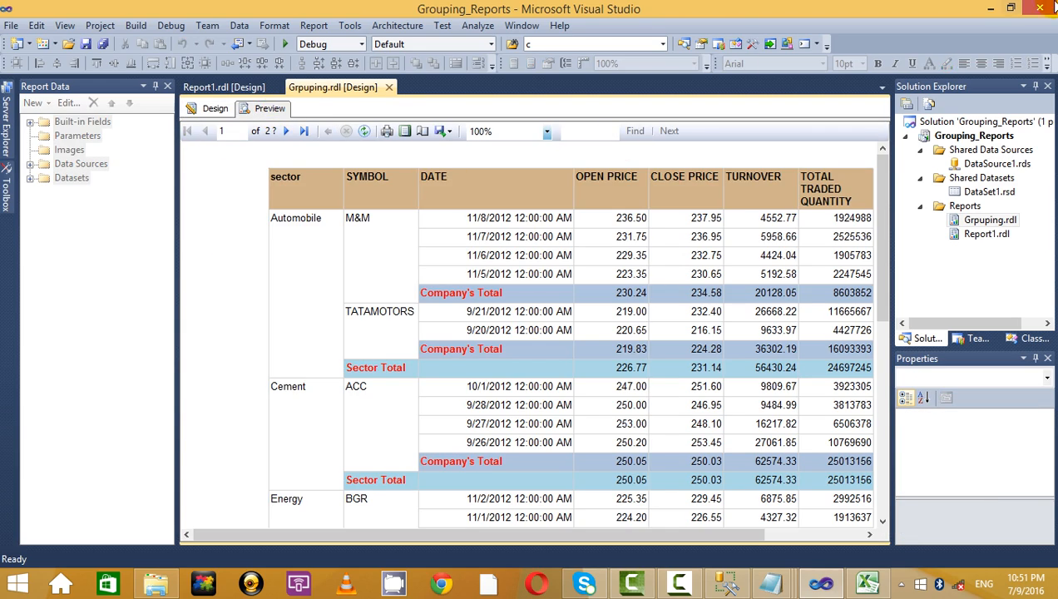
pyautogui.click(990, 8)
pyautogui.click(988, 8)
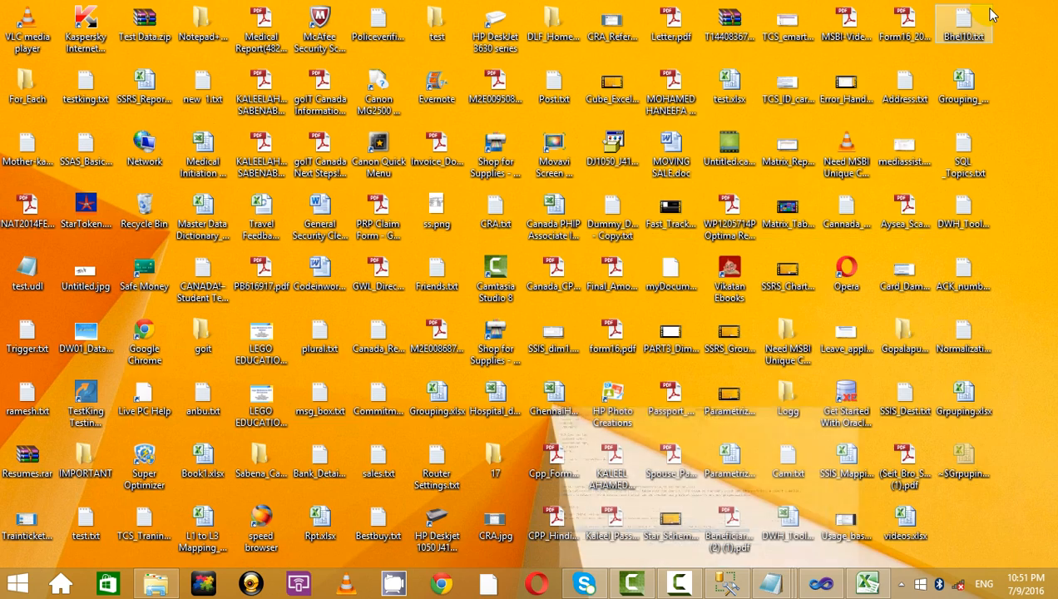
pyautogui.click(870, 585)
pyautogui.click(653, 358)
pyautogui.scroll(20, 635, 308)
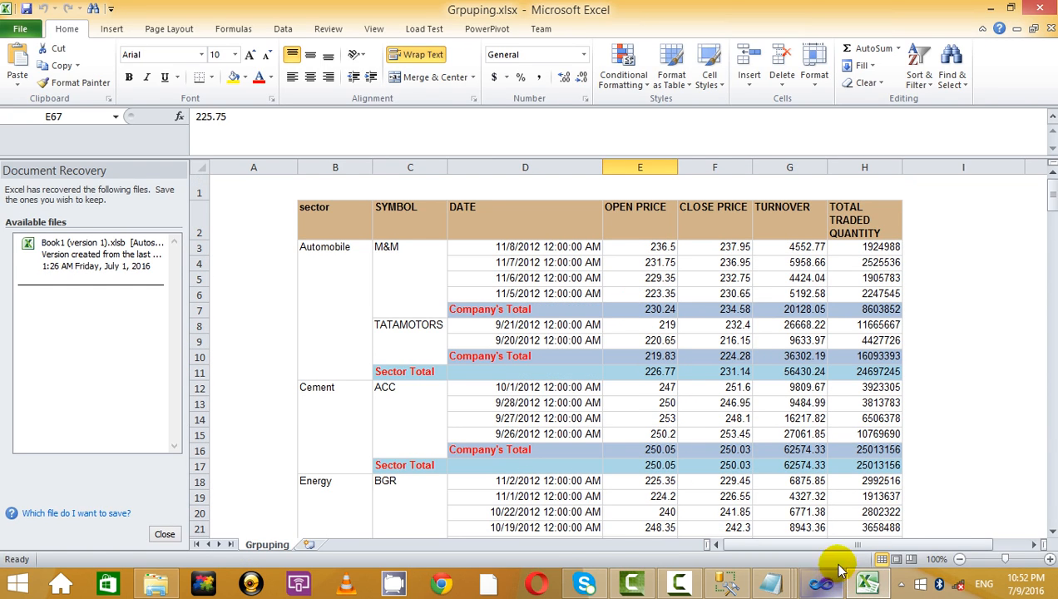
# - Close Excel with the Grpuping.xlsx workbook, choosing to remove the recovered files
pyautogui.click(1051, 7)
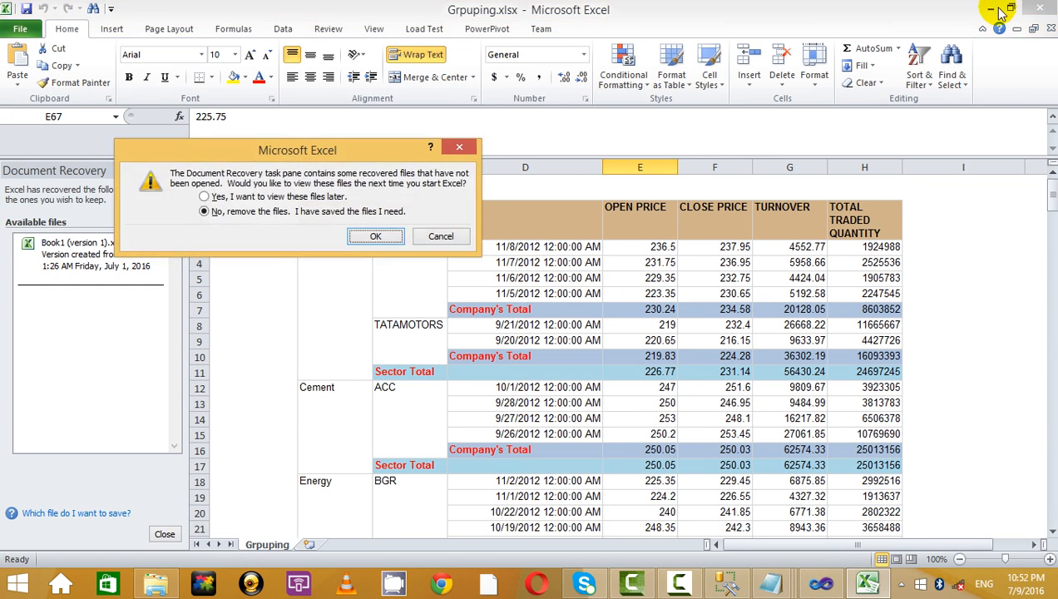
pyautogui.click(364, 235)
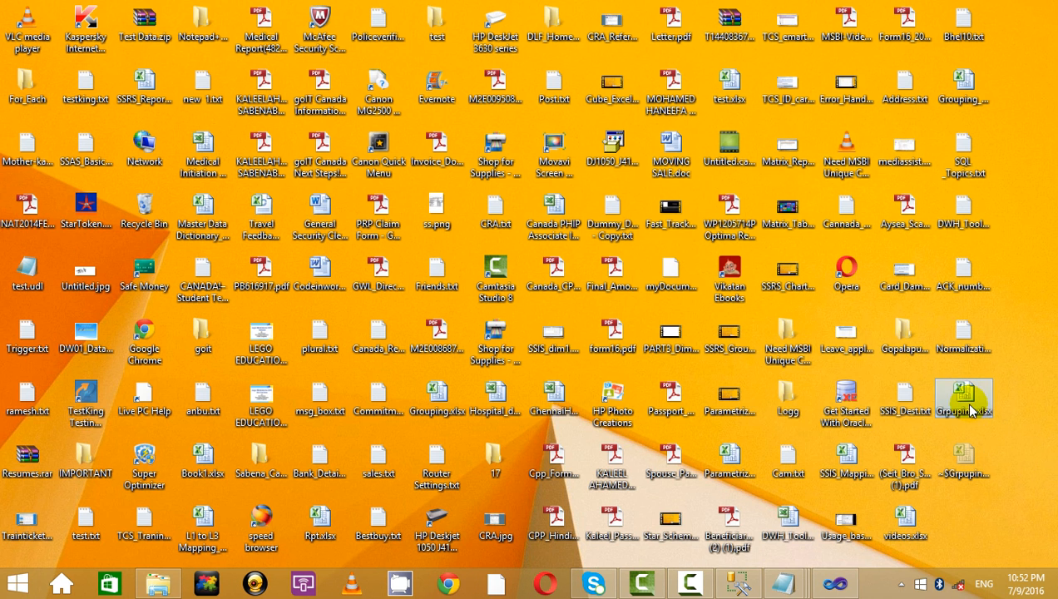
# - Try to open the leftover ~$Grpuping.xlsx file on the desktop, and refresh the desktop to clear it
pyautogui.doubleClick(986, 471)
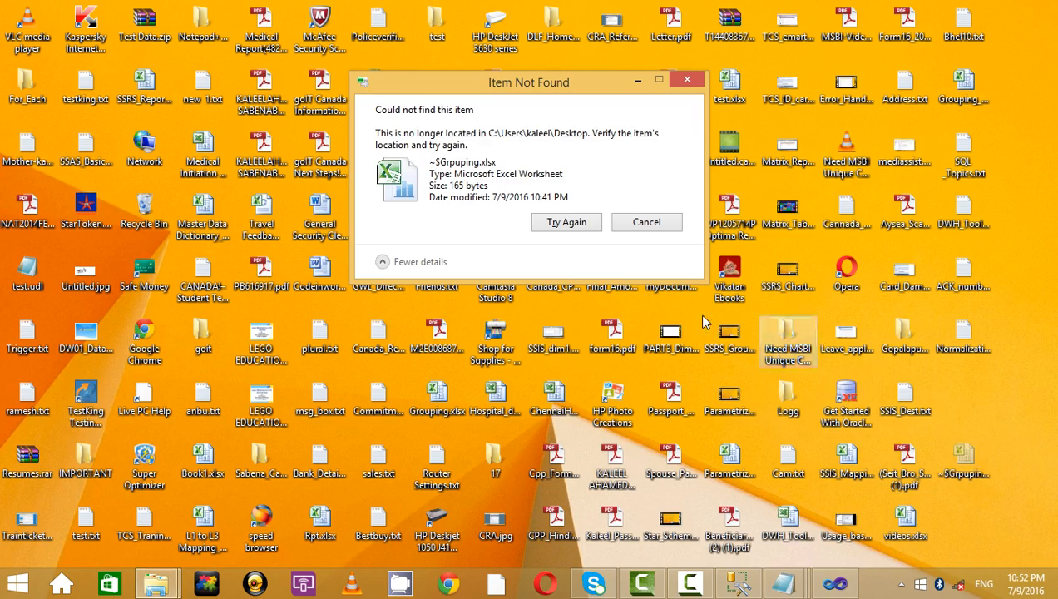
pyautogui.click(684, 77)
pyautogui.rightClick(1016, 354)
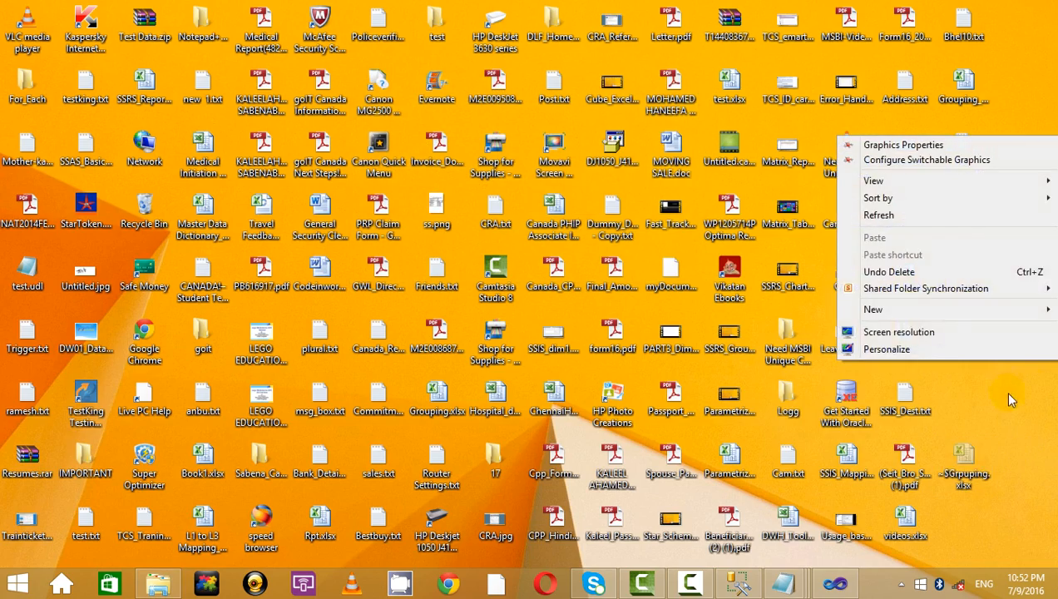
pyautogui.click(926, 215)
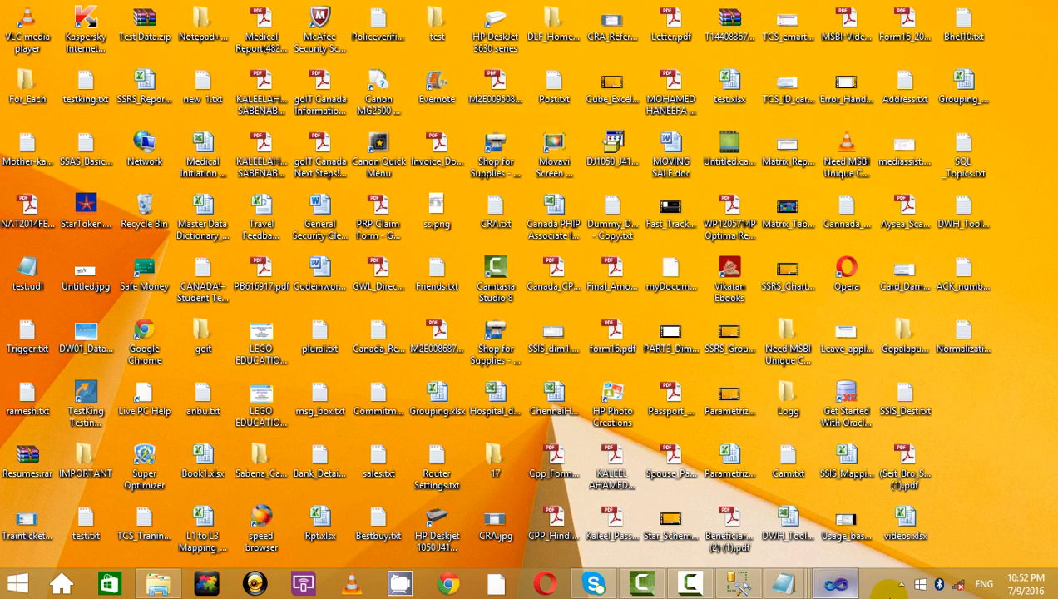
# - Switch back to Visual Studio, compare Grpuping.rdl with Report1.rdl, and preview Grpuping.rdl
pyautogui.click(835, 583)
pyautogui.click(215, 108)
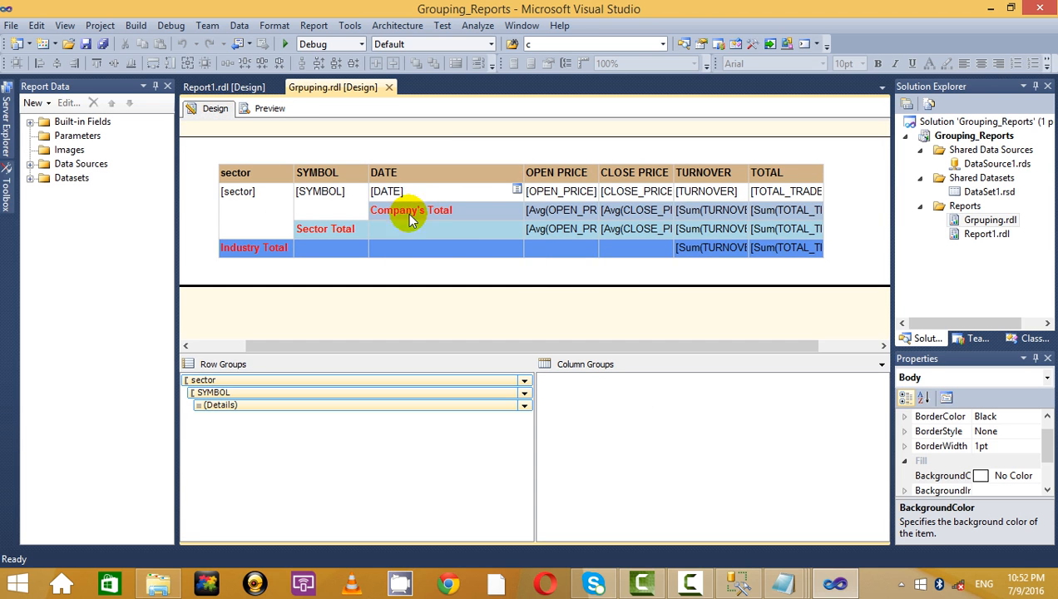
pyautogui.doubleClick(965, 236)
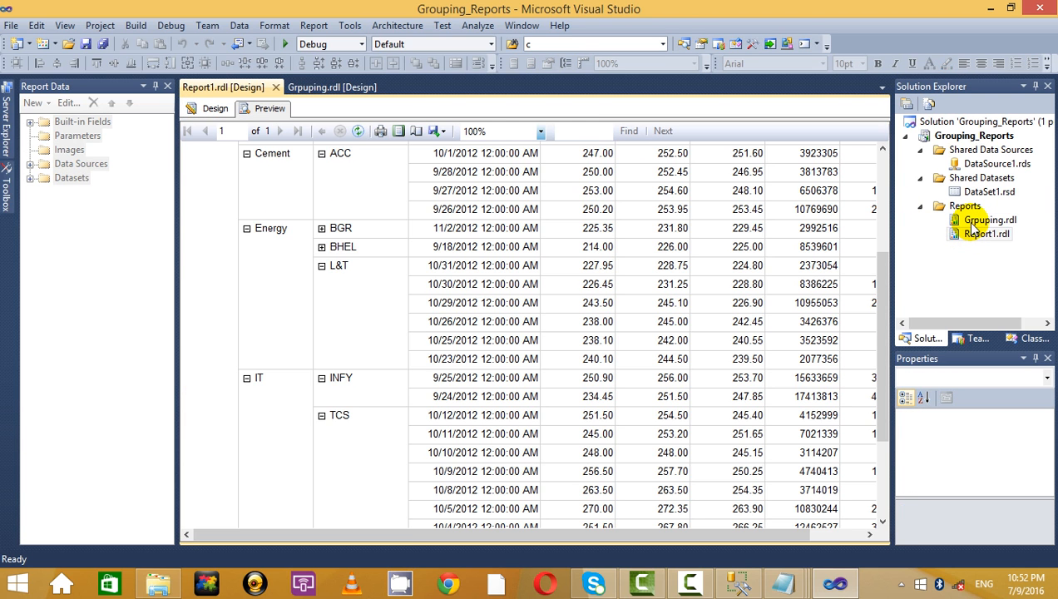
pyautogui.doubleClick(971, 221)
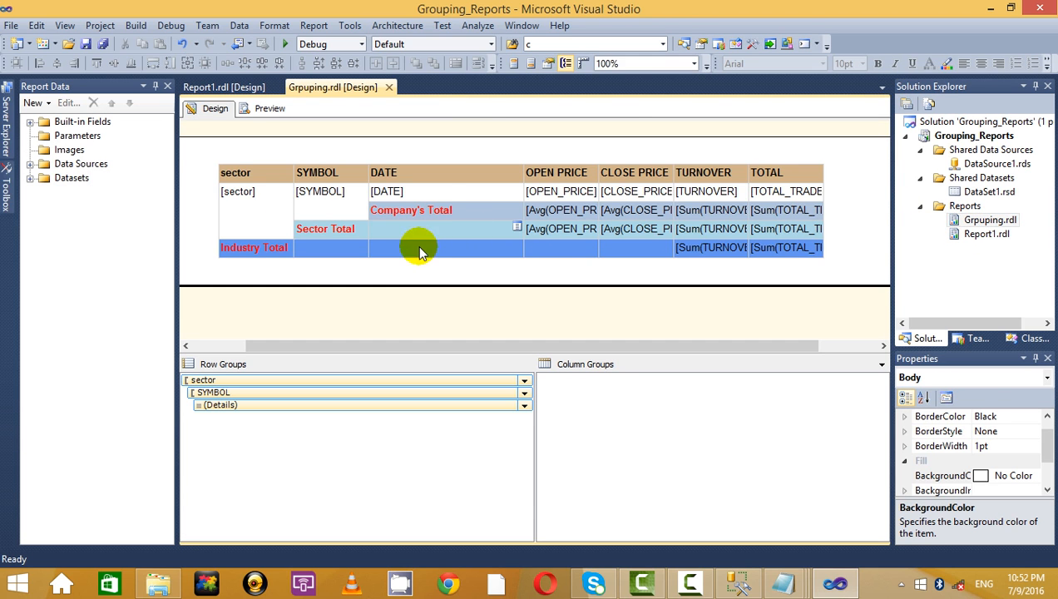
pyautogui.click(267, 109)
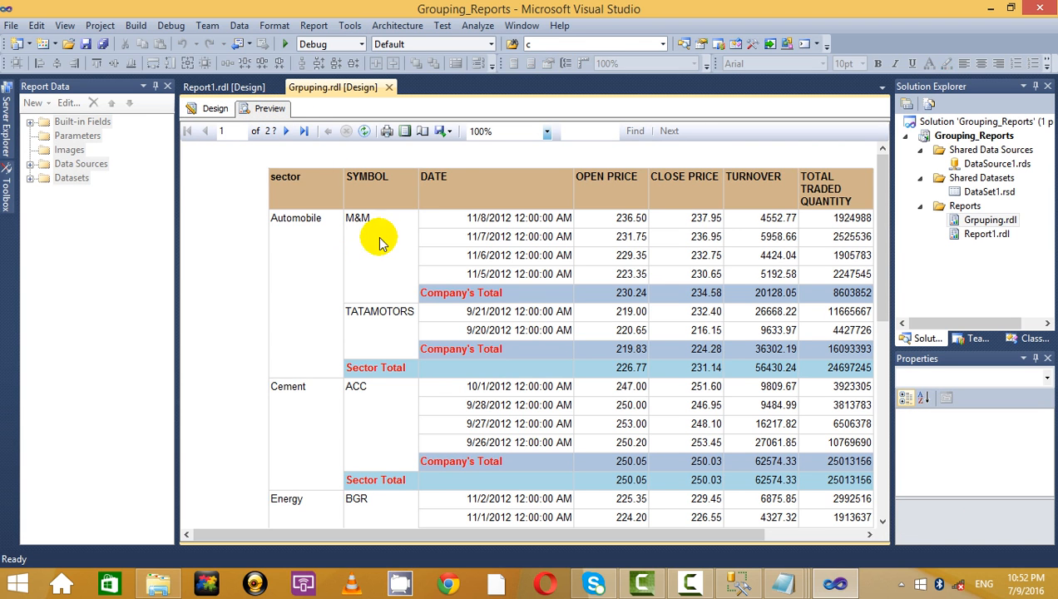
# - In the Grpuping.rdl design, set the Details row group to be initially hidden and toggled by the SYMBOL report item
pyautogui.click(218, 110)
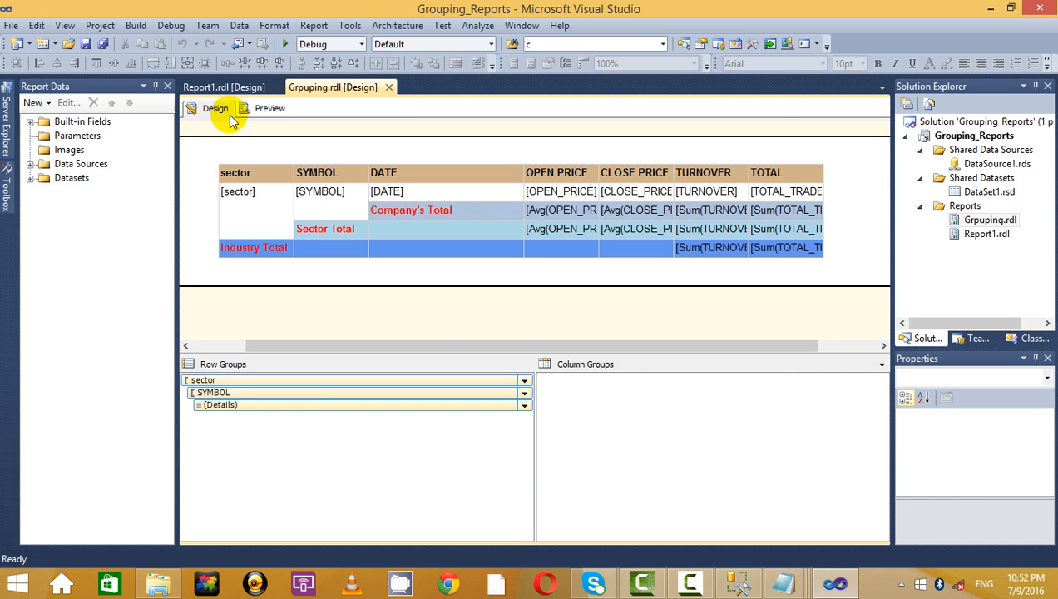
pyautogui.rightClick(291, 405)
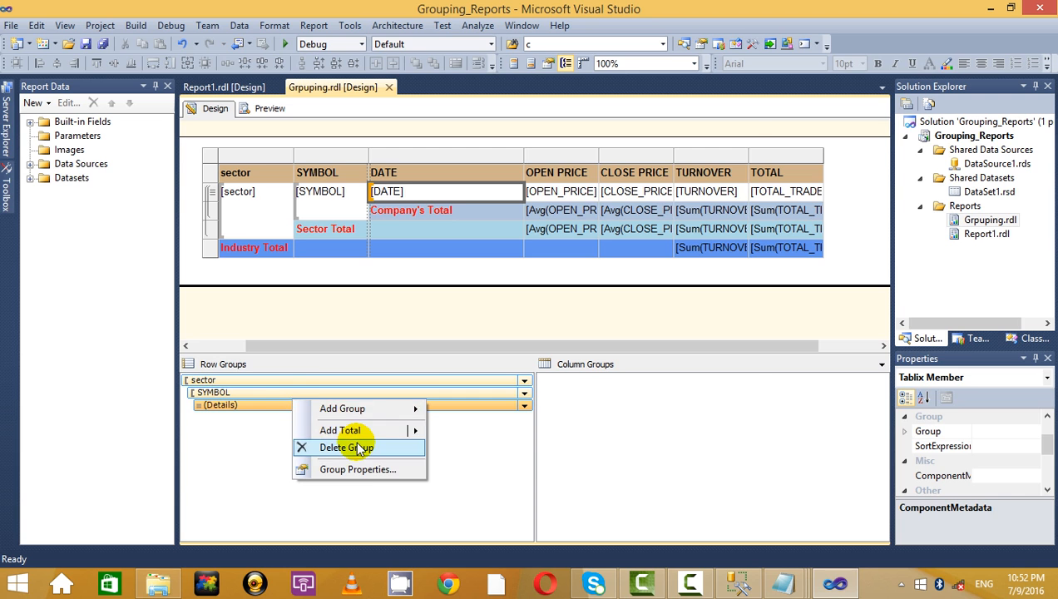
pyautogui.click(341, 469)
pyautogui.click(366, 178)
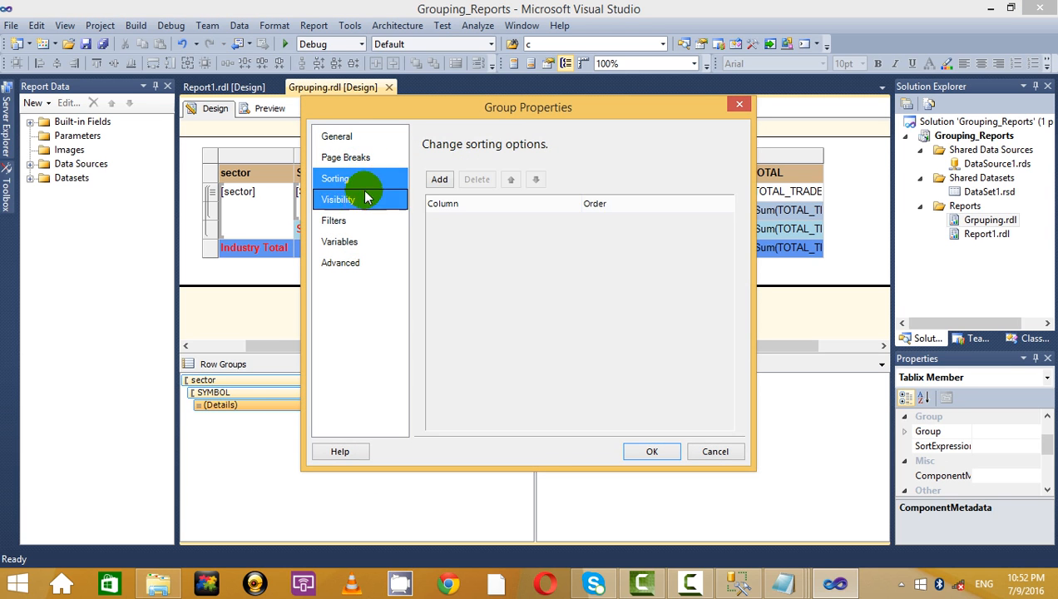
pyautogui.click(349, 200)
pyautogui.click(457, 214)
pyautogui.click(441, 285)
pyautogui.click(483, 305)
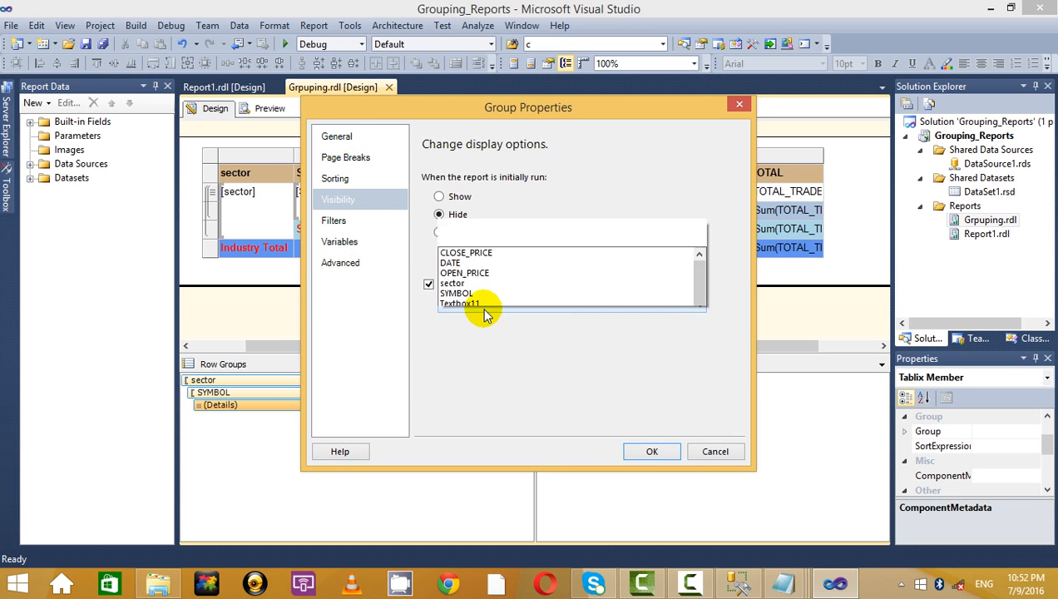
pyautogui.click(484, 45)
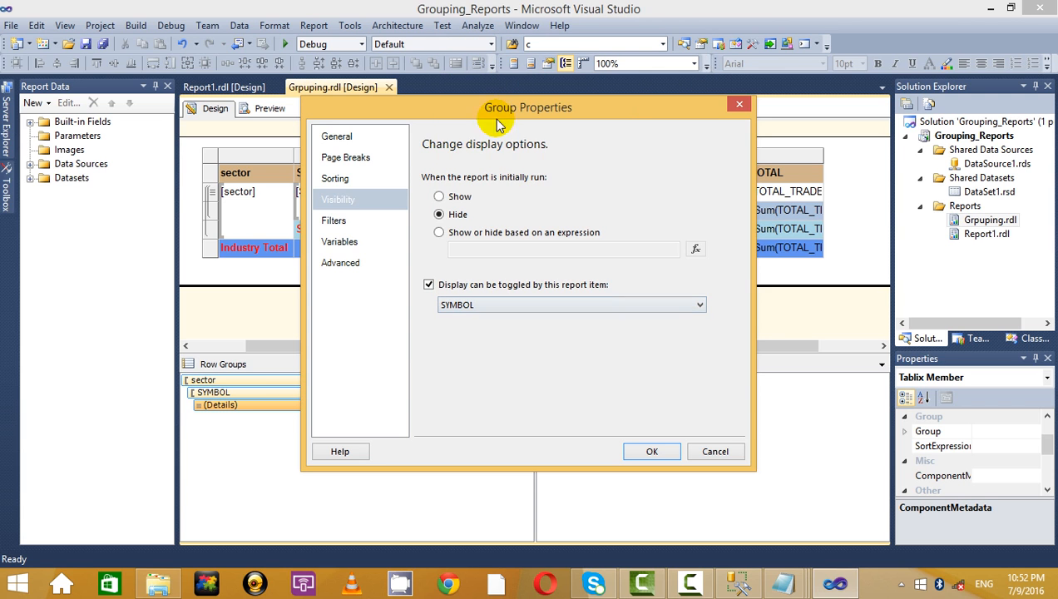
pyautogui.click(661, 451)
# - Set the SYMBOL row group to be initially hidden and toggled by the sector report item
pyautogui.rightClick(220, 392)
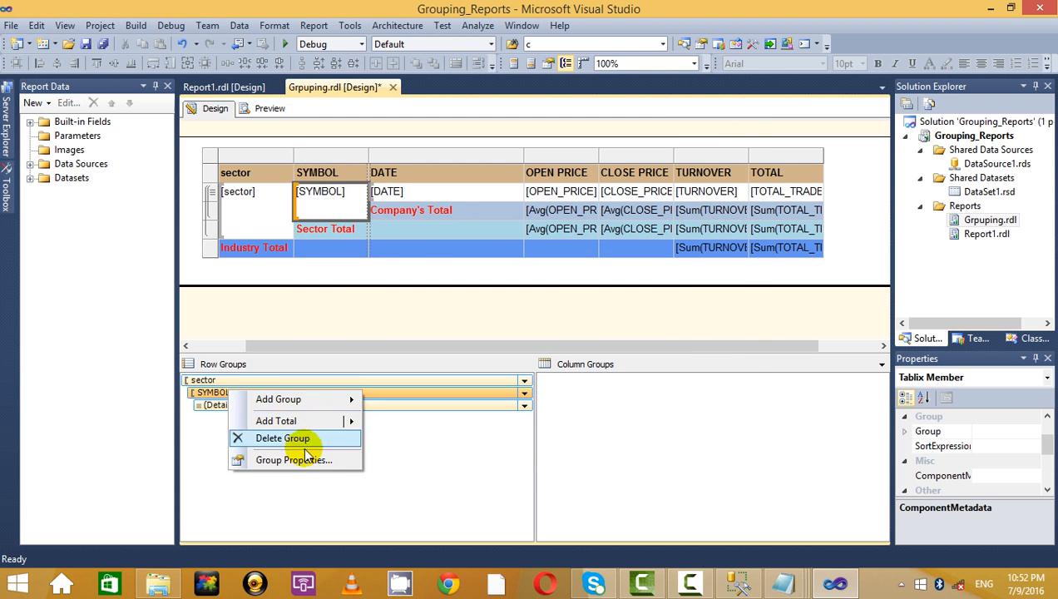
pyautogui.click(307, 457)
pyautogui.click(341, 200)
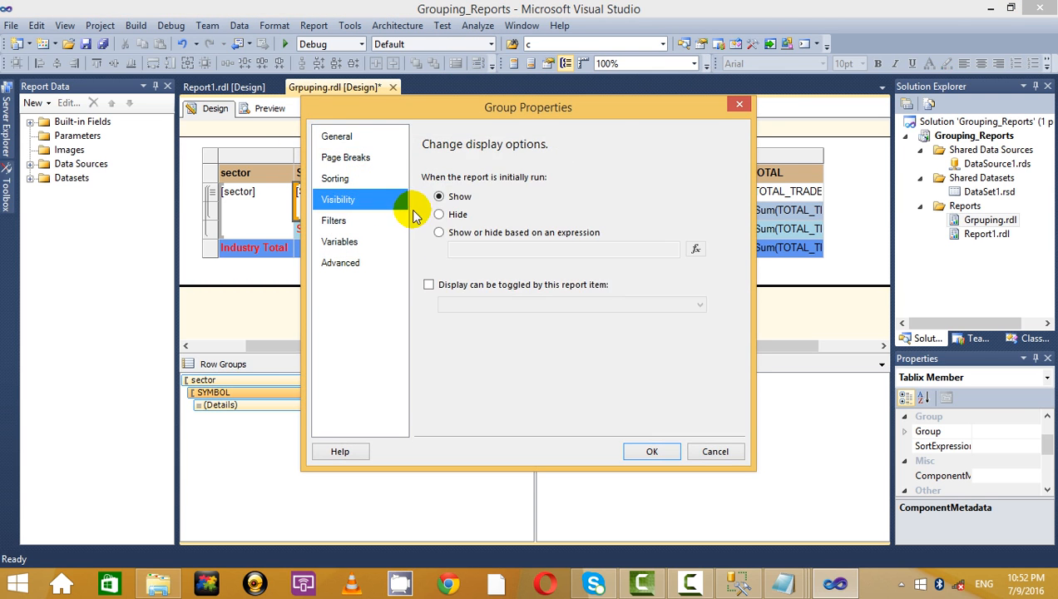
pyautogui.click(439, 214)
pyautogui.click(526, 287)
pyautogui.click(561, 304)
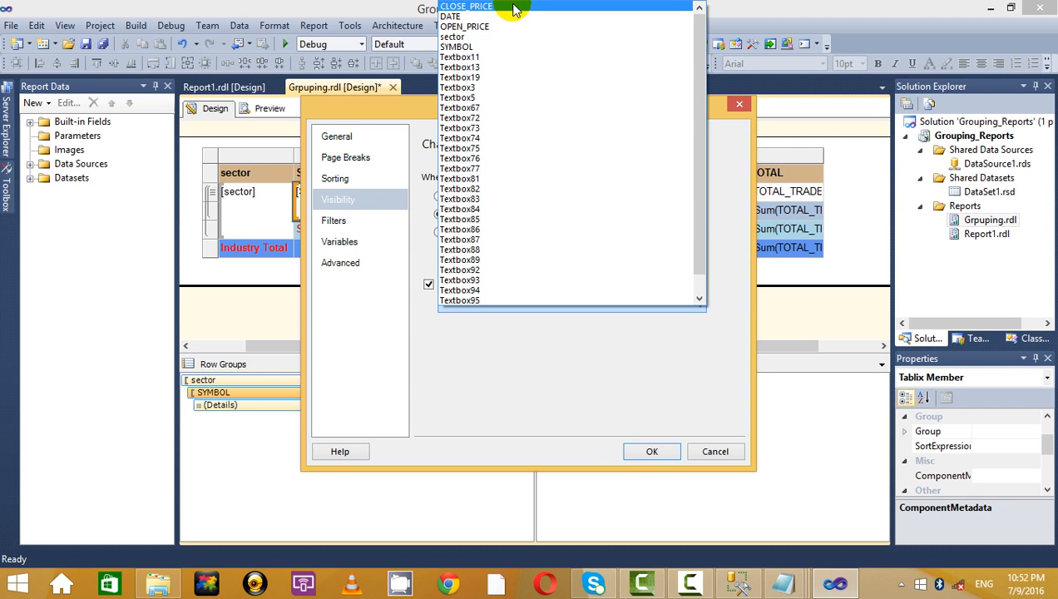
pyautogui.click(508, 36)
pyautogui.click(641, 456)
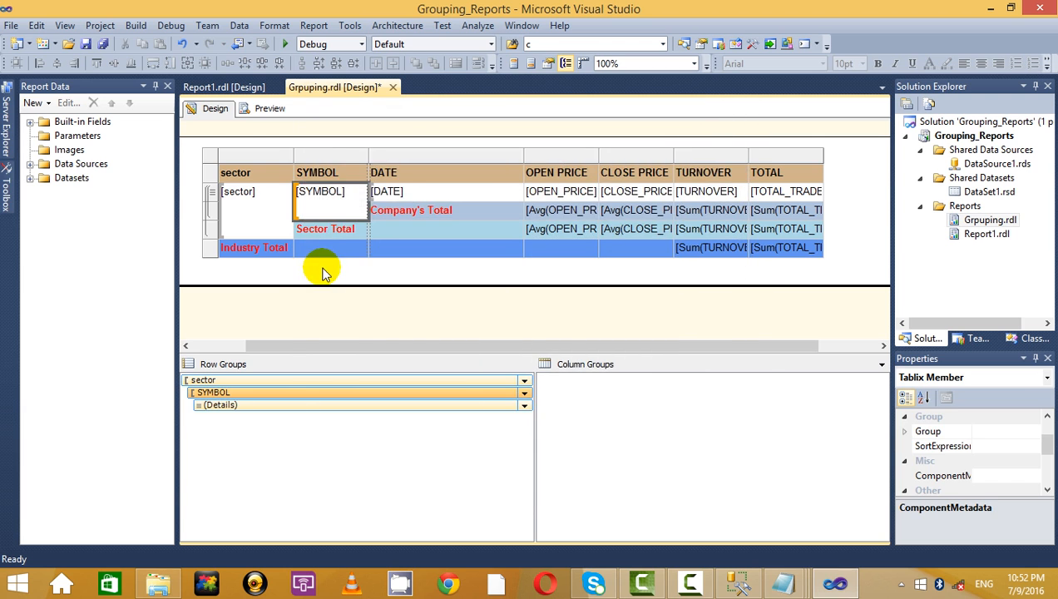
pyautogui.click(316, 271)
# - Preview the Grpuping.rdl report and expand the Automobile sector to inspect its companies
pyautogui.click(270, 113)
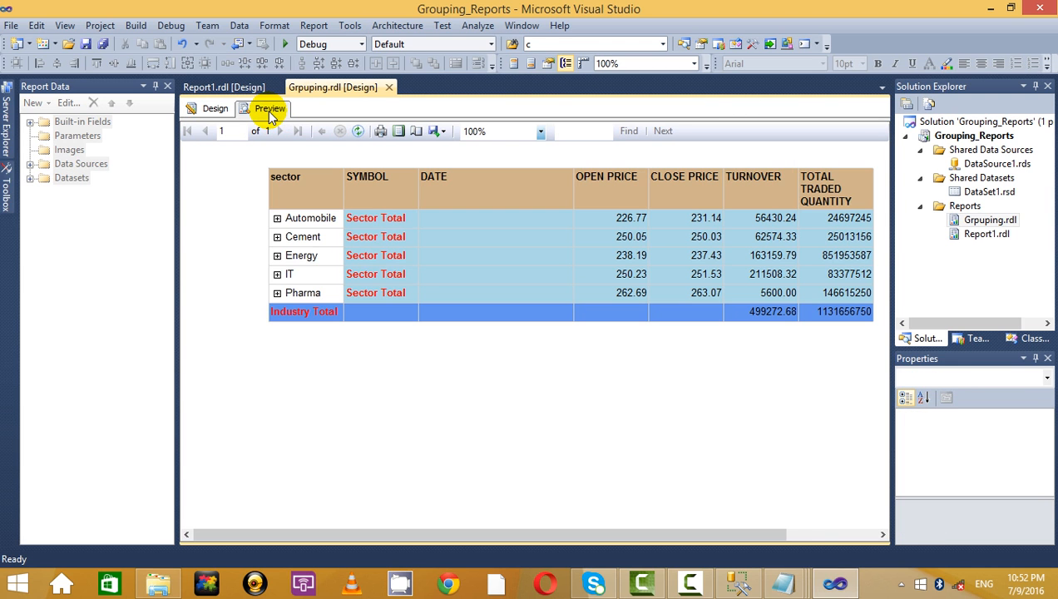
pyautogui.moveTo(341, 535); pyautogui.dragTo(293, 532)
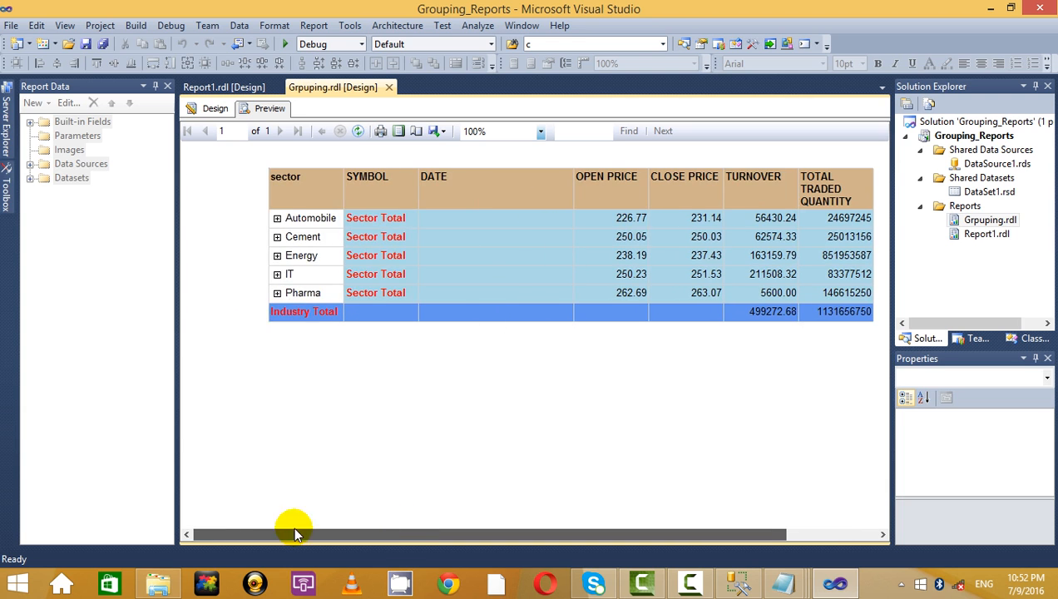
pyautogui.click(277, 219)
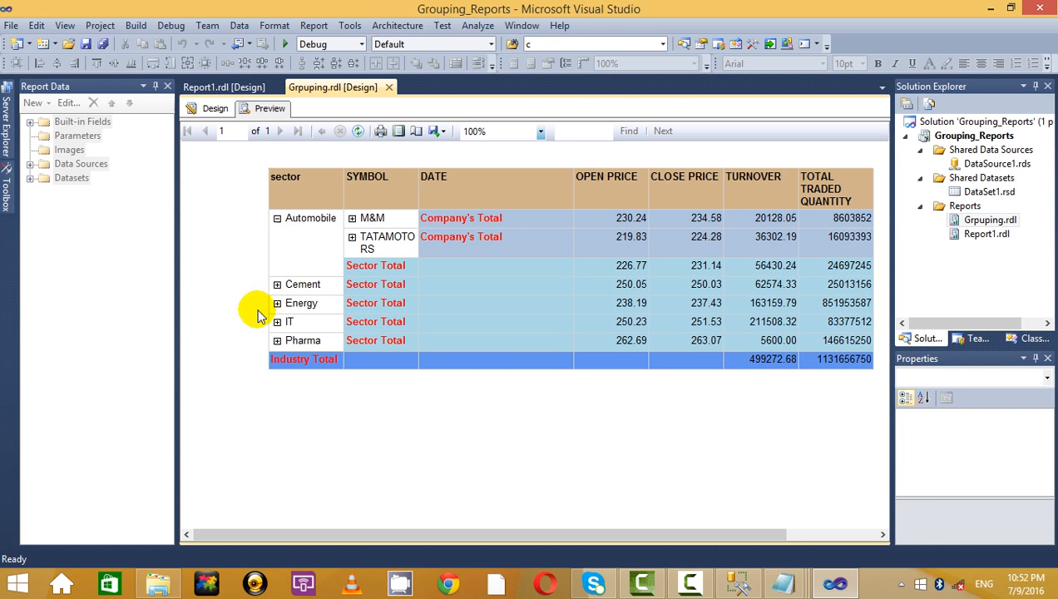
# - Return to the report design and widen the SYMBOL column so that long company names fit on one line
pyautogui.click(215, 109)
pyautogui.click(361, 171)
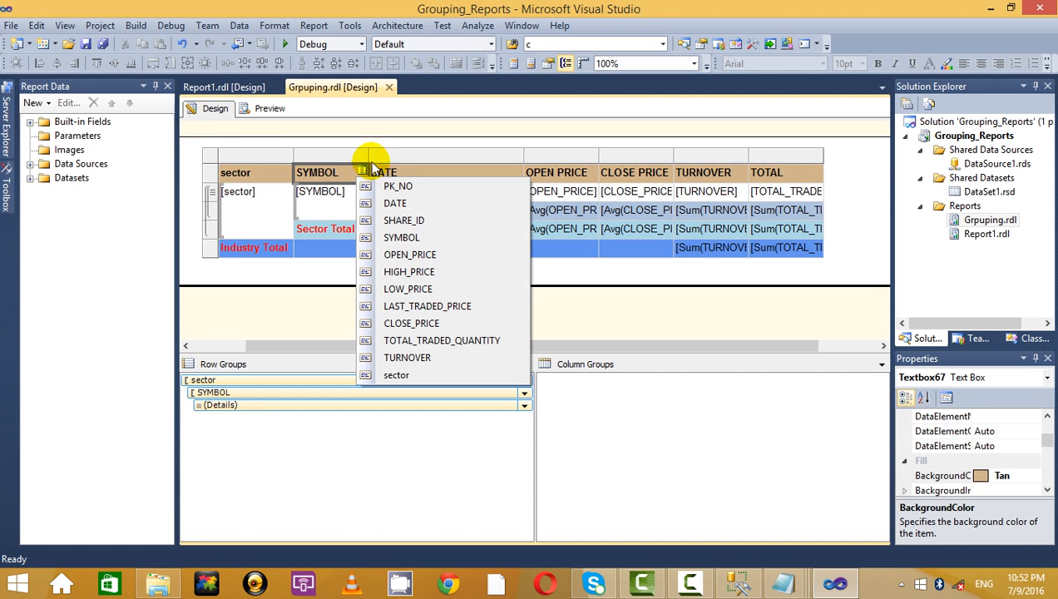
pyautogui.click(366, 153)
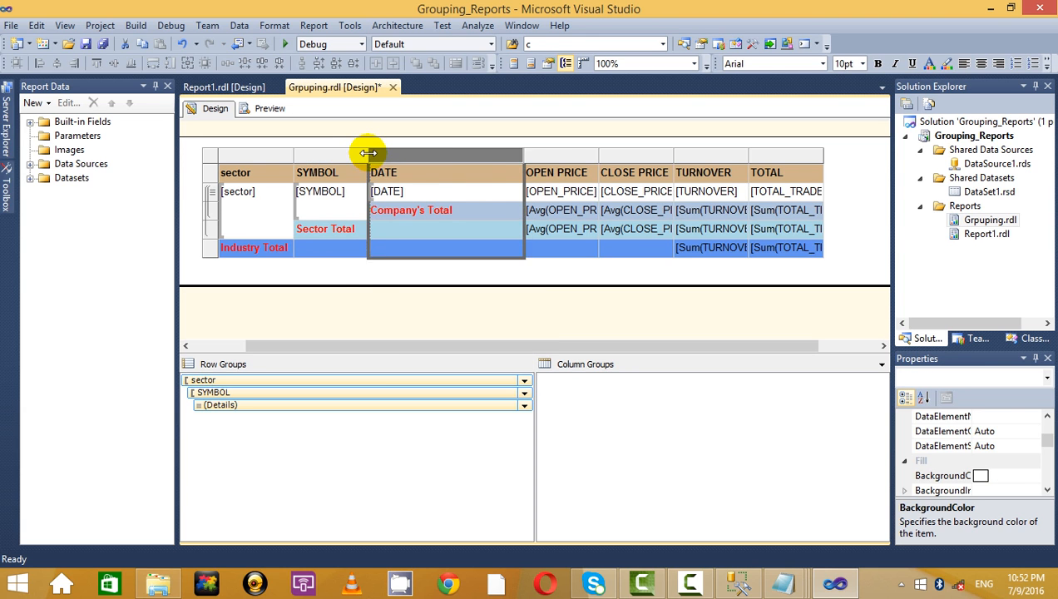
pyautogui.moveTo(368, 154); pyautogui.dragTo(402, 153)
pyautogui.click(361, 273)
# - Preview the report again and expand the Cement, Energy, IT and Pharma sectors
pyautogui.click(266, 109)
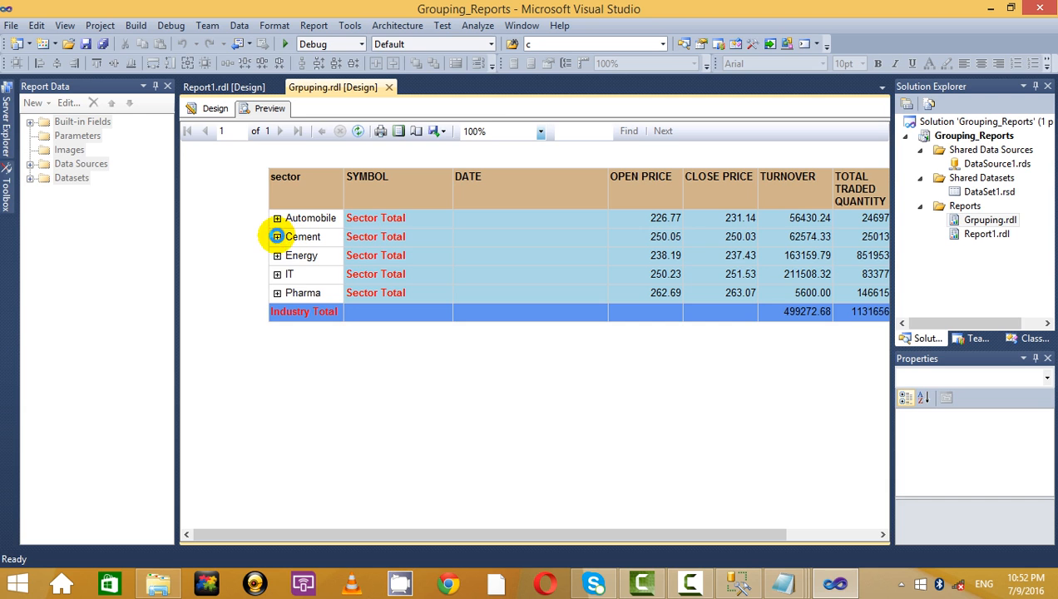
pyautogui.click(276, 236)
pyautogui.click(277, 273)
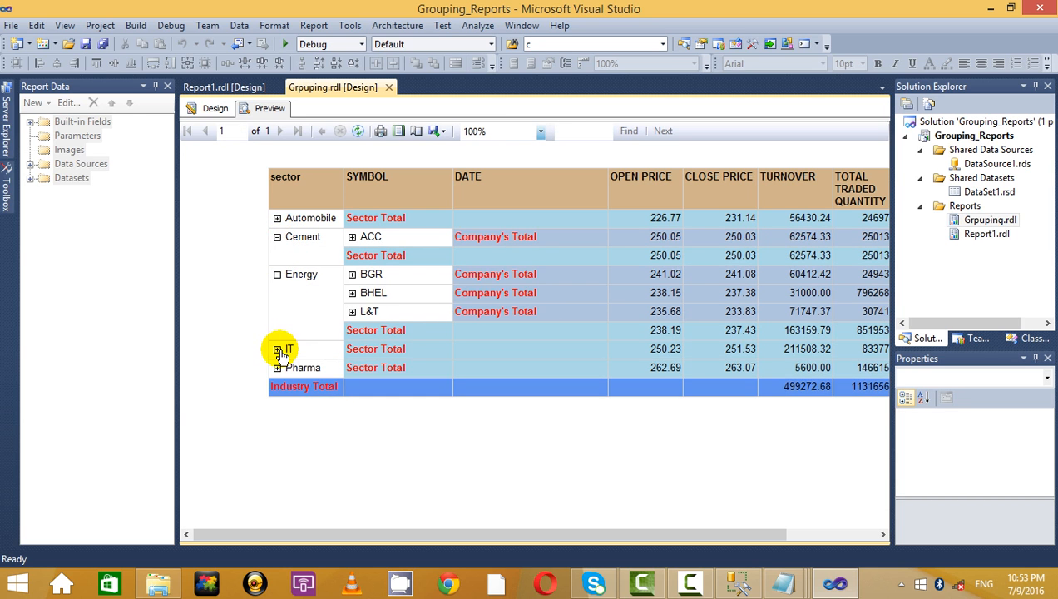
pyautogui.click(277, 349)
pyautogui.click(277, 406)
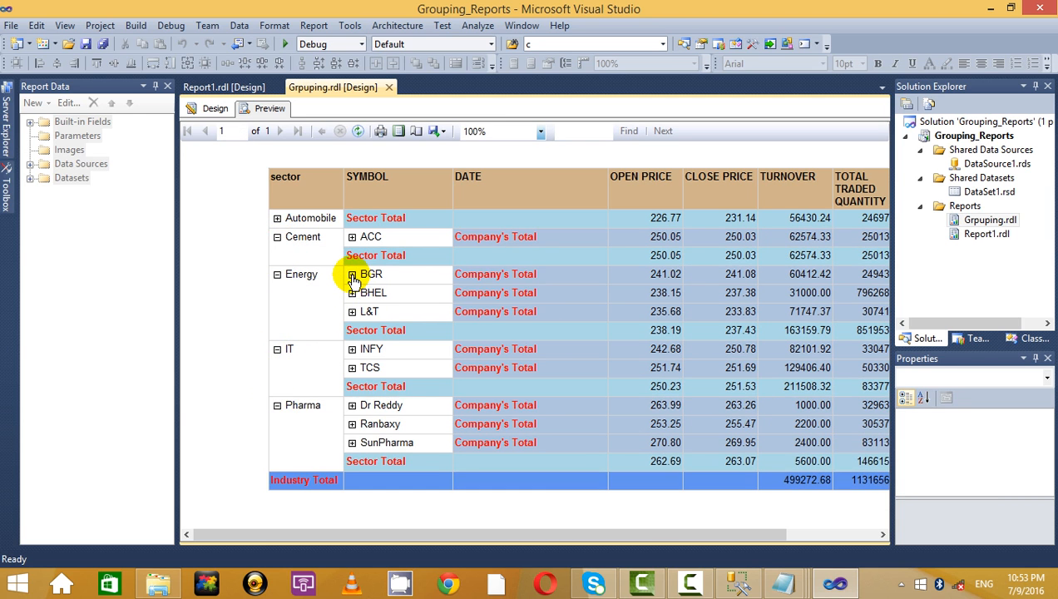
# - Expand the BGR and ACC companies, then the Automobile sector with TATAMOTORS and M&M, and review the dated rows
pyautogui.click(352, 275)
pyautogui.click(352, 237)
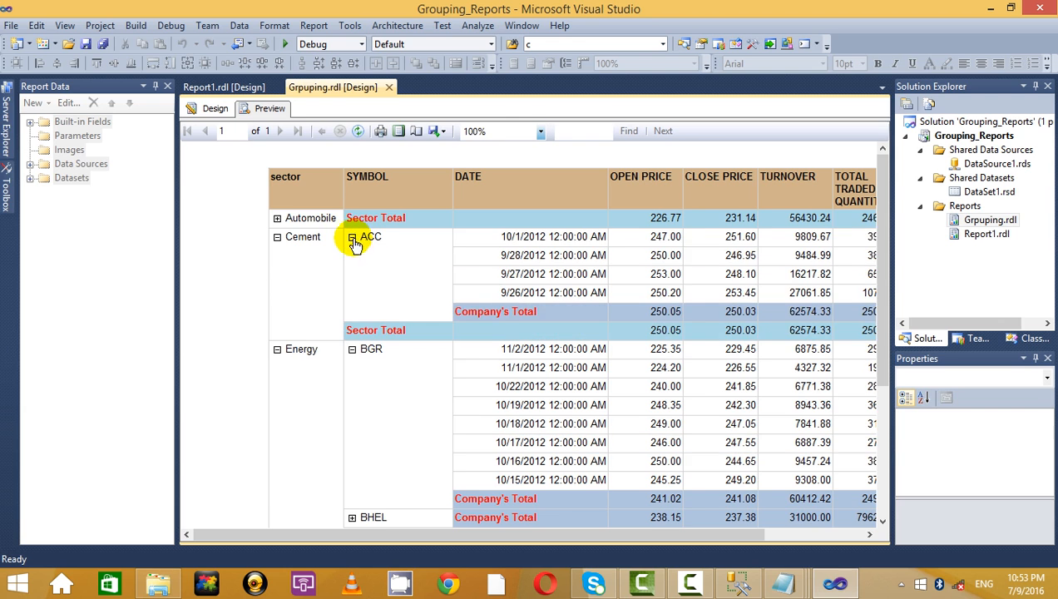
pyautogui.click(277, 219)
pyautogui.click(352, 237)
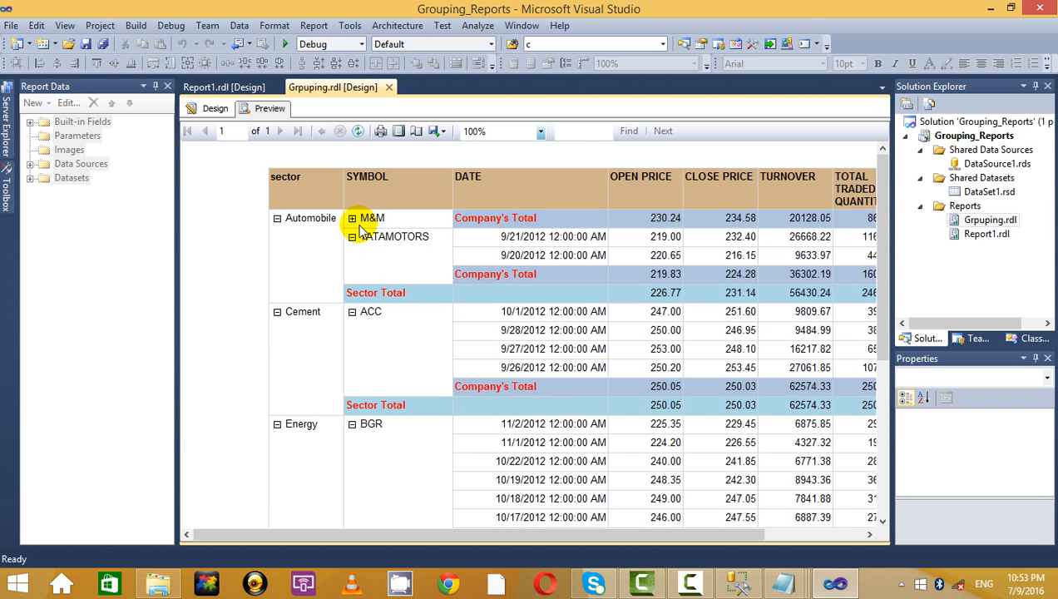
pyautogui.click(352, 219)
pyautogui.scroll(-4, 379, 283)
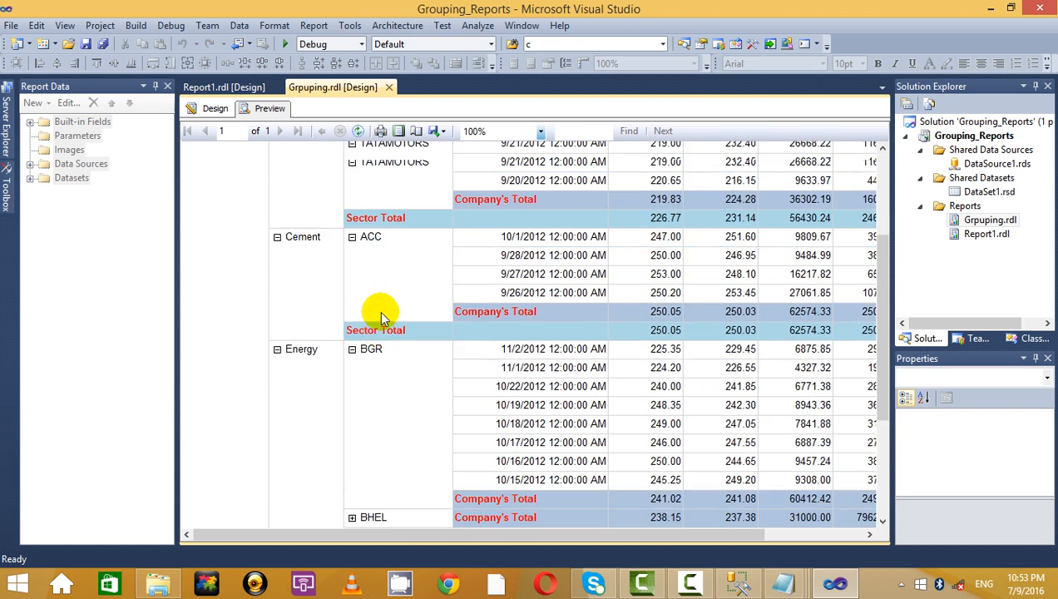
pyautogui.scroll(3, 379, 314)
# - Reload the collapsed report preview and export it to Excel on the desktop as Grpuping_2.xlsx
pyautogui.click(213, 108)
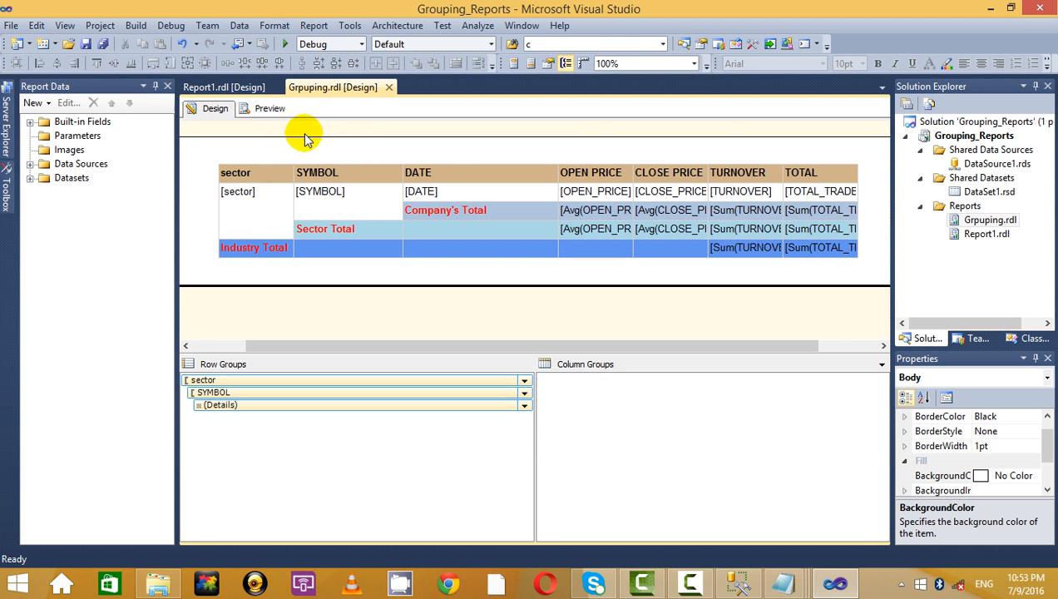
pyautogui.click(267, 109)
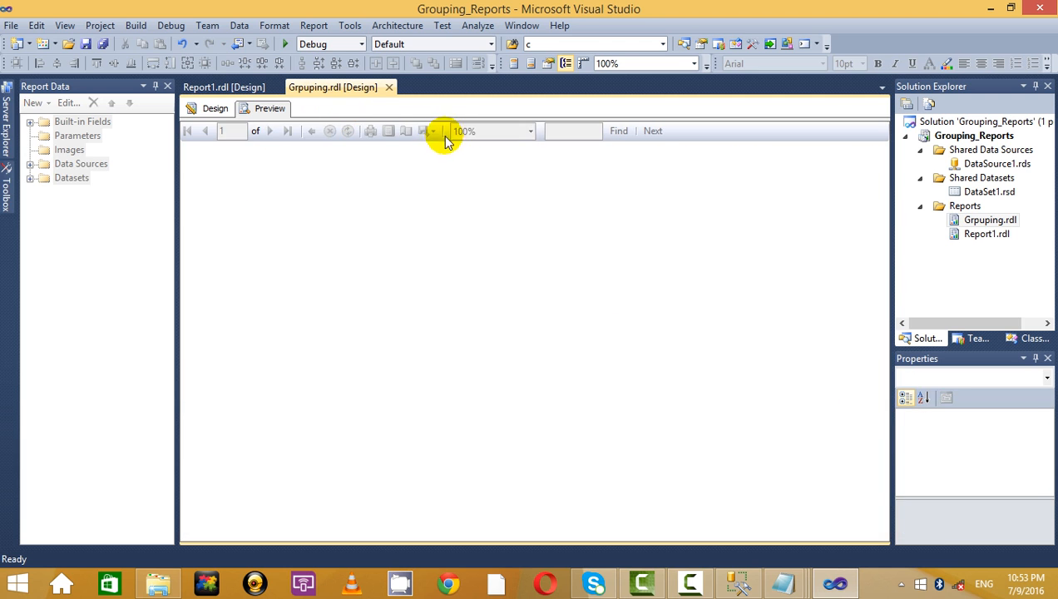
pyautogui.click(434, 131)
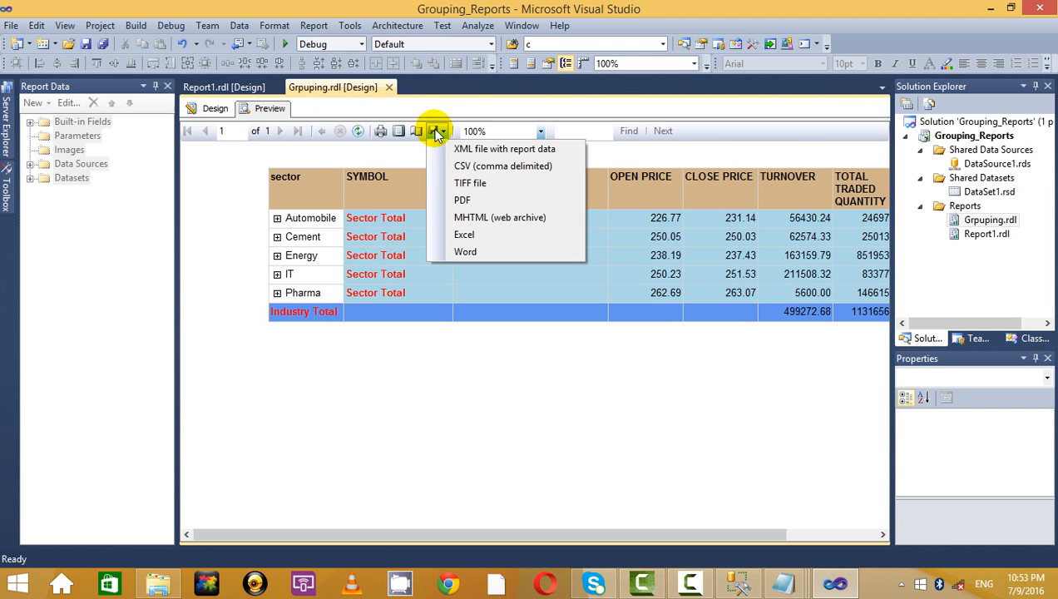
pyautogui.click(499, 236)
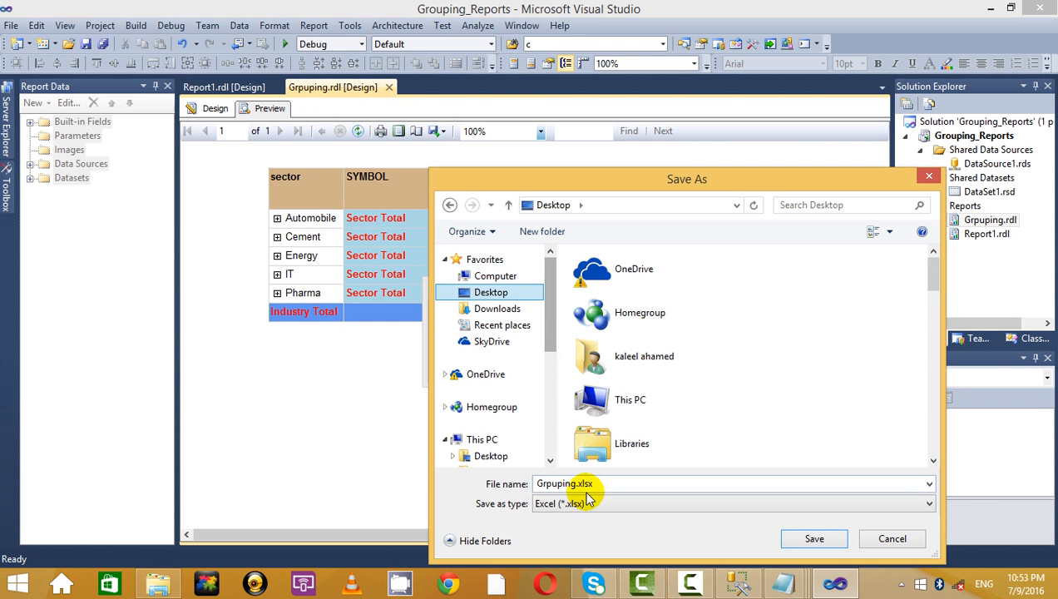
pyautogui.click(577, 484)
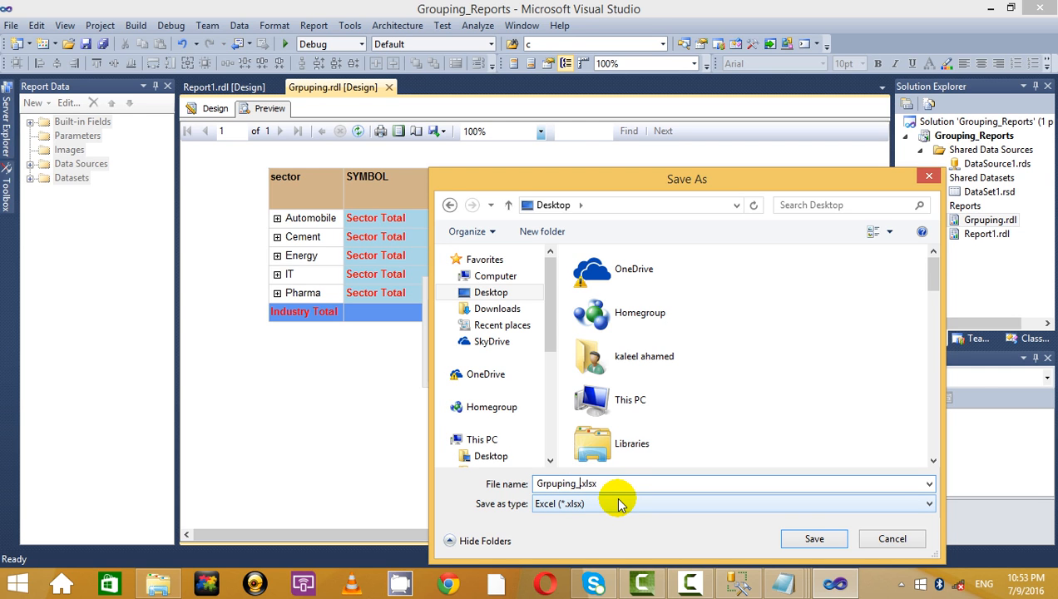
pyautogui.write('_2')
pyautogui.click(811, 539)
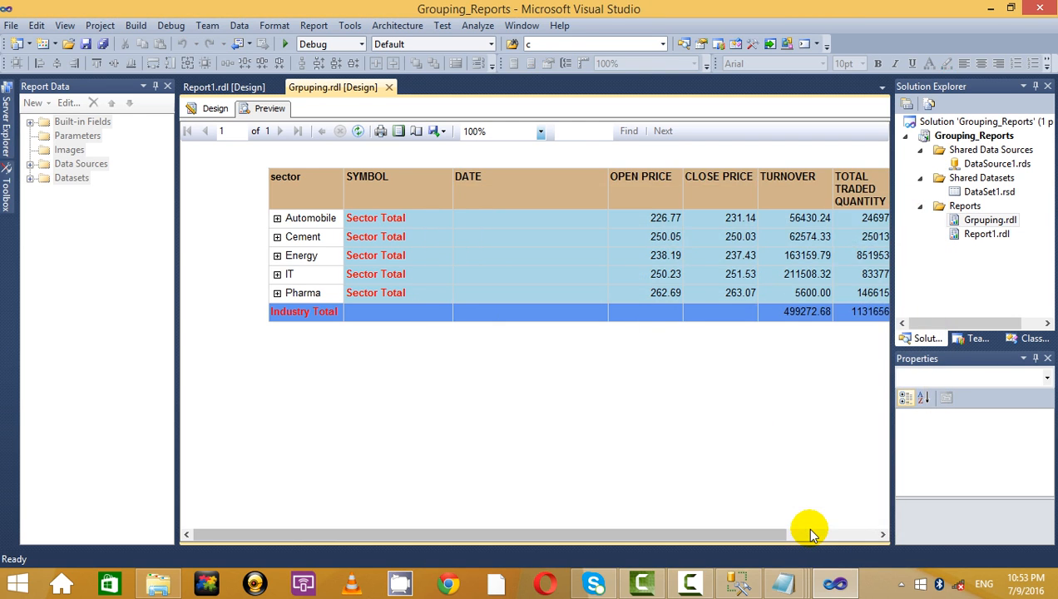
# - Go to the desktop, refresh it, and open the exported Grpuping_2.xlsx in Excel to examine its sector totals
pyautogui.click(989, 9)
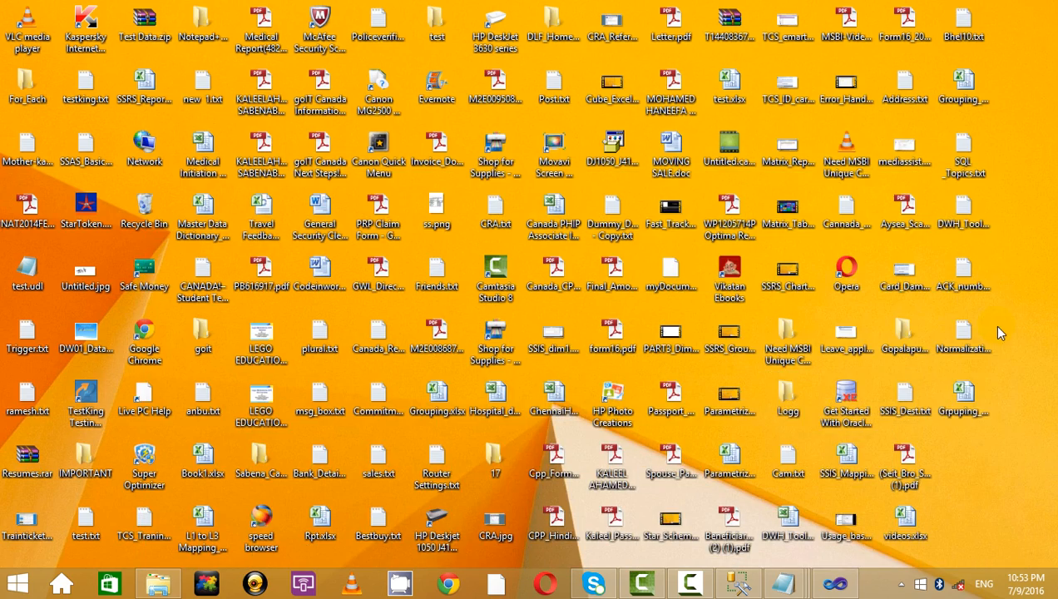
pyautogui.rightClick(1013, 372)
pyautogui.click(948, 227)
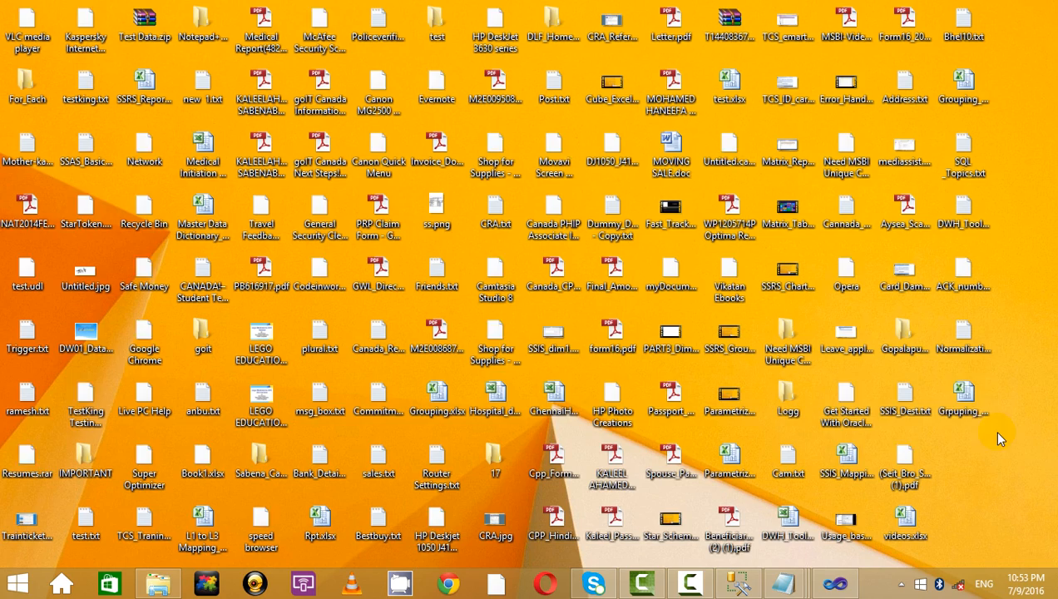
pyautogui.doubleClick(965, 395)
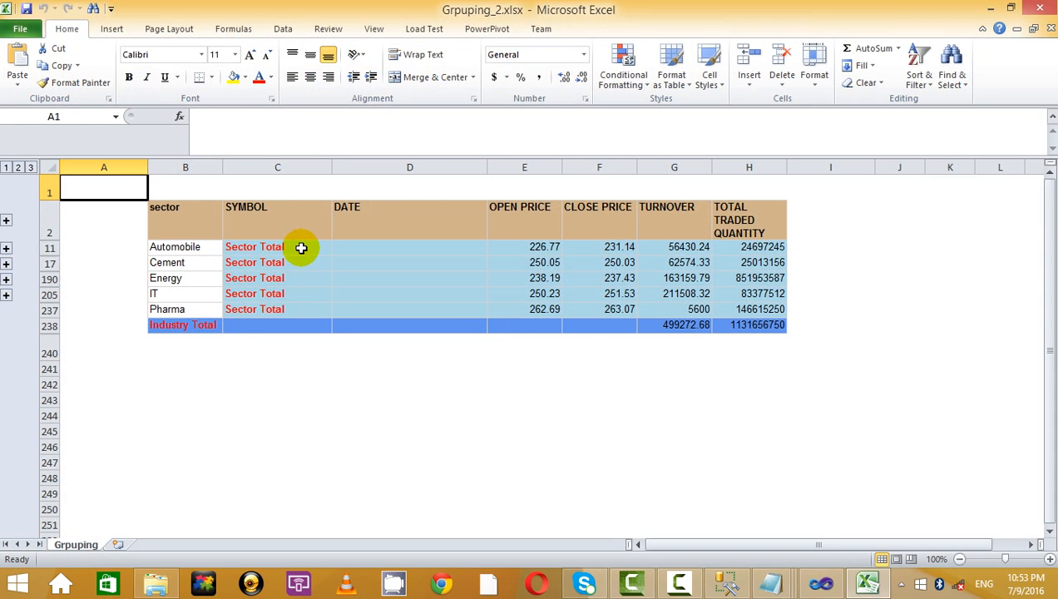
pyautogui.click(279, 261)
pyautogui.click(279, 324)
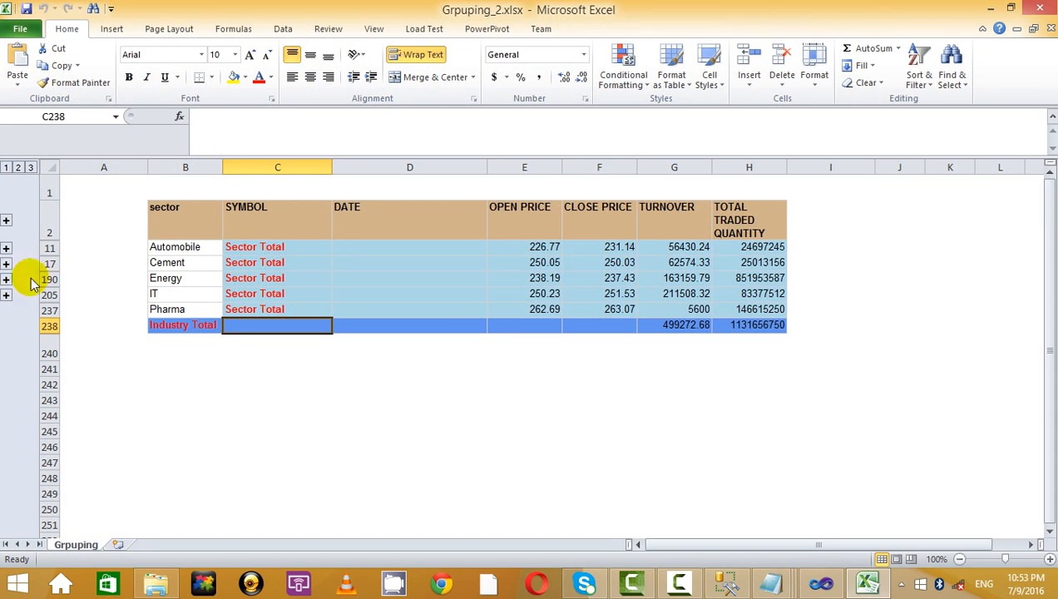
# - Expand the Cement and Energy outline groups in the worksheet, plus the L&T details, and look through the rows
pyautogui.click(6, 248)
pyautogui.click(6, 340)
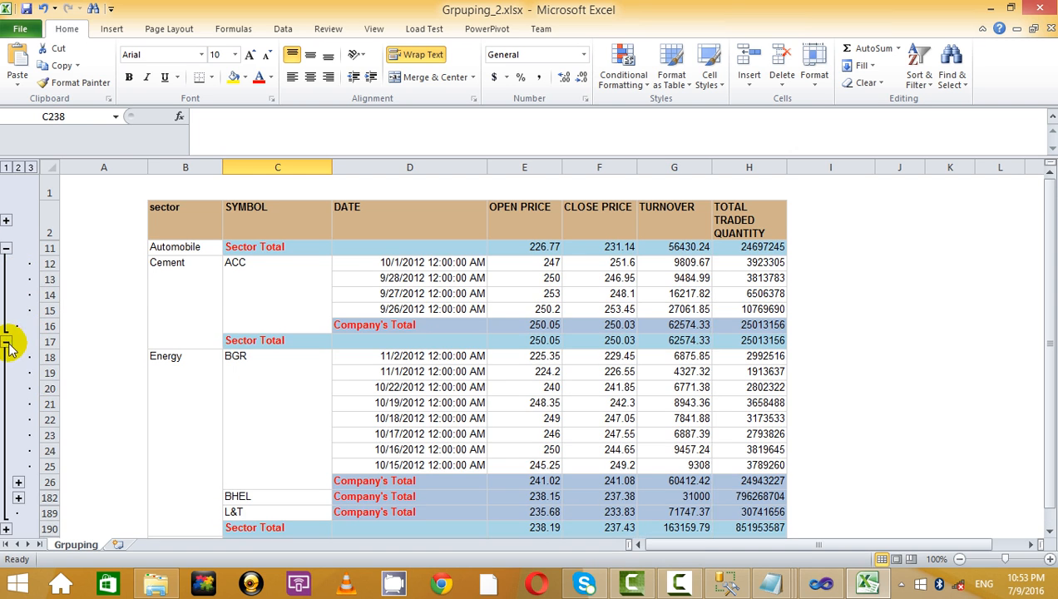
pyautogui.scroll(-4, 122, 335)
pyautogui.click(19, 292)
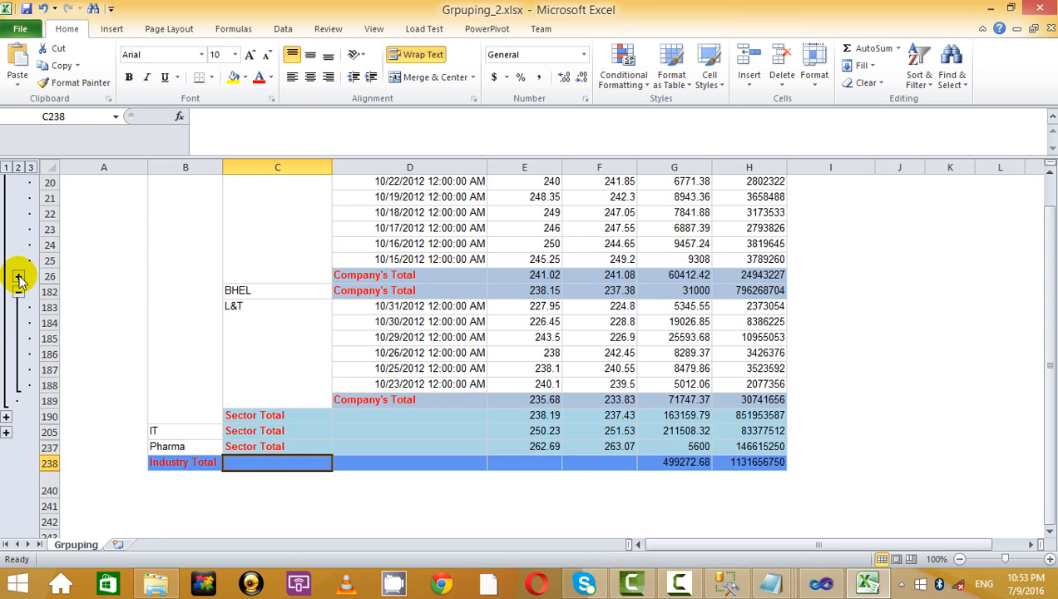
pyautogui.scroll(-6, 19, 274)
pyautogui.scroll(6, 17, 304)
# - Collapse the L&T details, and expand the Pharma sector and its Ranbaxy rows
pyautogui.click(18, 275)
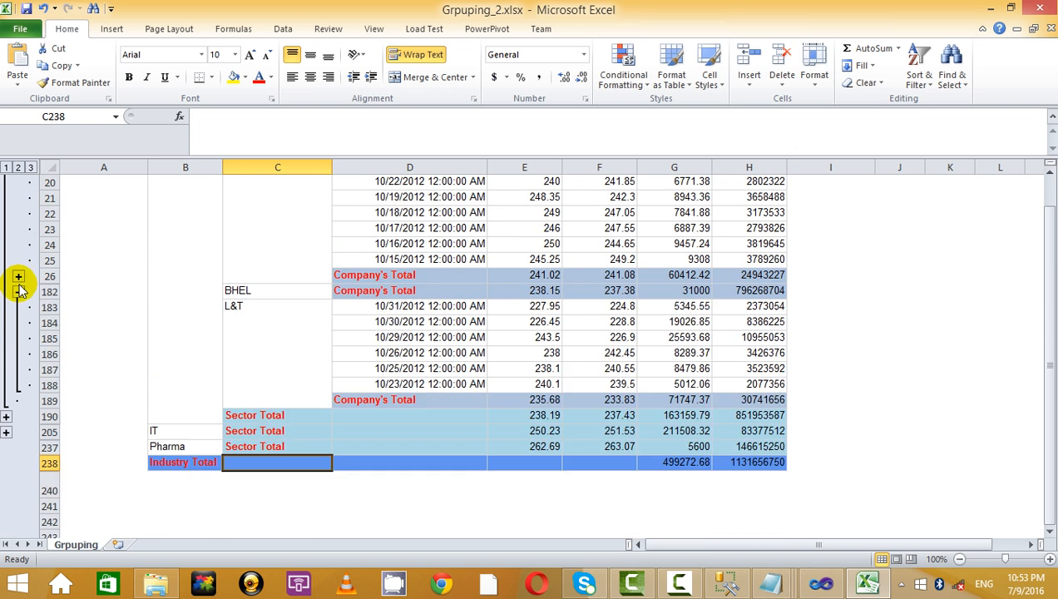
pyautogui.click(7, 340)
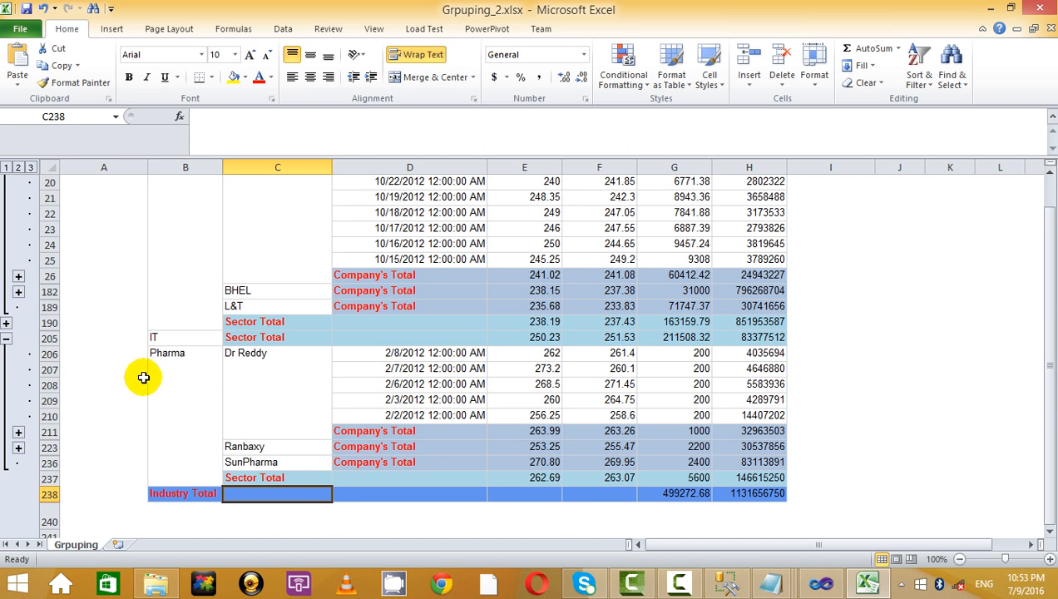
pyautogui.click(18, 432)
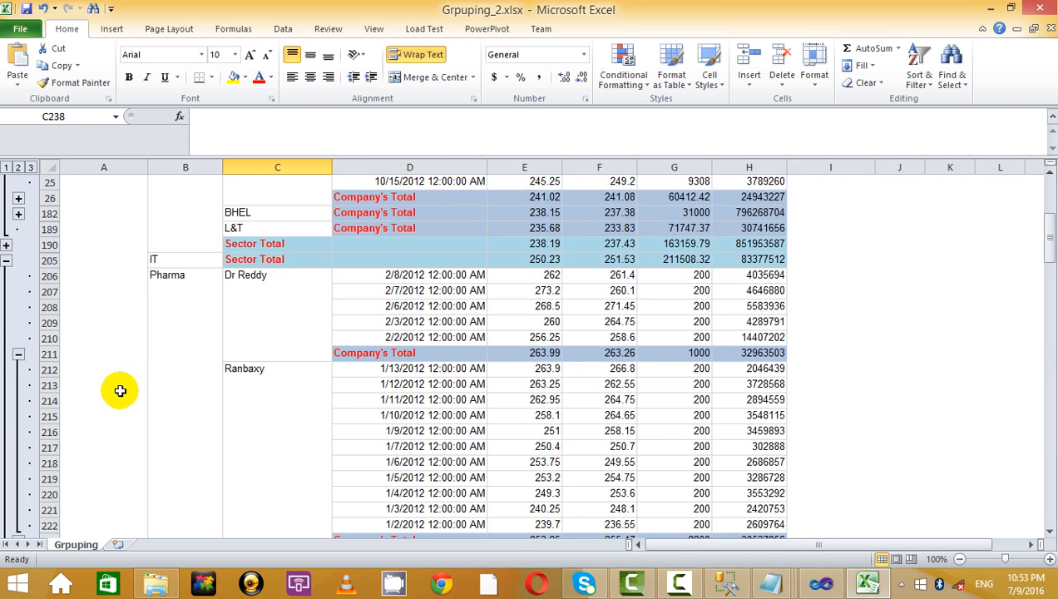
# - Expand the SunPharma rows within the Pharma sector and look through the detail rows
pyautogui.scroll(-4, 118, 389)
pyautogui.click(18, 366)
pyautogui.scroll(10, 147, 355)
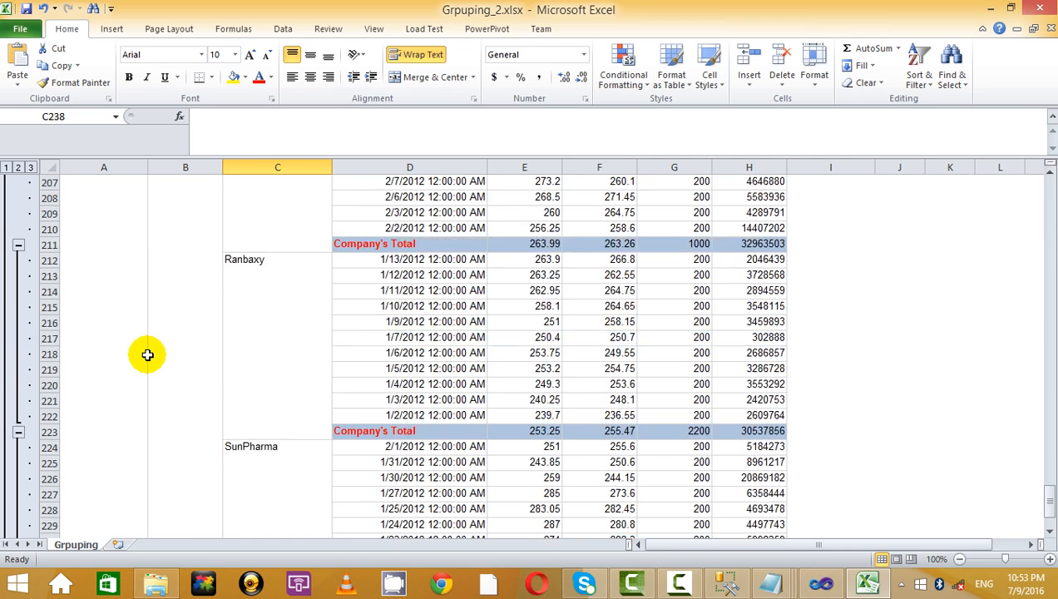
pyautogui.scroll(-2, 142, 354)
pyautogui.scroll(2, 139, 333)
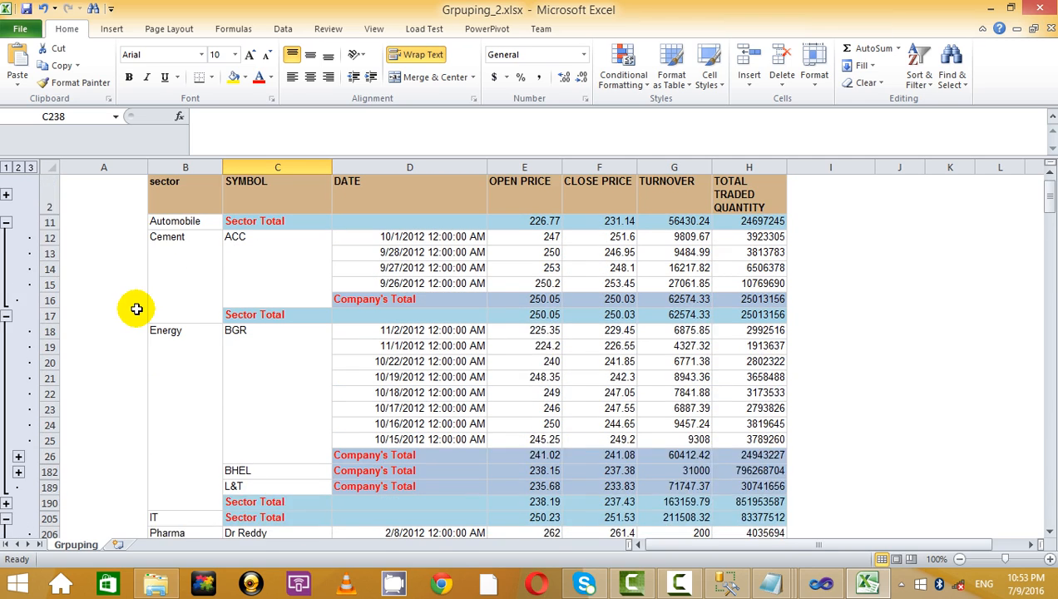
# - Collapse the Cement, Energy and Pharma sector groups, and check the Industry Total turnover cell
pyautogui.click(6, 247)
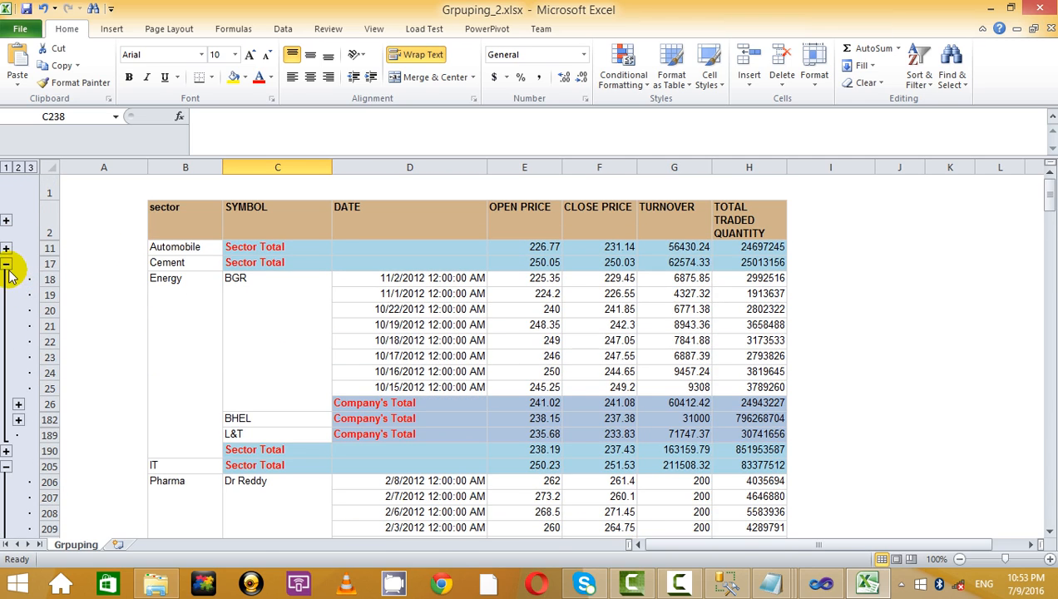
pyautogui.click(5, 265)
pyautogui.click(7, 298)
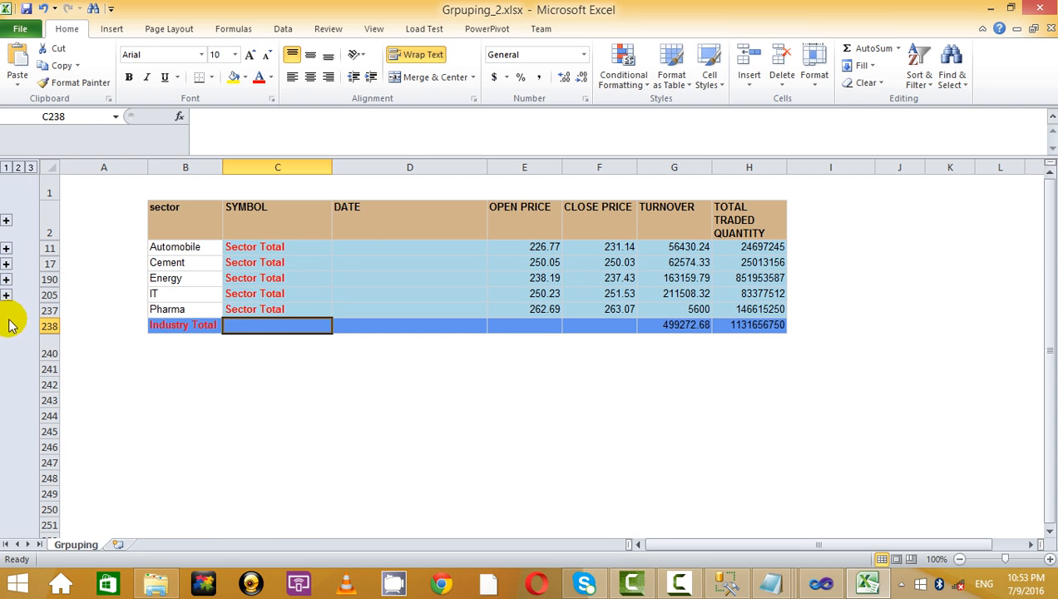
pyautogui.click(295, 342)
pyautogui.click(660, 324)
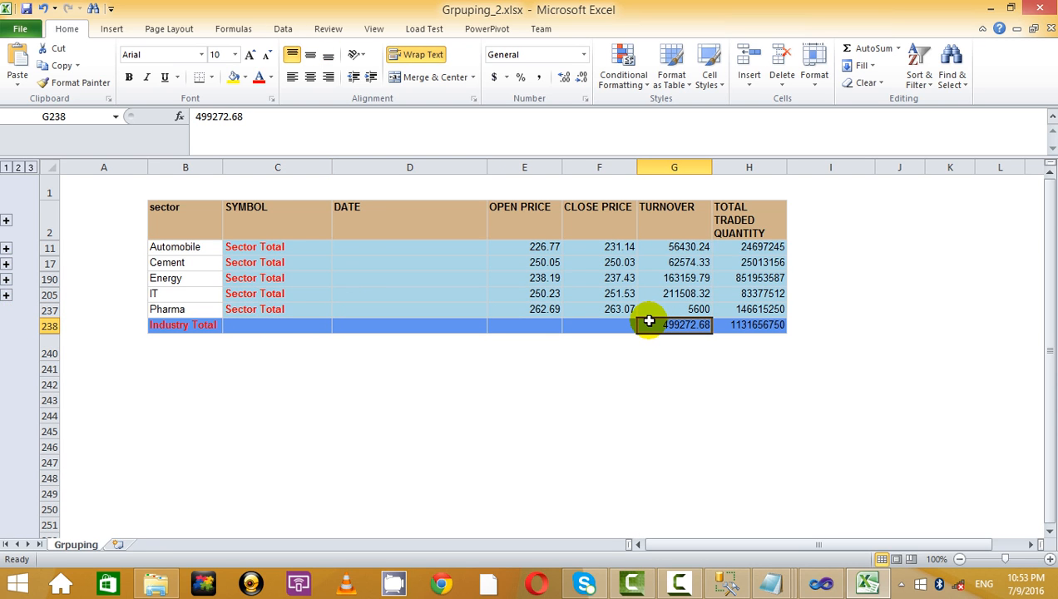
# - Close the Grpuping_2.xlsx workbook without saving and refresh the desktop
pyautogui.click(1040, 8)
pyautogui.click(524, 309)
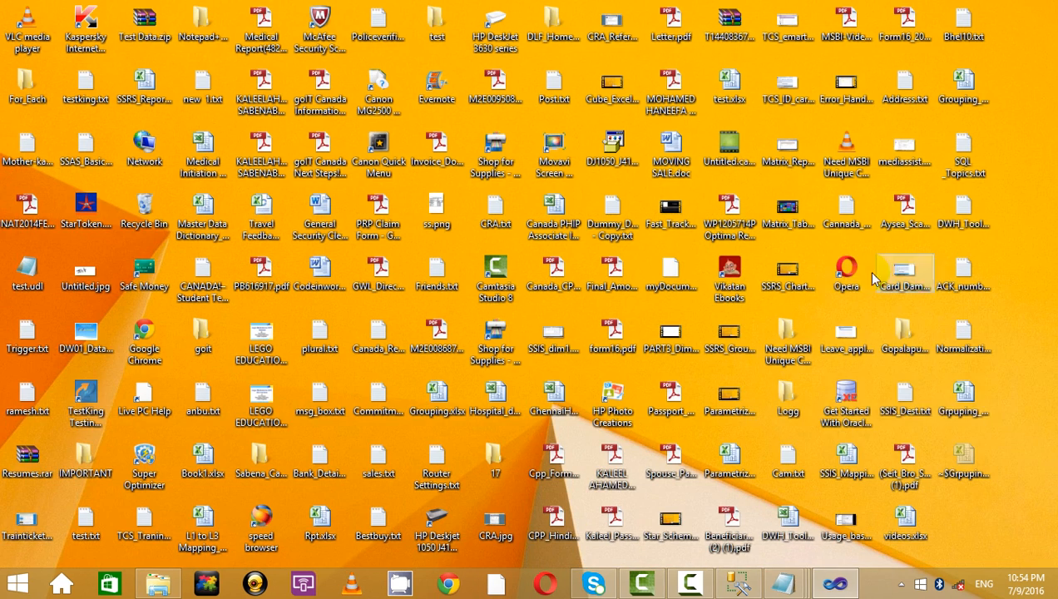
pyautogui.rightClick(1049, 231)
pyautogui.click(1004, 301)
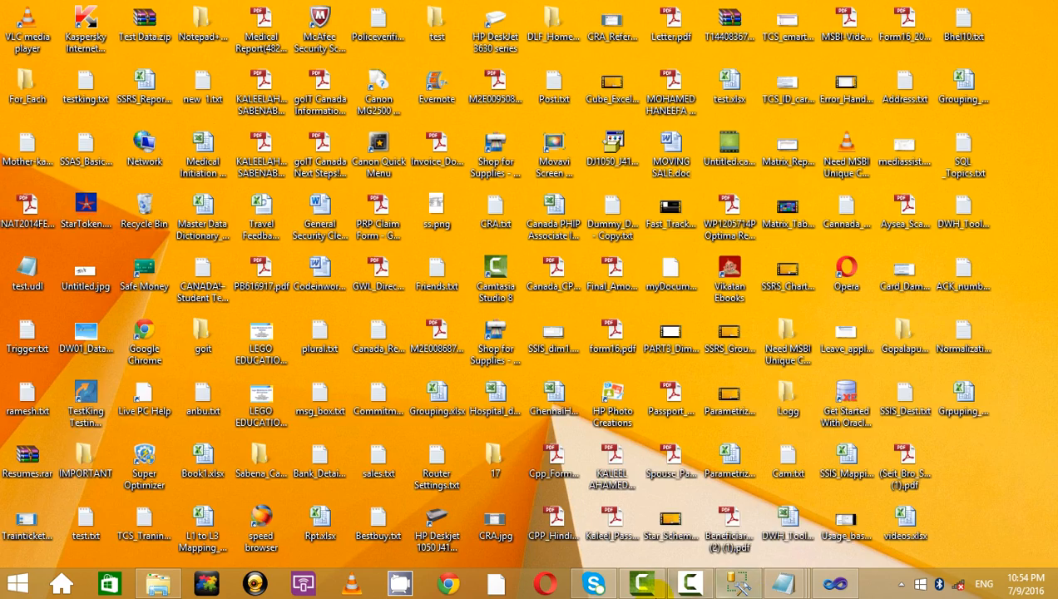
# - Switch to the untitled Notepad document that holds the SSRS Grouping notes
pyautogui.click(680, 588)
pyautogui.click(1024, 469)
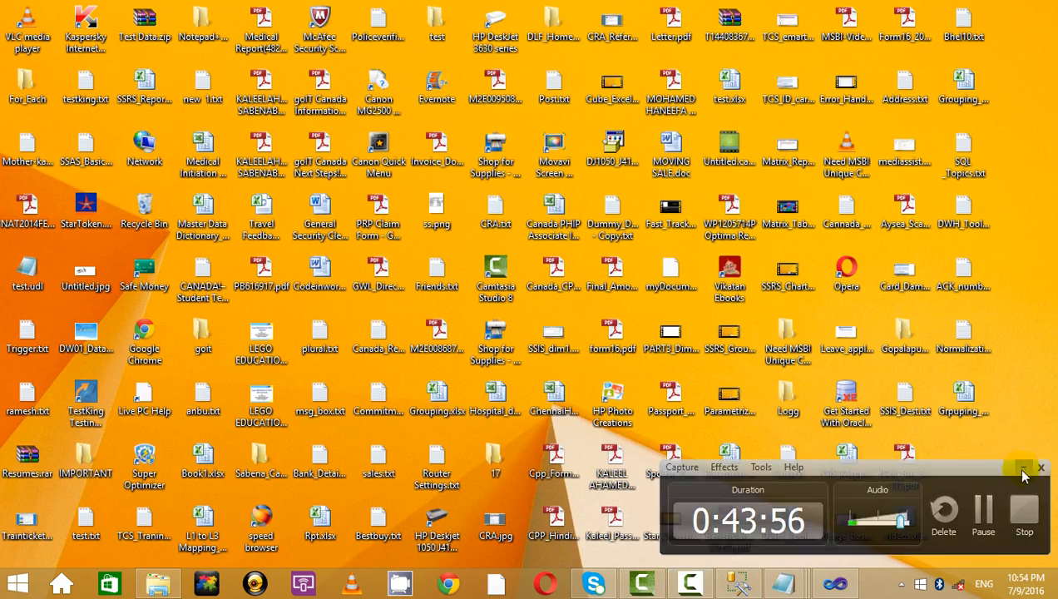
pyautogui.click(743, 586)
pyautogui.click(990, 9)
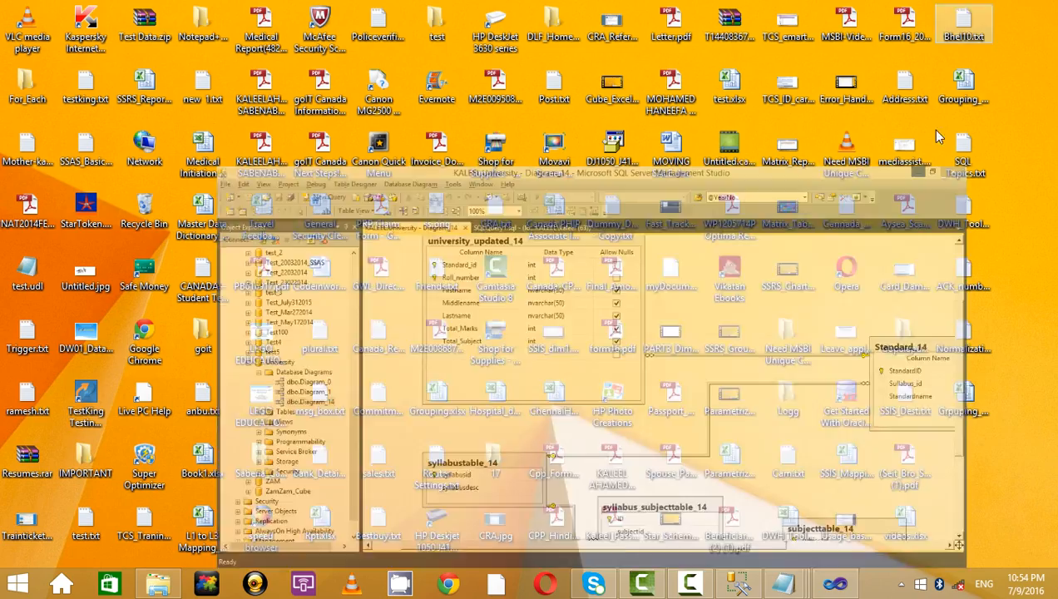
pyautogui.click(942, 521)
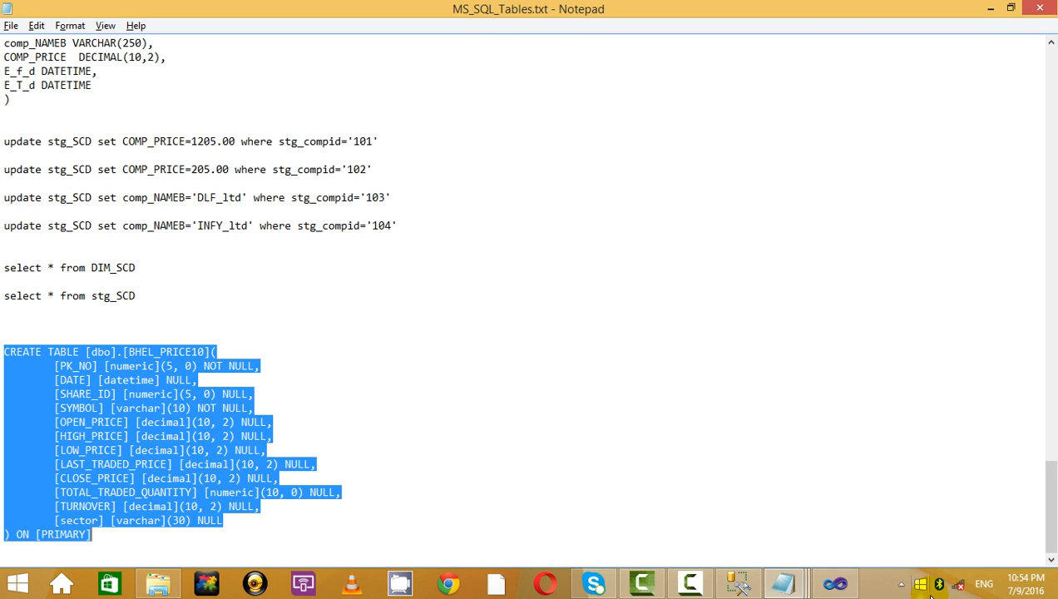
pyautogui.click(791, 584)
pyautogui.hotkey('alt', 'Tab')
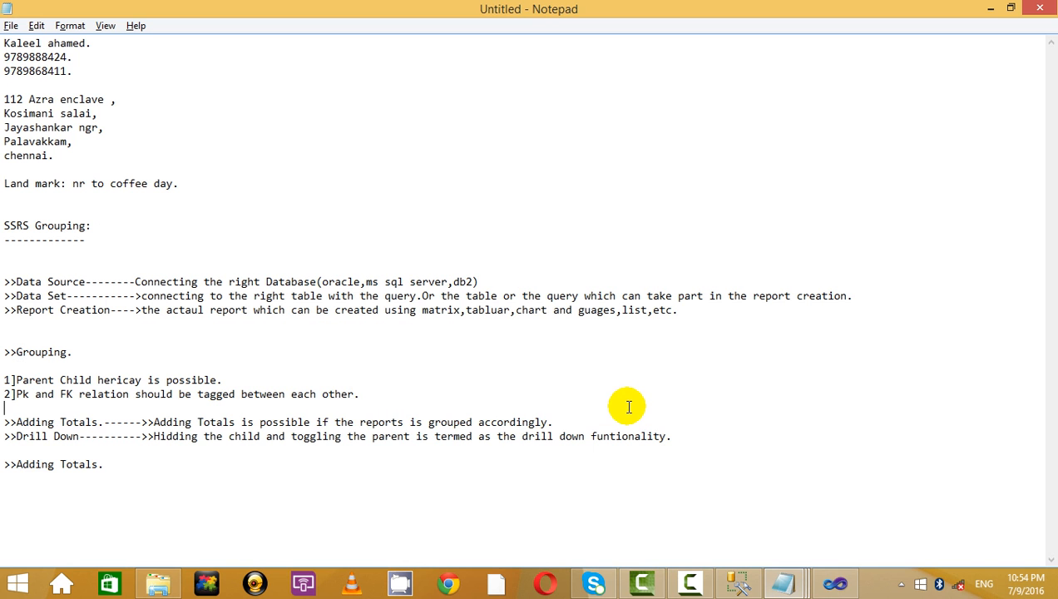
# - Delete the duplicate ">>Adding Totals." line below the Drill Down line in the notes
pyautogui.click(295, 518)
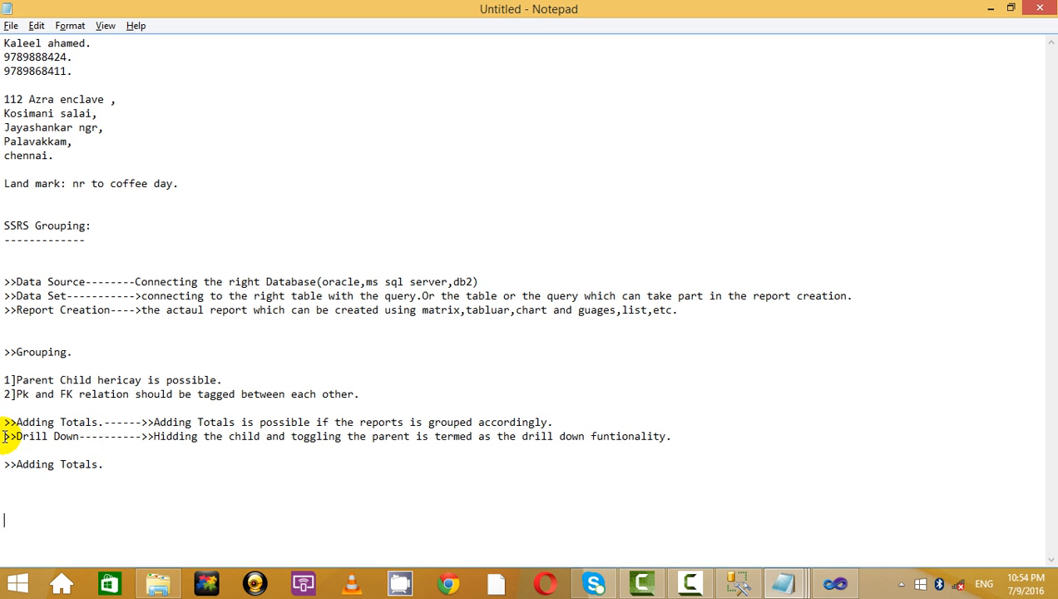
pyautogui.moveTo(8, 436); pyautogui.dragTo(609, 450)
pyautogui.click(726, 434)
pyautogui.moveTo(243, 514); pyautogui.dragTo(20, 283)
pyautogui.click(230, 376)
pyautogui.moveTo(124, 474); pyautogui.dragTo(8, 435)
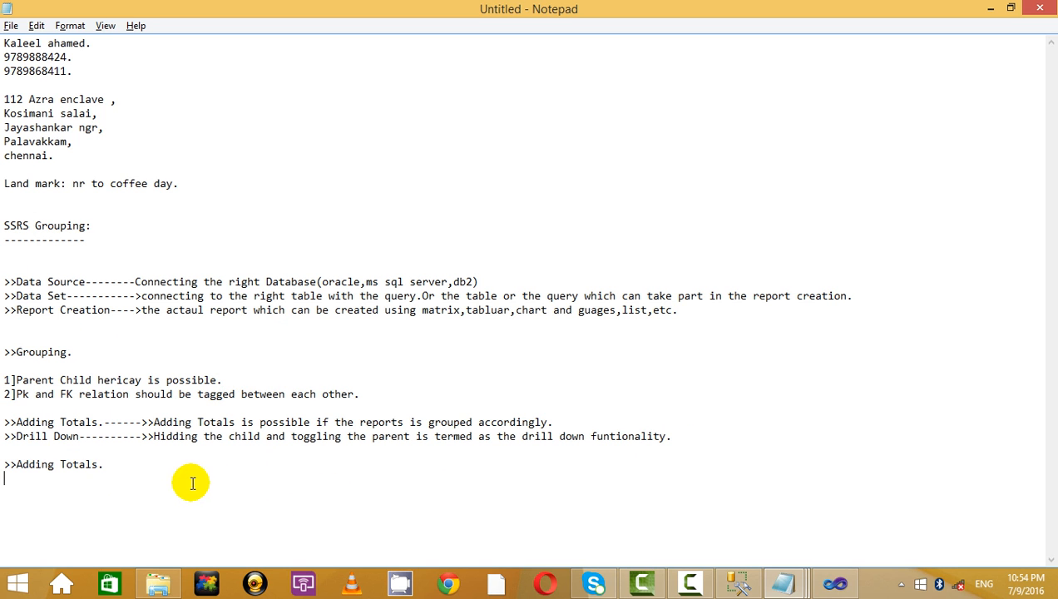
pyautogui.moveTo(188, 481); pyautogui.dragTo(7, 463)
pyautogui.press('Delete')
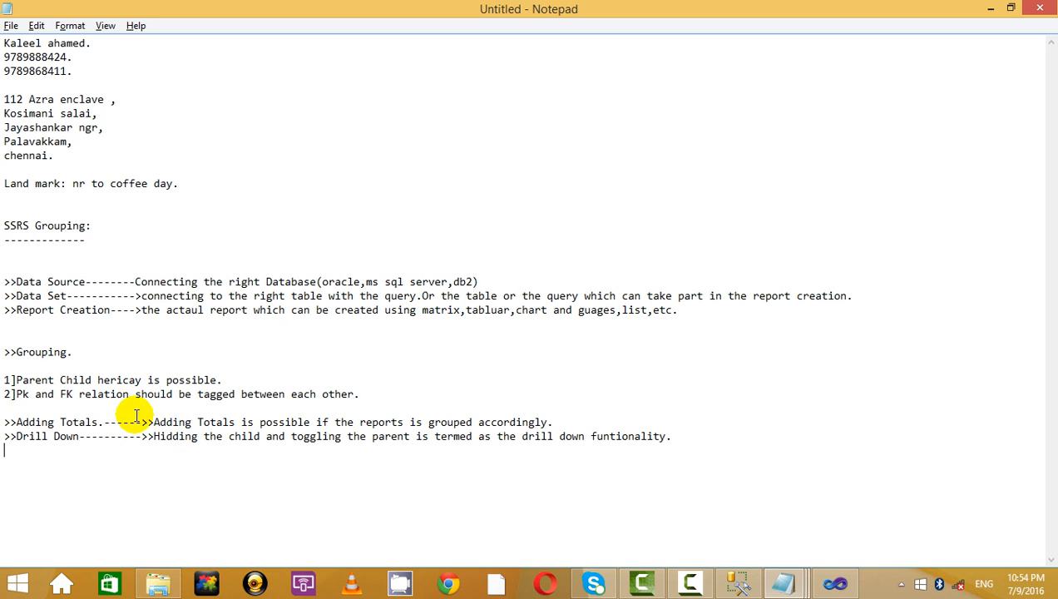
# - Review the SSRS Grouping notes from the Data Source and Data Set definitions through Grouping, Adding Totals and Drill Down
pyautogui.moveTo(782, 446); pyautogui.dragTo(10, 131)
pyautogui.click(164, 270)
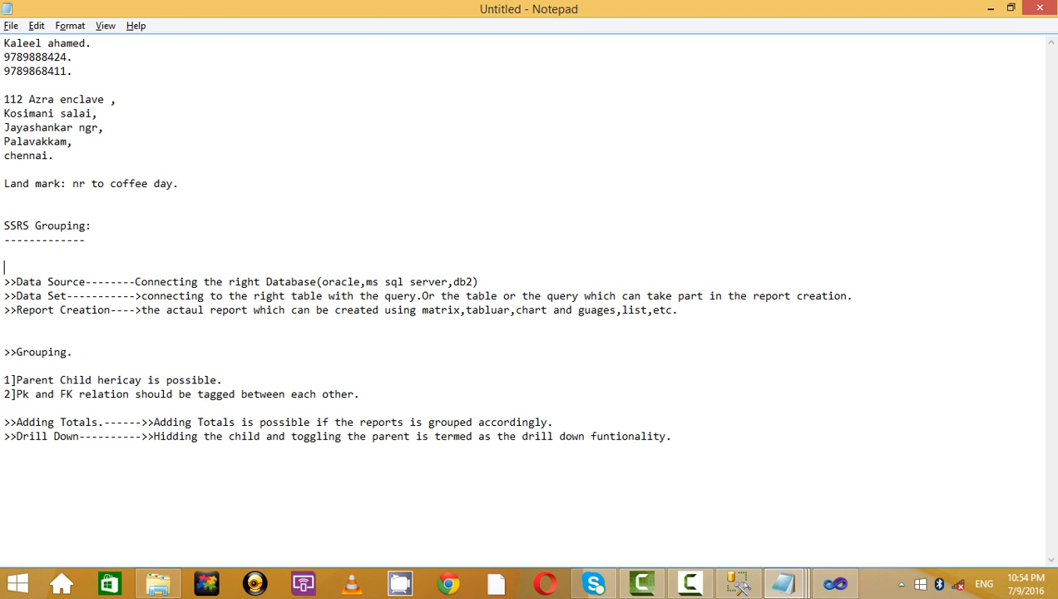
pyautogui.moveTo(9, 205); pyautogui.dragTo(699, 452)
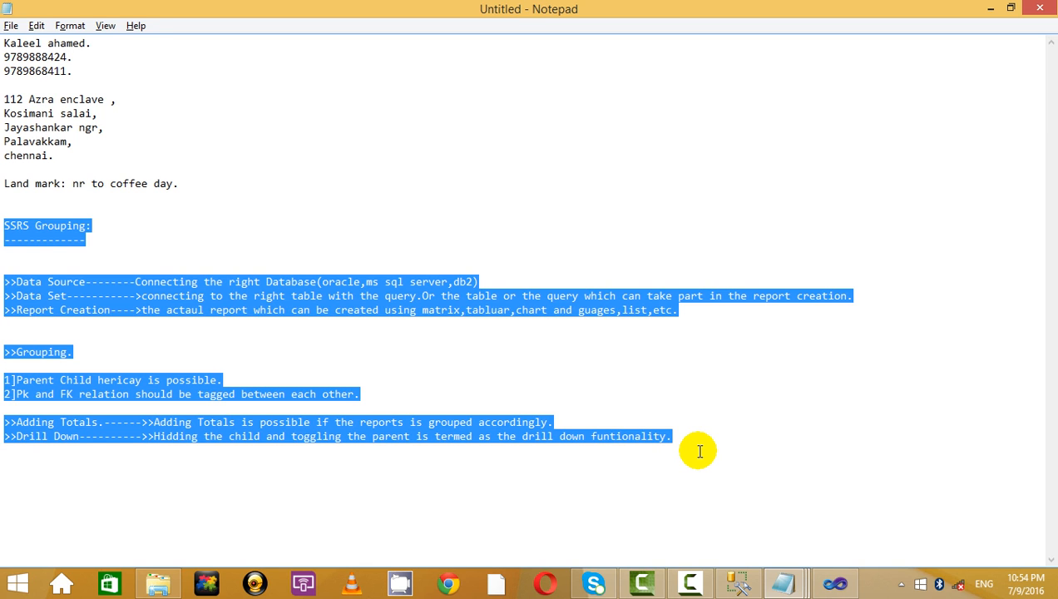
pyautogui.click(371, 274)
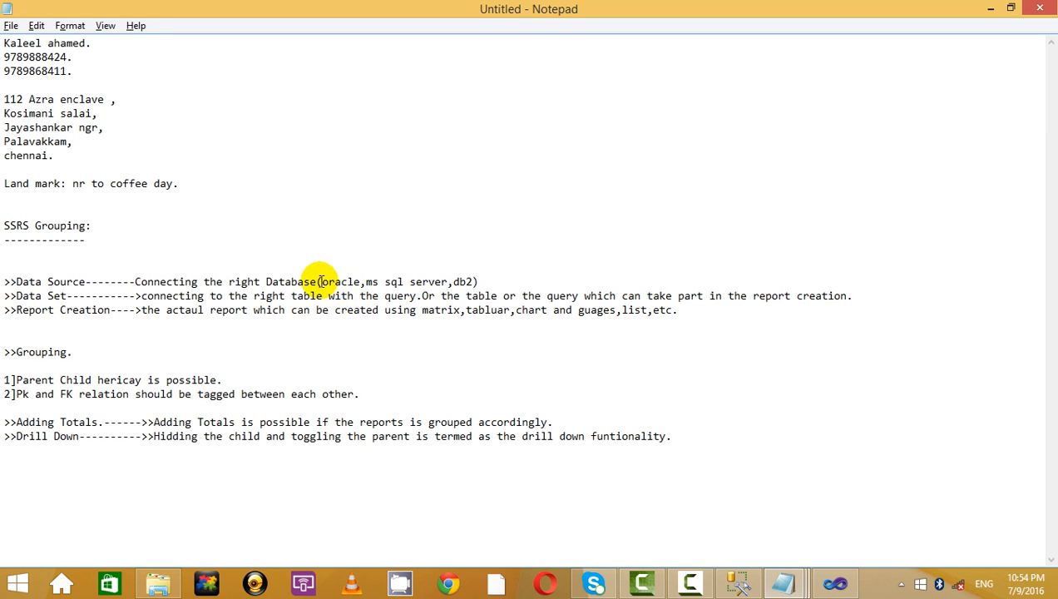
pyautogui.moveTo(321, 281); pyautogui.dragTo(141, 271)
pyautogui.click(503, 277)
pyautogui.click(520, 278)
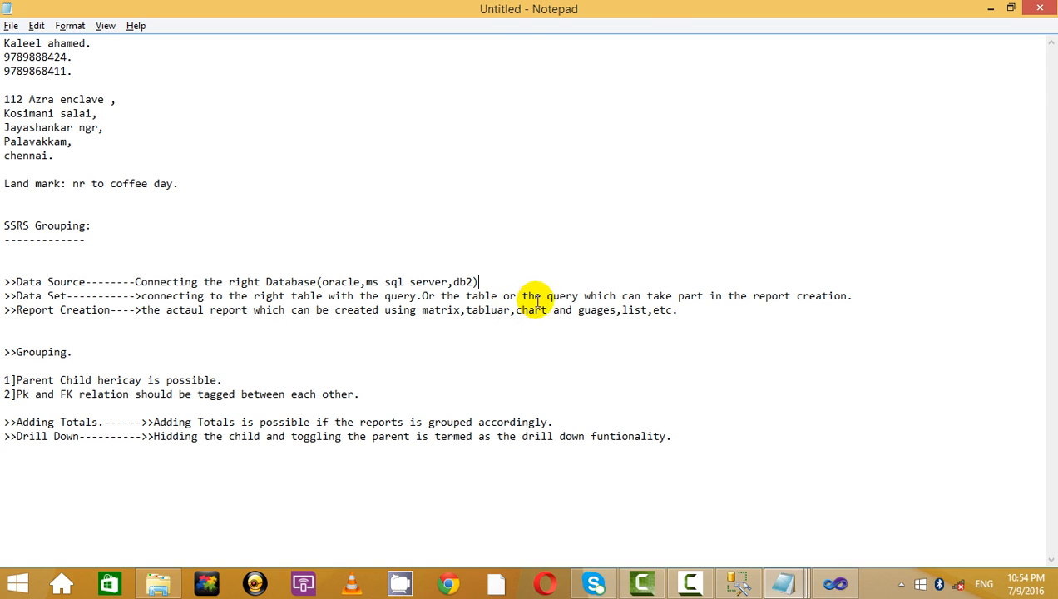
pyautogui.click(637, 330)
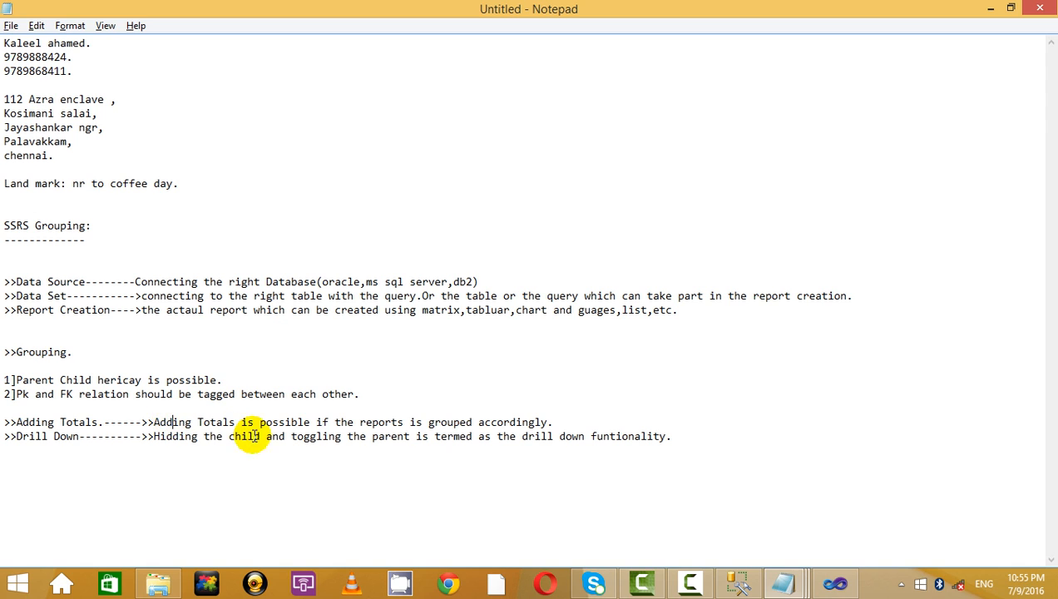
pyautogui.doubleClick(316, 436)
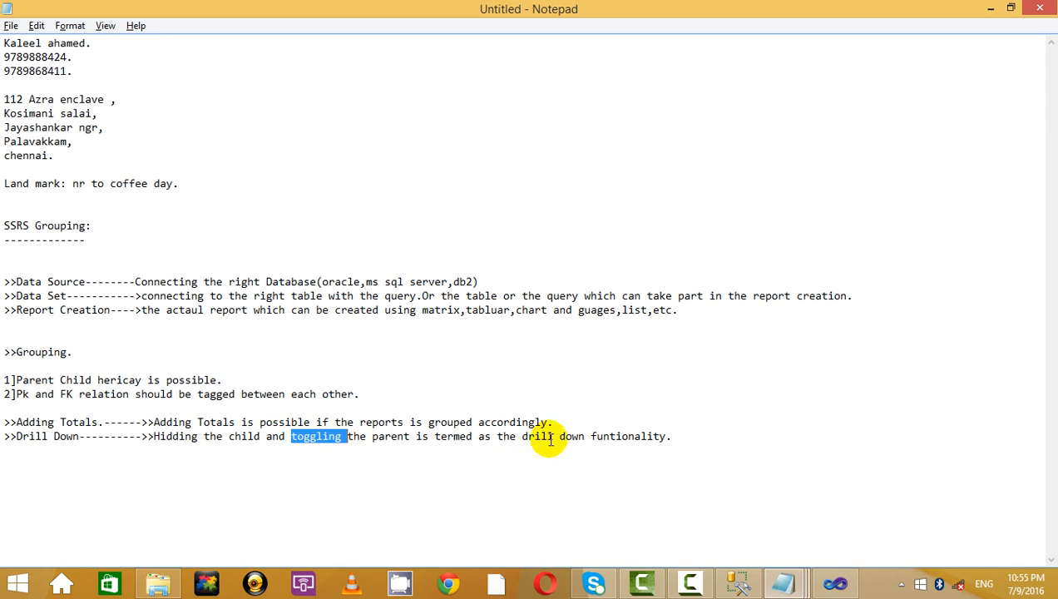
pyautogui.click(655, 436)
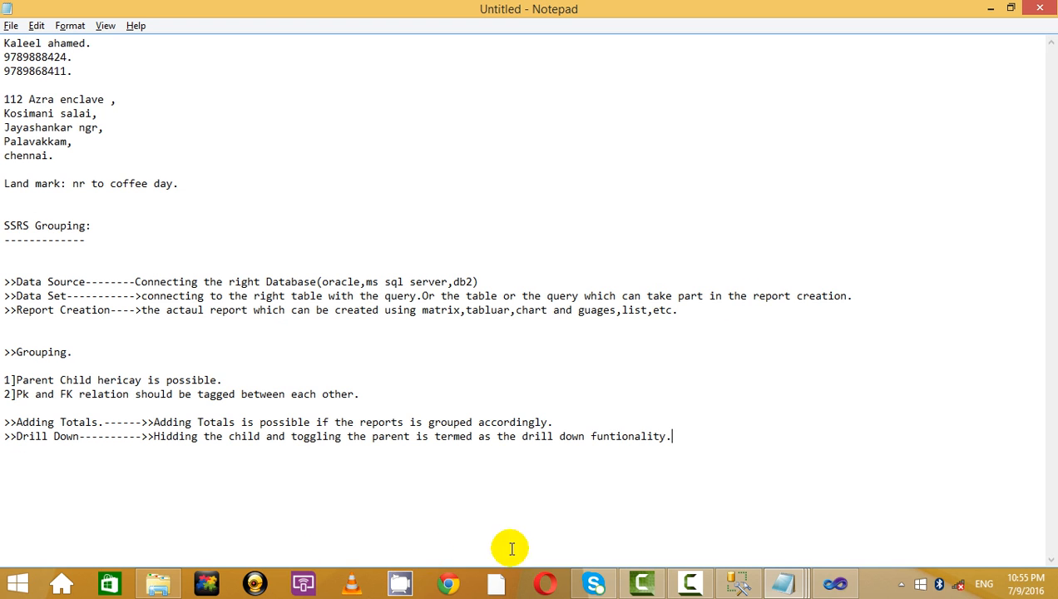
pyautogui.click(691, 585)
pyautogui.click(982, 512)
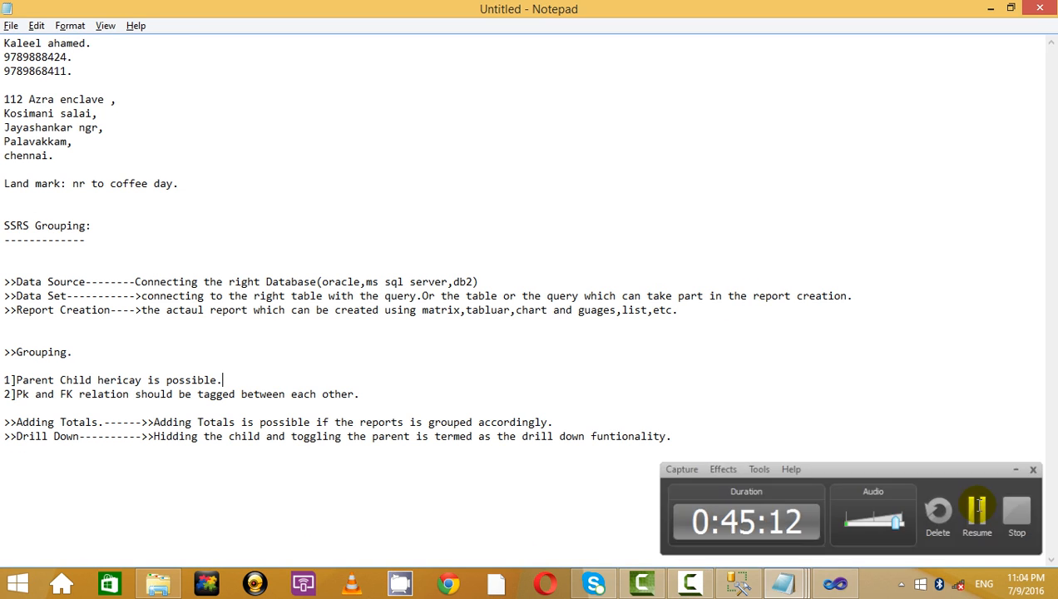
pyautogui.click(975, 520)
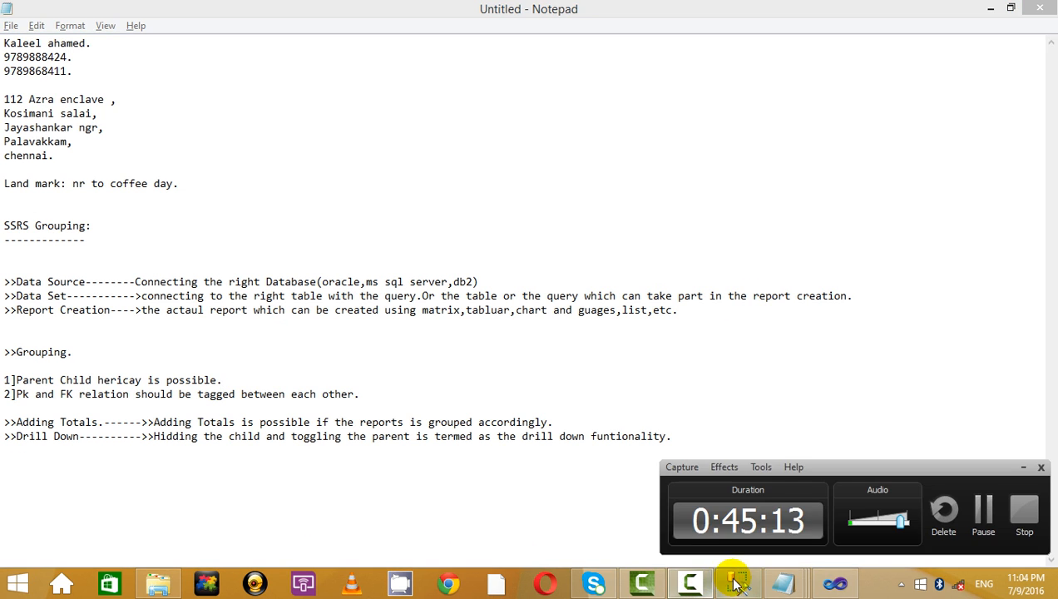
pyautogui.click(1022, 466)
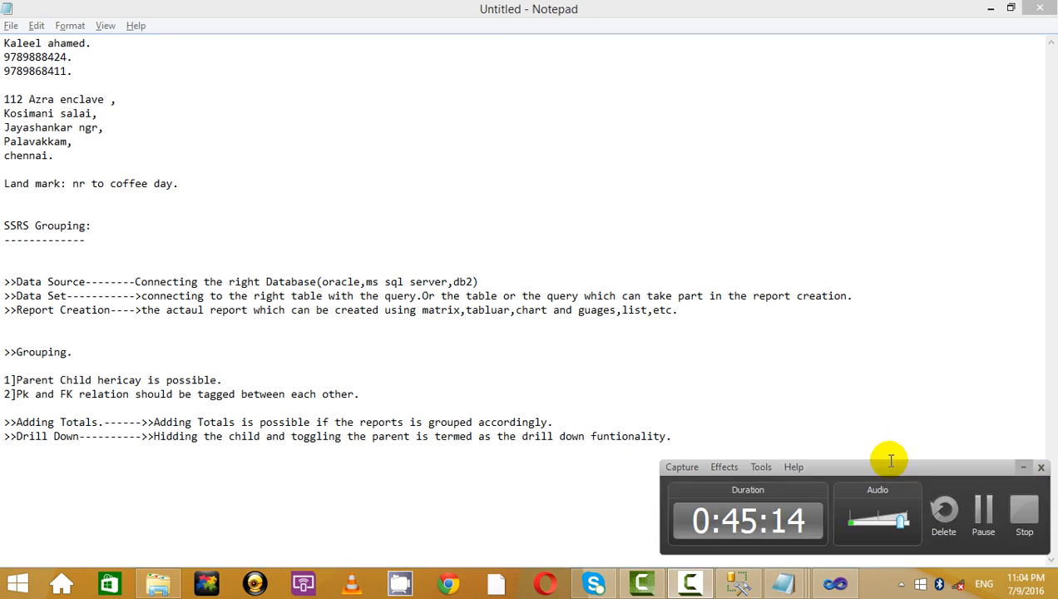
# - Start a new ">>" line below the Drill Down line, separated from it by two blank lines
pyautogui.press('Return')
pyautogui.press('Return')
pyautogui.press('Return')
pyautogui.press('Return')
pyautogui.press('Return')
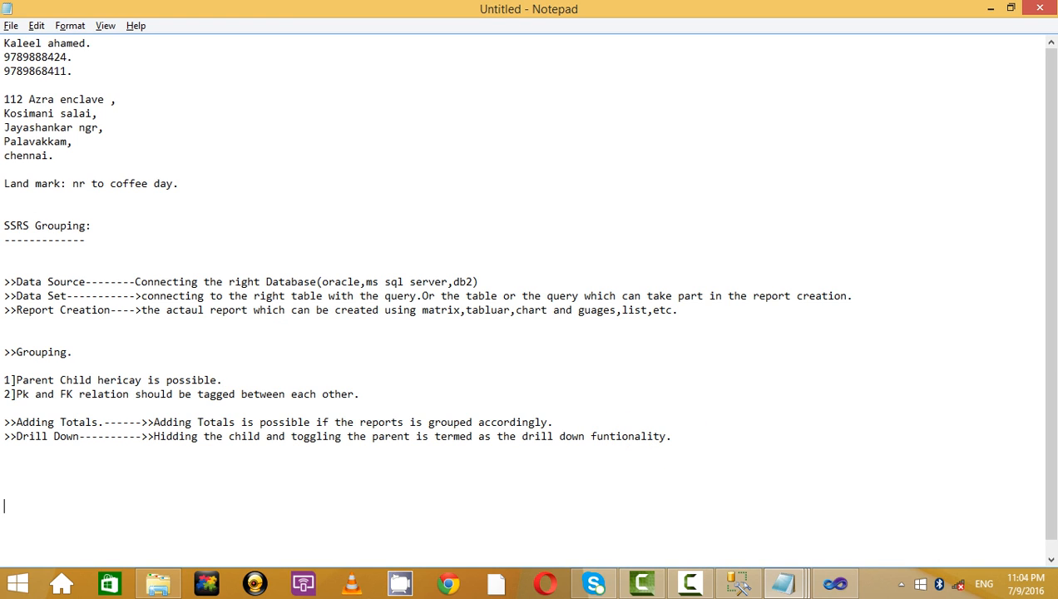
pyautogui.write('>>')
pyautogui.press('Up')
pyautogui.press('Up')
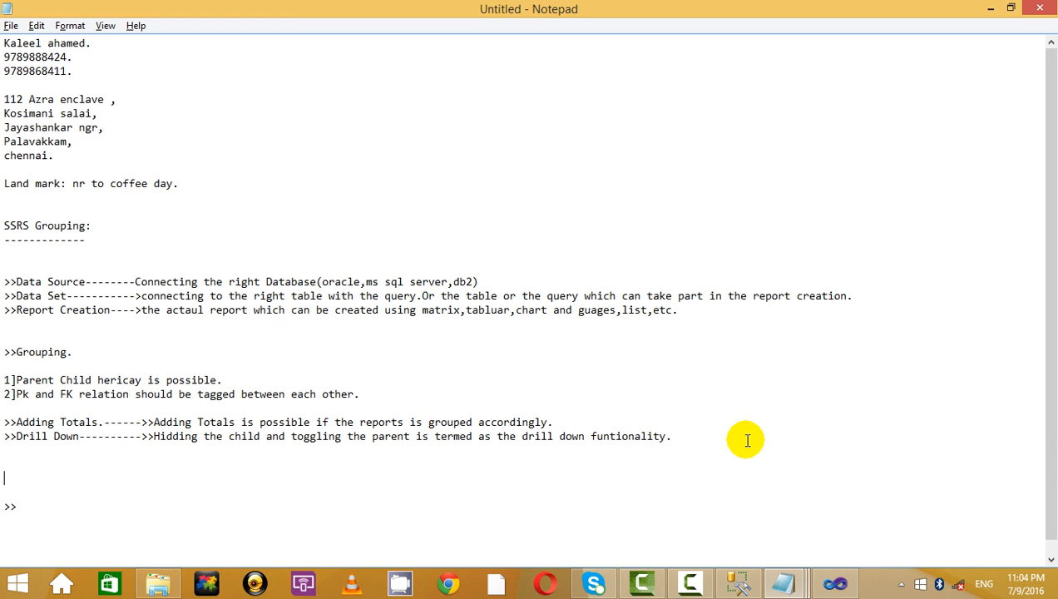
pyautogui.press('Delete')
pyautogui.press('Delete')
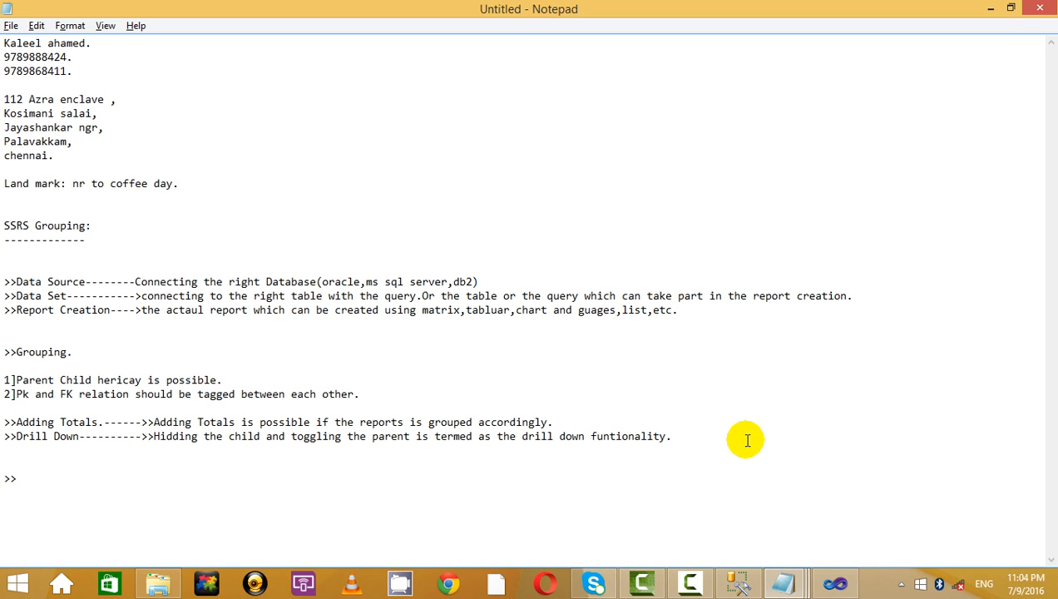
pyautogui.press('End')
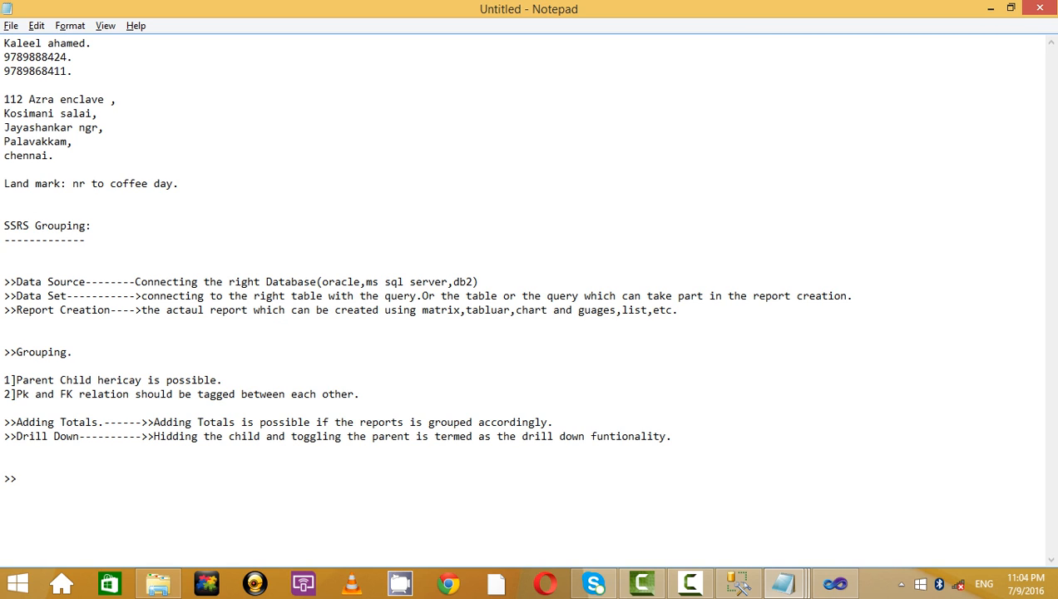
# - Enter the heading "Parametrized Report." after the new ">>" marker
pyautogui.write('Parametr')
pyautogui.press('BackSpace')
pyautogui.write('zied')
pyautogui.press('BackSpace')
pyautogui.press('BackSpace')
pyautogui.press('BackSpace')
pyautogui.press('BackSpace')
pyautogui.write('rized Report.')
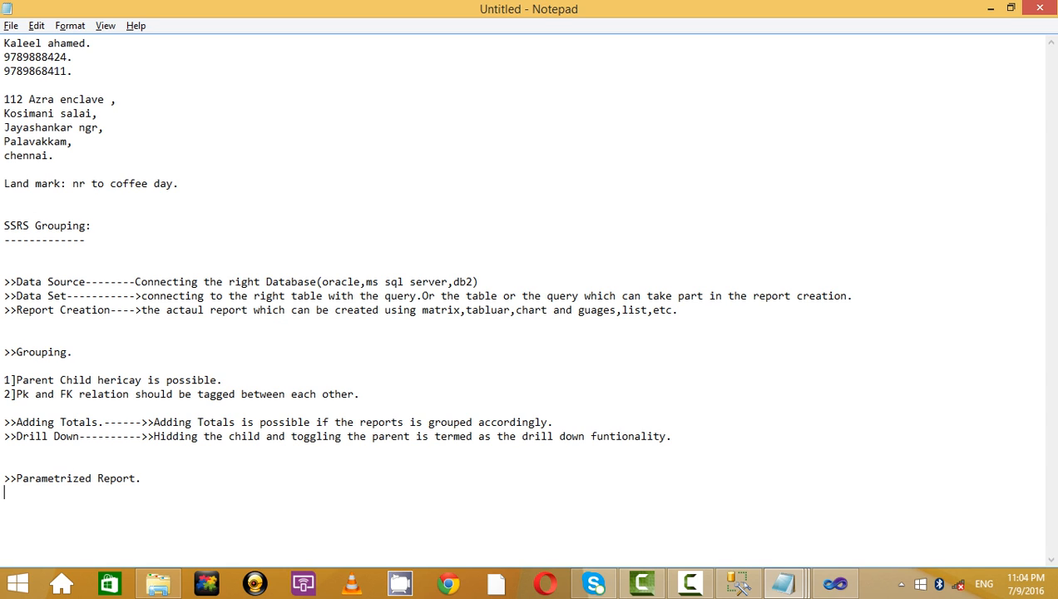
# - Add the empty numbered entries "1]", "2]" and "3]" on separate lines under the Parametrized Report heading
pyautogui.press('Return')
pyautogui.press('Return')
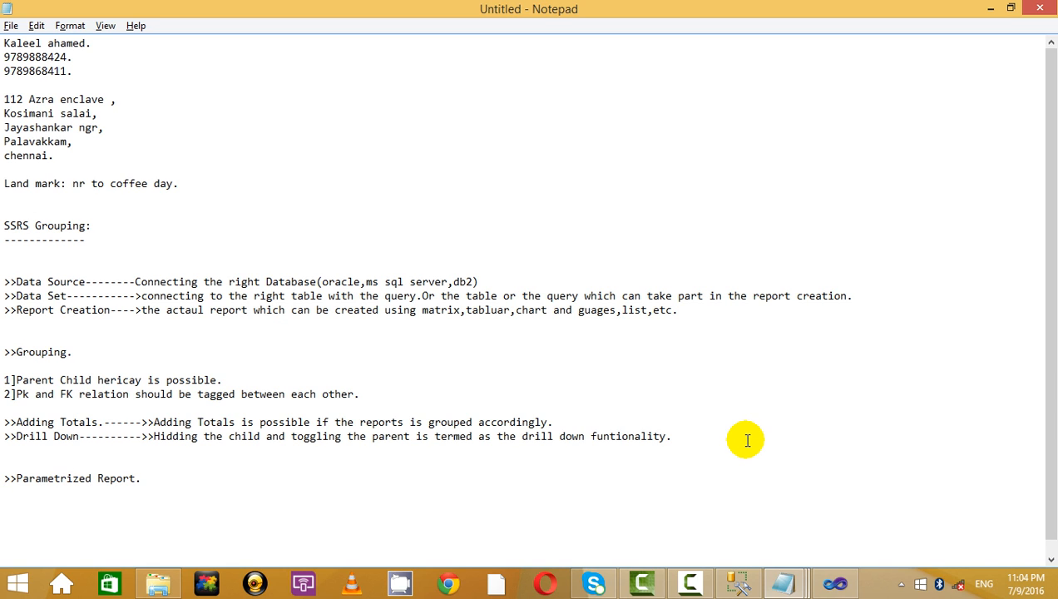
pyautogui.write('1]')
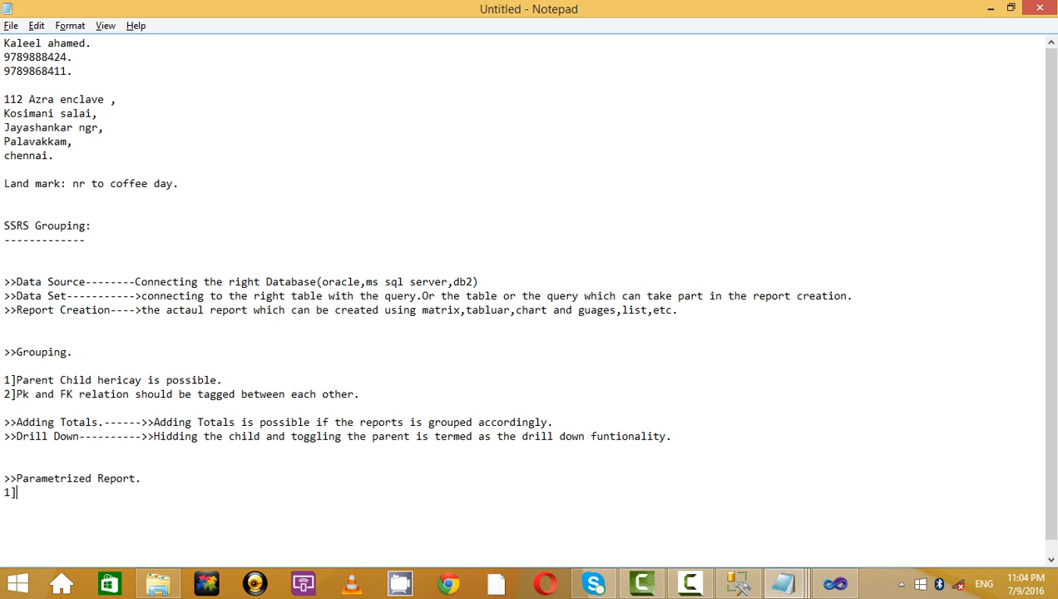
pyautogui.press('Return')
pyautogui.write('2]')
pyautogui.press('Return')
pyautogui.write('3]')
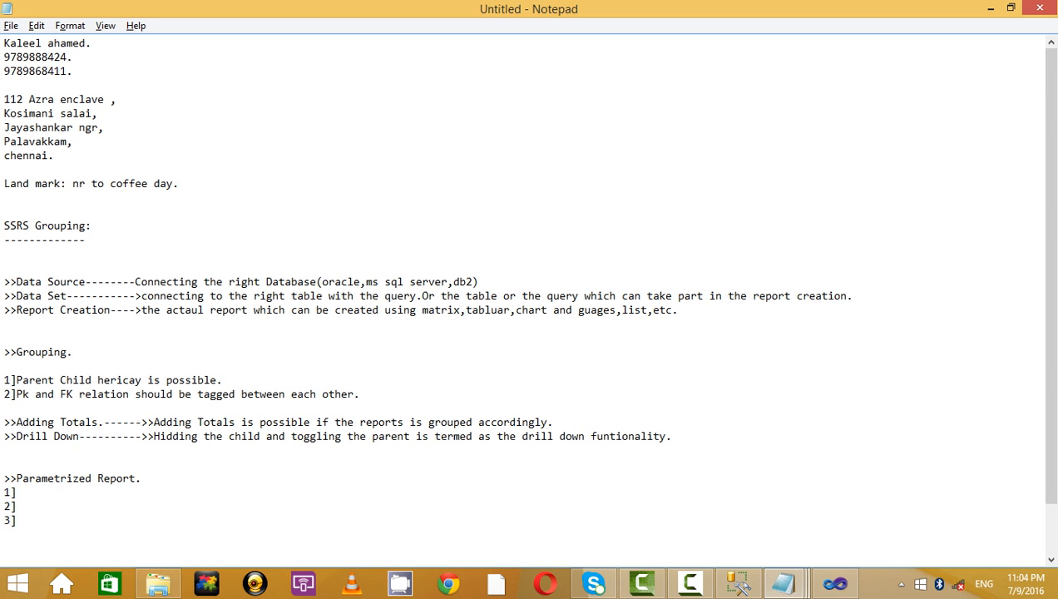
# - Insert a blank line between the Parametrized Report heading and its numbered entries
pyautogui.scroll(-2, 574, 440)
pyautogui.click(158, 418)
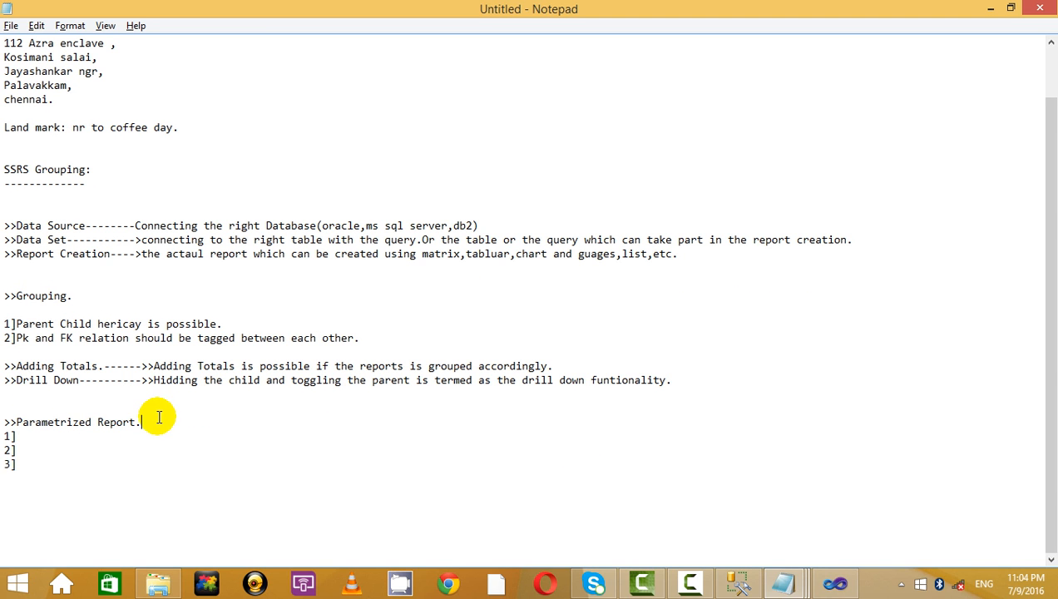
pyautogui.press('Return')
pyautogui.scroll(-1, 233, 516)
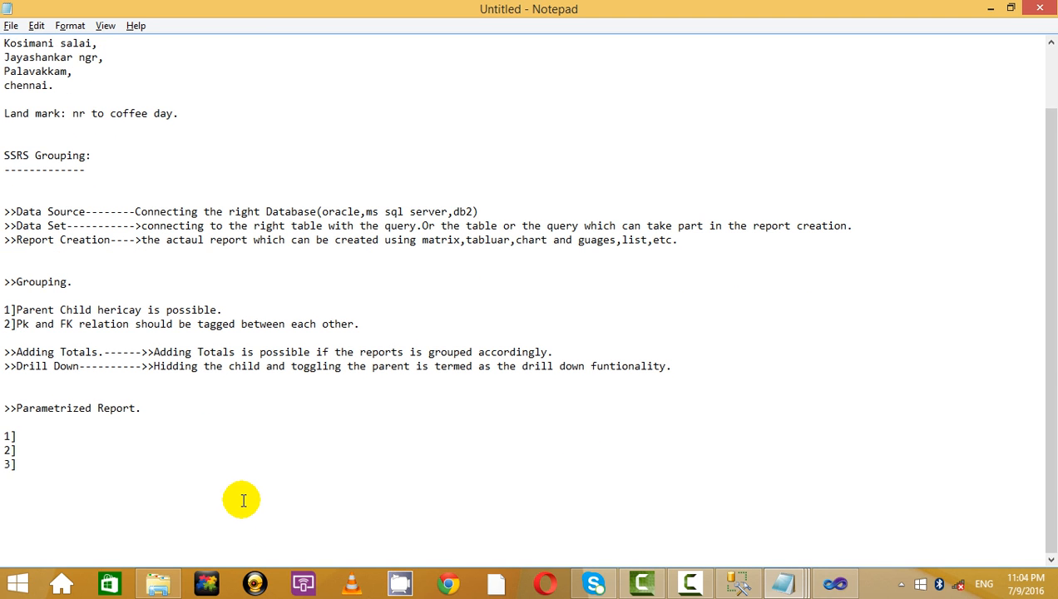
pyautogui.click(689, 583)
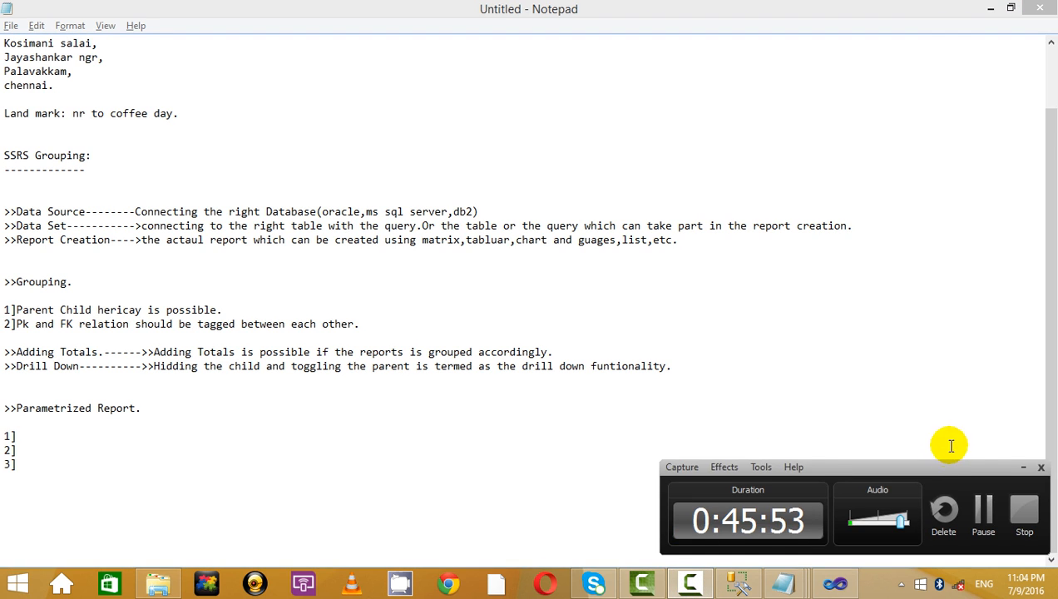
# - Fill in the first numbered entry under the Parametrized Report heading with "Report Params"
pyautogui.click(1023, 467)
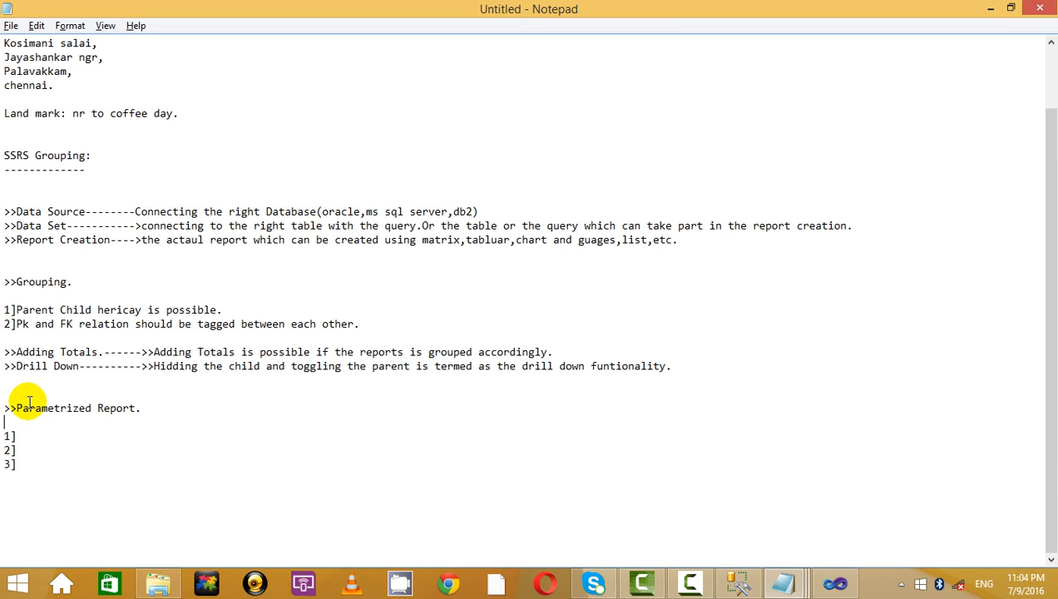
pyautogui.click(70, 432)
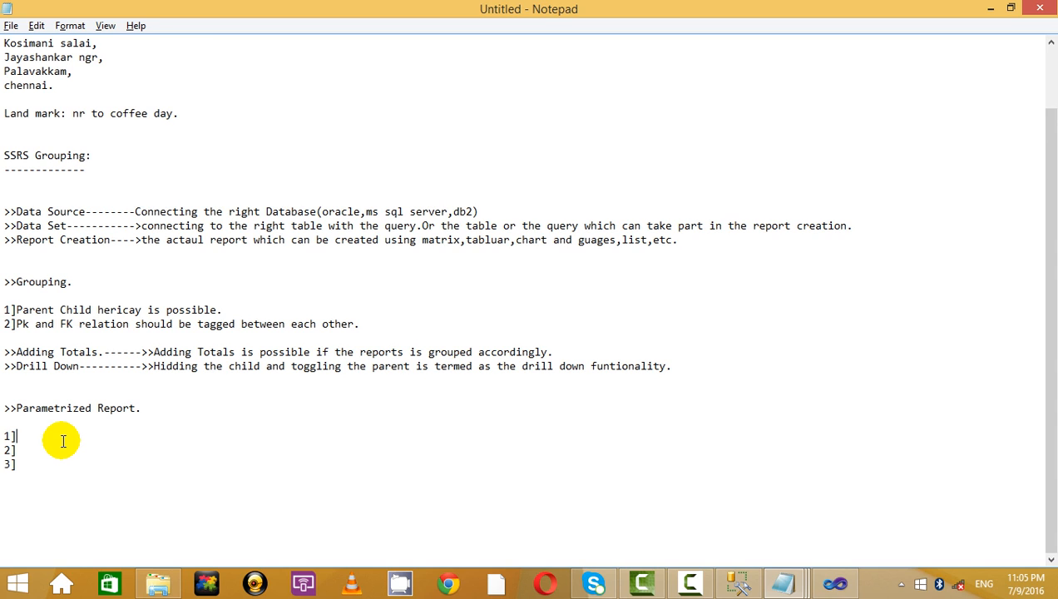
pyautogui.press('Down')
pyautogui.press('Down')
pyautogui.press('Up')
pyautogui.write('Report')
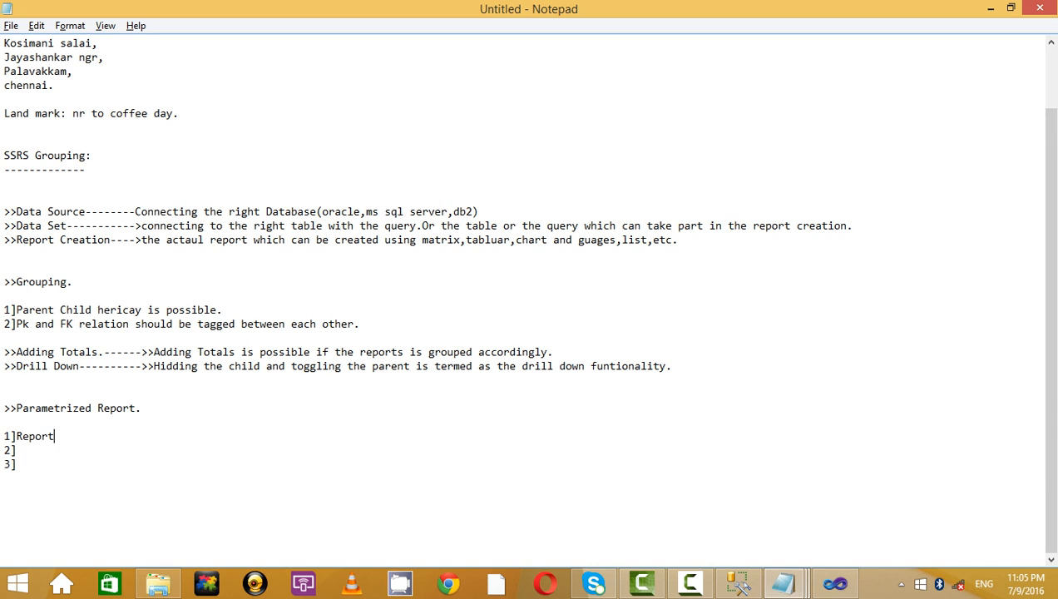
pyautogui.write(' Params')
pyautogui.hotkey('ctrl', 'Left')
pyautogui.hotkey('ctrl', 'Left')
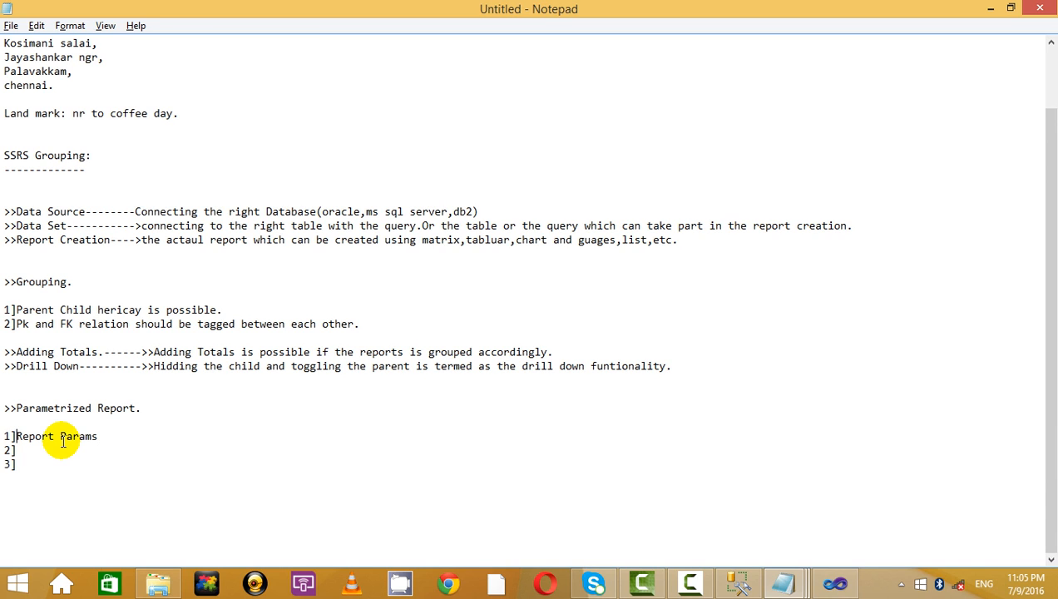
# - Fill in the second numbered entry with "Data set params"
pyautogui.press('Down')
pyautogui.write('Dar')
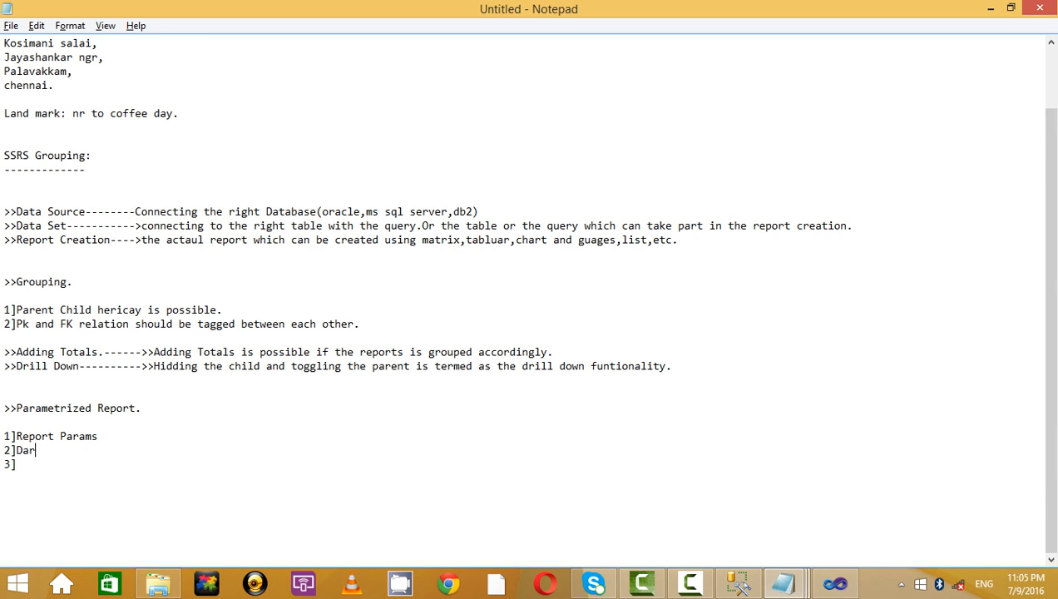
pyautogui.press('BackSpace')
pyautogui.write('ta set params')
pyautogui.press('Down')
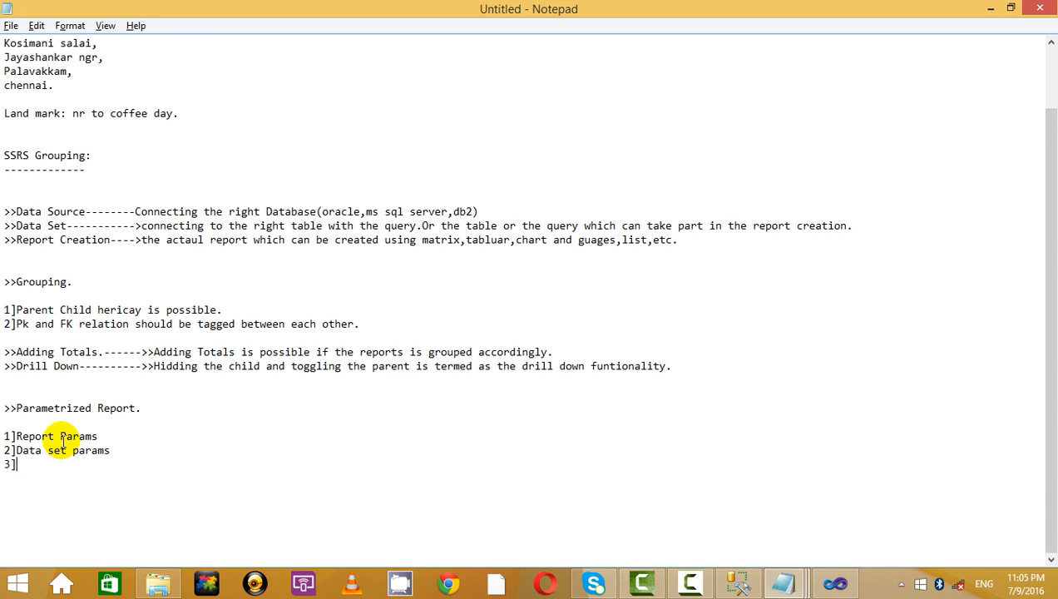
# - Fill in the third entry with "Cascading Params" and add a fourth entry reading "4]Unbound Params."
pyautogui.write('Cas')
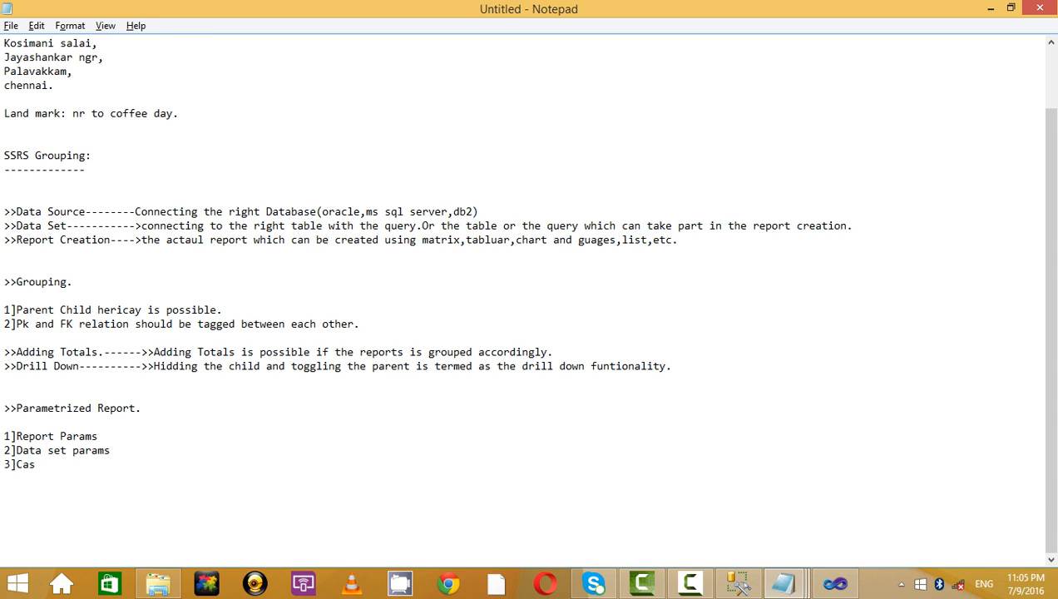
pyautogui.write('cading Params')
pyautogui.press('Return')
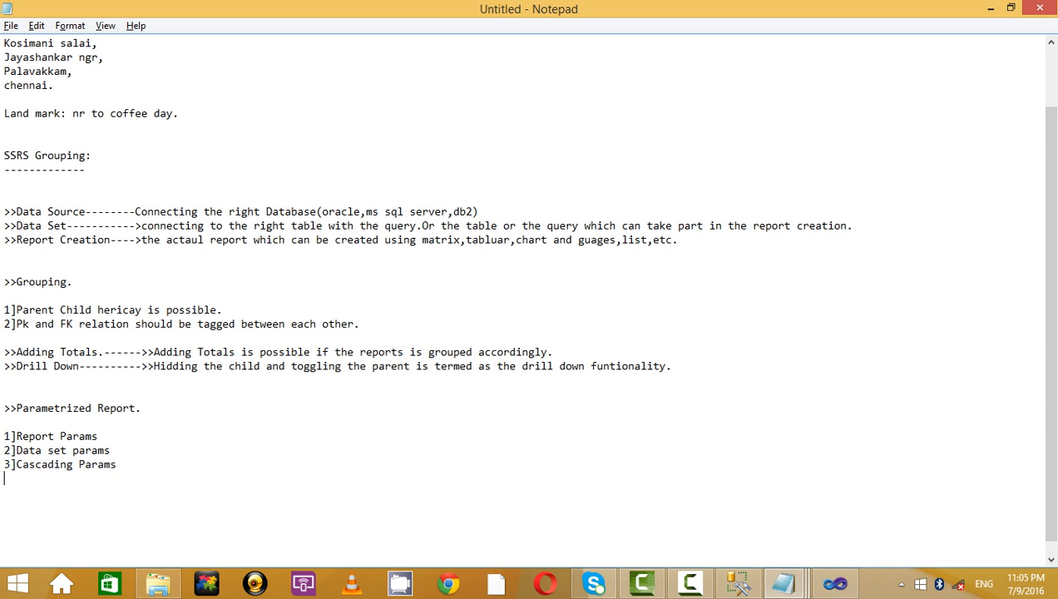
pyautogui.write('4]Unbound Params. ')
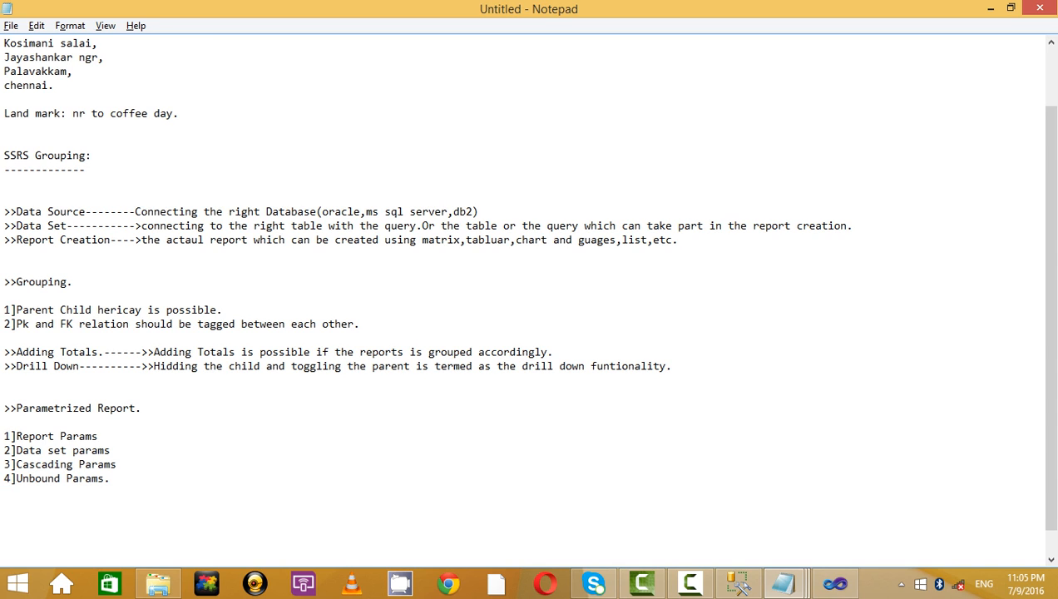
# - Add a fifth entry reading "5]Multi vlaued Params." below the Unbound Params entry
pyautogui.write('5]Multi vlaued ')
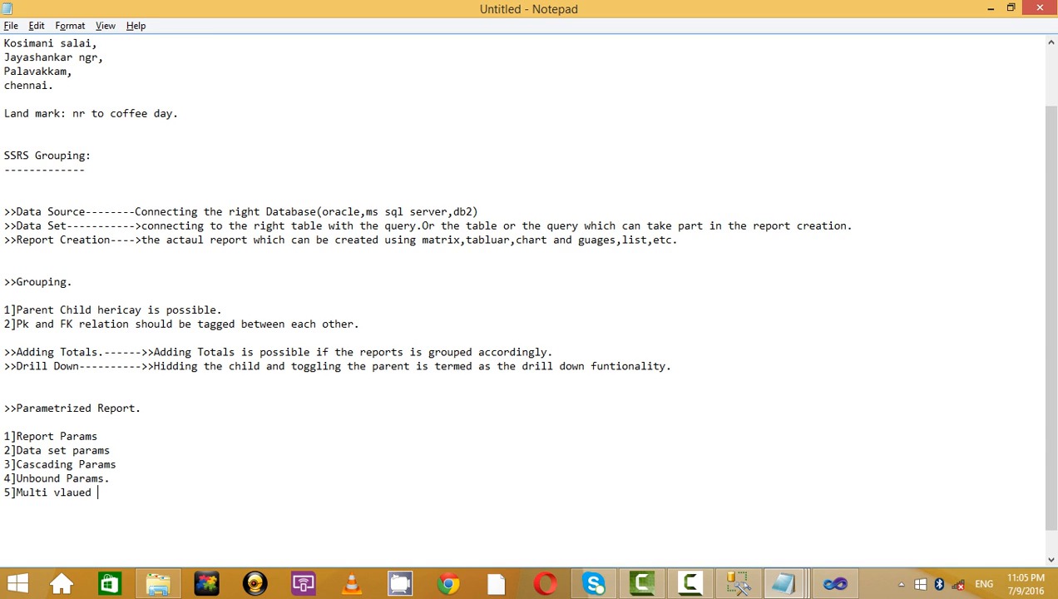
pyautogui.write('Params.')
pyautogui.press('Return')
pyautogui.write('6]')
pyautogui.moveTo(33, 502); pyautogui.dragTo(3, 504)
pyautogui.press('BackSpace')
pyautogui.press('Right')
pyautogui.press('Right')
pyautogui.press('Right')
pyautogui.press('Right')
pyautogui.press('Right')
pyautogui.press('Right')
pyautogui.press('Right')
pyautogui.press('Right')
pyautogui.press('Right')
pyautogui.press('Right')
pyautogui.press('Right')
pyautogui.press('Right')
pyautogui.press('Right')
pyautogui.press('Down')
pyautogui.press('Down')
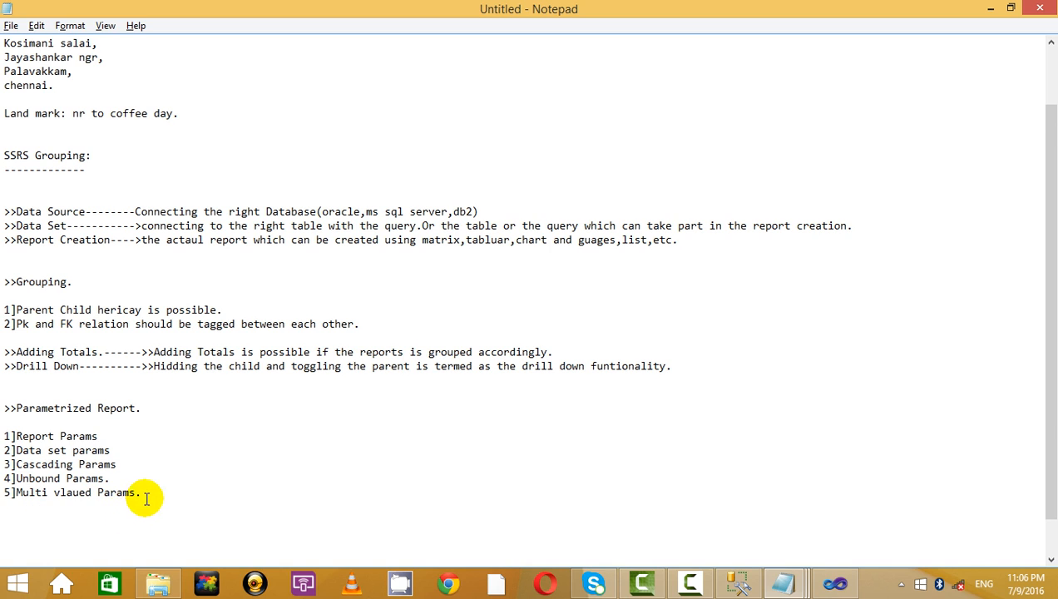
# - Copy the "5]Multi vlaued Params." entry onto a new line directly below "4]Unbound Params."
pyautogui.moveTo(144, 497); pyautogui.dragTo(5, 482)
pyautogui.press('Down')
pyautogui.press('Down')
pyautogui.hotkey('shift', 'Up')
pyautogui.hotkey('ctrl', 'c')
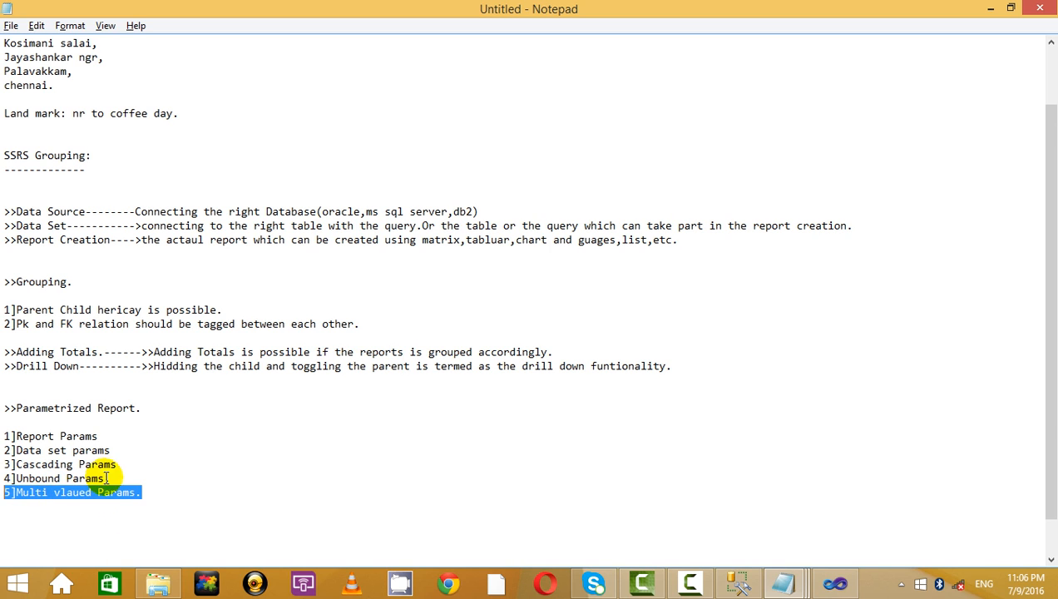
pyautogui.click(148, 477)
pyautogui.press('Return')
pyautogui.hotkey('ctrl', 'v')
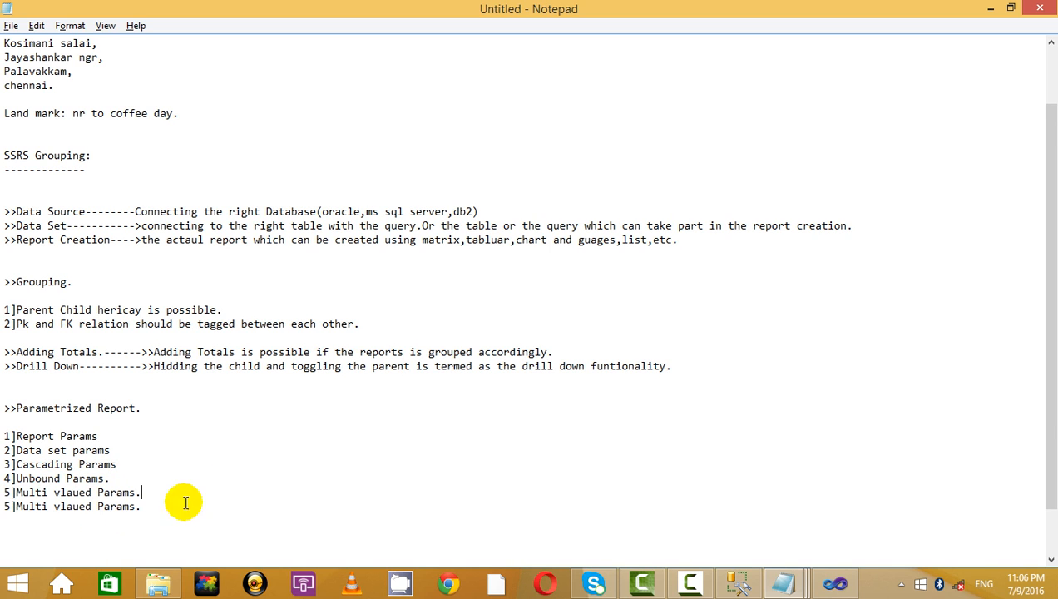
# - Renumber the upper of the two Multi vlaued Params entries as 6 and replace its word "Multi" with "single"
pyautogui.click(8, 491)
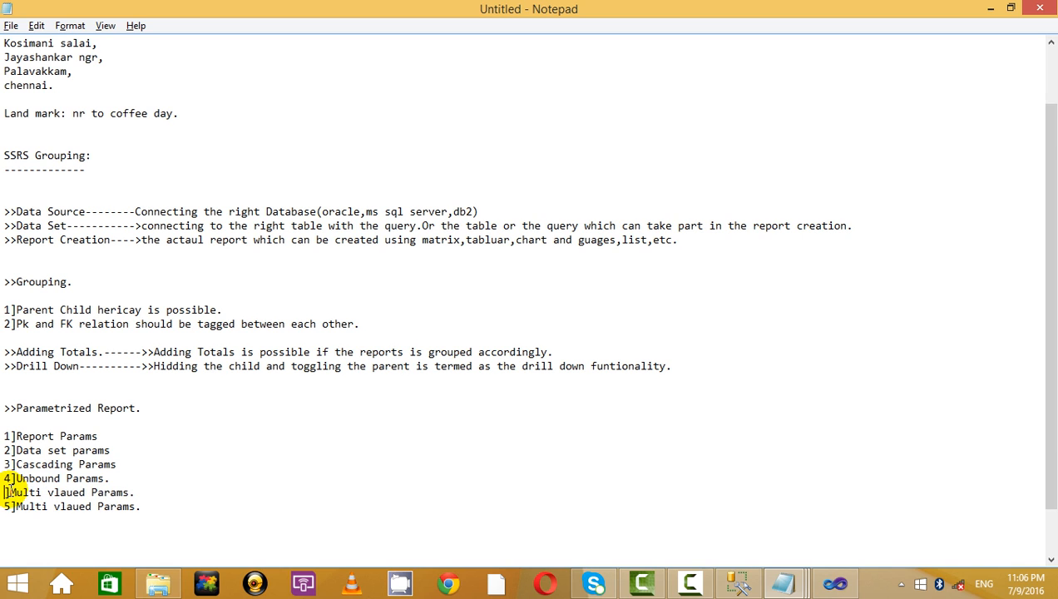
pyautogui.press('BackSpace')
pyautogui.write('6')
pyautogui.moveTo(148, 492); pyautogui.dragTo(16, 493)
pyautogui.click(29, 492)
pyautogui.press('BackSpace')
pyautogui.write('sinlge')
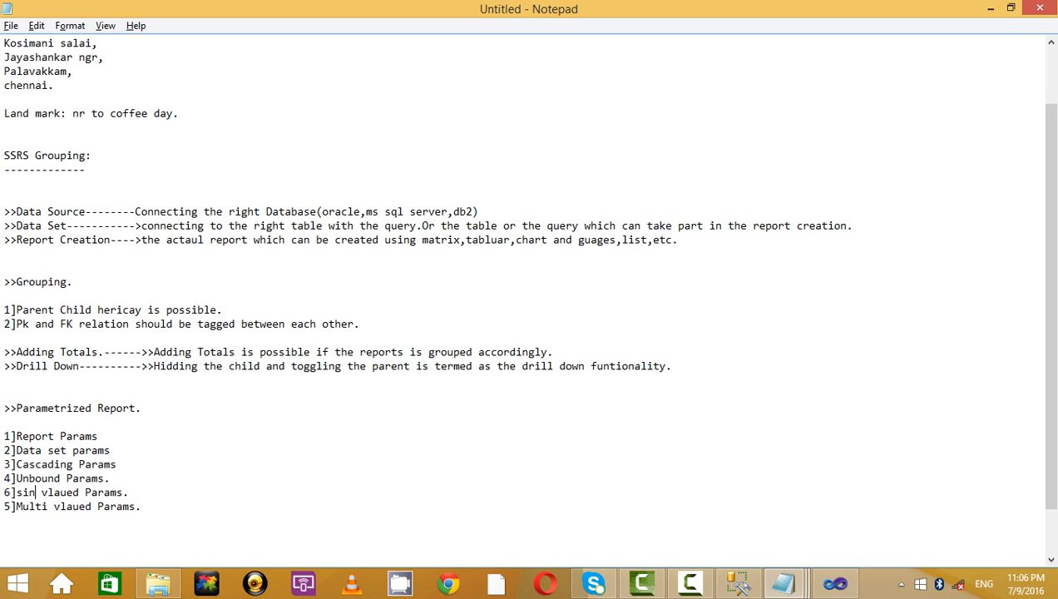
# - Delete the word "vlaued" from the entry numbered 6 in the parameter list
pyautogui.press('Right')
pyautogui.press('Delete')
pyautogui.press('Delete')
pyautogui.press('Delete')
pyautogui.press('Delete')
pyautogui.press('Delete')
pyautogui.press('Delete')
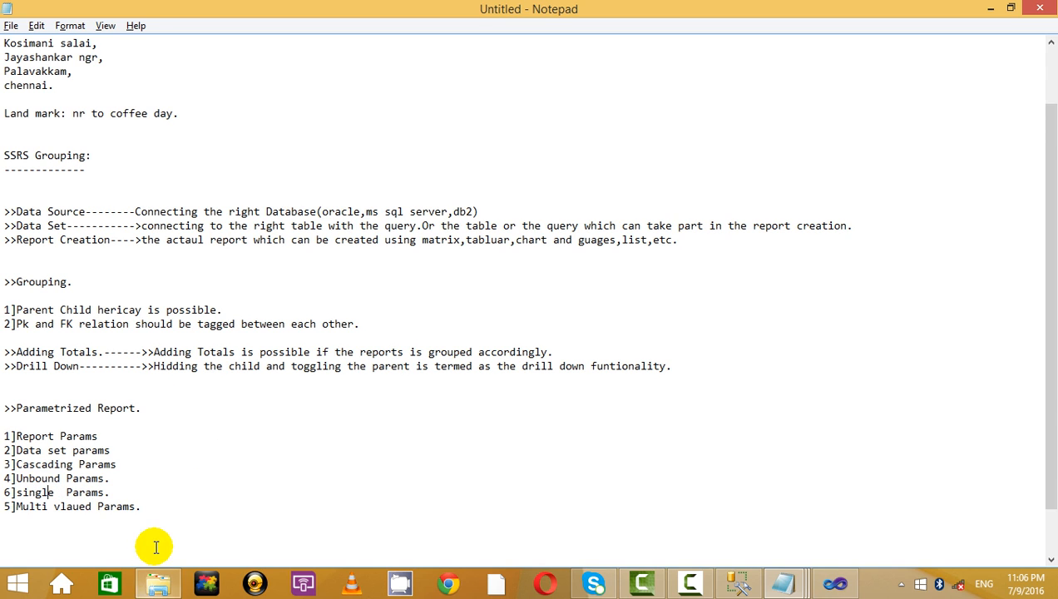
pyautogui.moveTo(153, 539); pyautogui.dragTo(12, 385)
pyautogui.click(188, 449)
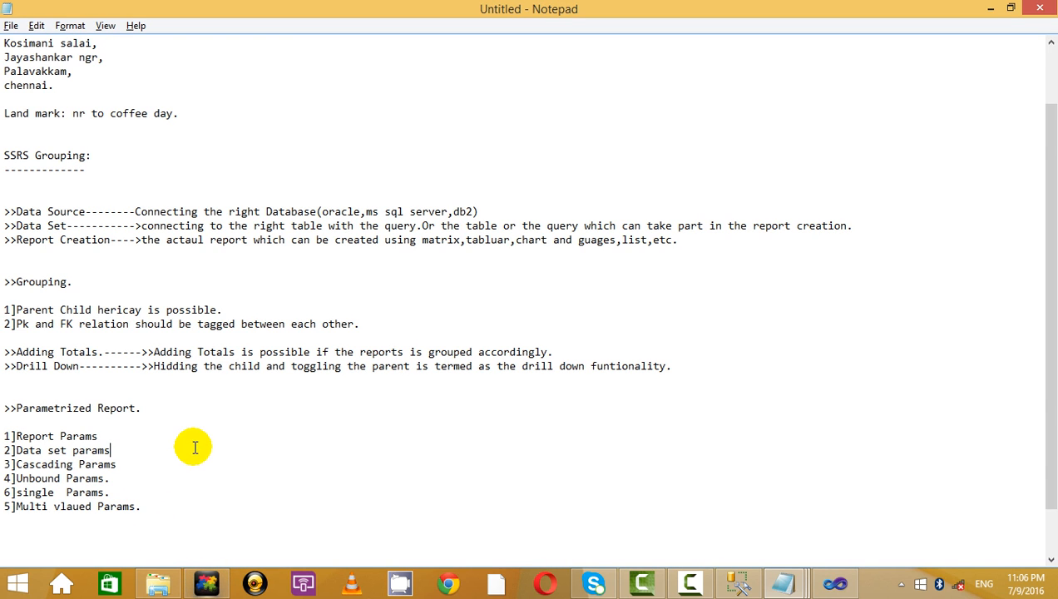
pyautogui.click(531, 170)
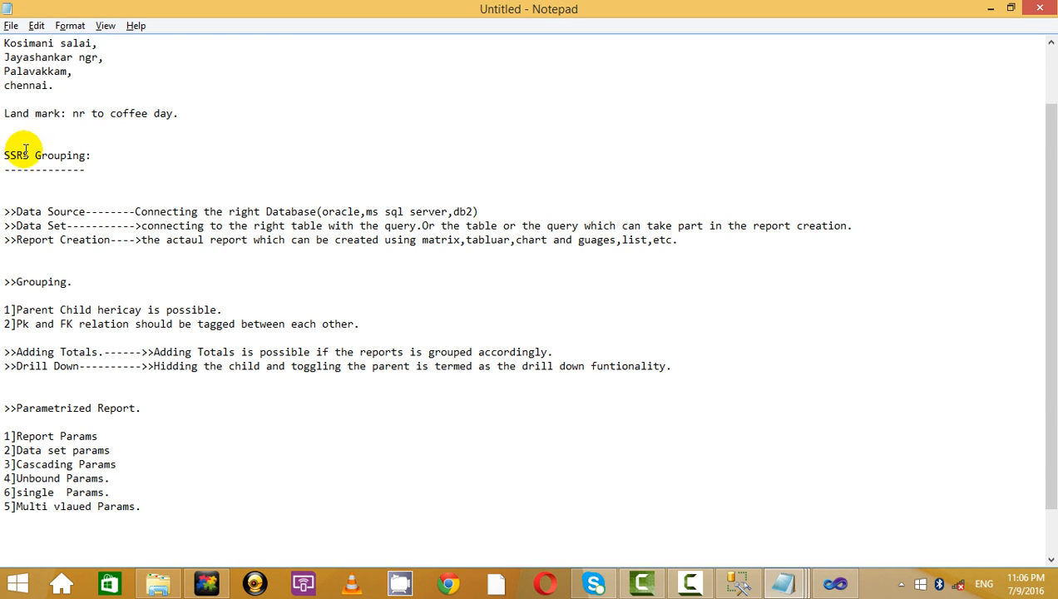
pyautogui.moveTo(182, 502); pyautogui.dragTo(15, 450)
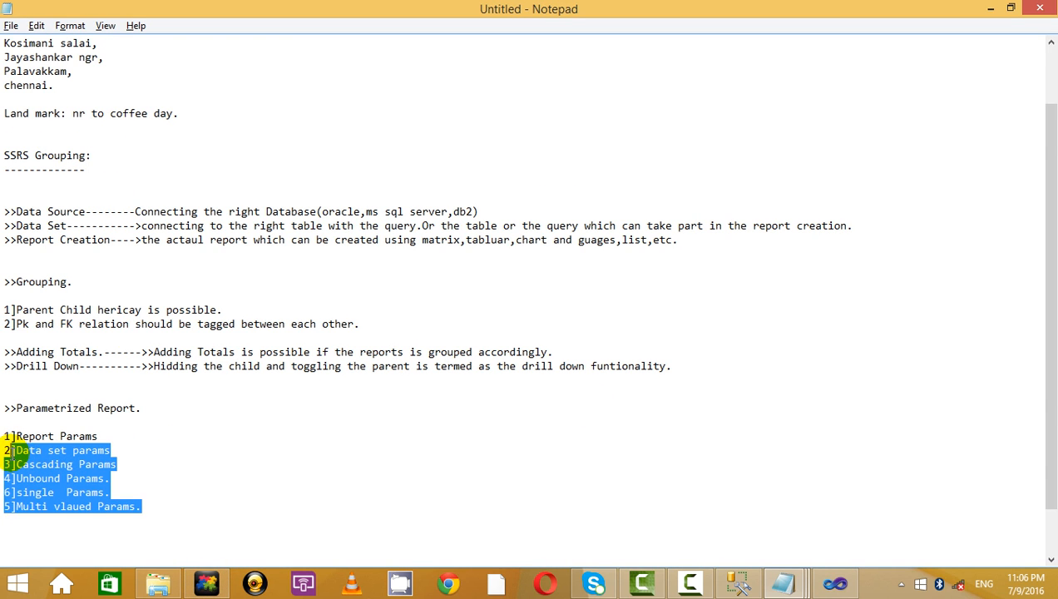
pyautogui.click(230, 448)
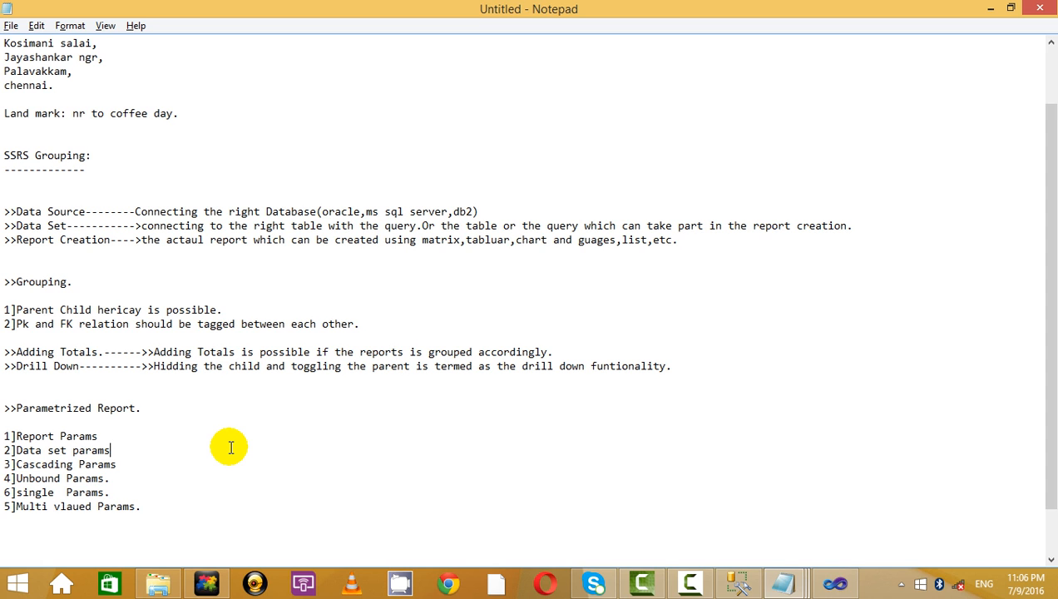
# - Switch to Visual Studio and refresh the preview of the Grpuping.rdl report
pyautogui.hotkey('alt', 'Tab')
pyautogui.hotkey('alt', 'Tab')
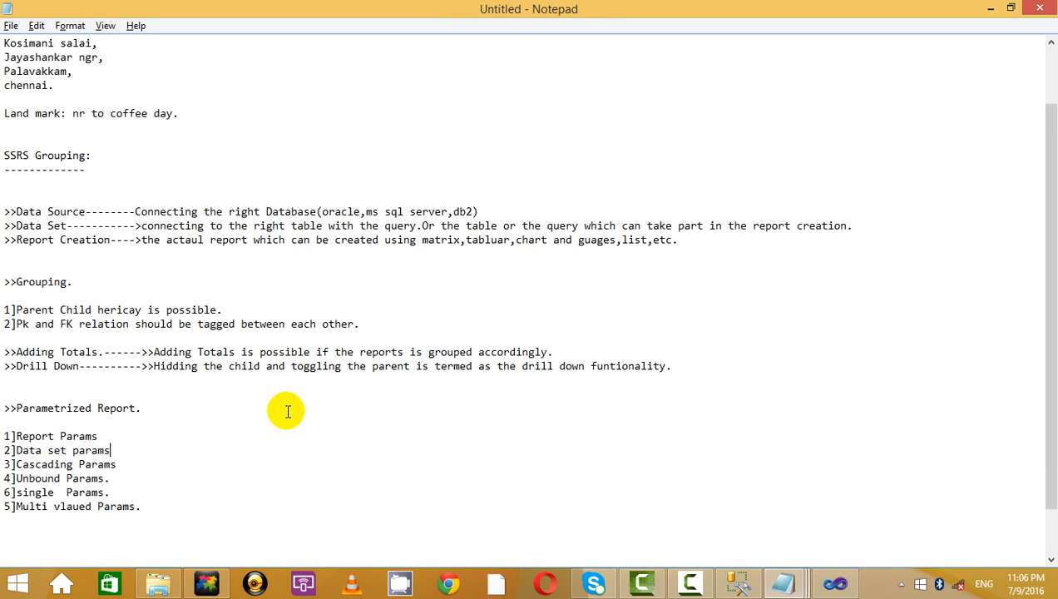
pyautogui.moveTo(836, 582)
pyautogui.click(749, 503)
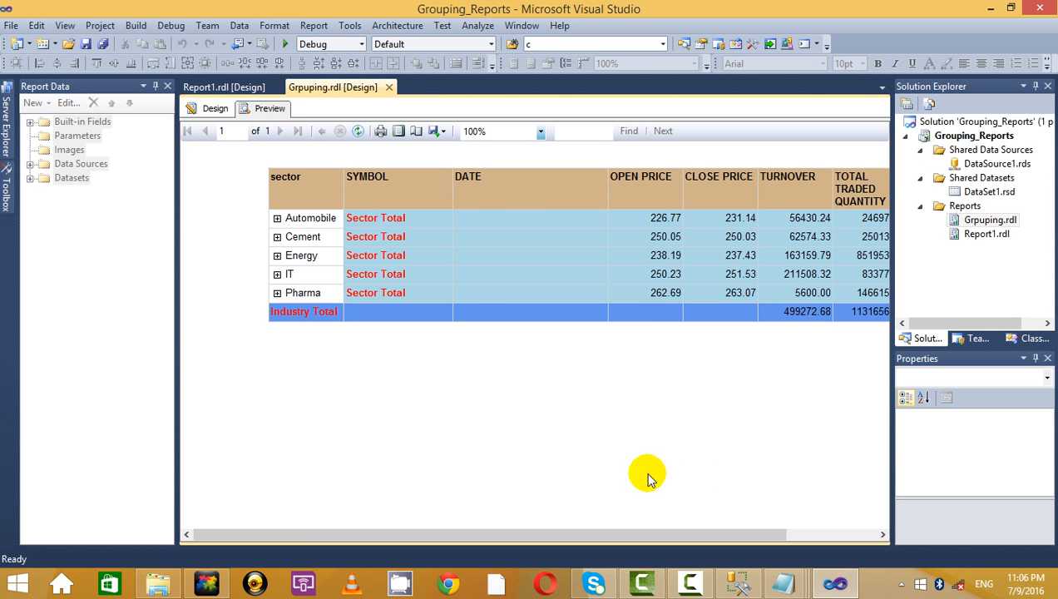
pyautogui.click(216, 109)
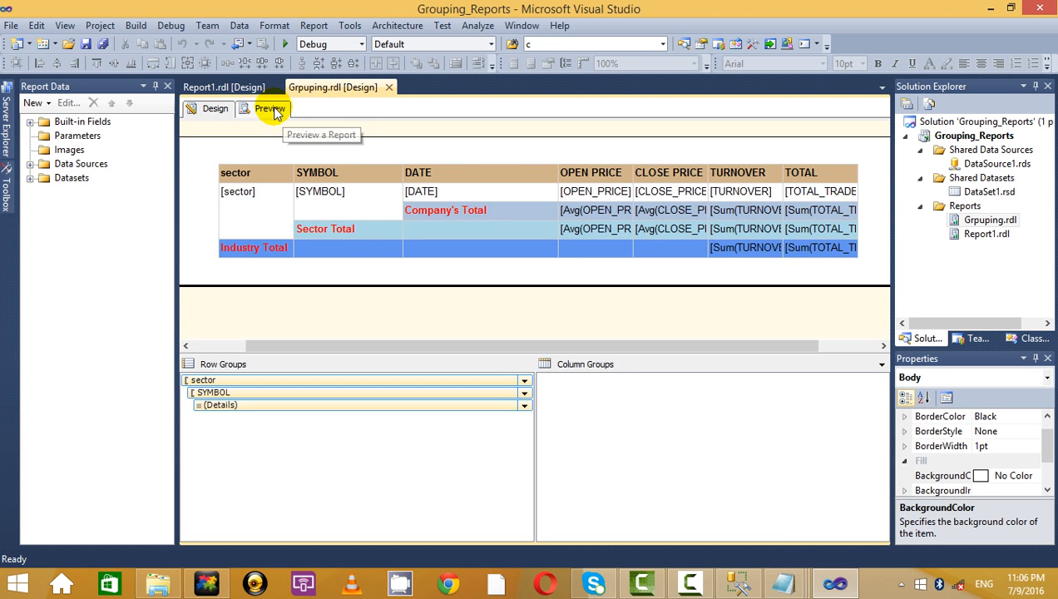
pyautogui.click(268, 108)
pyautogui.click(360, 131)
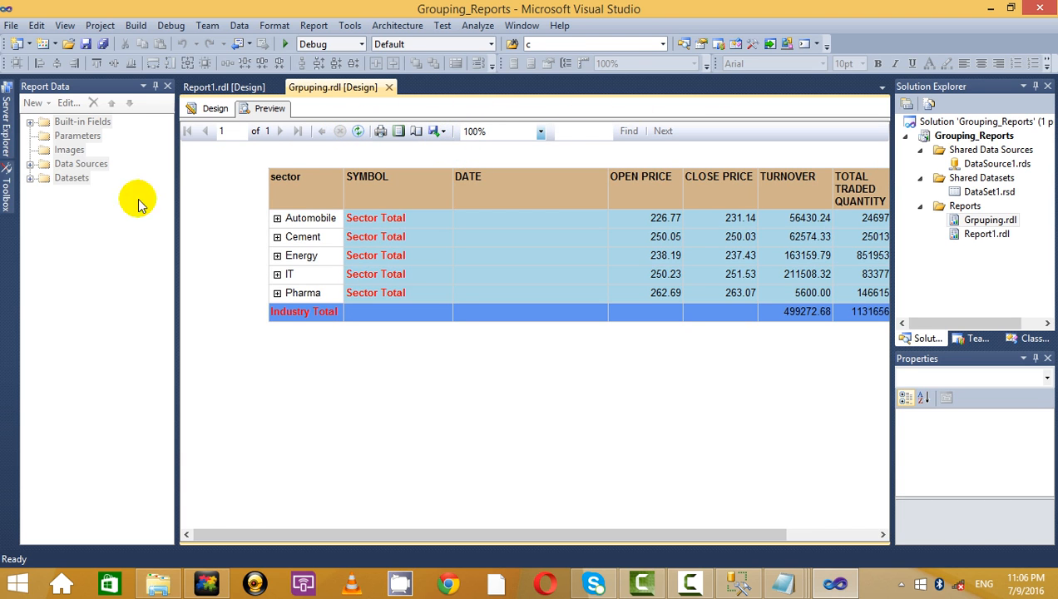
# - Expand the Automobile and Cement sectors in the preview, and return to the report design with its data sources expanded
pyautogui.click(277, 218)
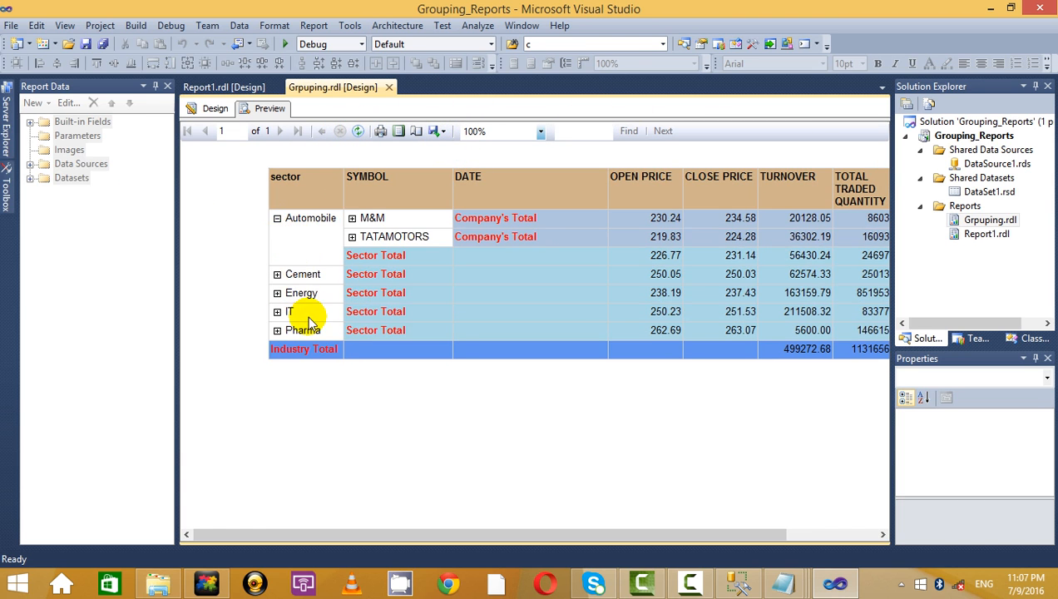
pyautogui.click(277, 273)
pyautogui.click(215, 109)
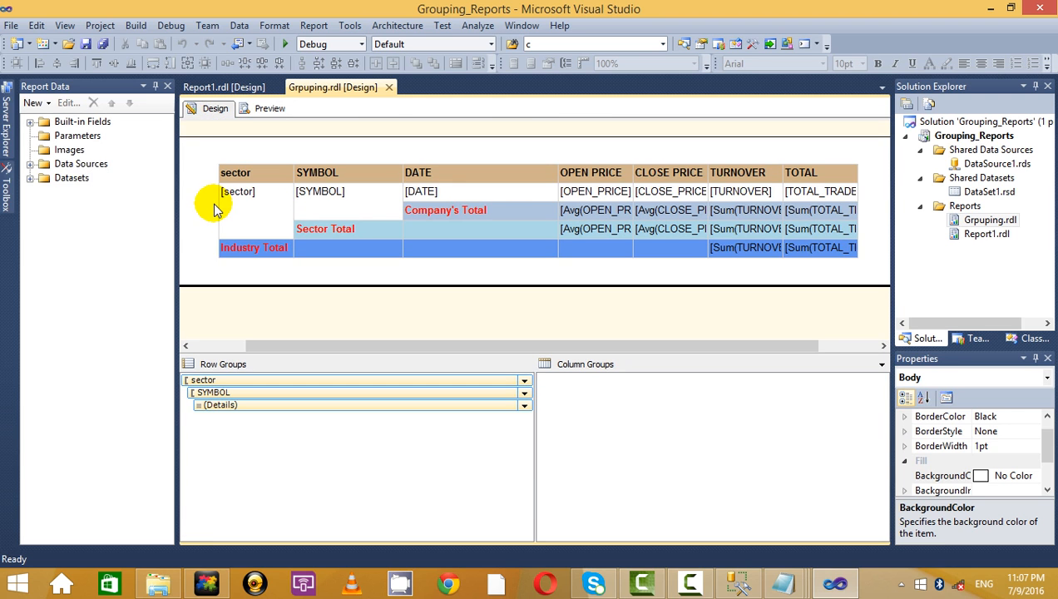
pyautogui.click(30, 164)
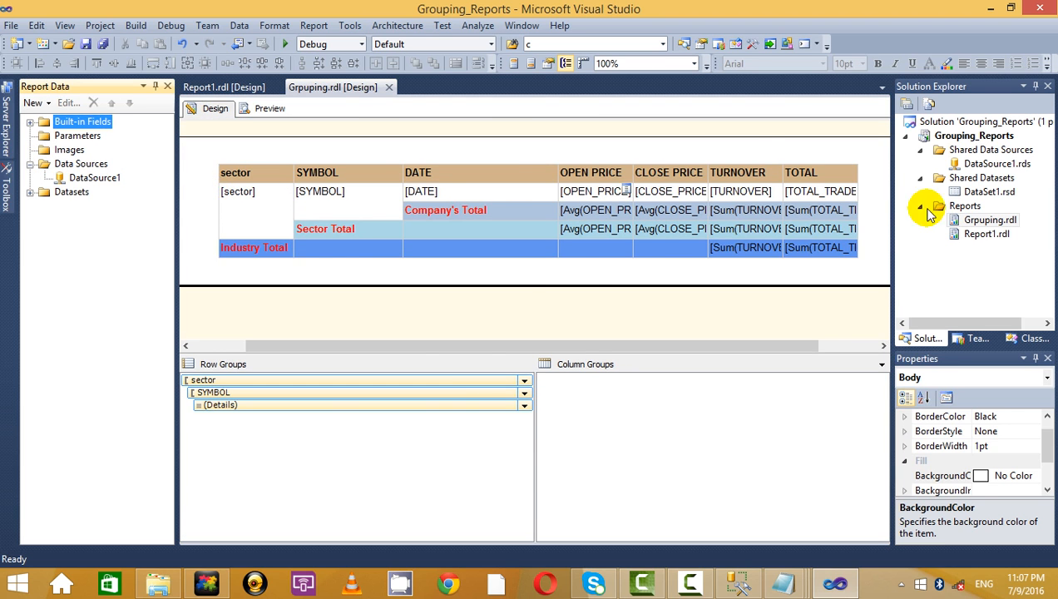
# - Open Report1.rdl in design view and move its table closer to the left edge of the report body
pyautogui.doubleClick(990, 233)
pyautogui.scroll(3, 491, 227)
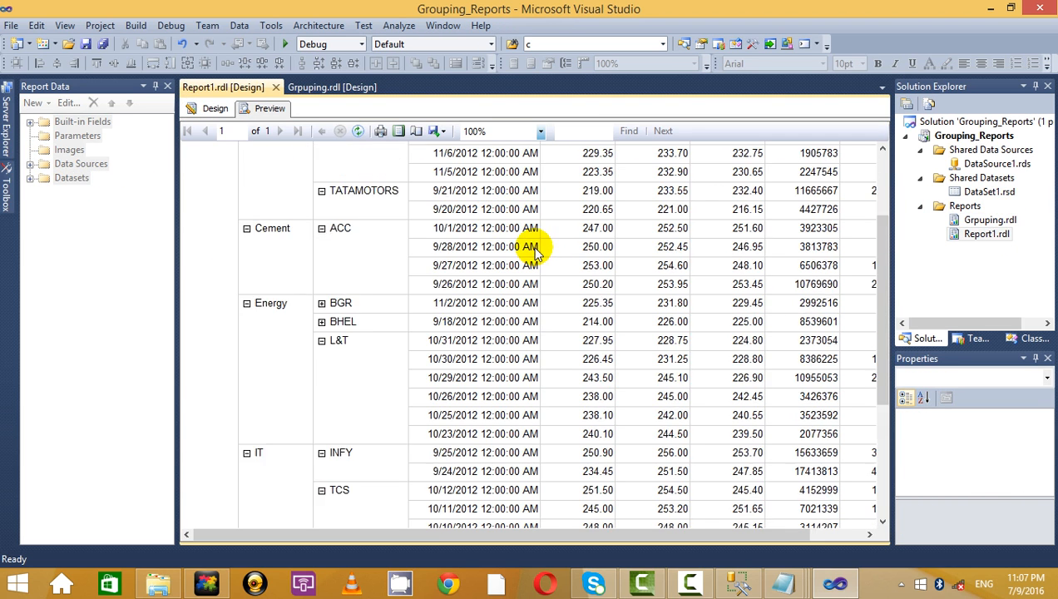
pyautogui.click(209, 108)
pyautogui.click(279, 161)
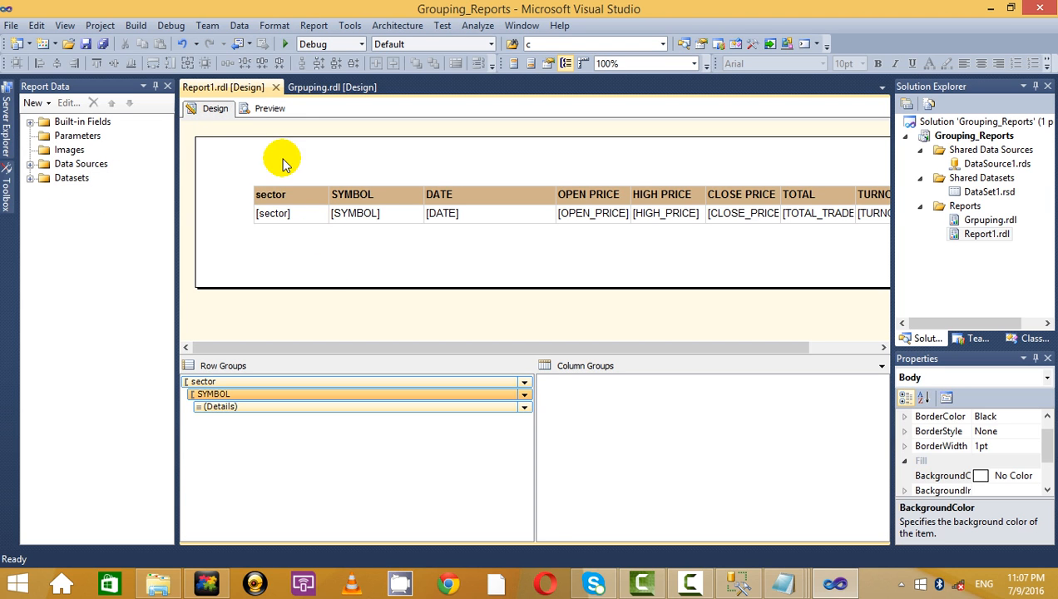
pyautogui.click(256, 209)
pyautogui.click(253, 185)
pyautogui.moveTo(280, 194); pyautogui.dragTo(231, 178)
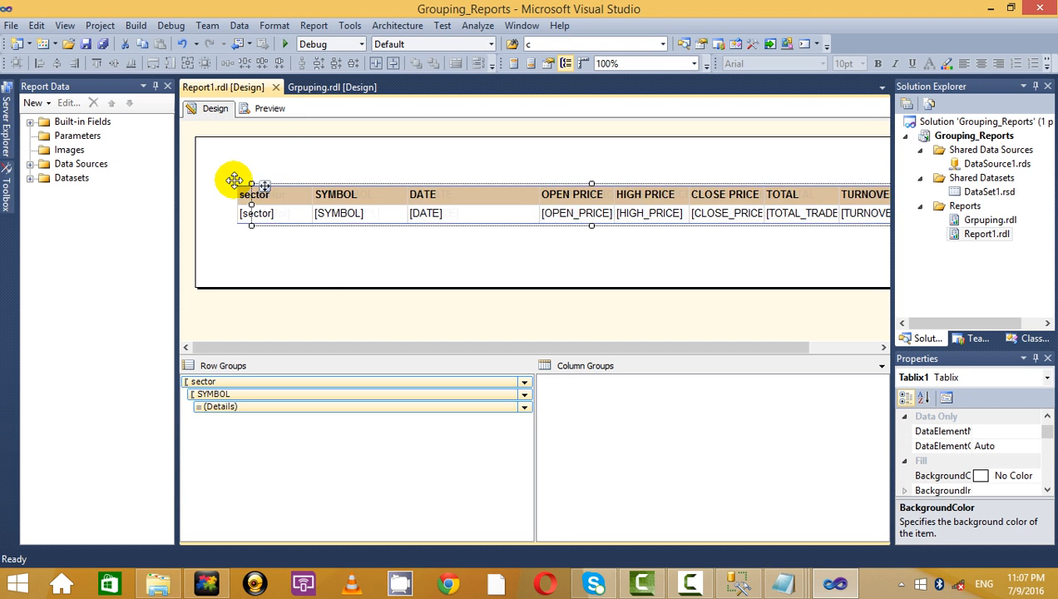
# - Start a preview of Report1.rdl and return to its design view
pyautogui.click(269, 109)
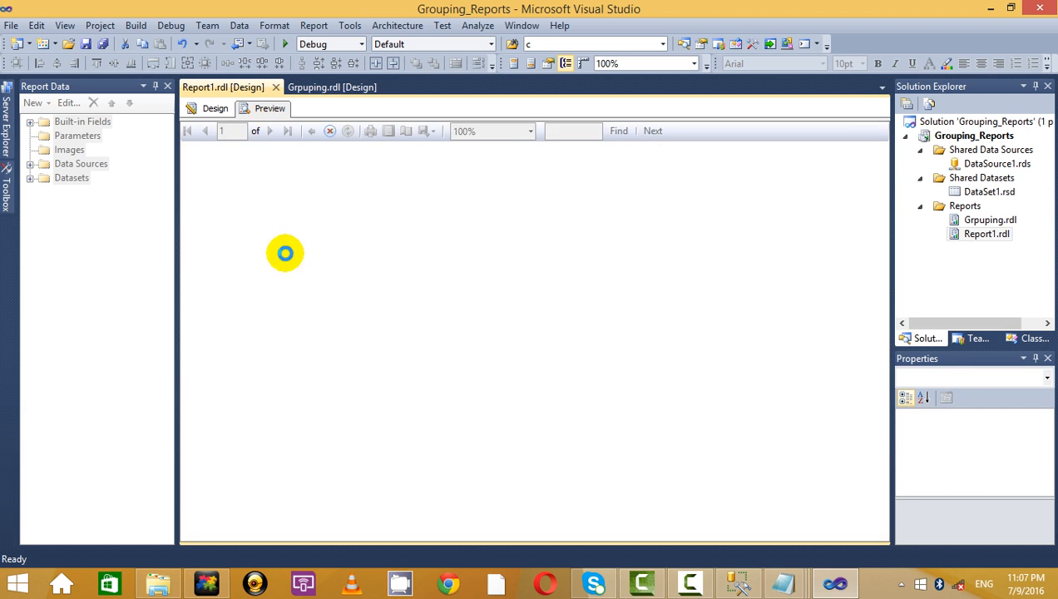
pyautogui.click(210, 108)
pyautogui.click(212, 164)
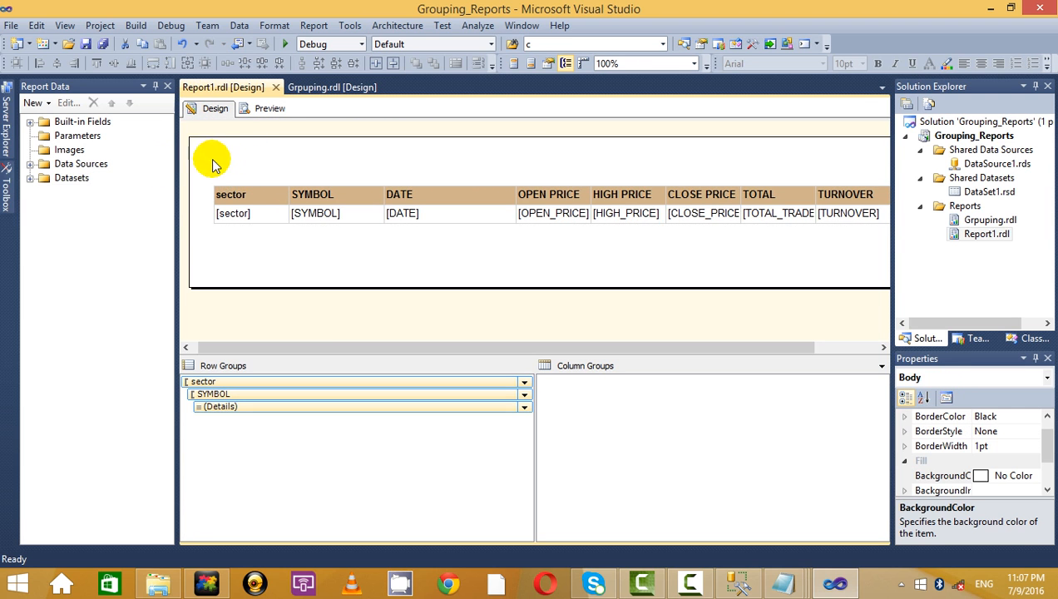
# - Expand the report's datasets to show the DataSet1 fields and preview Report1.rdl
pyautogui.click(29, 179)
pyautogui.click(76, 193)
pyautogui.rightClick(77, 193)
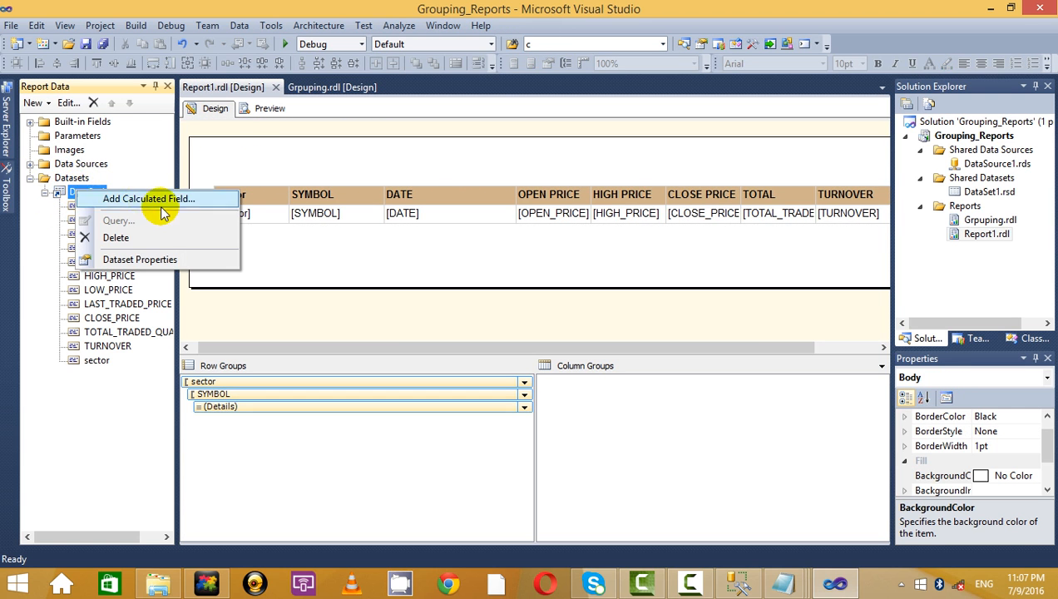
pyautogui.click(205, 170)
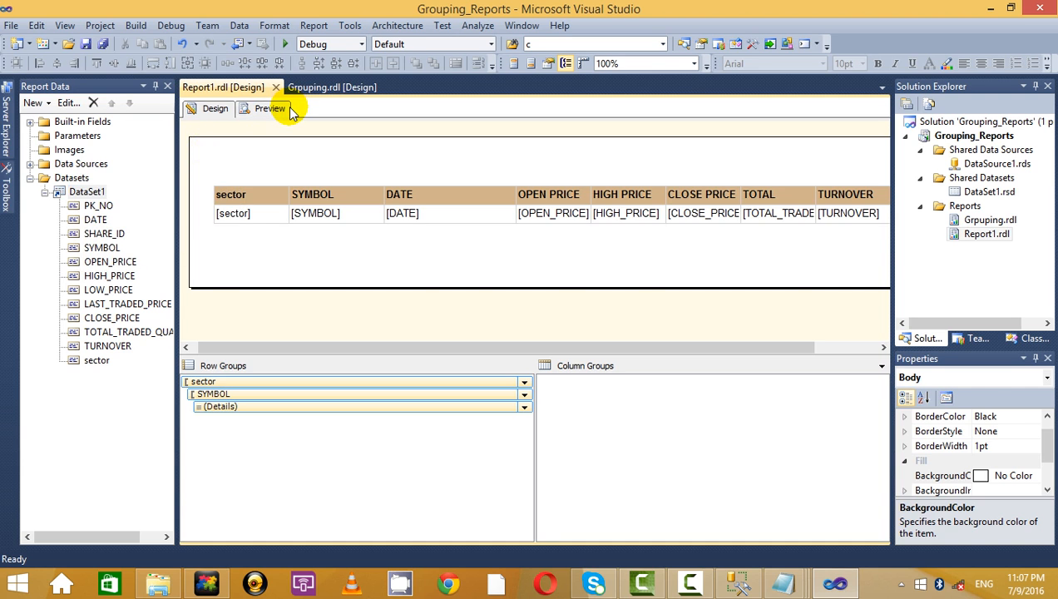
pyautogui.click(283, 109)
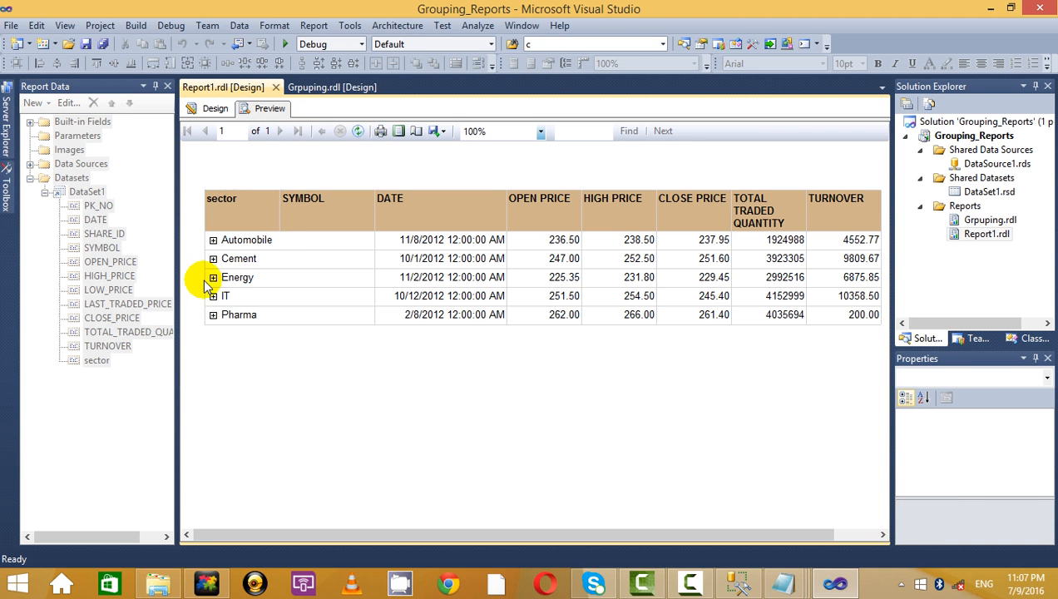
# - Expand and collapse the Automobile sector in the preview, and return to the report design
pyautogui.click(213, 241)
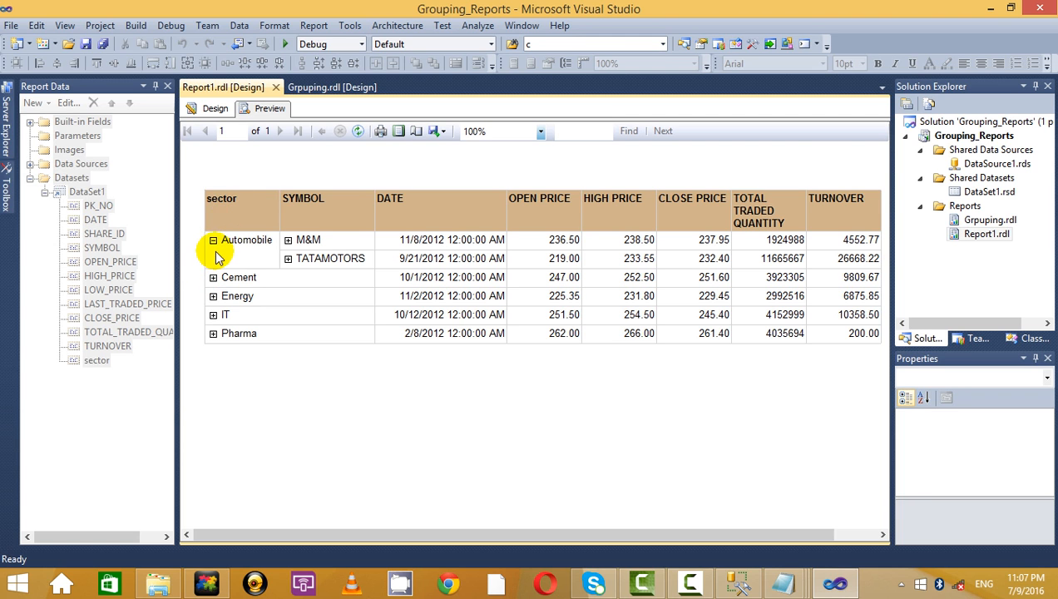
pyautogui.click(213, 240)
pyautogui.click(213, 109)
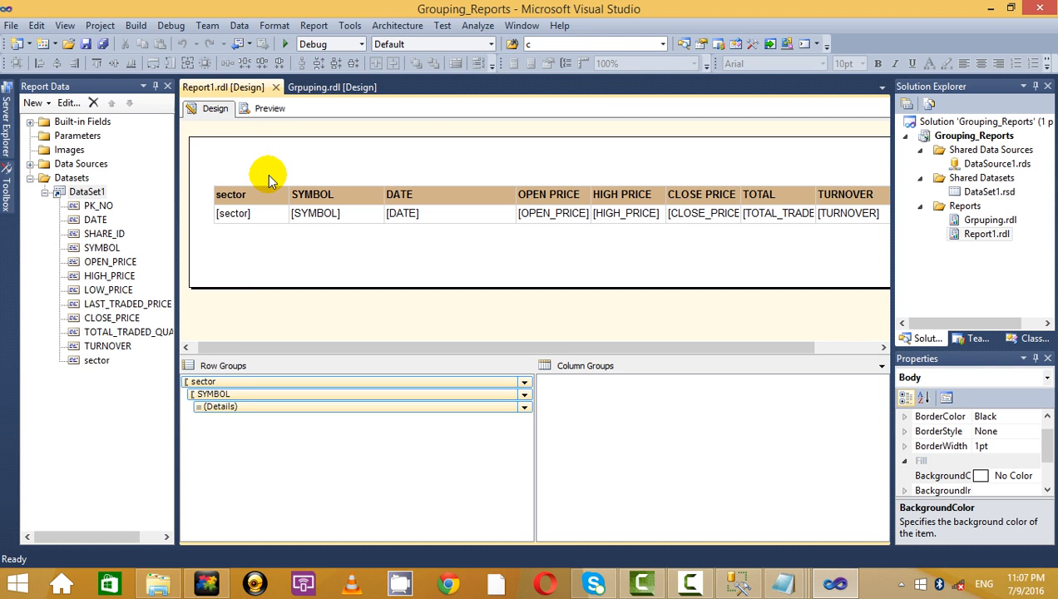
# - Delete the sector row group together with its column, start a preview and return to the design view
pyautogui.rightClick(254, 382)
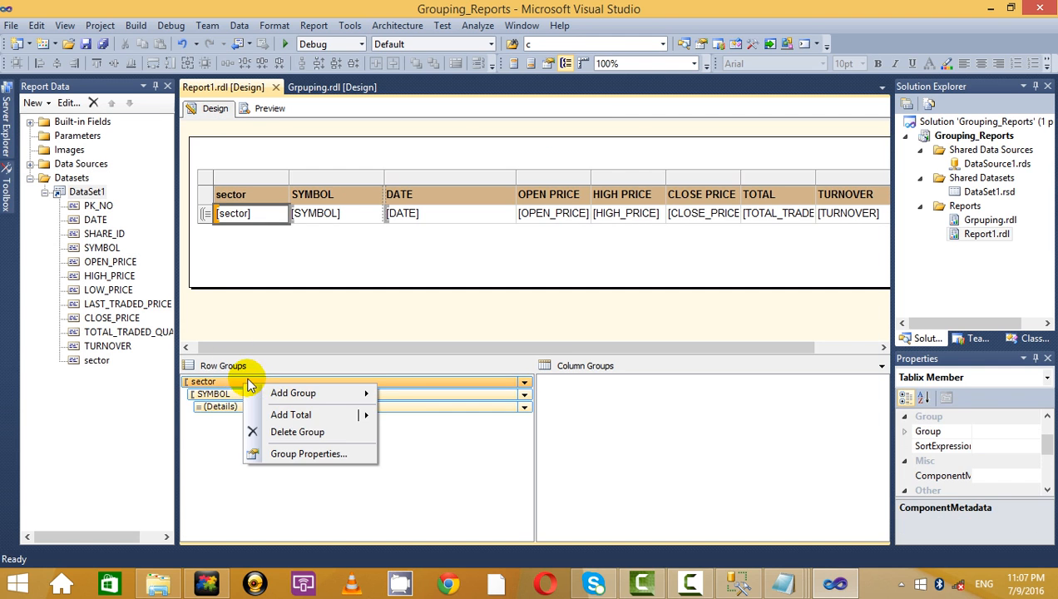
pyautogui.click(321, 433)
pyautogui.click(564, 318)
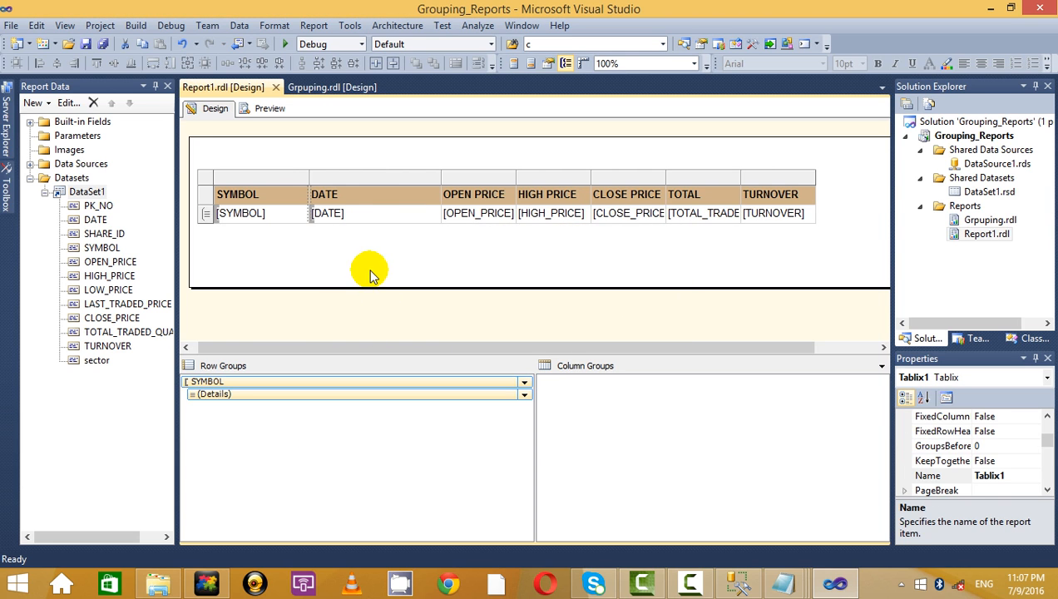
pyautogui.click(258, 108)
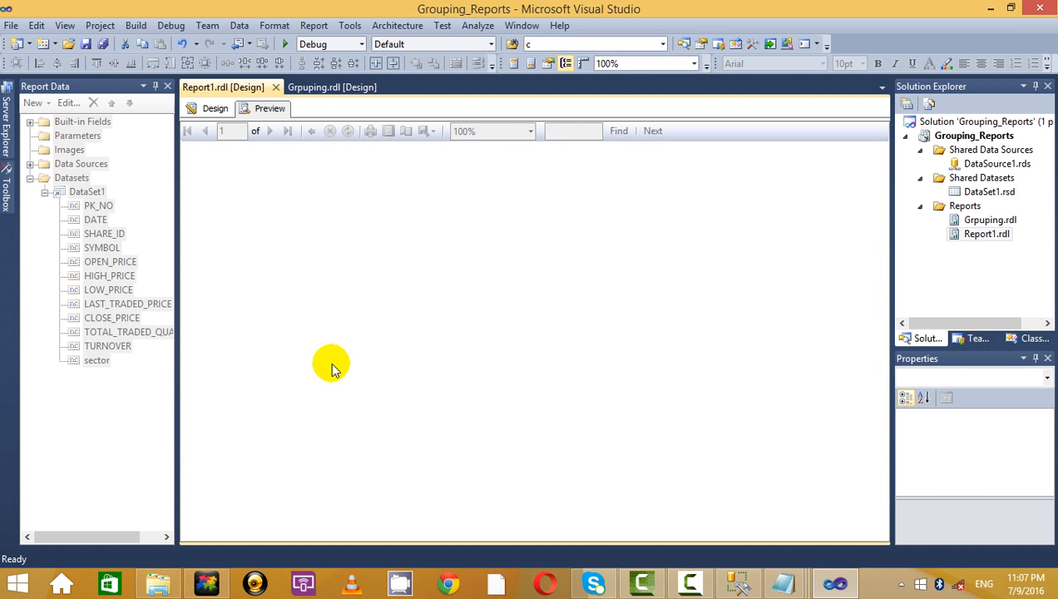
pyautogui.click(211, 108)
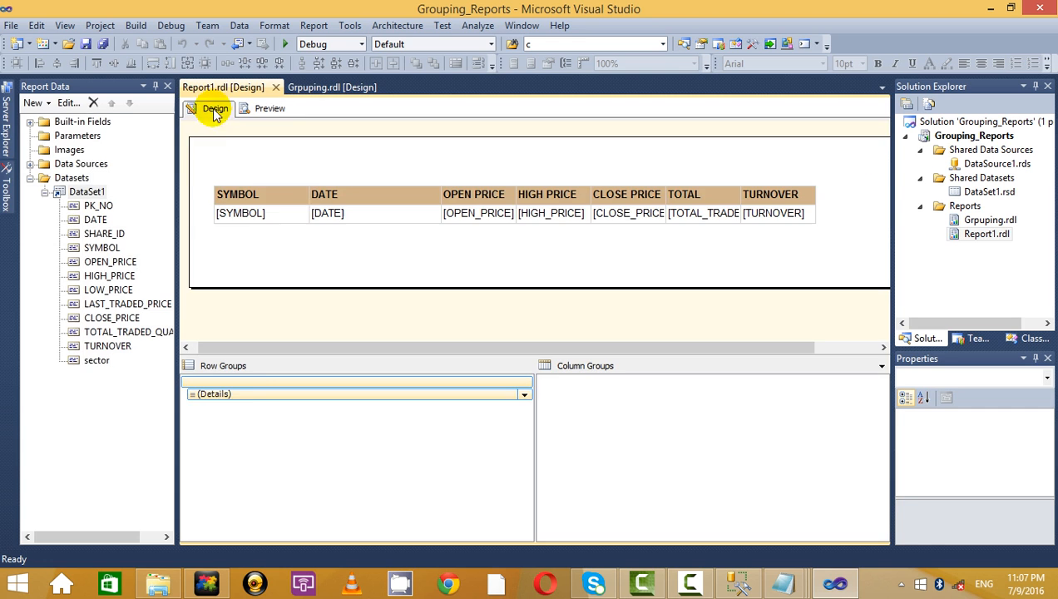
# - Check the visibility settings of the SYMBOL group and of the Details group
pyautogui.rightClick(251, 383)
pyautogui.click(337, 454)
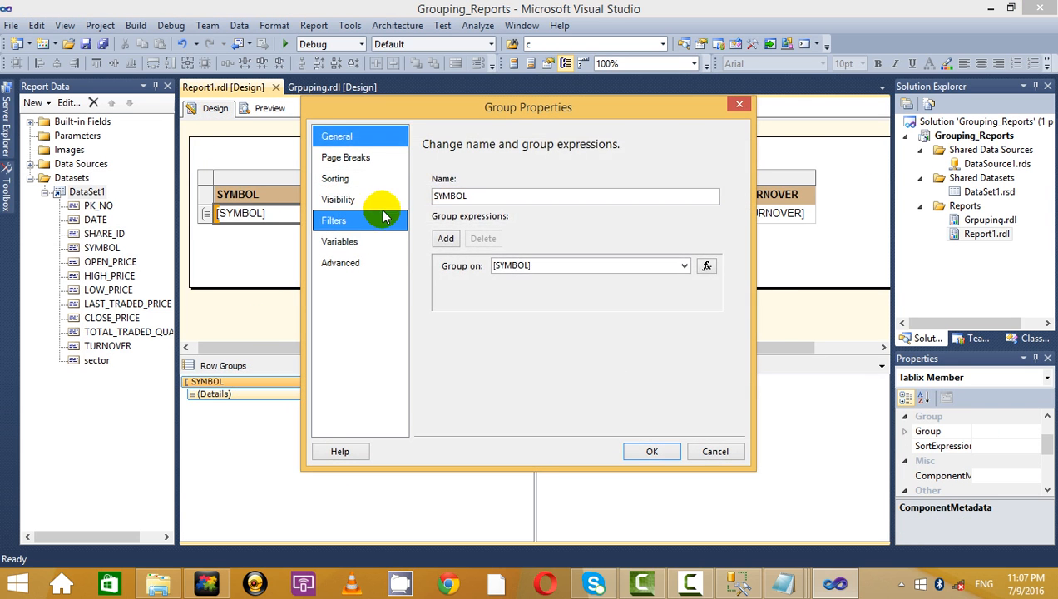
pyautogui.click(383, 201)
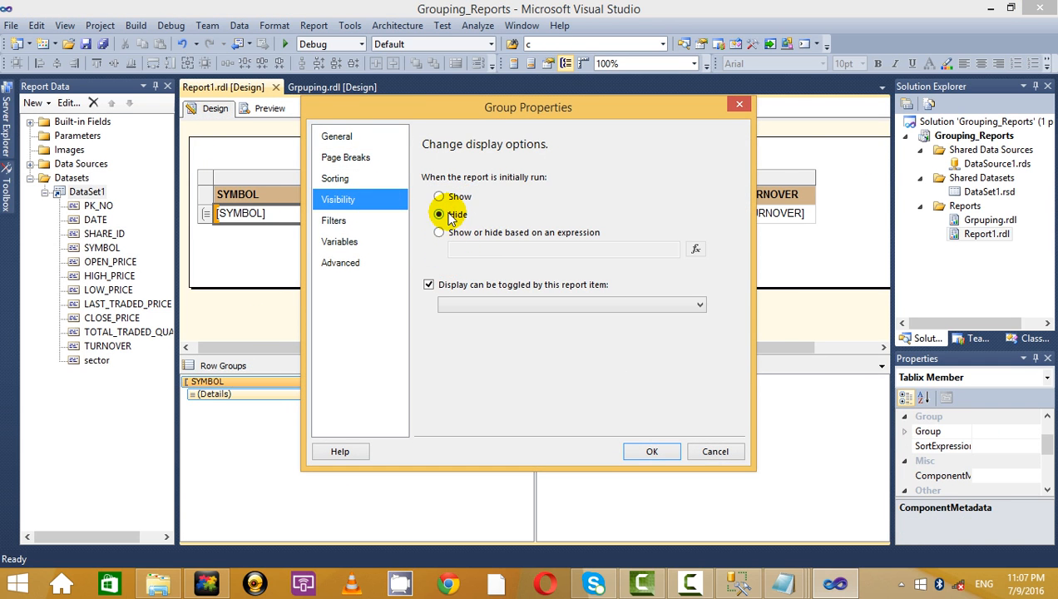
pyautogui.click(737, 105)
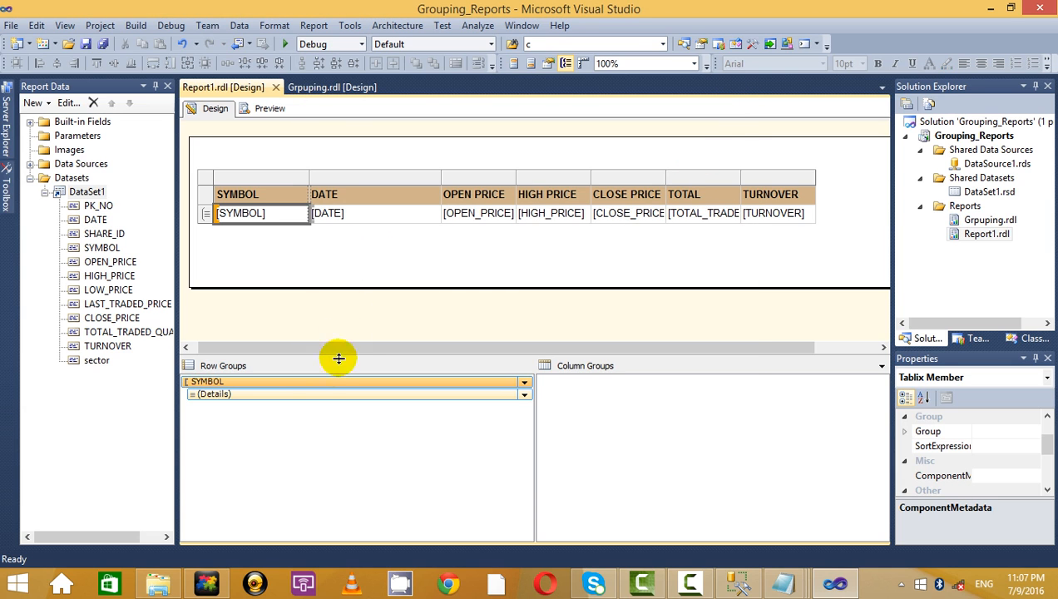
pyautogui.rightClick(264, 397)
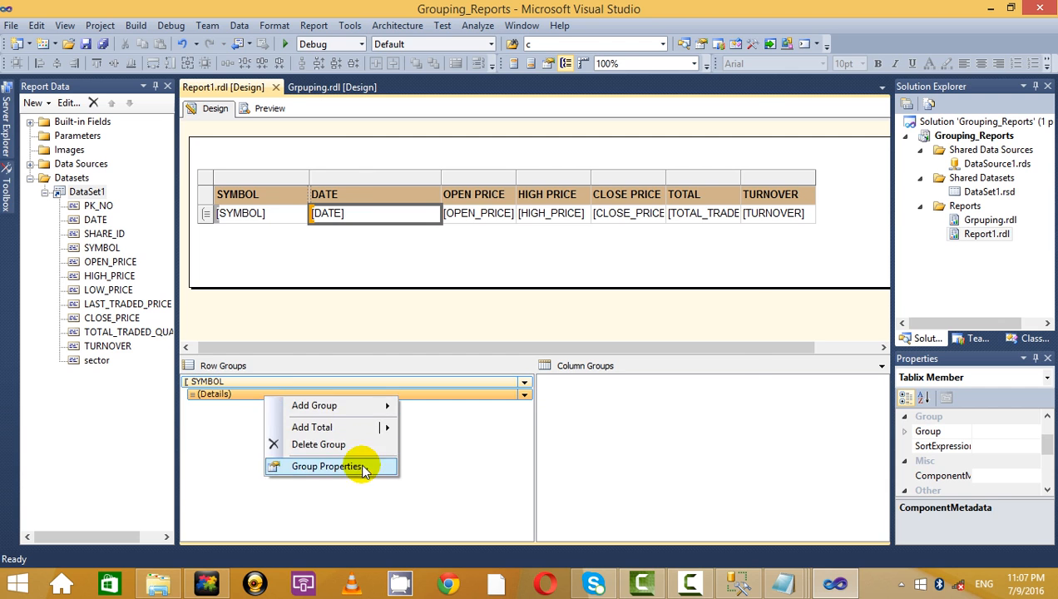
pyautogui.click(340, 465)
pyautogui.click(337, 200)
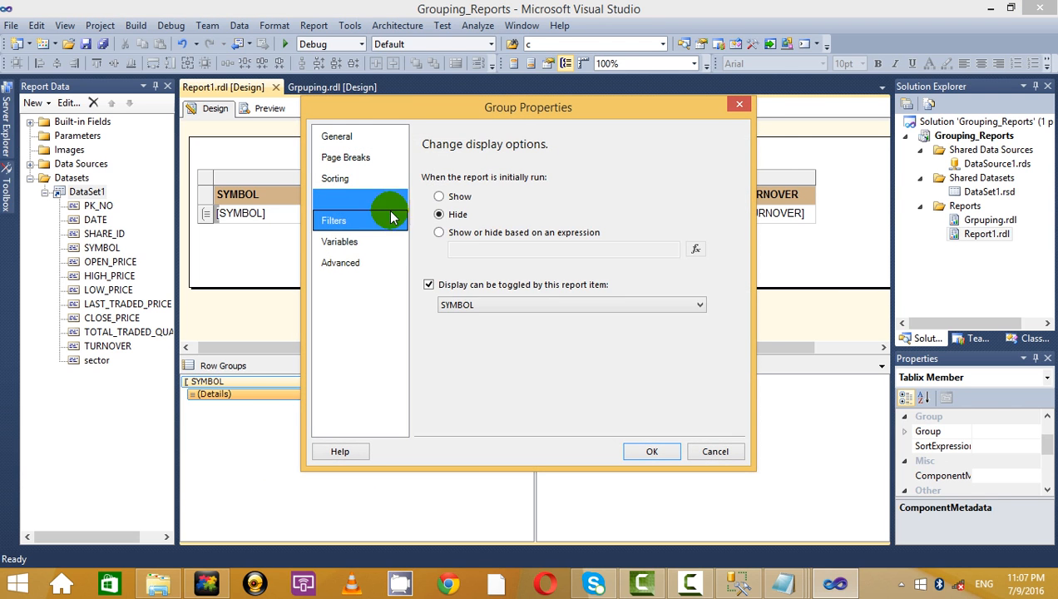
pyautogui.click(649, 451)
# - Set the SYMBOL group to show when the report is initially run, preview the report and return to its design
pyautogui.rightClick(313, 382)
pyautogui.click(374, 450)
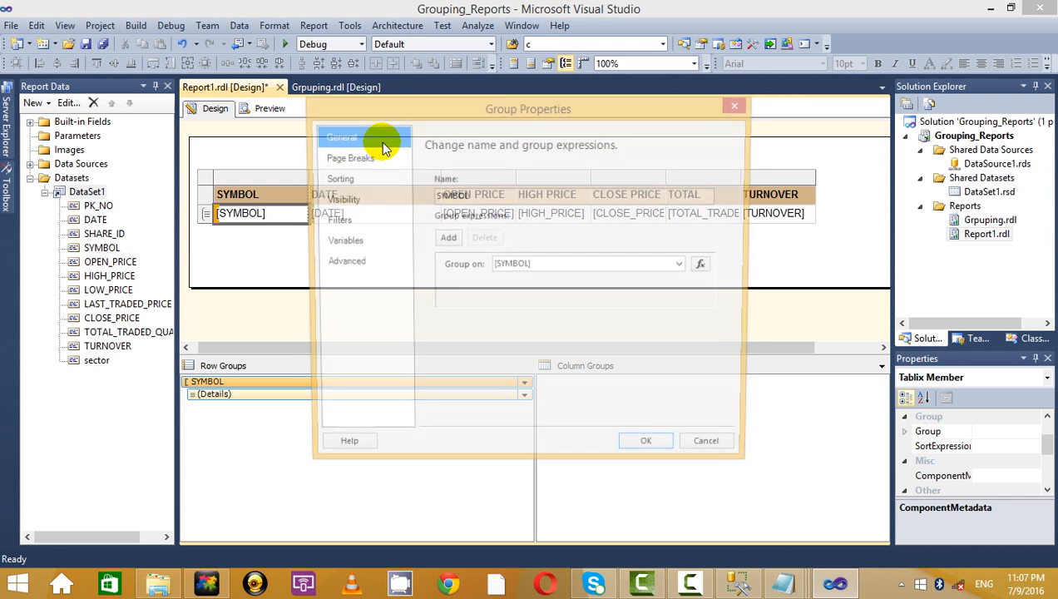
pyautogui.click(371, 202)
pyautogui.click(440, 198)
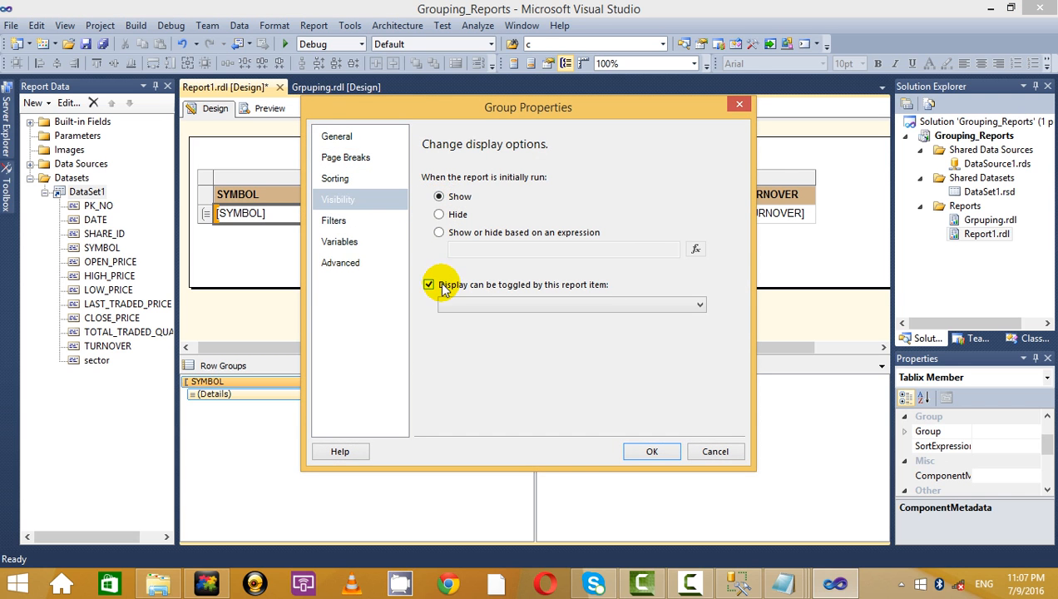
pyautogui.click(674, 455)
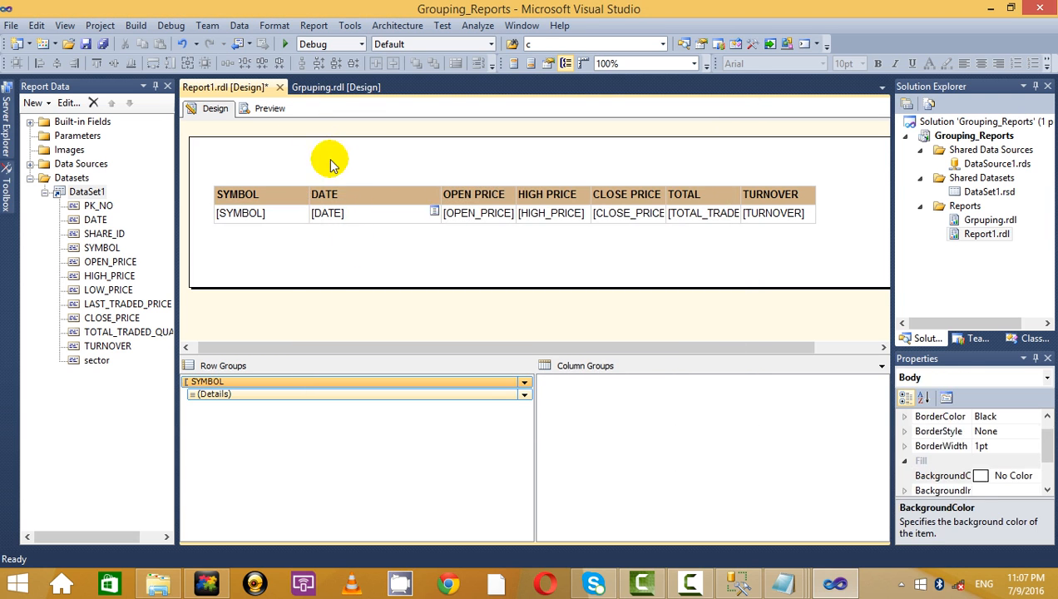
pyautogui.click(269, 109)
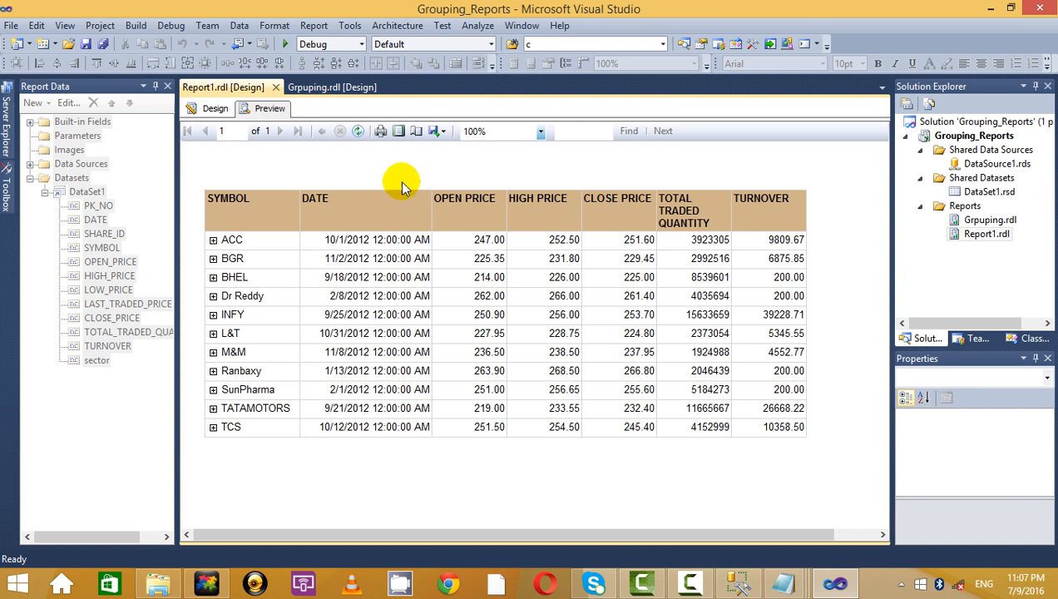
pyautogui.click(214, 109)
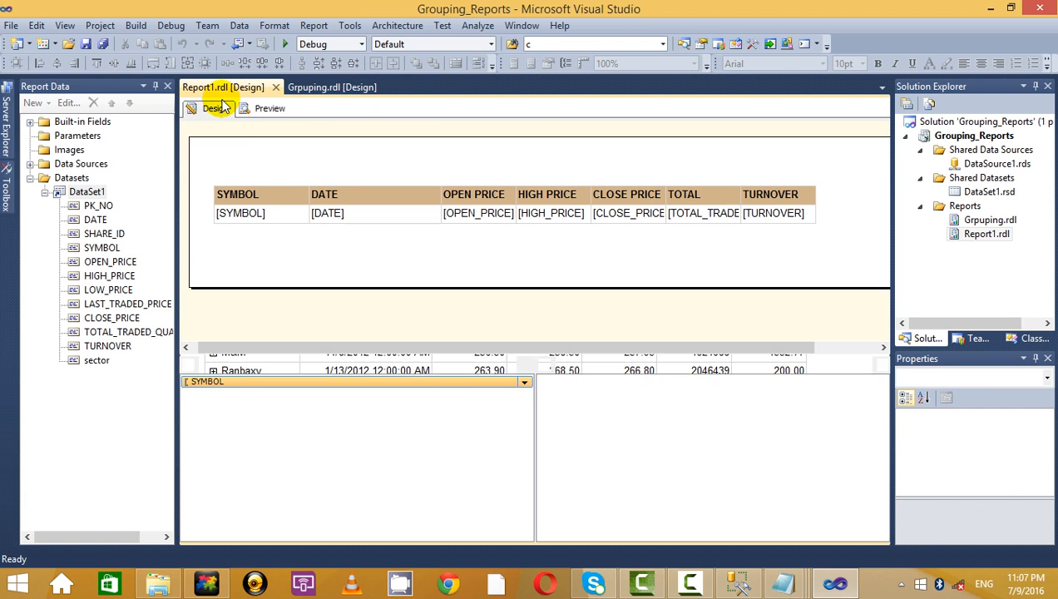
# - Insert a text box at the upper edge of the report body, above the table
pyautogui.click(7, 197)
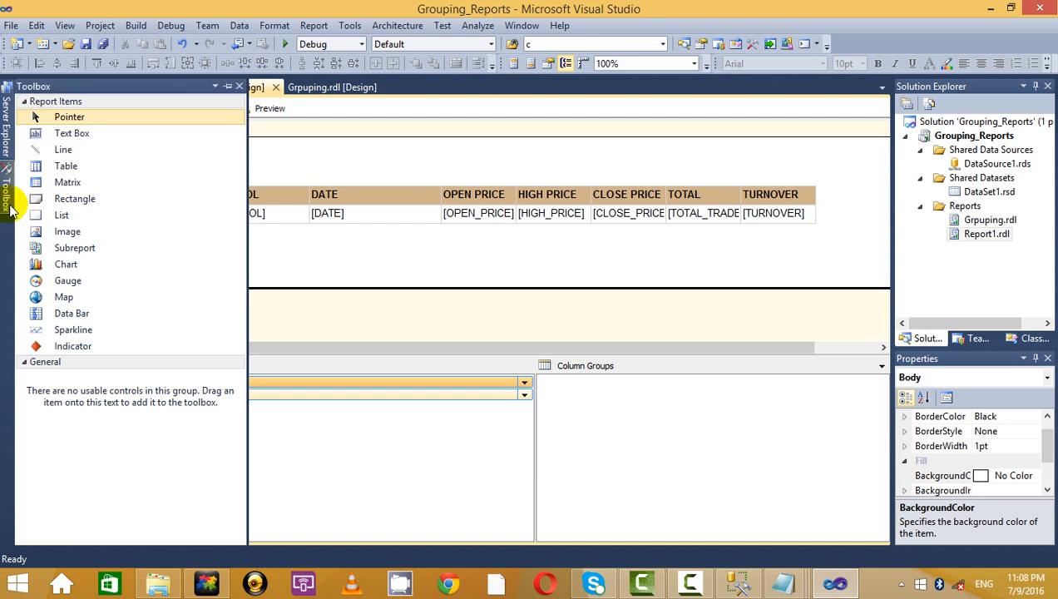
pyautogui.click(70, 168)
pyautogui.click(30, 137)
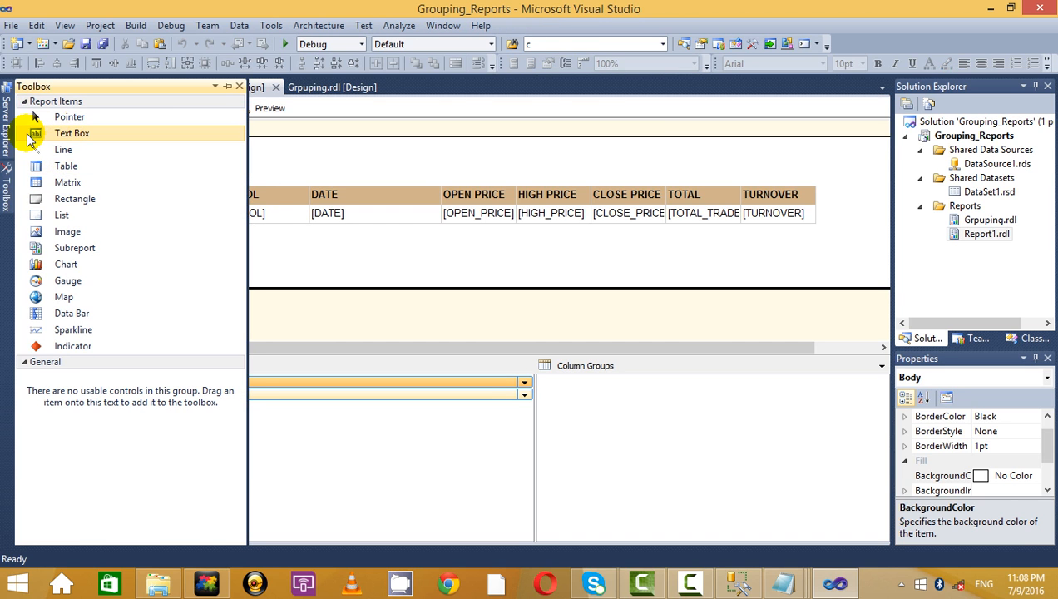
pyautogui.moveTo(47, 134); pyautogui.dragTo(491, 204)
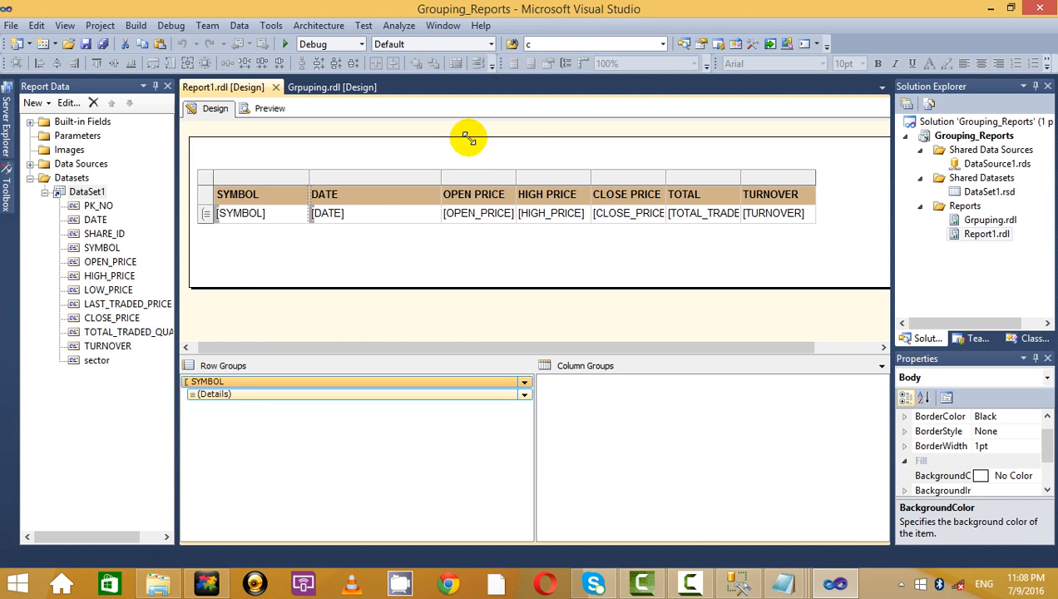
pyautogui.moveTo(468, 139); pyautogui.dragTo(469, 139)
# - Move the table down and to the right within the report body, leaving room for a title
pyautogui.click(329, 195)
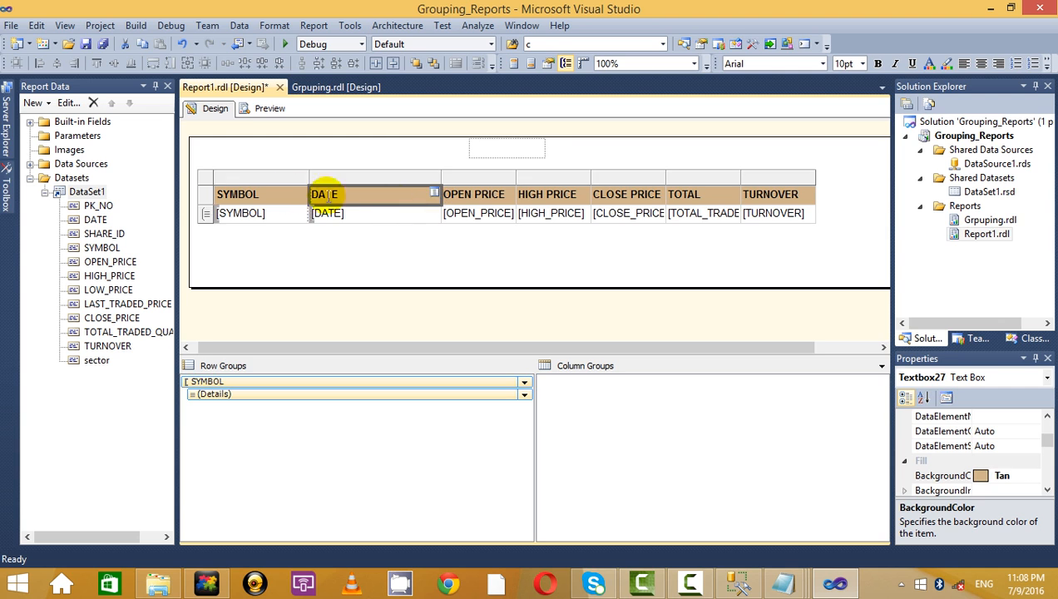
pyautogui.click(204, 178)
pyautogui.moveTo(218, 188); pyautogui.dragTo(271, 226)
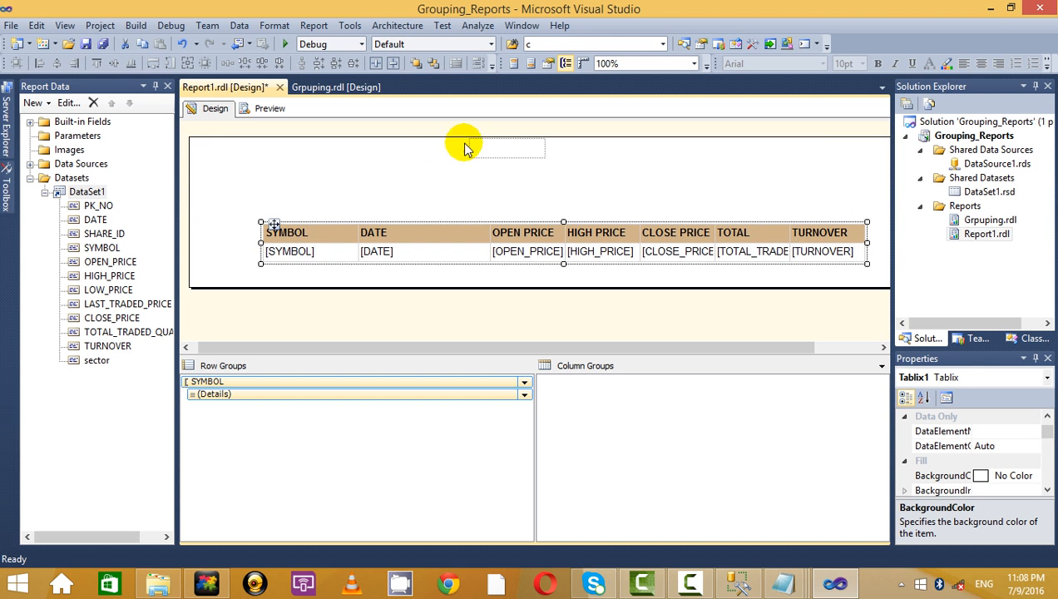
# - Widen the text box across the space above the table and enter the title Share Details
pyautogui.click(470, 148)
pyautogui.moveTo(480, 172); pyautogui.dragTo(357, 172)
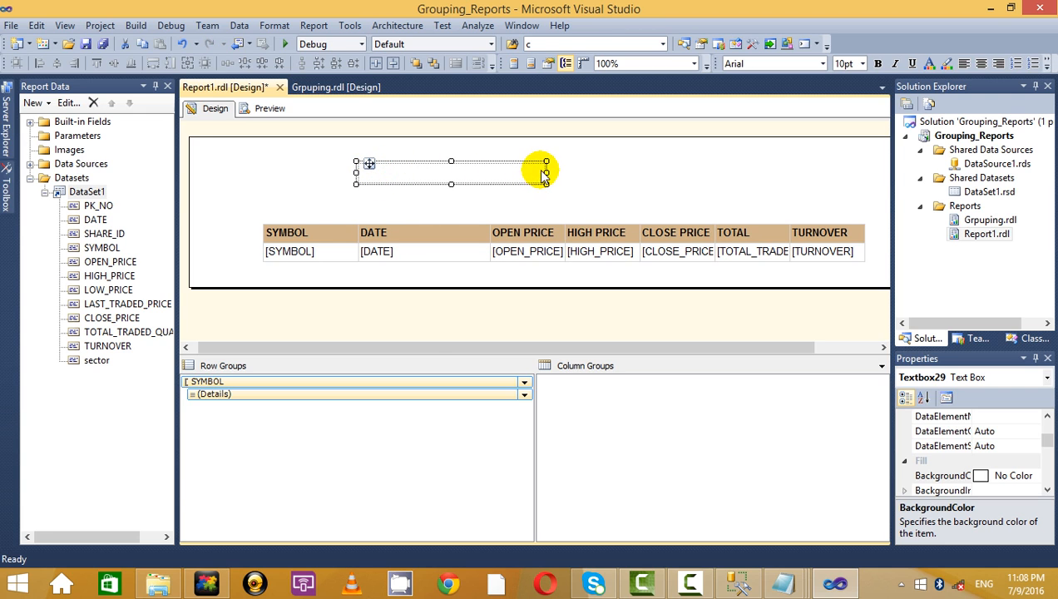
pyautogui.moveTo(546, 173); pyautogui.dragTo(782, 172)
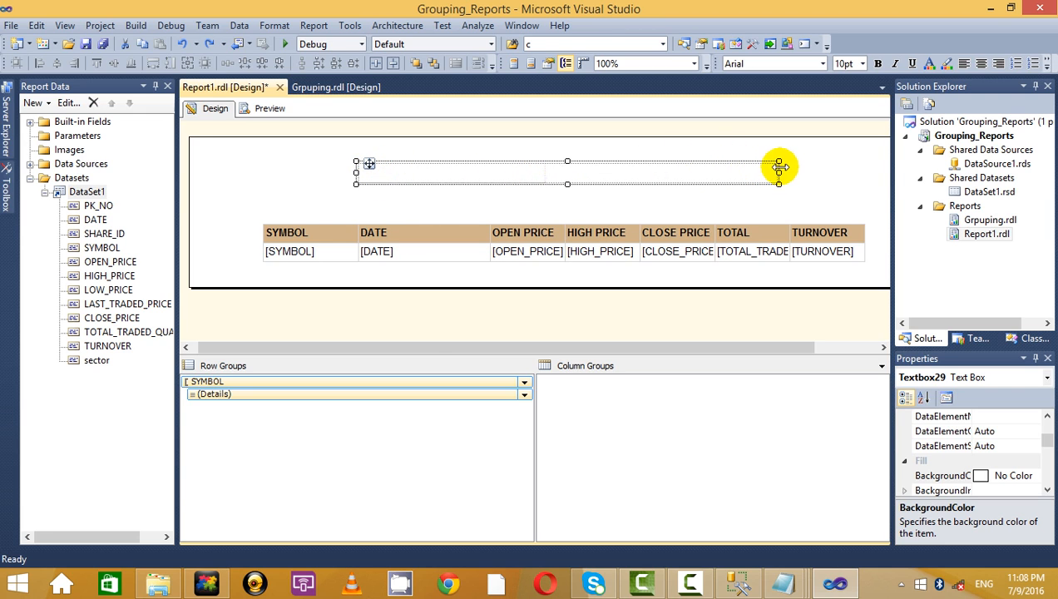
pyautogui.click(643, 171)
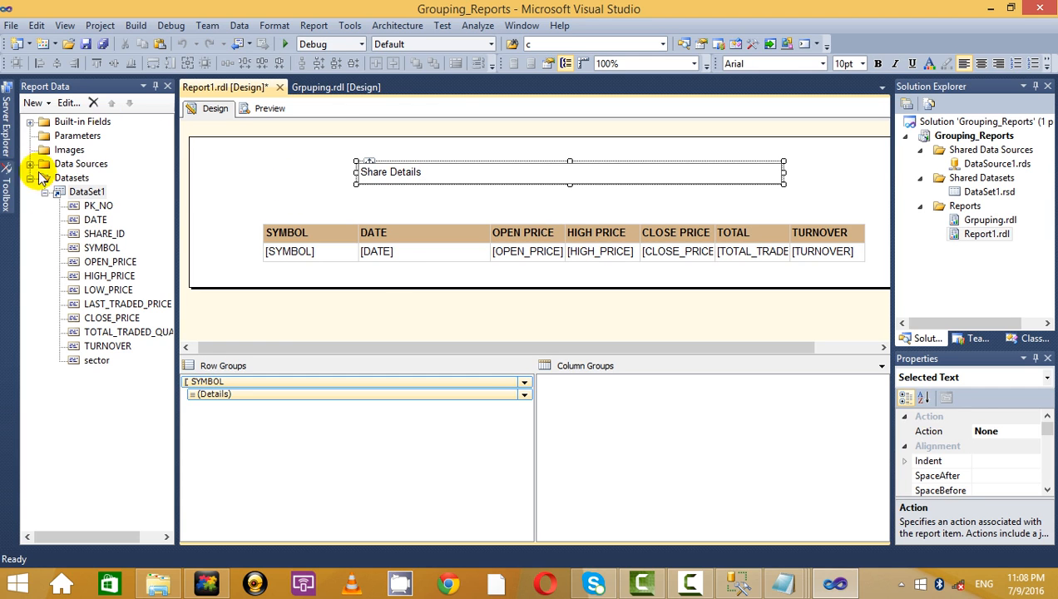
pyautogui.click(501, 198)
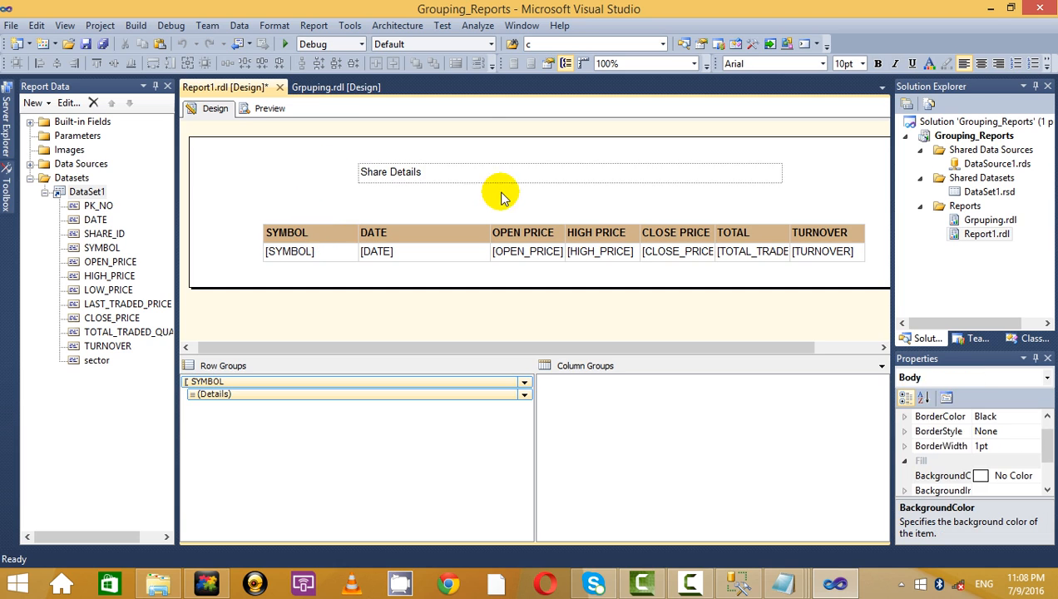
# - Format the Share Details title as bold, italic and centred
pyautogui.click(492, 177)
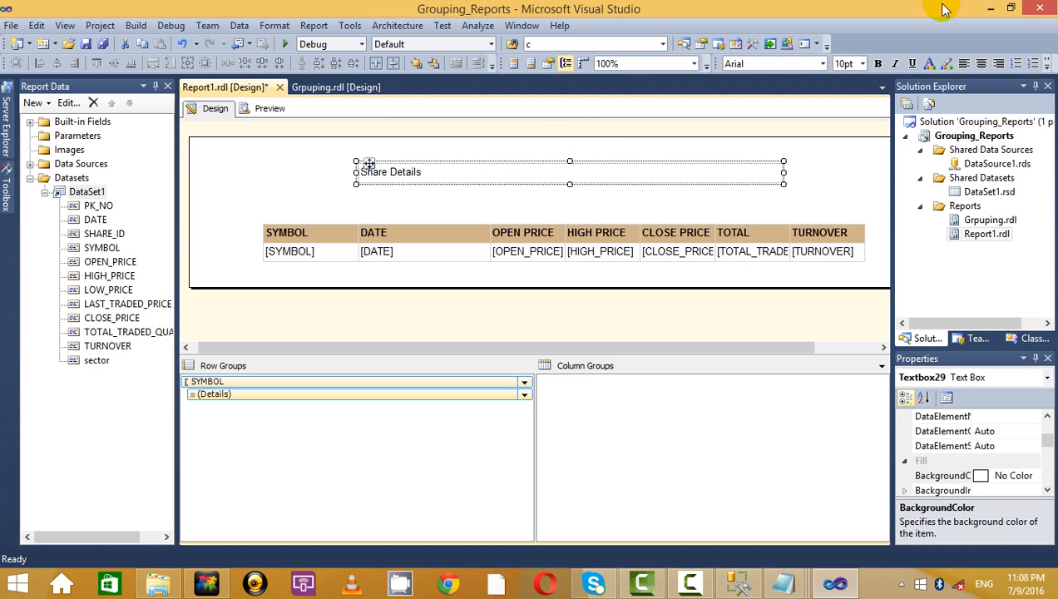
pyautogui.click(878, 63)
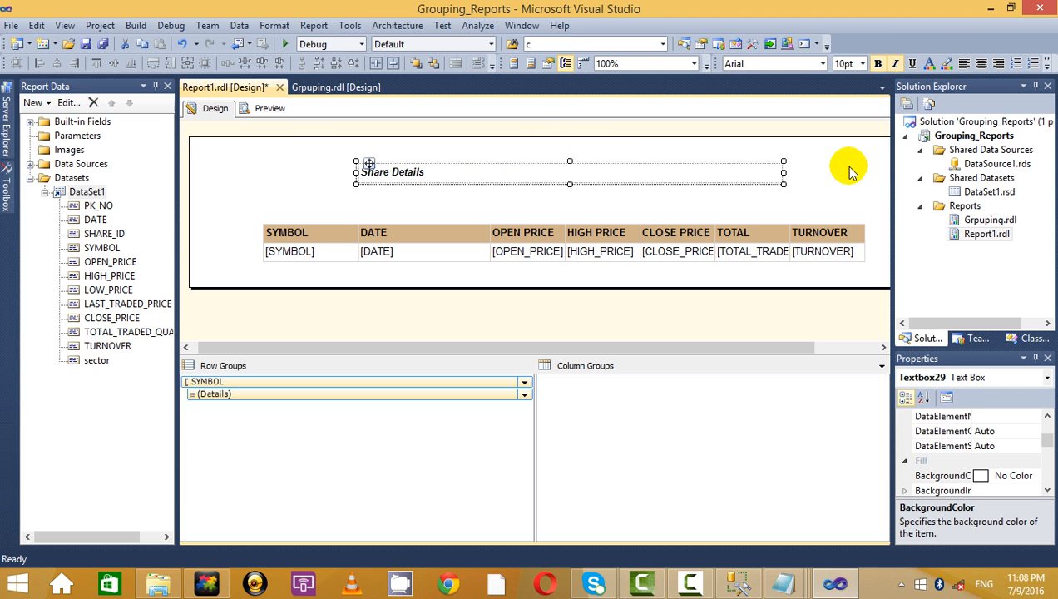
pyautogui.click(980, 63)
pyautogui.click(569, 214)
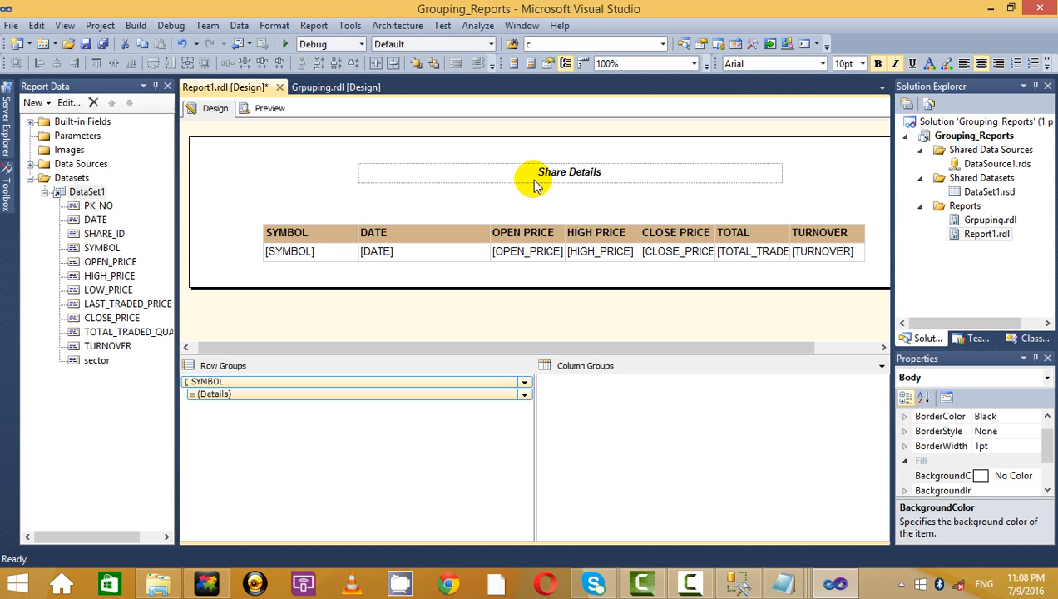
# - Move the Share Details title slightly up and to the left, preview the report and return to its design
pyautogui.click(447, 173)
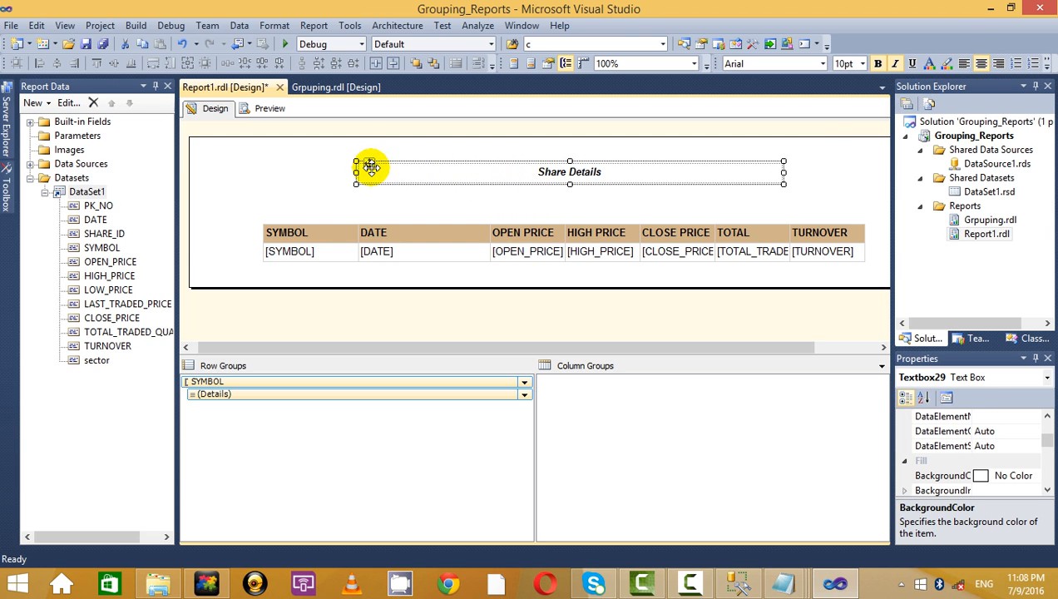
pyautogui.moveTo(371, 167); pyautogui.dragTo(337, 157)
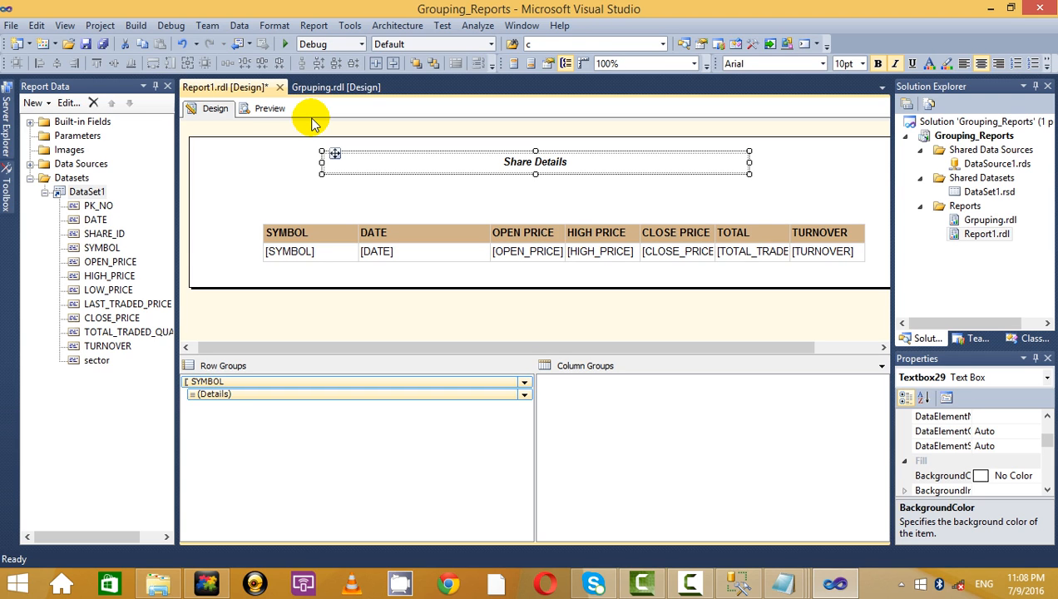
pyautogui.click(503, 199)
pyautogui.click(265, 109)
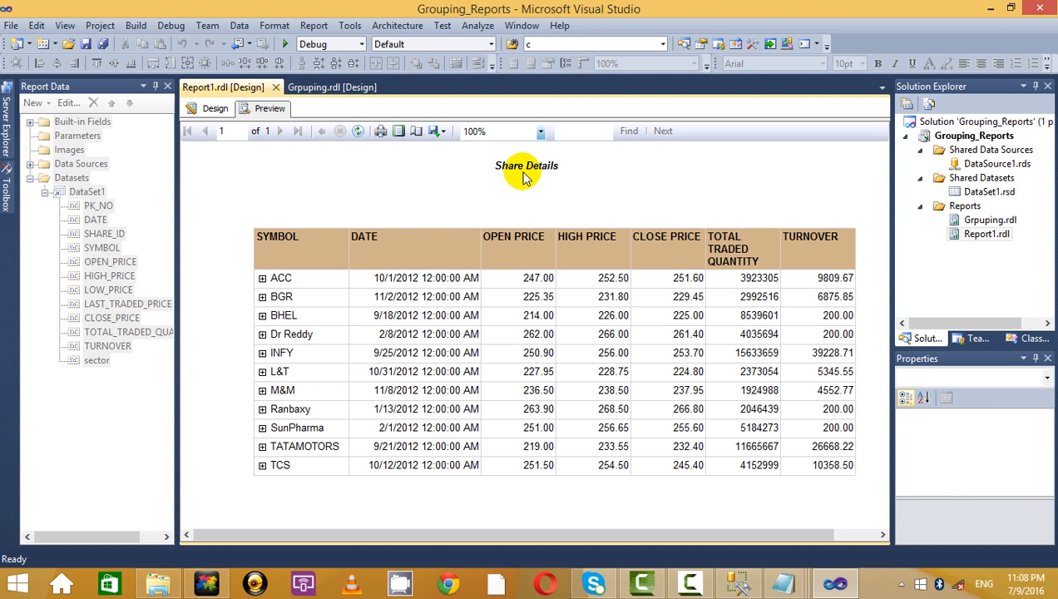
pyautogui.click(223, 109)
# - Move the Share Details title down to just above the table, preview the report and return to its design
pyautogui.click(375, 153)
pyautogui.moveTo(329, 155); pyautogui.dragTo(310, 177)
pyautogui.click(310, 178)
pyautogui.click(688, 584)
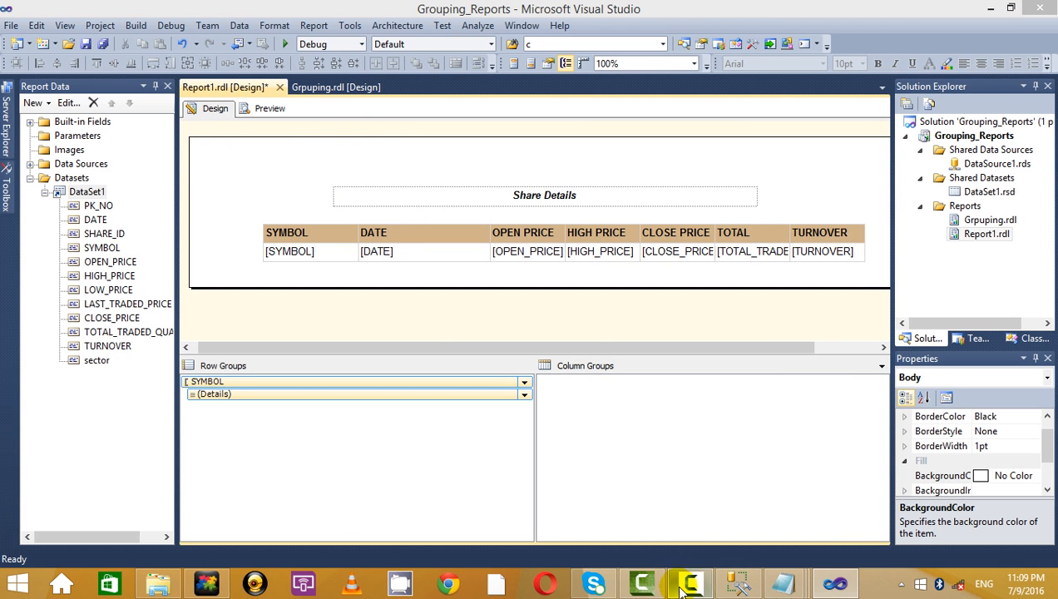
pyautogui.click(1024, 467)
pyautogui.click(501, 301)
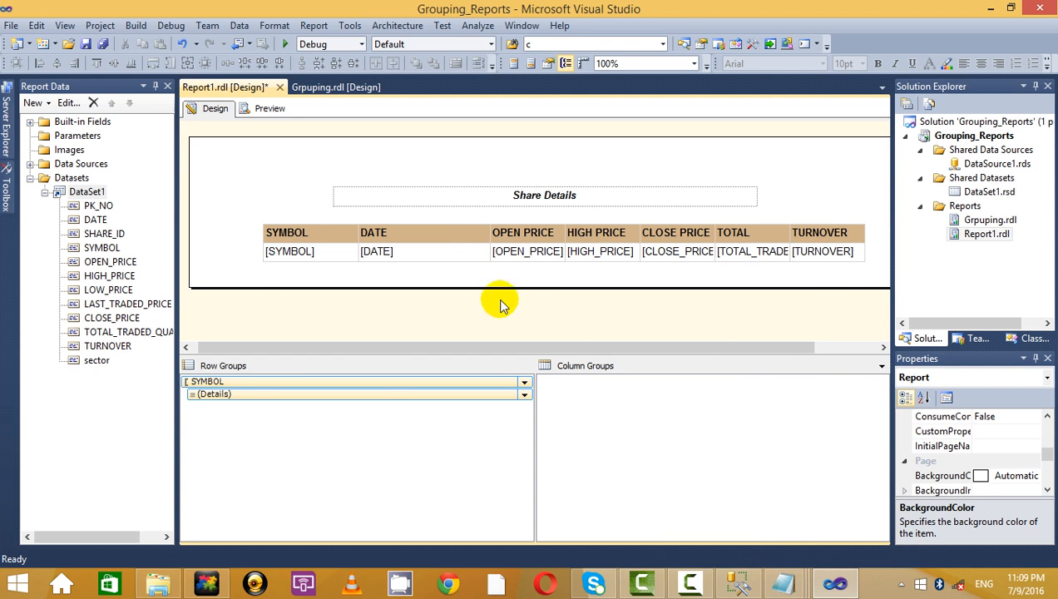
pyautogui.click(266, 109)
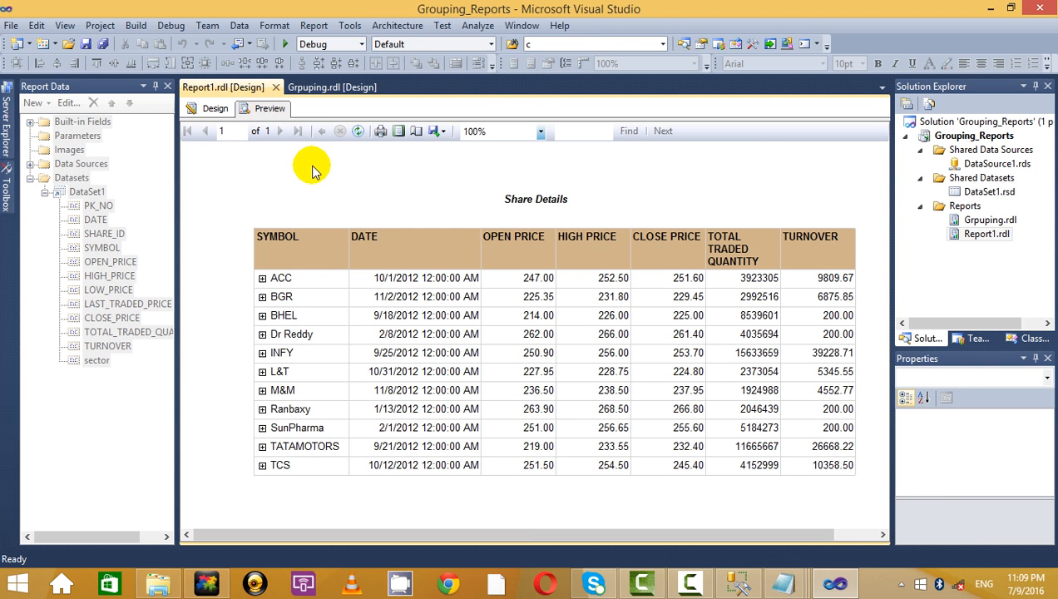
pyautogui.click(216, 110)
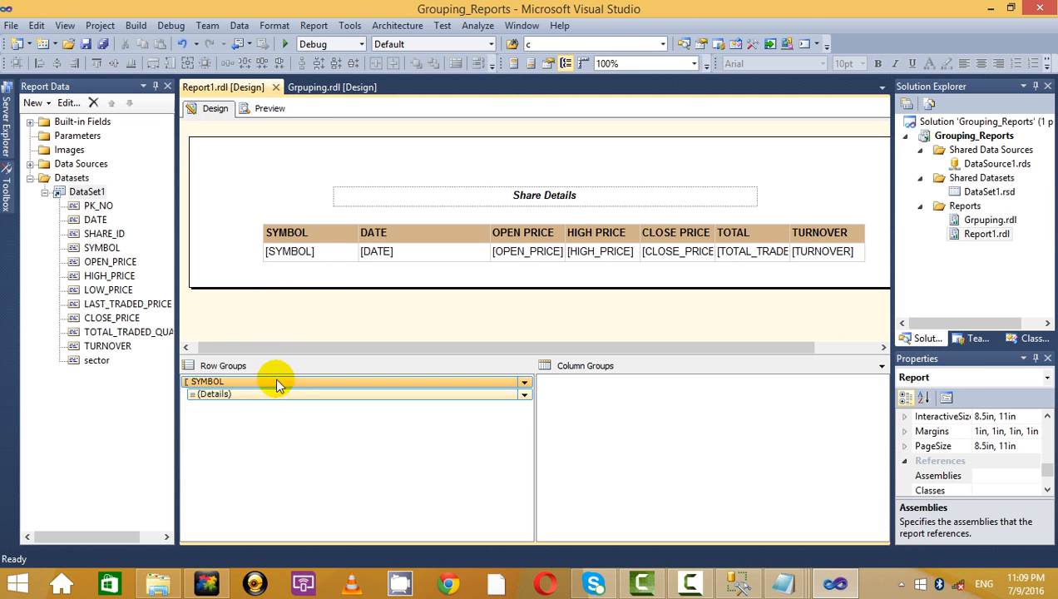
# - Extend the report body's lower edge further below the table, preview the report and return to its design
pyautogui.click(303, 272)
pyautogui.moveTo(355, 288); pyautogui.dragTo(354, 338)
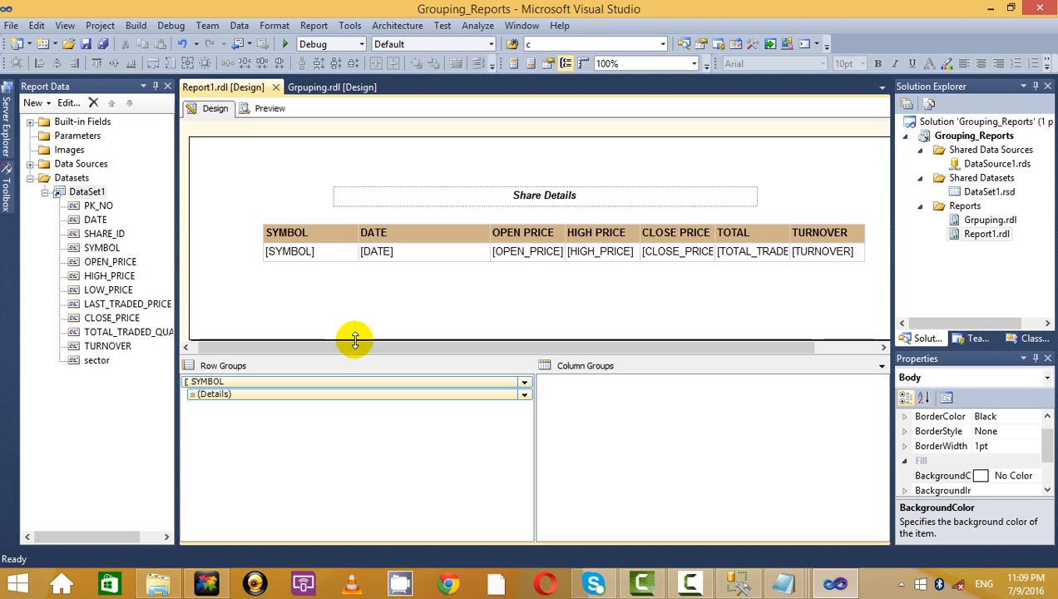
pyautogui.click(331, 249)
pyautogui.click(299, 189)
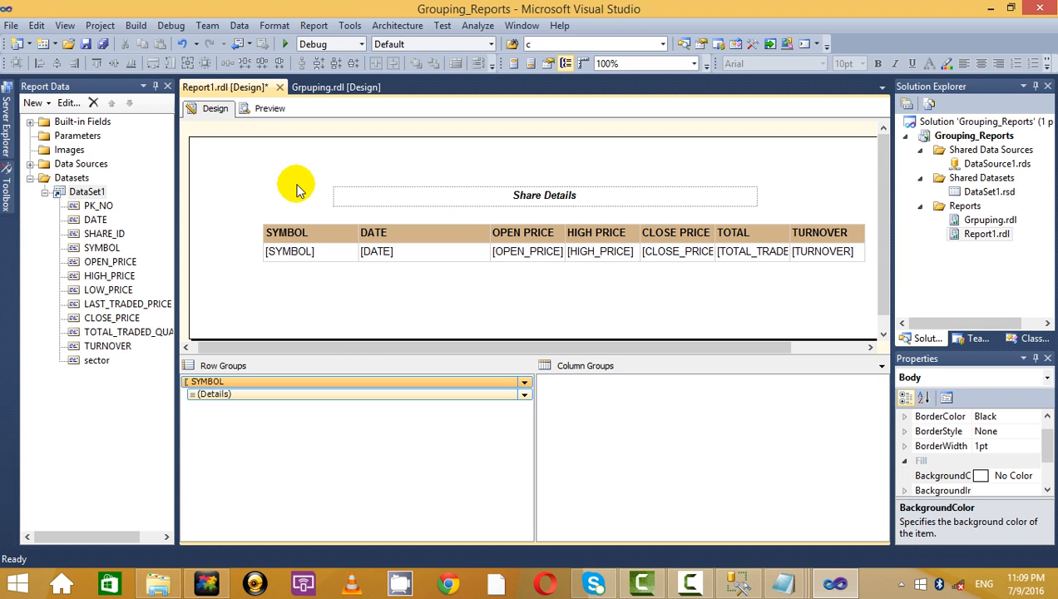
pyautogui.click(480, 189)
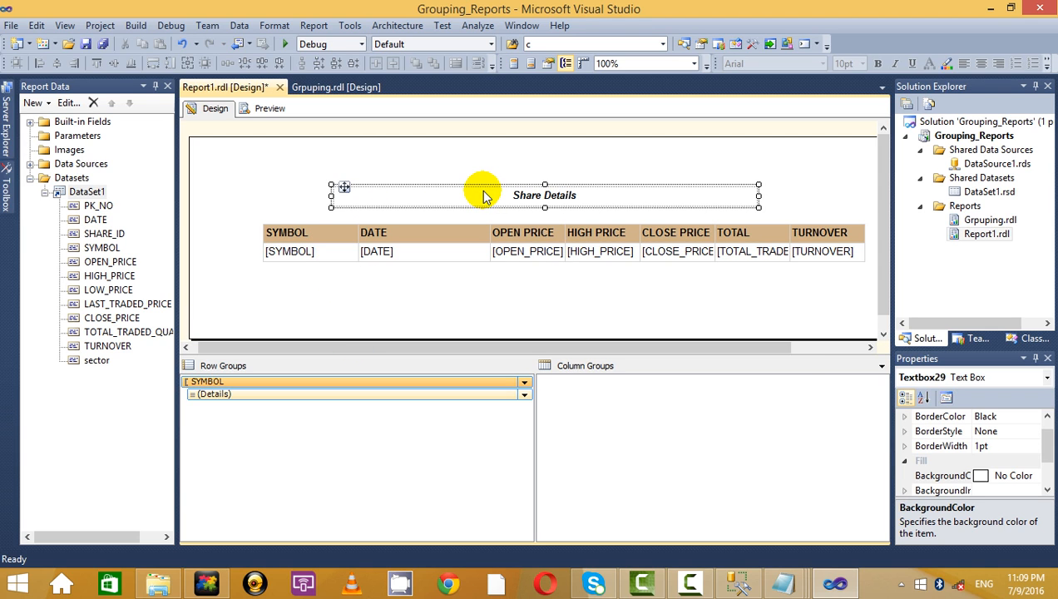
pyautogui.click(553, 281)
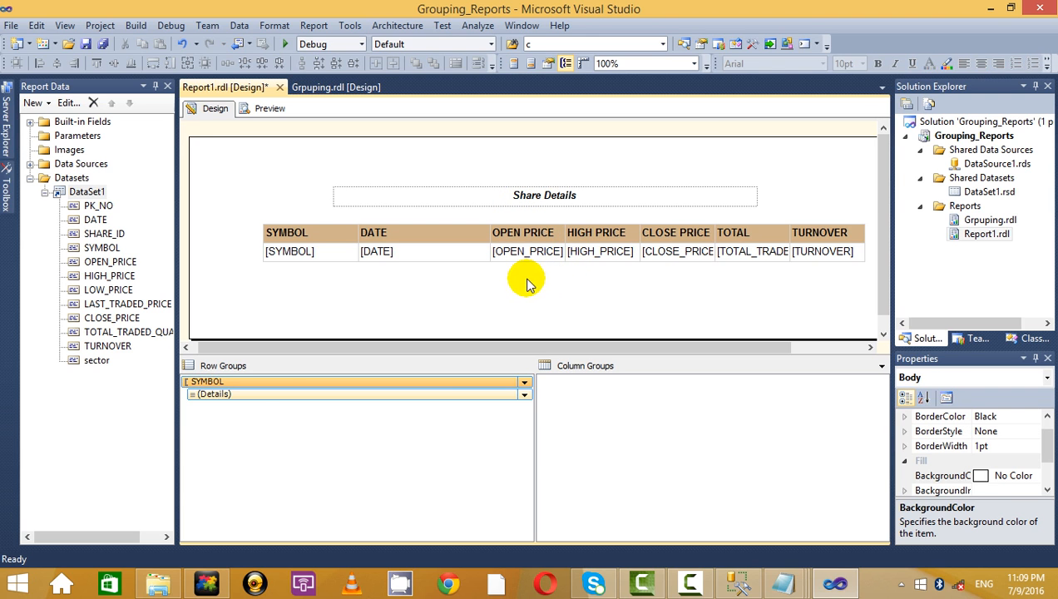
pyautogui.click(267, 110)
pyautogui.click(209, 110)
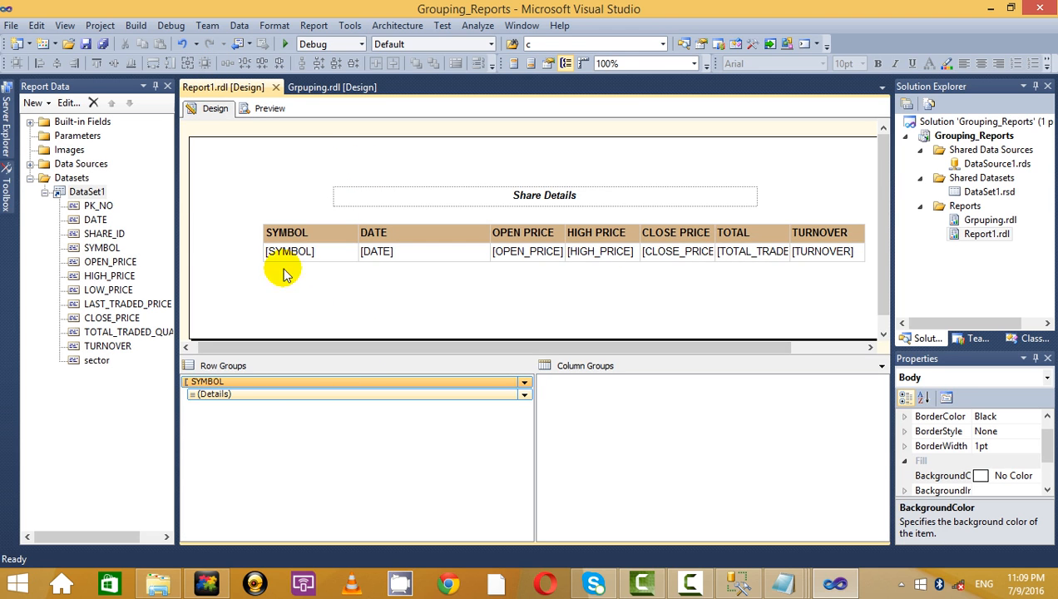
# - Check the properties of the report's DataSet1 and the file properties of the shared dataset DataSet1.rsd
pyautogui.rightClick(87, 192)
pyautogui.click(179, 258)
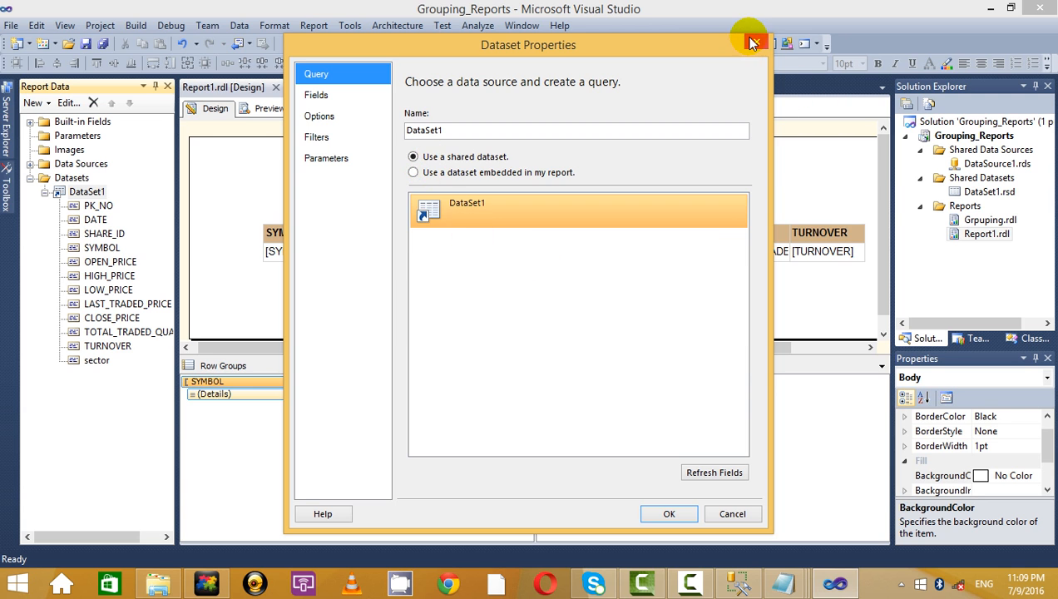
pyautogui.click(752, 44)
pyautogui.rightClick(984, 193)
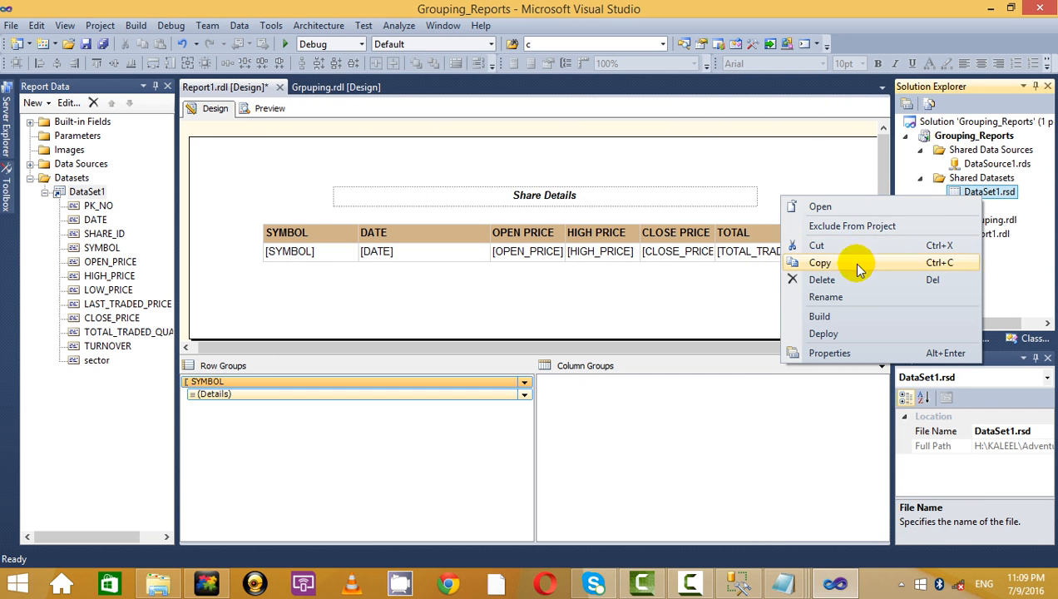
pyautogui.click(863, 351)
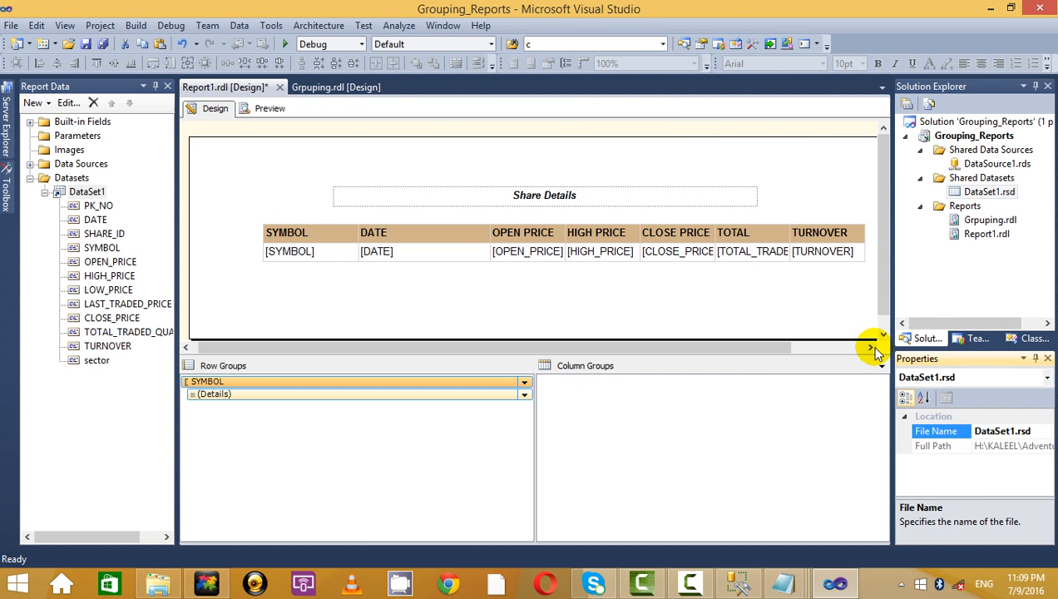
# - Open the shared dataset DataSet1.rsd, select its full SELECT query text and close the dataset properties
pyautogui.doubleClick(987, 193)
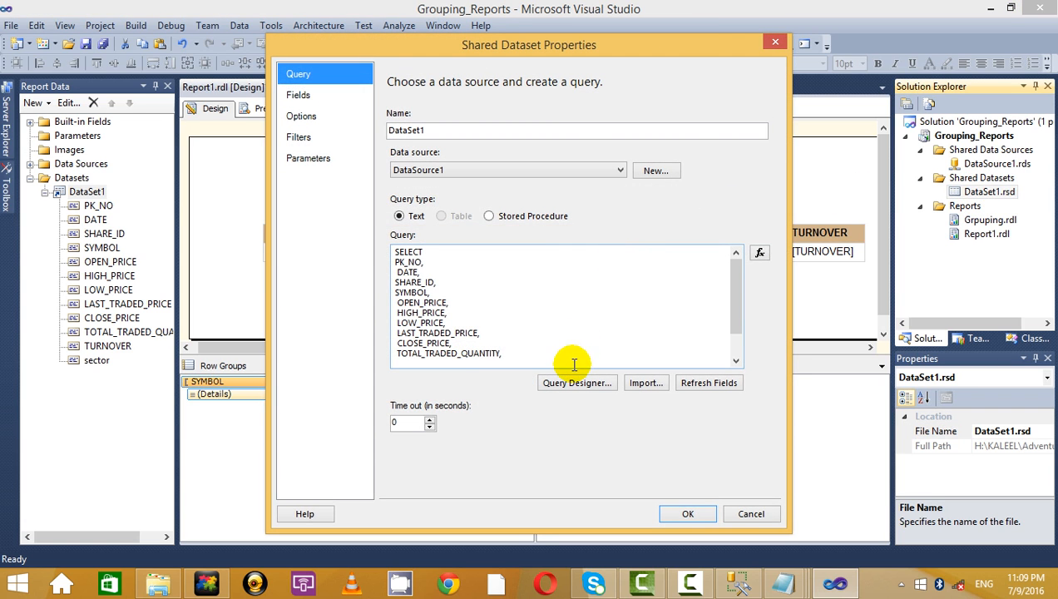
pyautogui.click(574, 363)
pyautogui.scroll(-1, 734, 300)
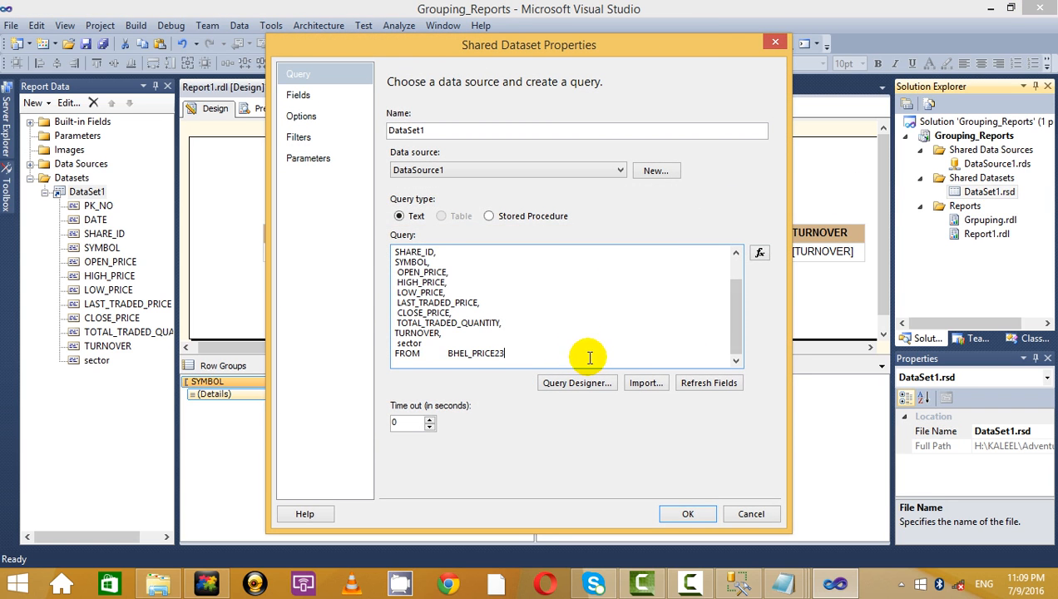
pyautogui.moveTo(589, 358); pyautogui.dragTo(371, 240)
pyautogui.click(713, 260)
pyautogui.click(775, 42)
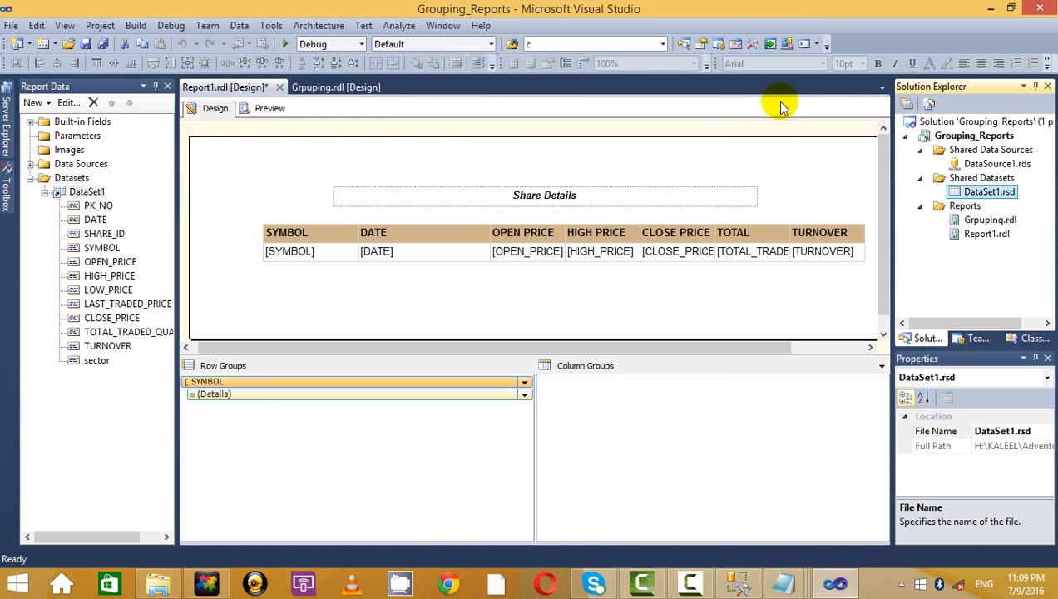
pyautogui.click(964, 206)
pyautogui.rightClick(966, 208)
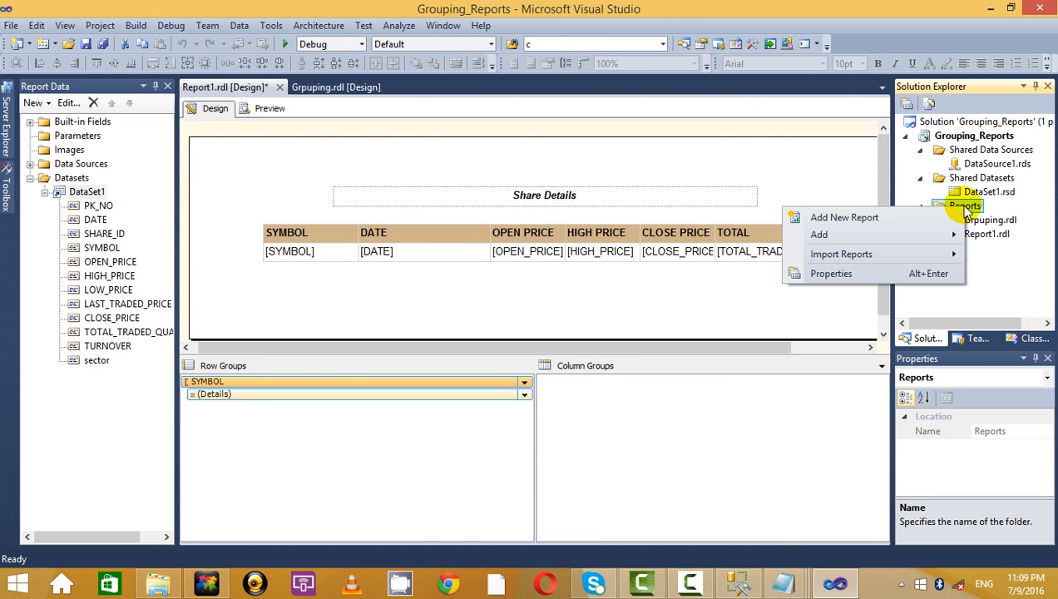
pyautogui.click(882, 217)
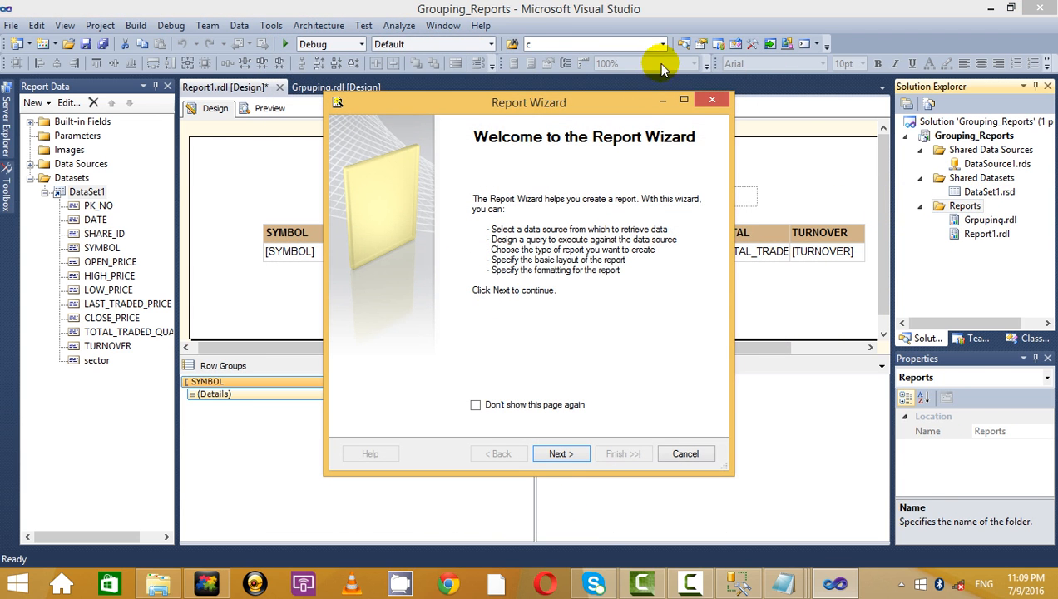
pyautogui.click(712, 100)
# - Add a new empty report item named Report2.rdl to the Reports folder
pyautogui.rightClick(943, 206)
pyautogui.moveTo(794, 236)
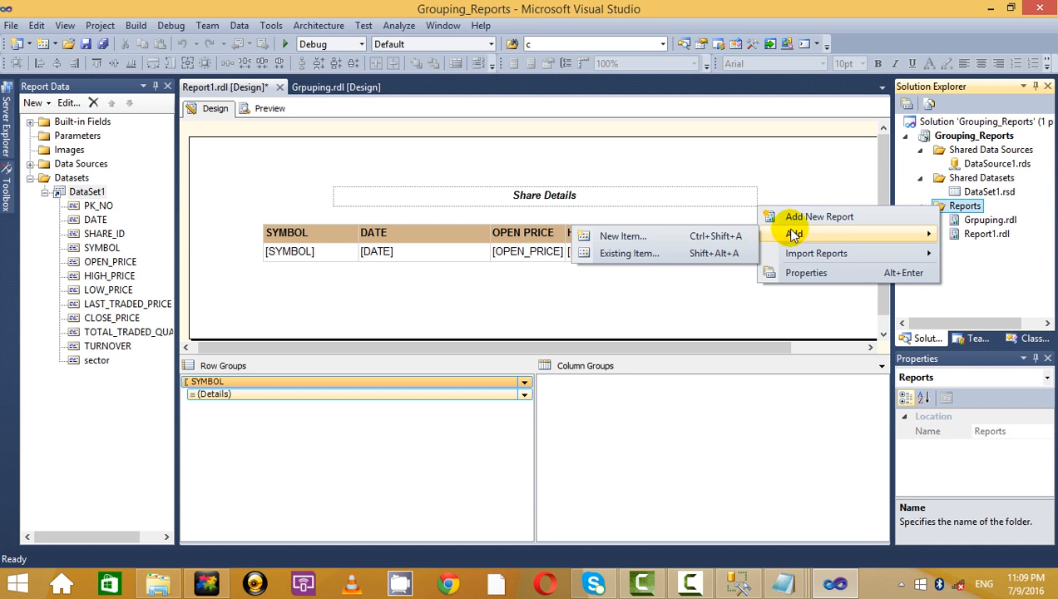
pyautogui.click(653, 236)
pyautogui.click(435, 160)
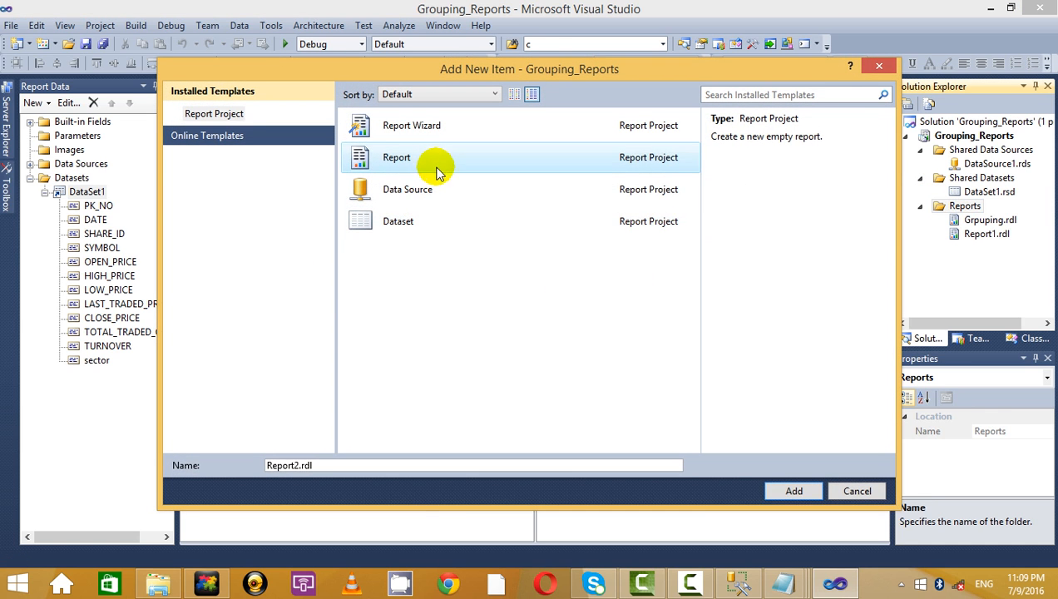
pyautogui.click(794, 490)
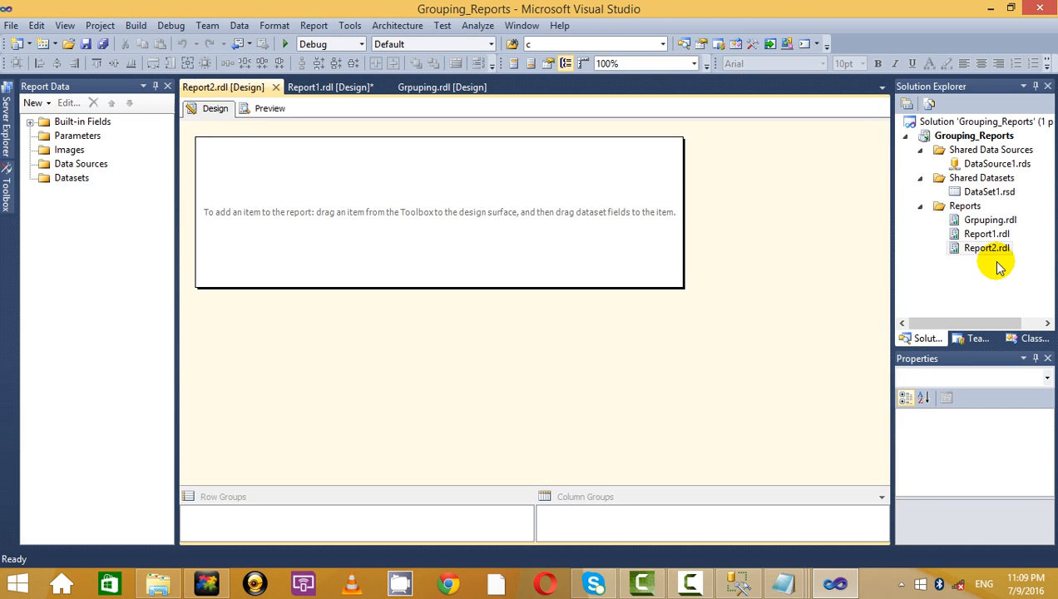
# - Add an embedded Microsoft SQL Server data source named DataSource1 to Report2, leaving the connection string empty
pyautogui.rightClick(102, 164)
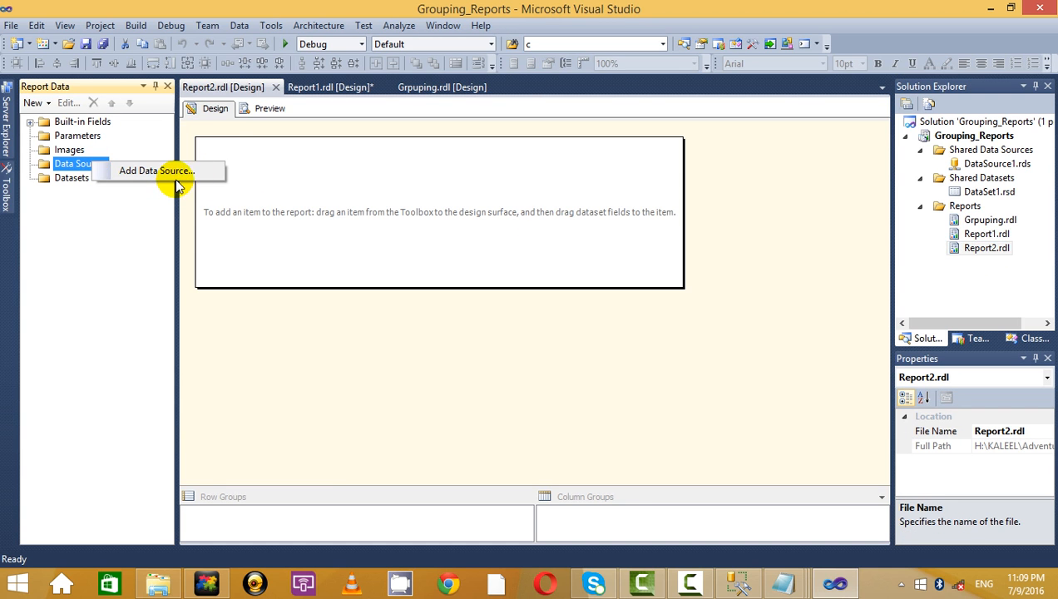
pyautogui.click(212, 180)
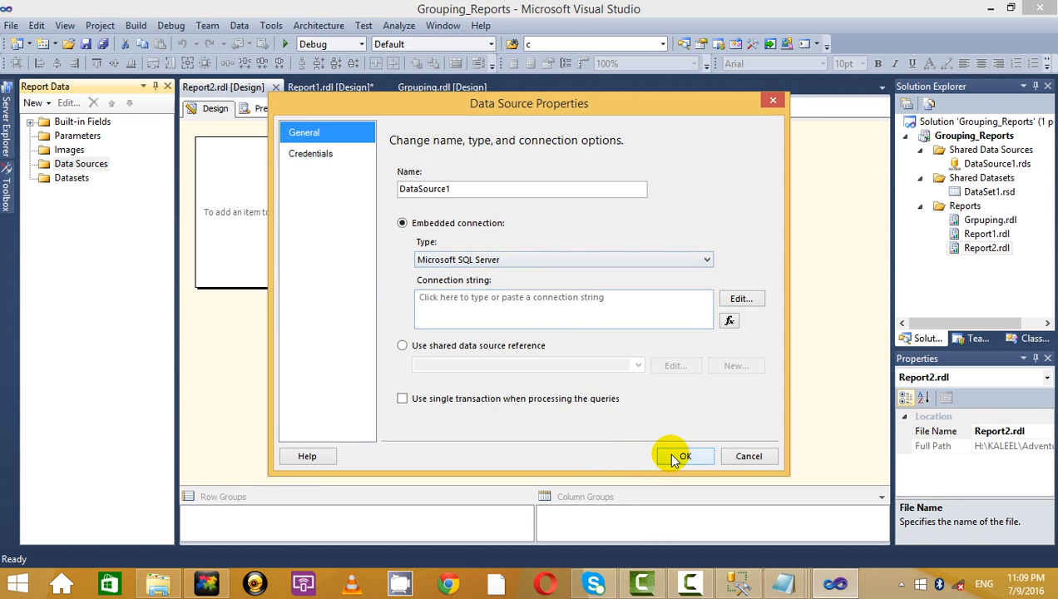
pyautogui.click(678, 455)
# - Try to create a dataset embedded in the report from DataSource1 and build its query in the Query Designer
pyautogui.rightClick(60, 195)
pyautogui.click(104, 199)
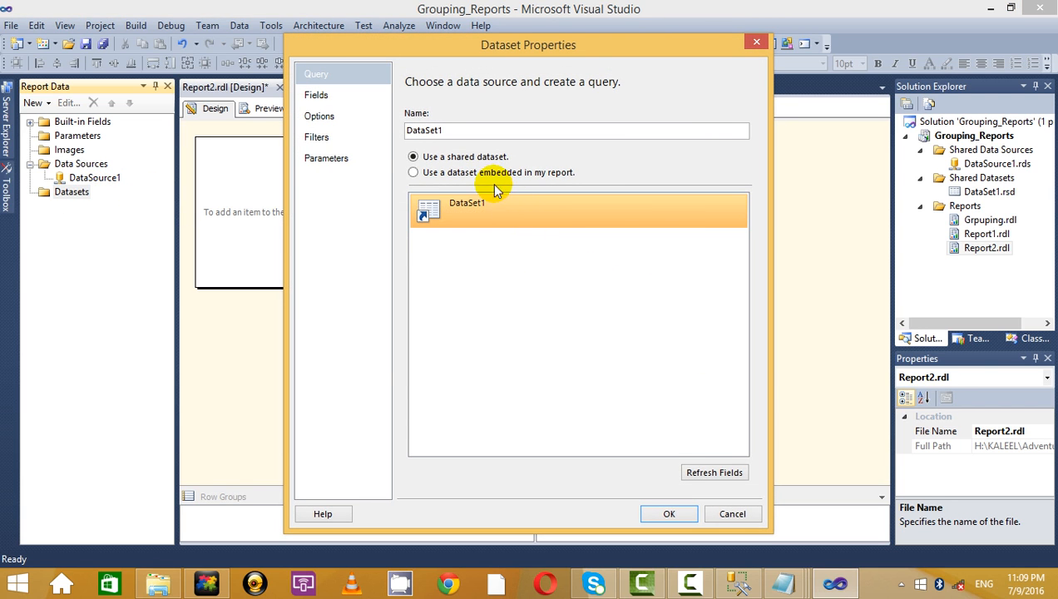
pyautogui.click(497, 172)
pyautogui.click(545, 218)
pyautogui.click(527, 231)
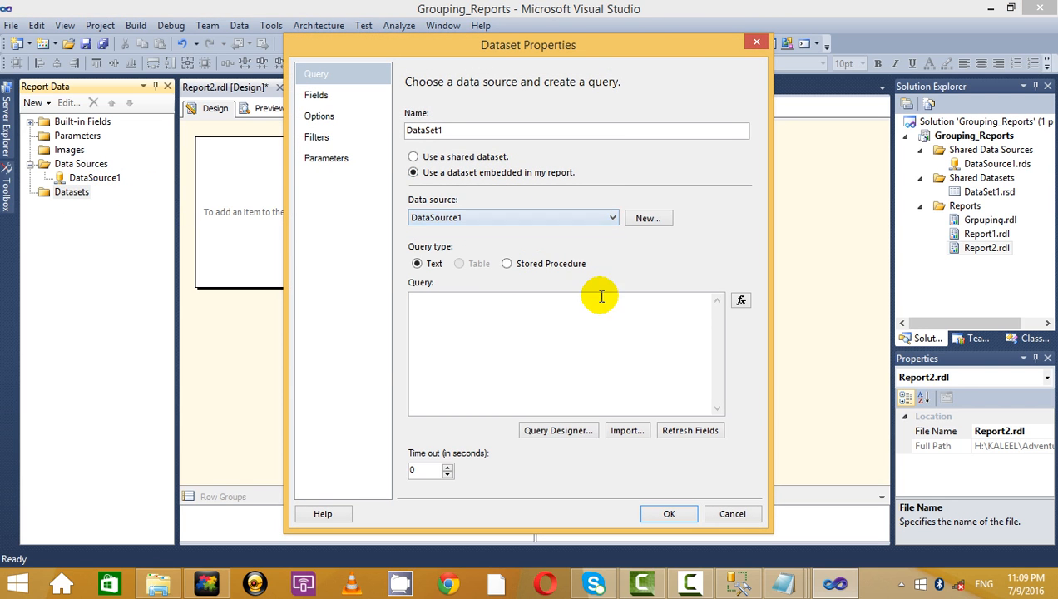
pyautogui.click(591, 430)
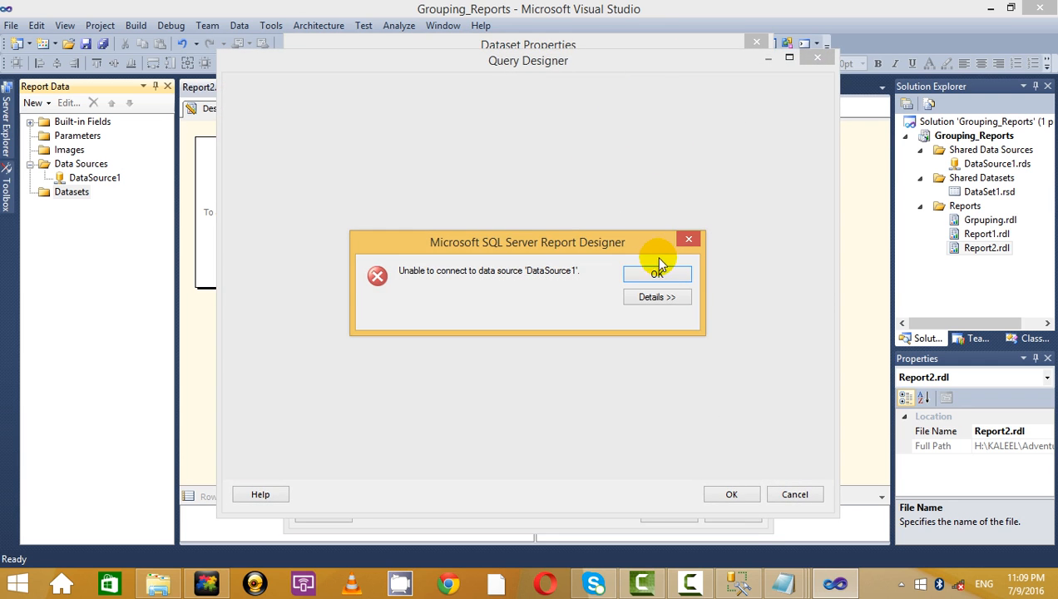
pyautogui.click(658, 276)
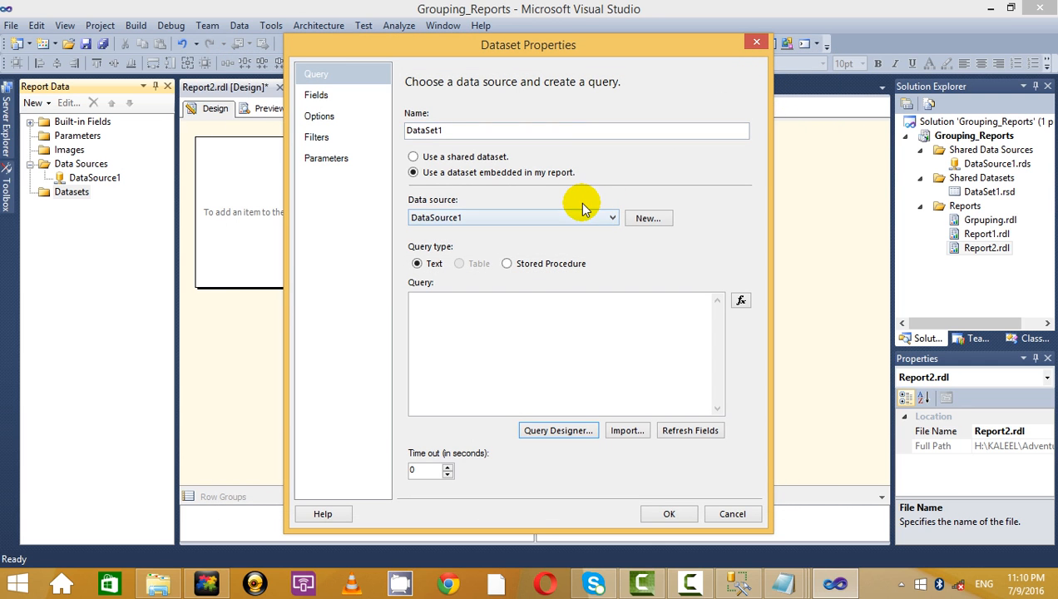
pyautogui.click(758, 44)
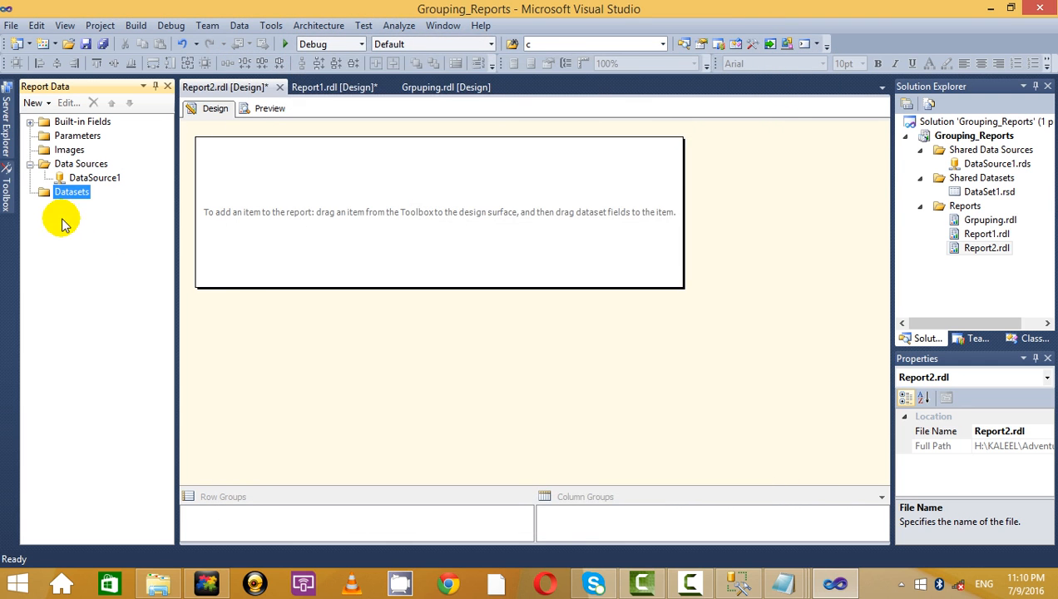
pyautogui.rightClick(98, 164)
pyautogui.click(177, 176)
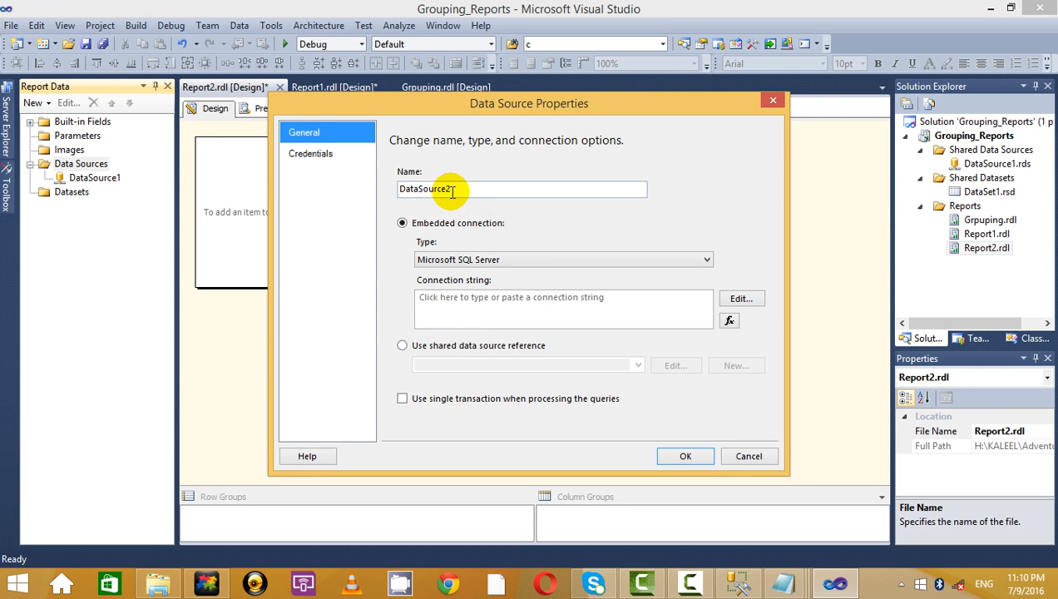
pyautogui.click(772, 100)
# - Delete DataSource1 from Report2's data sources and confirm the deletion
pyautogui.click(100, 178)
pyautogui.rightClick(116, 179)
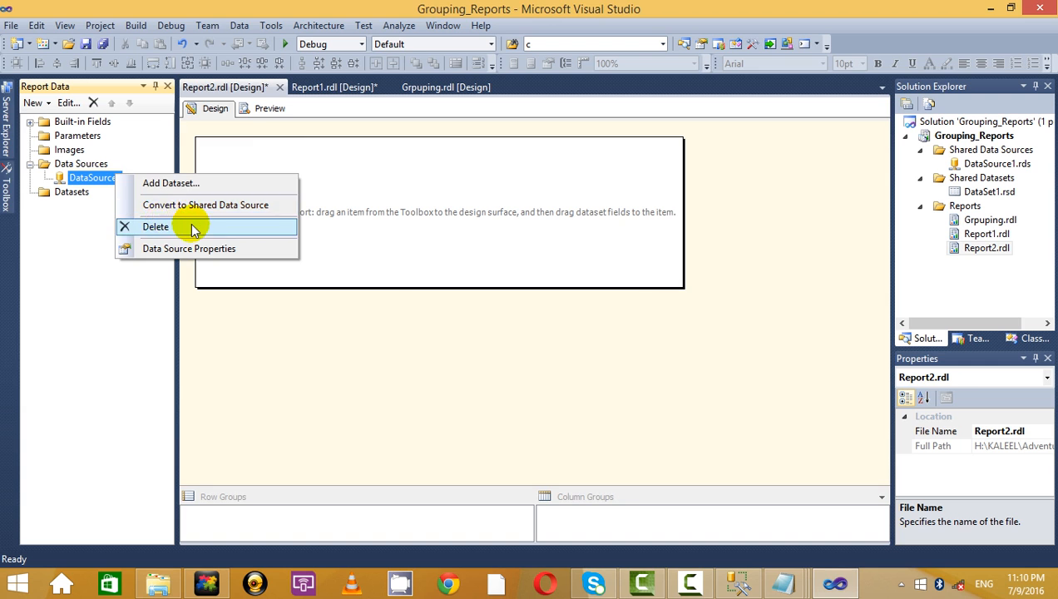
pyautogui.click(189, 225)
pyautogui.click(529, 346)
# - Start a new embedded Microsoft SQL Server data source named DataSource1 and set its connection's server name to "."
pyautogui.rightClick(125, 168)
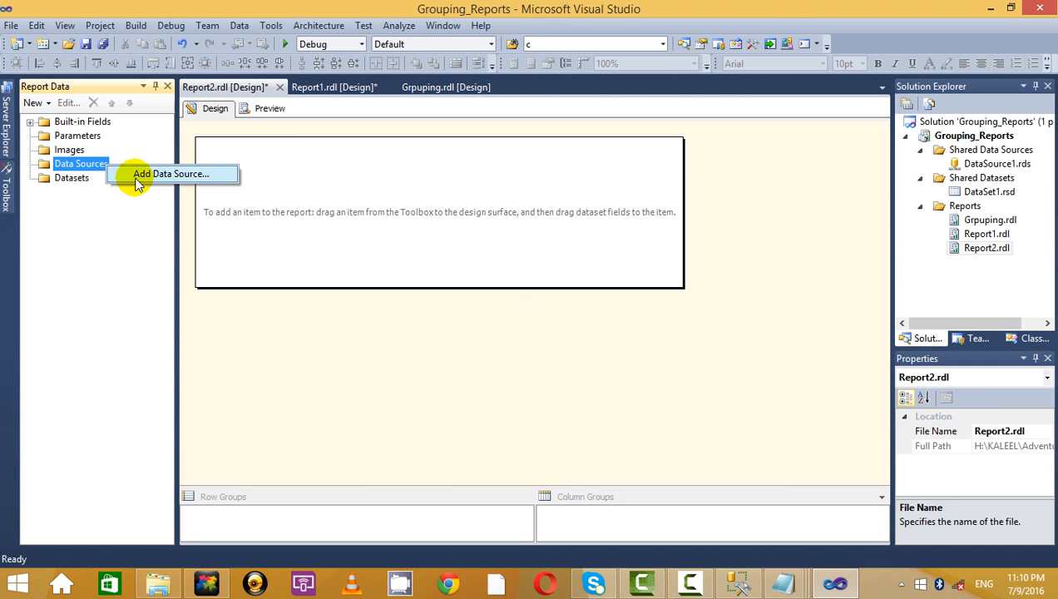
pyautogui.click(179, 172)
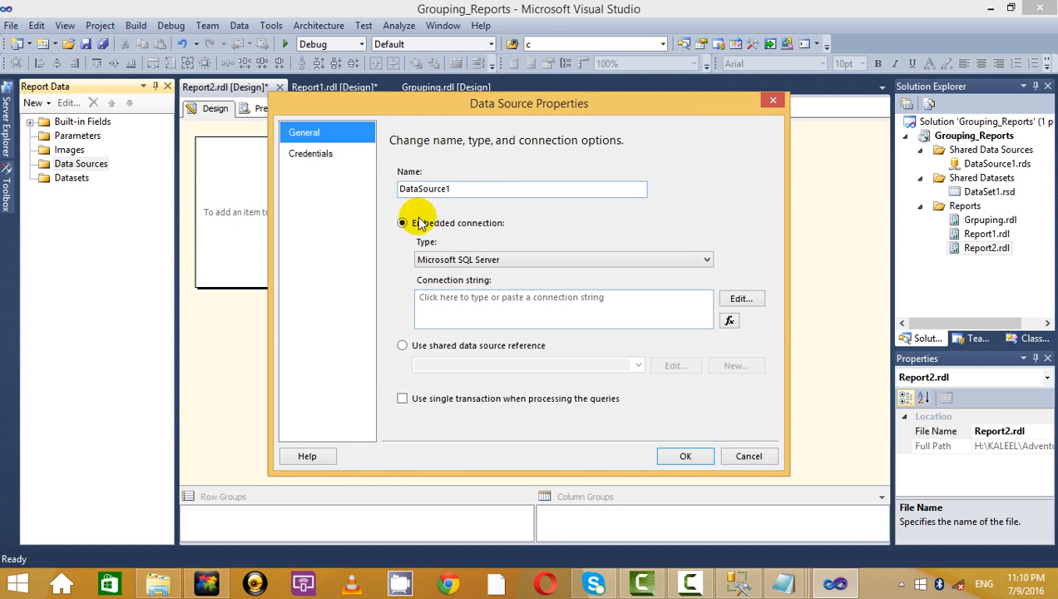
pyautogui.click(741, 299)
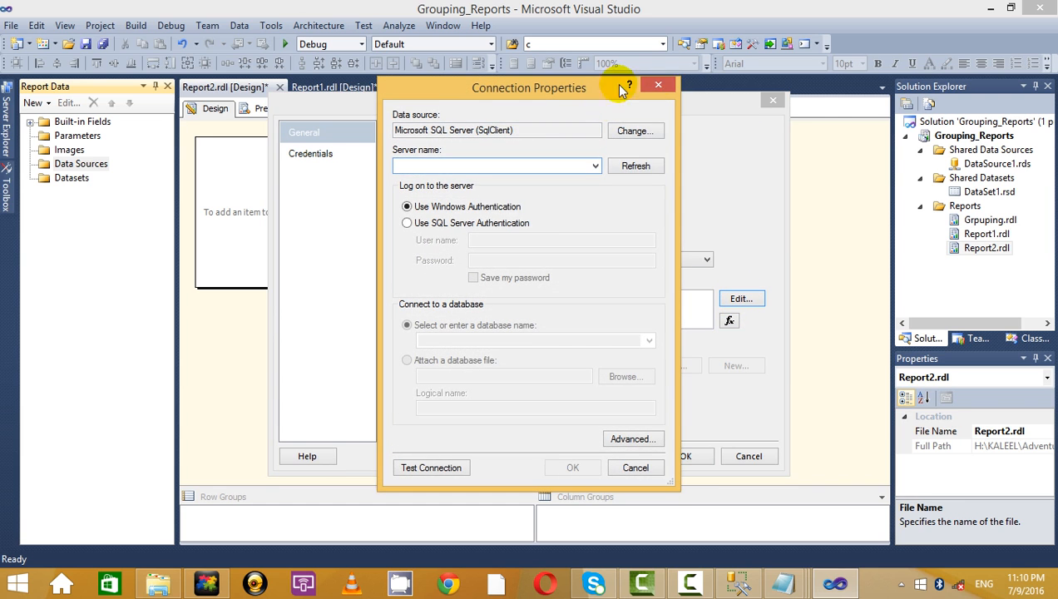
pyautogui.click(659, 86)
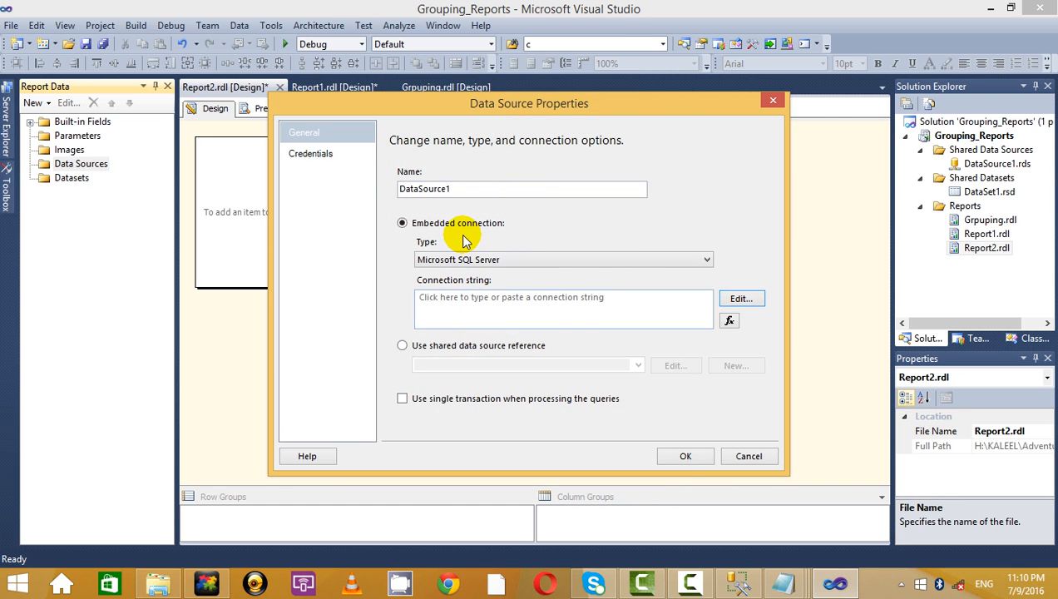
pyautogui.click(739, 301)
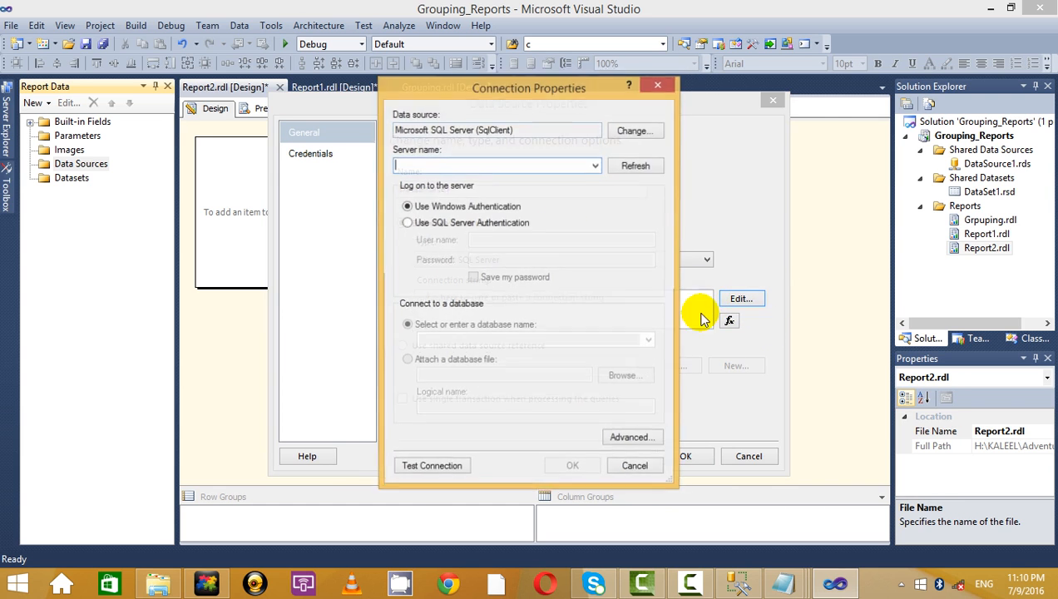
pyautogui.write('.')
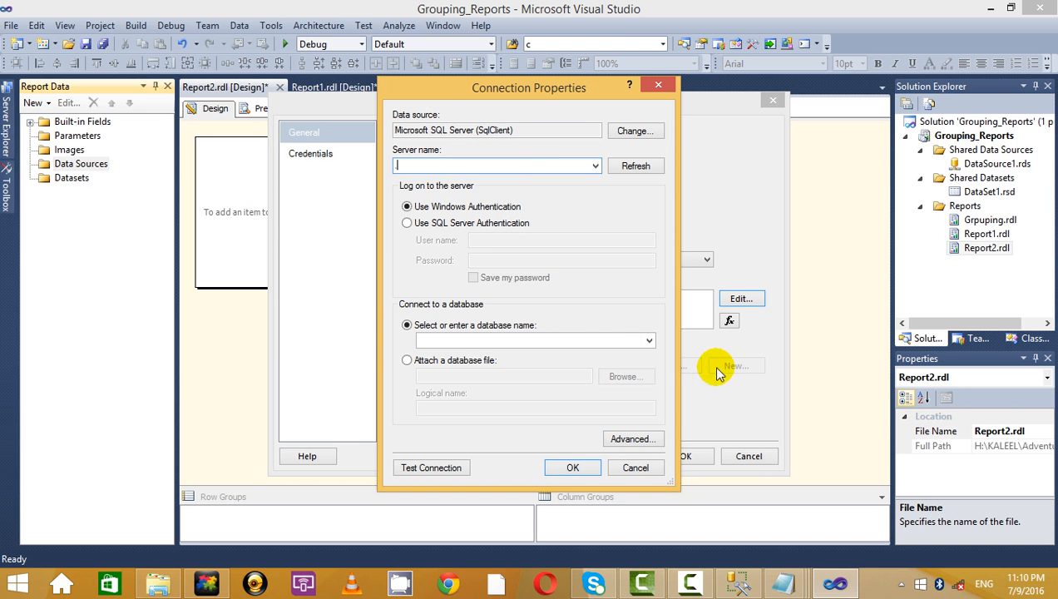
# - Choose ZamZam_Cube as the database for the data source connection
pyautogui.click(650, 339)
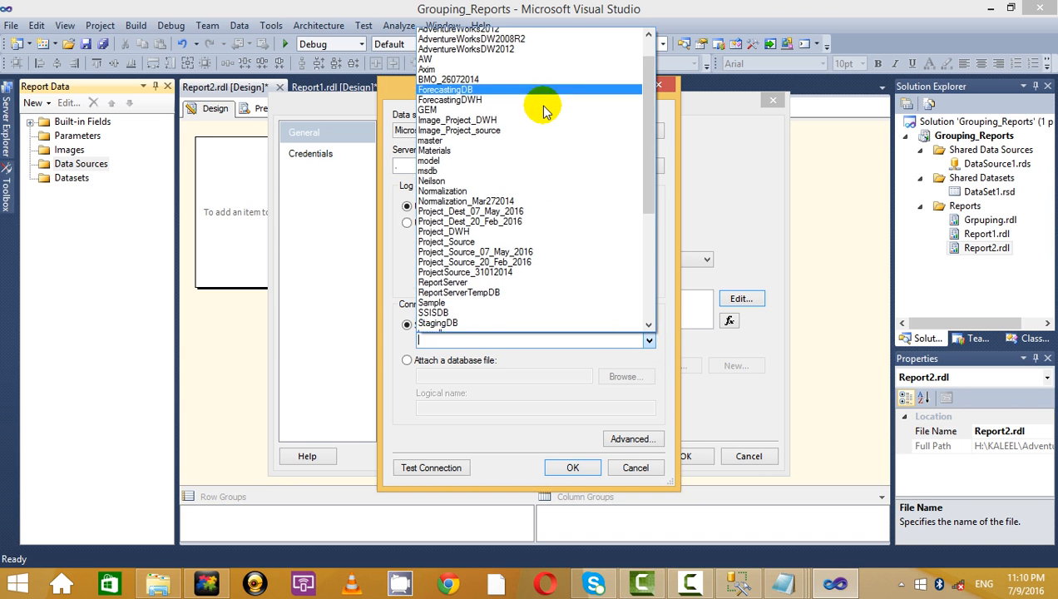
pyautogui.scroll(-4, 538, 166)
pyautogui.scroll(4, 539, 241)
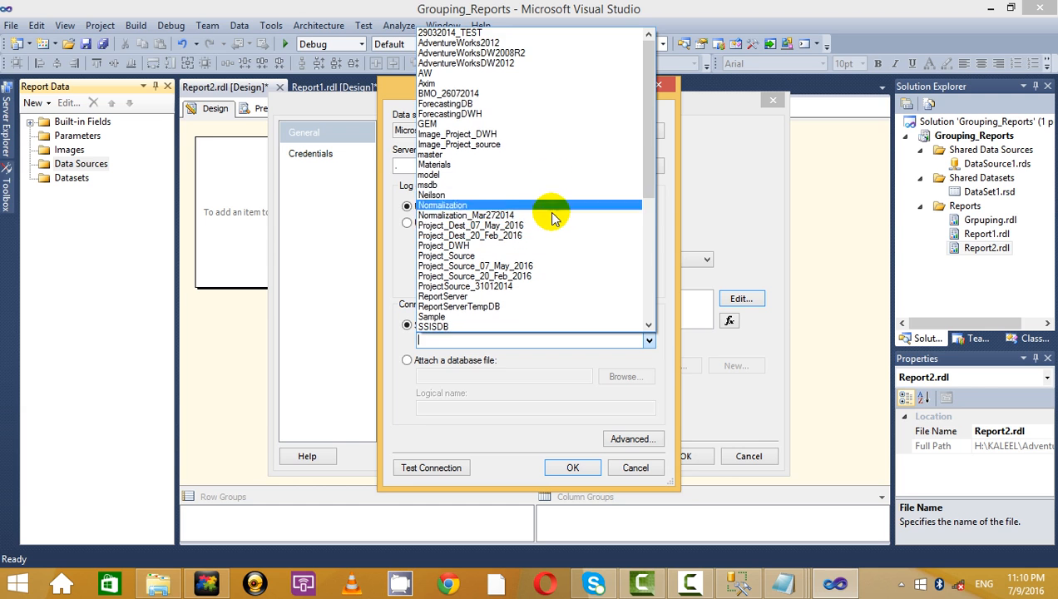
pyautogui.scroll(-7, 555, 223)
pyautogui.scroll(-1, 552, 316)
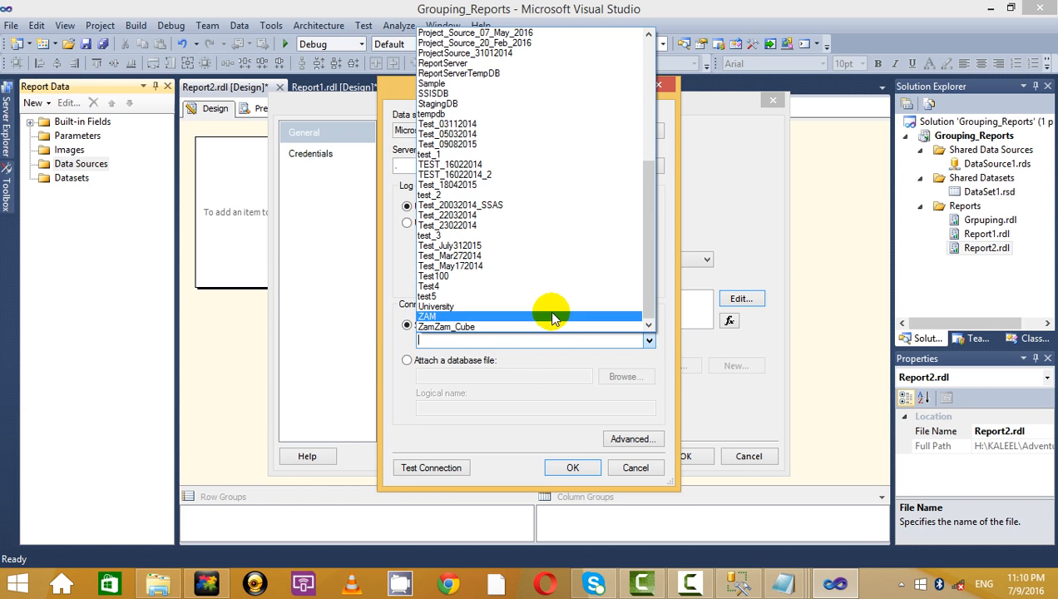
pyautogui.click(504, 325)
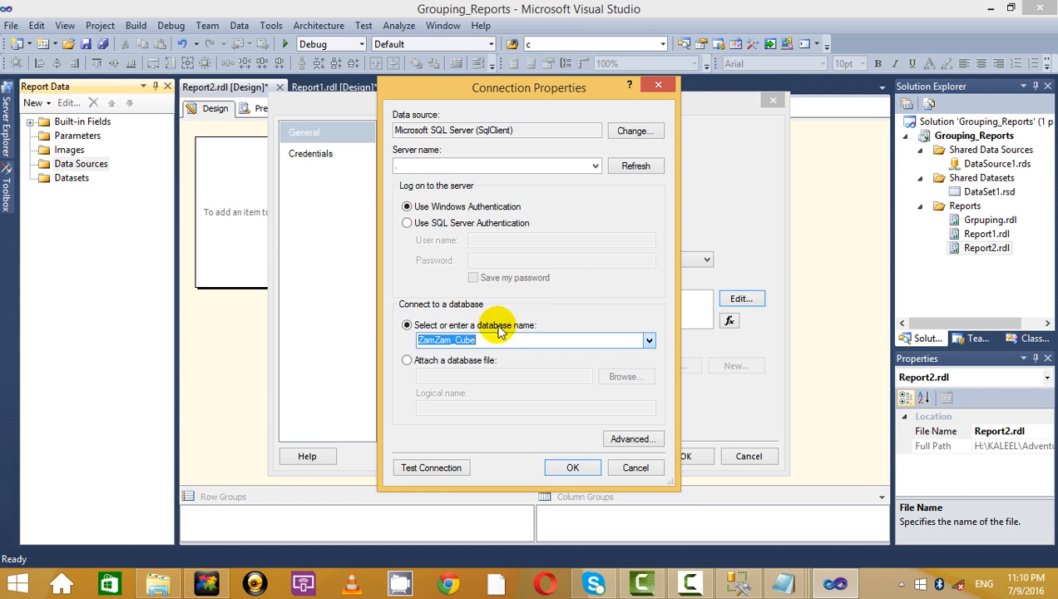
# - Confirm the new data source, start a dataset embedded in the report from DataSource1 and open its Query Designer
pyautogui.click(572, 468)
pyautogui.click(682, 459)
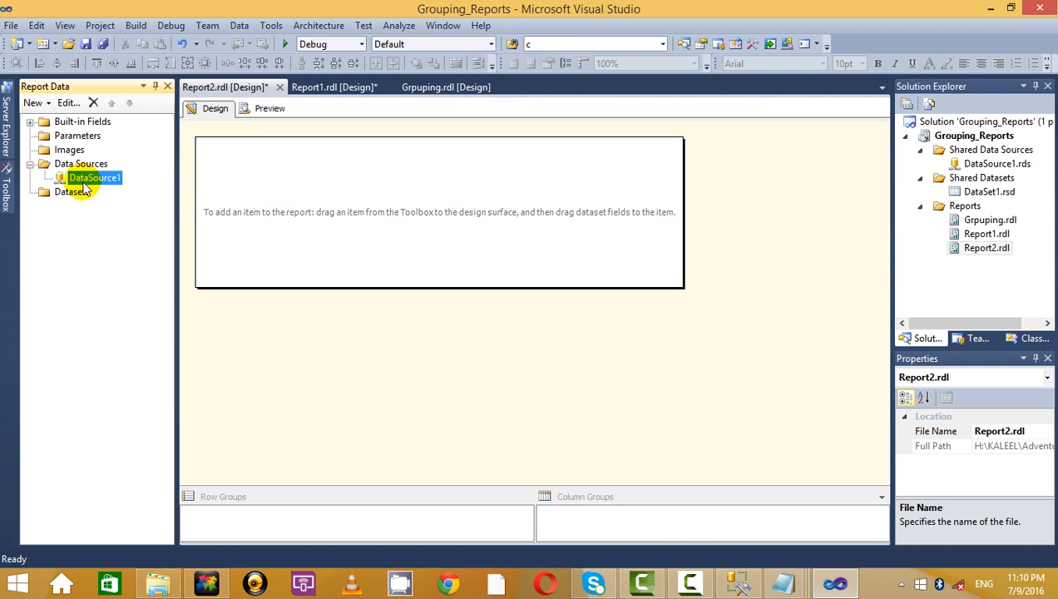
pyautogui.click(125, 201)
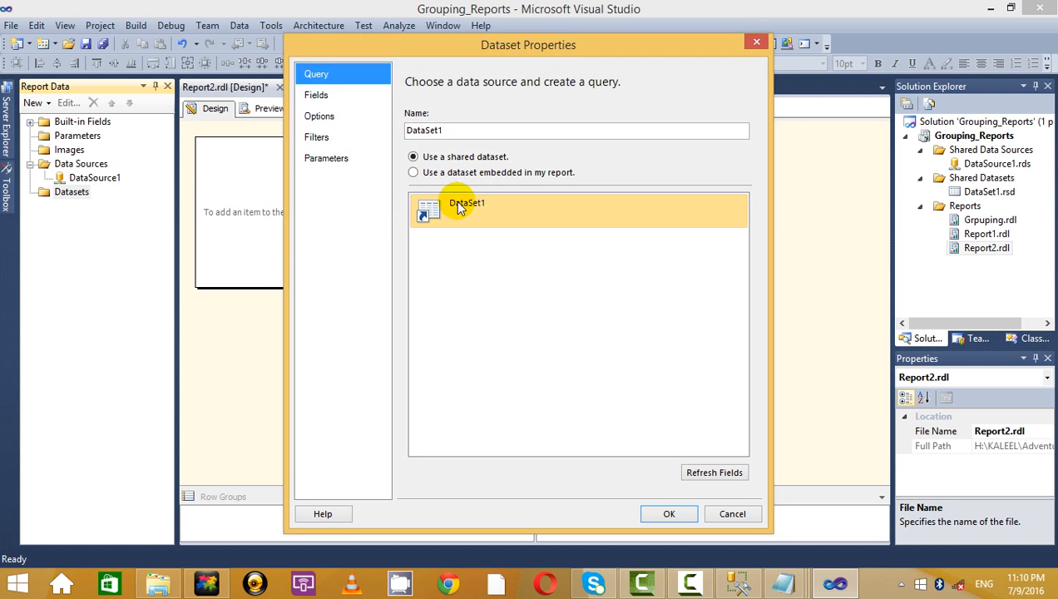
pyautogui.click(471, 171)
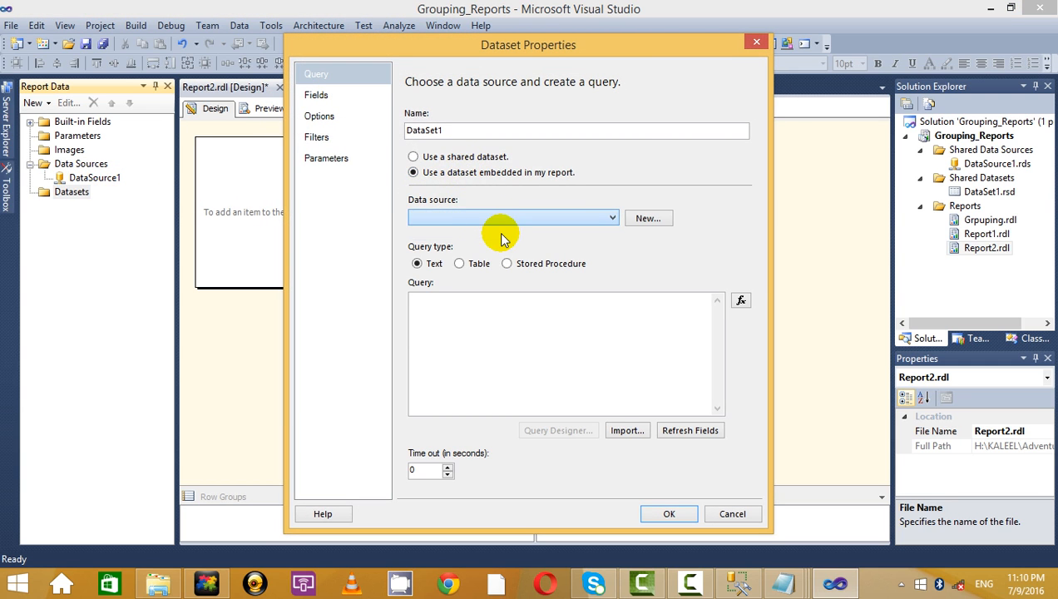
pyautogui.click(545, 431)
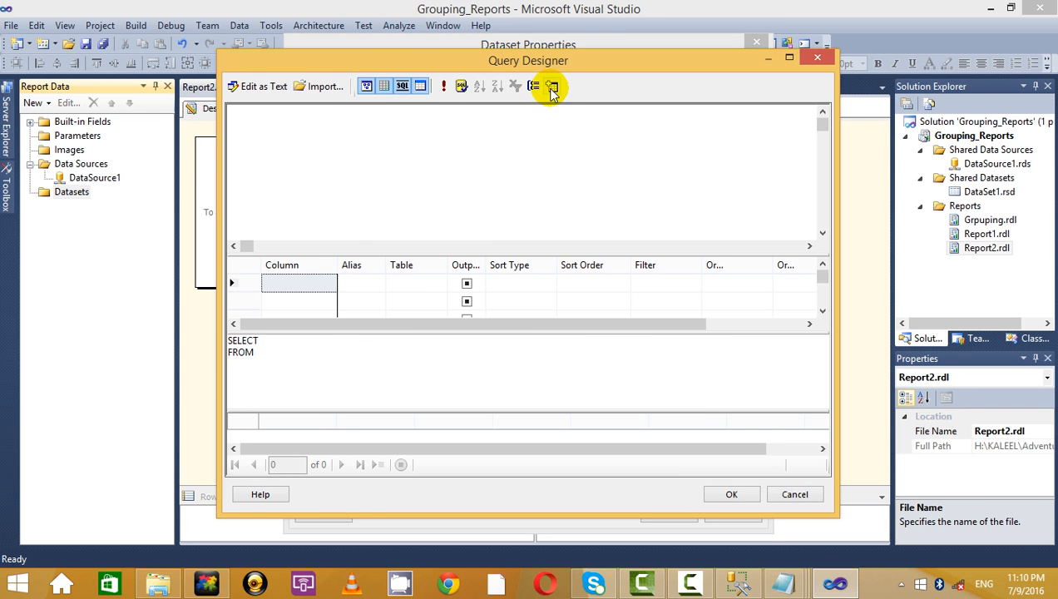
# - Build the dataset query to select all columns from the BHEL_PRICE23 table and confirm DataSet1
pyautogui.click(553, 86)
pyautogui.click(428, 213)
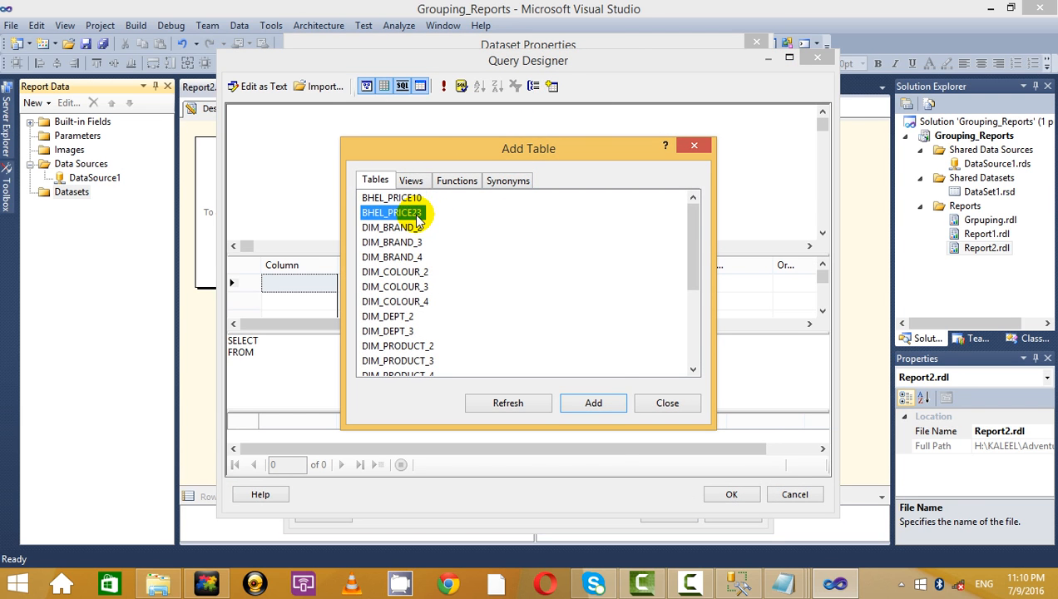
pyautogui.click(595, 404)
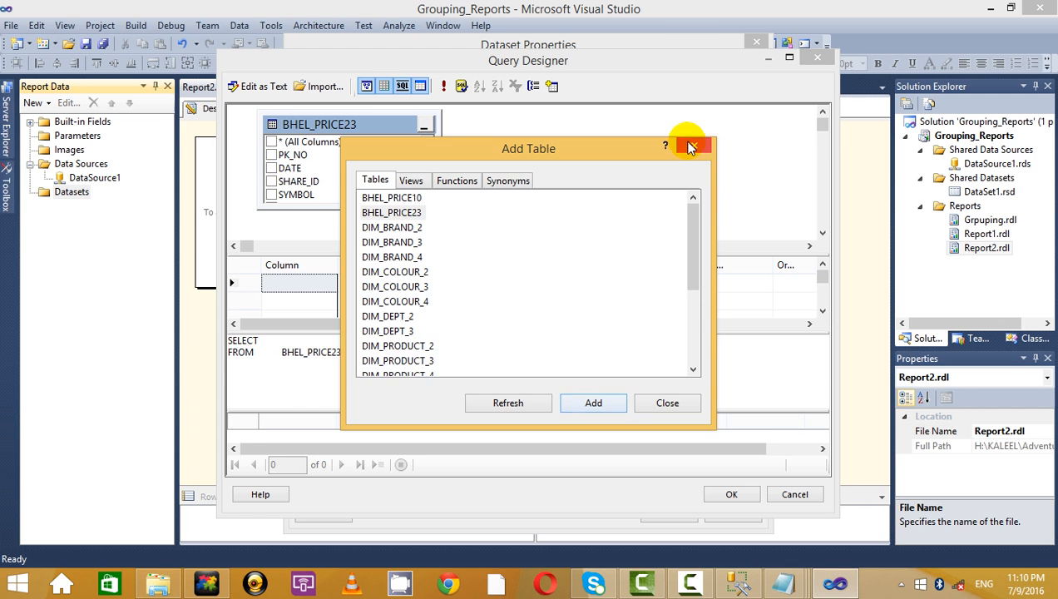
pyautogui.click(692, 146)
pyautogui.click(321, 343)
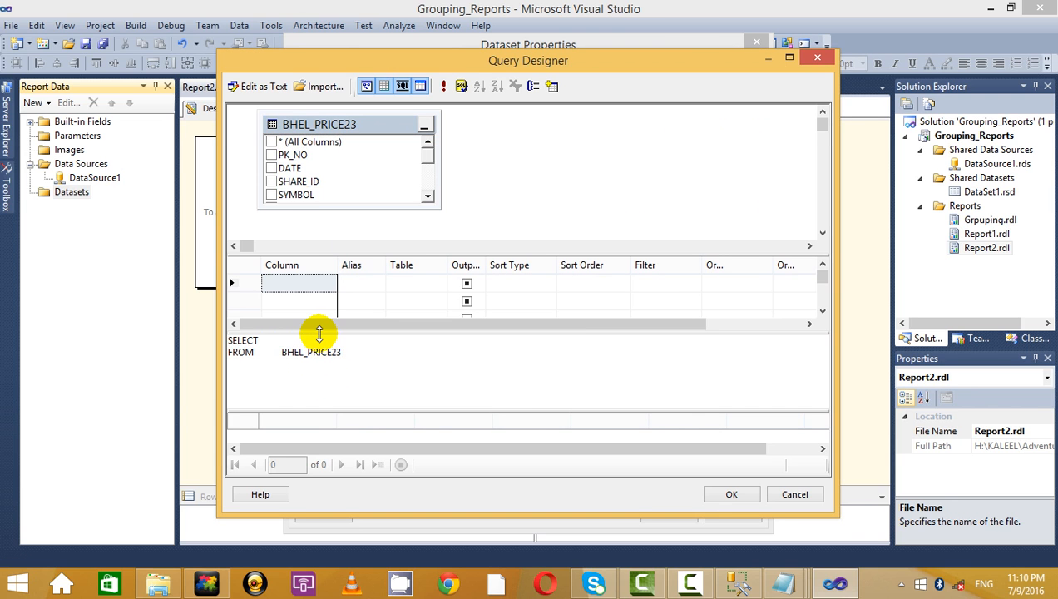
pyautogui.click(732, 493)
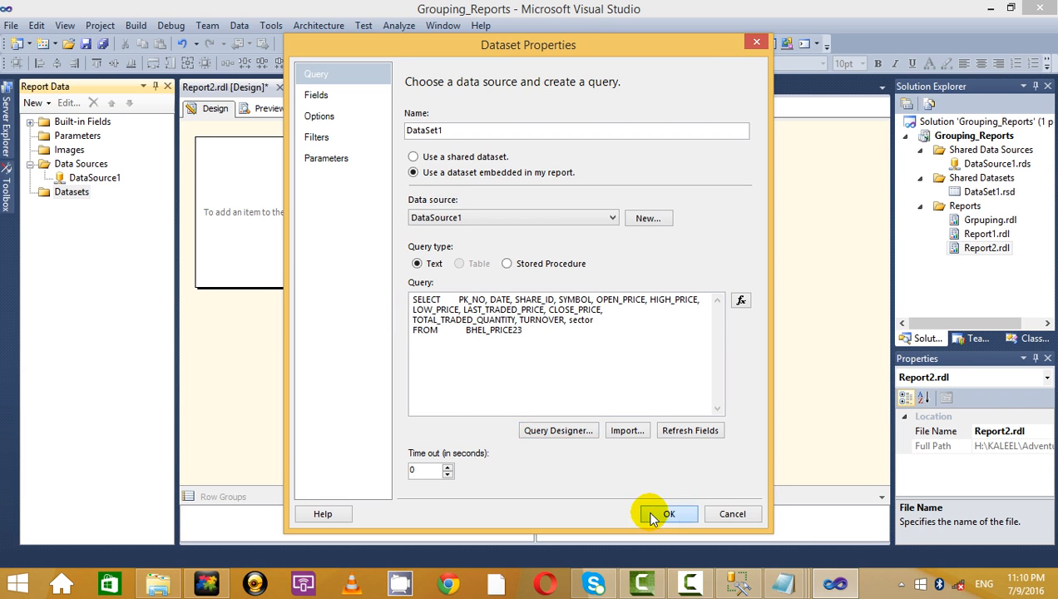
pyautogui.click(665, 514)
# - Insert a table on the report body with the fields SYMBOL, OPEN_PRICE and CLOSE_PRICE in its three columns
pyautogui.click(6, 184)
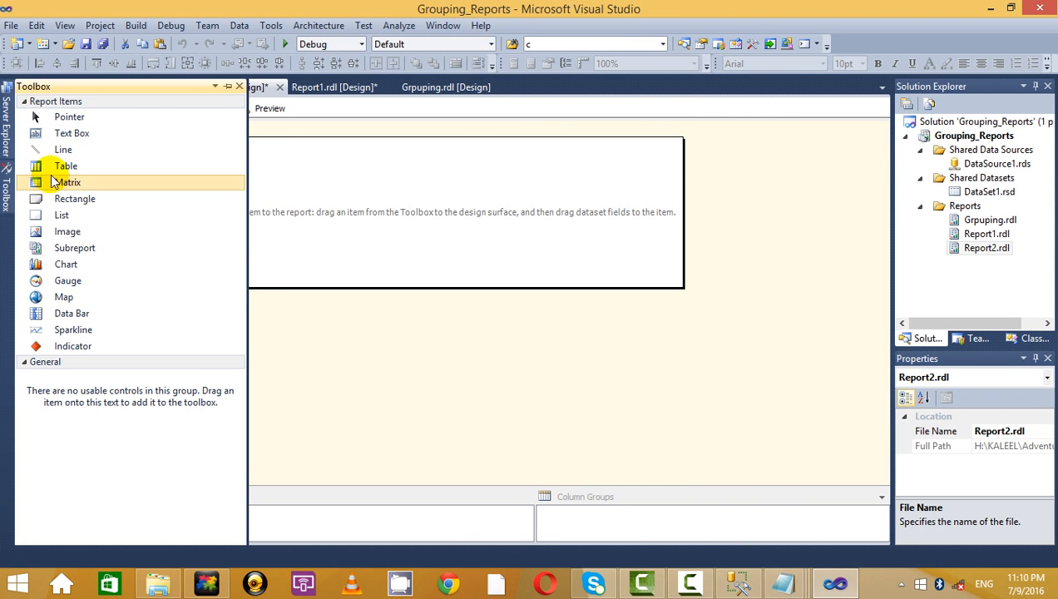
pyautogui.moveTo(40, 166); pyautogui.dragTo(326, 173)
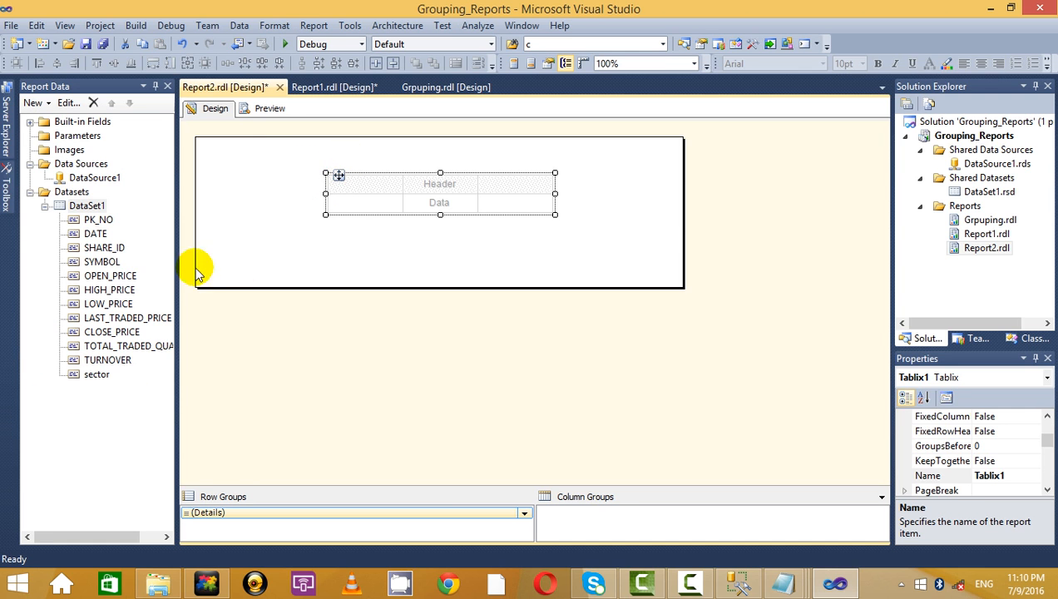
pyautogui.moveTo(98, 261); pyautogui.dragTo(385, 198)
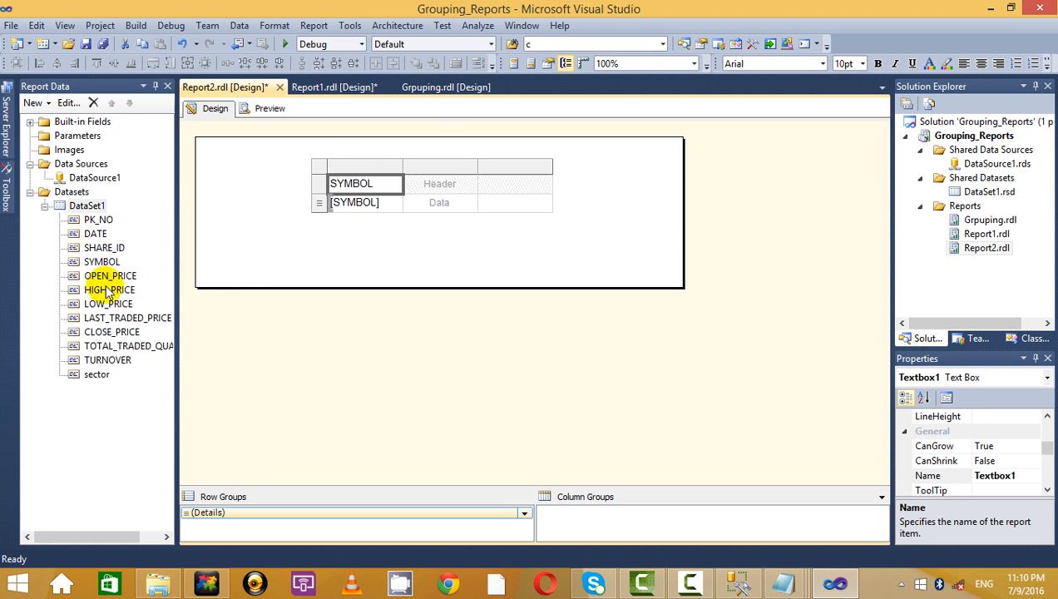
pyautogui.moveTo(104, 276); pyautogui.dragTo(439, 202)
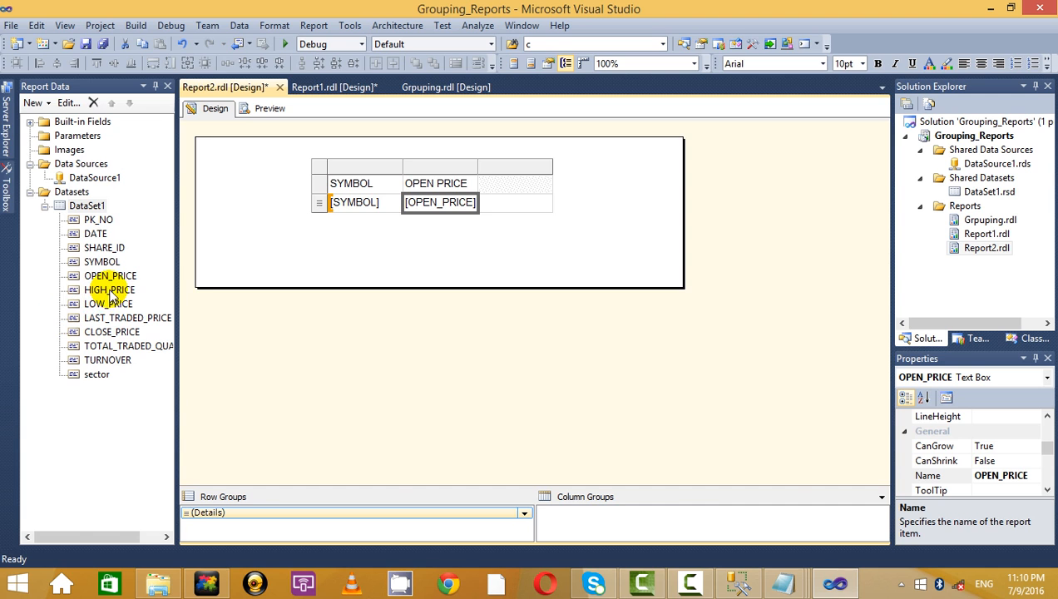
pyautogui.moveTo(107, 335); pyautogui.dragTo(512, 204)
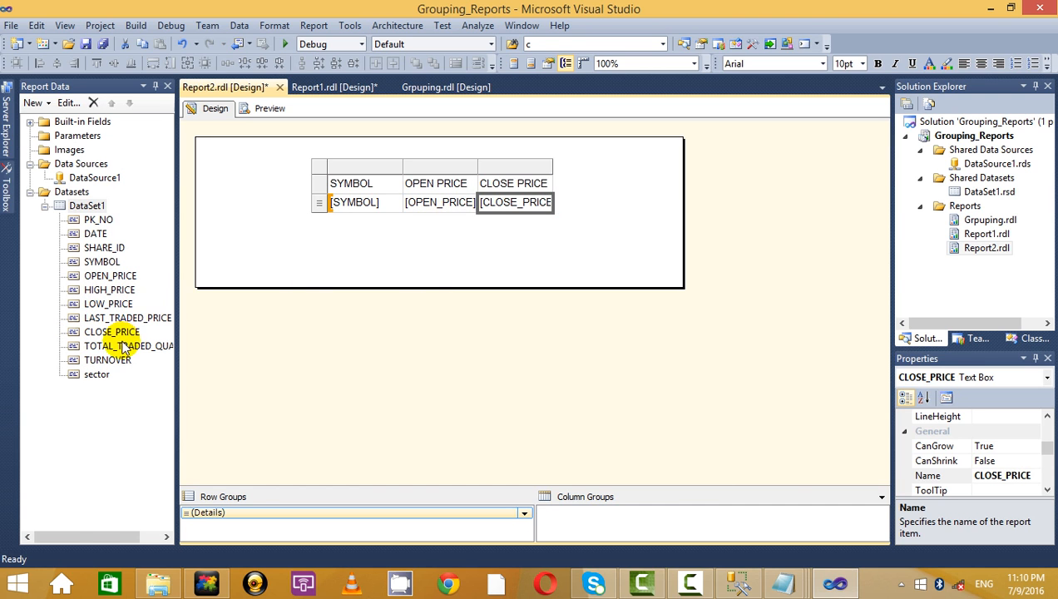
# - Add TURNOVER and sector columns to the table after CLOSE PRICE
pyautogui.click(536, 167)
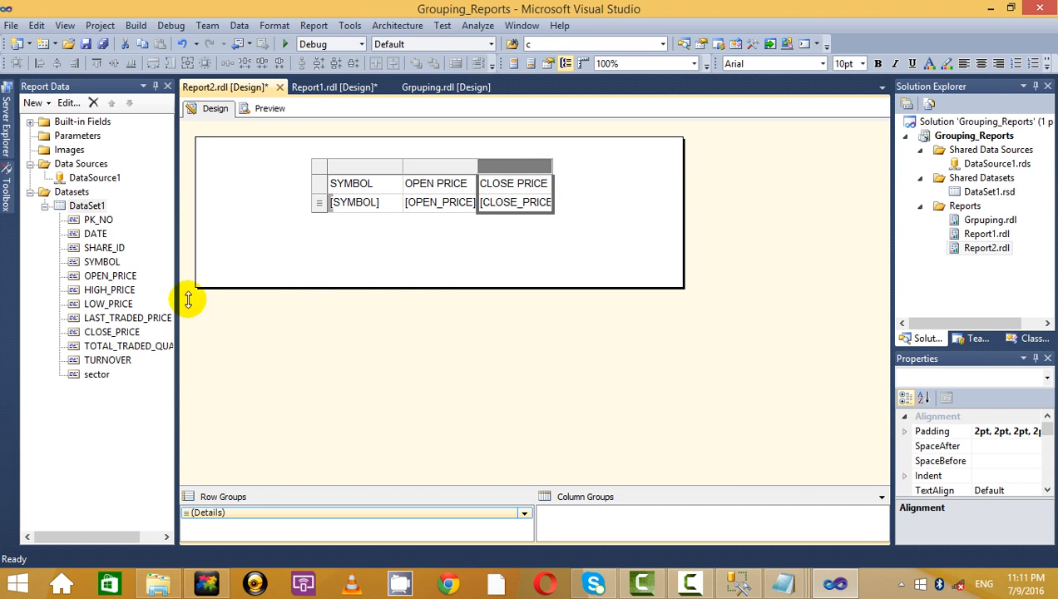
pyautogui.moveTo(117, 364); pyautogui.dragTo(543, 203)
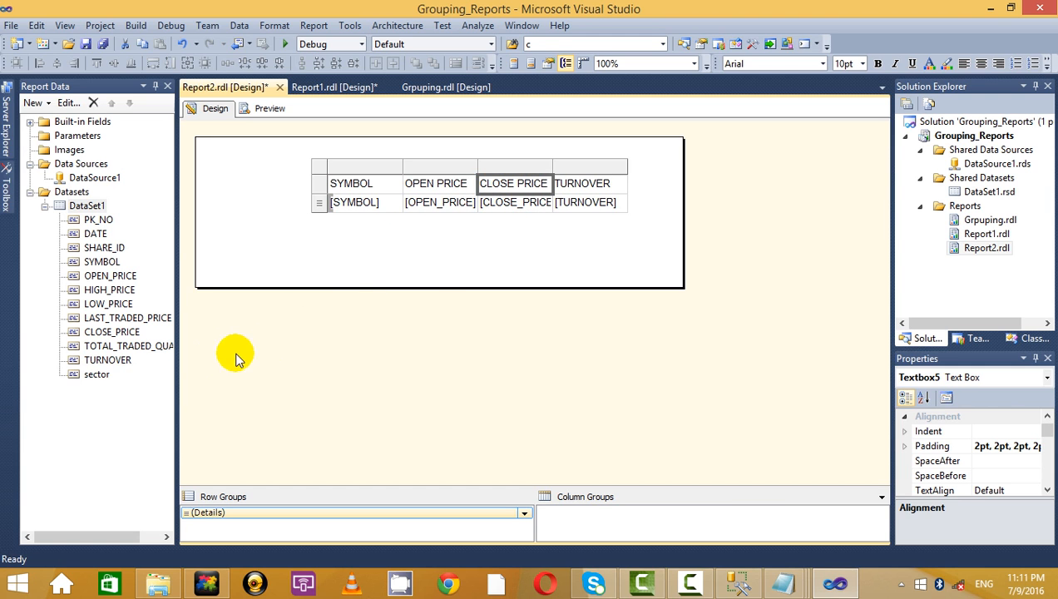
pyautogui.moveTo(76, 379); pyautogui.dragTo(632, 199)
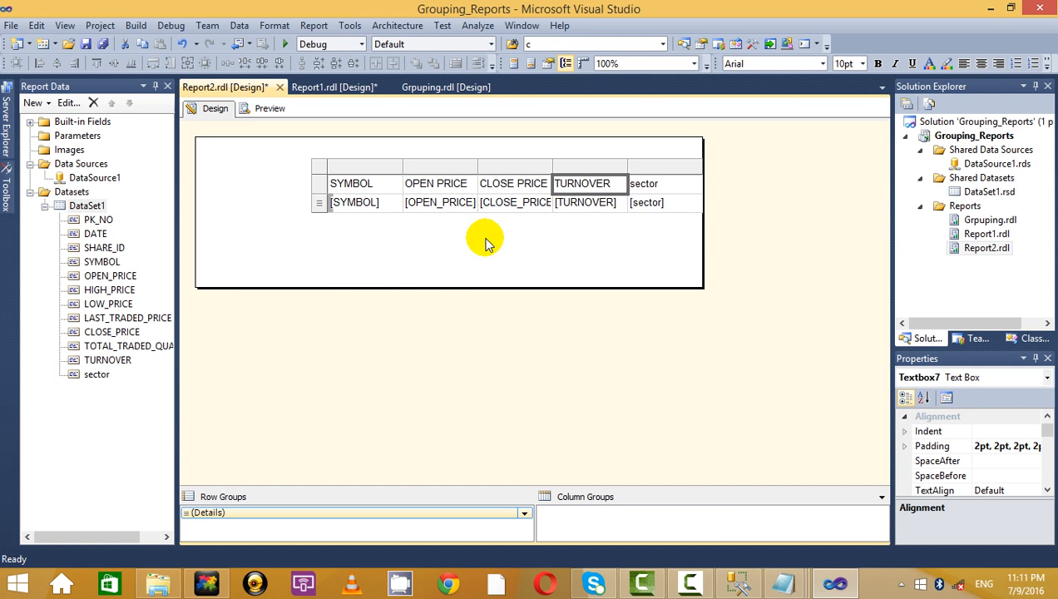
# - Add a SHARE_ID column in front of SYMBOL in the table and preview the report
pyautogui.click(100, 262)
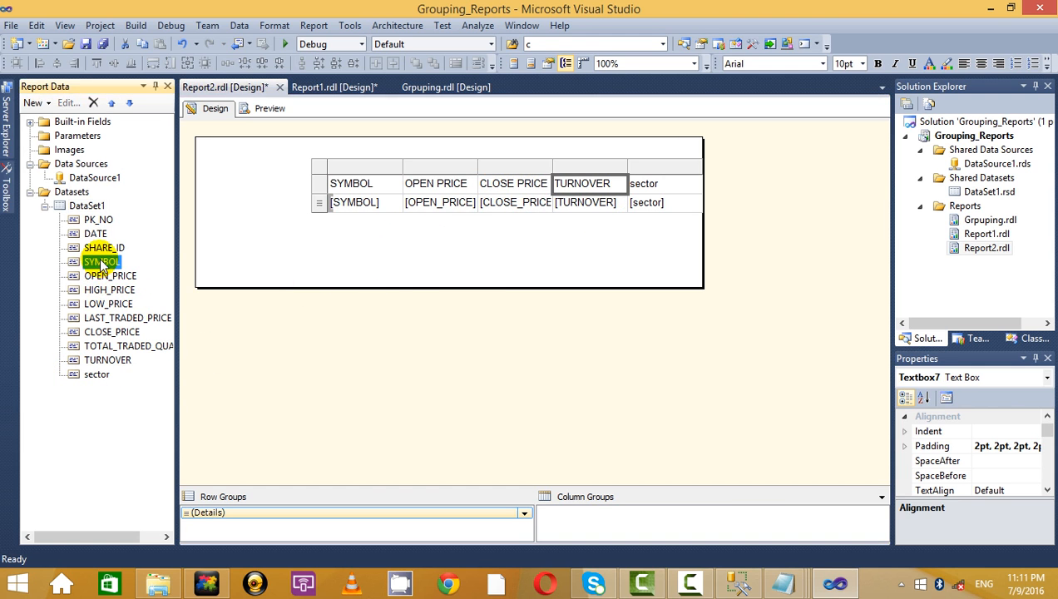
pyautogui.moveTo(105, 256); pyautogui.dragTo(300, 177)
pyautogui.click(342, 259)
pyautogui.click(334, 184)
pyautogui.click(320, 167)
pyautogui.click(314, 222)
pyautogui.click(272, 105)
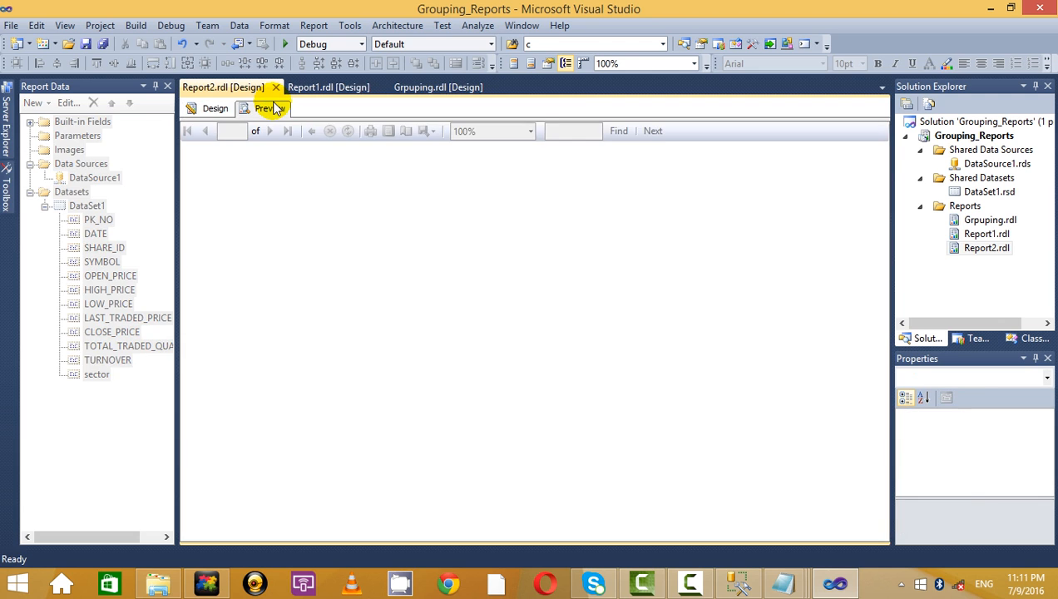
# - Return to the report design and delete the SHARE_ID column from the table
pyautogui.click(214, 107)
pyautogui.click(320, 202)
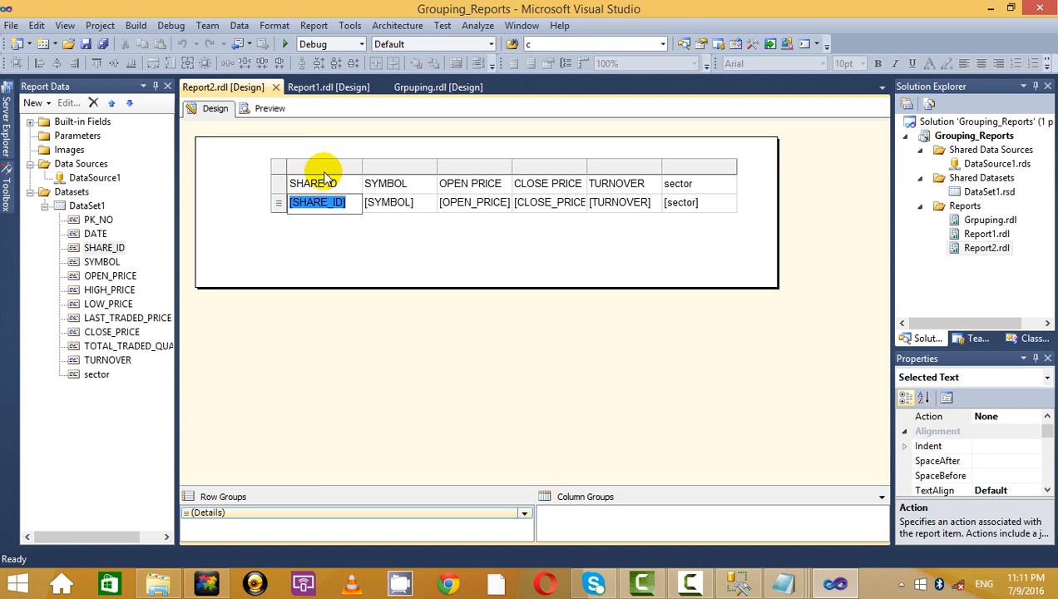
pyautogui.click(324, 169)
pyautogui.rightClick(325, 170)
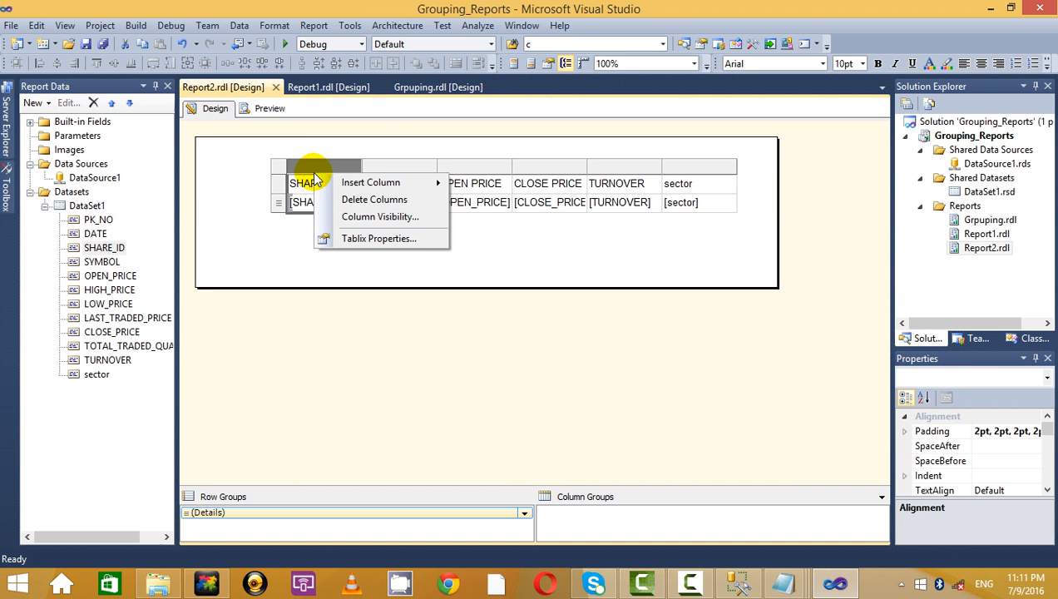
pyautogui.click(379, 199)
pyautogui.click(376, 182)
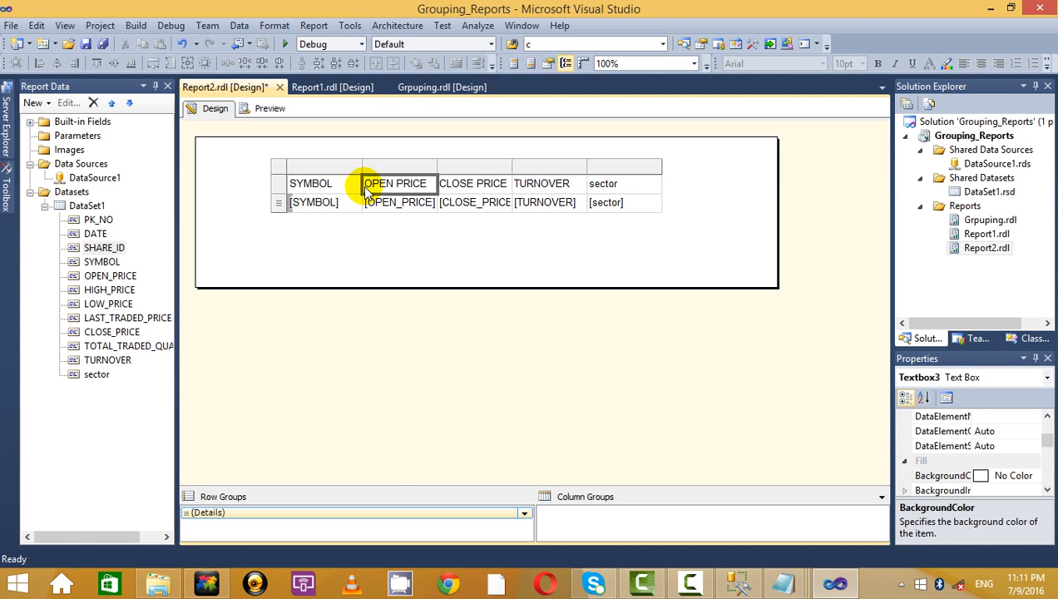
# - Move the sector column from the end of the table to the front of SYMBOL and preview the report
pyautogui.click(646, 183)
pyautogui.rightClick(639, 165)
pyautogui.click(681, 194)
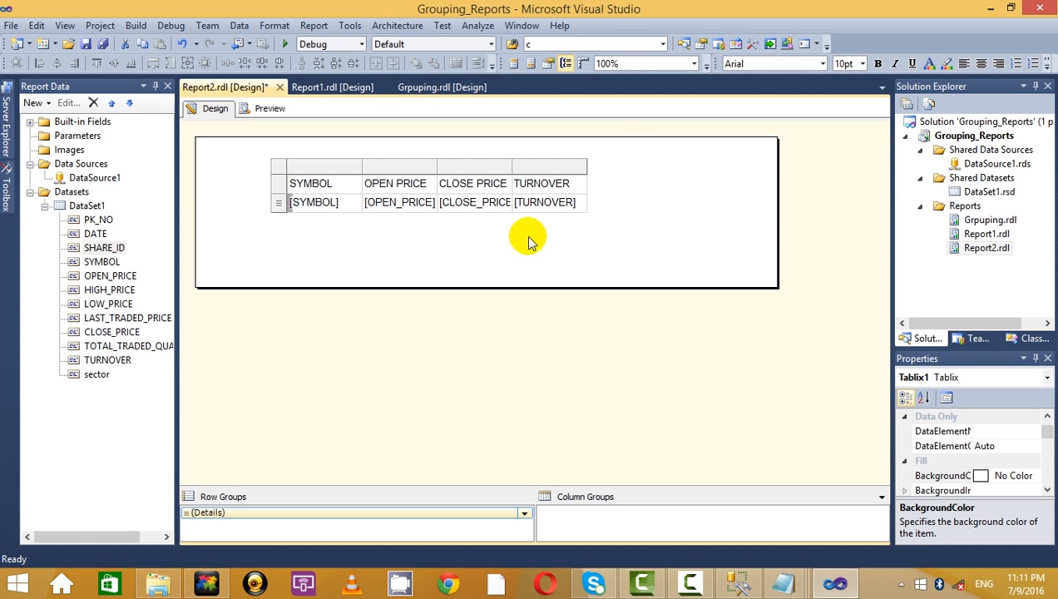
pyautogui.moveTo(94, 376); pyautogui.dragTo(293, 188)
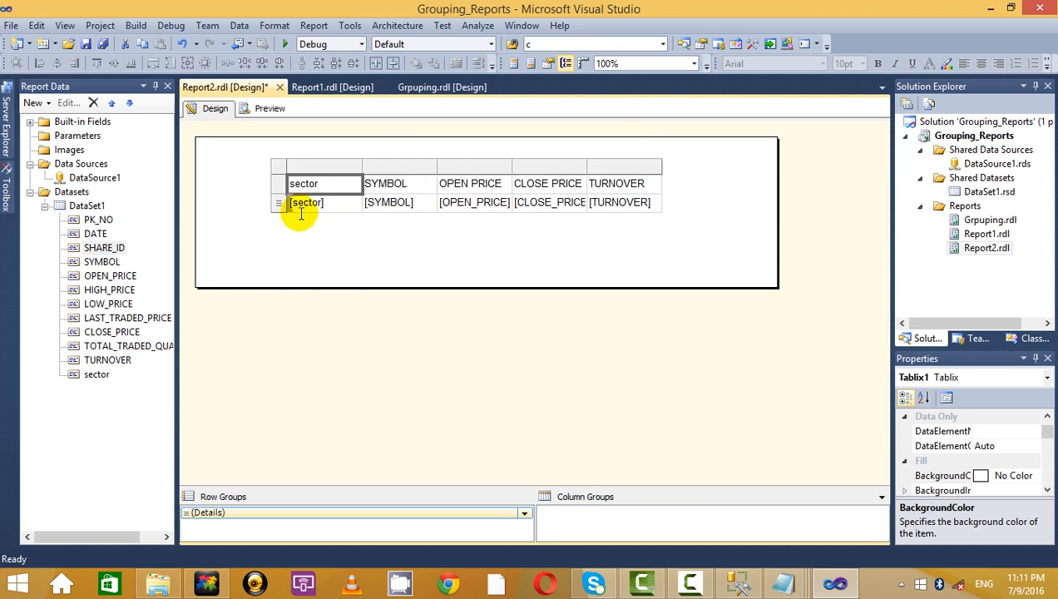
pyautogui.click(271, 109)
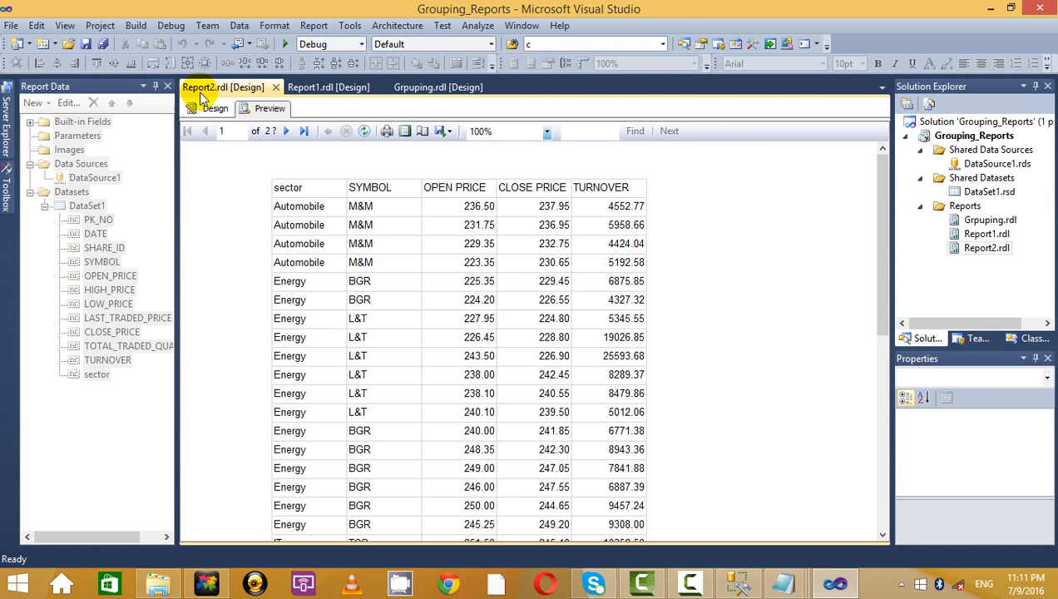
# - Return to the report design and delete the sector and SYMBOL columns from the table
pyautogui.click(215, 110)
pyautogui.click(337, 200)
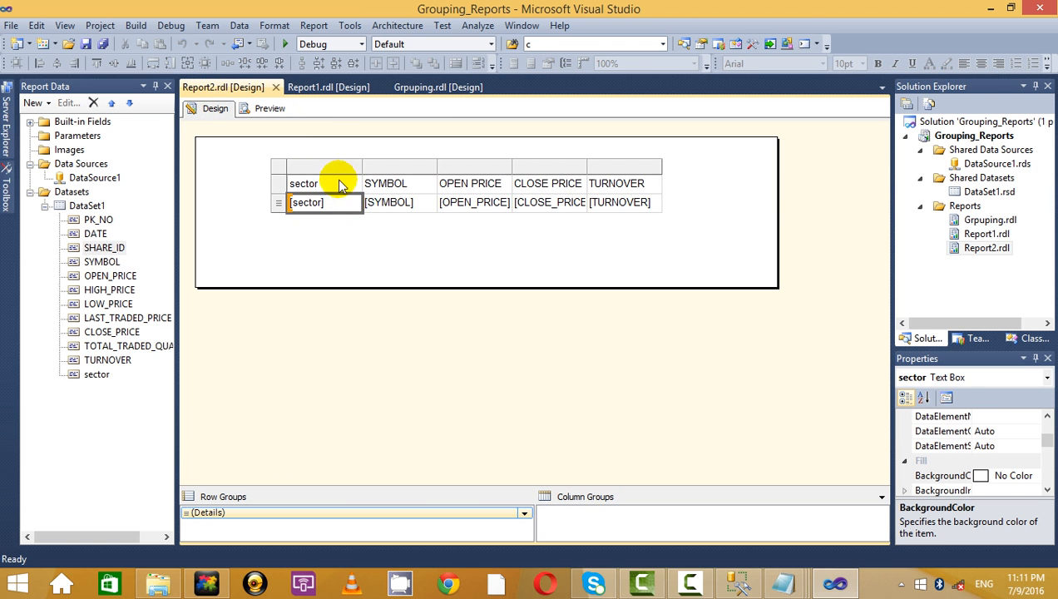
pyautogui.rightClick(339, 171)
pyautogui.click(408, 200)
pyautogui.click(335, 171)
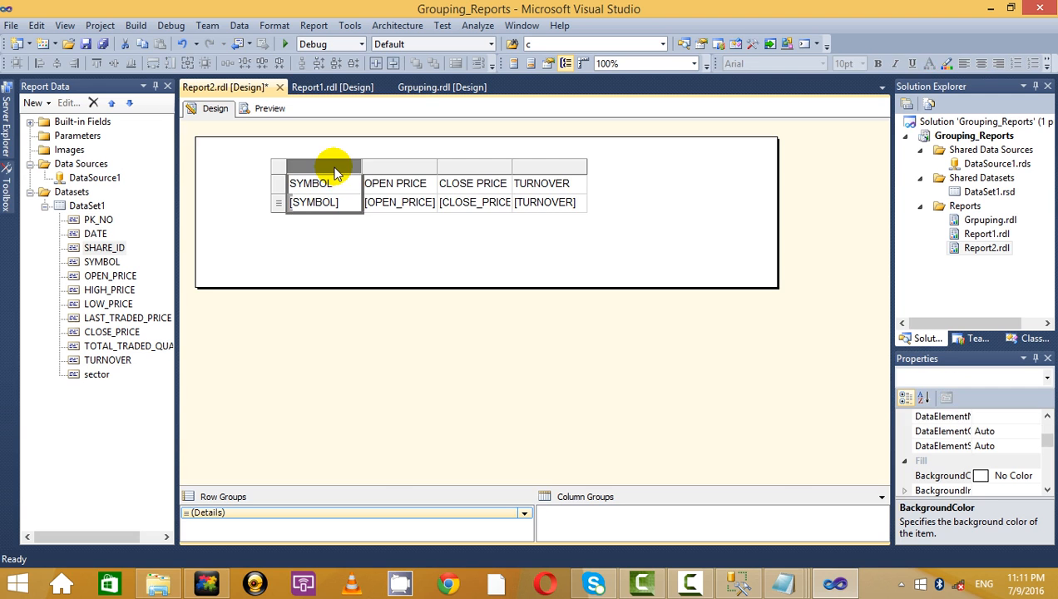
pyautogui.rightClick(336, 169)
pyautogui.click(378, 194)
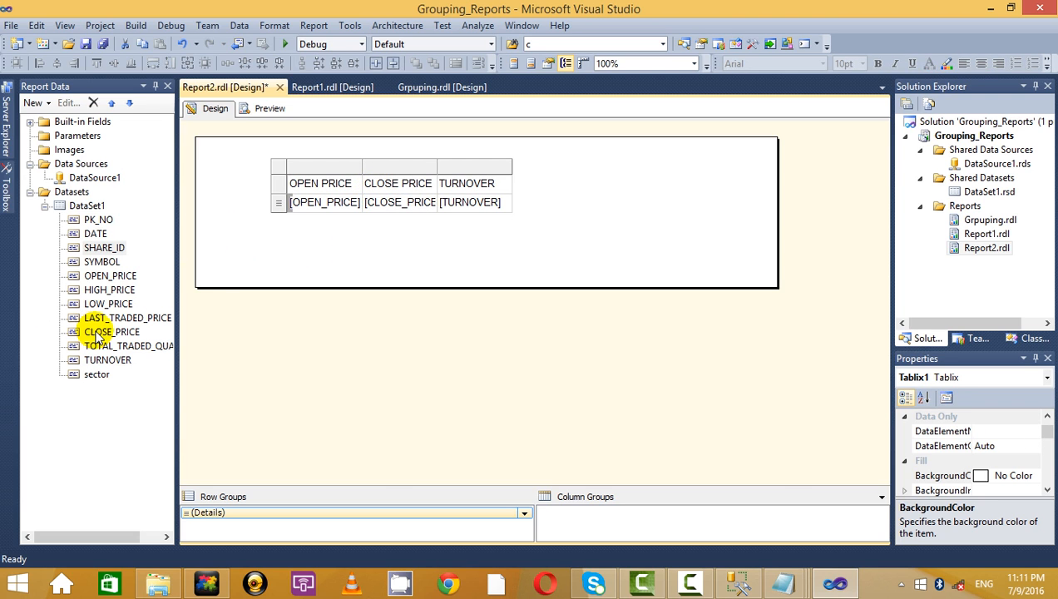
# - Add a DATE column before OPEN PRICE and a TOTAL_TRADED_QUANTITY column before TURNOVER, checking the report in preview
pyautogui.moveTo(112, 285)
pyautogui.mouseDown()
pyautogui.moveTo(327, 210)
pyautogui.moveTo(115, 284)
pyautogui.mouseUp()
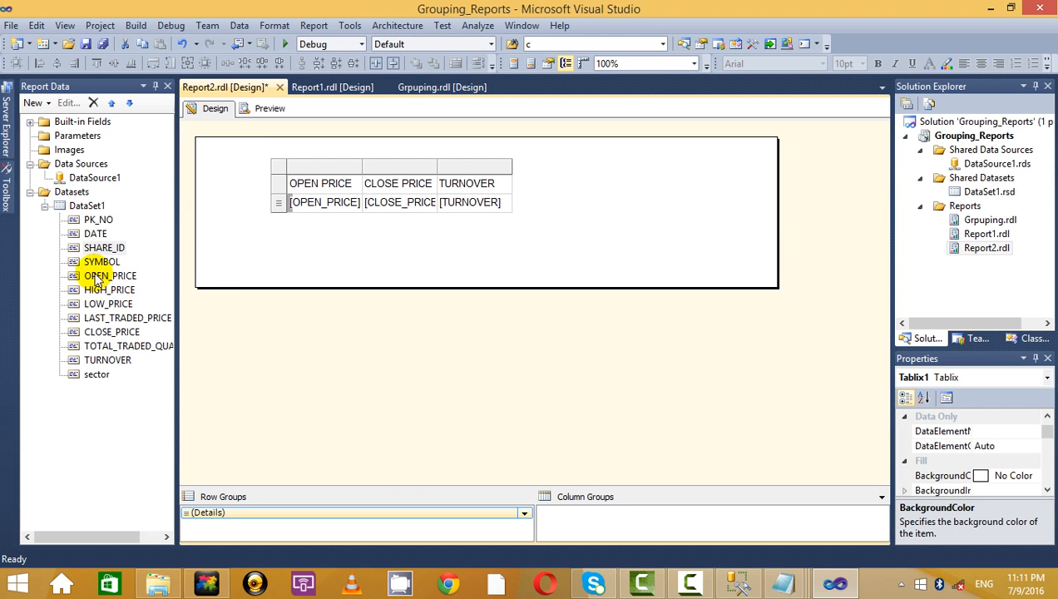
pyautogui.moveTo(91, 240); pyautogui.dragTo(308, 215)
pyautogui.click(125, 358)
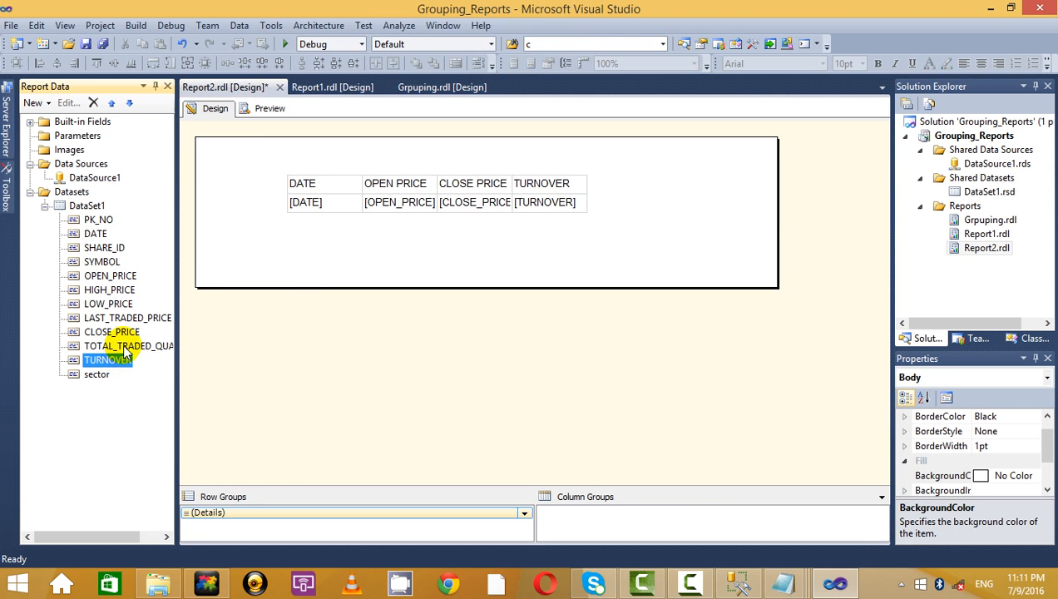
pyautogui.moveTo(118, 359); pyautogui.dragTo(500, 236)
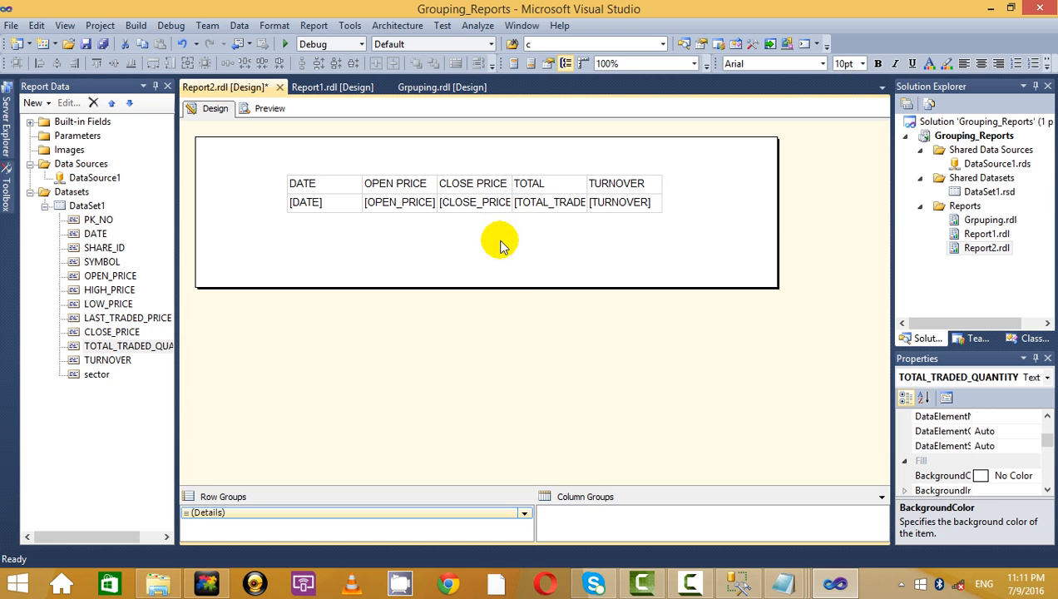
pyautogui.click(266, 109)
pyautogui.click(212, 108)
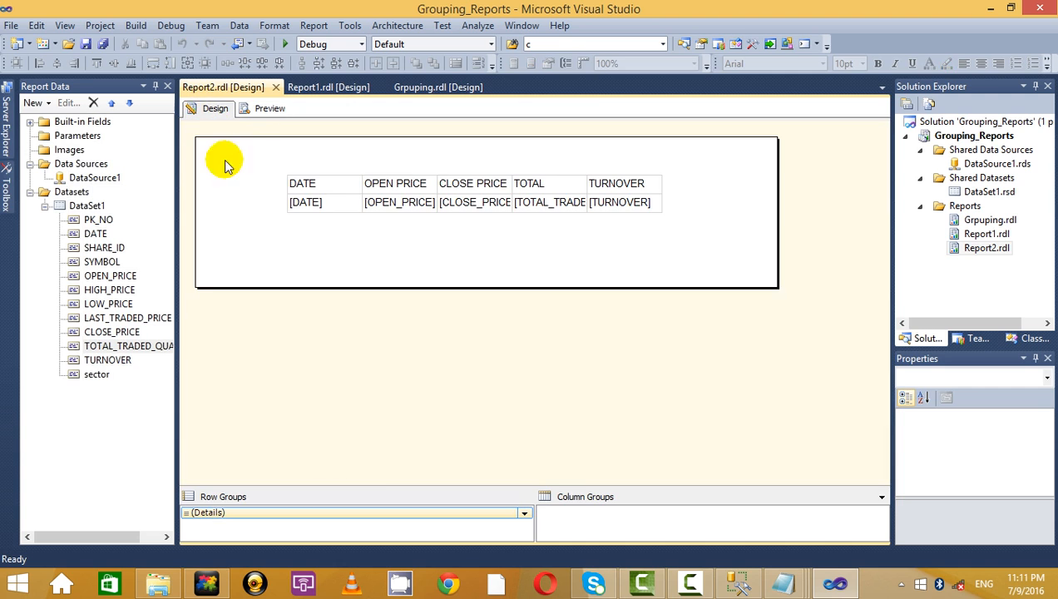
# - Add a SYMBOL column in front of DATE in the table, preview the report and return to its design
pyautogui.click(225, 208)
pyautogui.click(96, 375)
pyautogui.moveTo(96, 375); pyautogui.dragTo(306, 190)
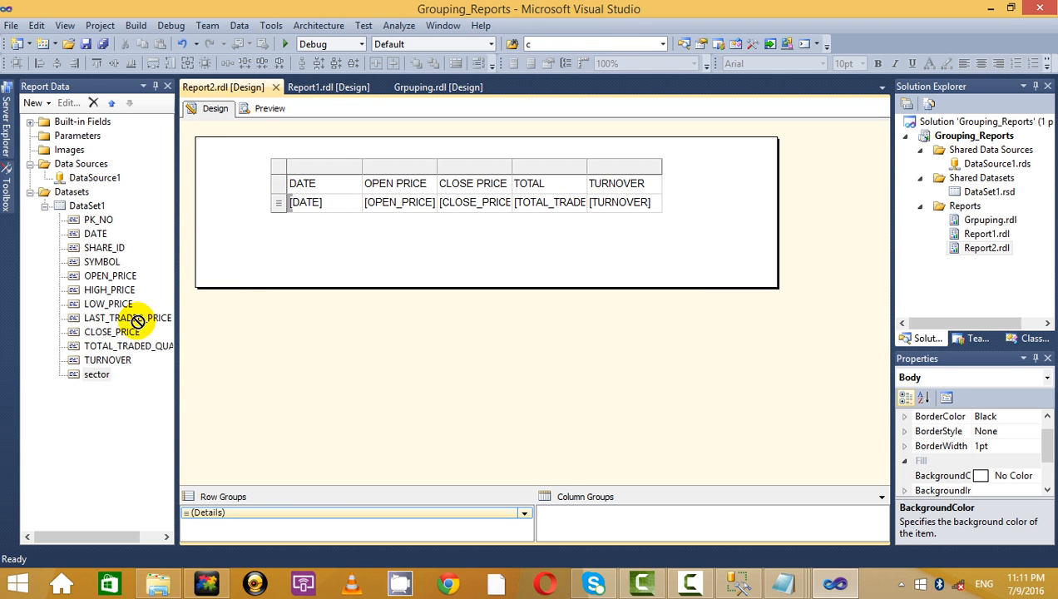
pyautogui.moveTo(137, 321); pyautogui.dragTo(293, 188)
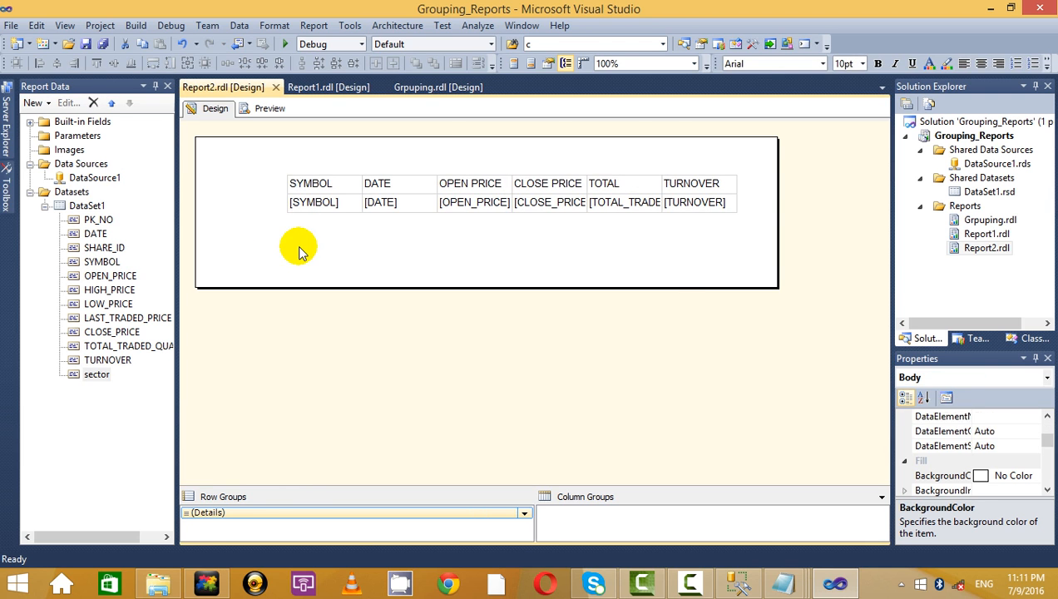
pyautogui.click(263, 110)
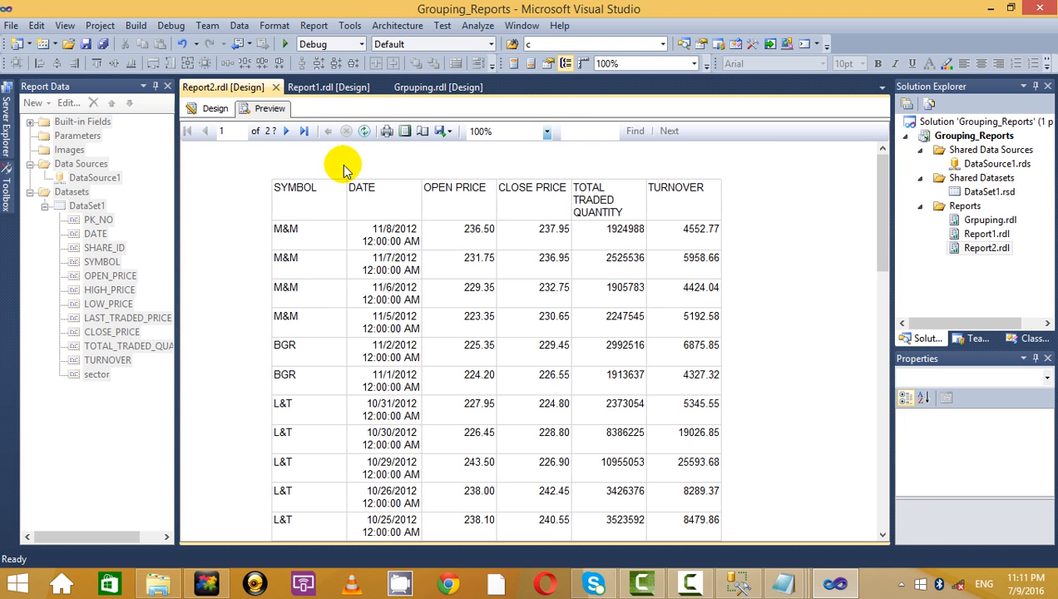
pyautogui.click(214, 108)
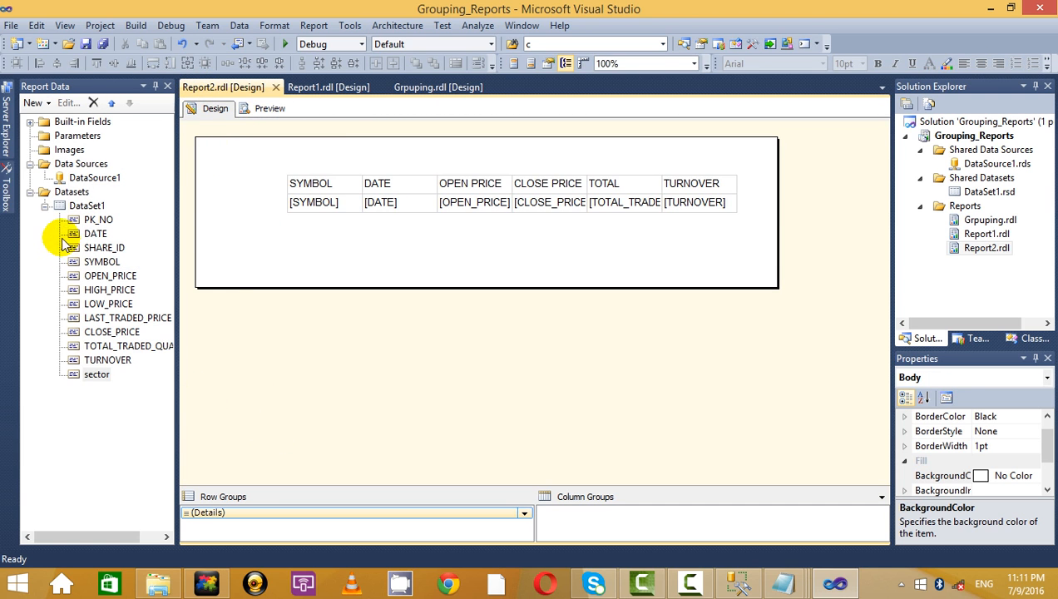
pyautogui.rightClick(75, 208)
pyautogui.click(153, 251)
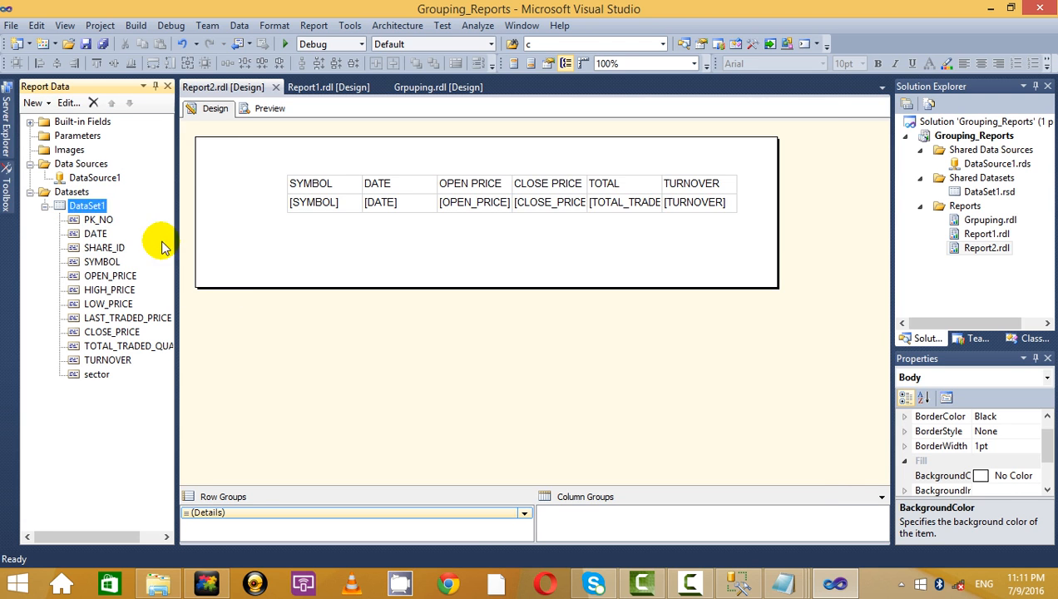
pyautogui.click(410, 358)
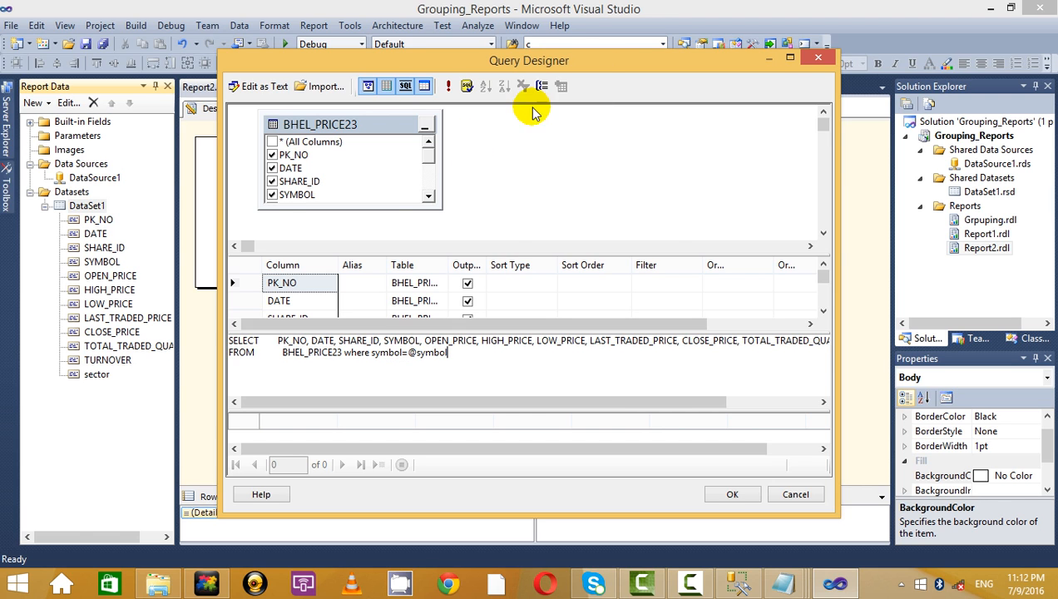
pyautogui.click(448, 86)
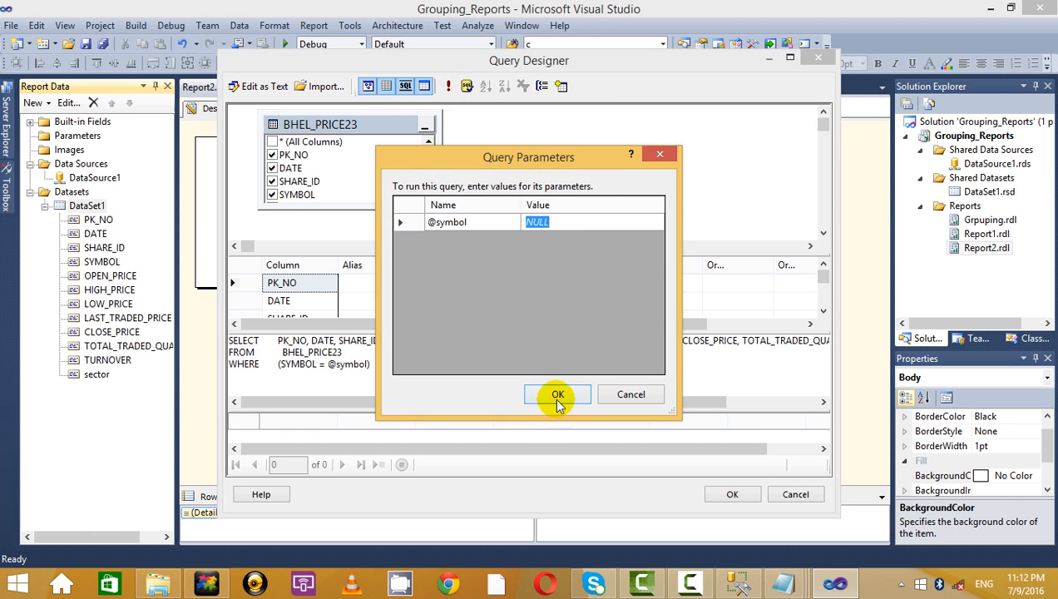
pyautogui.click(557, 401)
pyautogui.click(731, 495)
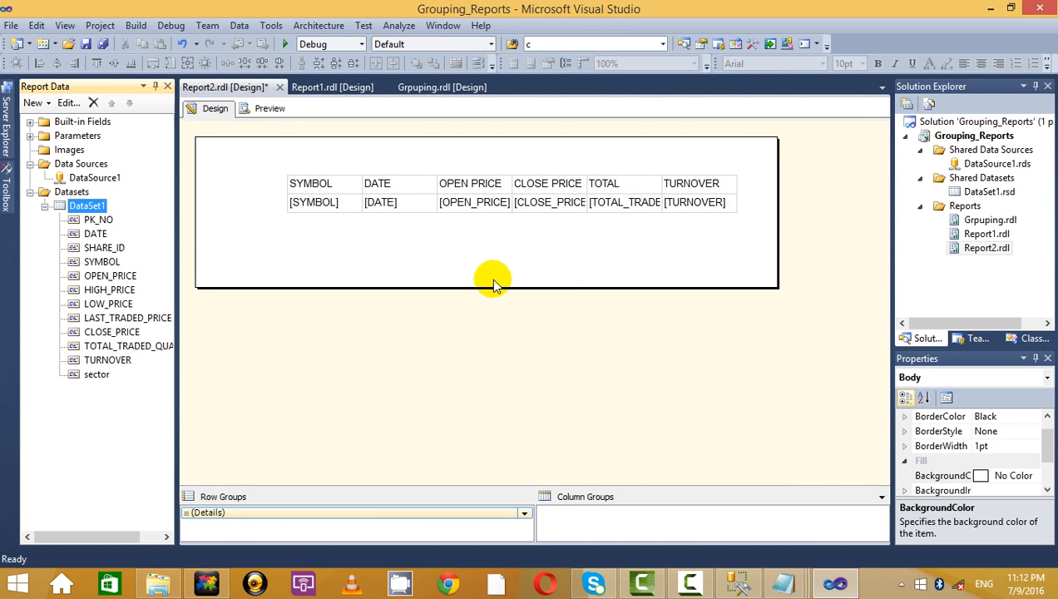
# - Preview Report2 with the symbol parameter set to TCS and look through the rows
pyautogui.click(265, 109)
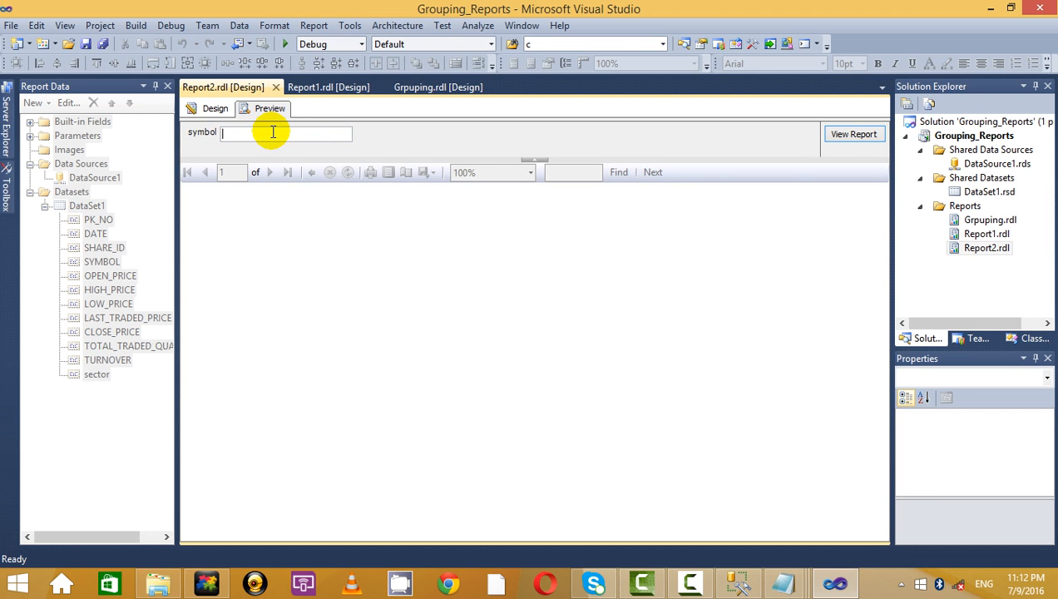
pyautogui.press('Return')
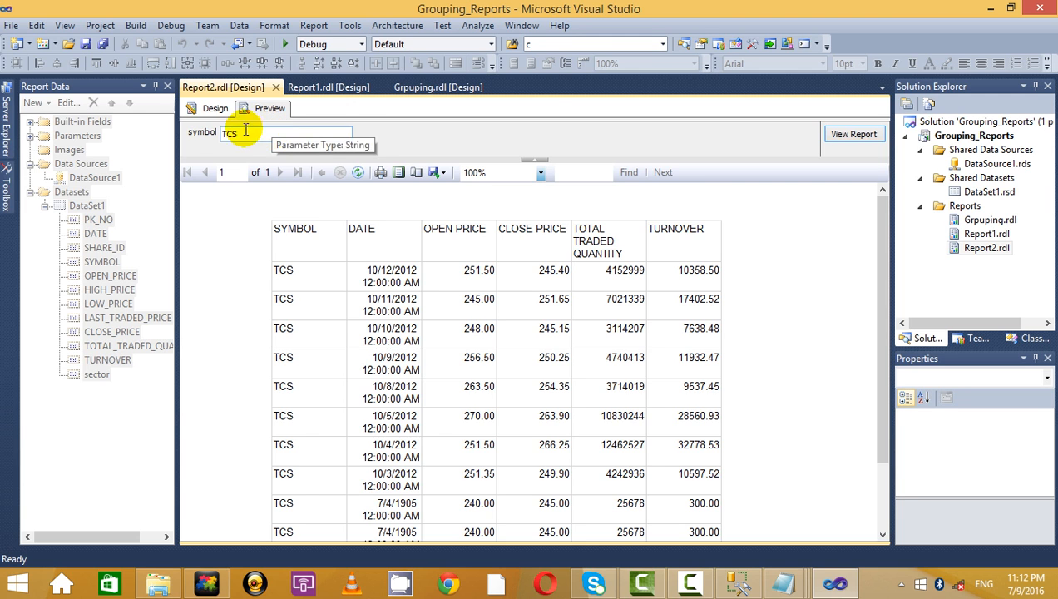
pyautogui.scroll(-1, 345, 274)
pyautogui.scroll(1, 360, 239)
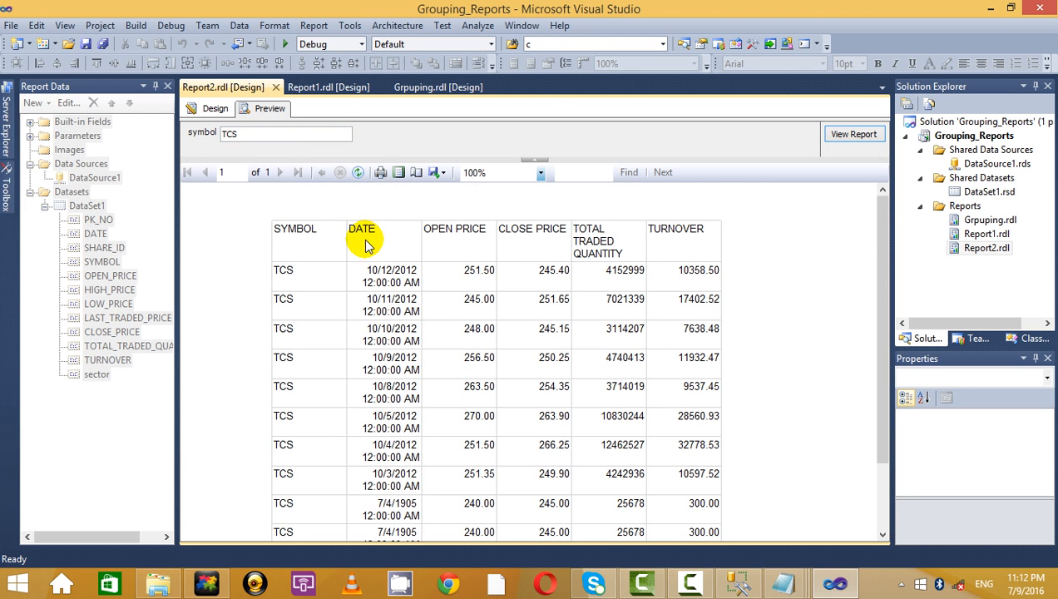
# - Rerun the report preview with the symbol parameter set to INFY
pyautogui.doubleClick(275, 134)
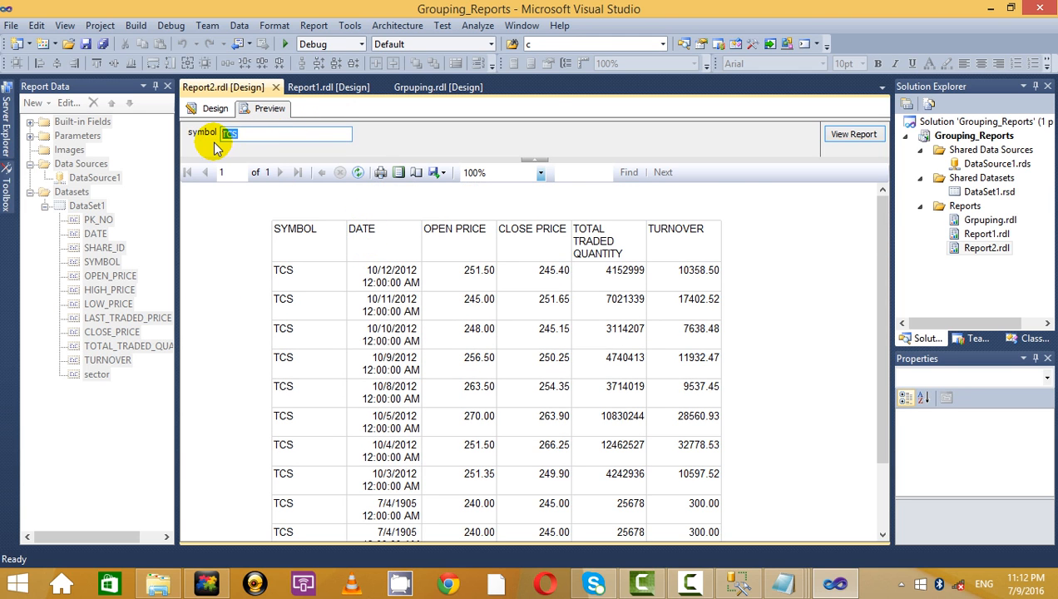
pyautogui.write('infy')
pyautogui.press('Return')
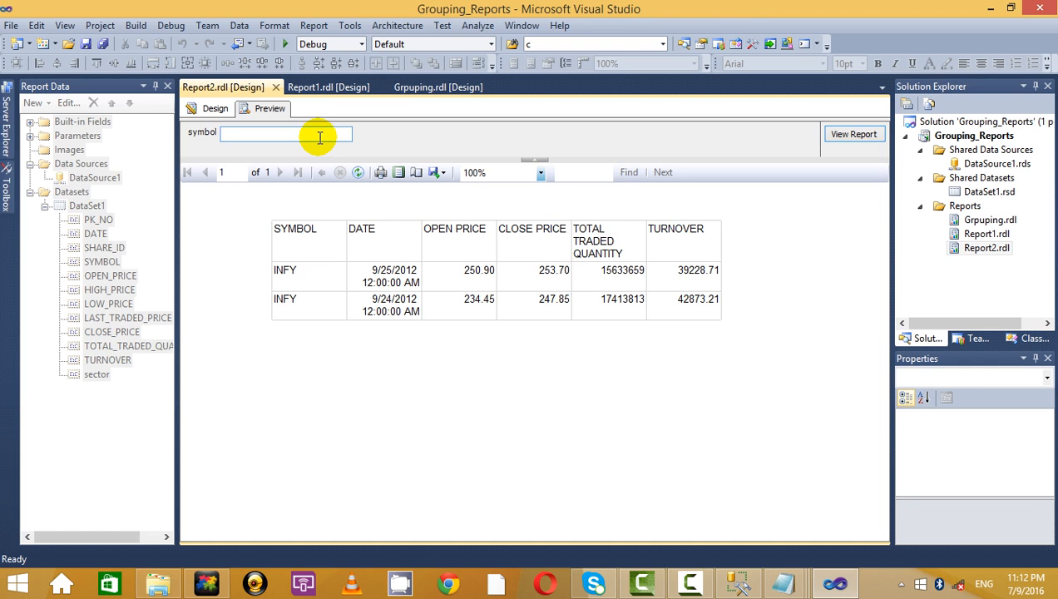
# - Try other values for the symbol parameter in the preview, ending with BHEL
pyautogui.write('L')
pyautogui.press('Return')
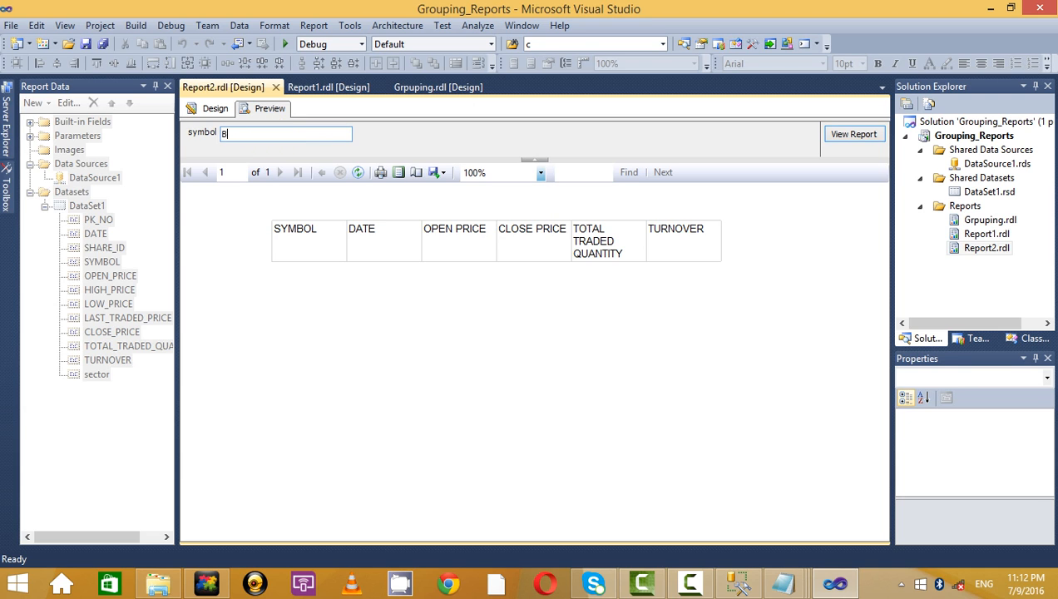
pyautogui.press('Return')
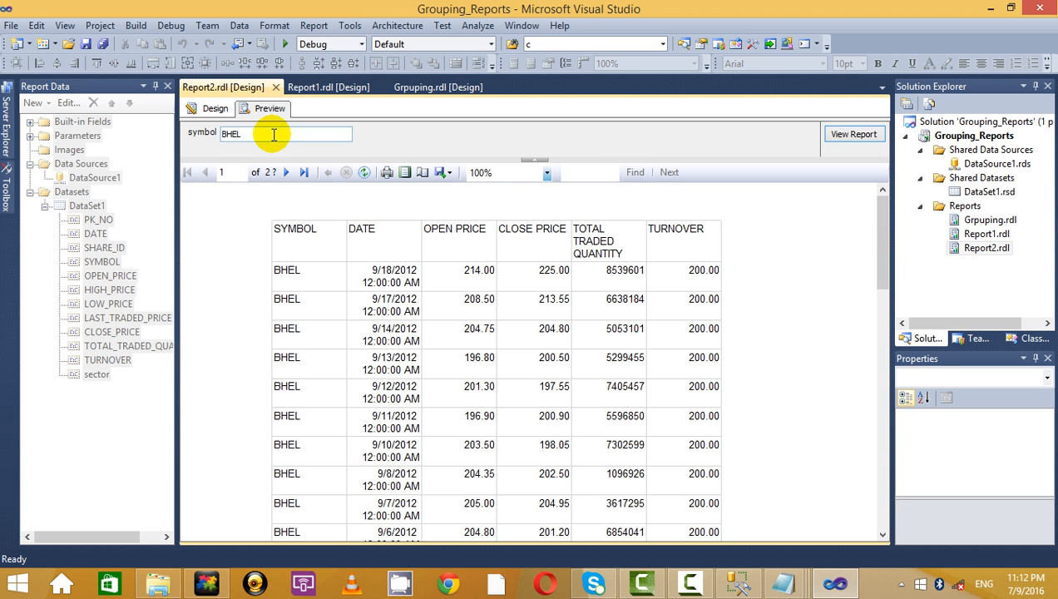
pyautogui.click(855, 135)
# - Return to the report design and move the stock price table closer to the left edge of the report body
pyautogui.click(218, 109)
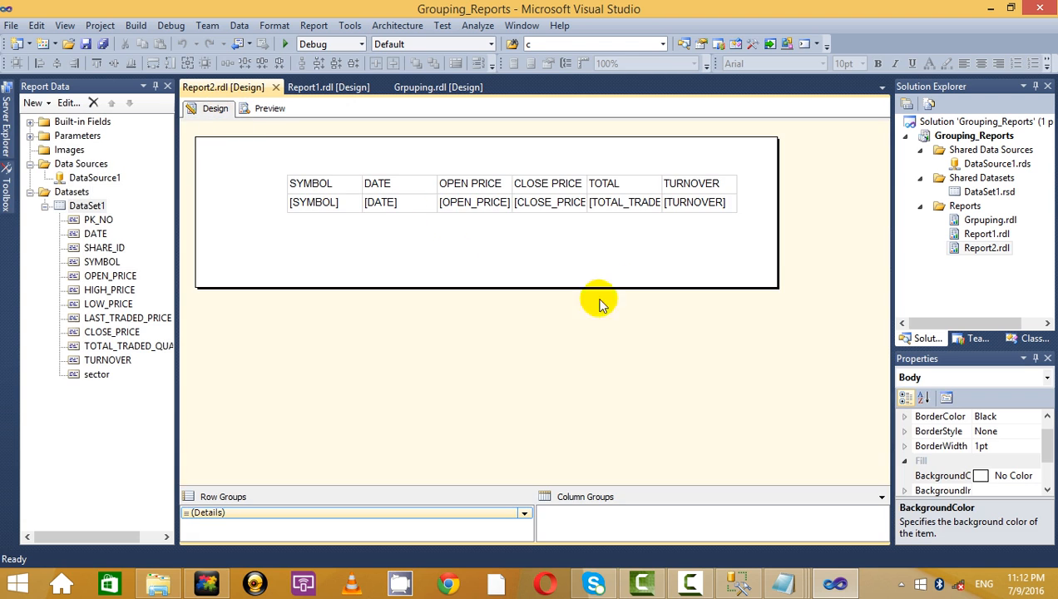
pyautogui.click(302, 176)
pyautogui.click(279, 170)
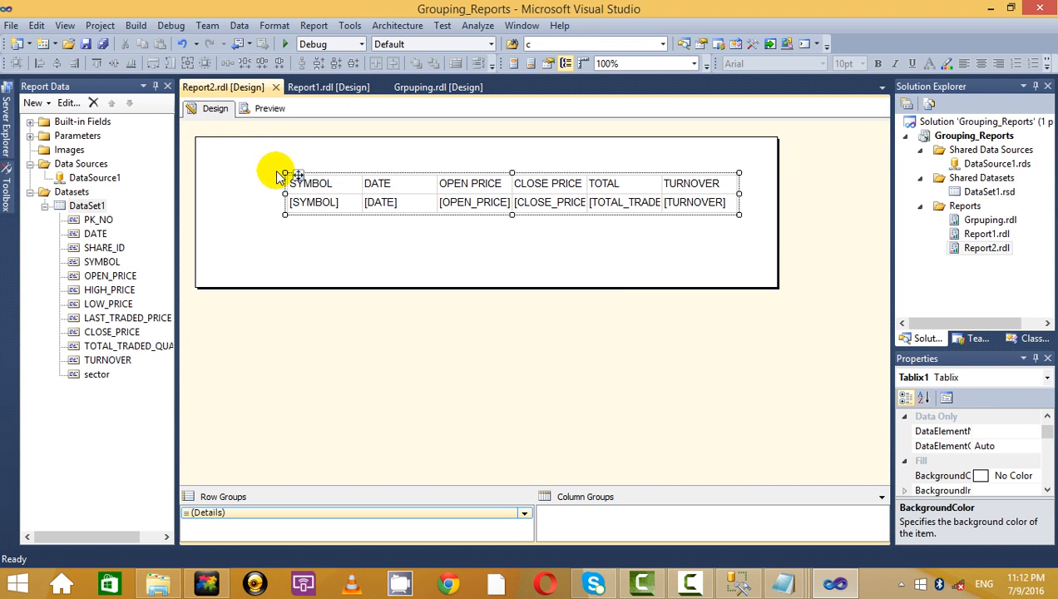
pyautogui.moveTo(300, 173); pyautogui.dragTo(259, 173)
pyautogui.click(366, 224)
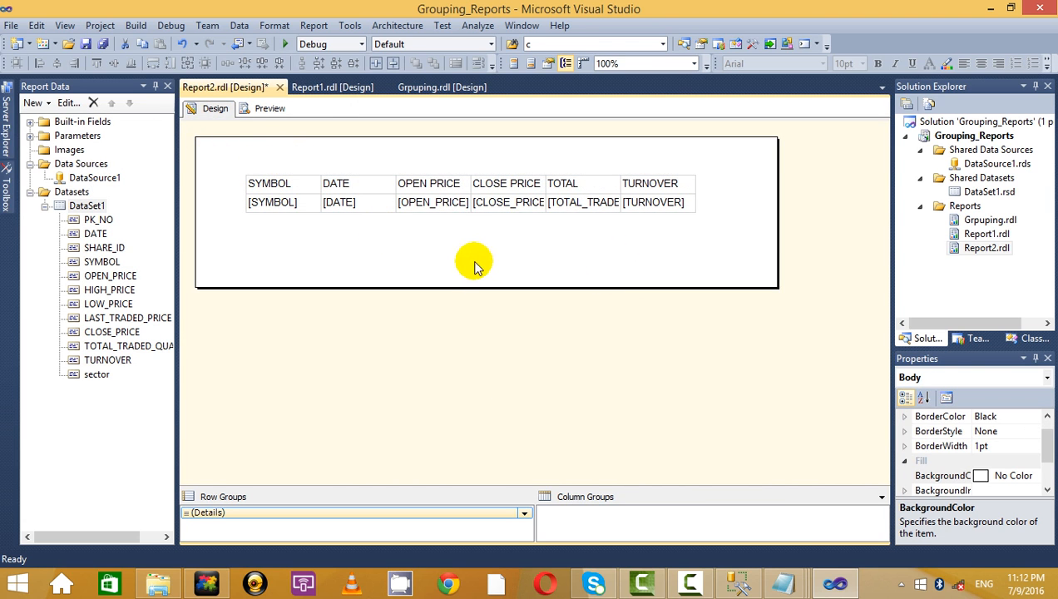
# - Switch to the Notepad notes and highlight the Parametrized Report section with its list of parameter types
pyautogui.moveTo(789, 586)
pyautogui.click(586, 482)
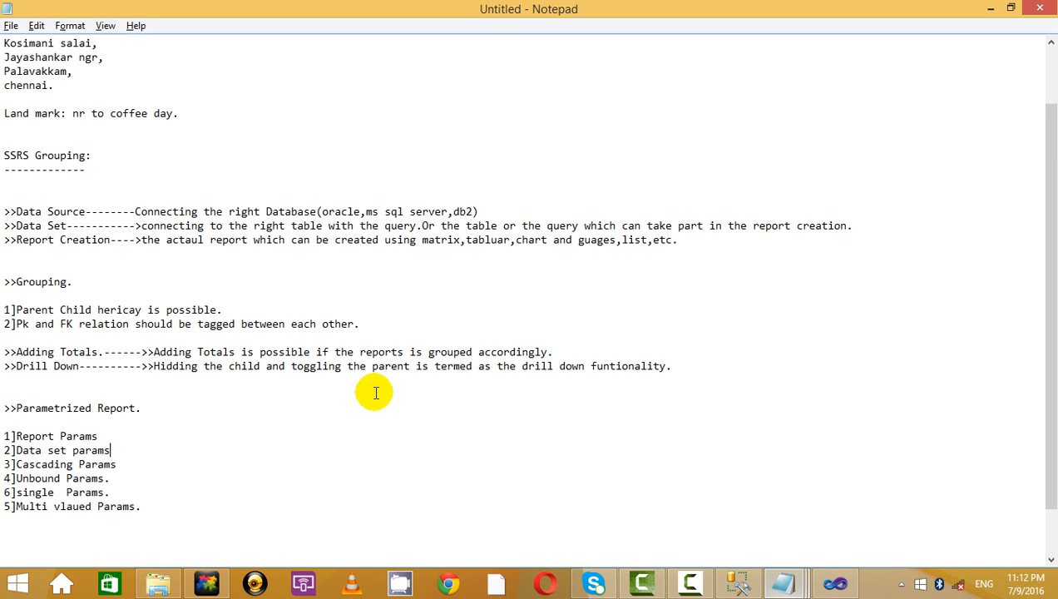
pyautogui.moveTo(145, 509); pyautogui.dragTo(9, 407)
pyautogui.click(170, 495)
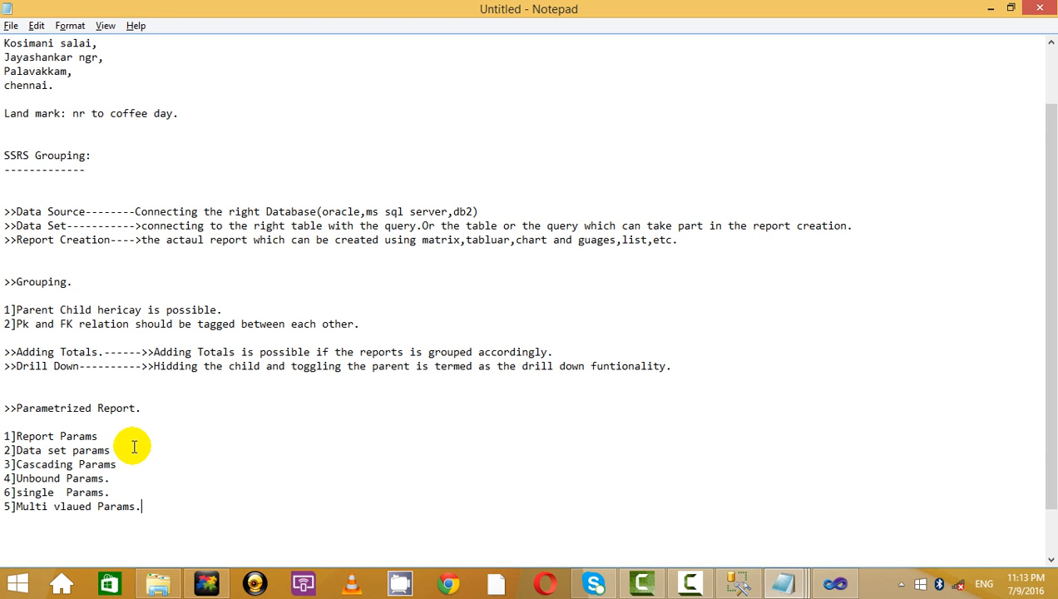
pyautogui.click(687, 581)
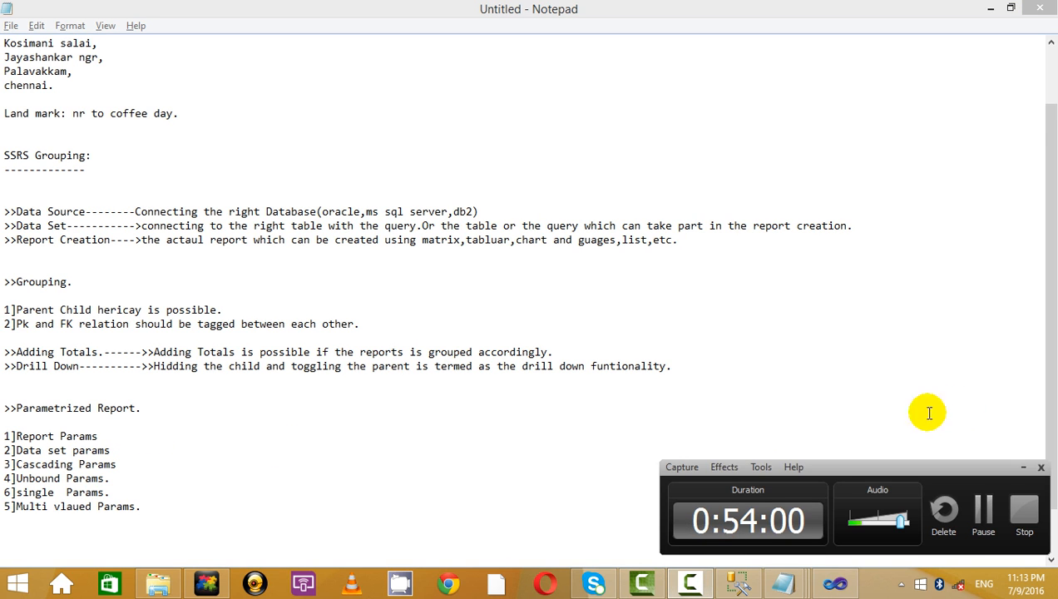
pyautogui.click(1024, 468)
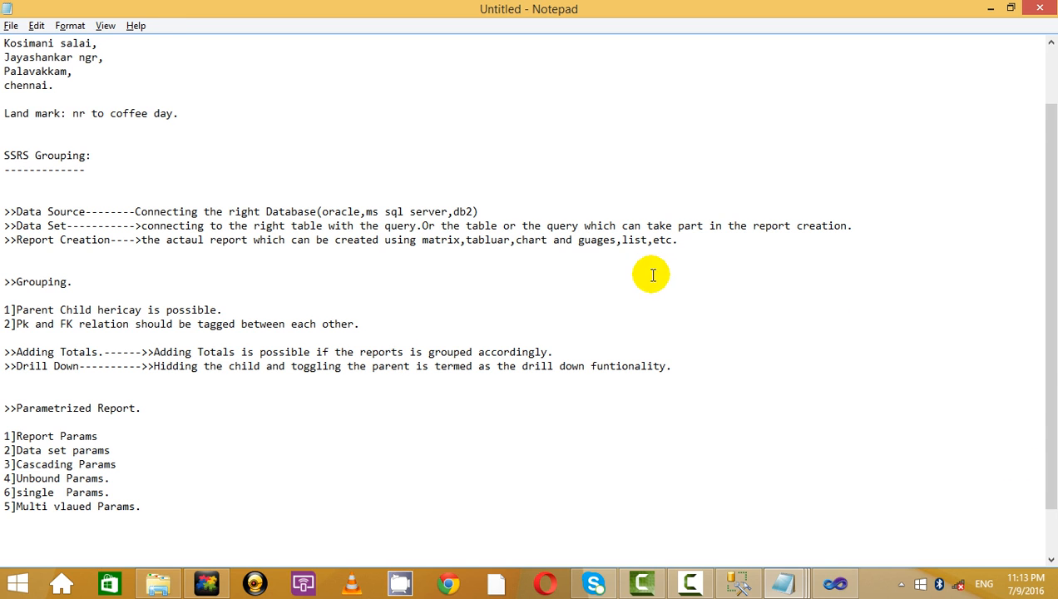
# - Review the Parametrized Report notes again, marking the lines from Report Params through the multi-valued parameters
pyautogui.scroll(-1, 147, 442)
pyautogui.scroll(3, 149, 302)
pyautogui.scroll(-3, 171, 449)
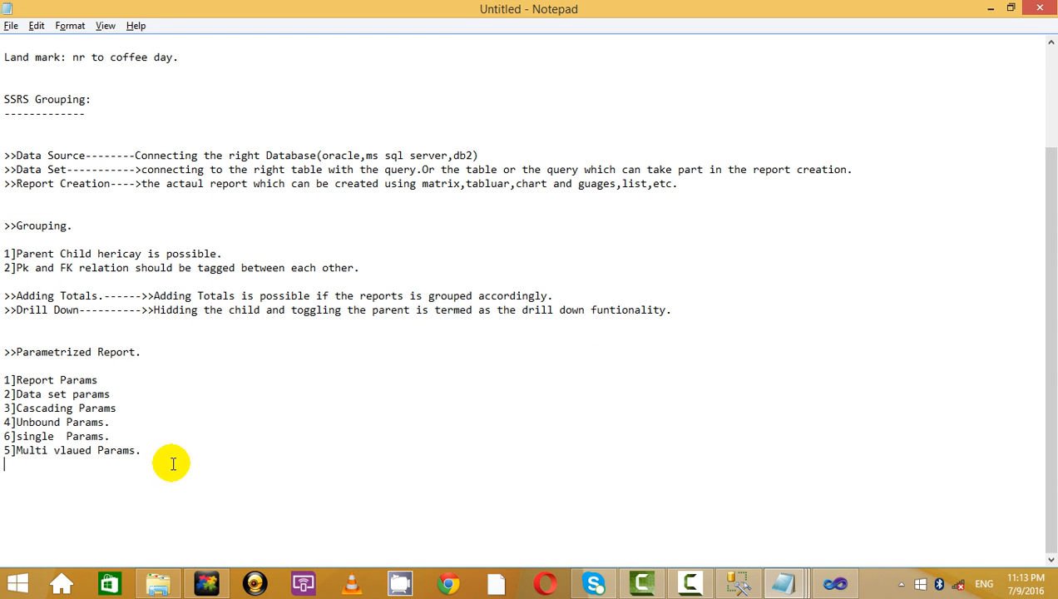
pyautogui.moveTo(172, 463); pyautogui.dragTo(44, 316)
pyautogui.click(166, 407)
pyautogui.moveTo(214, 484); pyautogui.dragTo(51, 330)
pyautogui.click(226, 366)
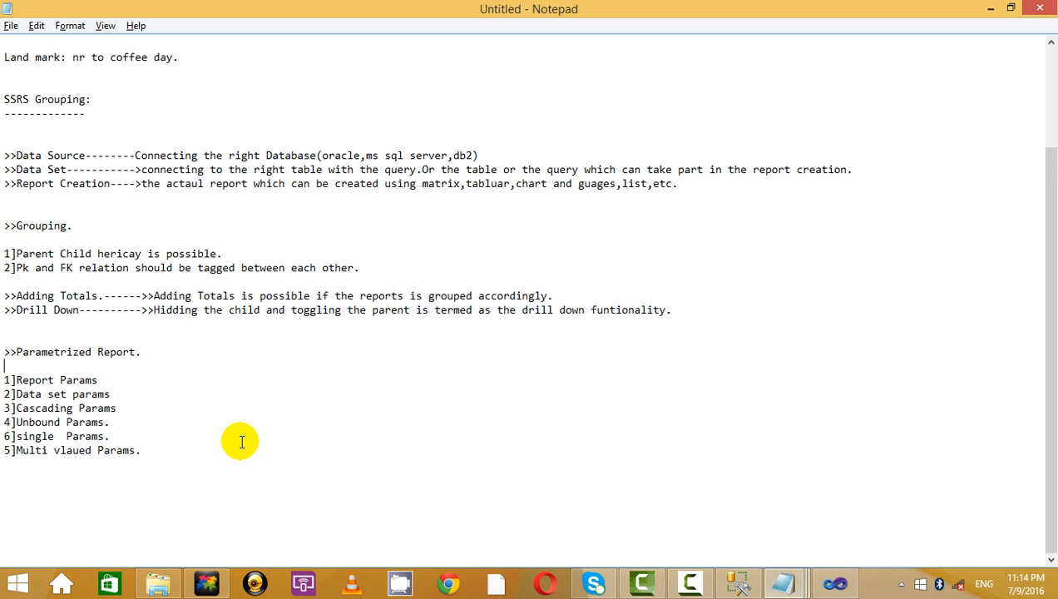
# - Highlight the contact's name and phone numbers at the beginning of the notes
pyautogui.scroll(3, 291, 387)
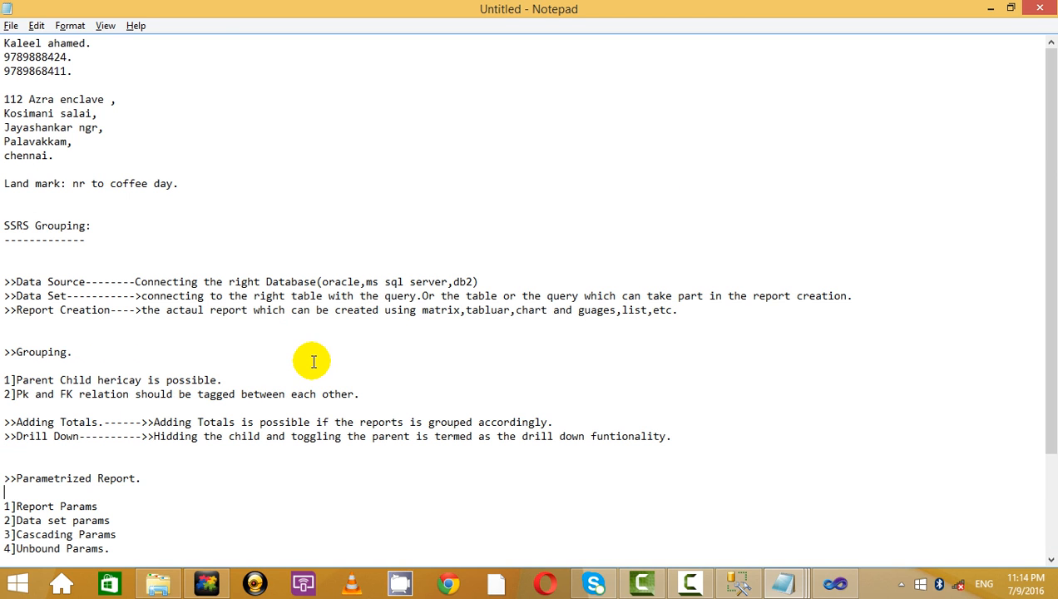
pyautogui.click(91, 75)
pyautogui.moveTo(92, 75); pyautogui.dragTo(5, 46)
pyautogui.click(135, 103)
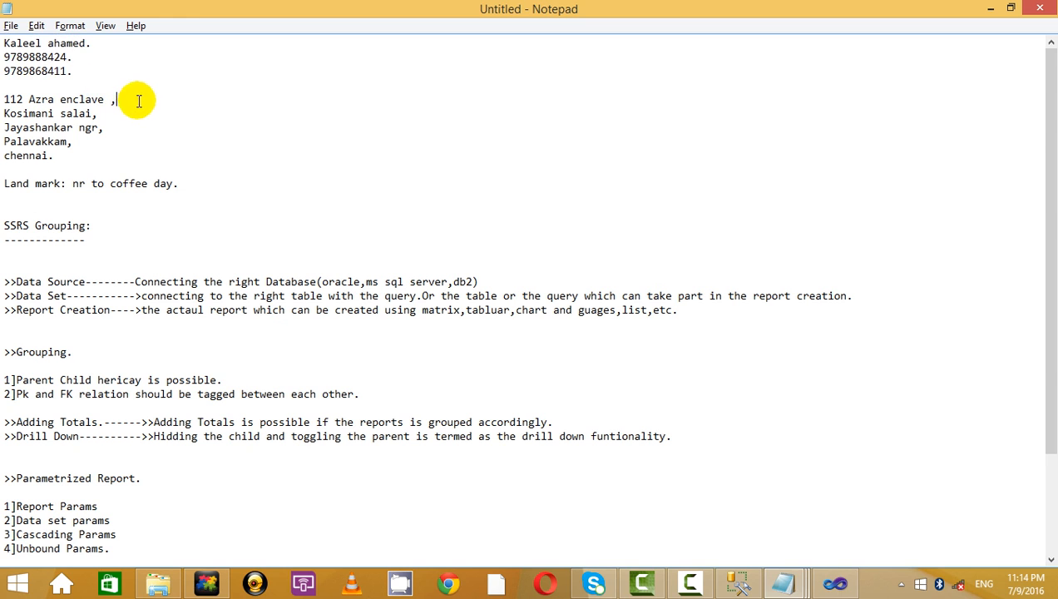
pyautogui.click(98, 74)
pyautogui.click(125, 85)
pyautogui.moveTo(125, 85); pyautogui.dragTo(10, 40)
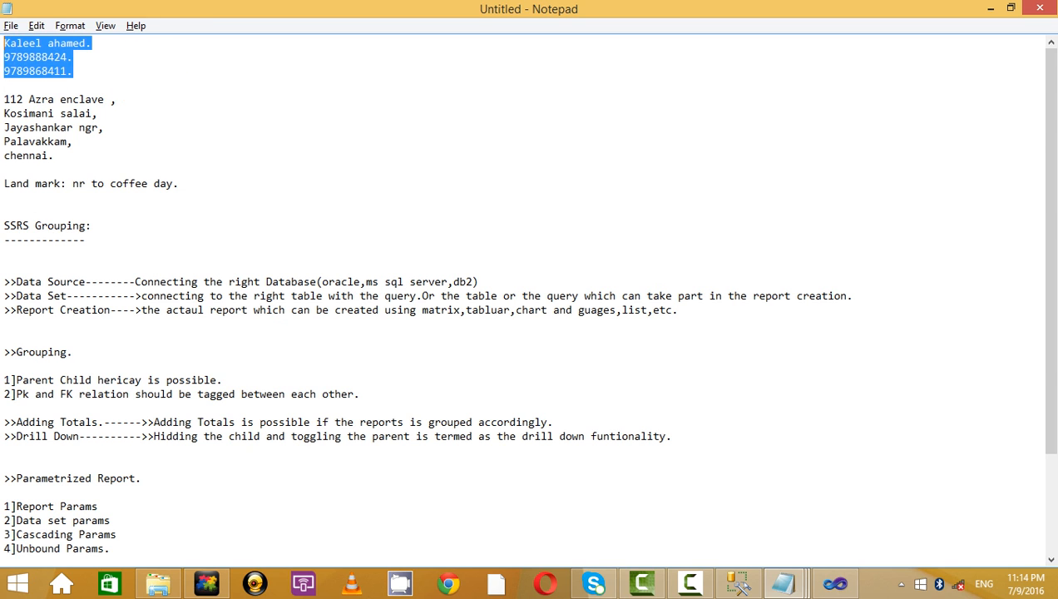